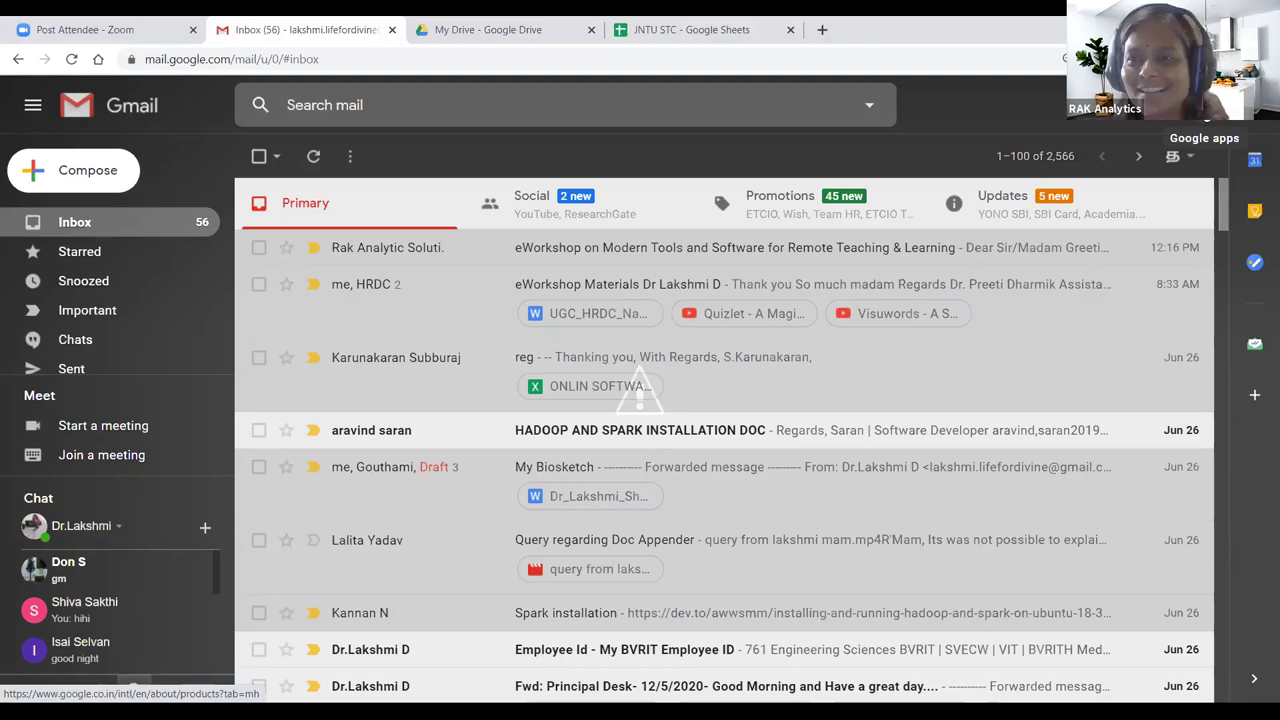
# Step: Open Google Drive from the Google apps available in Gmail
pyautogui.click(1204, 105)
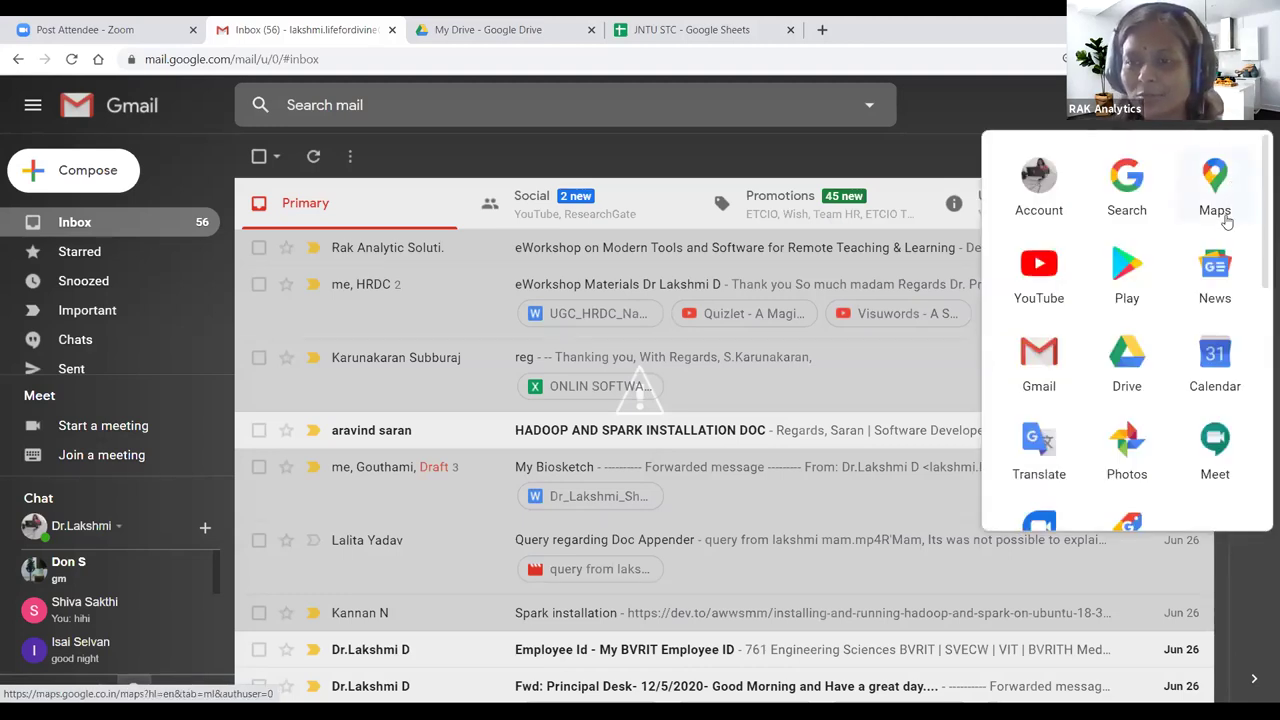
pyautogui.scroll(-5, 1145, 358)
pyautogui.scroll(4, 1145, 358)
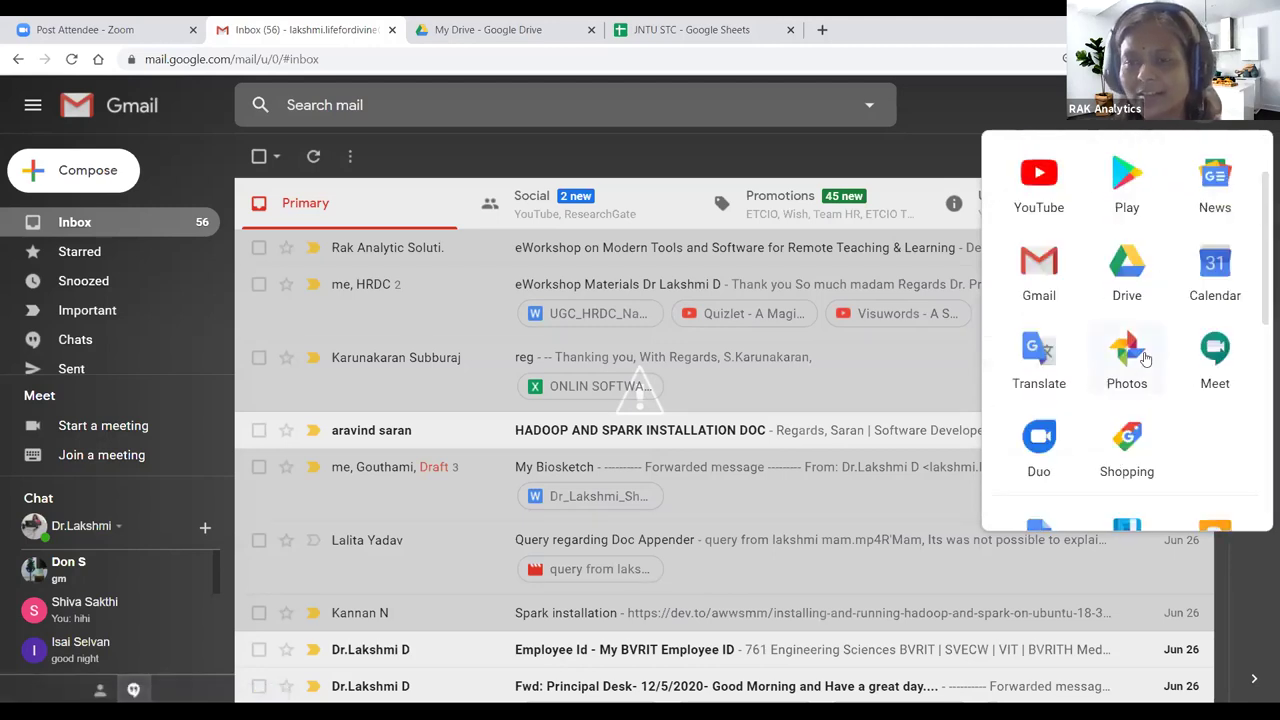
pyautogui.scroll(1, 1145, 358)
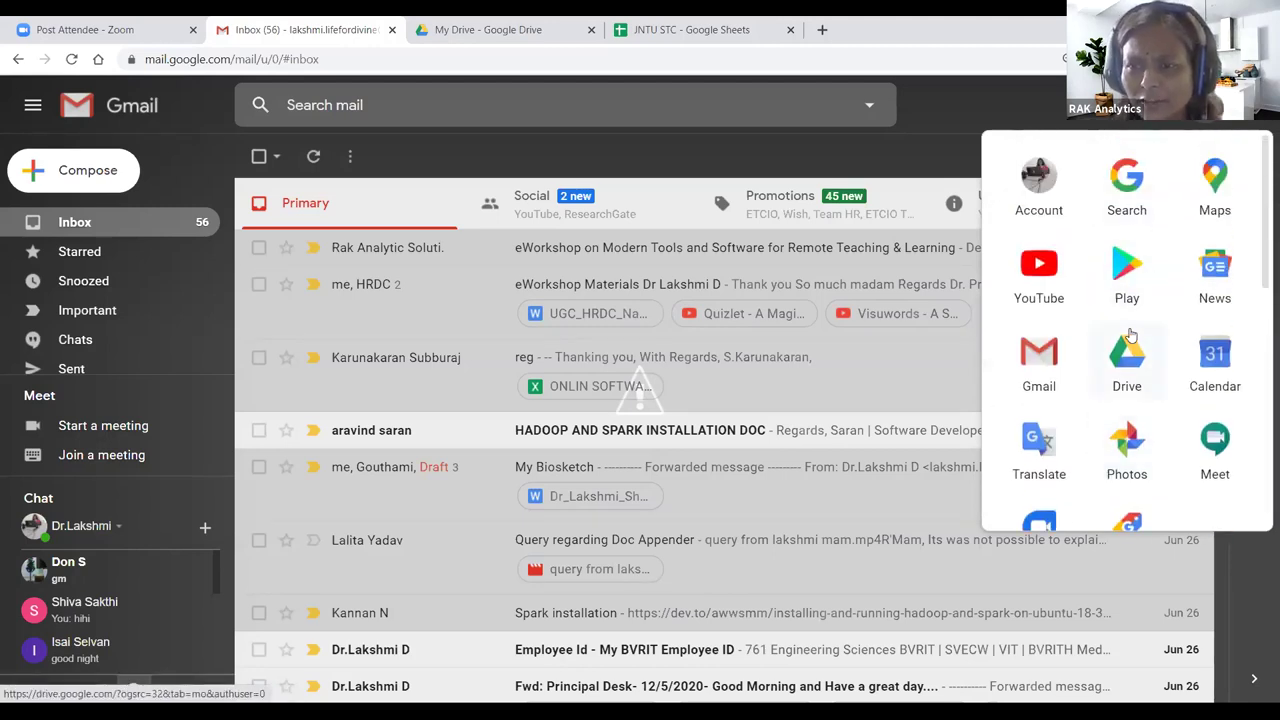
pyautogui.click(1128, 352)
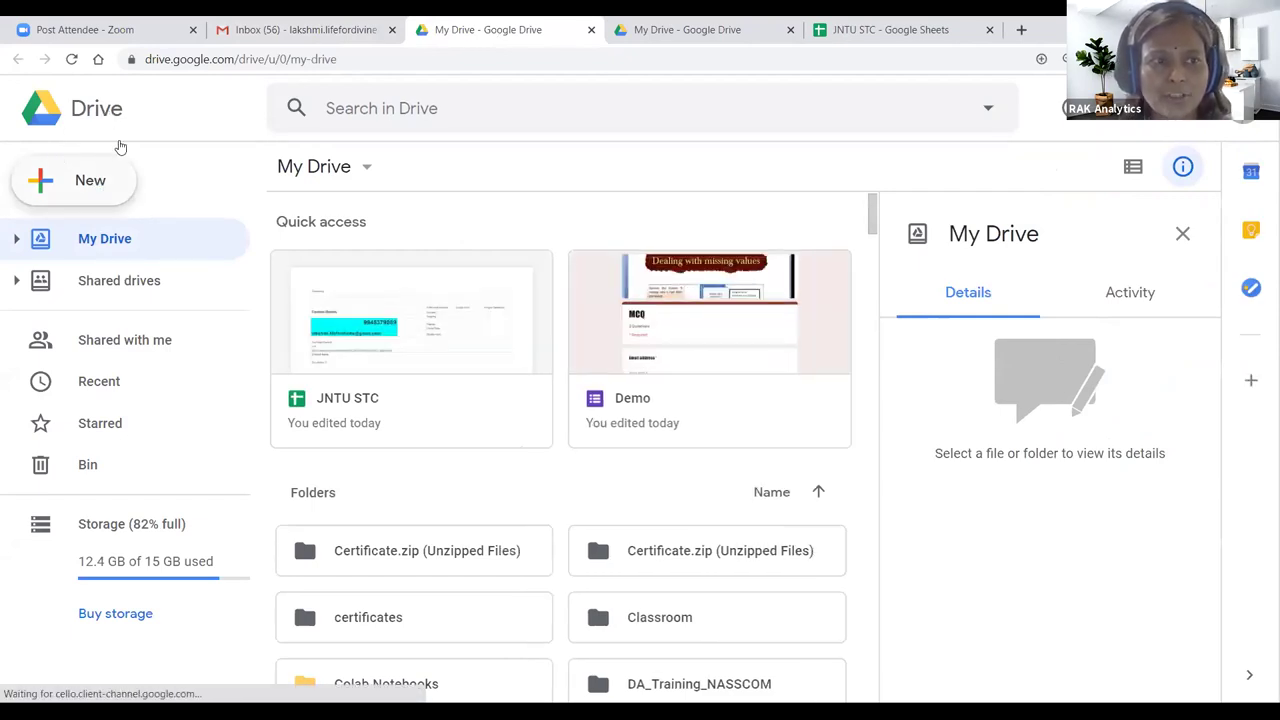
pyautogui.click(91, 186)
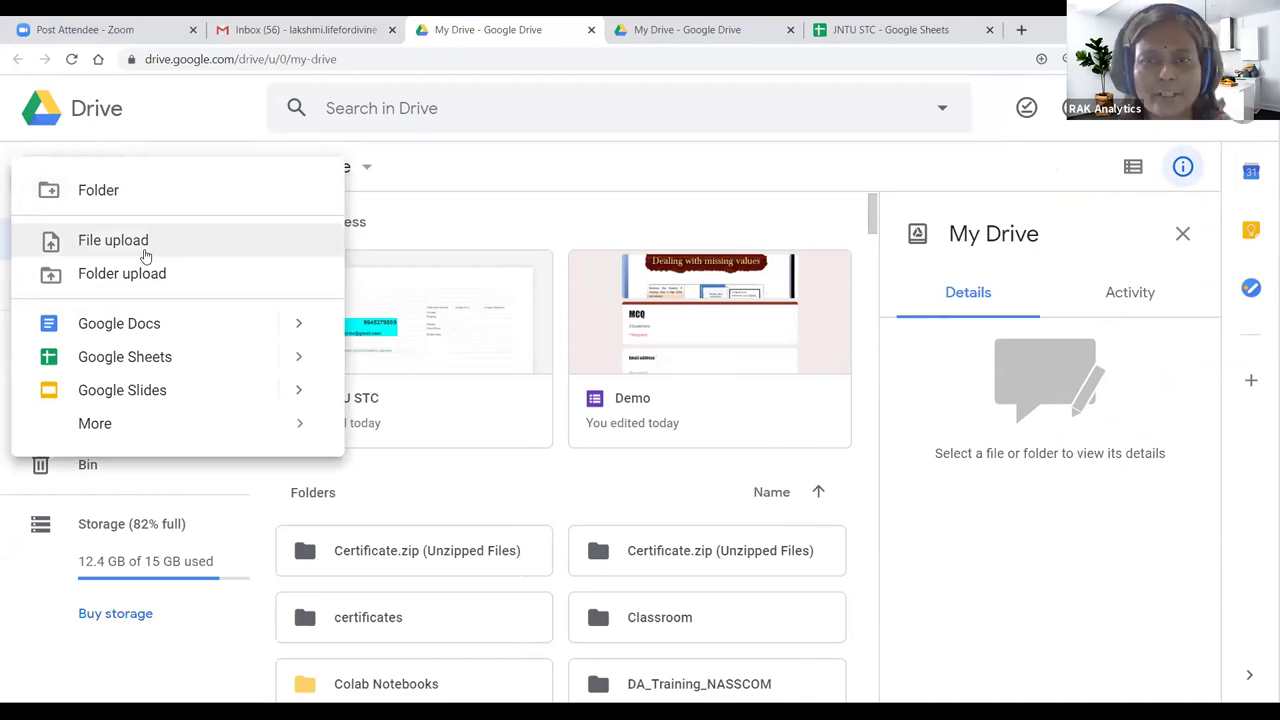
pyautogui.click(145, 326)
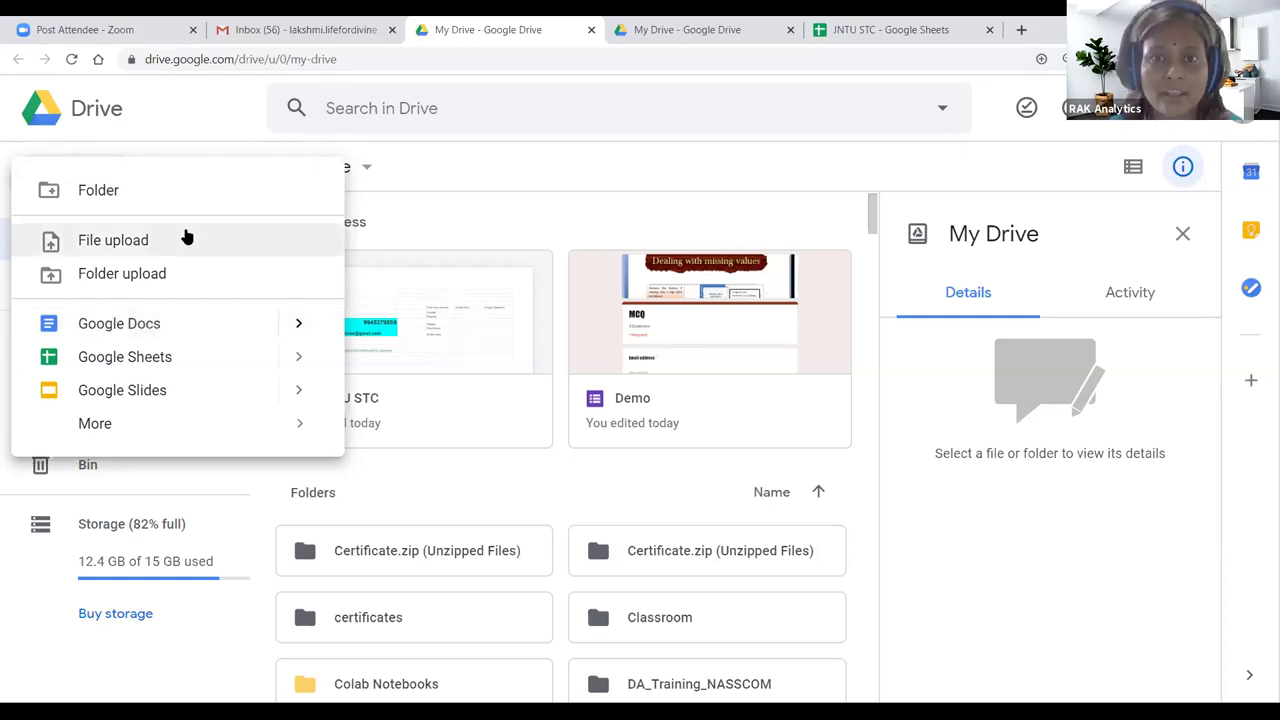
pyautogui.click(851, 22)
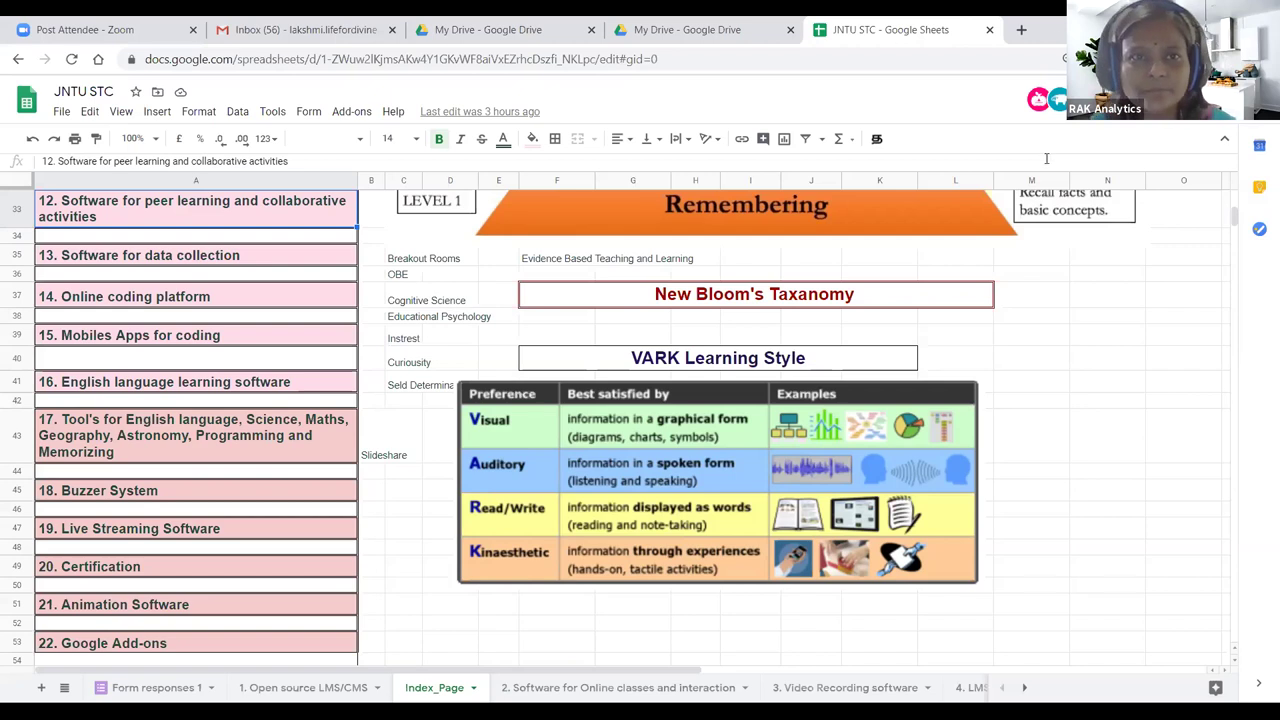
# Step: Close the duplicate My Drive page and keep the newly opened one
pyautogui.click(683, 29)
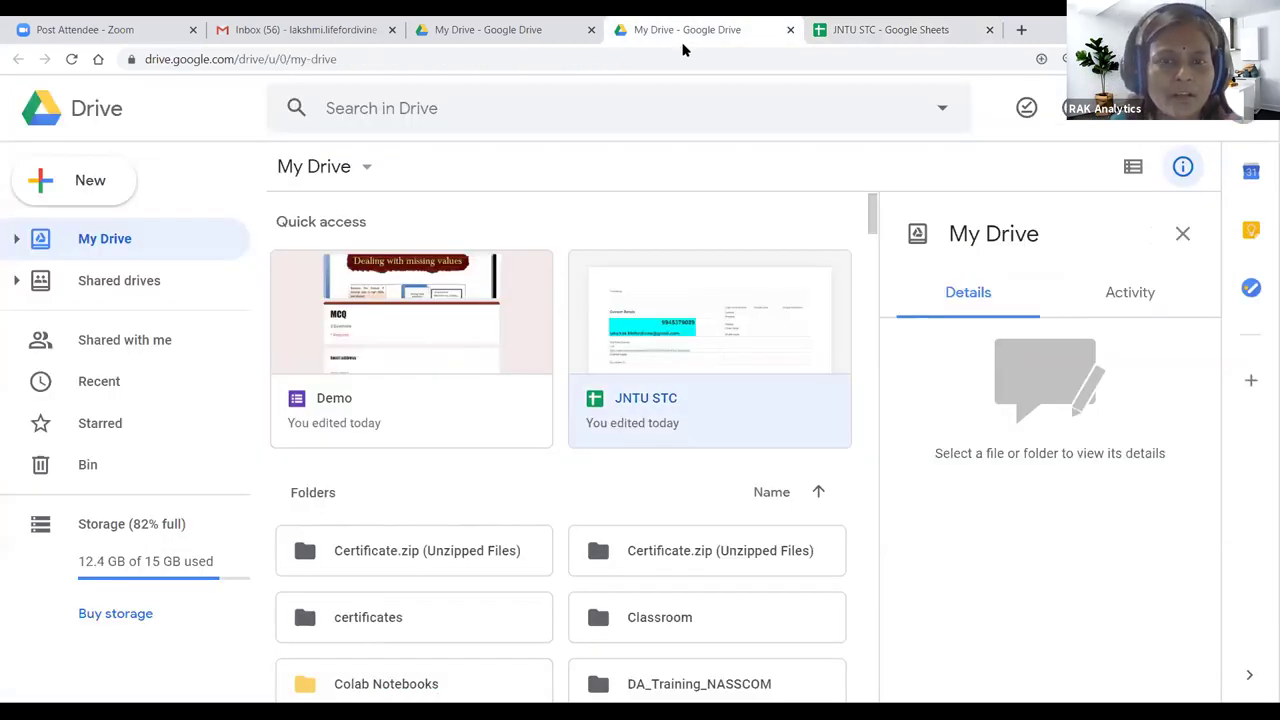
pyautogui.click(94, 192)
pyautogui.click(502, 33)
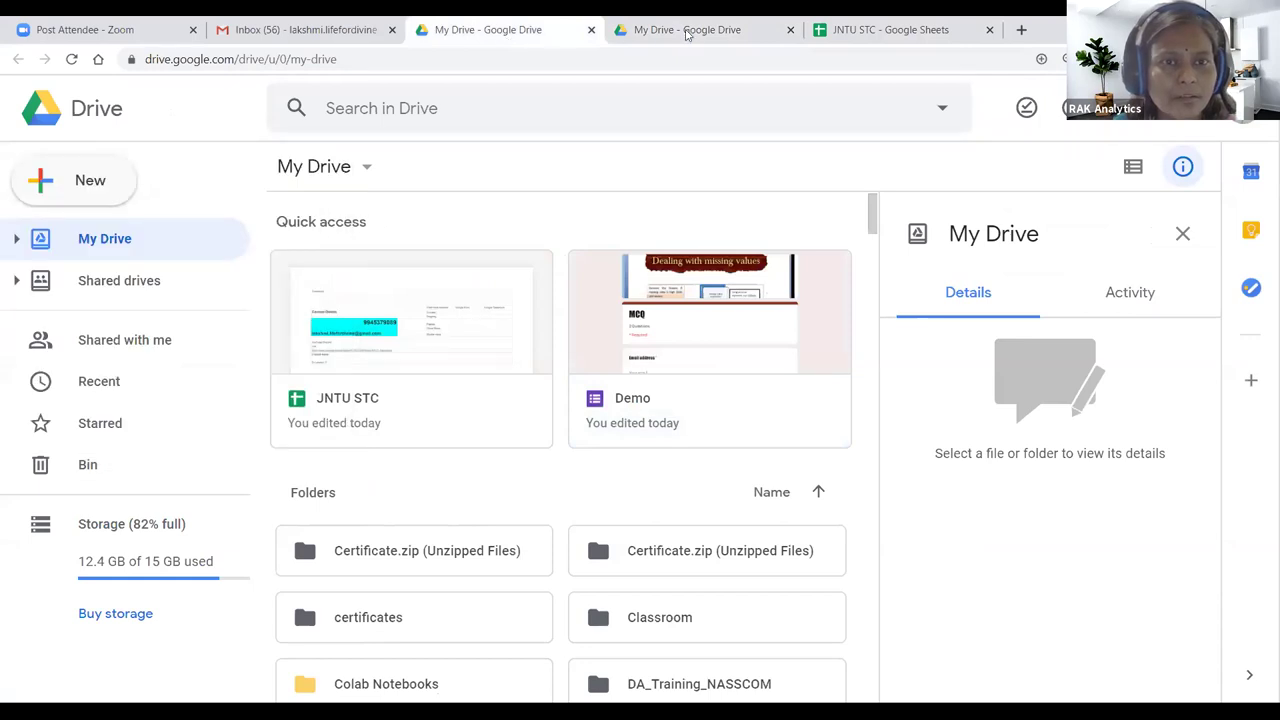
pyautogui.click(790, 29)
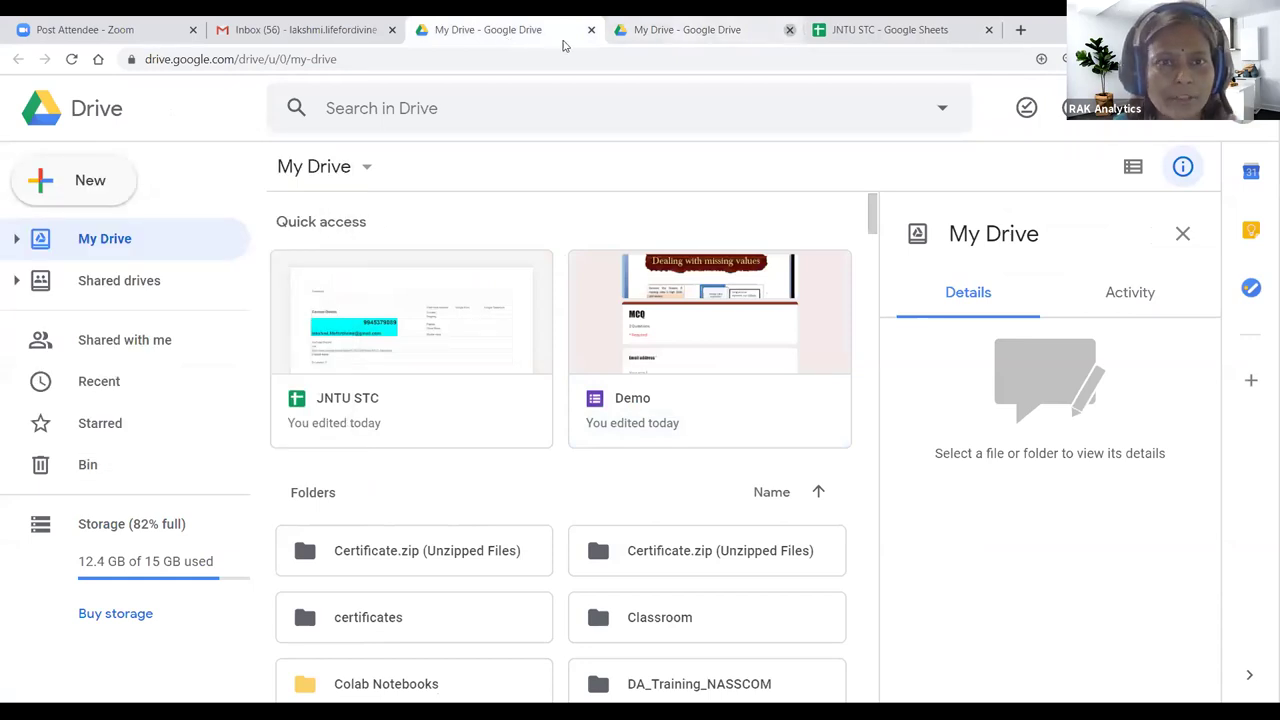
# Step: Create a new blank Google Forms form in My Drive
pyautogui.click(105, 185)
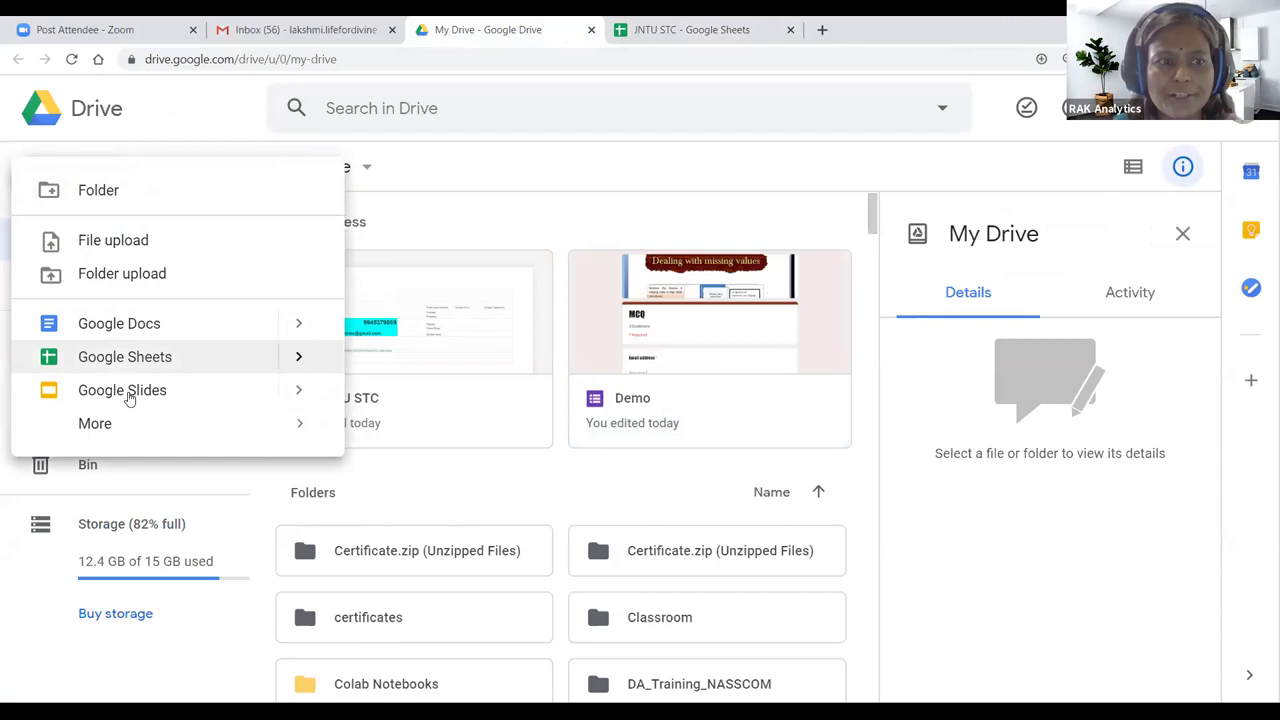
pyautogui.moveTo(128, 428)
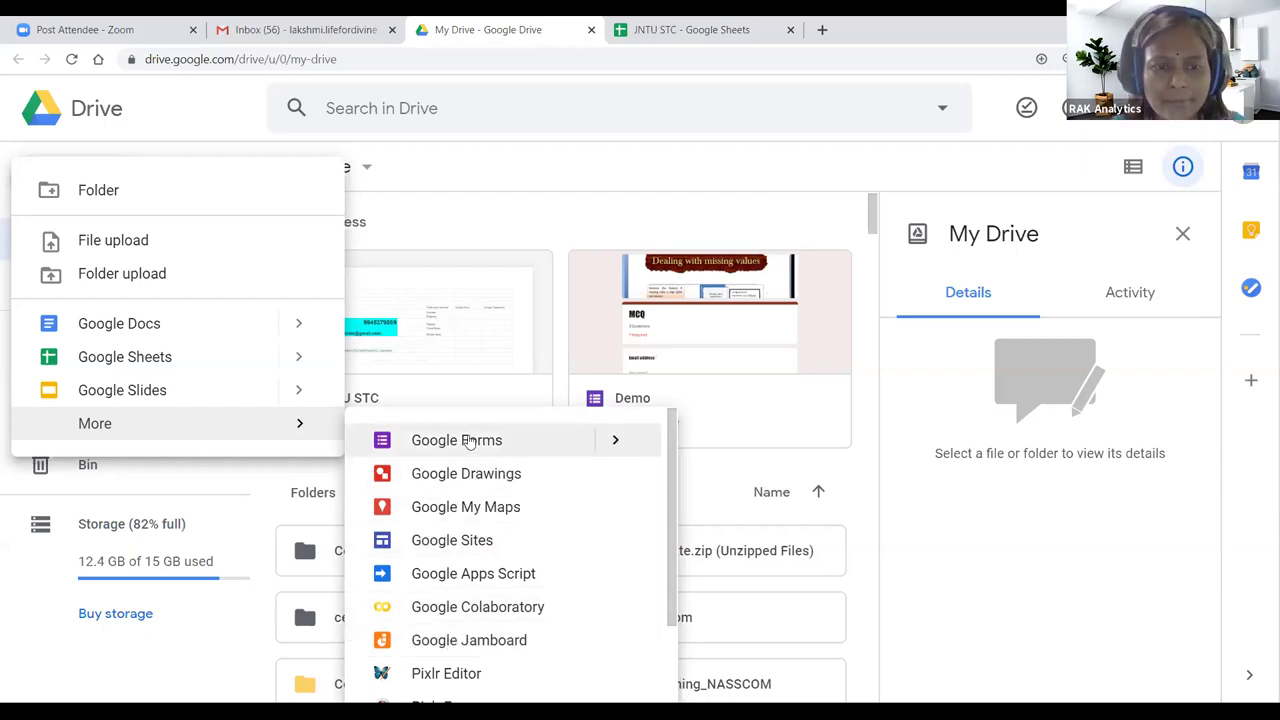
pyautogui.click(613, 441)
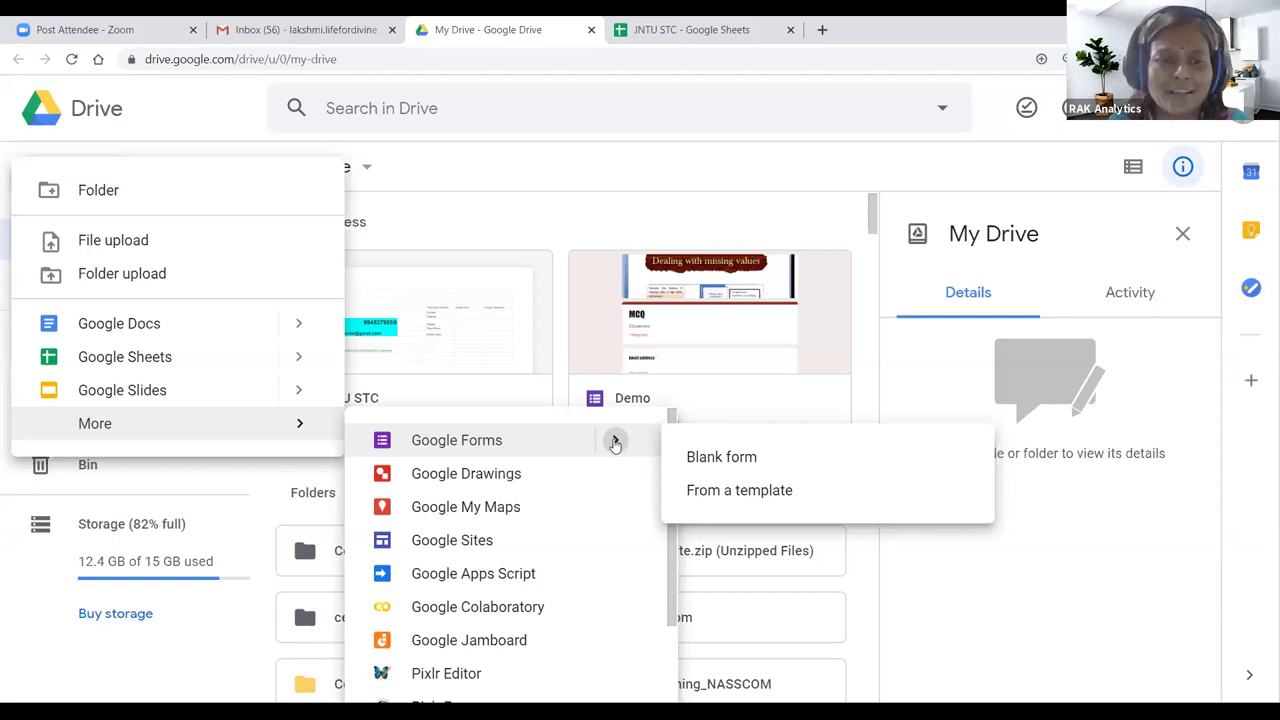
pyautogui.click(491, 448)
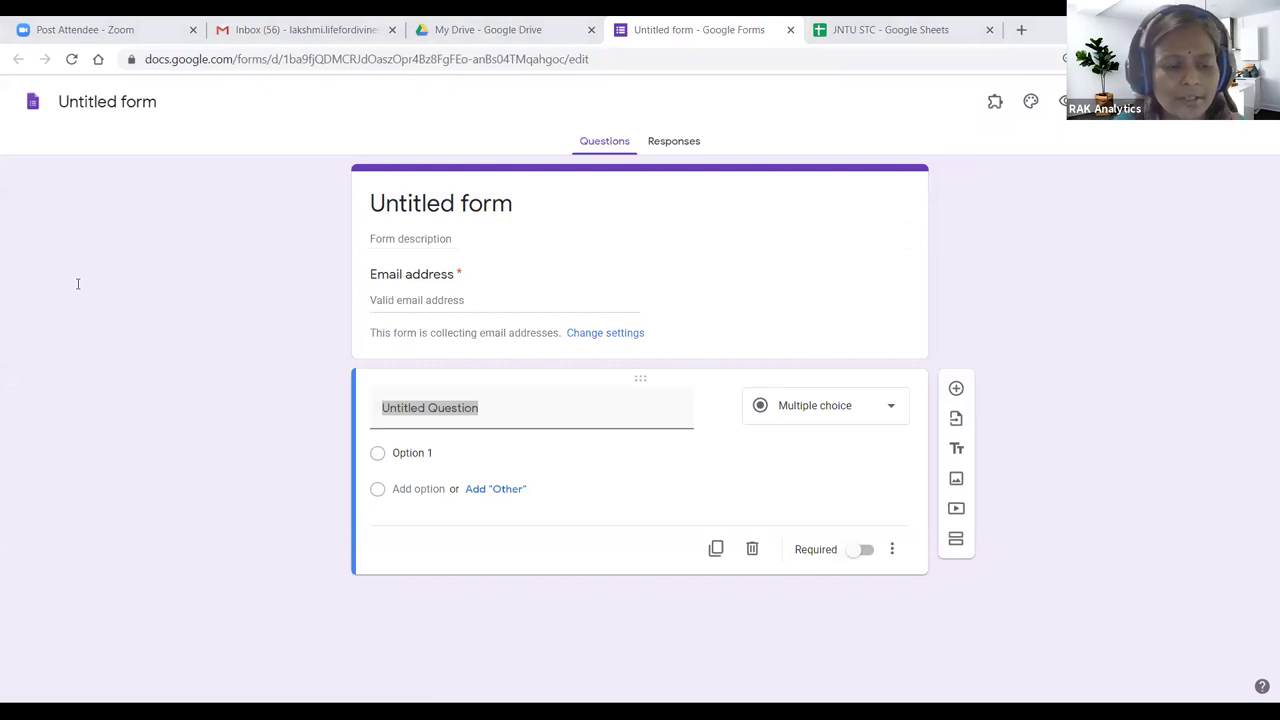
# Step: Write an on-screen text annotation over the form listing Survey, MCQ and Subjective Type on separate lines
pyautogui.click(77, 284)
pyautogui.write('Survey')
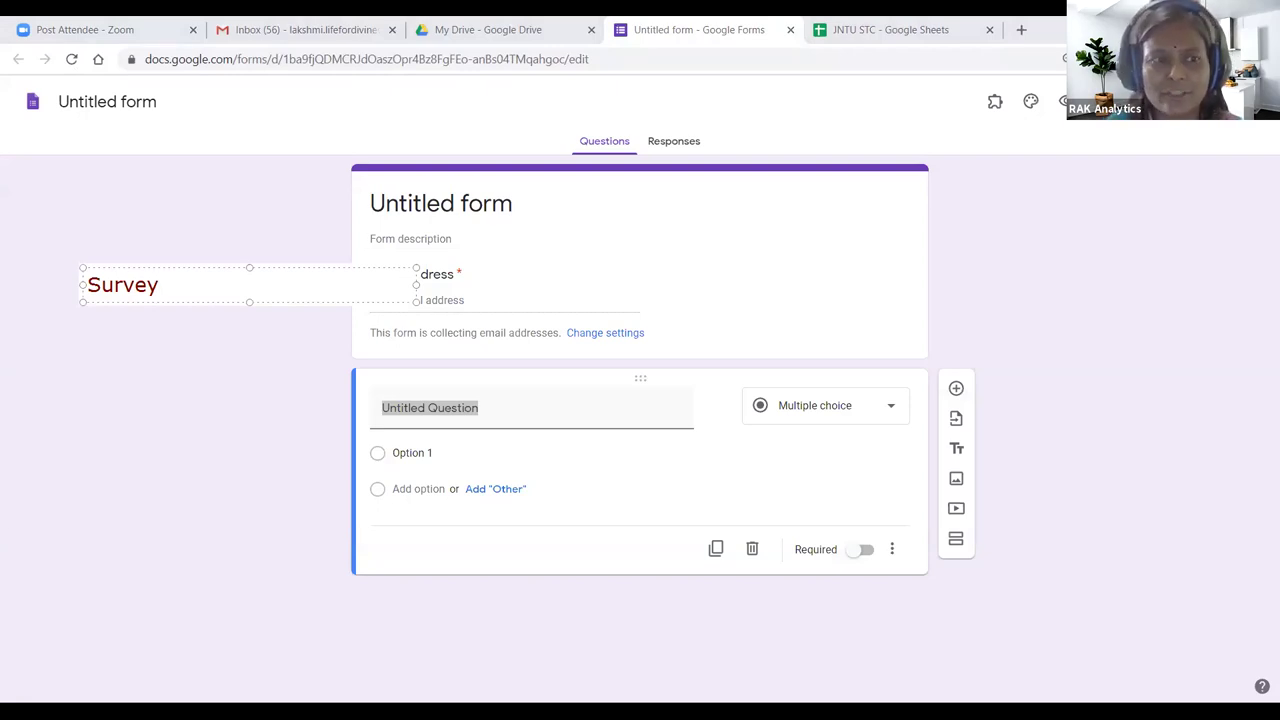
pyautogui.press('Return')
pyautogui.write('MCQ')
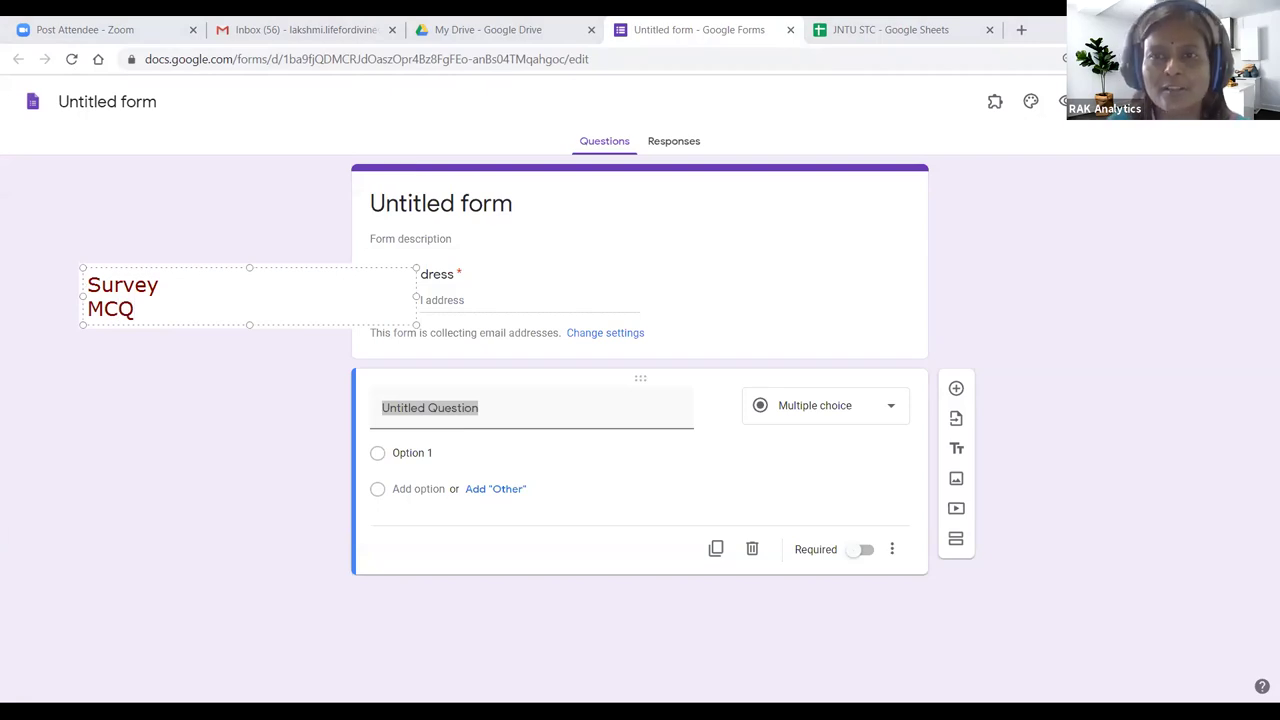
pyautogui.press('Return')
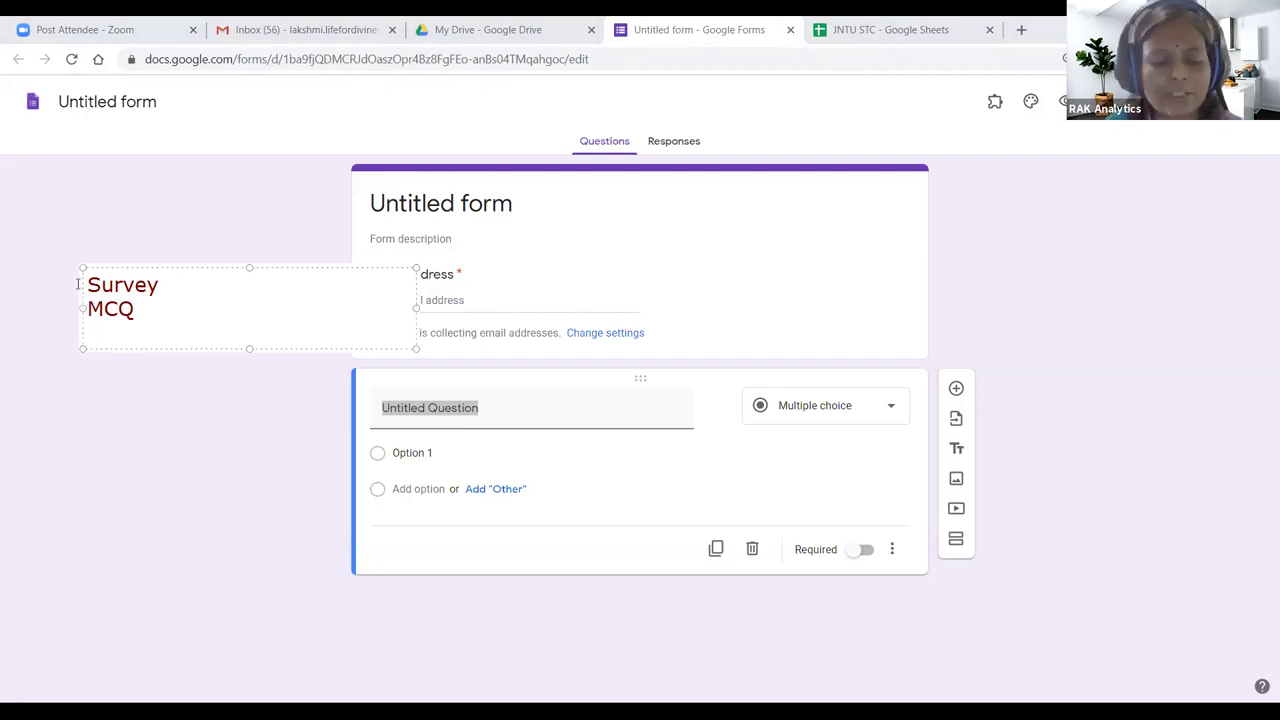
pyautogui.write('Subjecti')
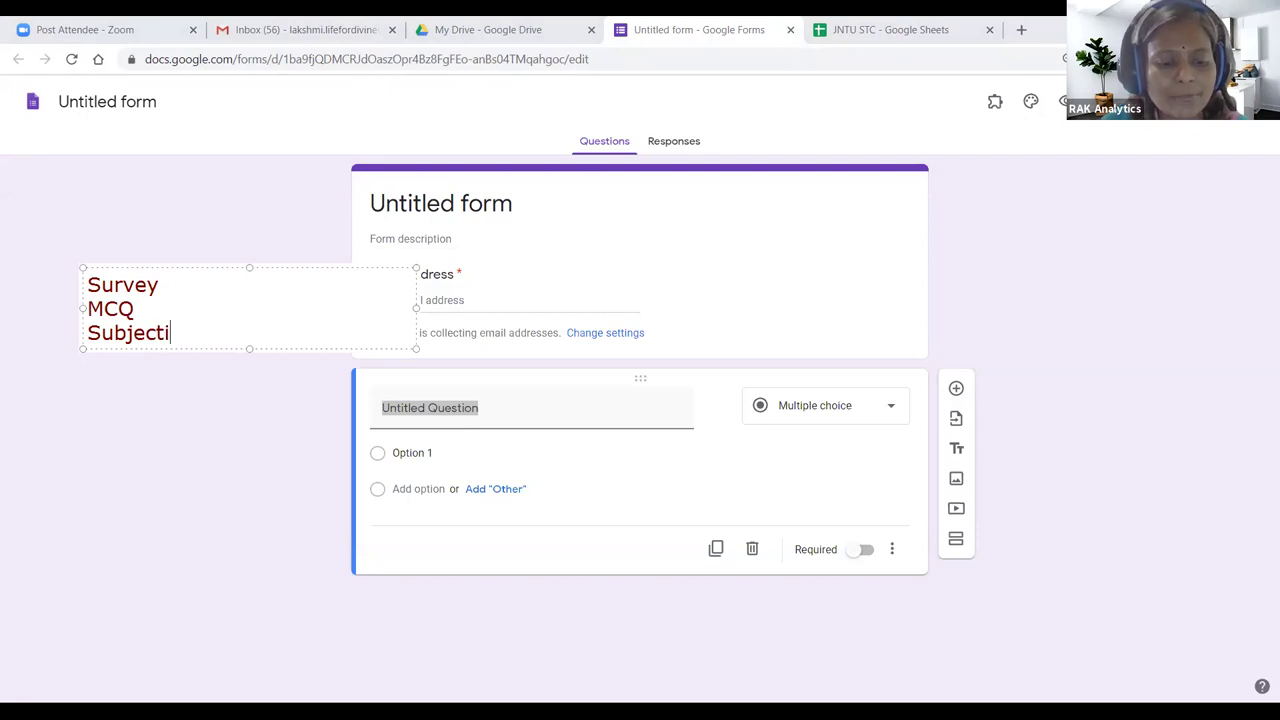
pyautogui.write('ve Type')
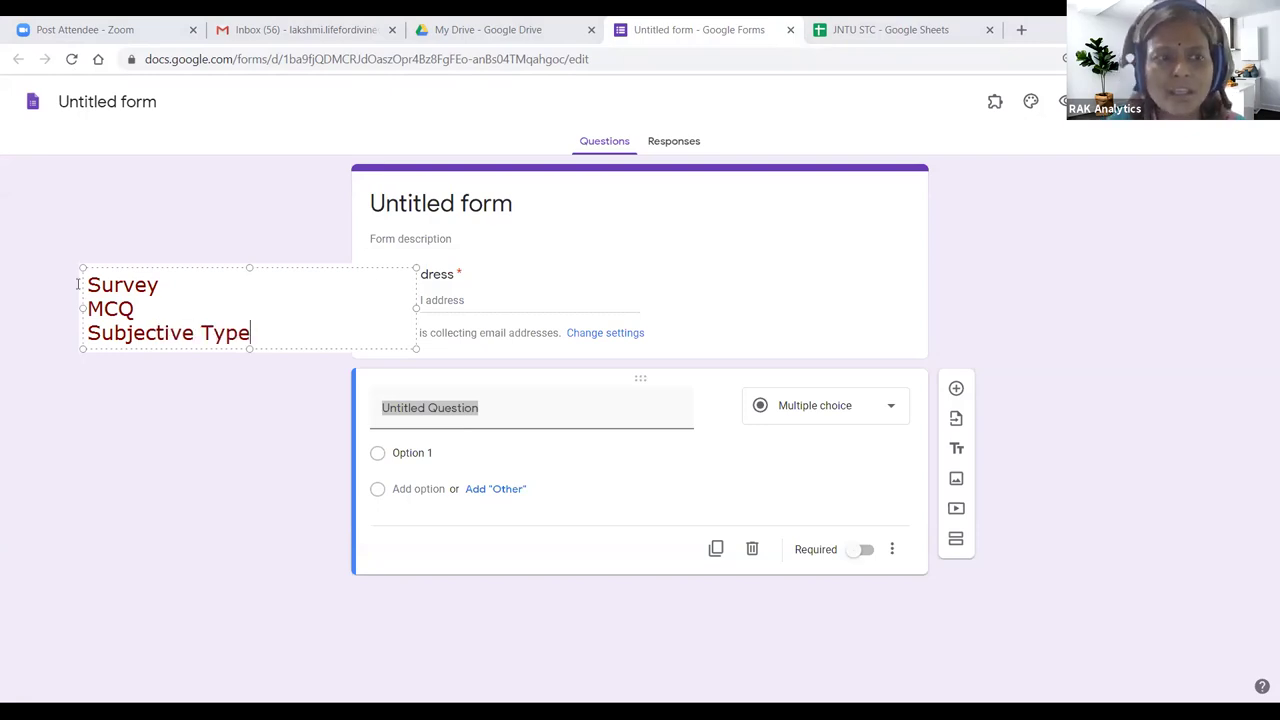
# Step: Add the lines "Polling" and "Maths Equation - Codecogs" to the text annotation
pyautogui.press('Return')
pyautogui.write('Polling')
pyautogui.press('Return')
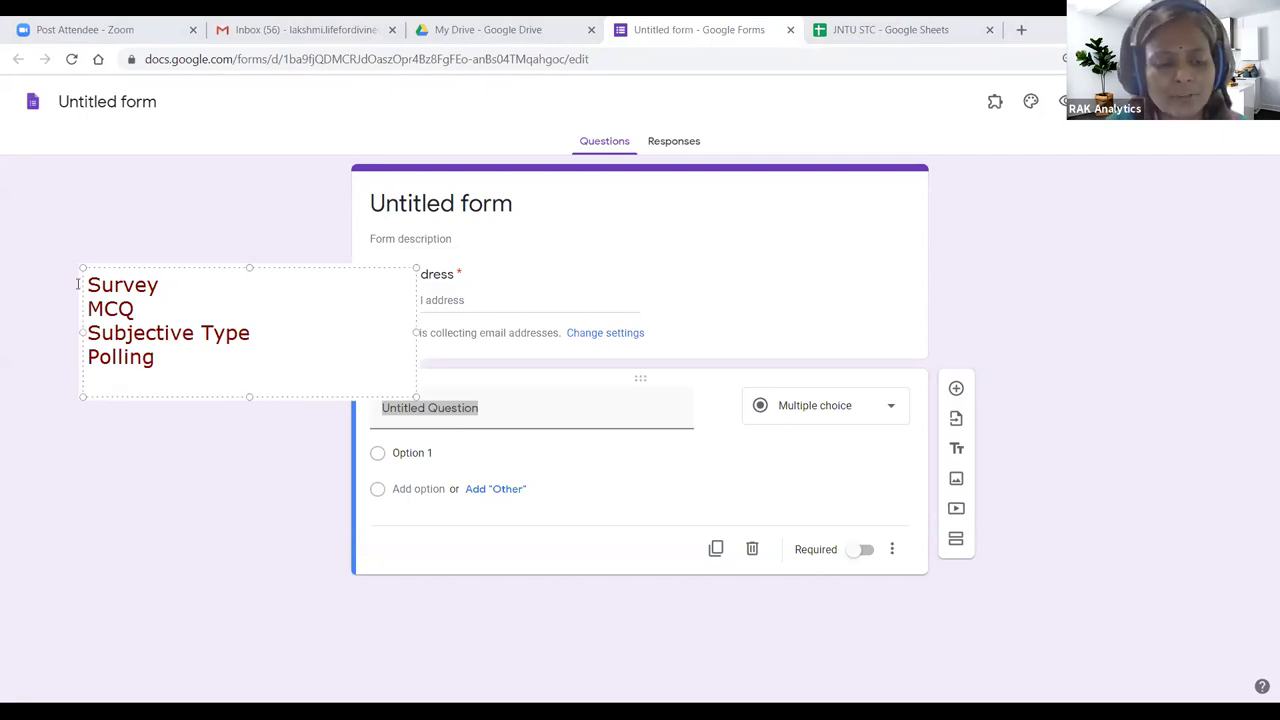
pyautogui.write('Maths Equation ')
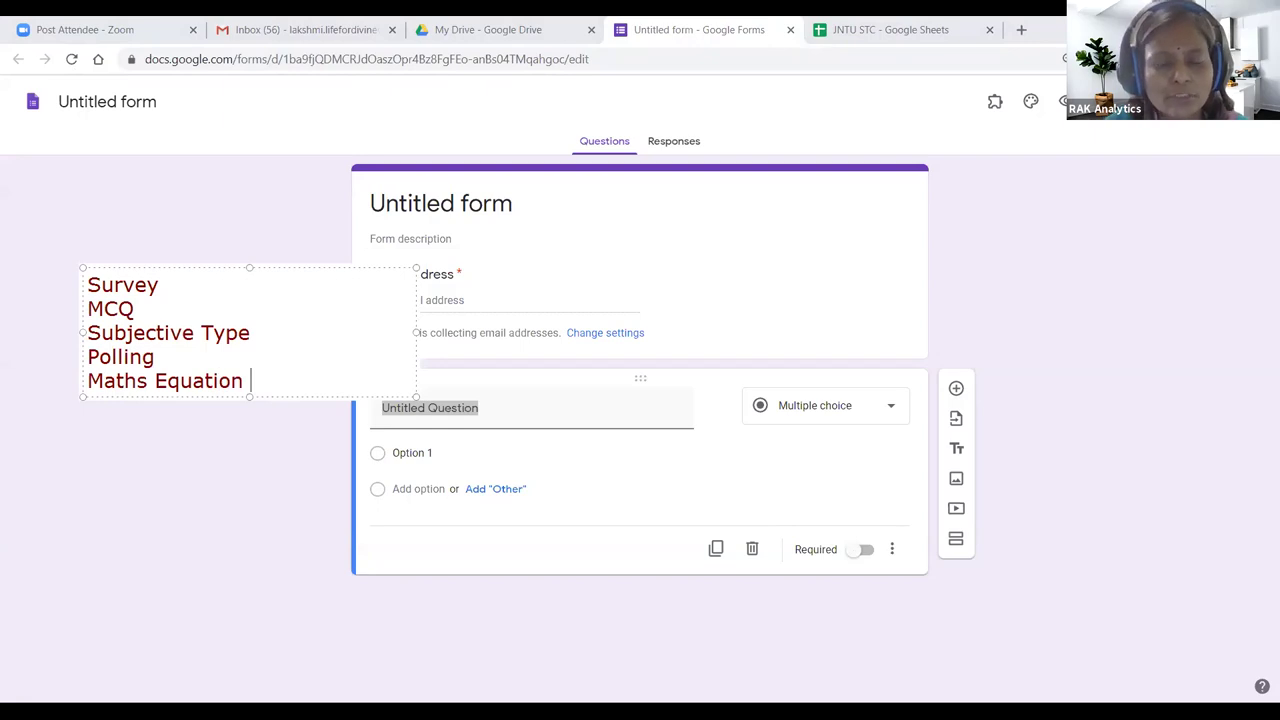
pyautogui.write('- CO')
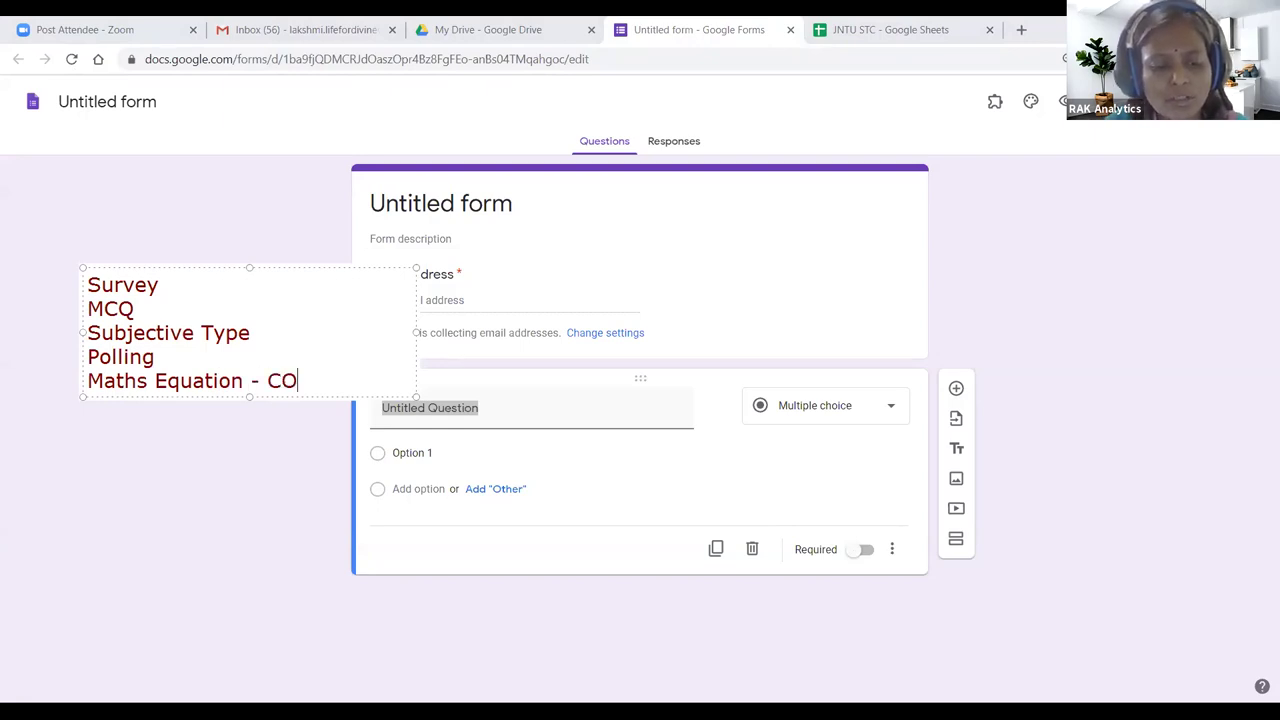
pyautogui.write('decogs')
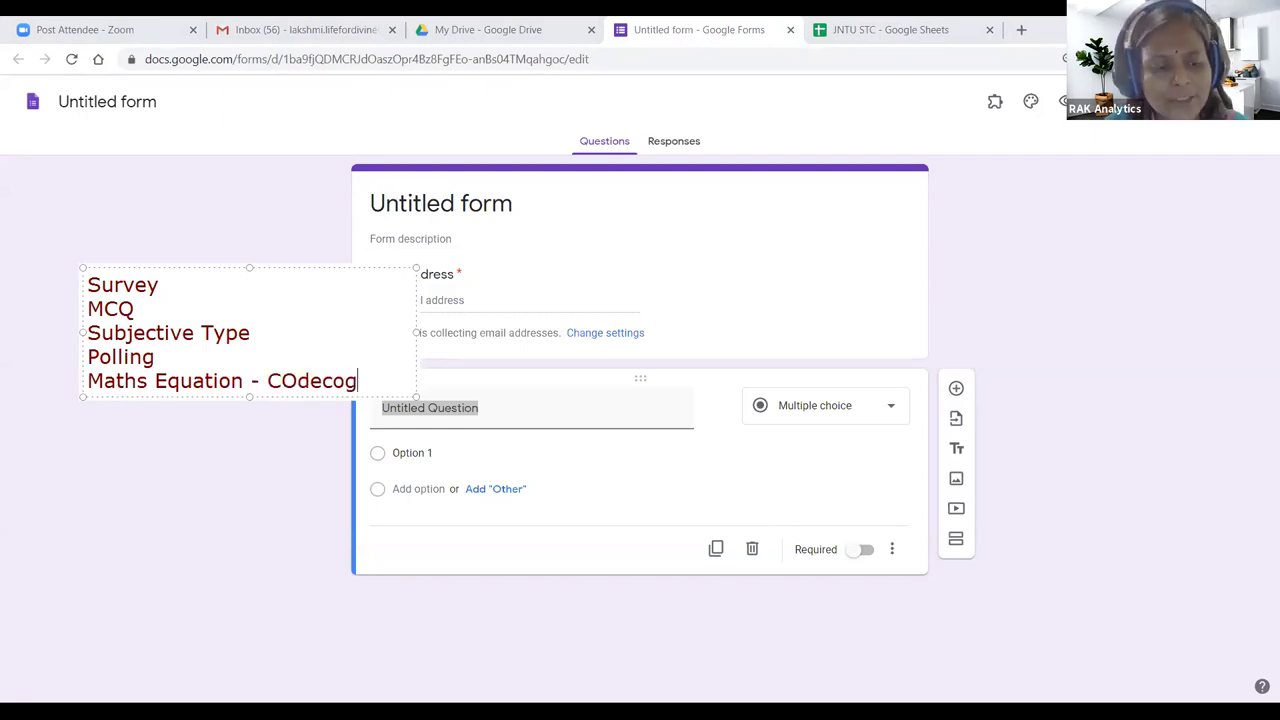
pyautogui.click(297, 381)
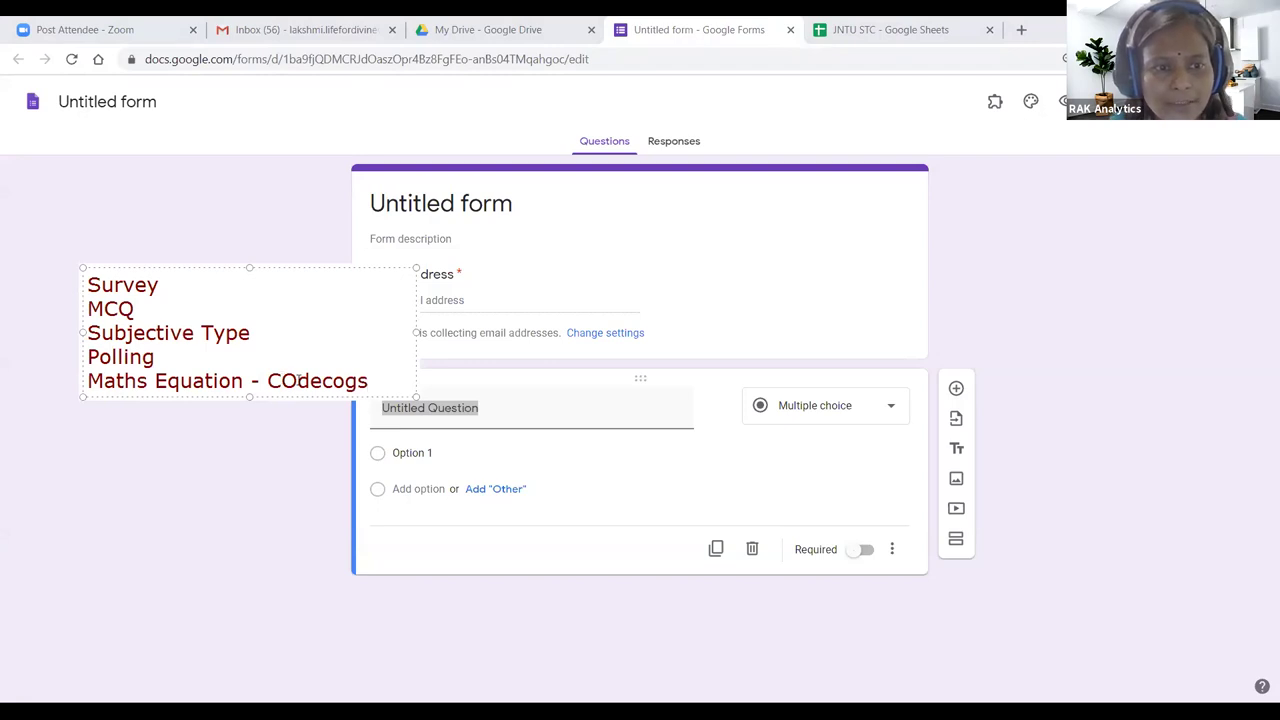
pyautogui.press('BackSpace')
pyautogui.write('o')
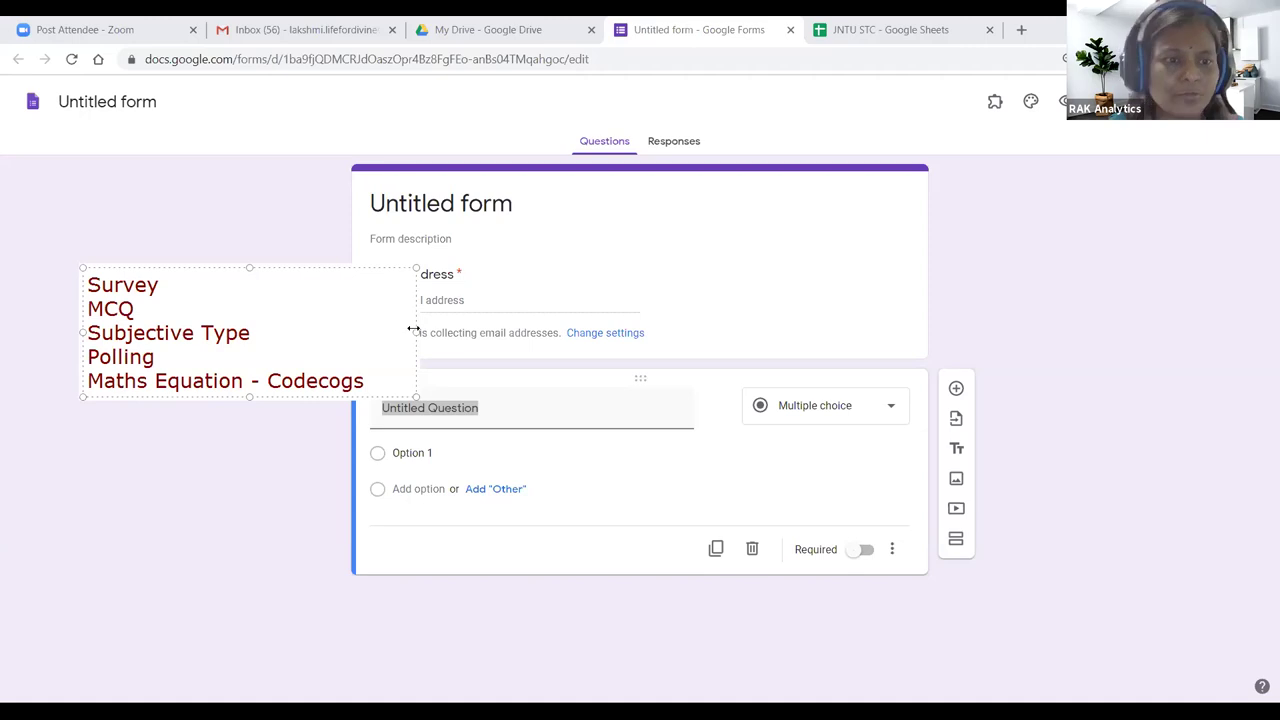
# Step: Add the line "Telugu" to the text annotation and remove the annotation from the screen
pyautogui.click(376, 380)
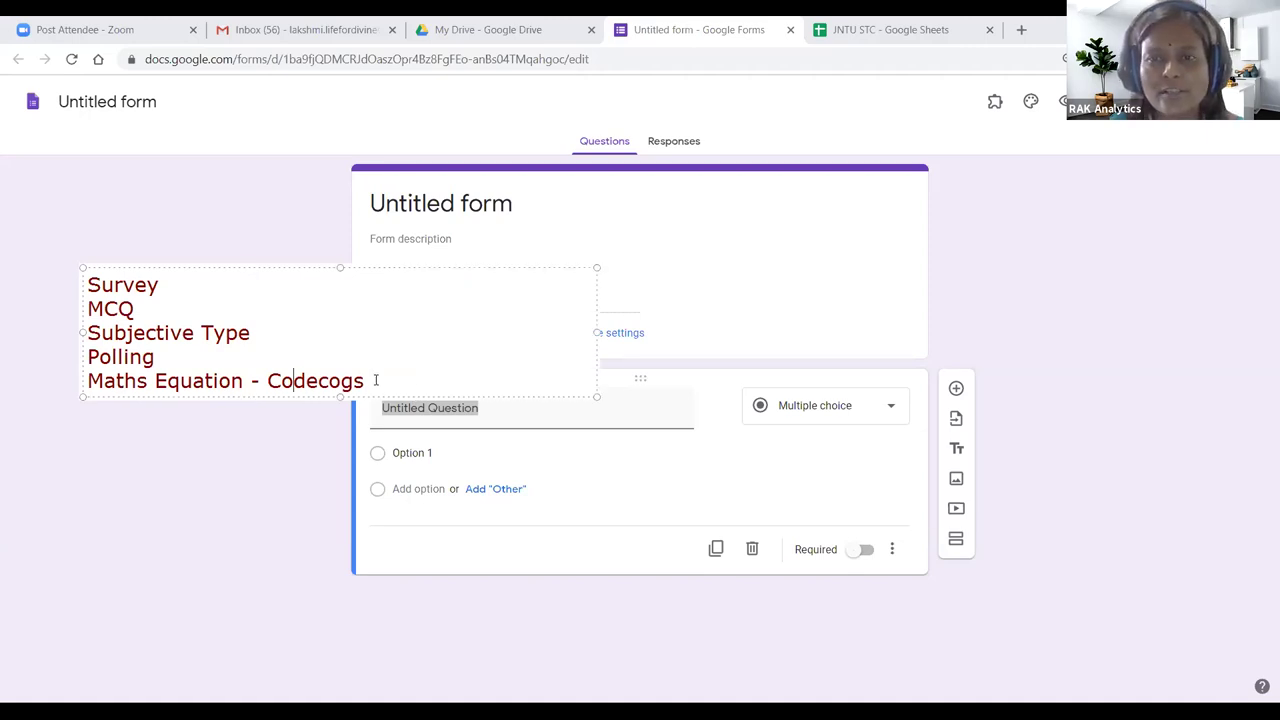
pyautogui.click(376, 380)
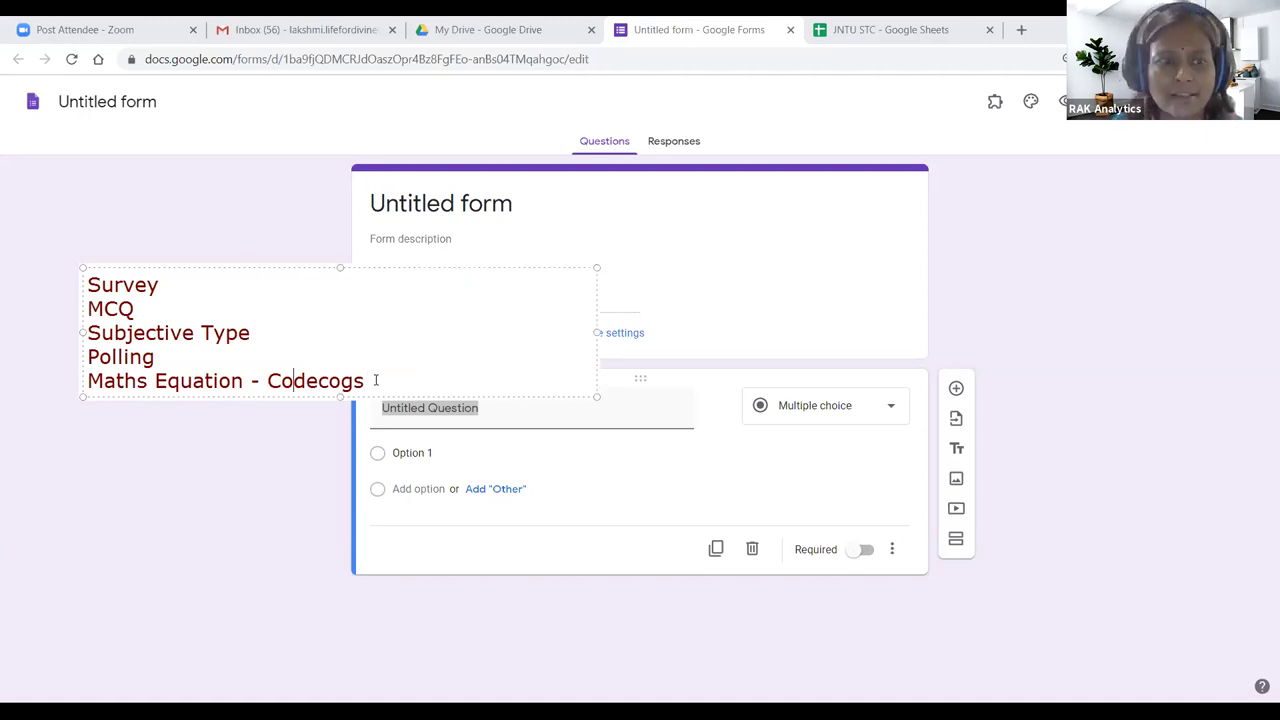
pyautogui.press('Return')
pyautogui.write('Telugu')
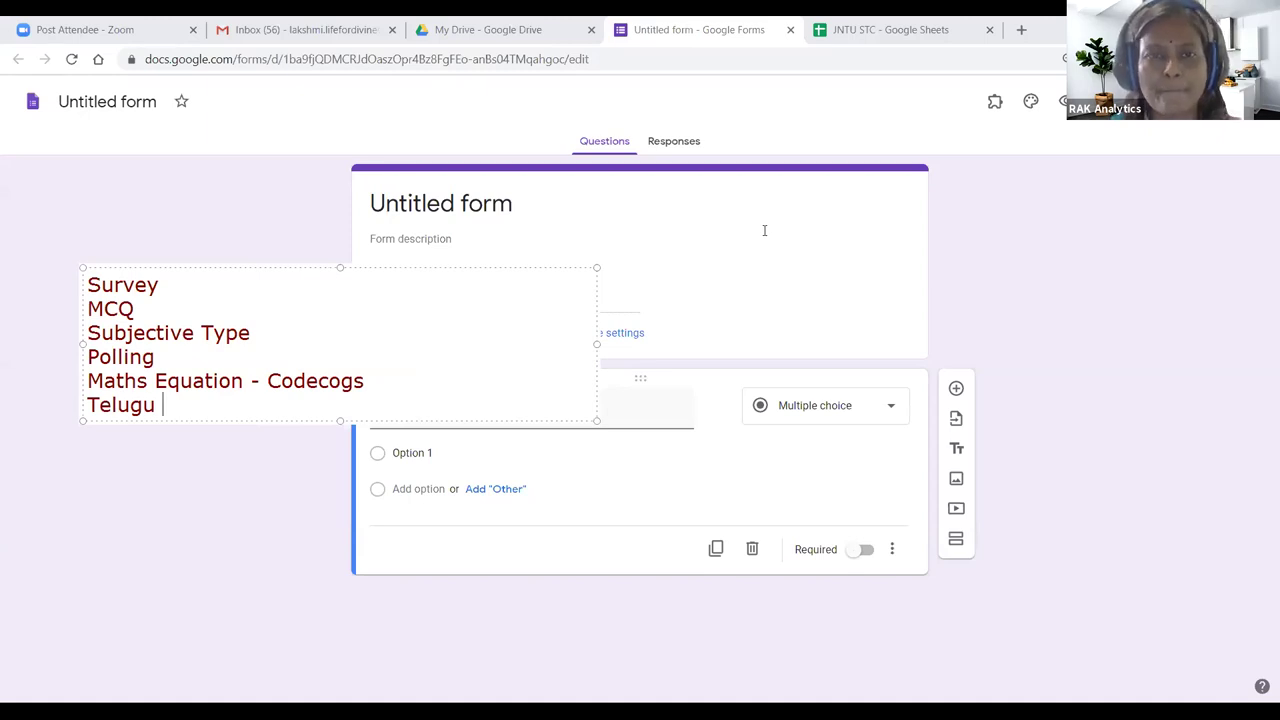
pyautogui.press('Escape')
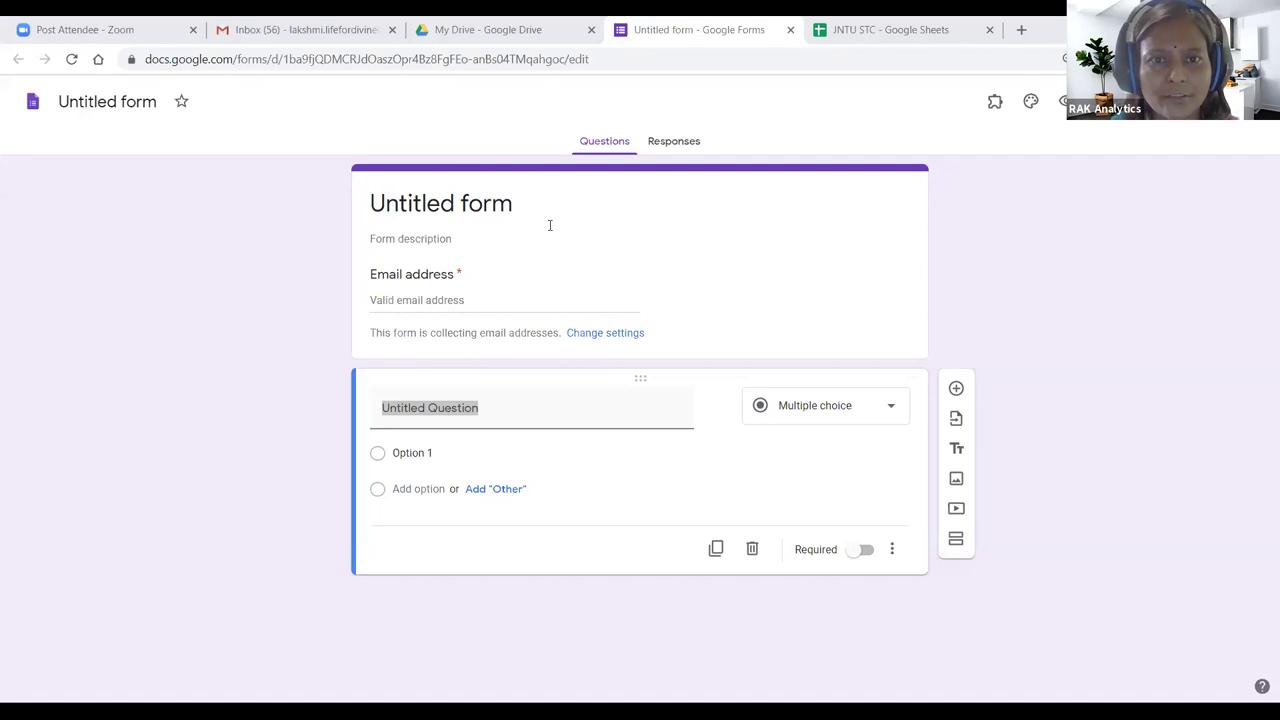
# Step: Circle in green the Questions and Responses headings, the item-adding tools, the question type selector, the question actions and the form-level controls
pyautogui.moveTo(547, 163)
pyautogui.mouseDown()
pyautogui.moveTo(596, 122)
pyautogui.moveTo(720, 145)
pyautogui.moveTo(610, 177)
pyautogui.moveTo(555, 146)
pyautogui.mouseUp()
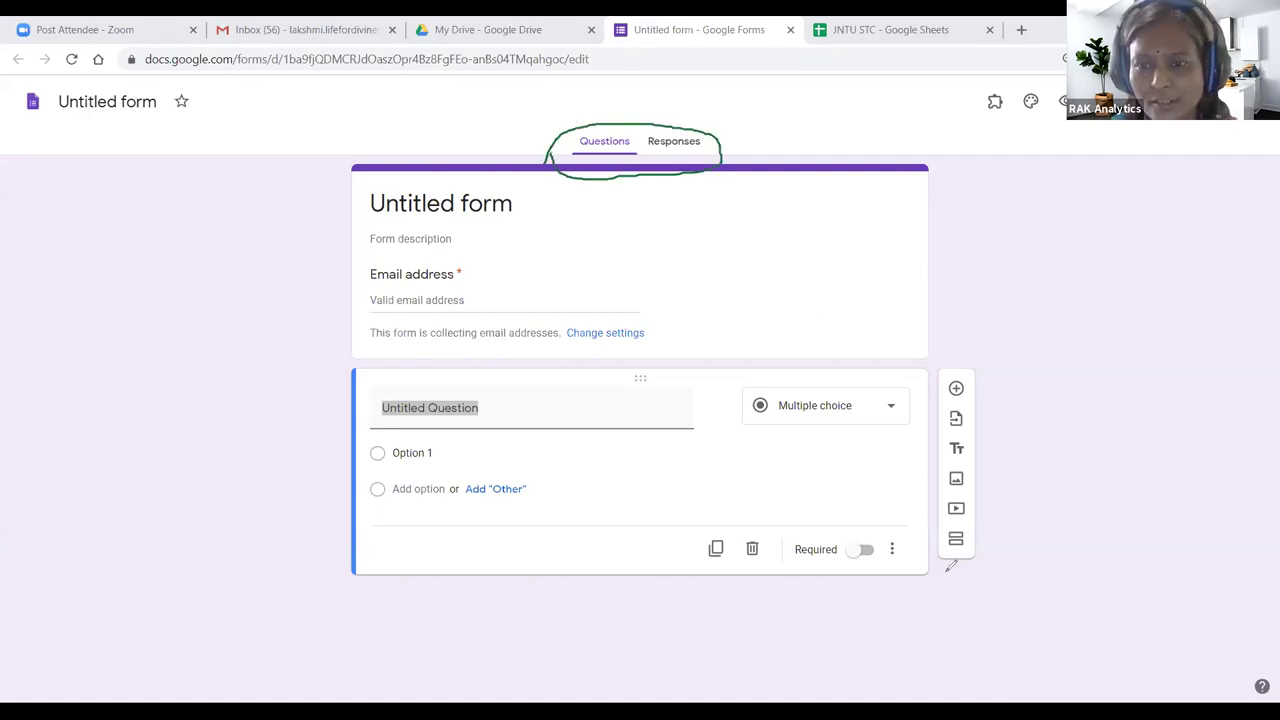
pyautogui.moveTo(930, 455)
pyautogui.mouseDown()
pyautogui.moveTo(951, 363)
pyautogui.moveTo(1017, 486)
pyautogui.moveTo(950, 567)
pyautogui.mouseUp()
pyautogui.moveTo(905, 437)
pyautogui.mouseDown()
pyautogui.moveTo(739, 359)
pyautogui.moveTo(931, 389)
pyautogui.moveTo(897, 432)
pyautogui.mouseUp()
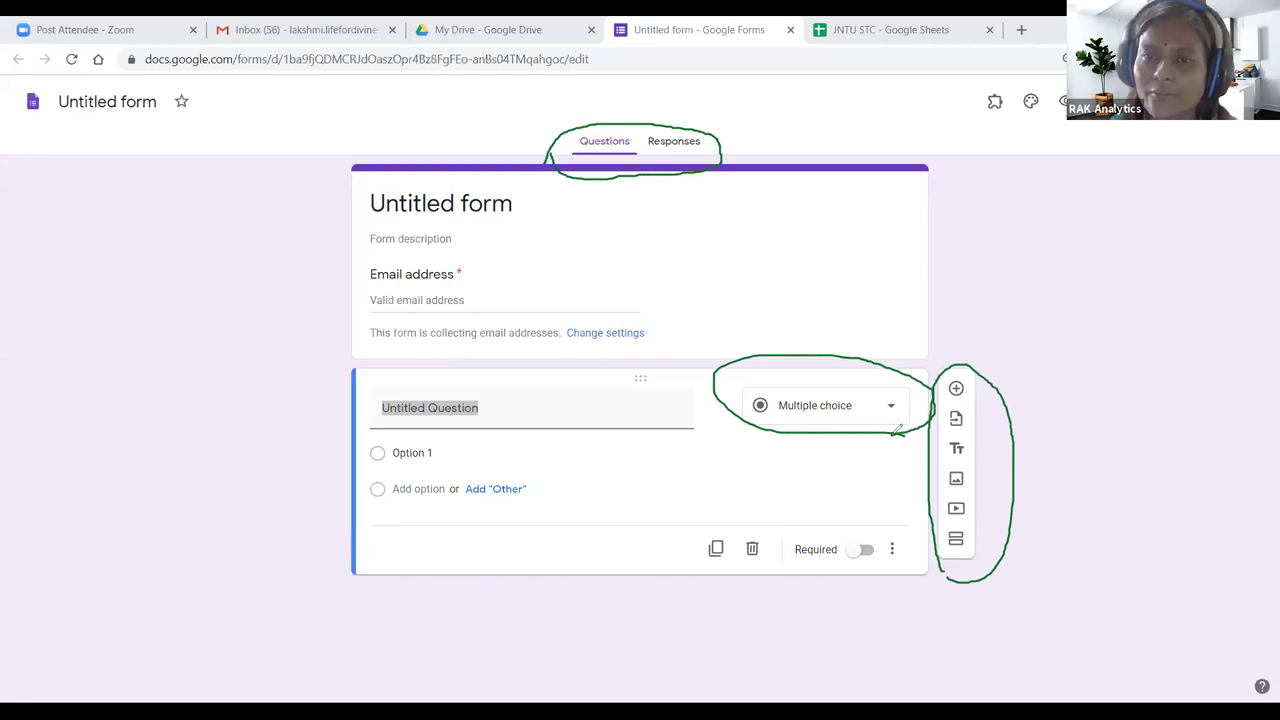
pyautogui.moveTo(908, 527)
pyautogui.mouseDown()
pyautogui.moveTo(915, 545)
pyautogui.moveTo(717, 586)
pyautogui.moveTo(668, 540)
pyautogui.mouseUp()
pyautogui.moveTo(806, 496); pyautogui.dragTo(913, 524)
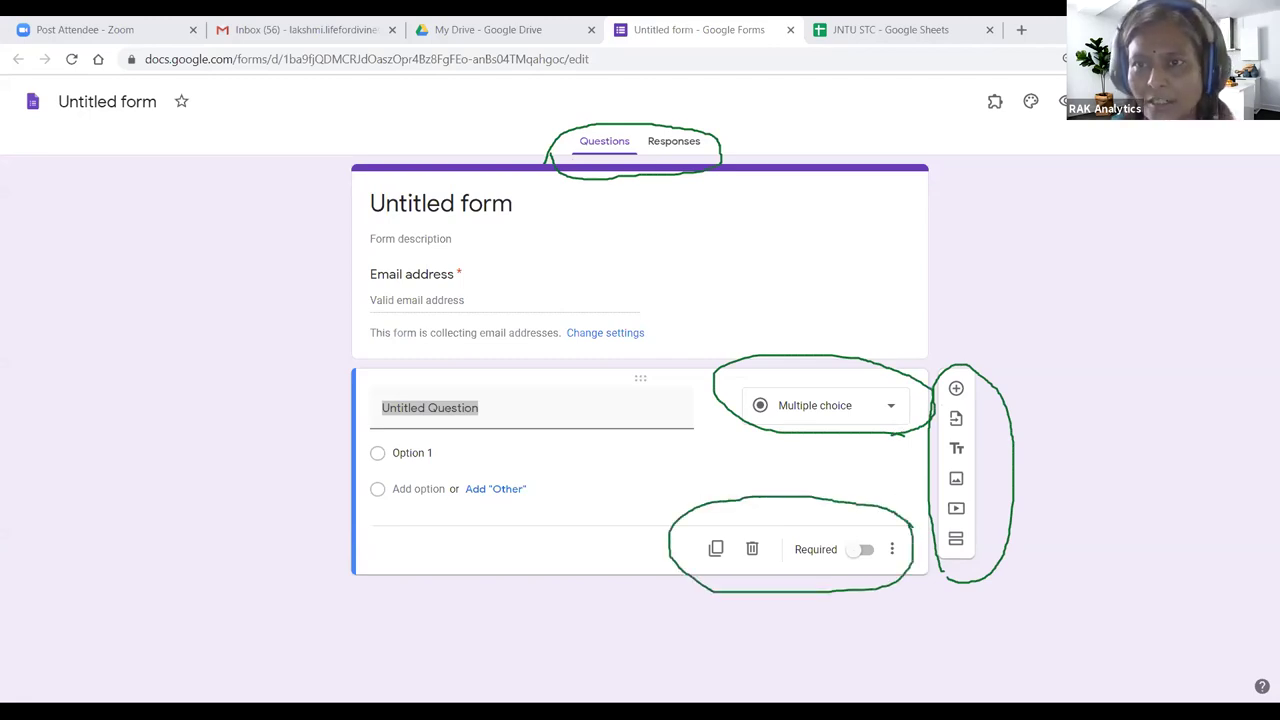
pyautogui.moveTo(1024, 122)
pyautogui.mouseDown()
pyautogui.moveTo(1029, 80)
pyautogui.moveTo(1062, 82)
pyautogui.mouseUp()
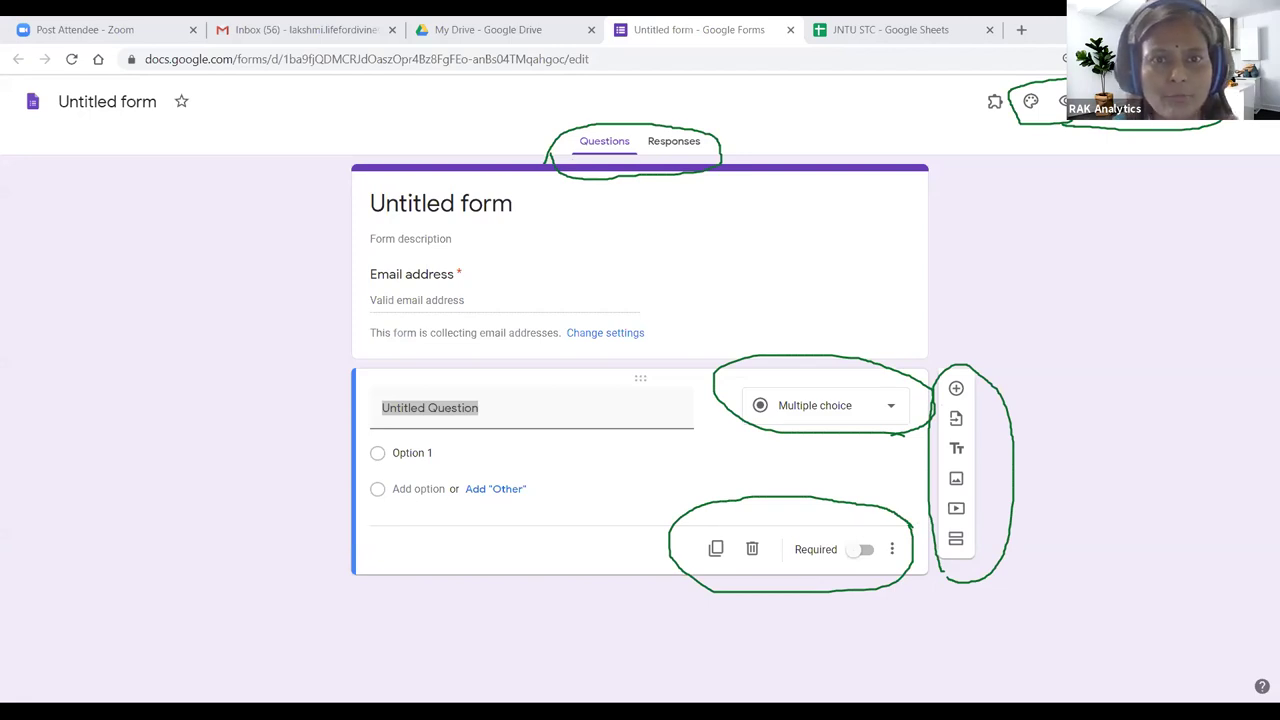
# Step: Replace the untitled form's title with MCQ
pyautogui.click(410, 204)
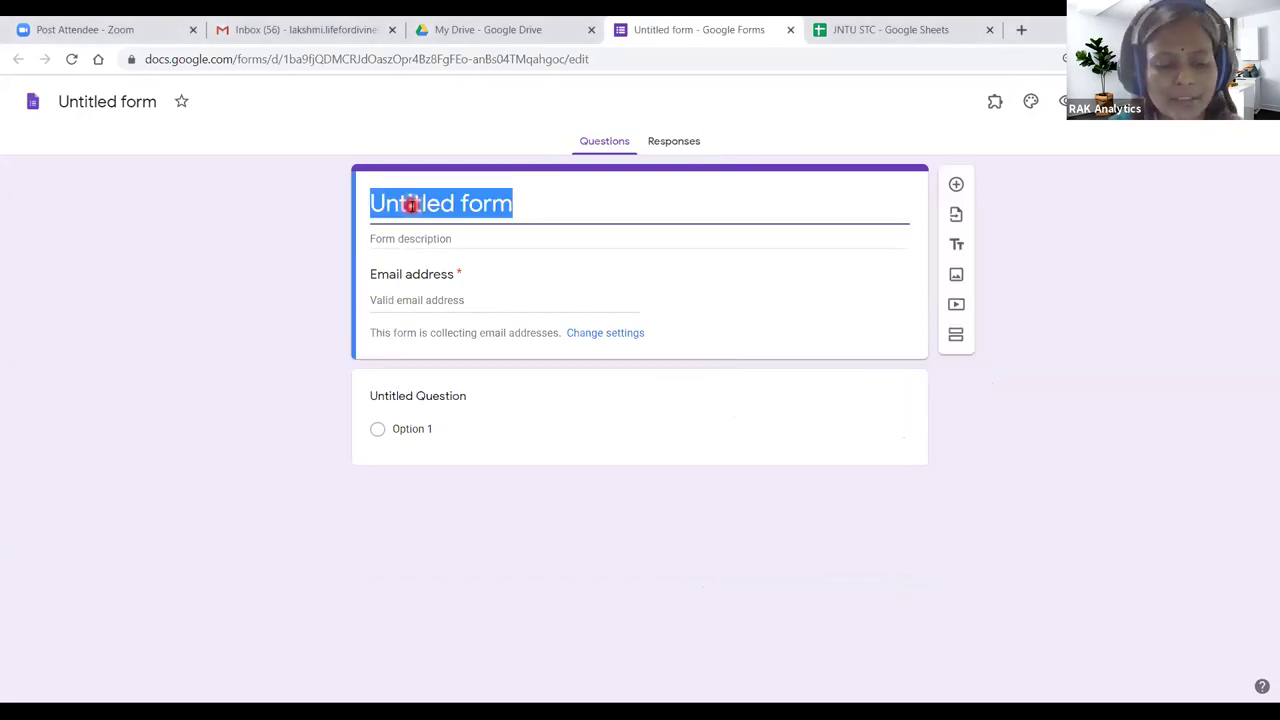
pyautogui.write('MCQ')
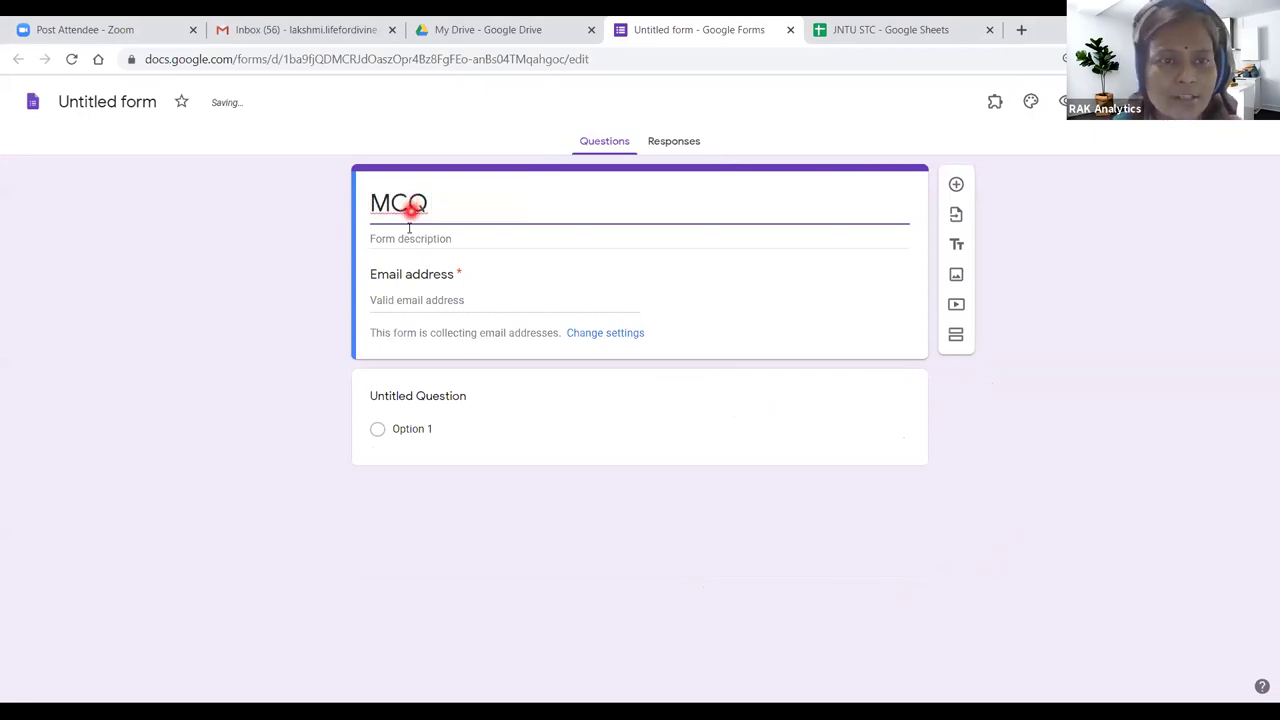
# Step: Enter the form description "2 MCQ's" and rename the untitled form file to MCQ
pyautogui.click(405, 239)
pyautogui.write('2 MCQ')
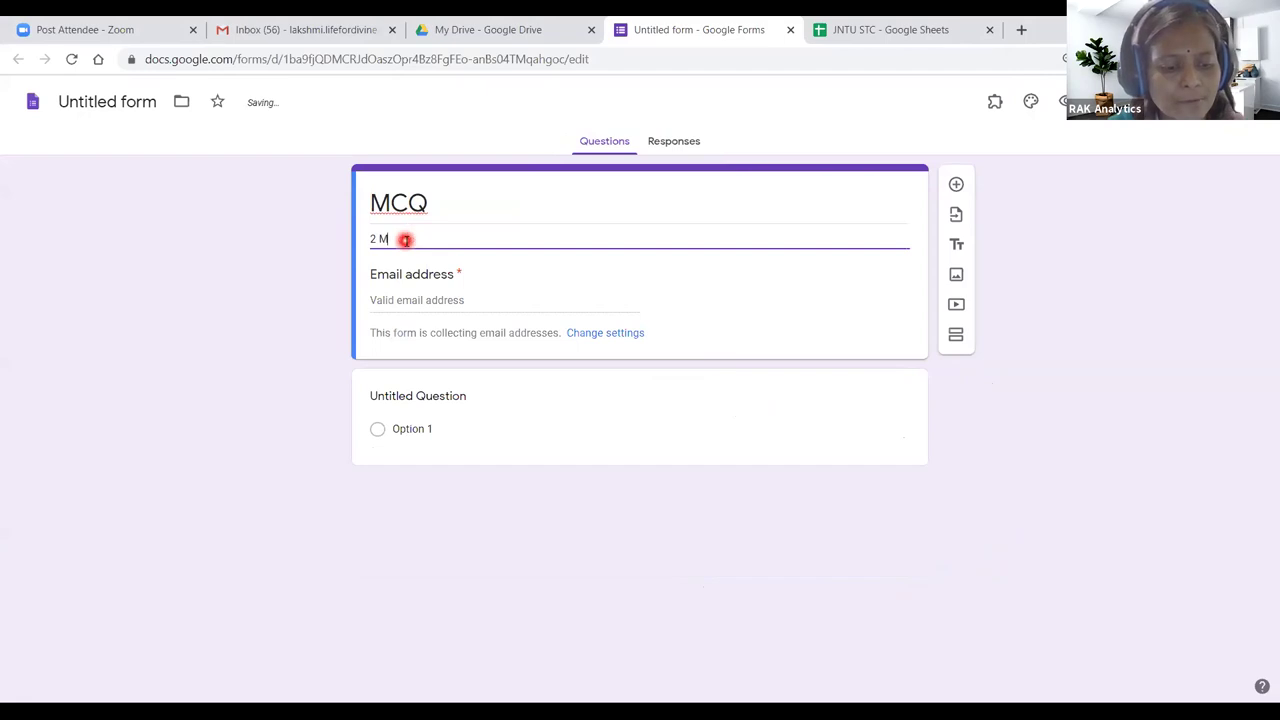
pyautogui.write("'s")
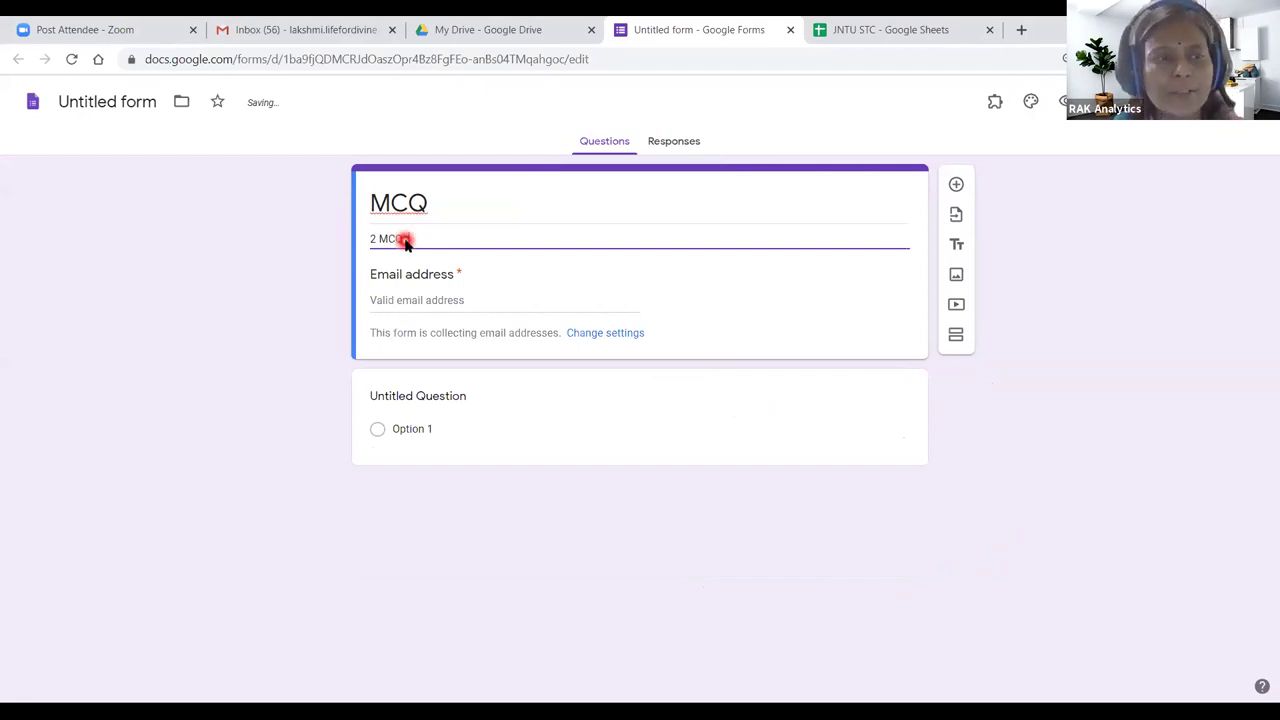
pyautogui.click(109, 106)
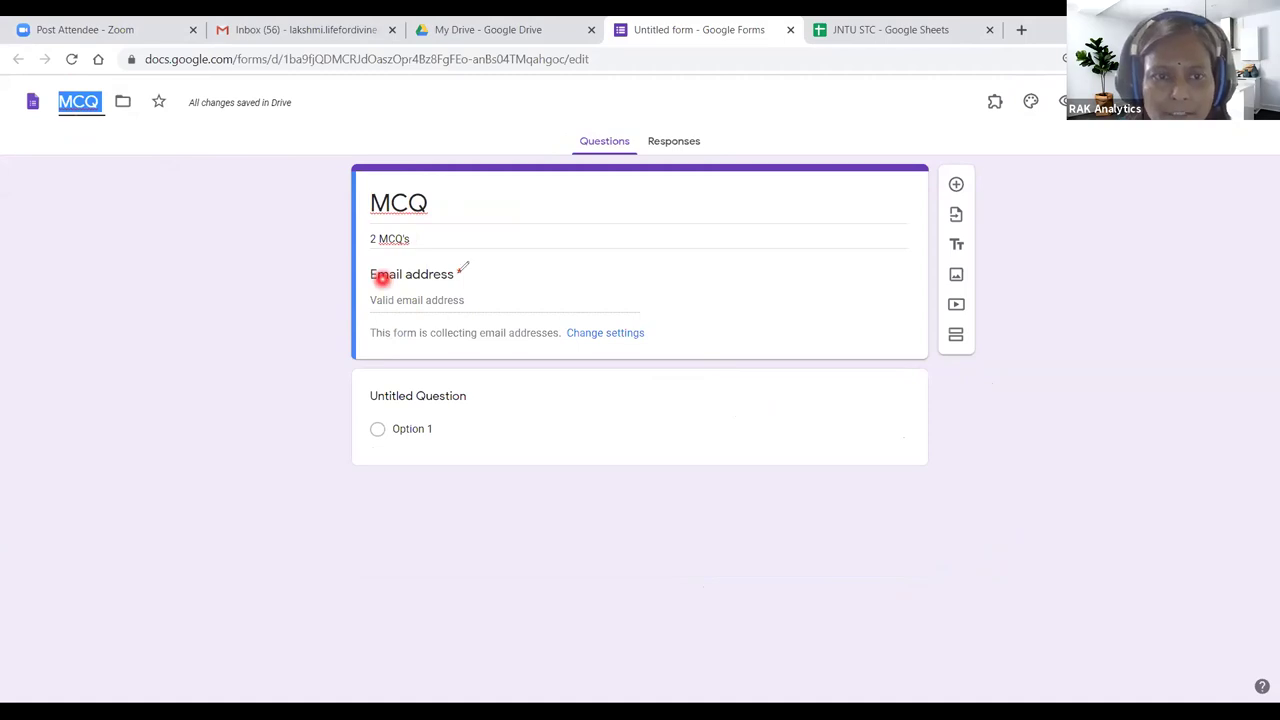
pyautogui.moveTo(488, 262)
pyautogui.mouseDown()
pyautogui.moveTo(355, 300)
pyautogui.moveTo(435, 241)
pyautogui.moveTo(488, 266)
pyautogui.mouseUp()
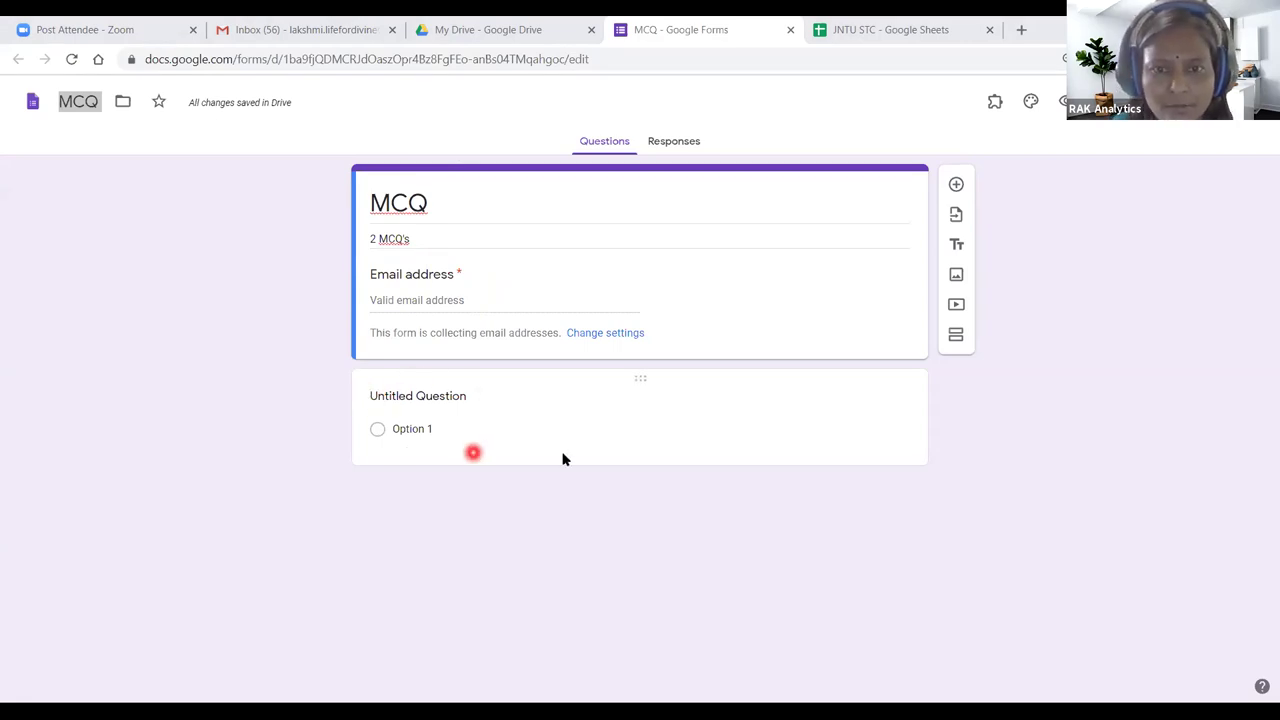
pyautogui.click(1020, 470)
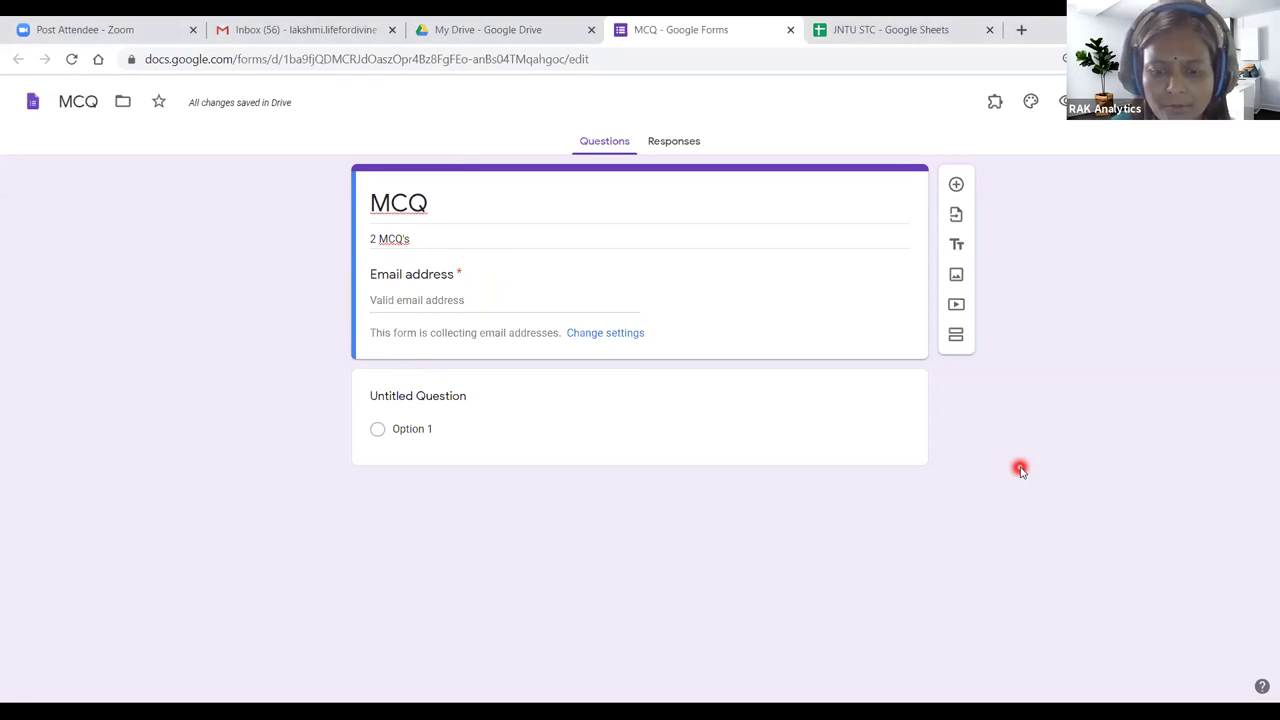
# Step: Replace the untitled question's text with "Which is fruit?", correcting the misspelled word
pyautogui.hotkey('ctrl', '+')
pyautogui.hotkey('ctrl', '+')
pyautogui.hotkey('ctrl', '+')
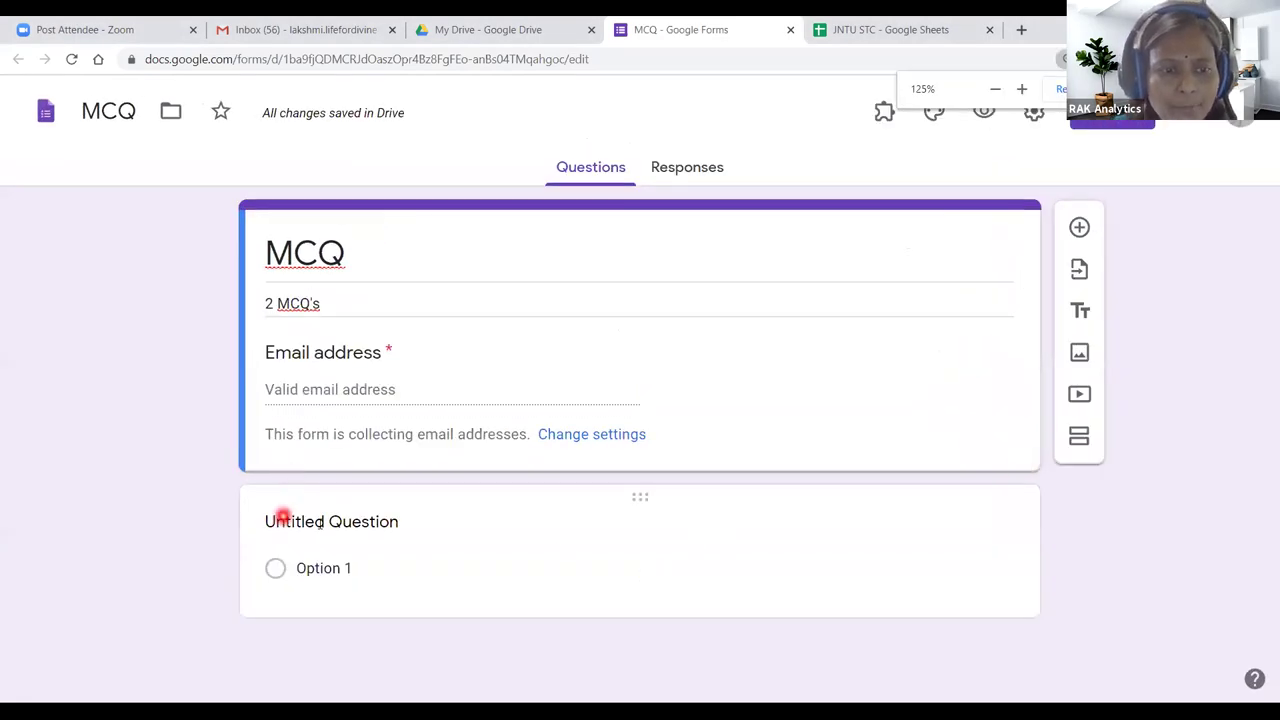
pyautogui.click(323, 527)
pyautogui.write('Wh')
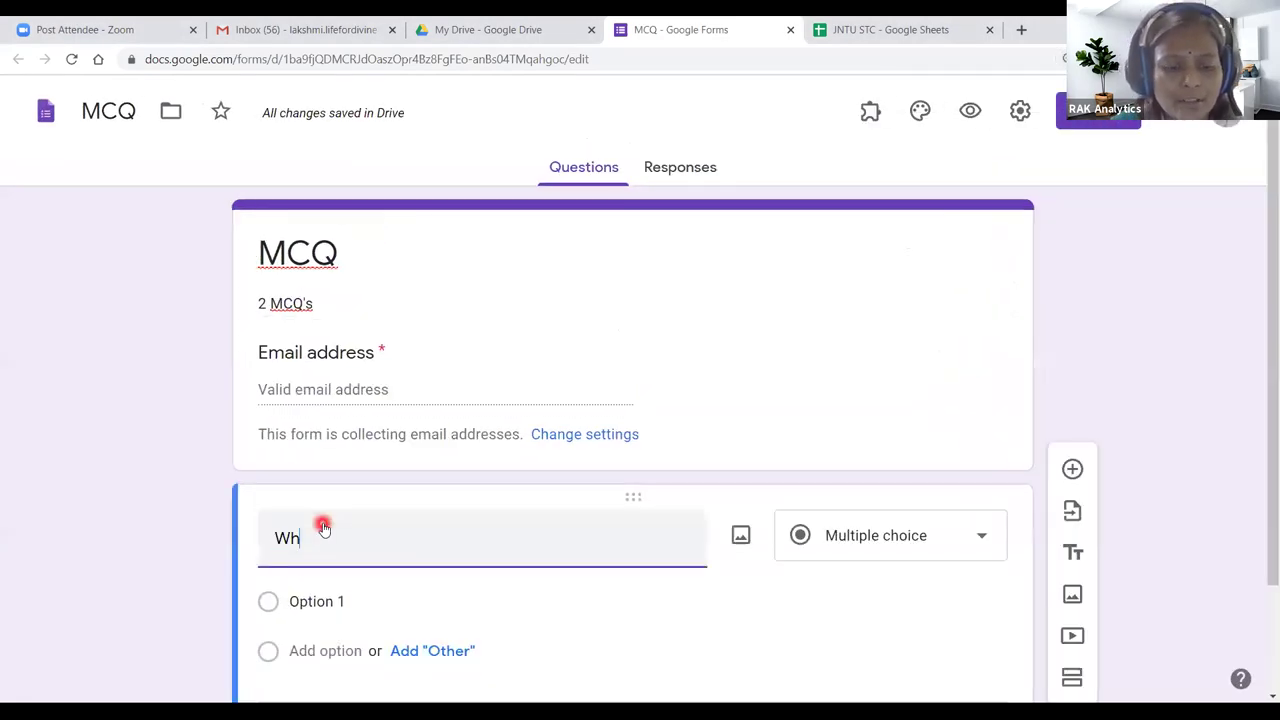
pyautogui.write('ich is friut?')
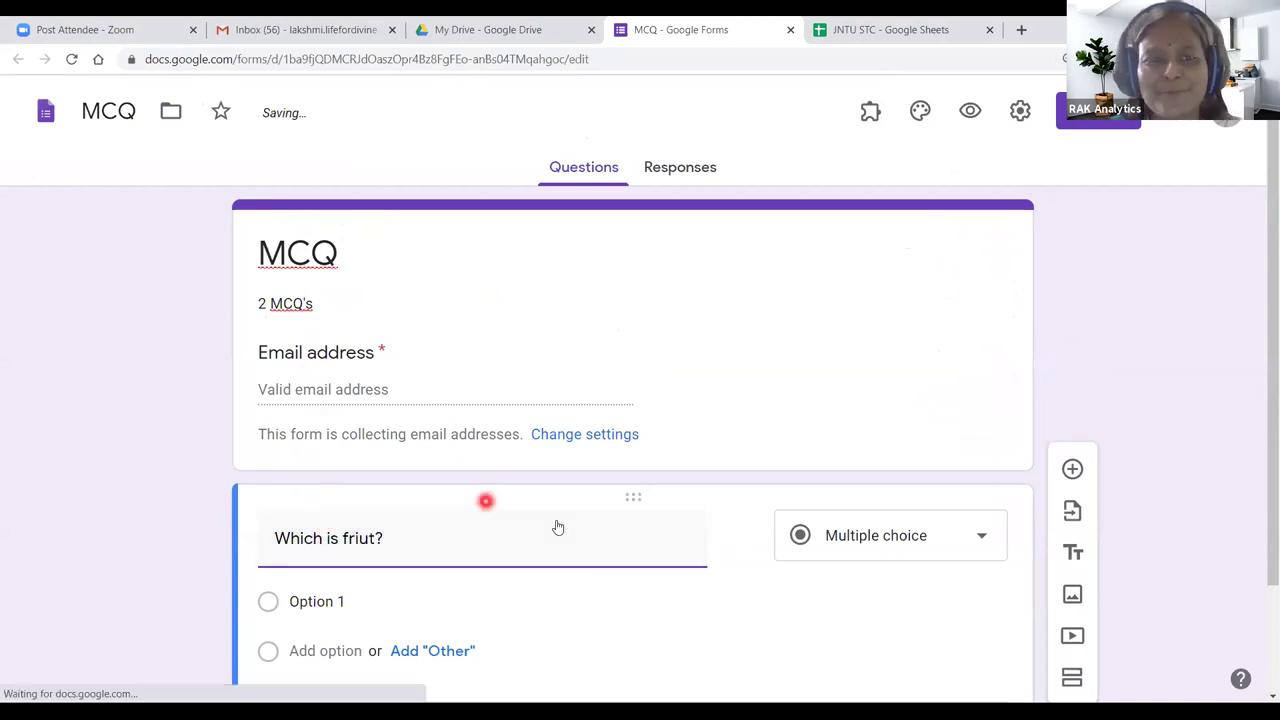
pyautogui.scroll(-1, 566, 535)
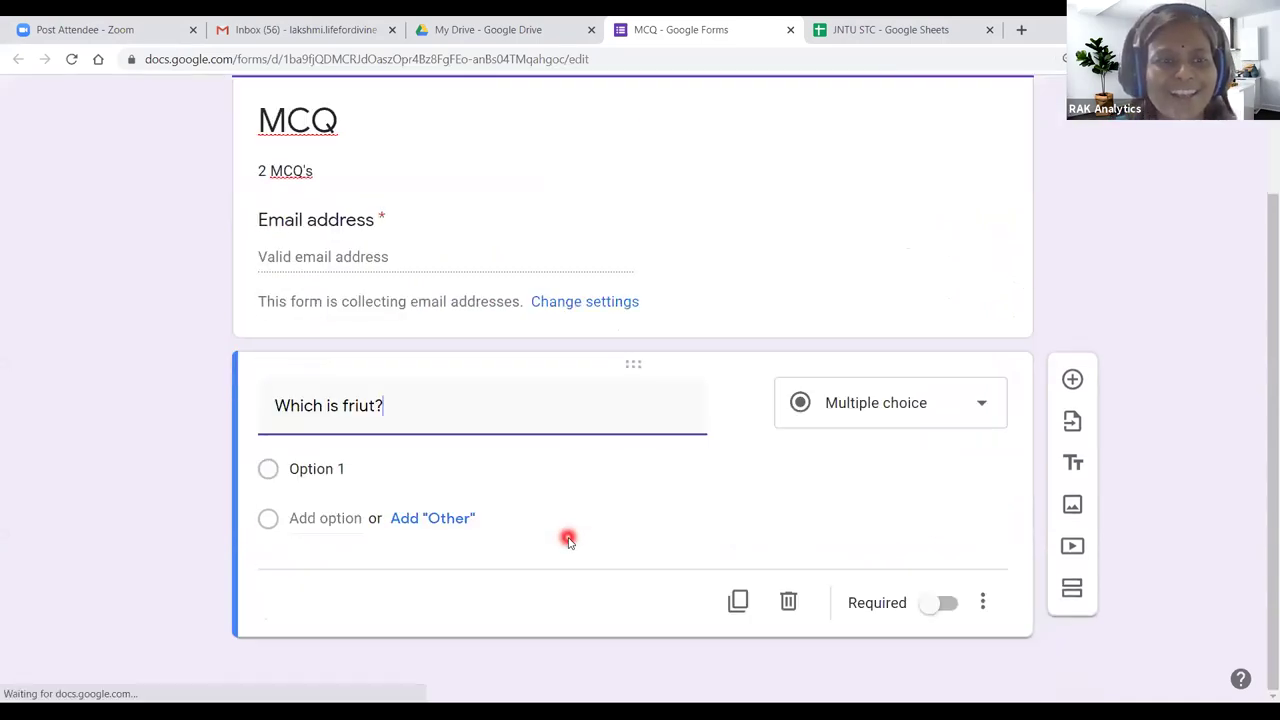
pyautogui.rightClick(362, 407)
pyautogui.click(390, 418)
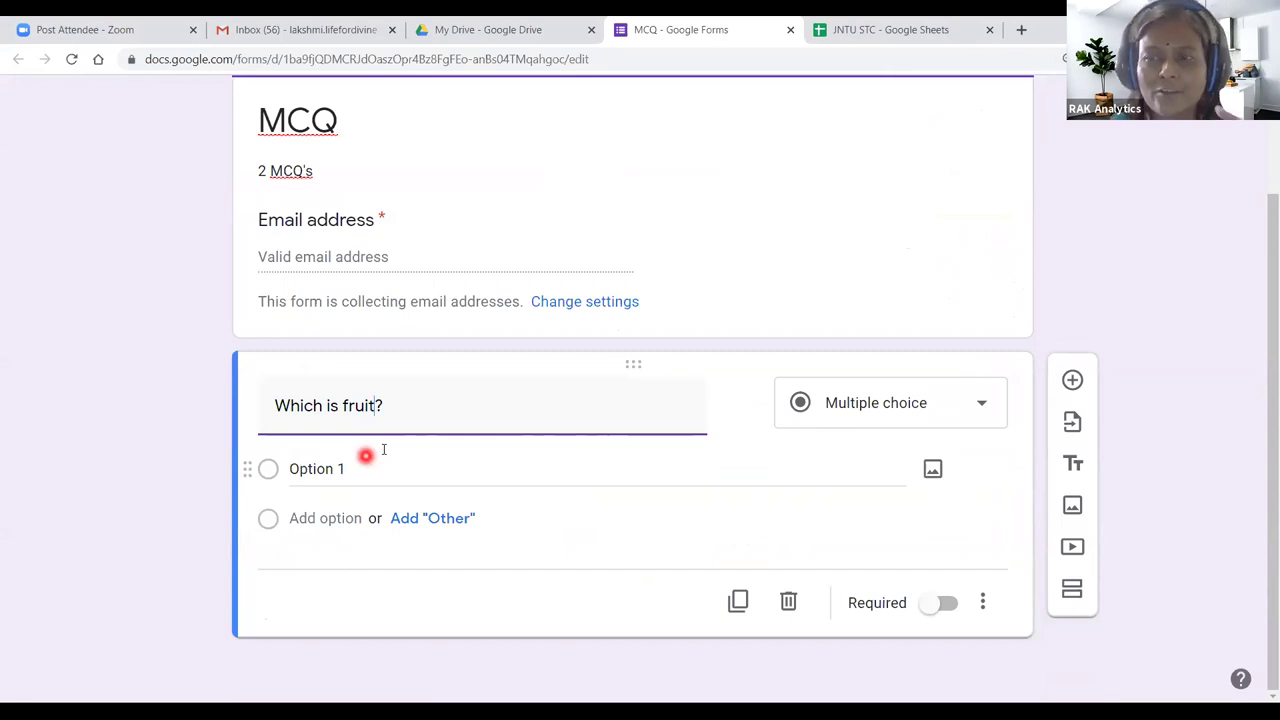
# Step: Keep the fruit question as Multiple choice and give it the options Tree, Lotus, Peacock and Apple
pyautogui.click(909, 412)
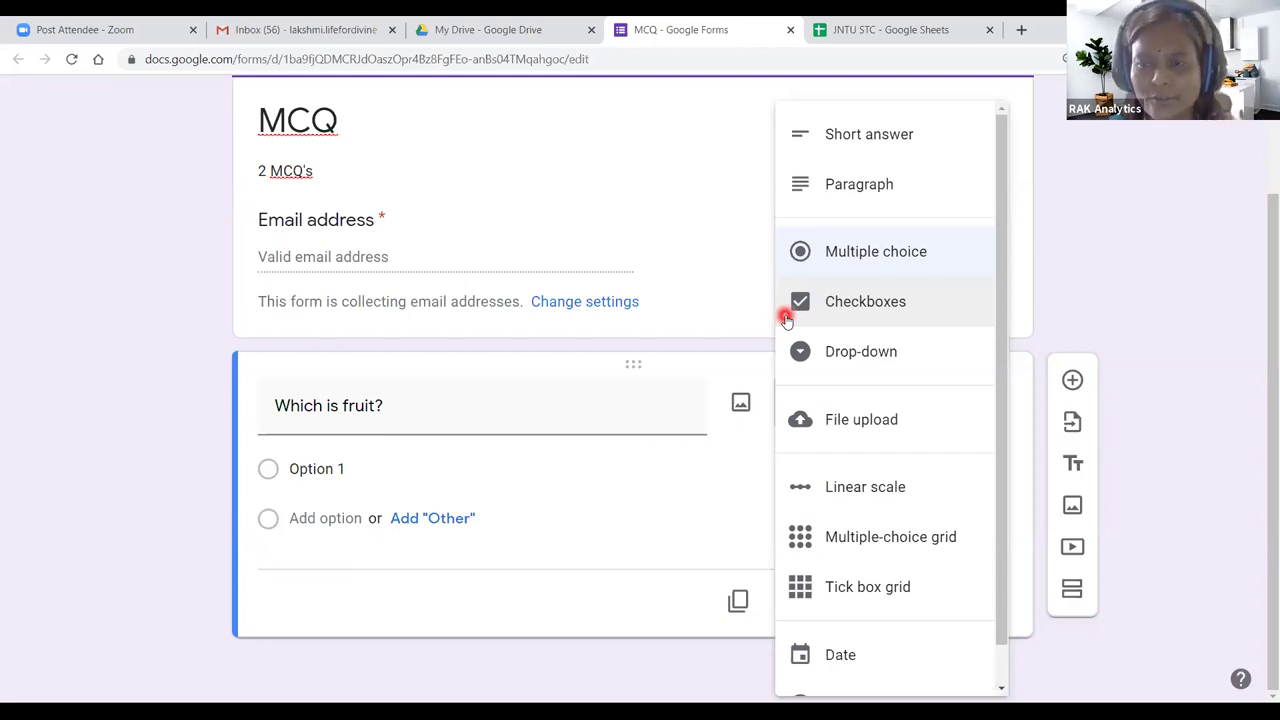
pyautogui.click(857, 260)
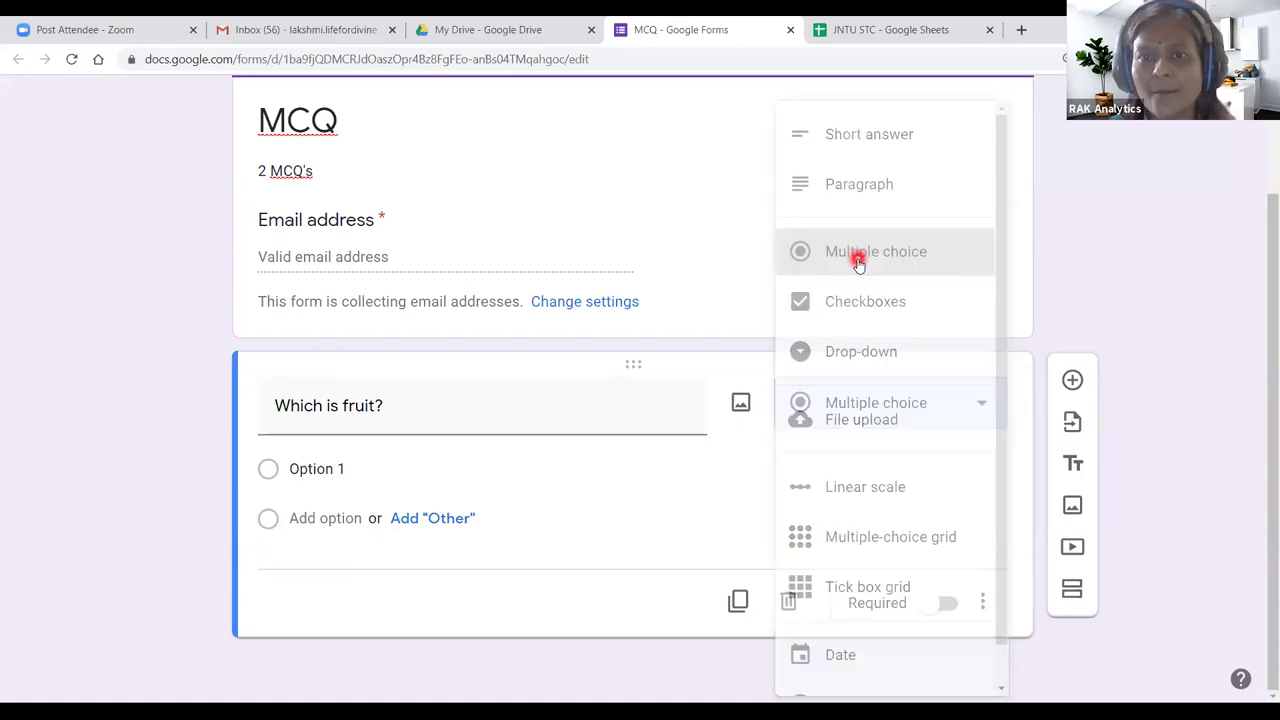
pyautogui.click(314, 468)
pyautogui.write('Tree')
pyautogui.click(314, 516)
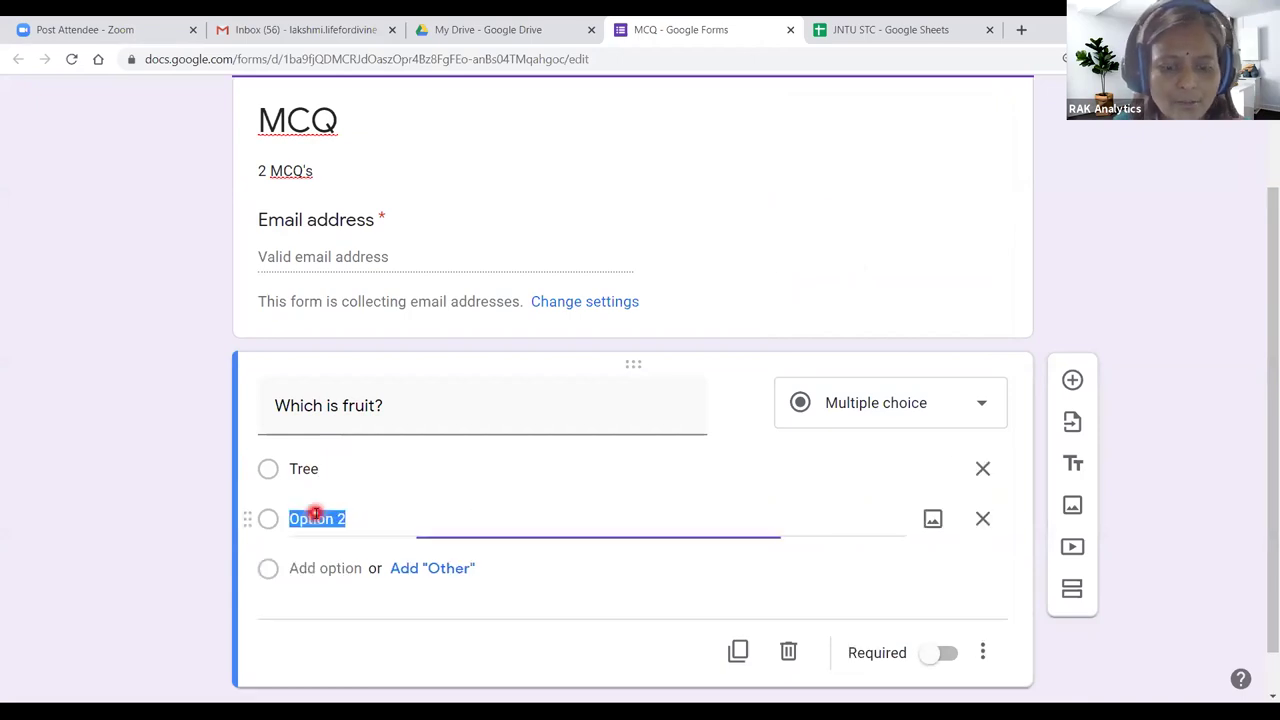
pyautogui.write('Lotus')
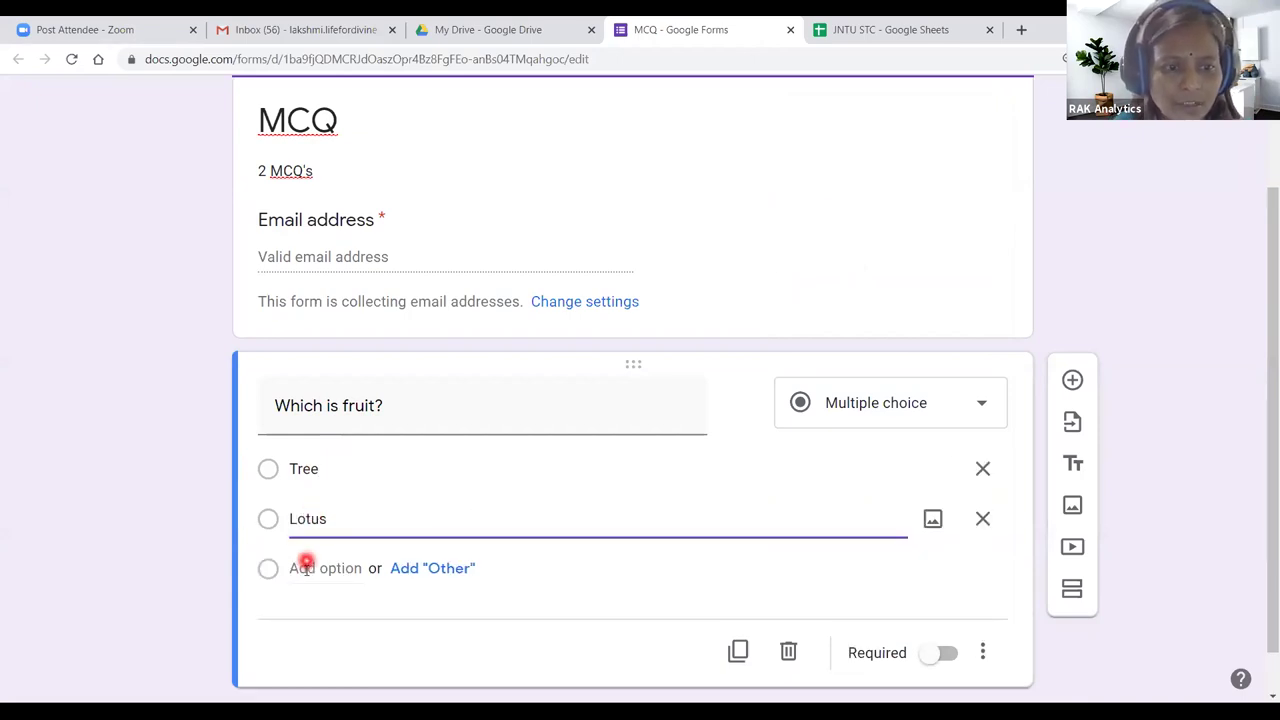
pyautogui.click(306, 568)
pyautogui.write('Peac')
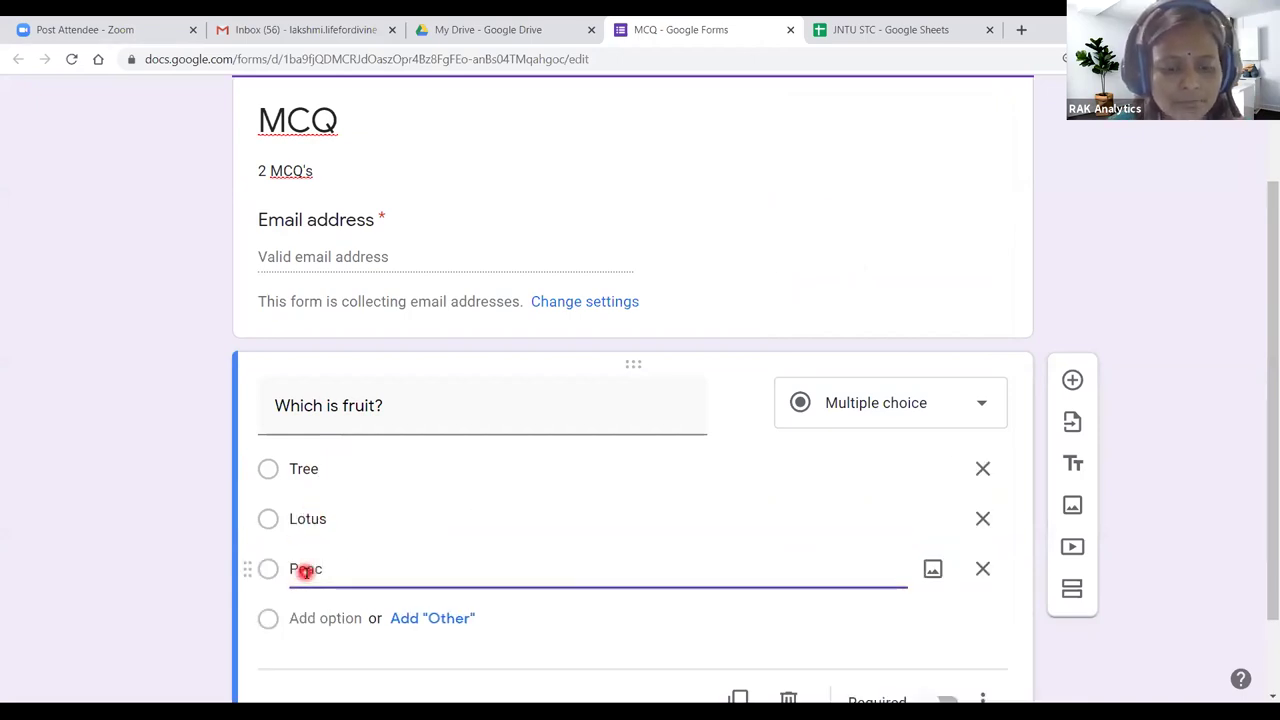
pyautogui.write('ock')
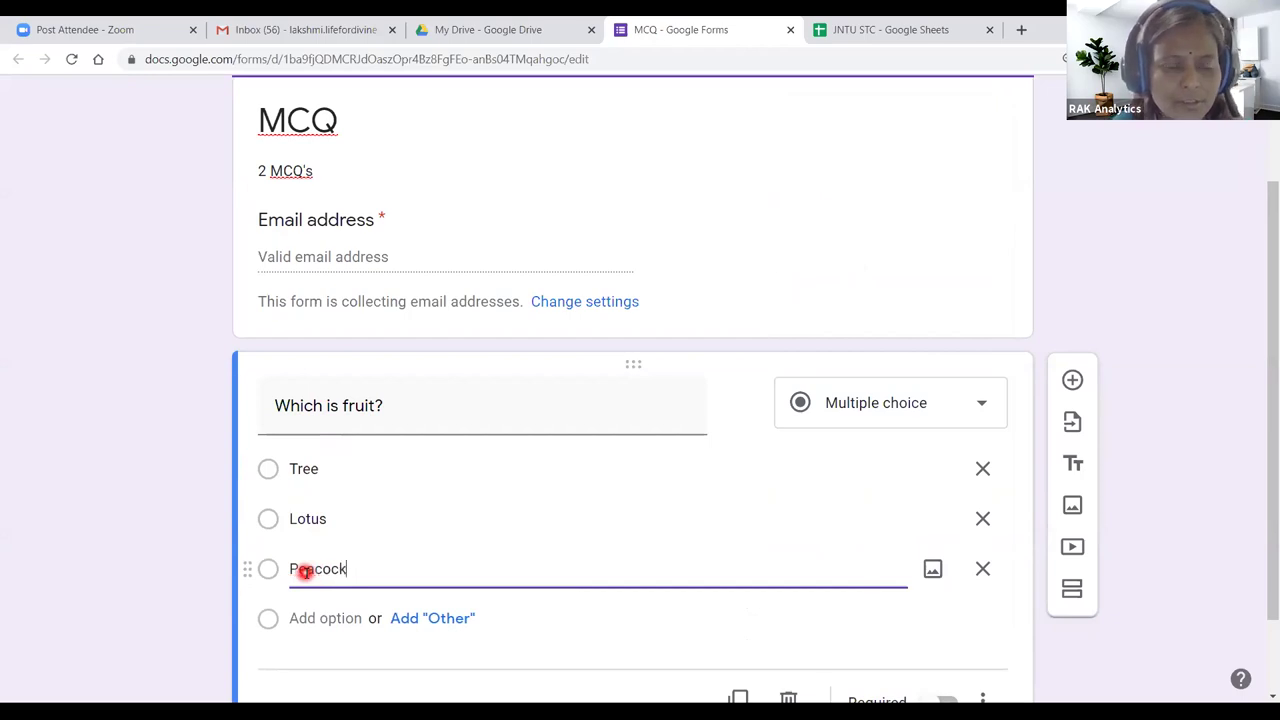
pyautogui.click(316, 608)
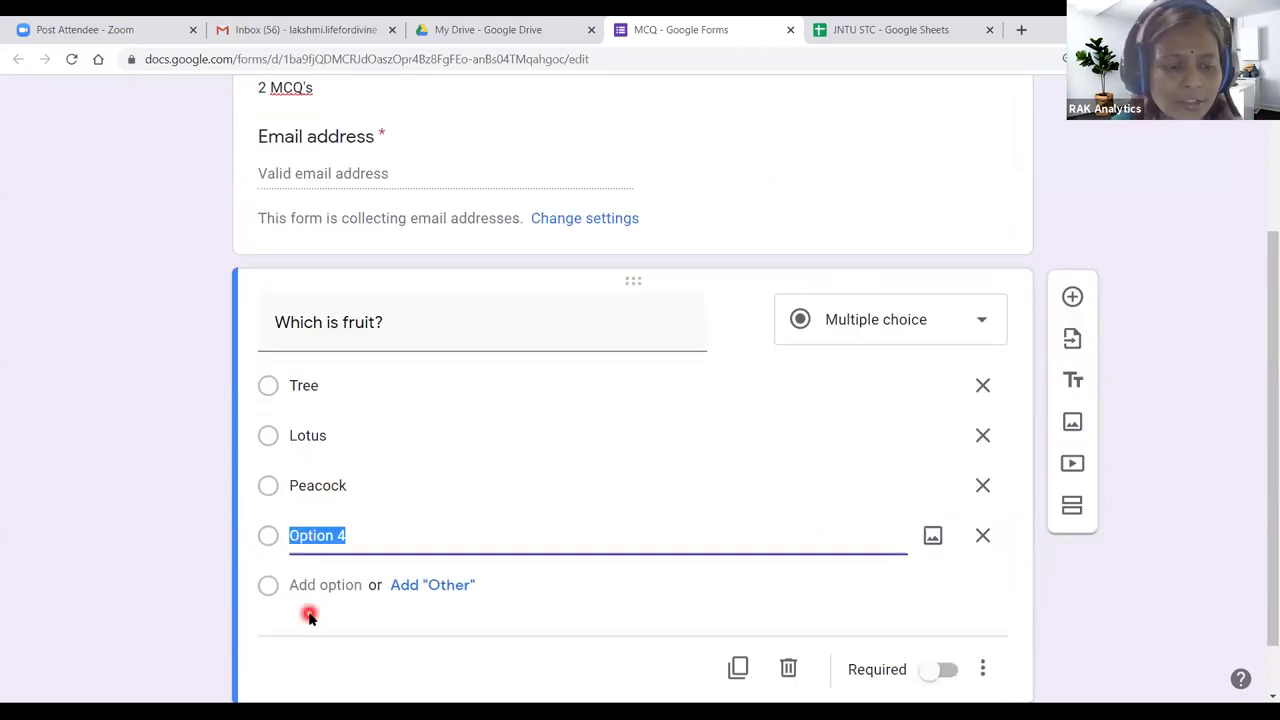
pyautogui.write('Apple')
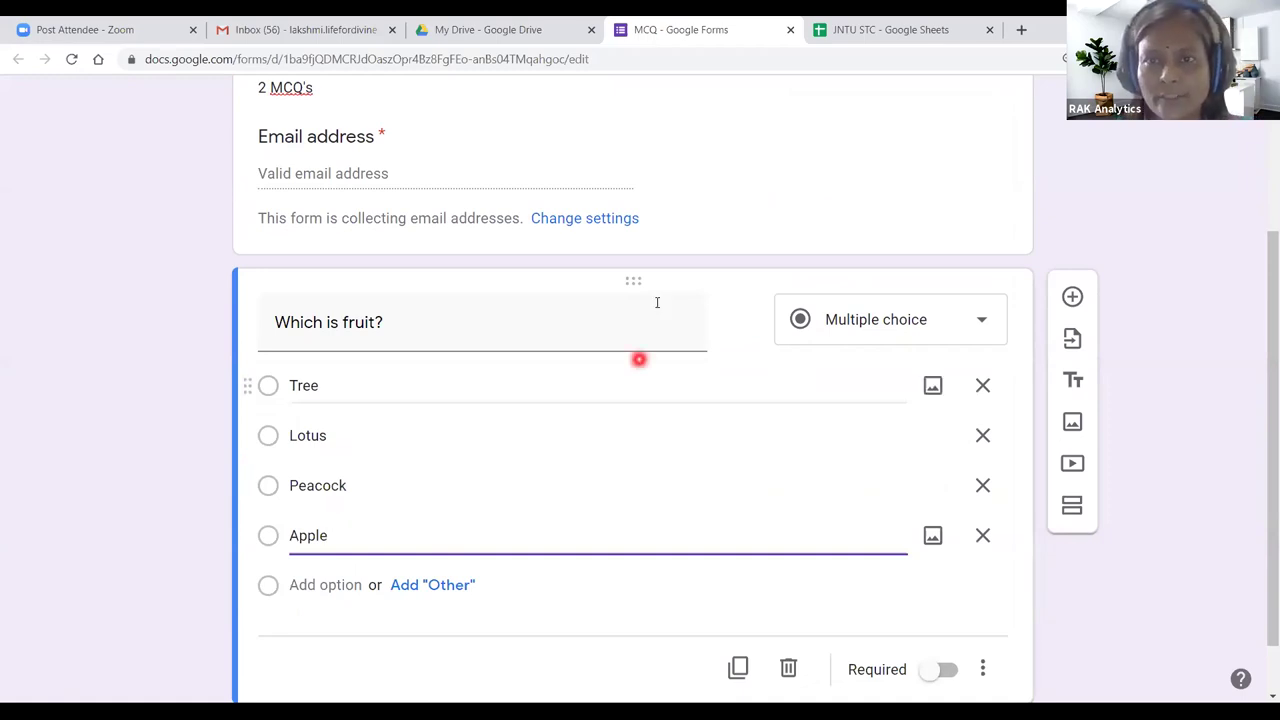
# Step: Circle the form's settings control in green
pyautogui.scroll(3, 991, 151)
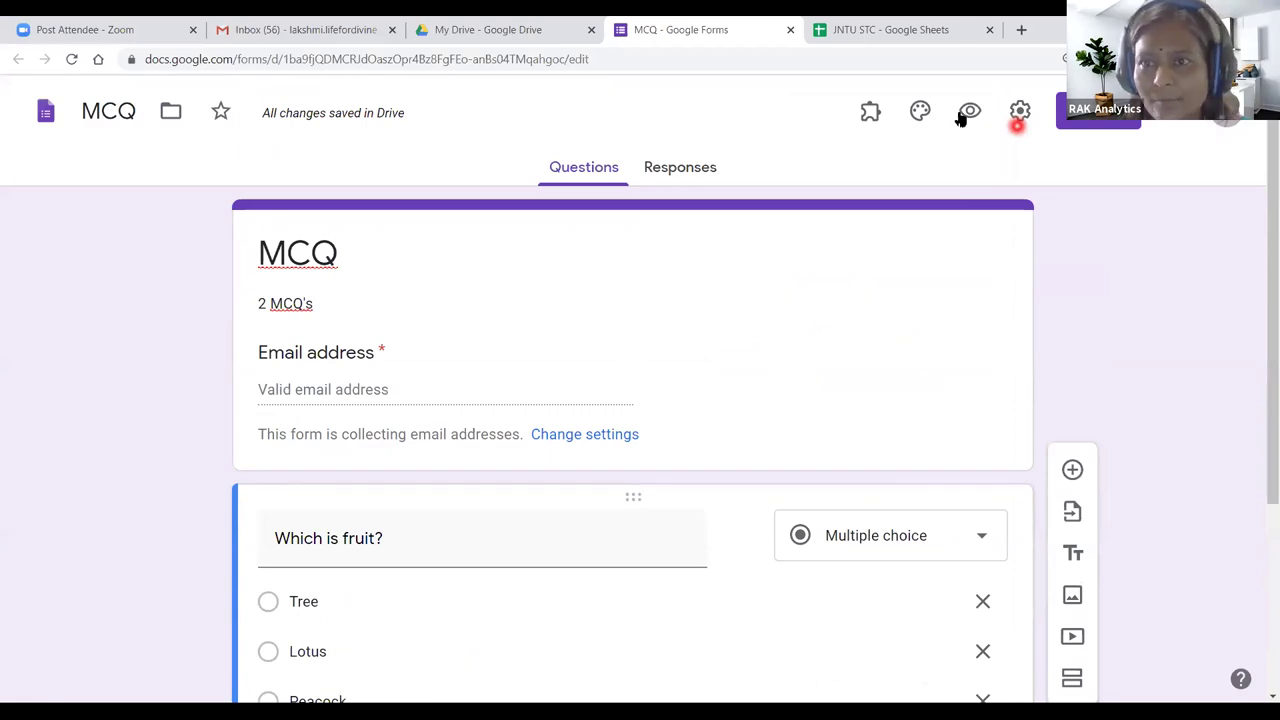
pyautogui.moveTo(1012, 86)
pyautogui.mouseDown()
pyautogui.moveTo(1000, 124)
pyautogui.moveTo(1010, 84)
pyautogui.mouseUp()
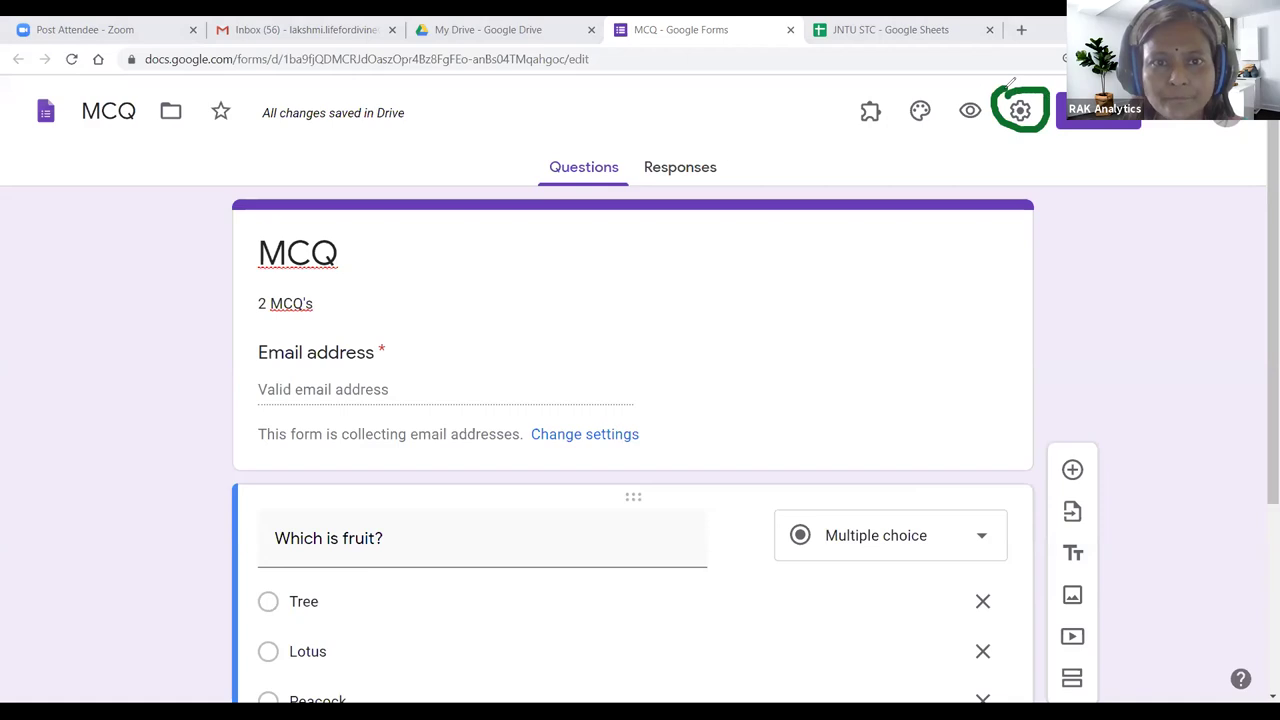
# Step: Make the fruit question required and choose to shuffle its option order
pyautogui.scroll(-3, 900, 460)
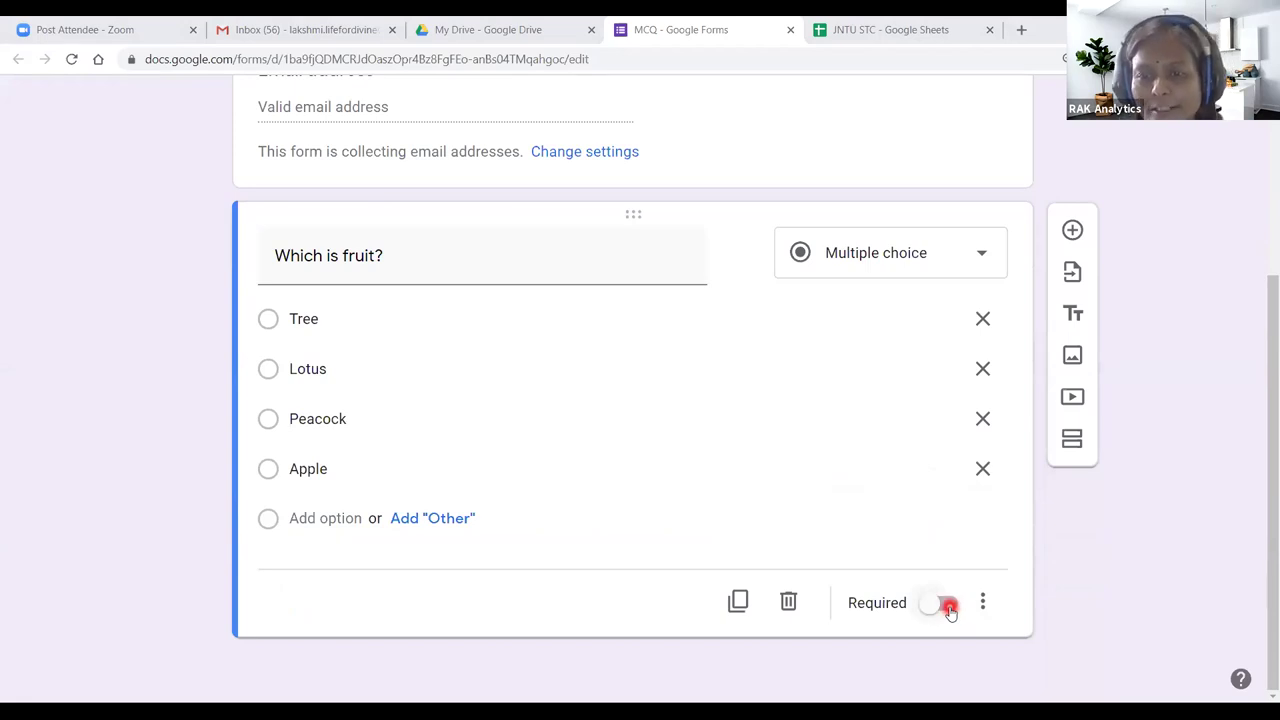
pyautogui.scroll(3, 729, 563)
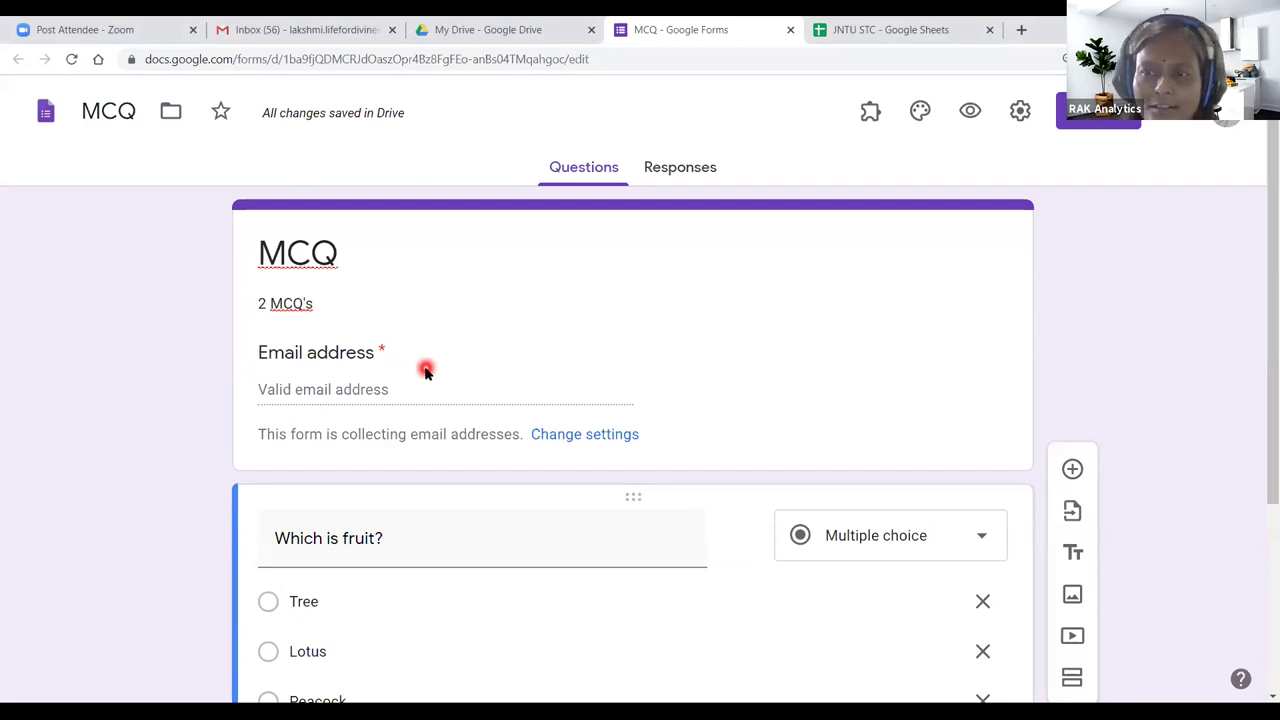
pyautogui.scroll(-1, 438, 373)
pyautogui.scroll(-2, 850, 510)
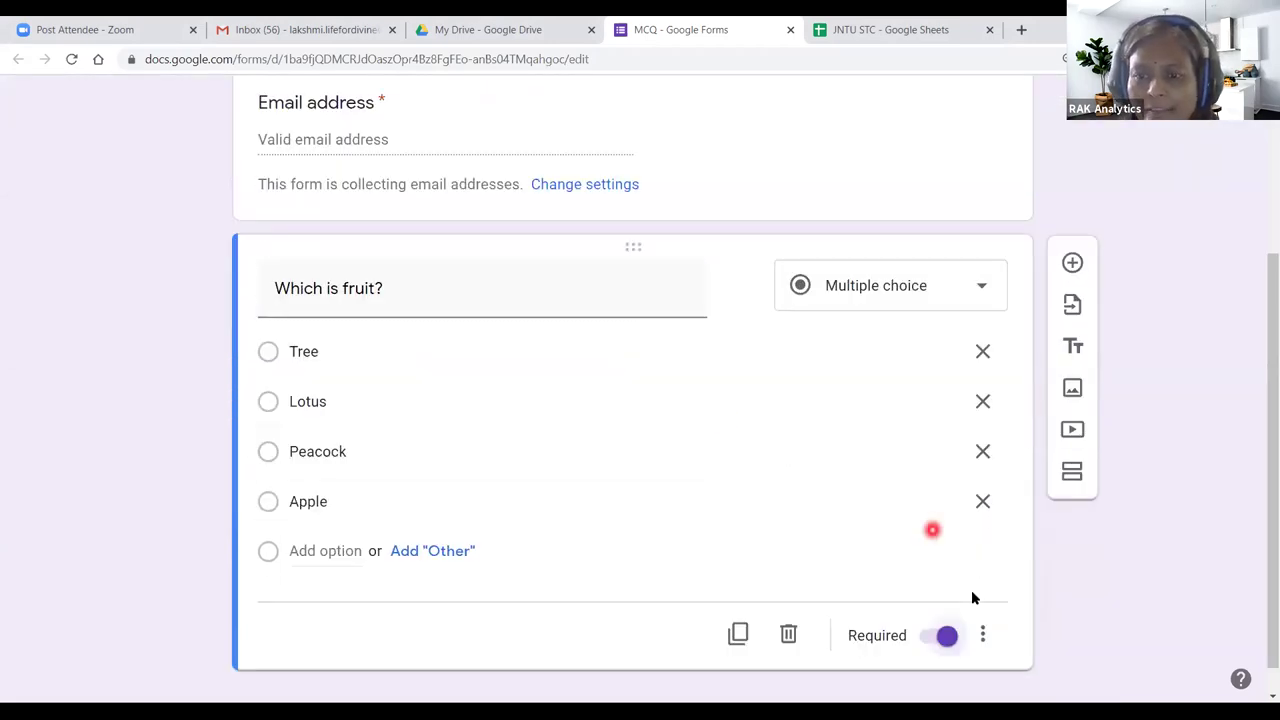
pyautogui.click(981, 645)
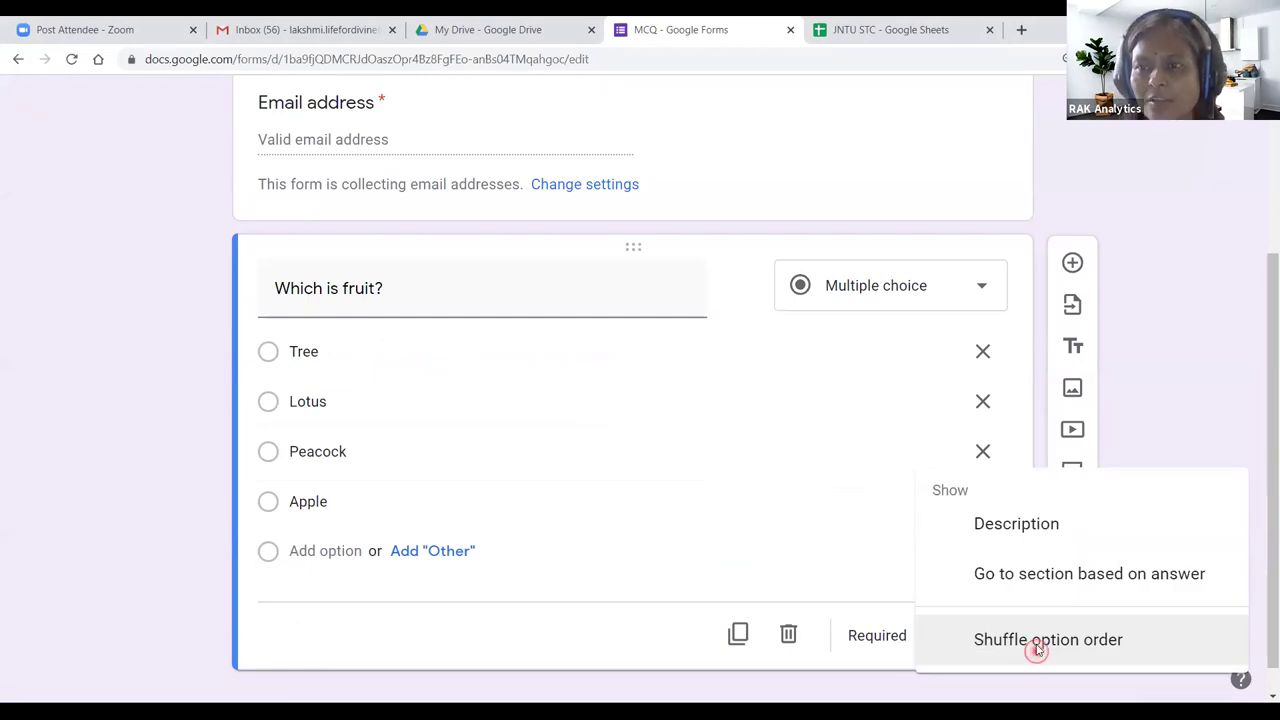
pyautogui.click(1036, 648)
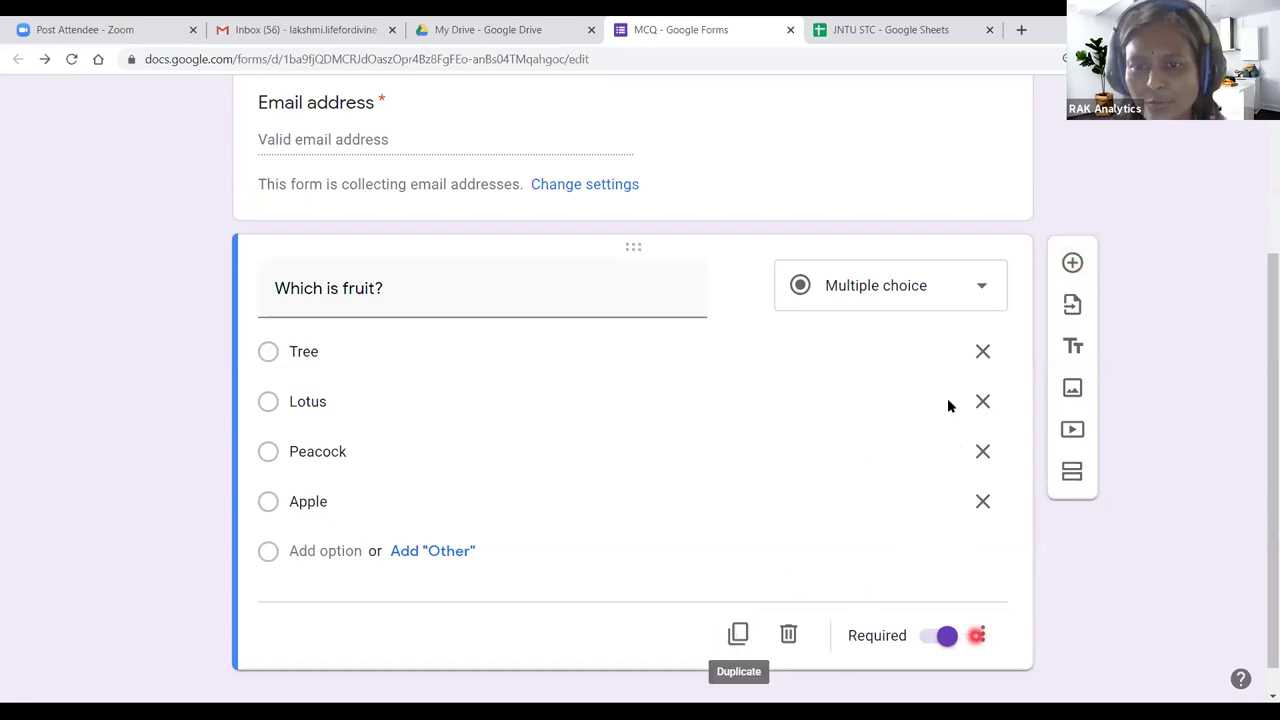
pyautogui.click(985, 300)
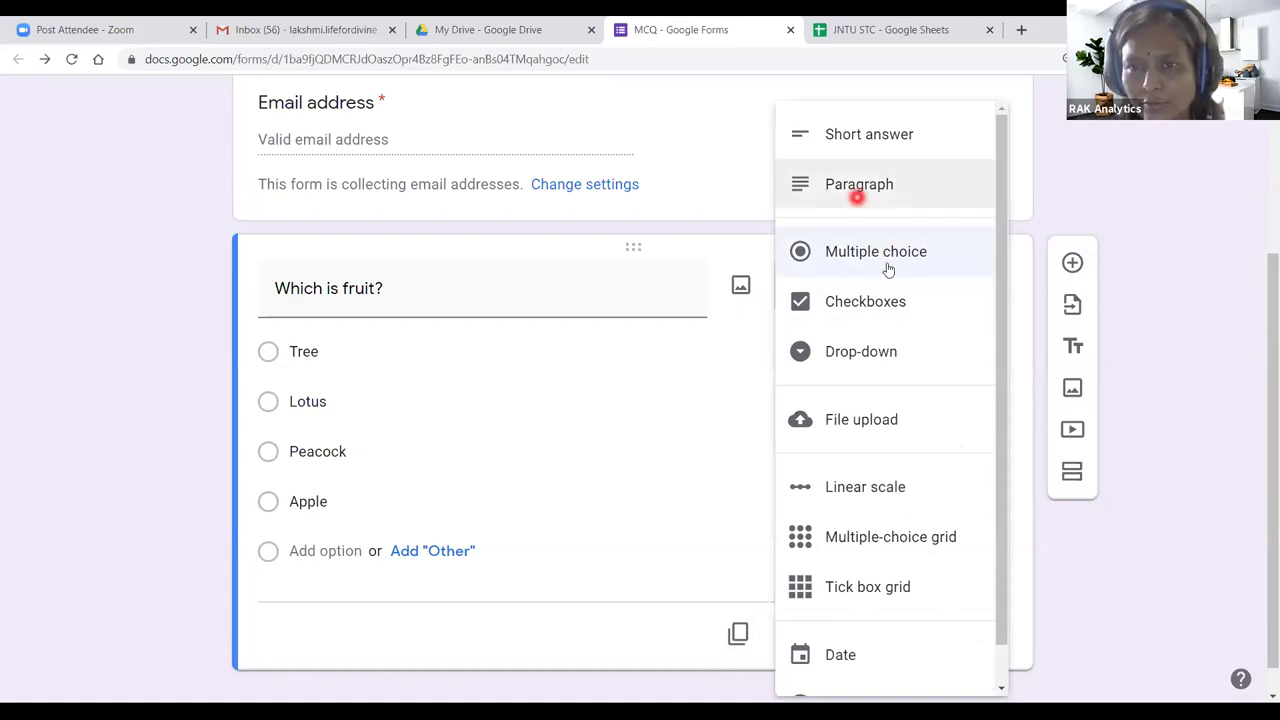
pyautogui.click(1151, 405)
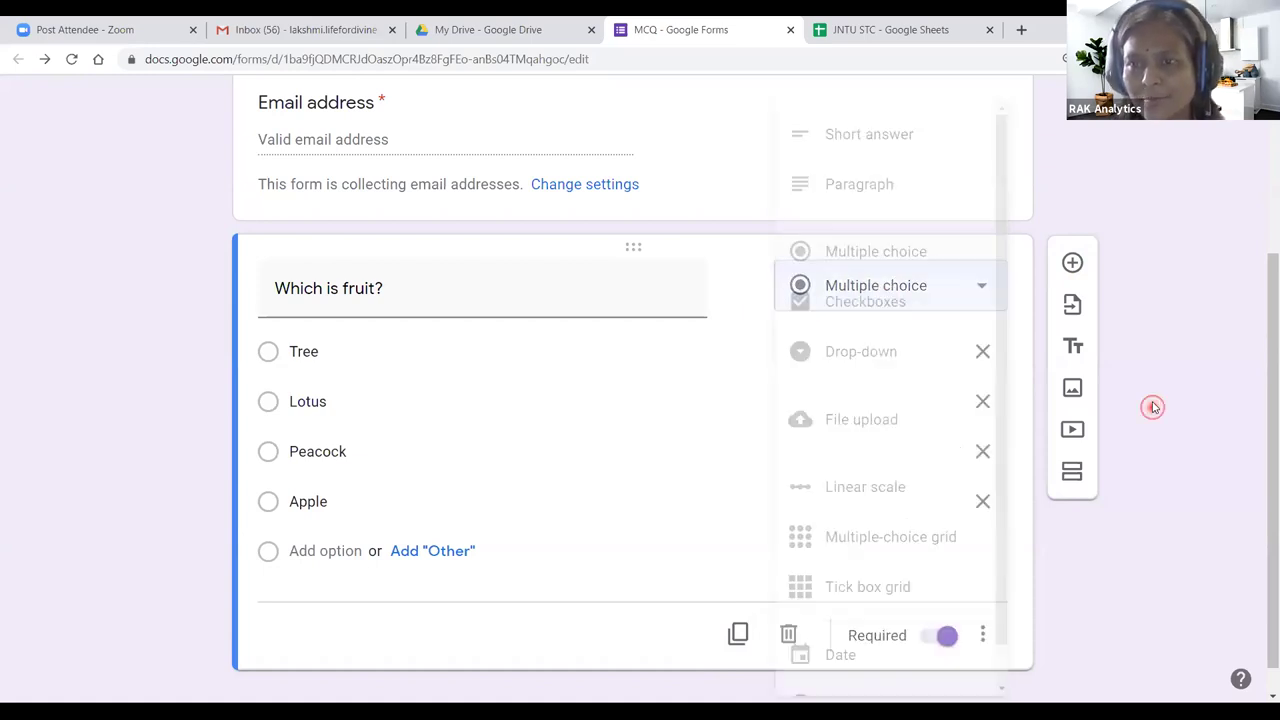
# Step: Add a second multiple-choice question below the fruit question with the text "Which are 4 wheeler?"
pyautogui.click(1072, 265)
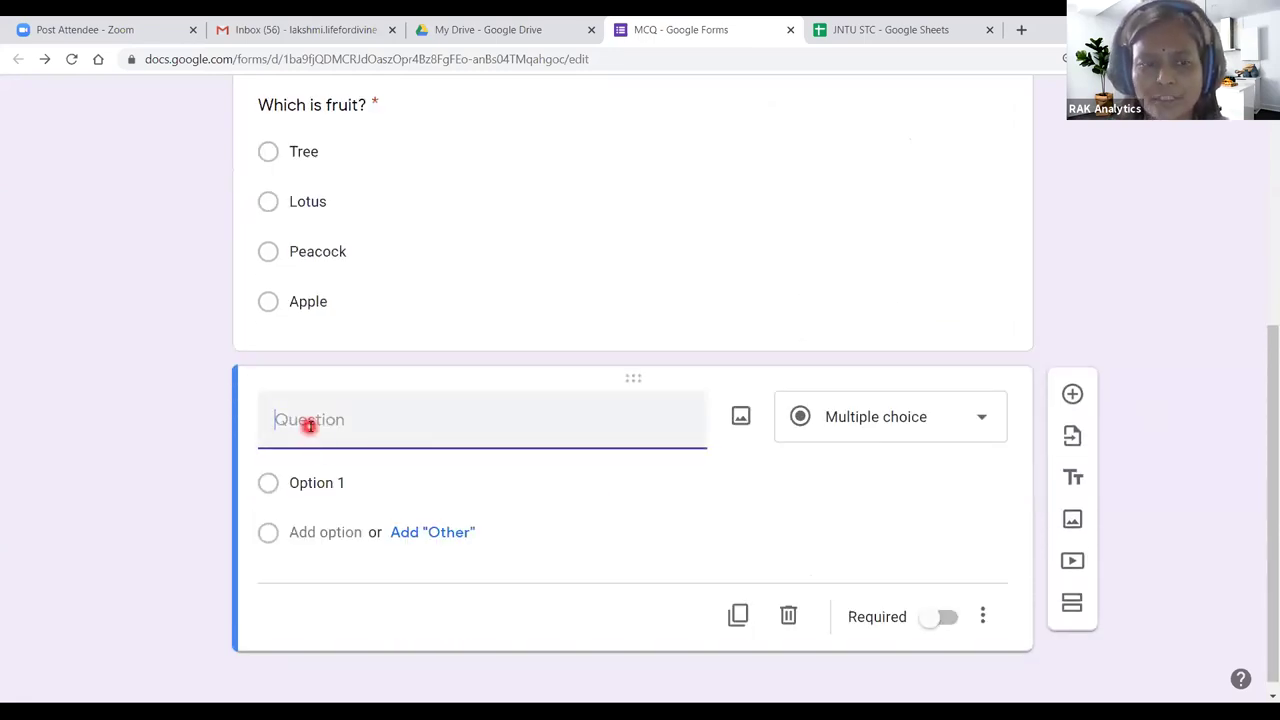
pyautogui.write('Which are ')
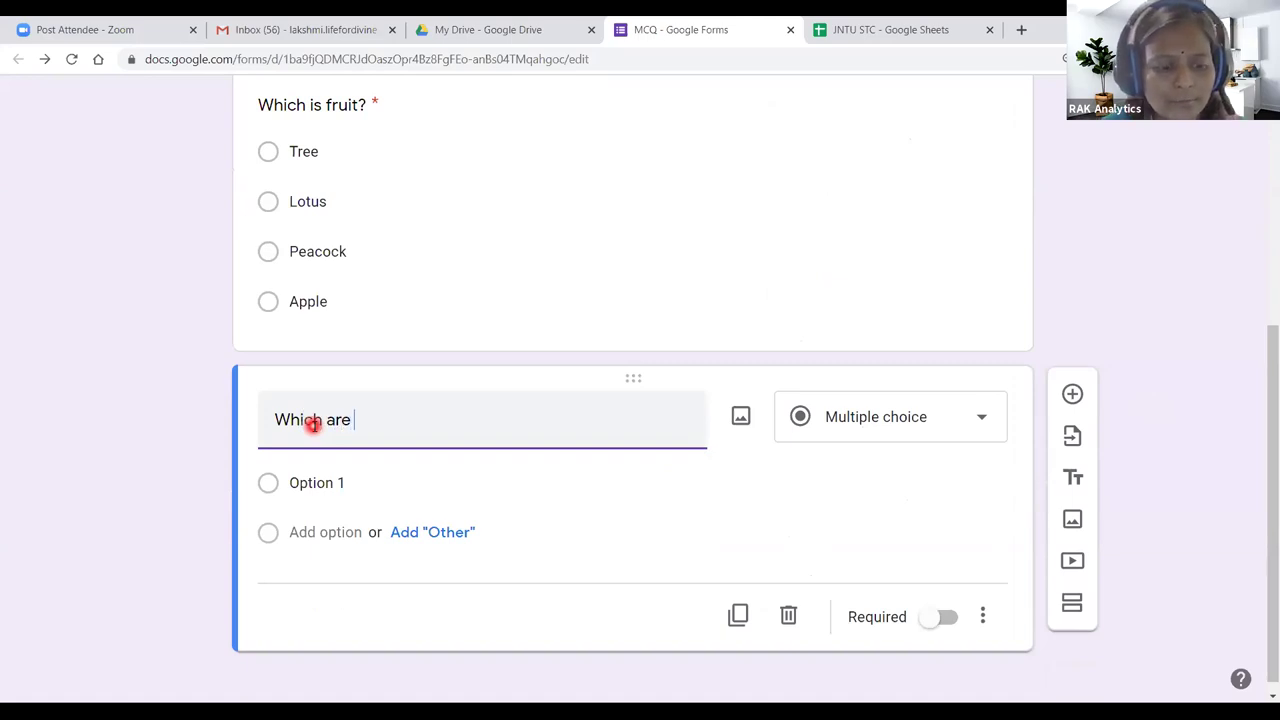
pyautogui.write('4 wheeler?')
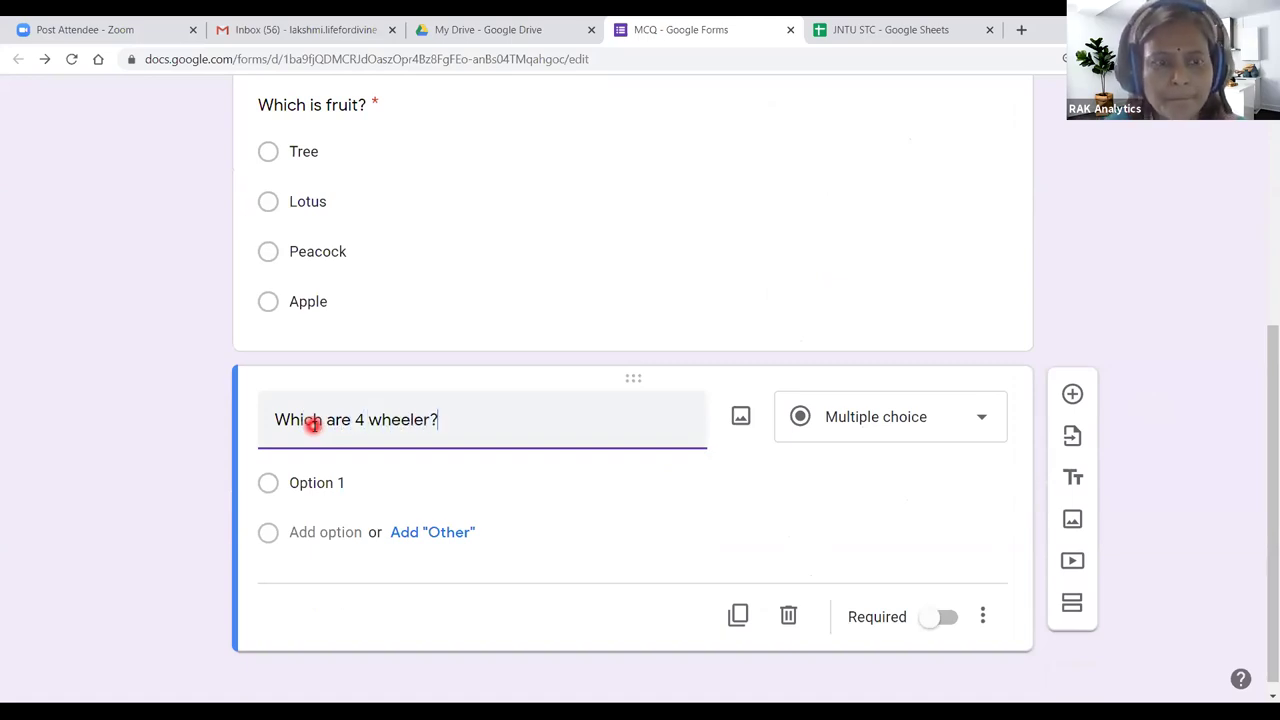
# Step: Give the 4 wheeler question the options Scooty, BMW and Here Honda
pyautogui.click(300, 483)
pyautogui.write('S')
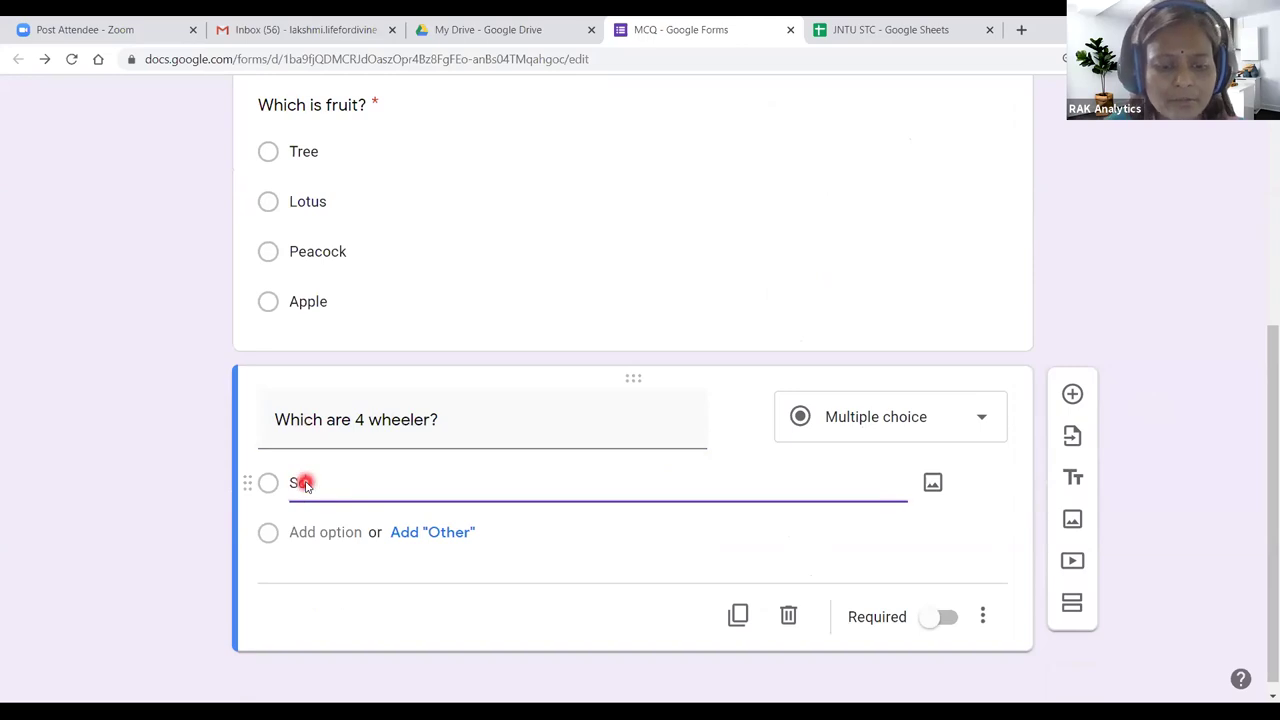
pyautogui.write('cooty')
pyautogui.click(310, 527)
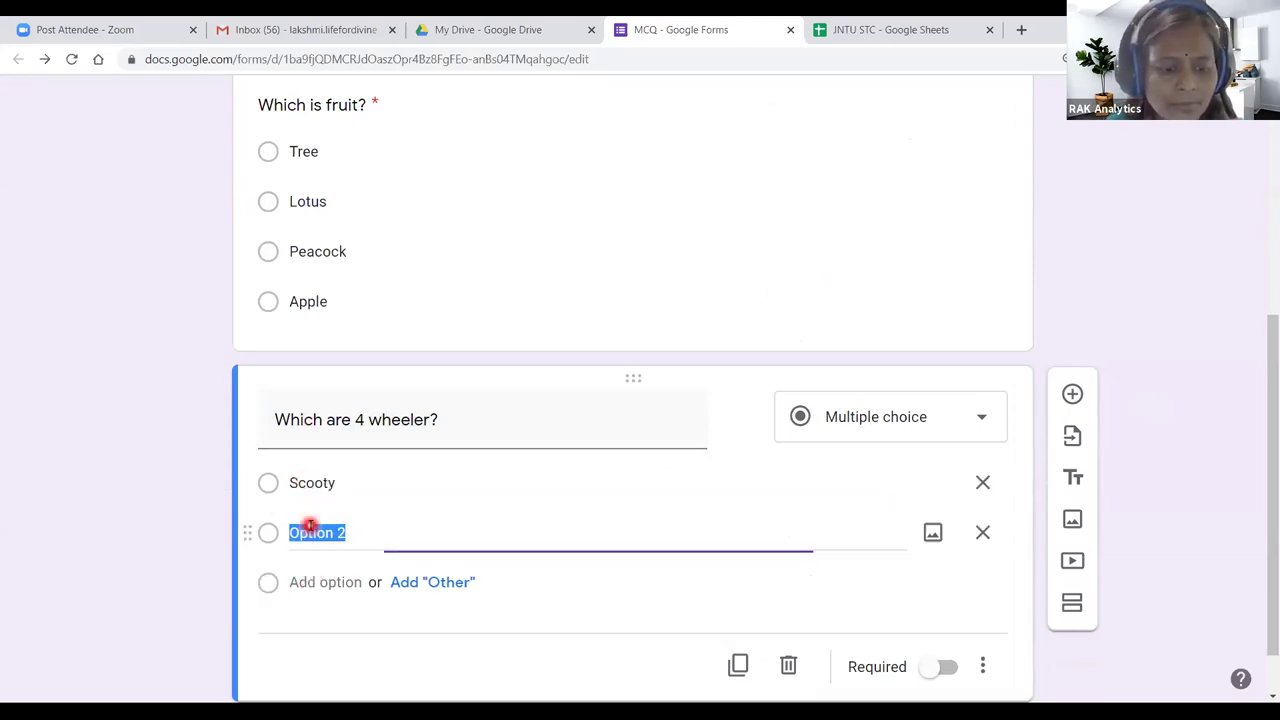
pyautogui.write('BM')
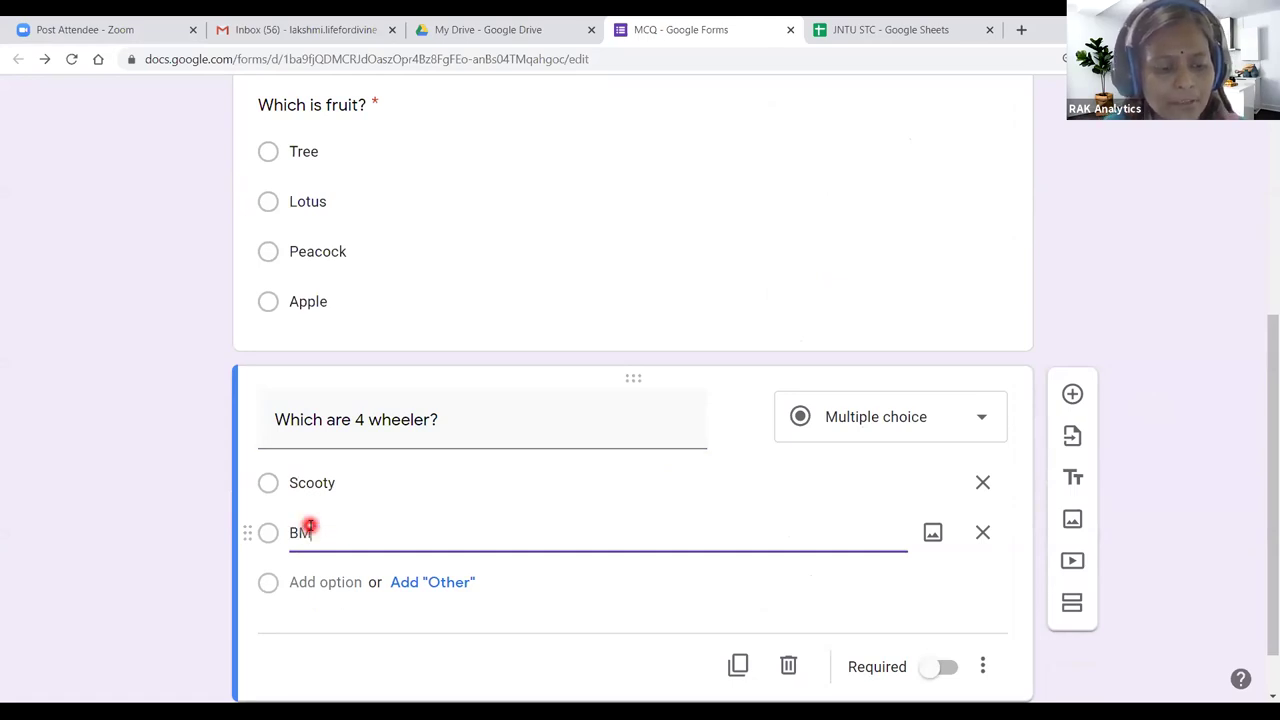
pyautogui.write('W')
pyautogui.click(322, 580)
pyautogui.write('He')
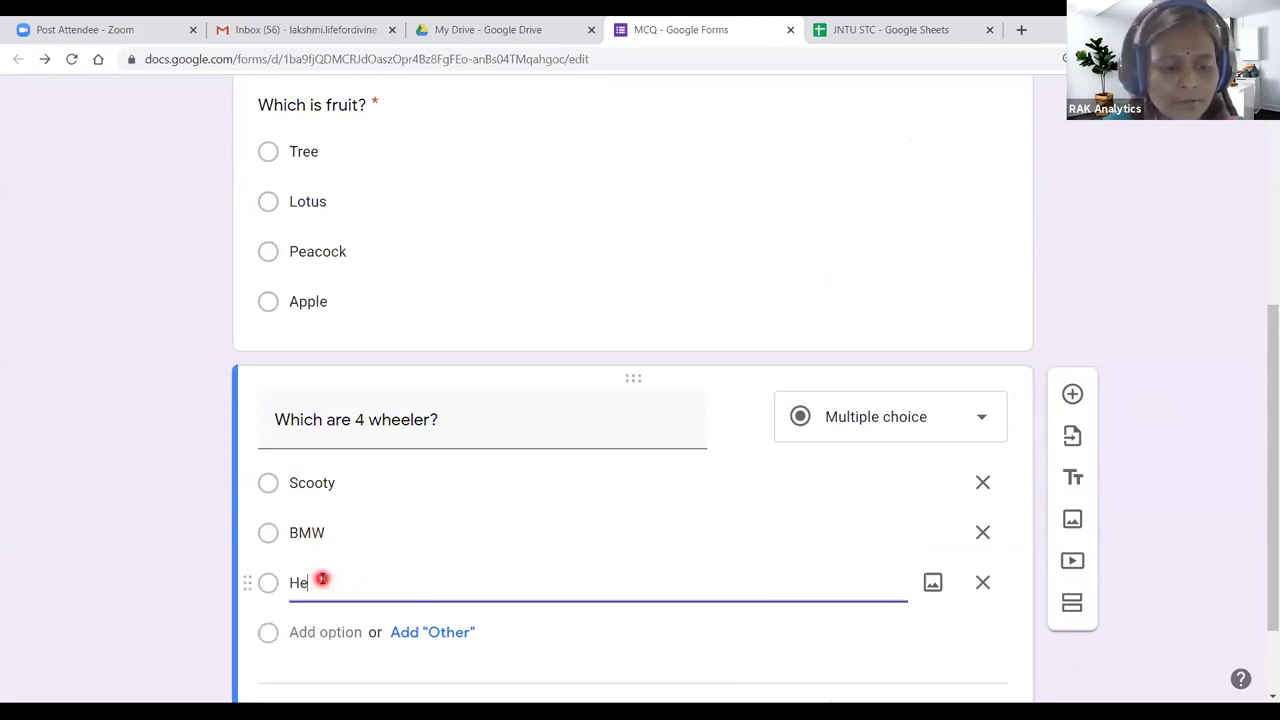
pyautogui.write('re Honda')
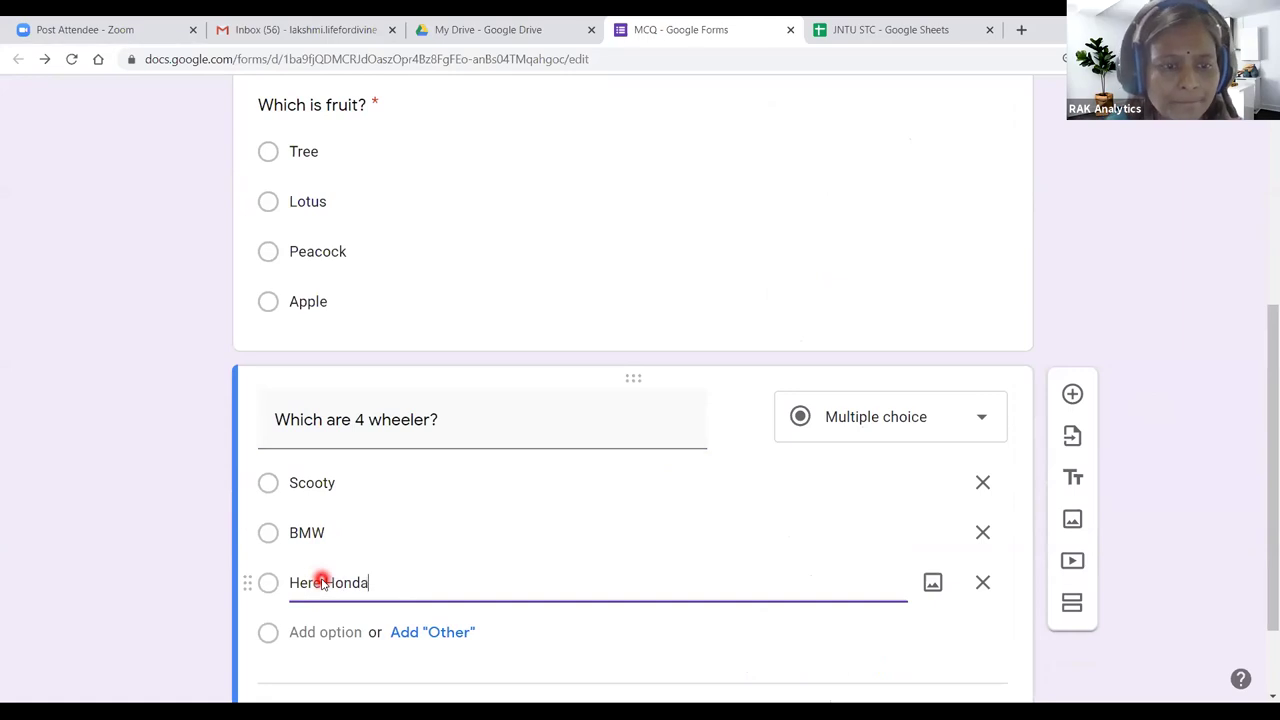
# Step: Add Rolls Royce as the fourth option of the "Which are 4 wheeler?" question
pyautogui.click(325, 632)
pyautogui.write('Ro')
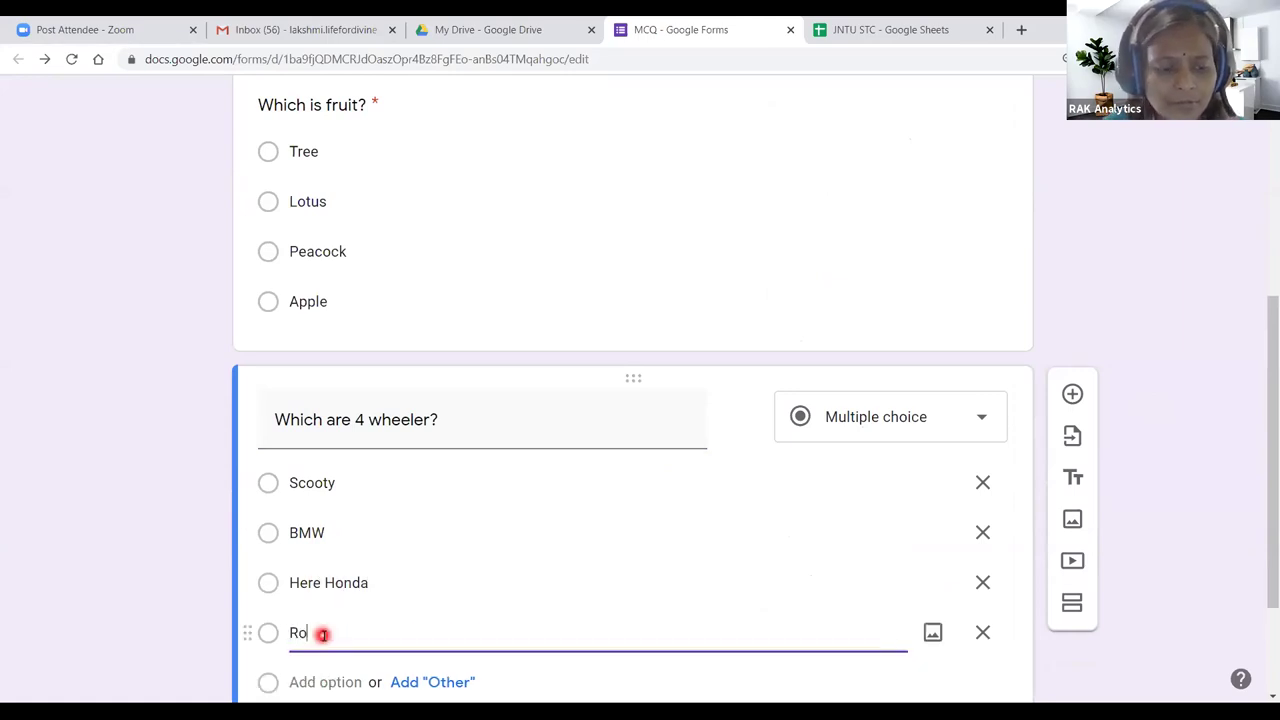
pyautogui.write('lls ROyce')
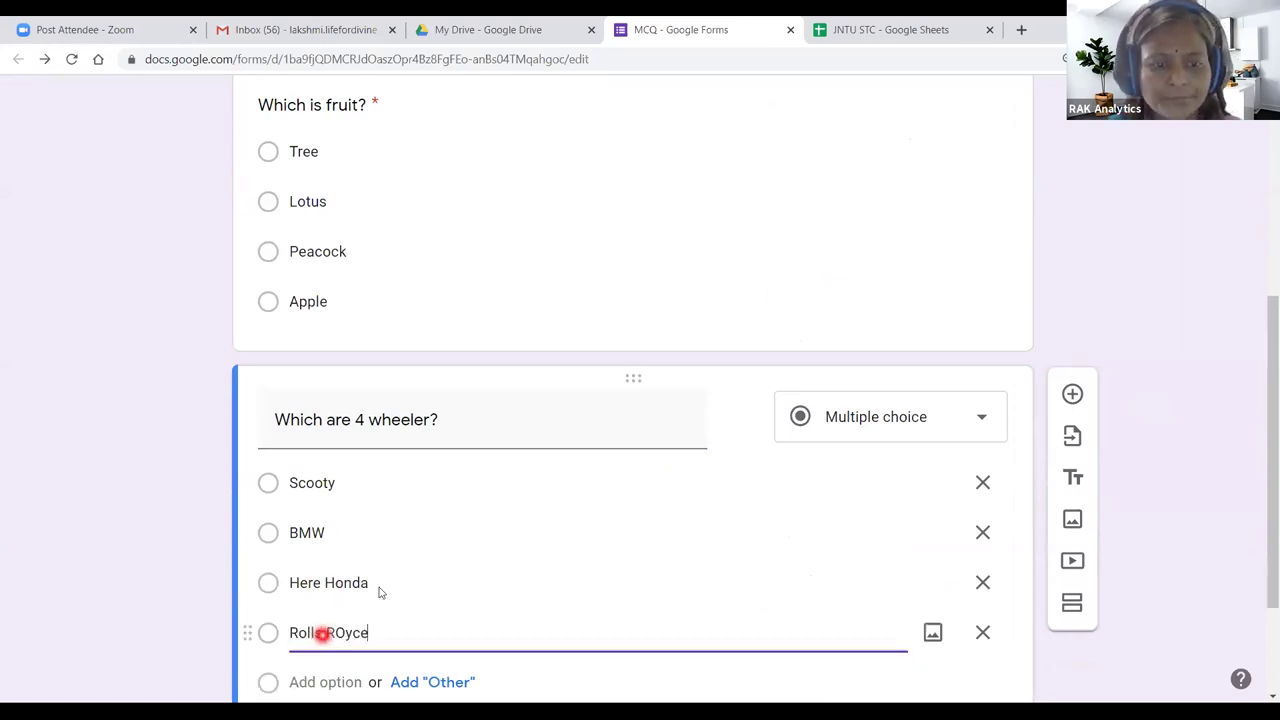
pyautogui.scroll(-1, 441, 535)
pyautogui.click(351, 549)
pyautogui.press('BackSpace')
pyautogui.write('o')
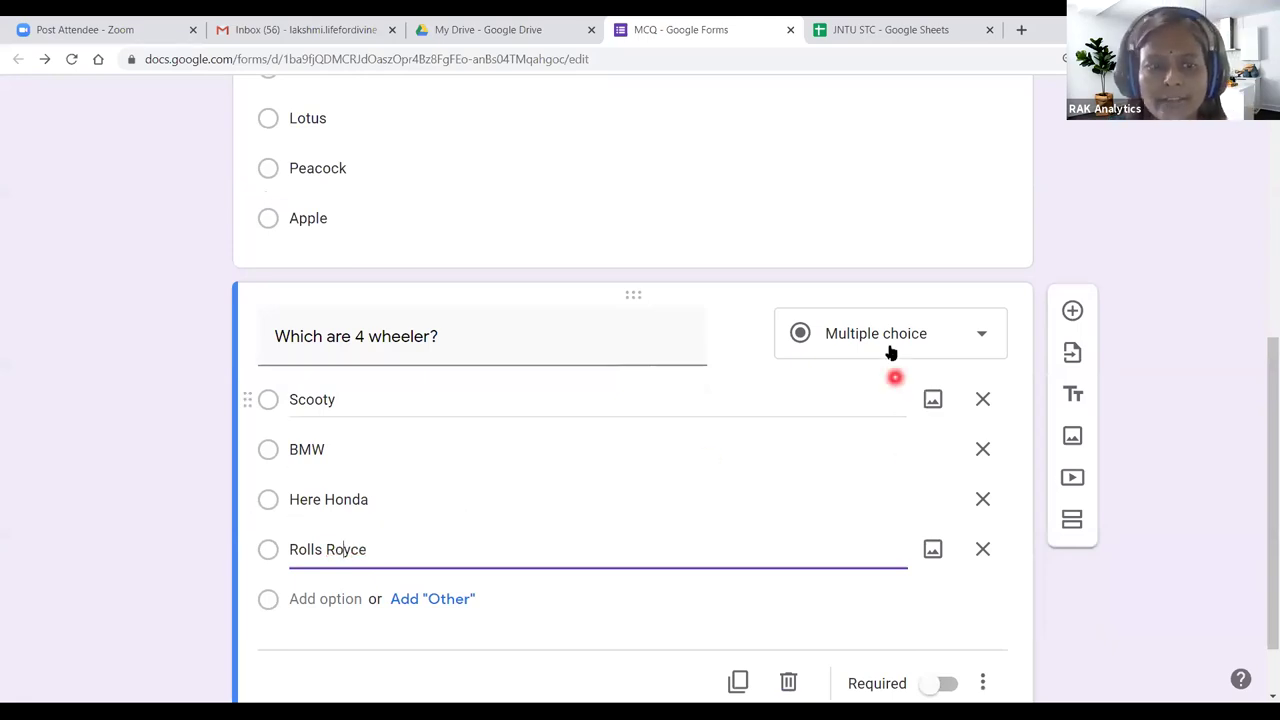
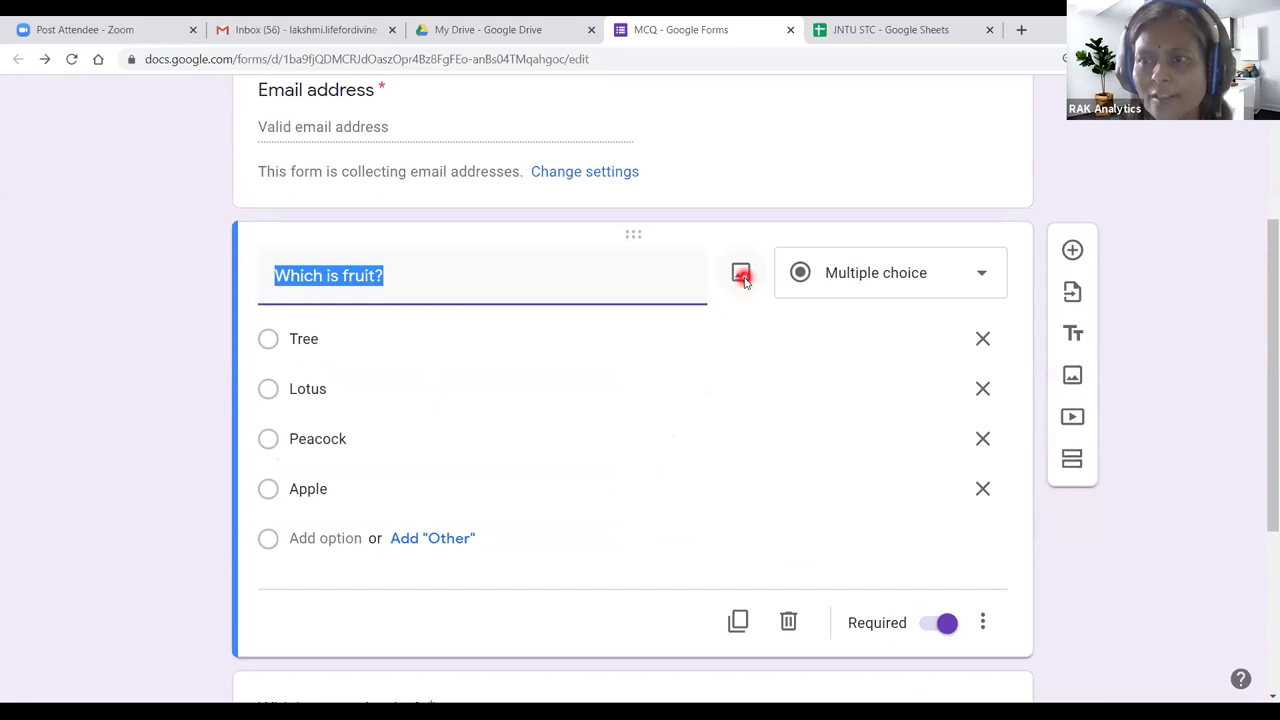
# Step: Try to upload the 160808-computer-template-16x9 file from Downloads as the image of the fruit question
pyautogui.click(624, 517)
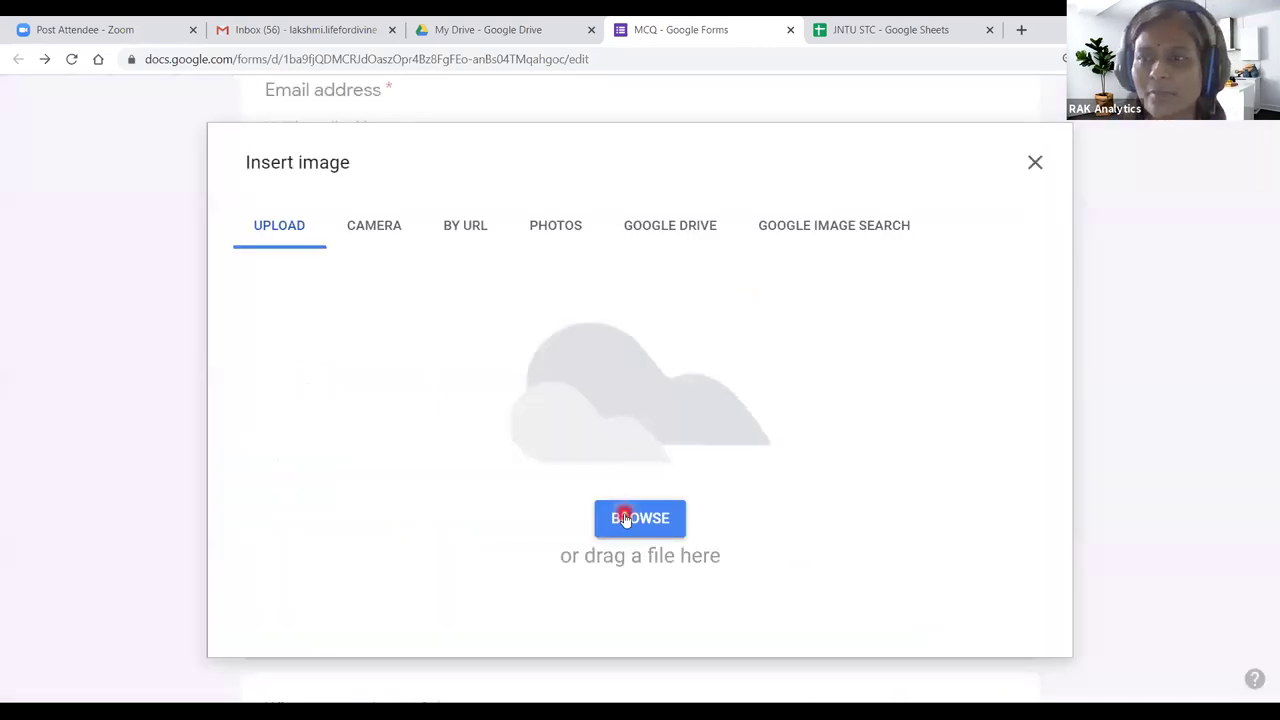
pyautogui.scroll(-3, 757, 362)
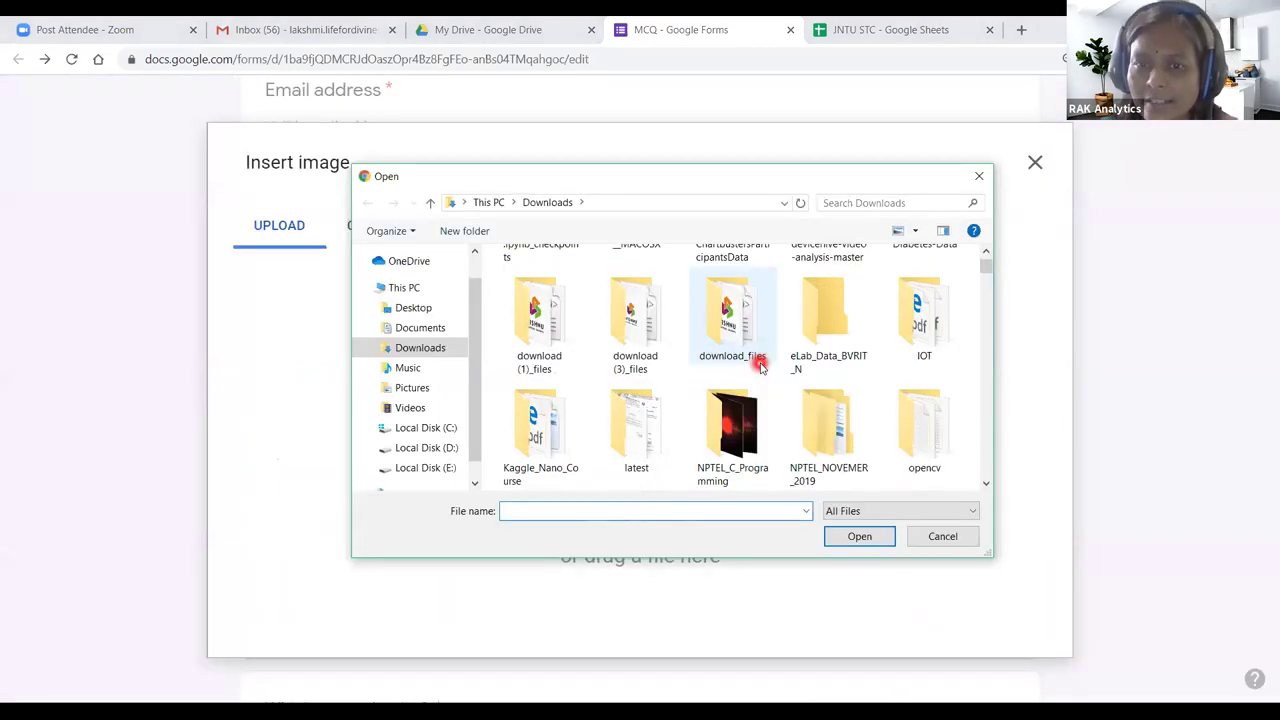
pyautogui.scroll(-10, 760, 367)
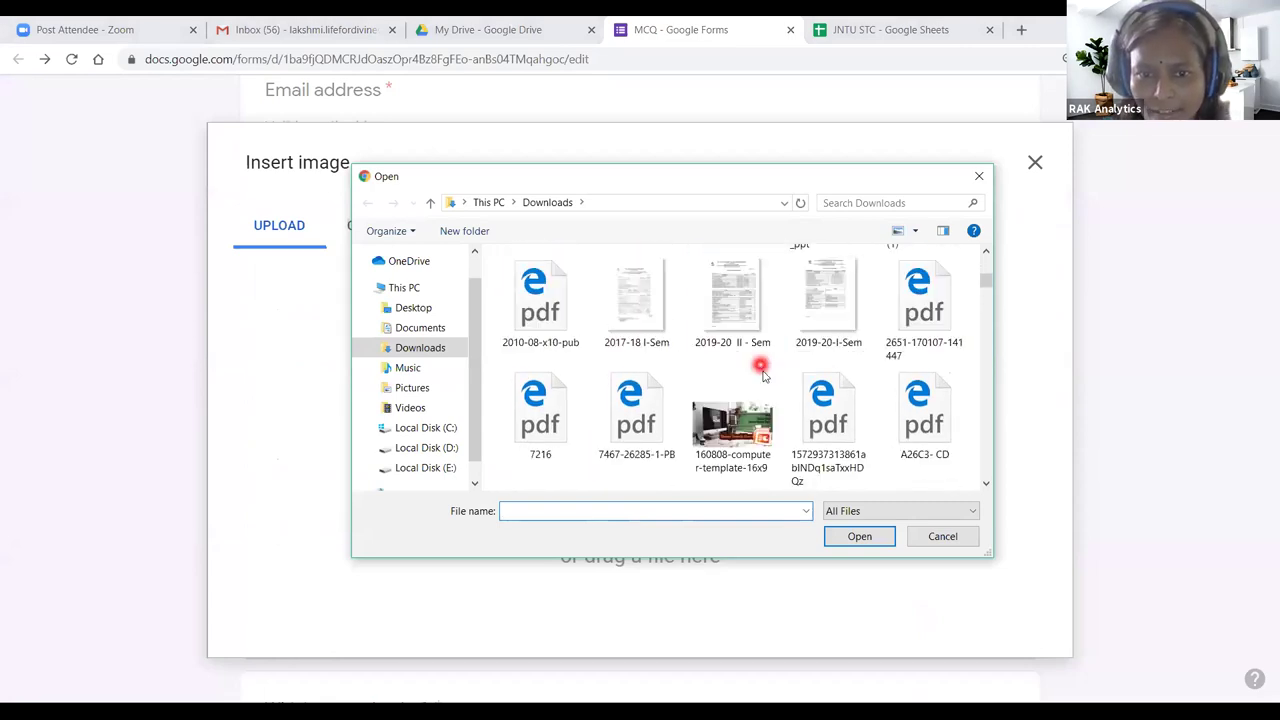
pyautogui.click(737, 425)
pyautogui.click(857, 535)
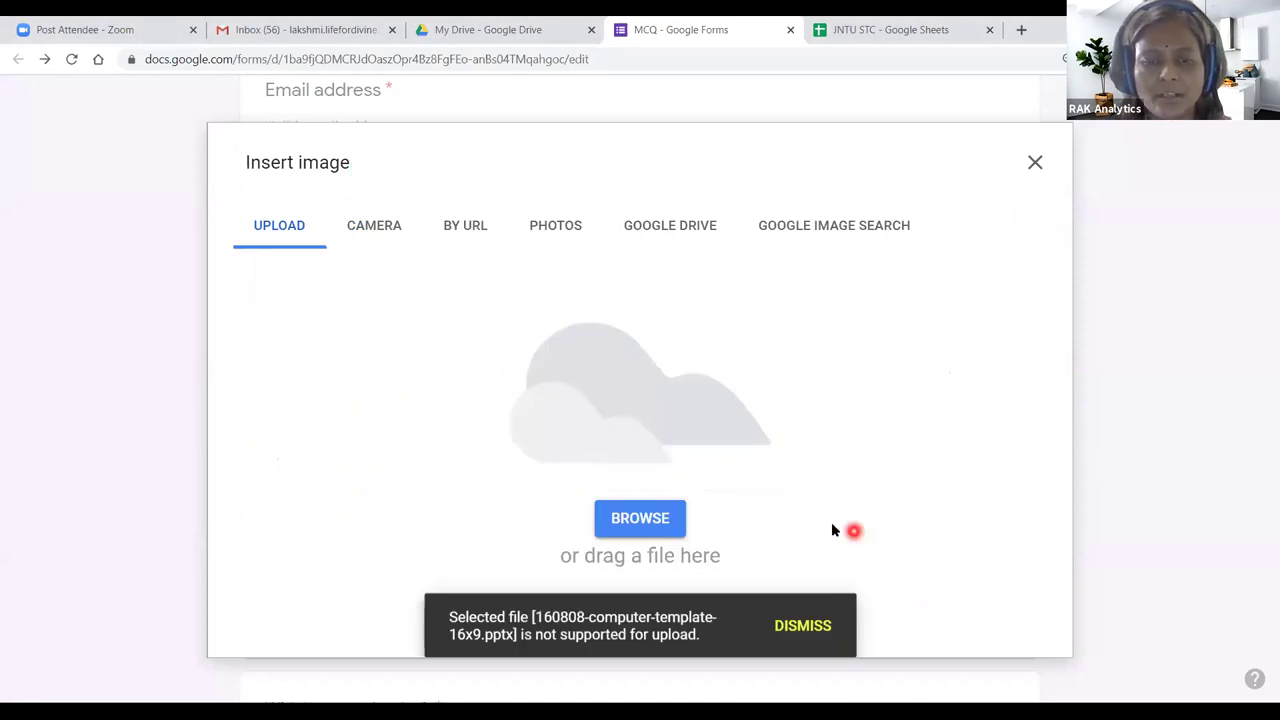
# Step: Upload the Cooltext Slab Text Generator screenshot from the Desktop folder as the image of the fruit question
pyautogui.click(638, 520)
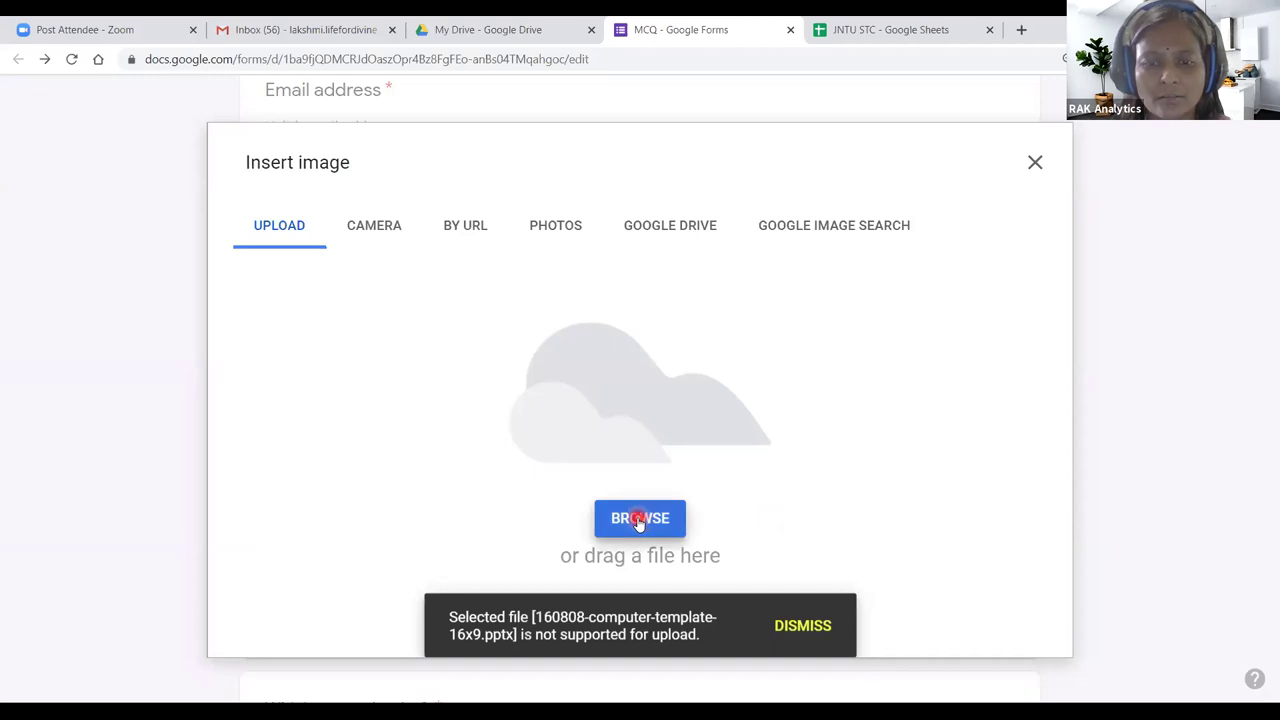
pyautogui.click(805, 622)
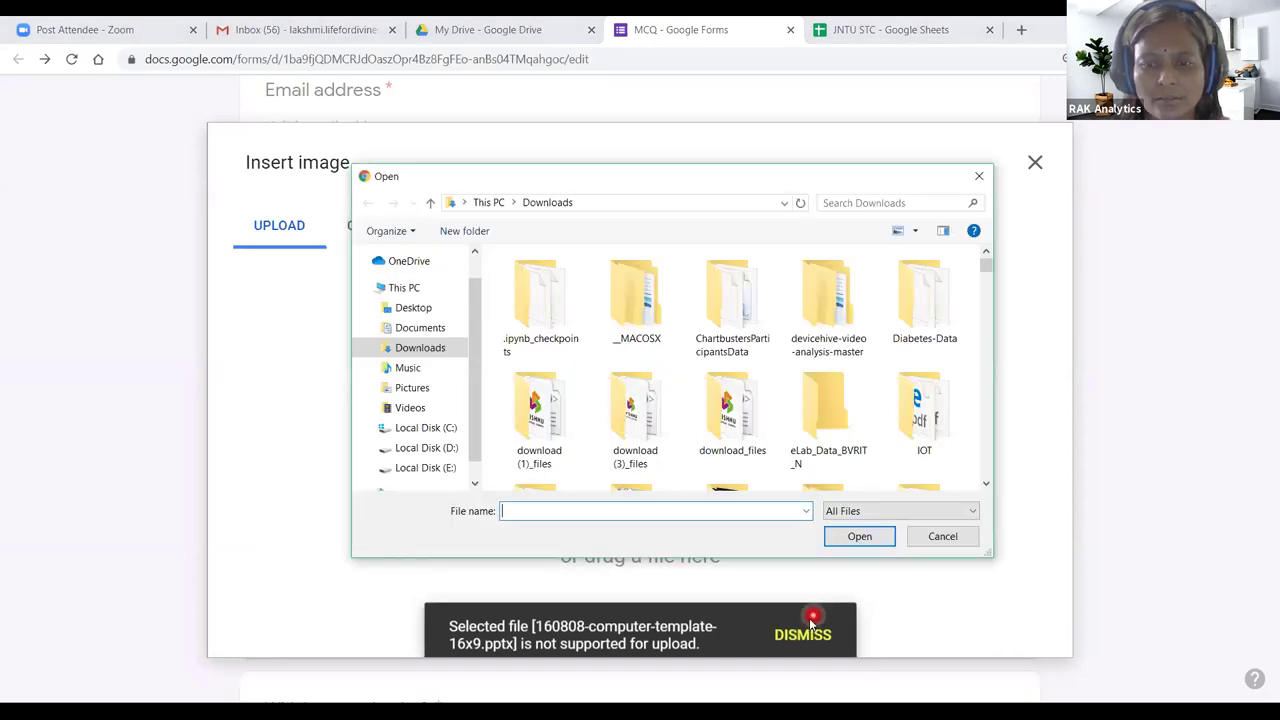
pyautogui.click(836, 425)
pyautogui.scroll(-5, 836, 425)
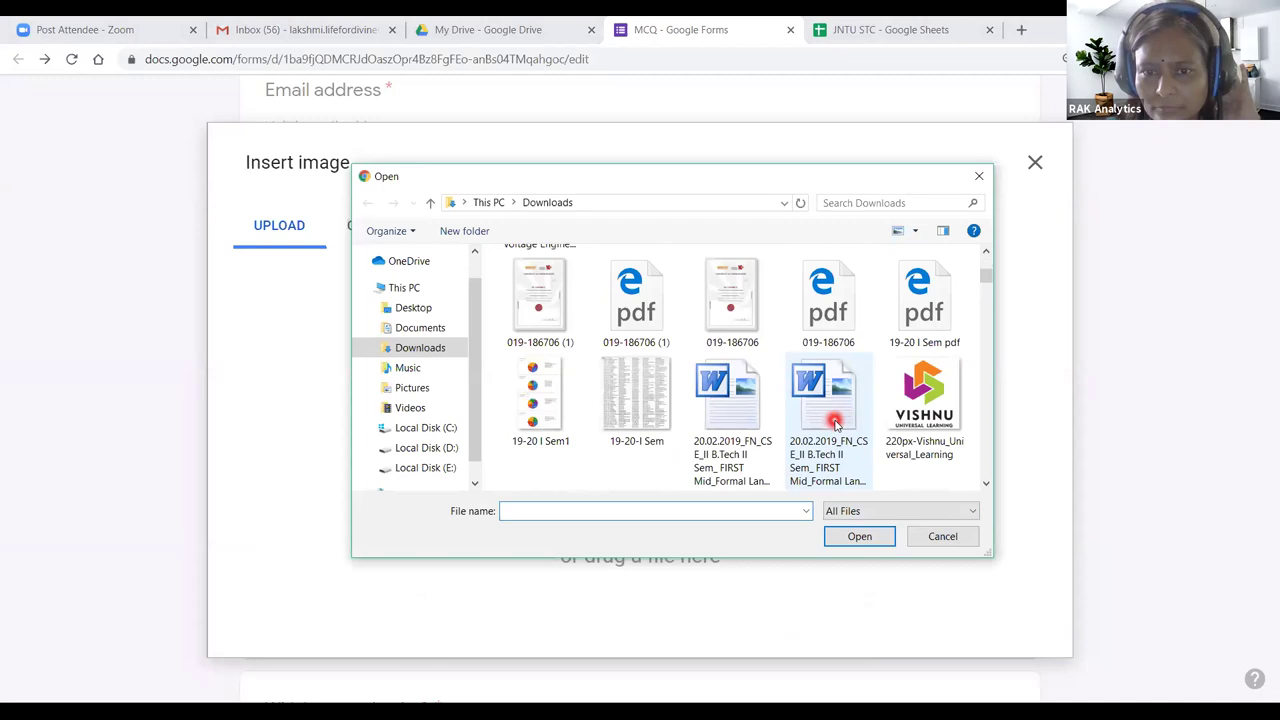
pyautogui.scroll(-3, 836, 425)
pyautogui.scroll(-10, 836, 425)
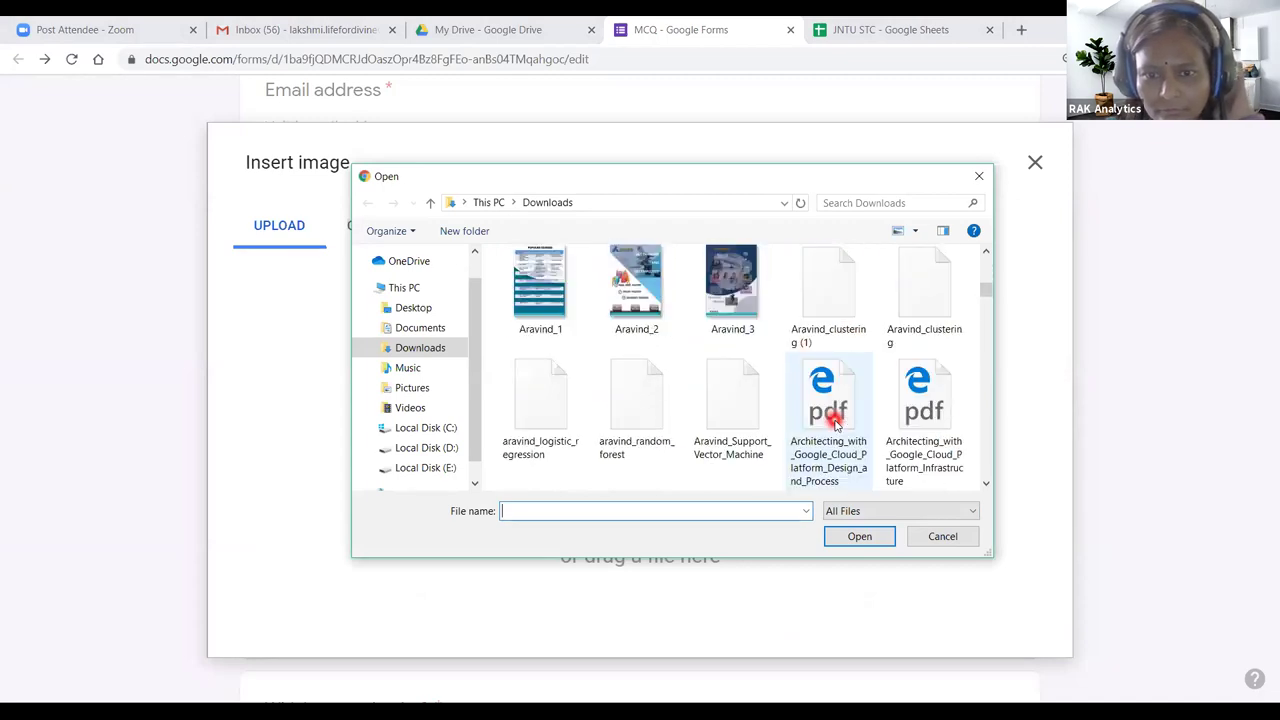
pyautogui.scroll(-2, 836, 425)
pyautogui.click(410, 307)
pyautogui.scroll(-3, 774, 389)
pyautogui.scroll(3, 776, 388)
pyautogui.scroll(-3, 780, 386)
pyautogui.click(740, 440)
pyautogui.click(840, 536)
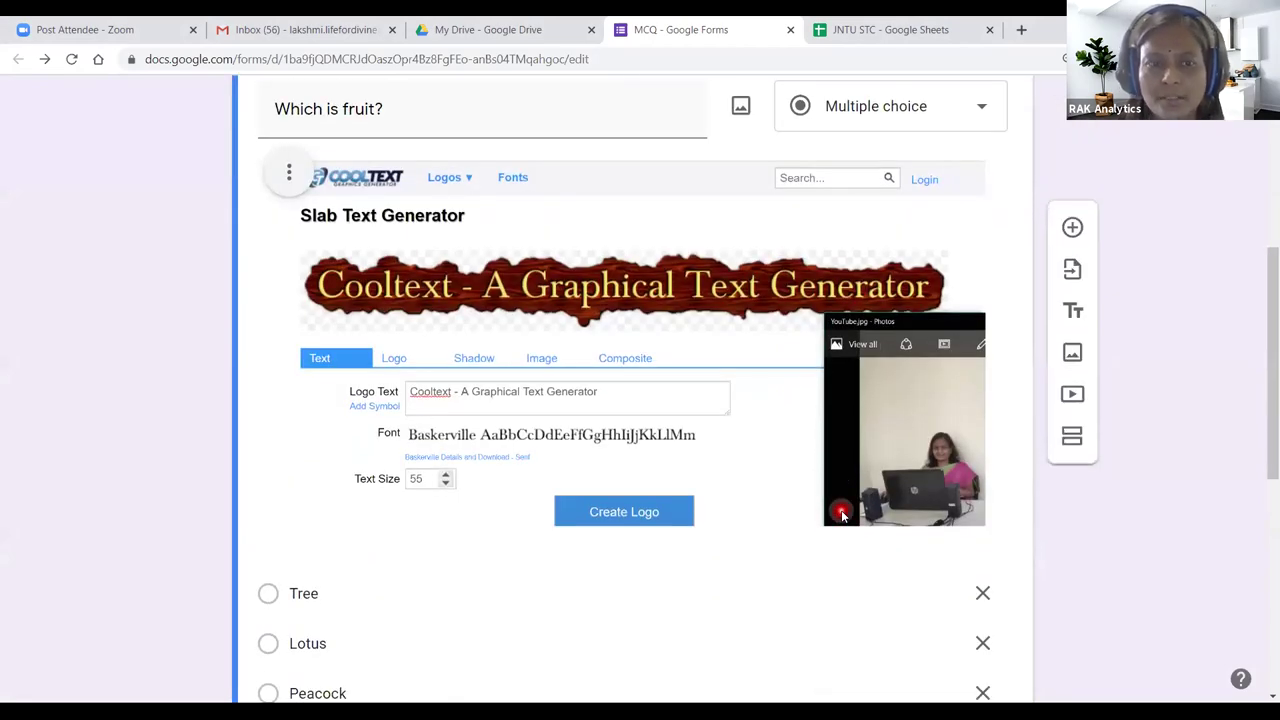
# Step: Attach the hand-drawn SOCIAL word diagram from the Desktop folder to the Tree option of the fruit question
pyautogui.scroll(2, 842, 515)
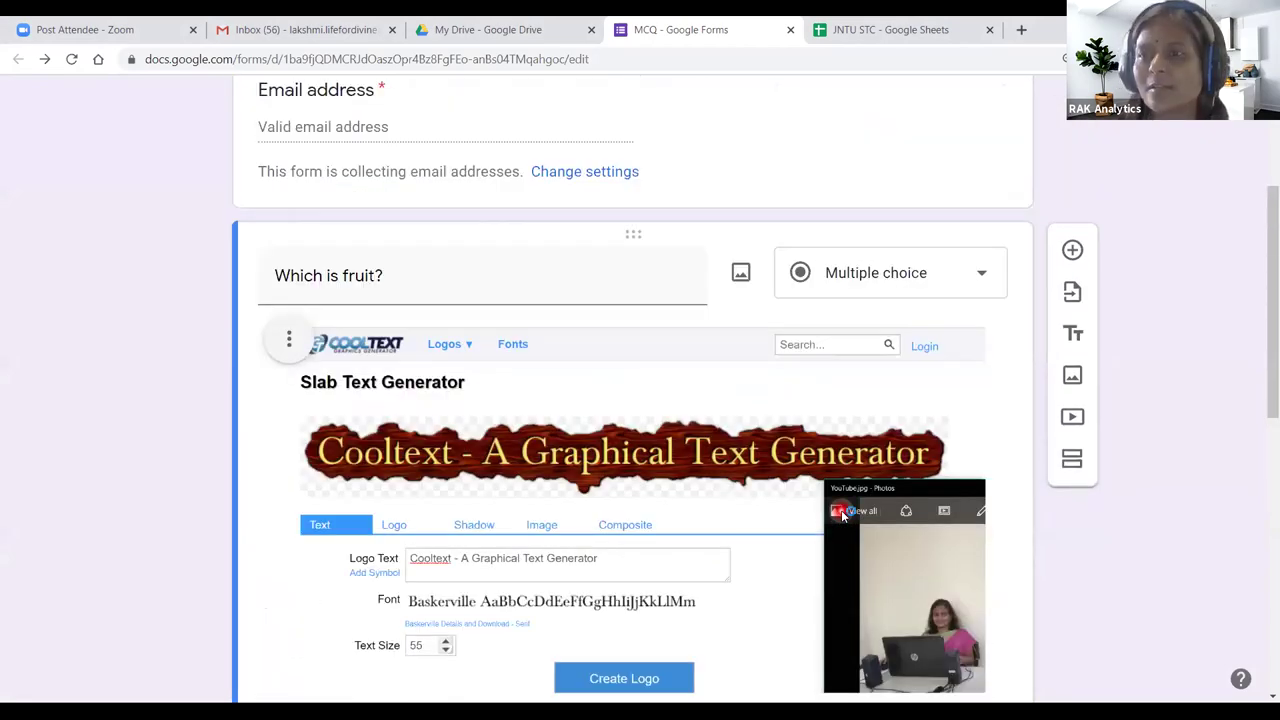
pyautogui.scroll(2, 842, 515)
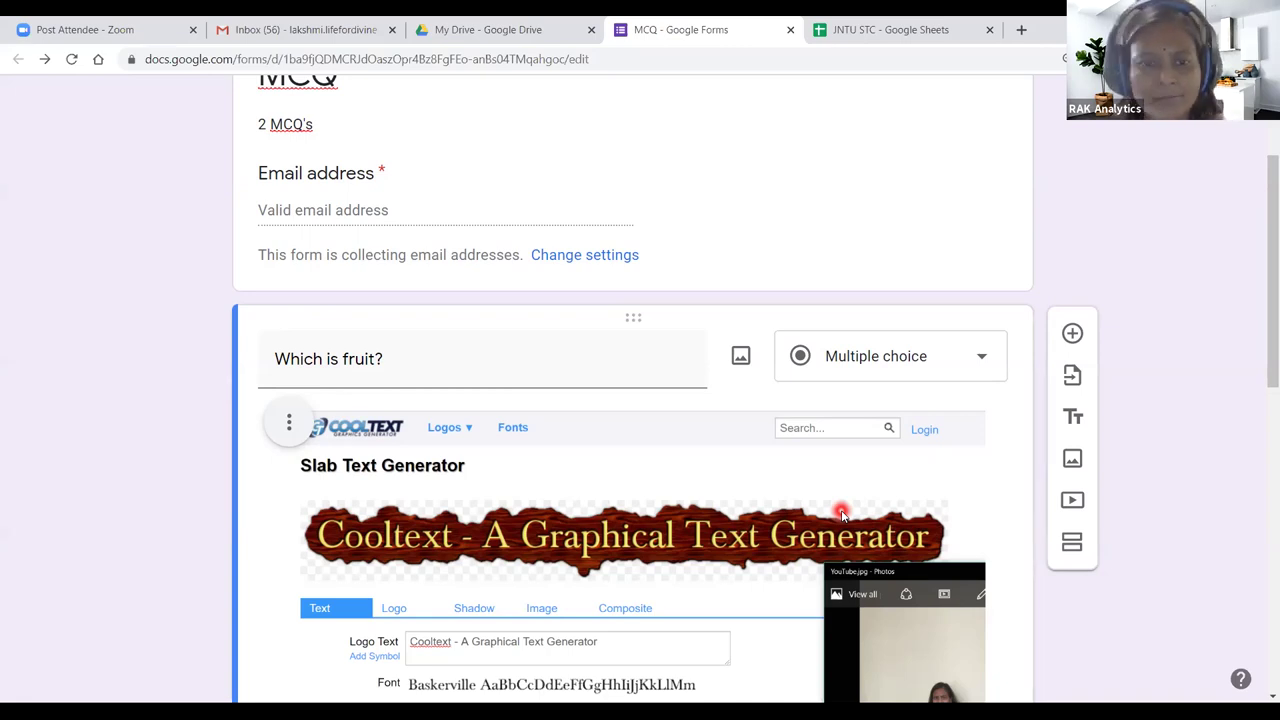
pyautogui.scroll(-5, 843, 515)
pyautogui.click(315, 432)
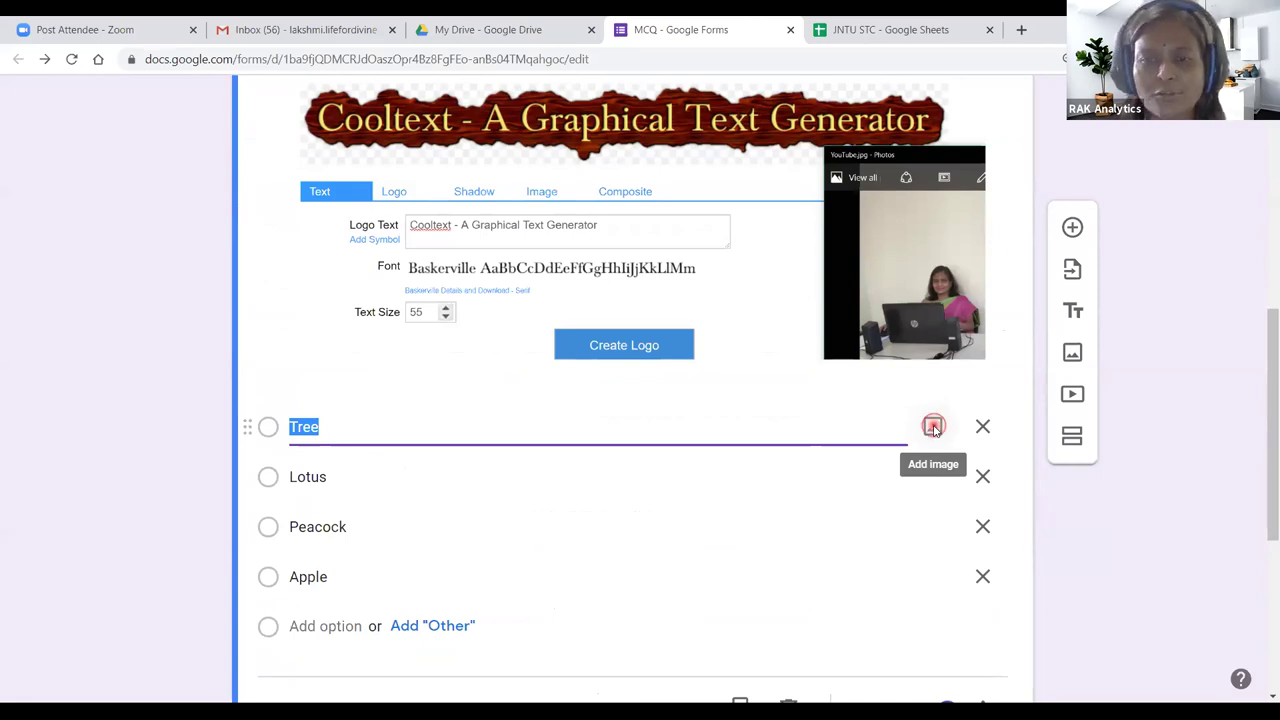
pyautogui.click(933, 428)
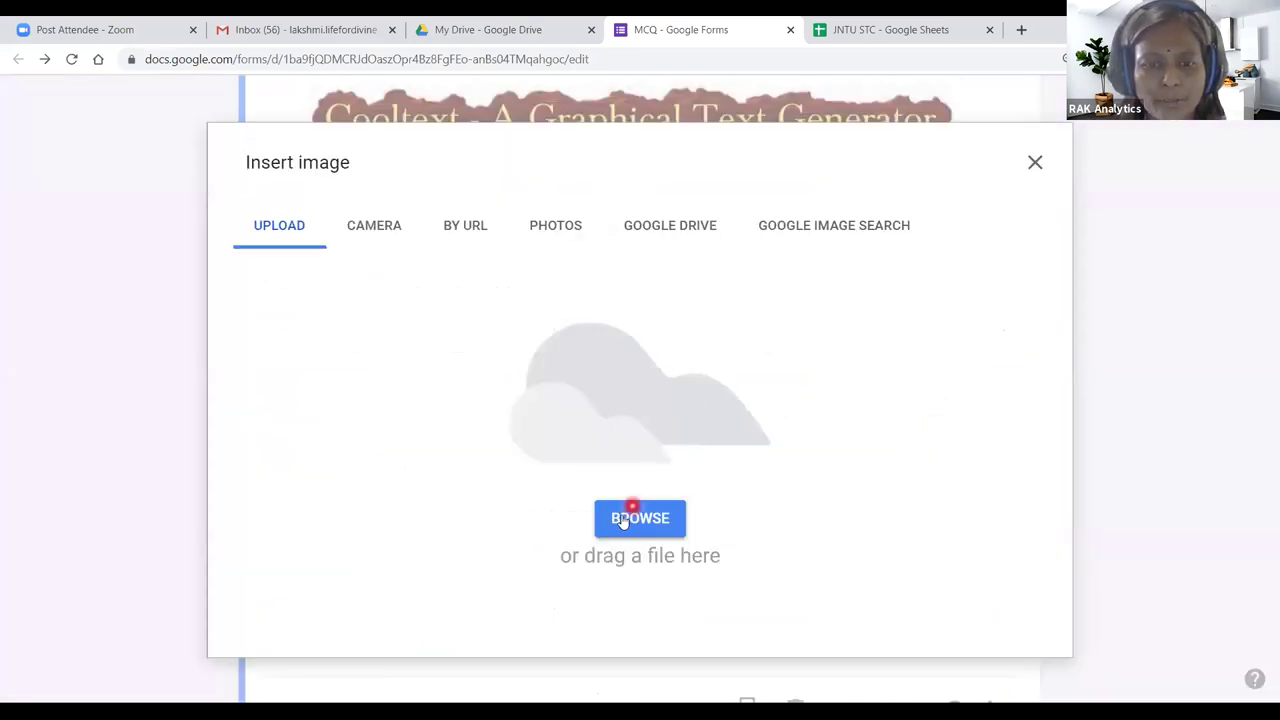
pyautogui.click(634, 514)
pyautogui.scroll(-3, 727, 421)
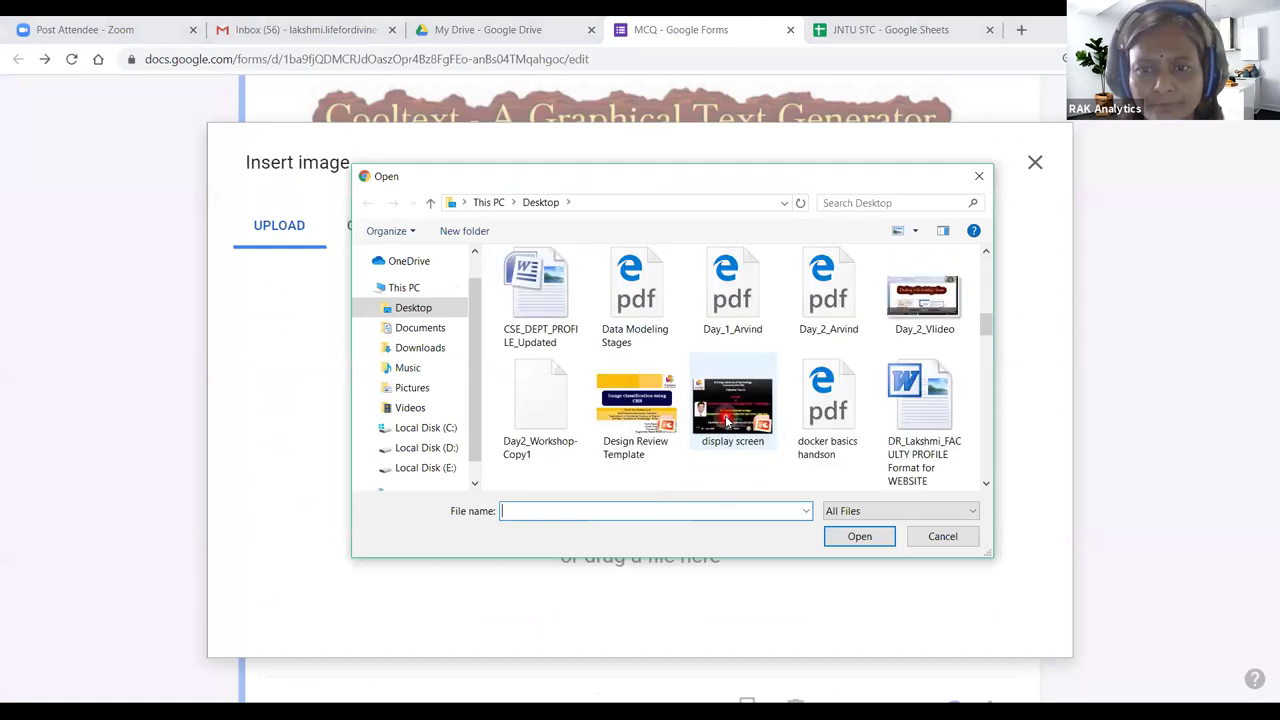
pyautogui.scroll(-3, 828, 400)
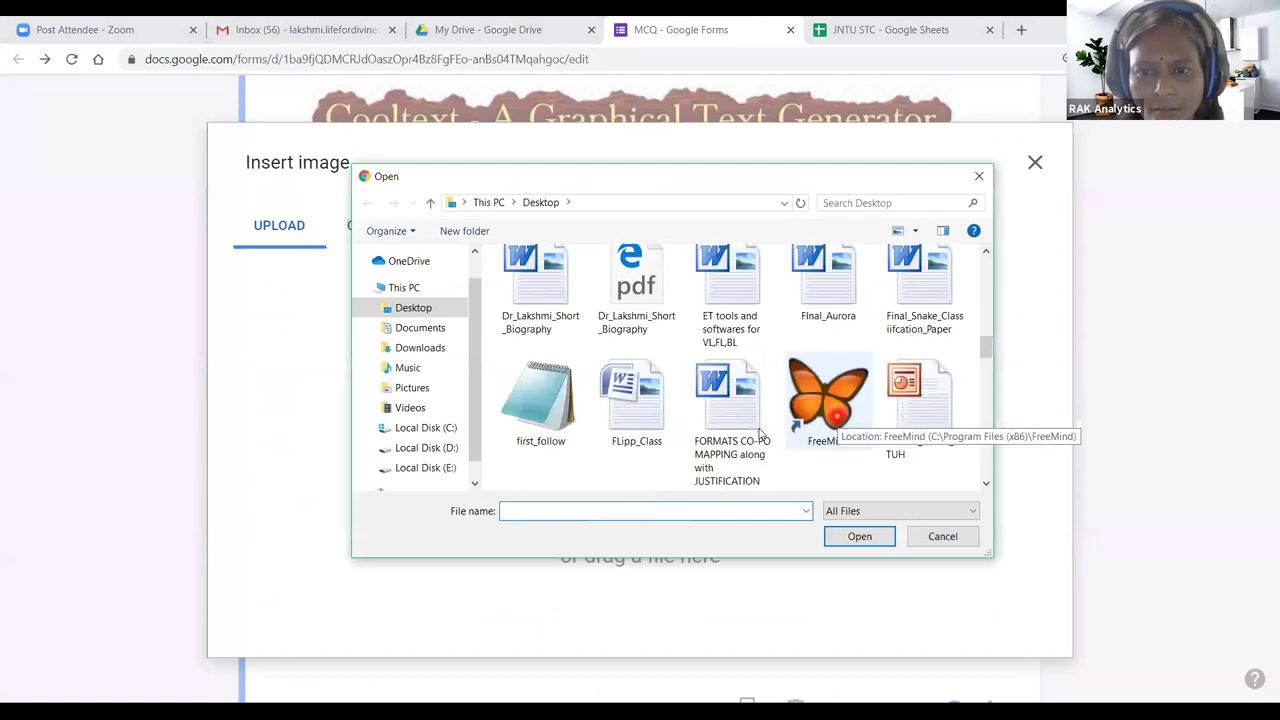
pyautogui.scroll(-10, 755, 434)
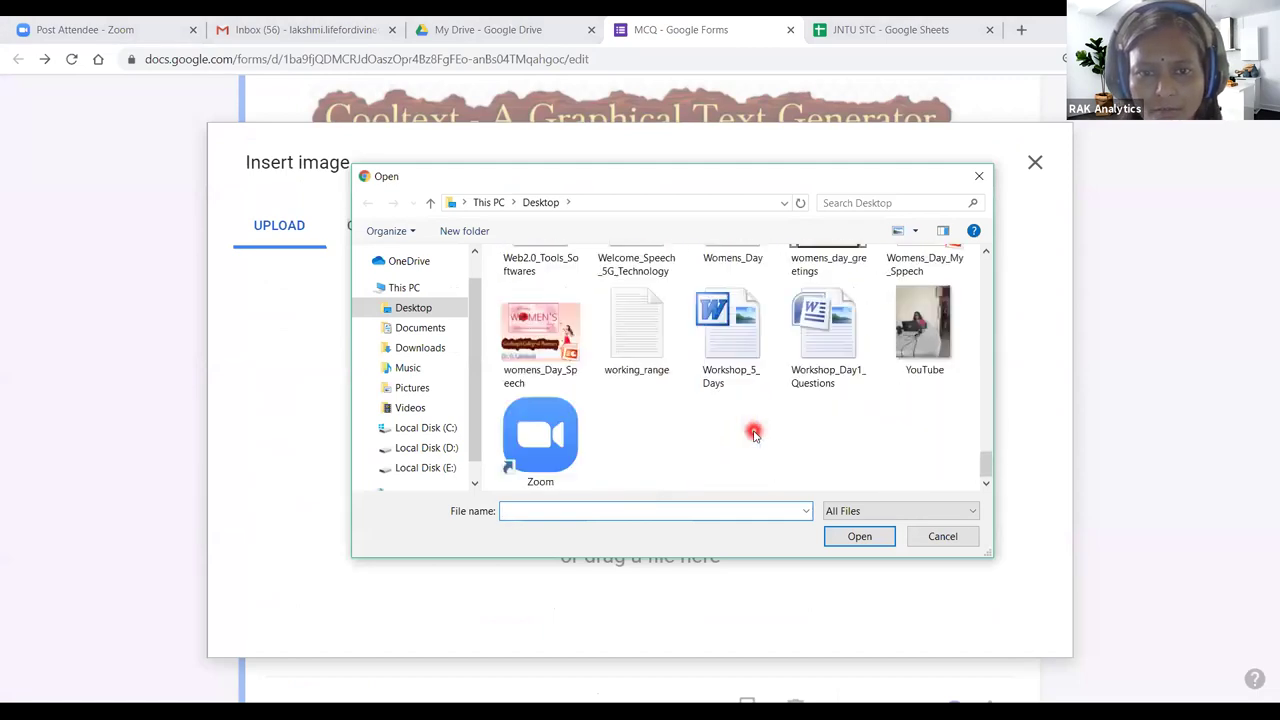
pyautogui.scroll(6, 687, 424)
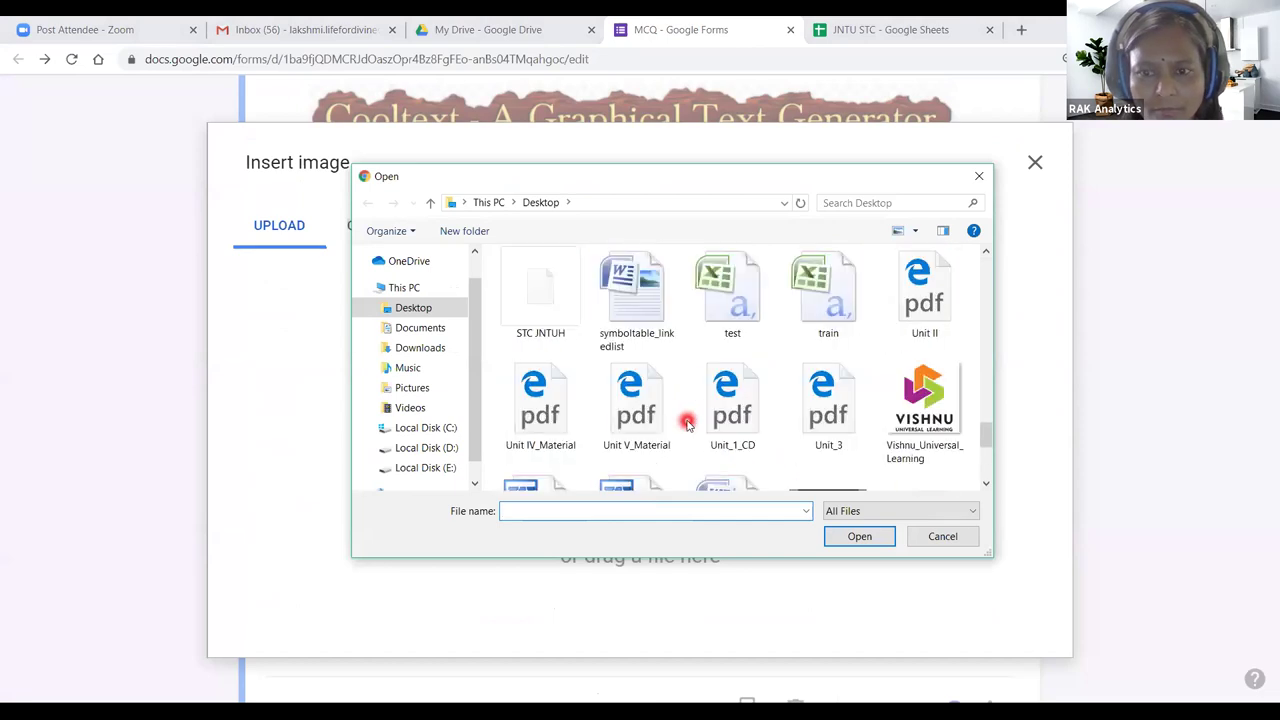
pyautogui.scroll(3, 655, 362)
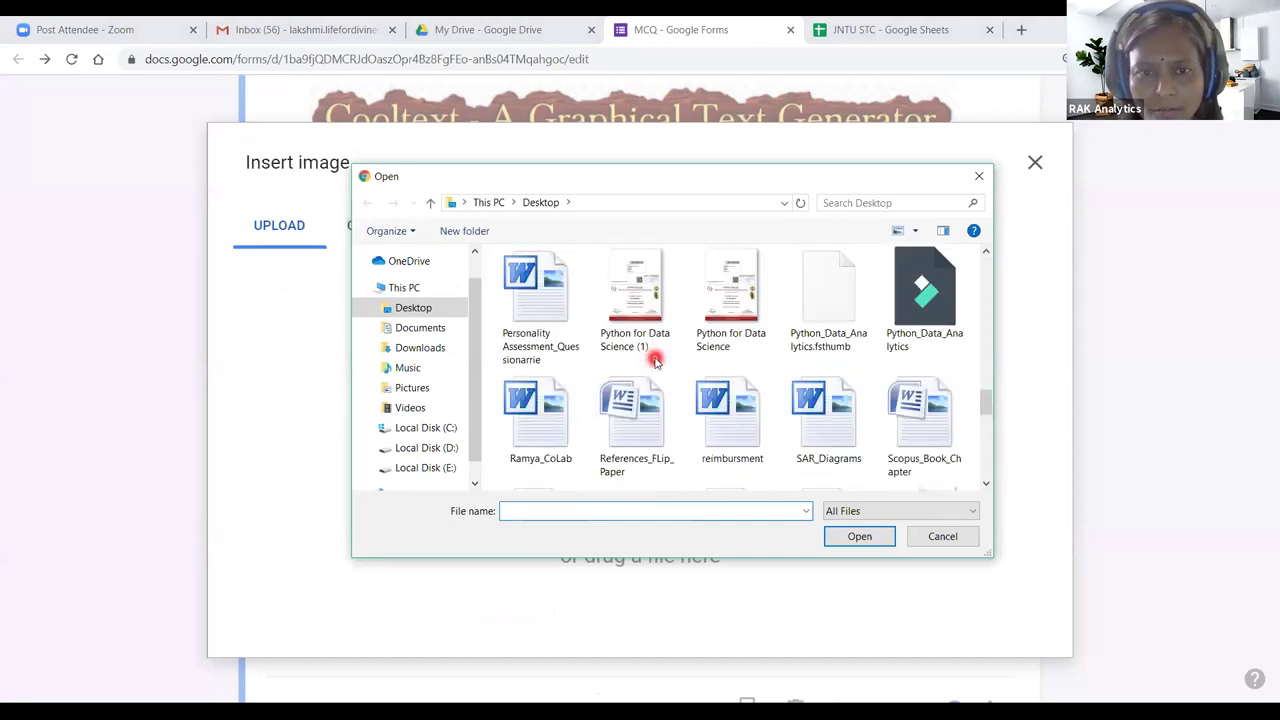
pyautogui.scroll(5, 660, 362)
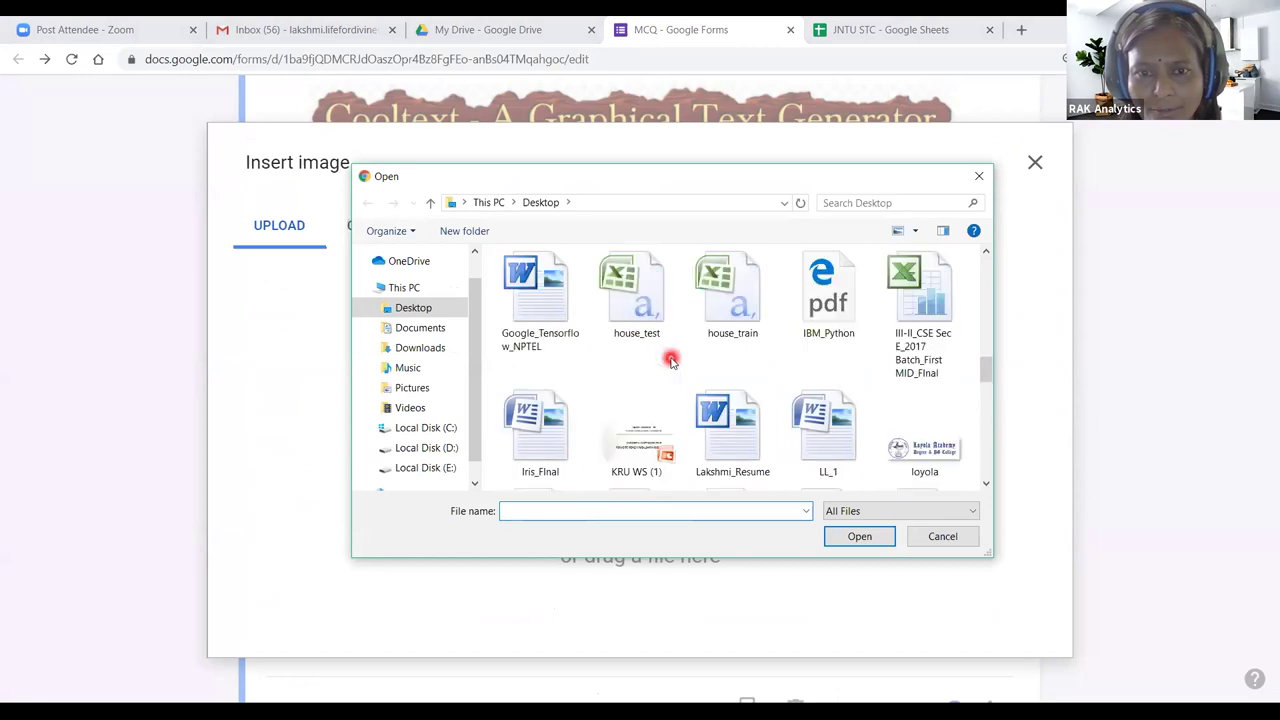
pyautogui.scroll(3, 668, 360)
pyautogui.click(648, 324)
pyautogui.click(548, 322)
pyautogui.click(848, 537)
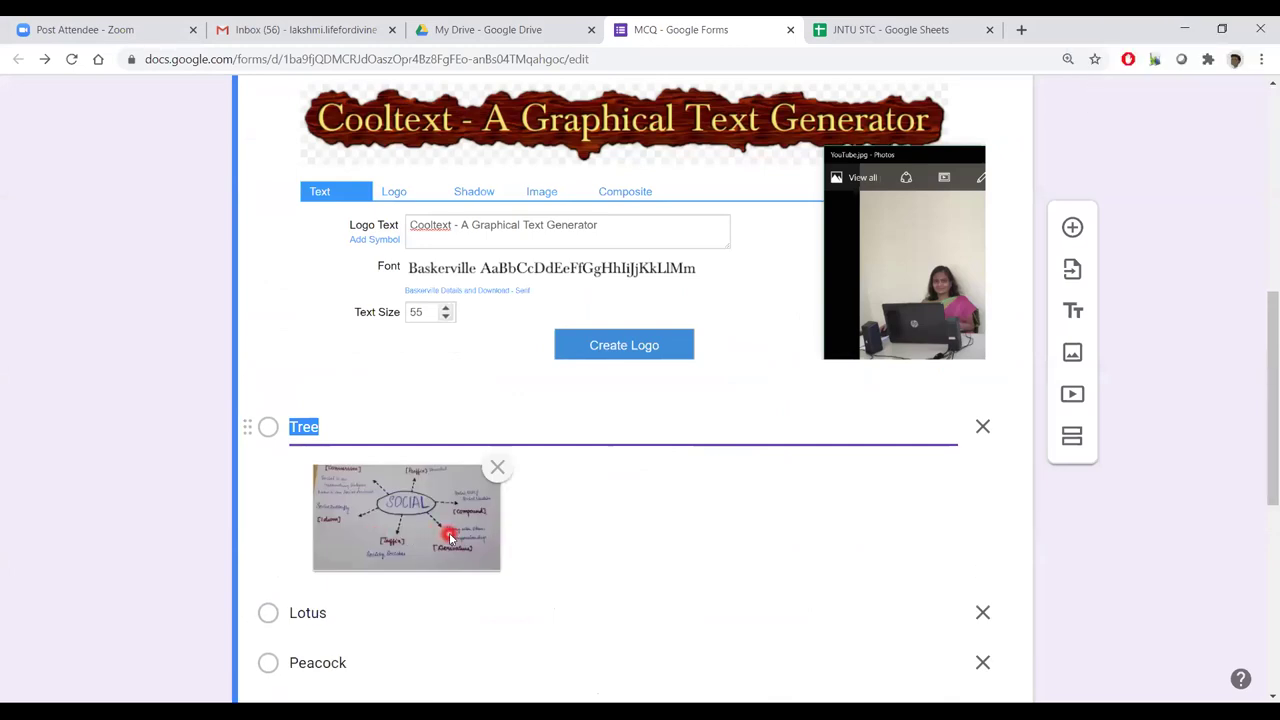
# Step: Move the "Which are 4 wheeler?" question above the "Which is fruit?" question
pyautogui.scroll(-5, 513, 530)
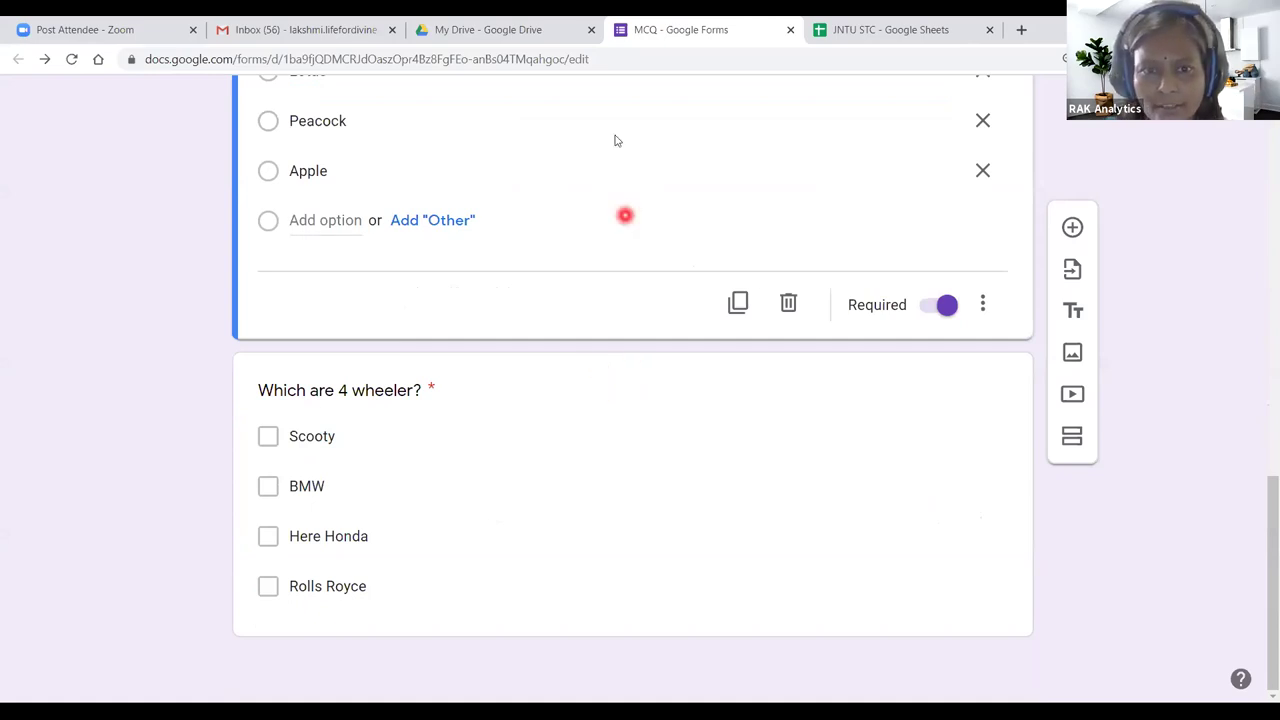
pyautogui.moveTo(672, 345)
pyautogui.mouseDown()
pyautogui.moveTo(670, 372)
pyautogui.moveTo(600, 365)
pyautogui.moveTo(678, 352)
pyautogui.mouseUp()
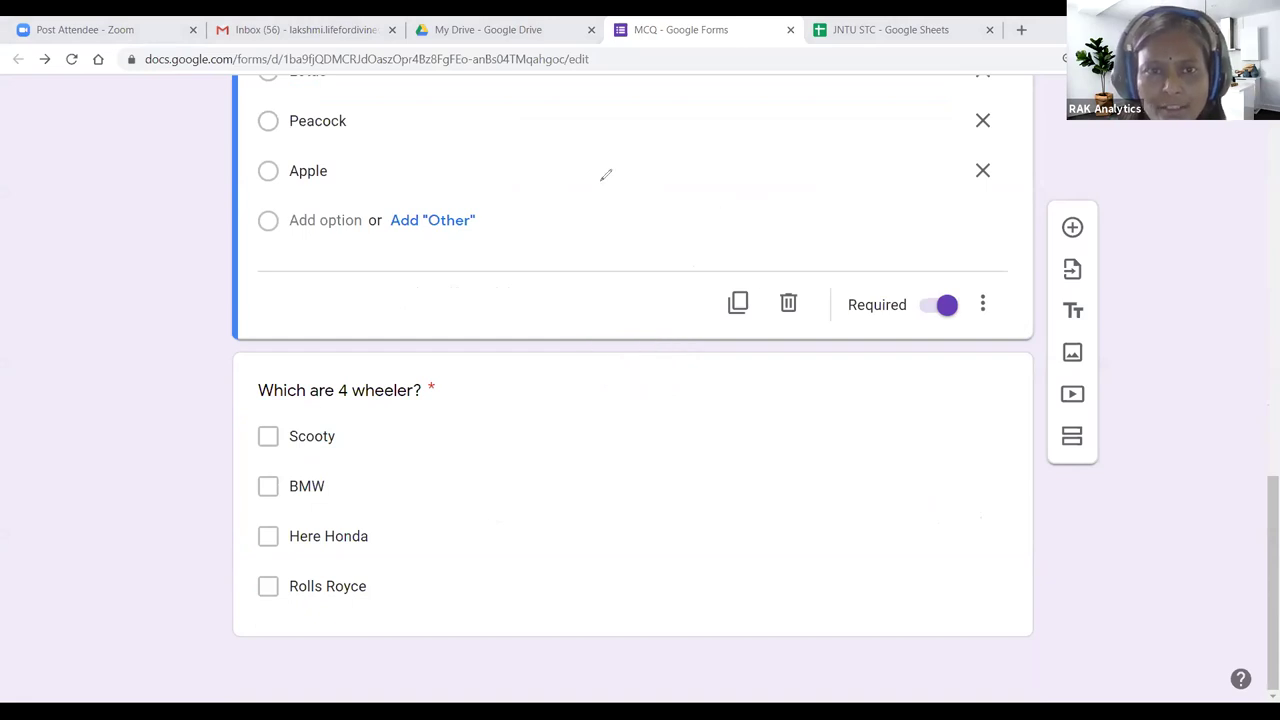
pyautogui.moveTo(671, 358); pyautogui.dragTo(675, 311)
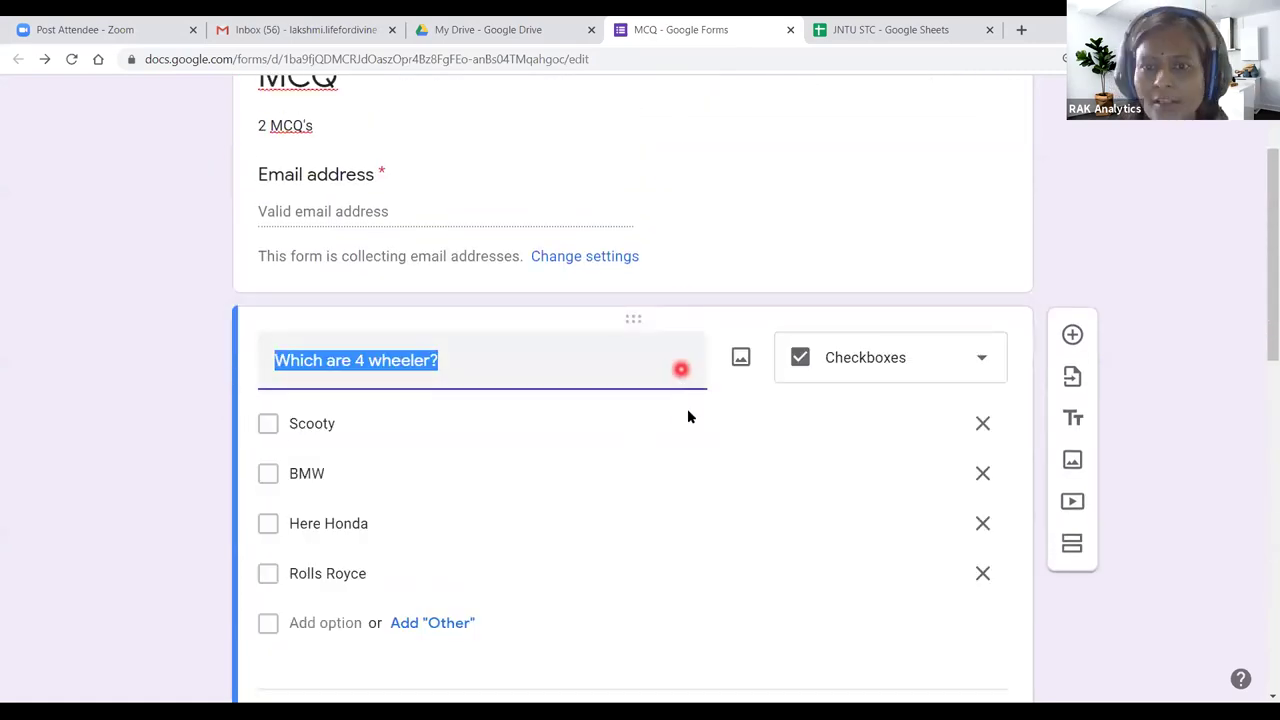
pyautogui.scroll(-2, 651, 490)
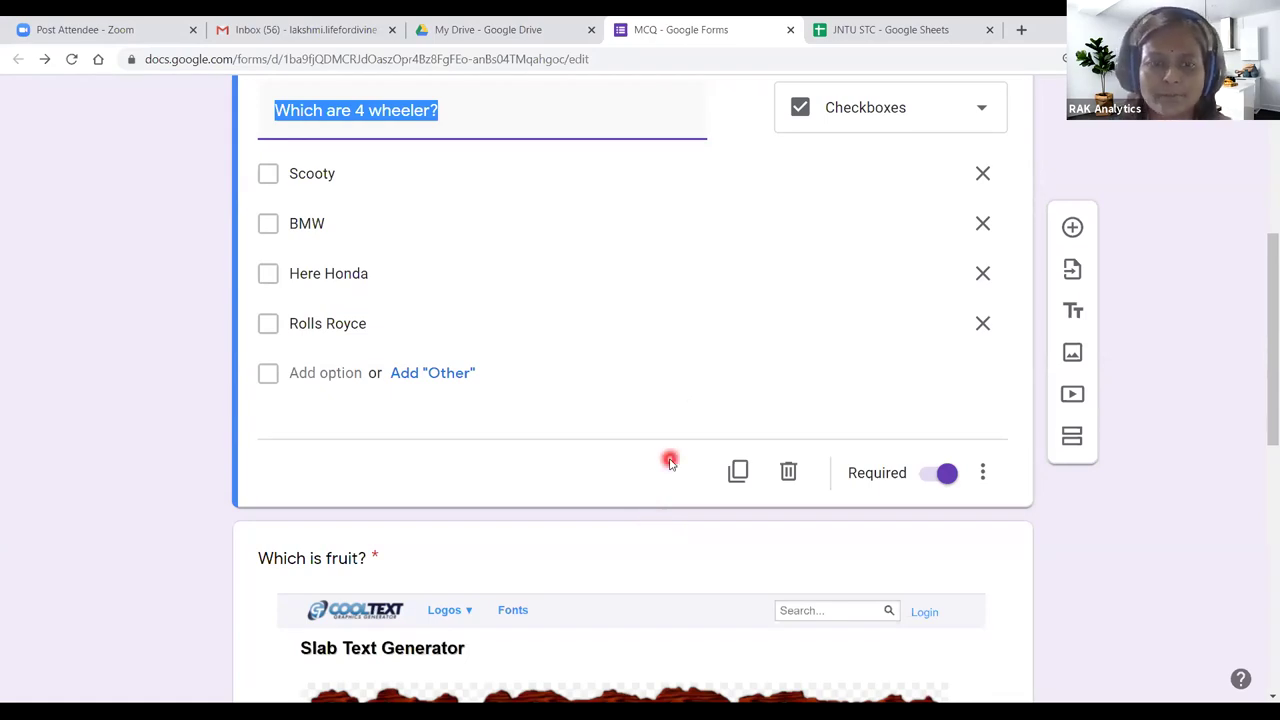
# Step: Add a title and description block below the fruit question, look at its description field, and delete the block
pyautogui.scroll(-7, 668, 457)
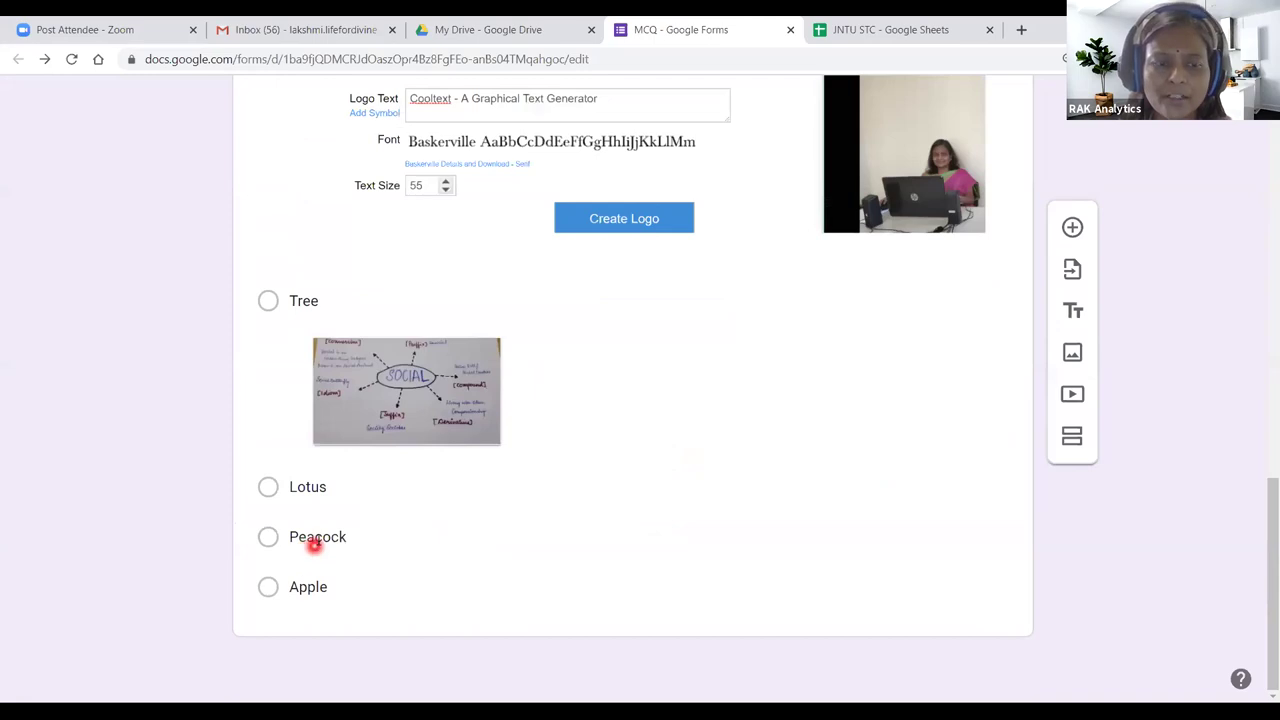
pyautogui.click(312, 540)
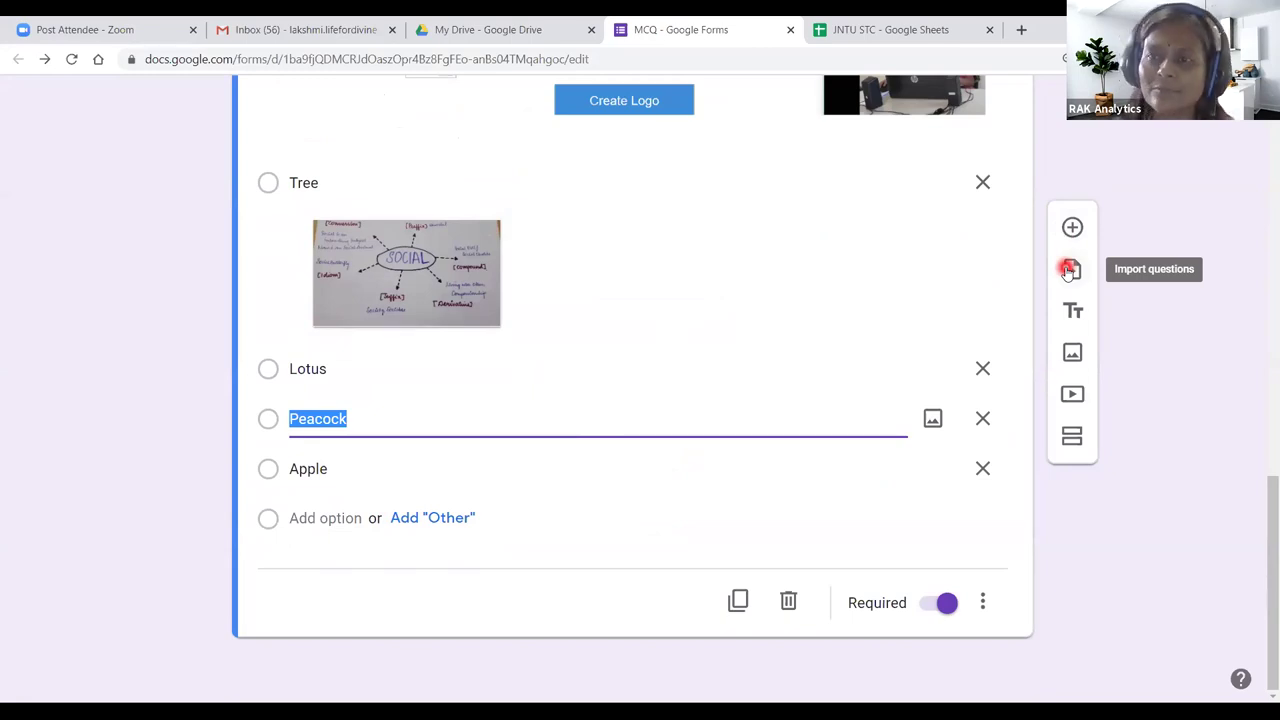
pyautogui.click(1068, 318)
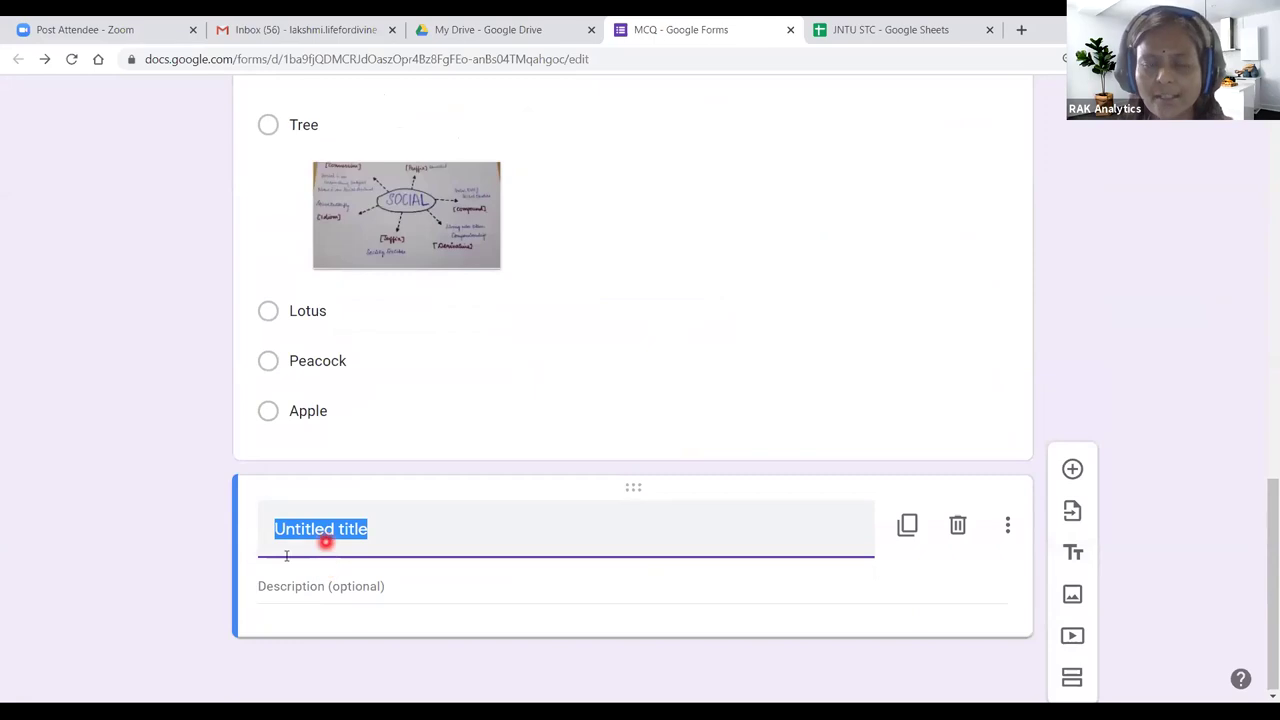
pyautogui.click(330, 586)
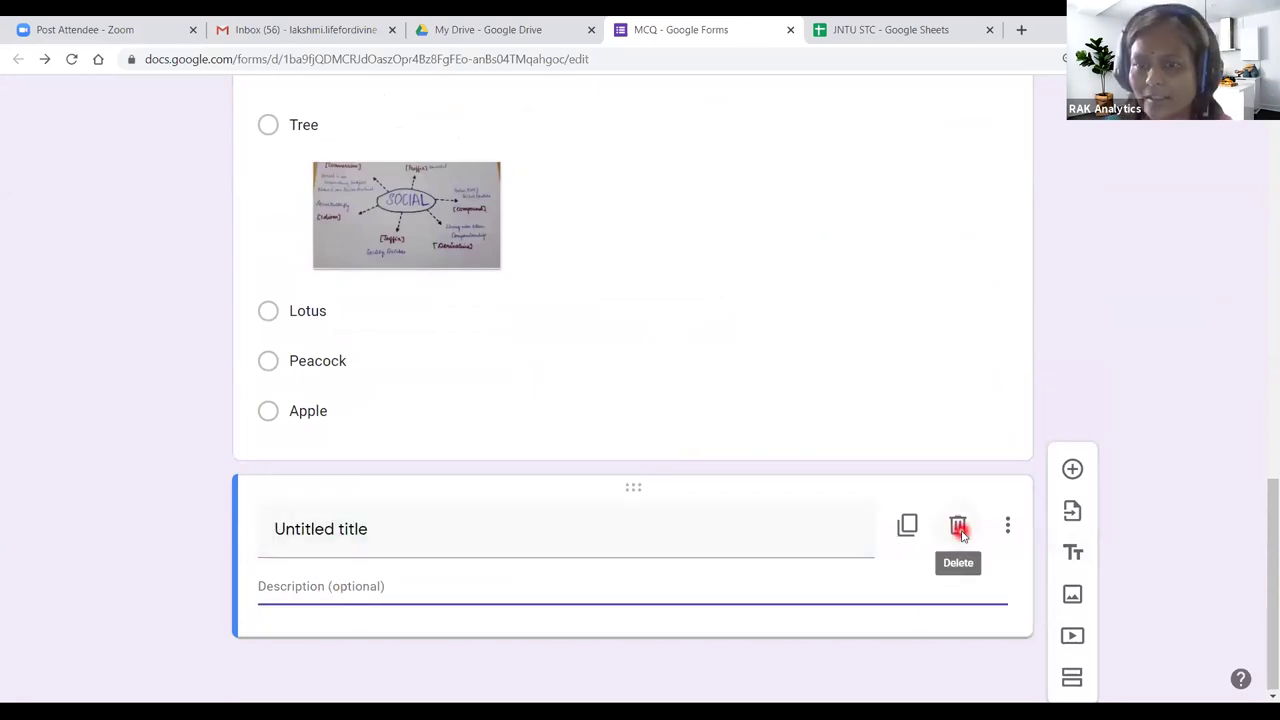
pyautogui.click(958, 530)
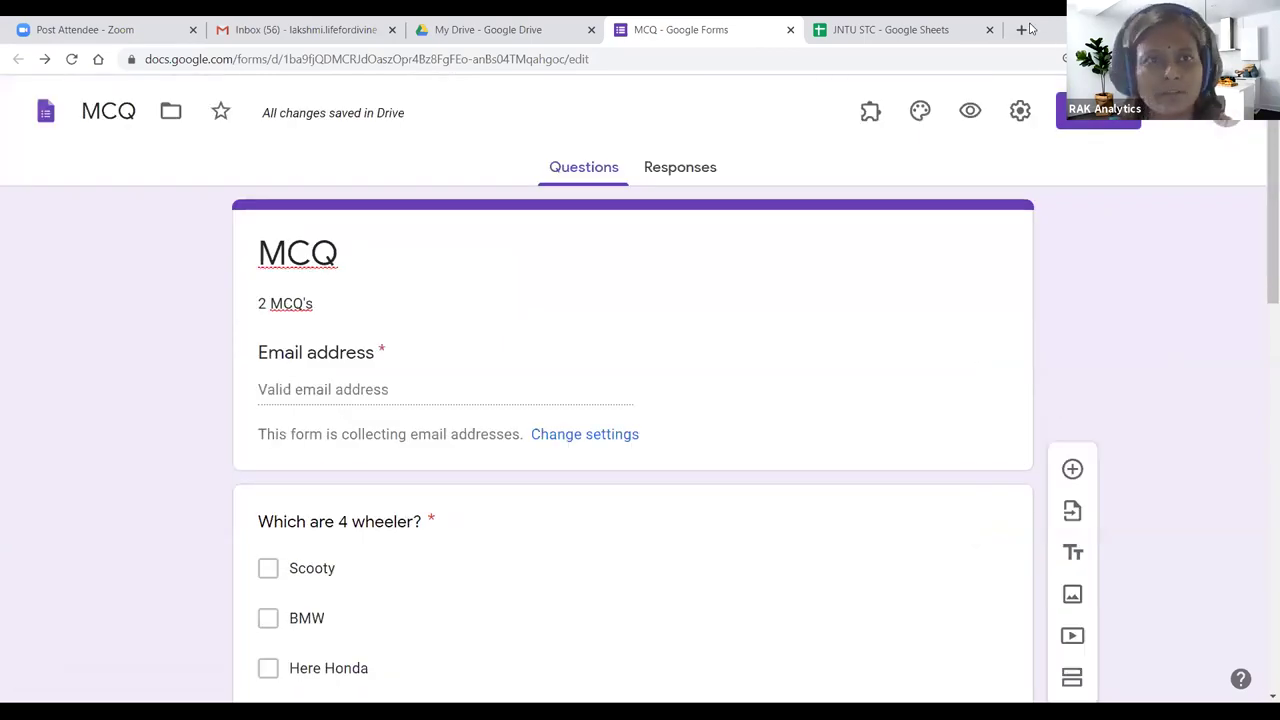
# Step: Search Google for "youtube dashboard" in a new browser tab and open the YouTube Dashboard result in another tab
pyautogui.click(1024, 29)
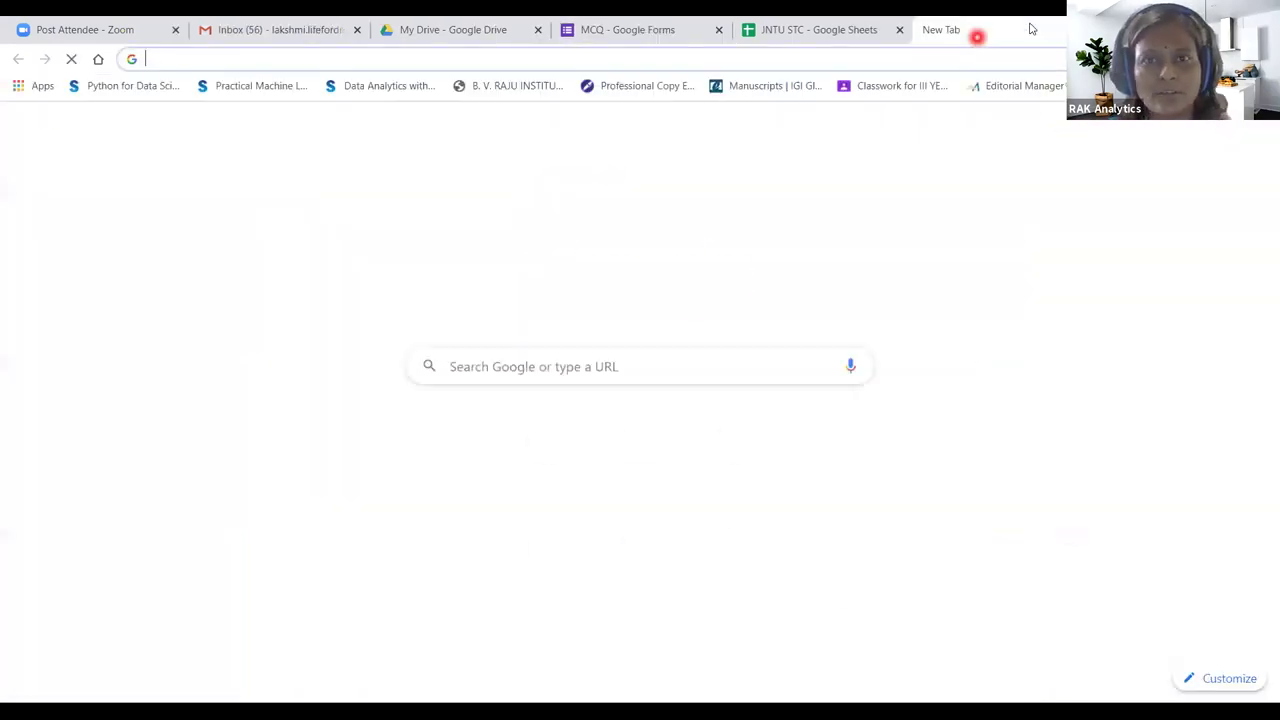
pyautogui.click(533, 367)
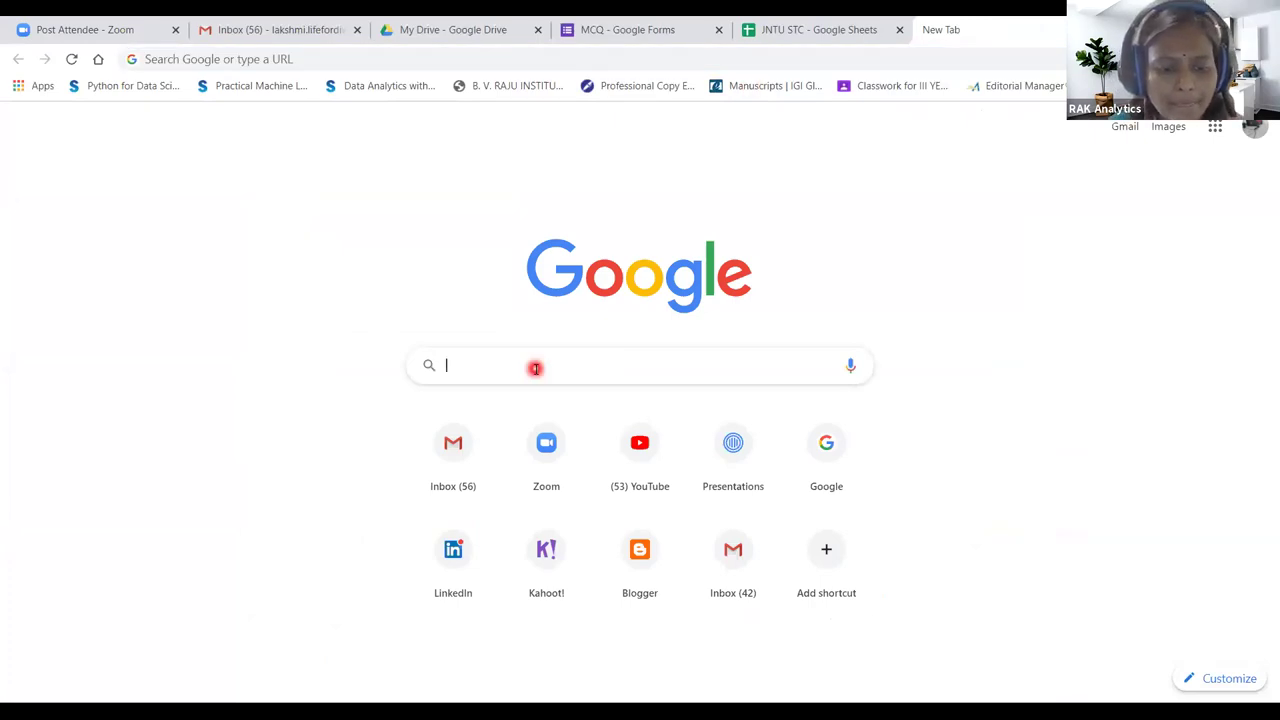
pyautogui.write('youtu')
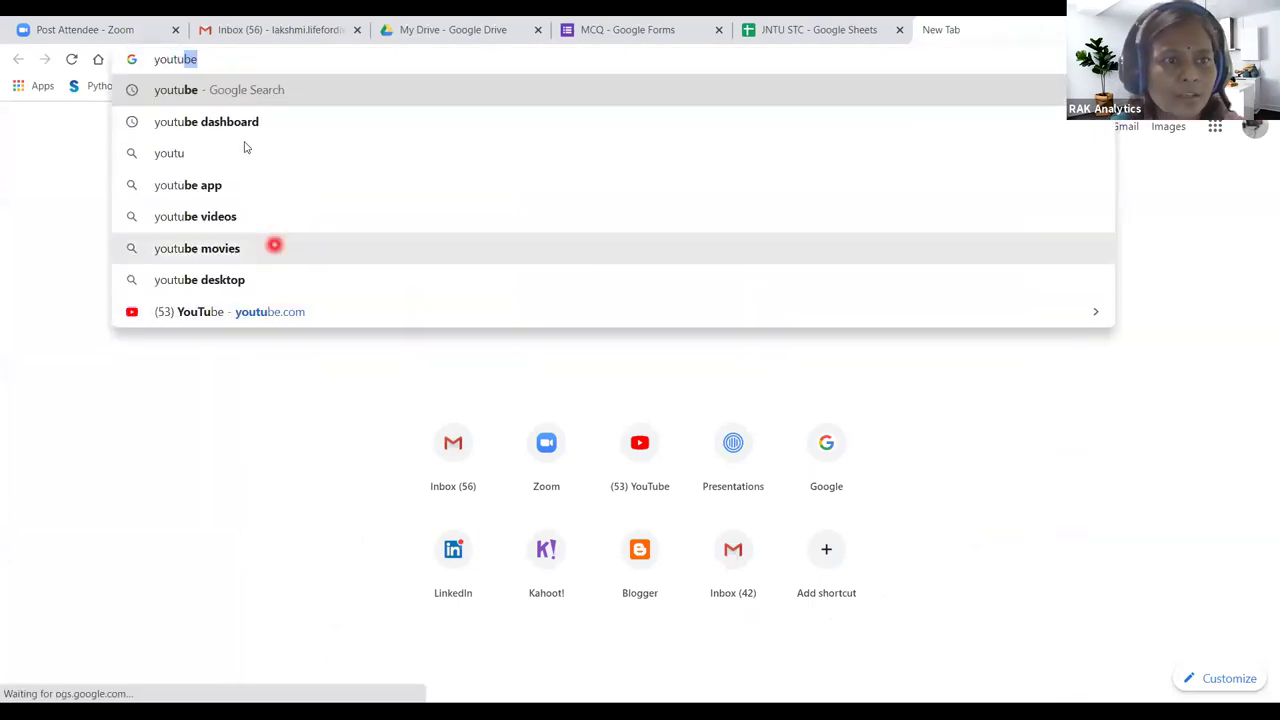
pyautogui.click(240, 121)
pyautogui.rightClick(285, 270)
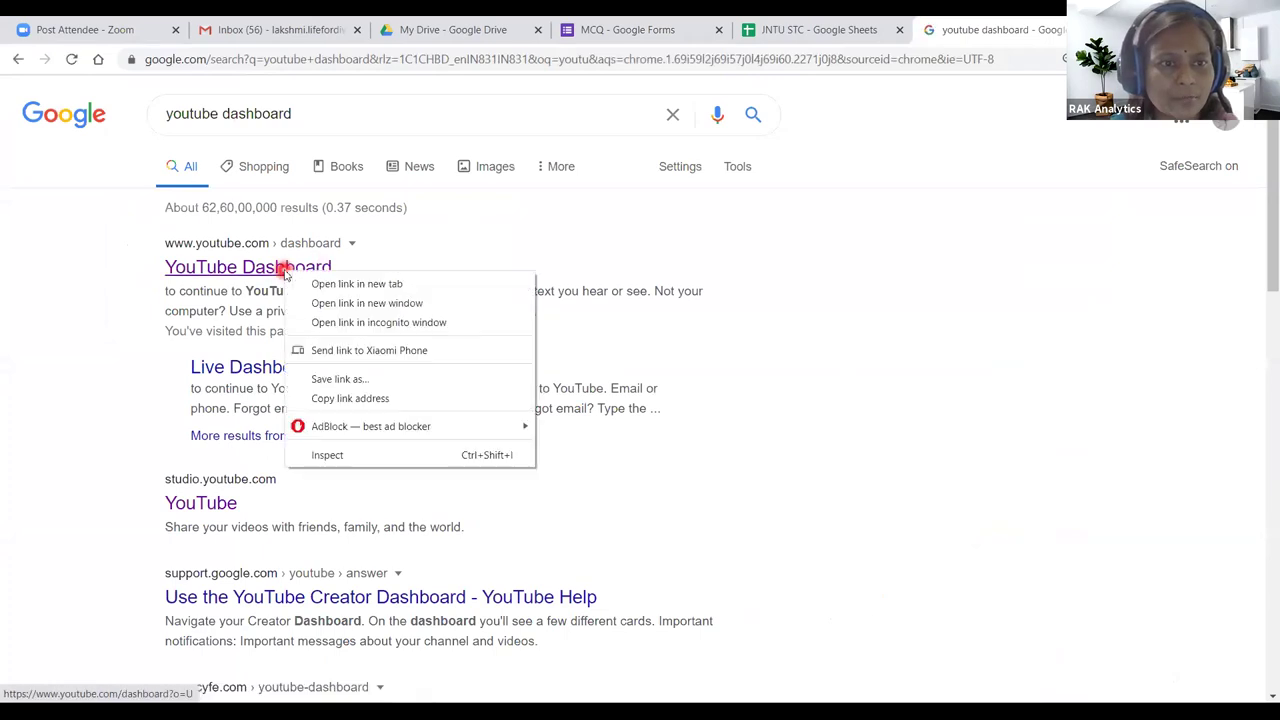
pyautogui.click(300, 284)
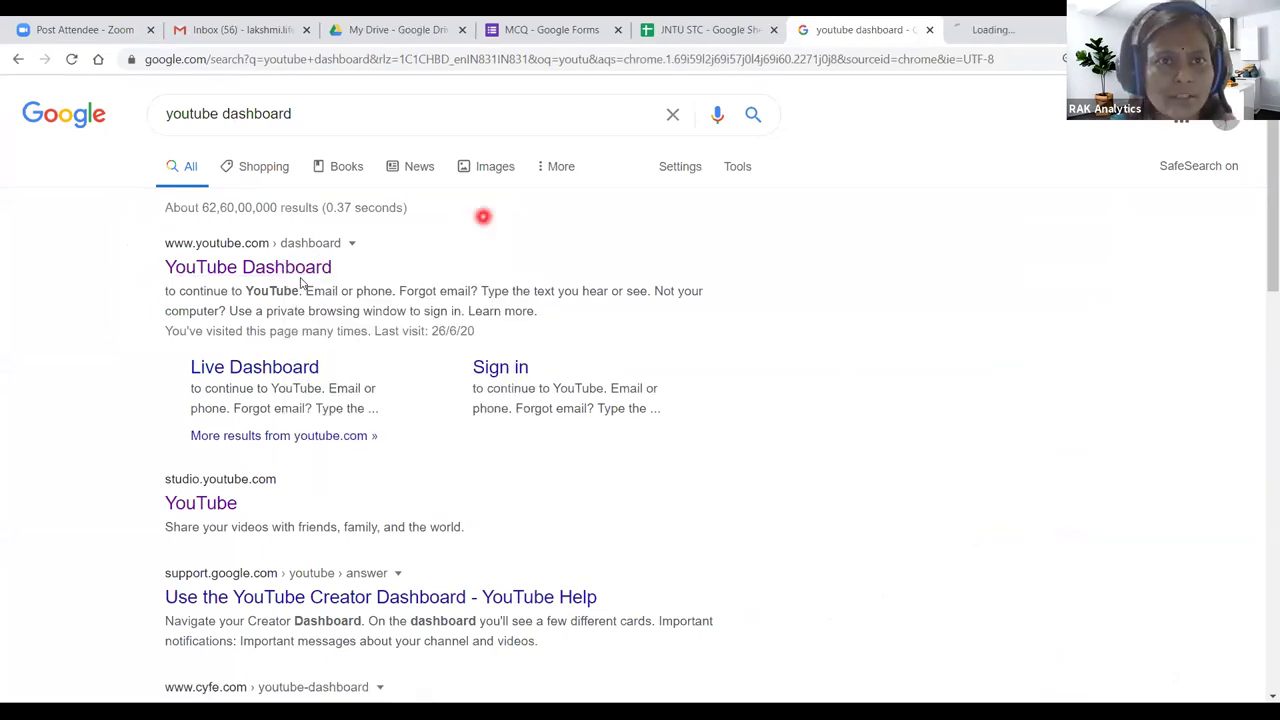
# Step: Return to the MCQ form and look through the fruit question down to its last option
pyautogui.hotkey('ctrl', 'shift', 'Tab')
pyautogui.hotkey('ctrl', 'shift', 'Tab')
pyautogui.scroll(-3, 699, 454)
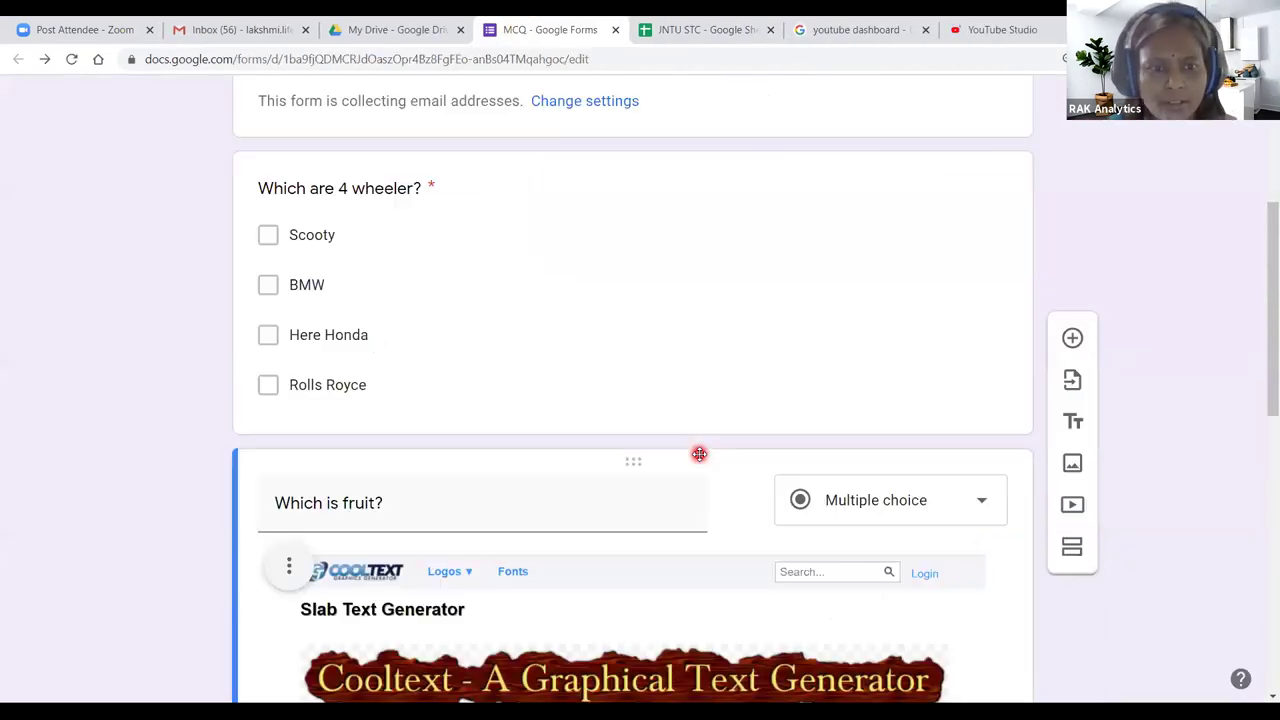
pyautogui.scroll(-1, 699, 454)
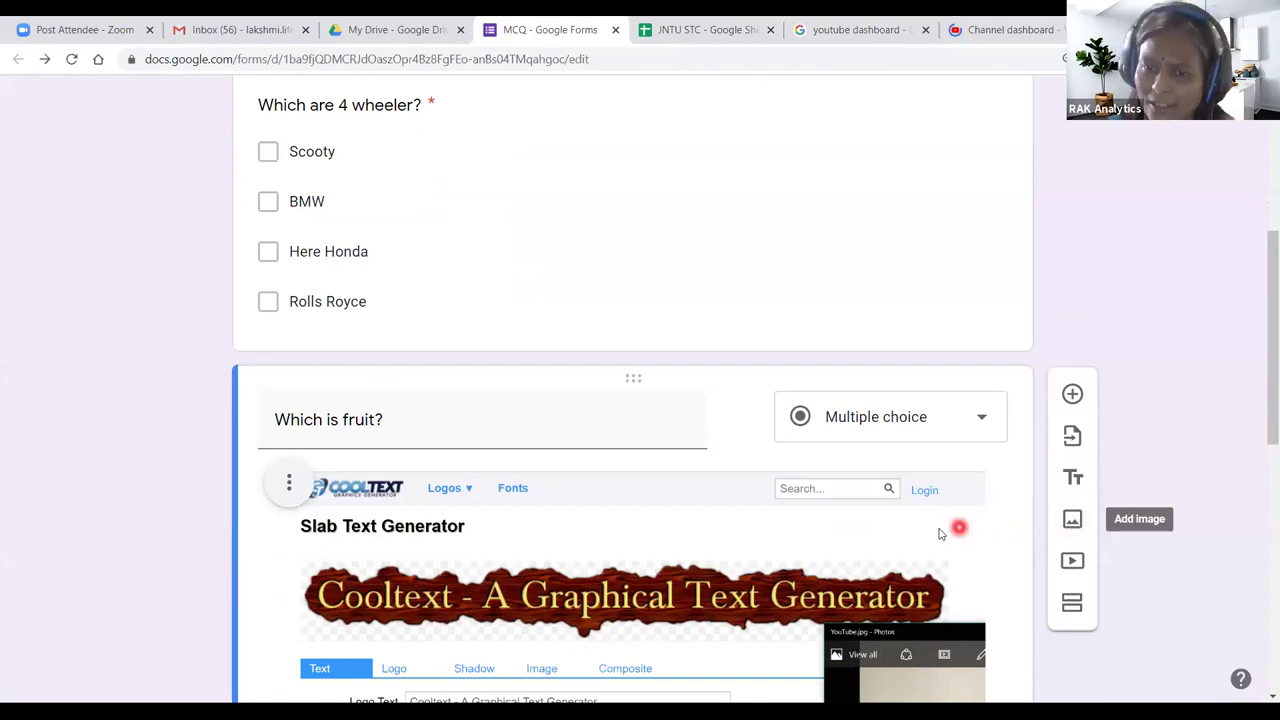
pyautogui.scroll(-3, 940, 533)
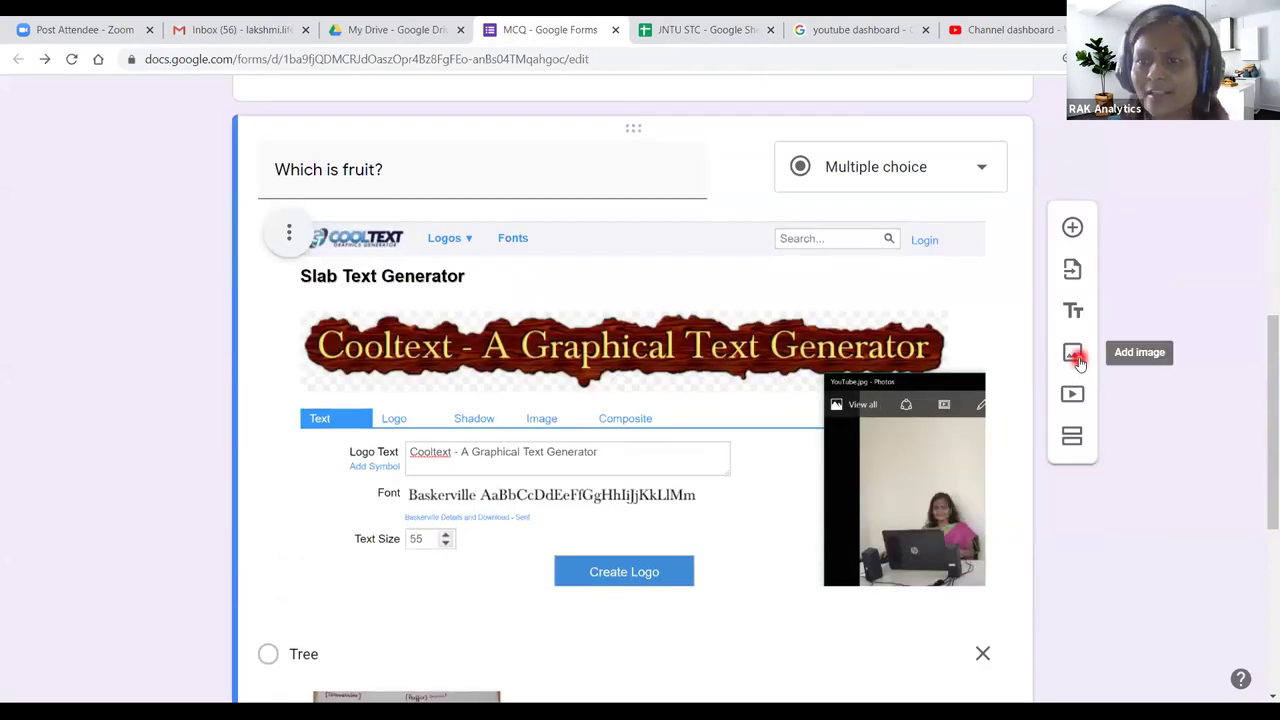
pyautogui.scroll(-5, 889, 440)
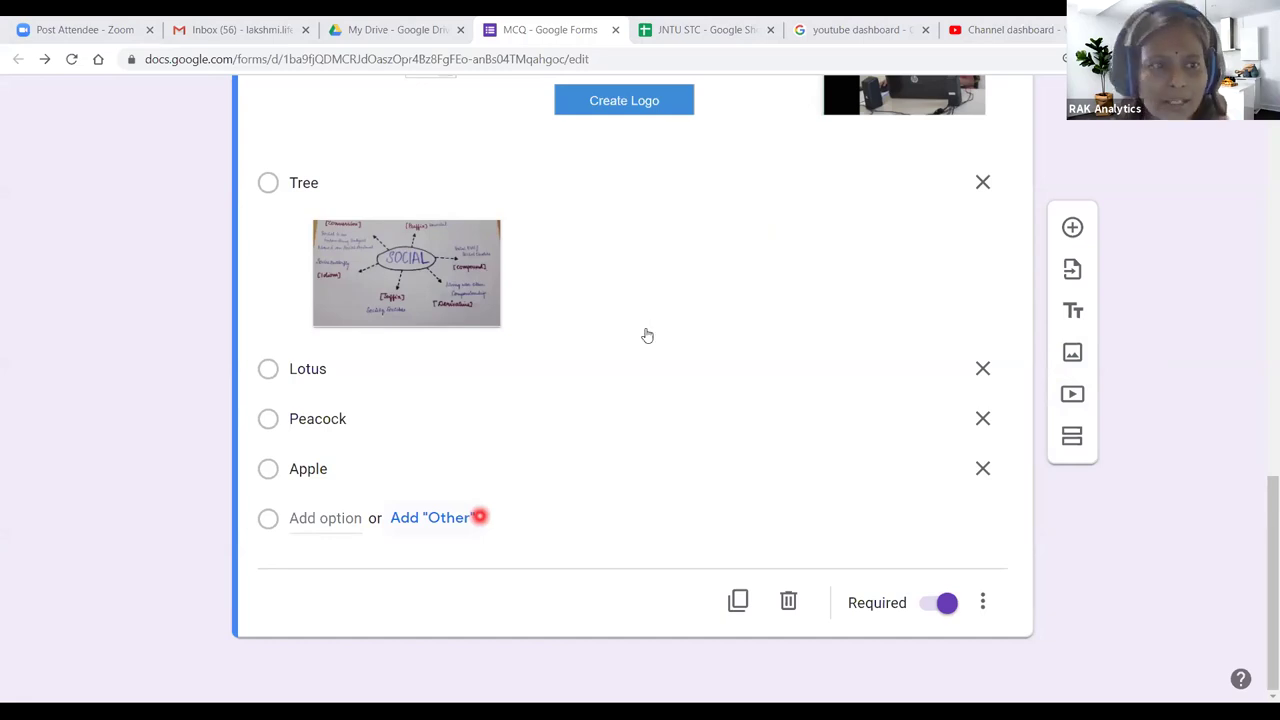
# Step: Open the newest upload from the YouTube Studio channel videos, copy its watch URL, and pause the playback
pyautogui.hotkey('ctrl', '9')
pyautogui.click(85, 364)
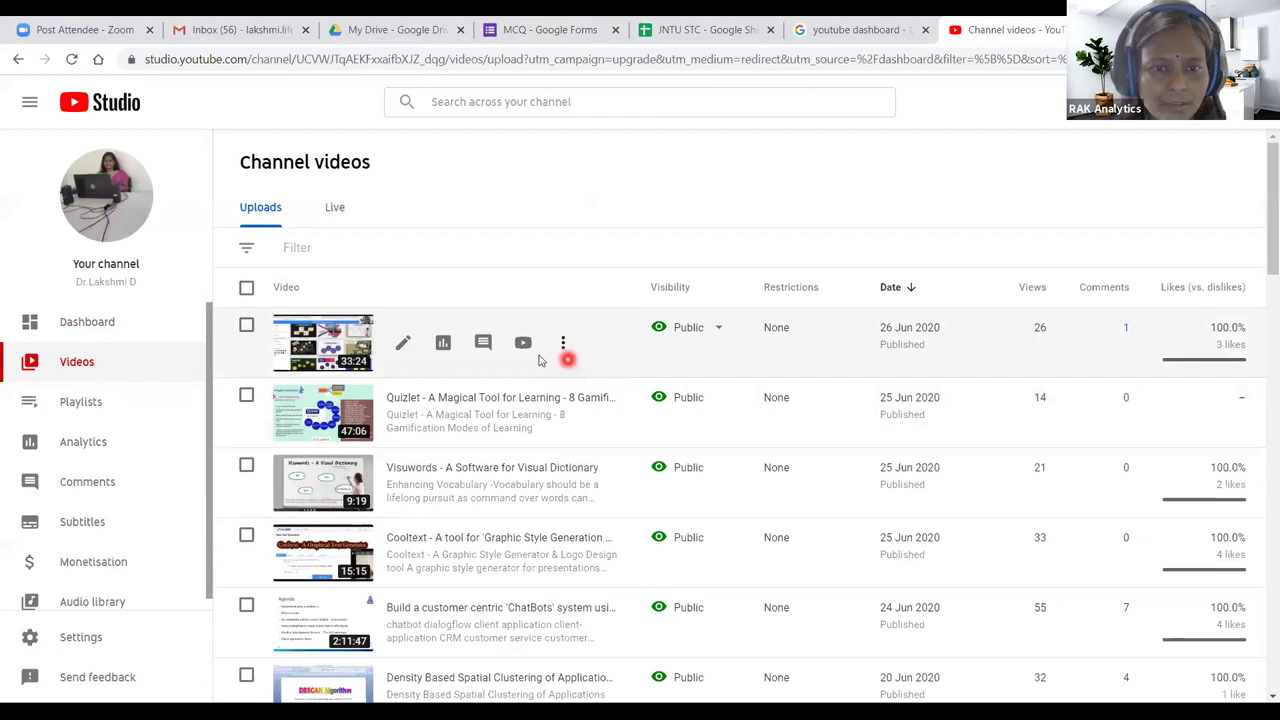
pyautogui.click(523, 344)
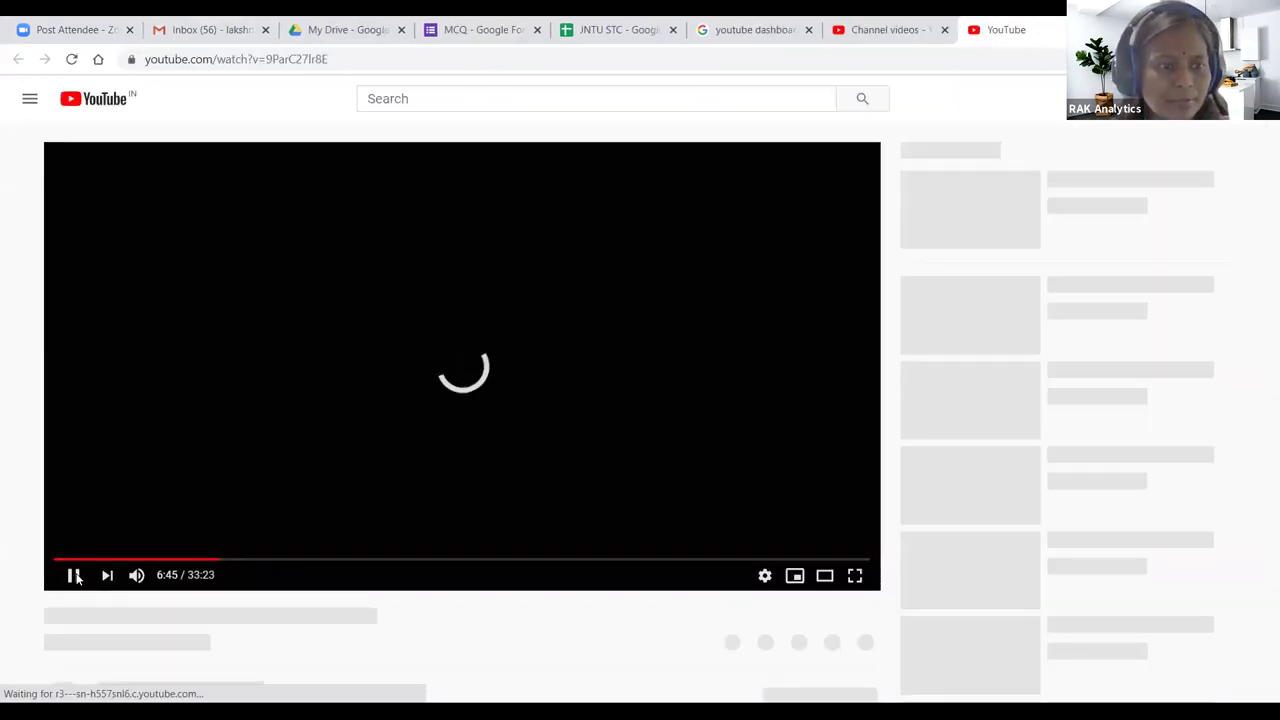
pyautogui.click(208, 59)
pyautogui.hotkey('ctrl', 'c')
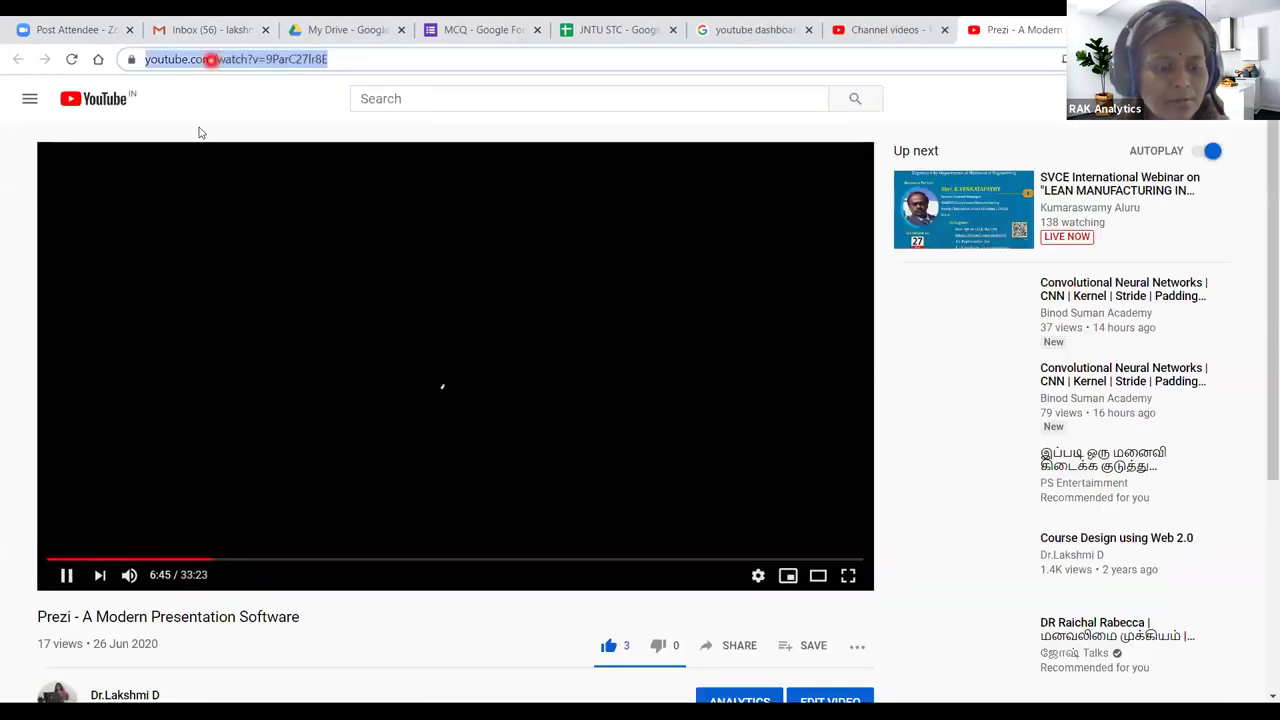
pyautogui.click(66, 576)
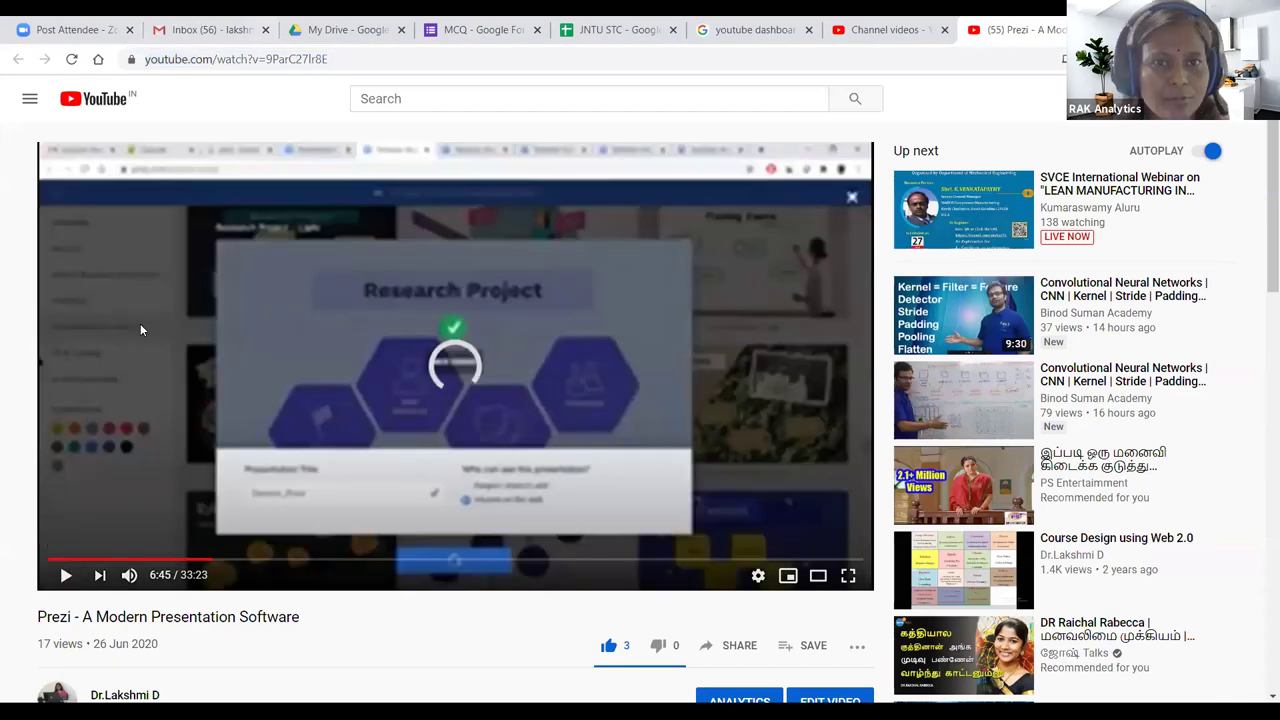
# Step: Insert the Prezi YouTube video below the fruit question of the MCQ form using its copied URL
pyautogui.hotkey('ctrl', '4')
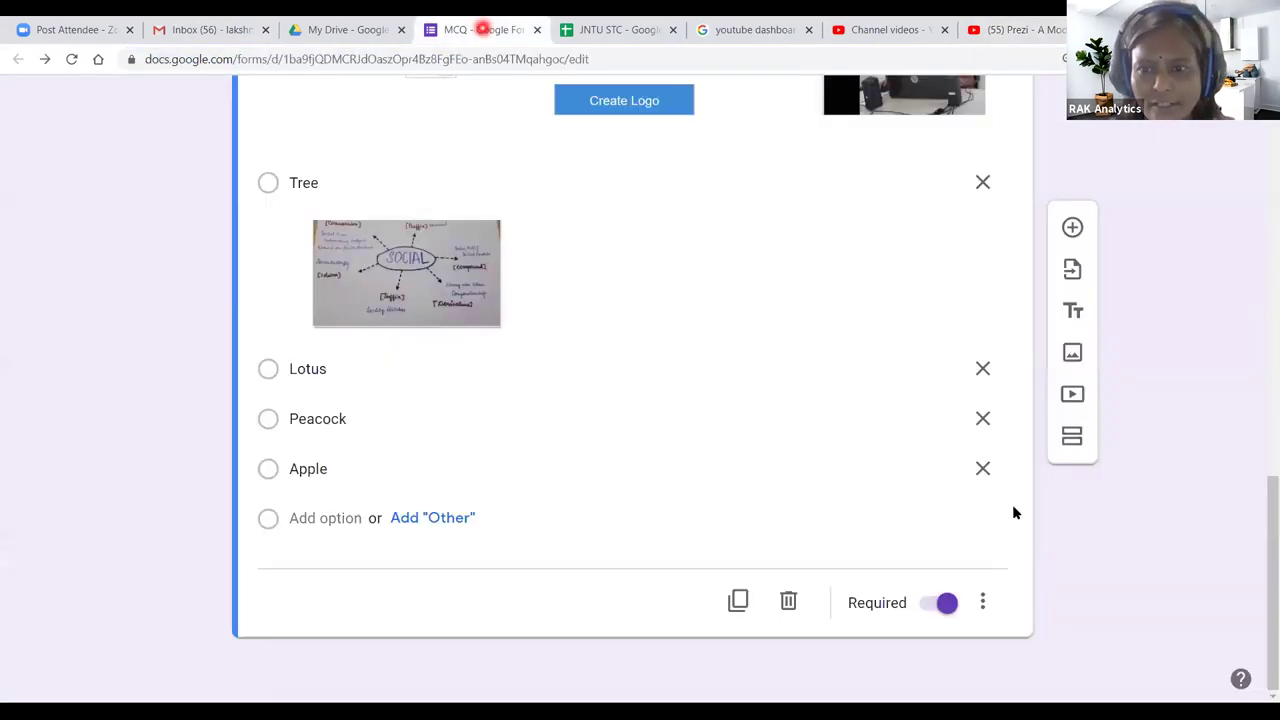
pyautogui.click(1072, 395)
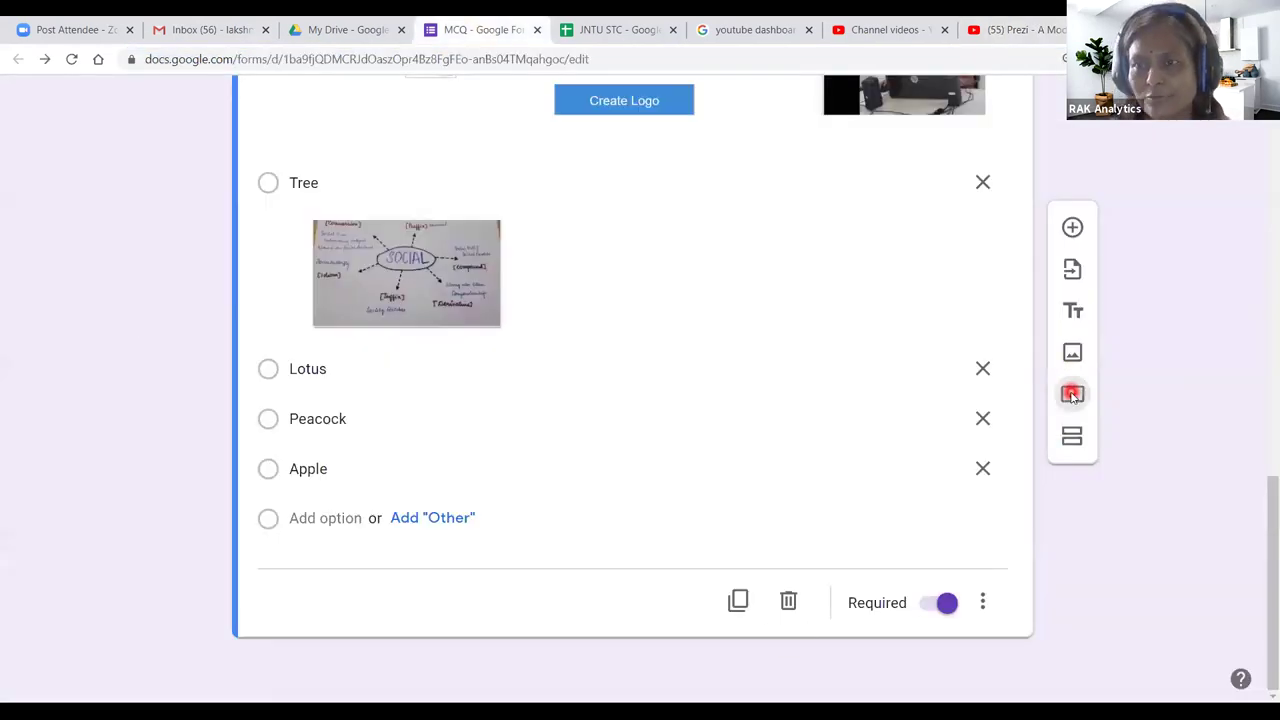
pyautogui.click(385, 207)
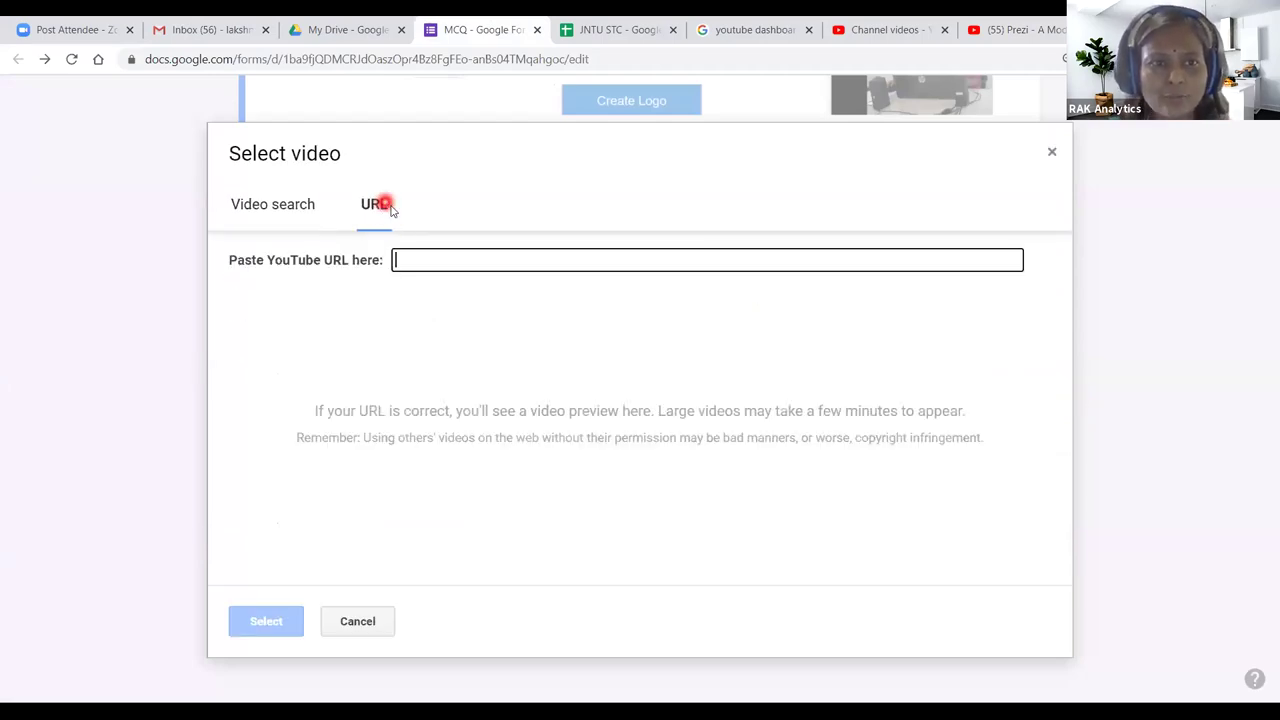
pyautogui.hotkey('ctrl', 'v')
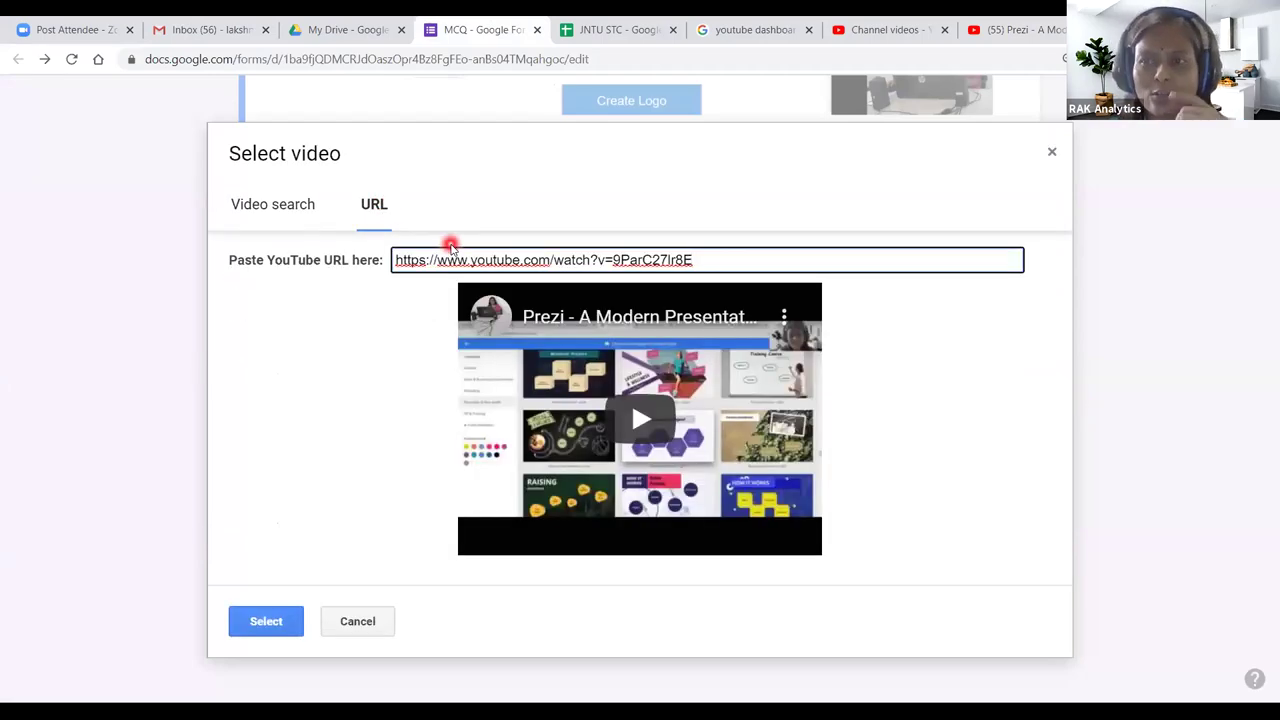
pyautogui.click(268, 623)
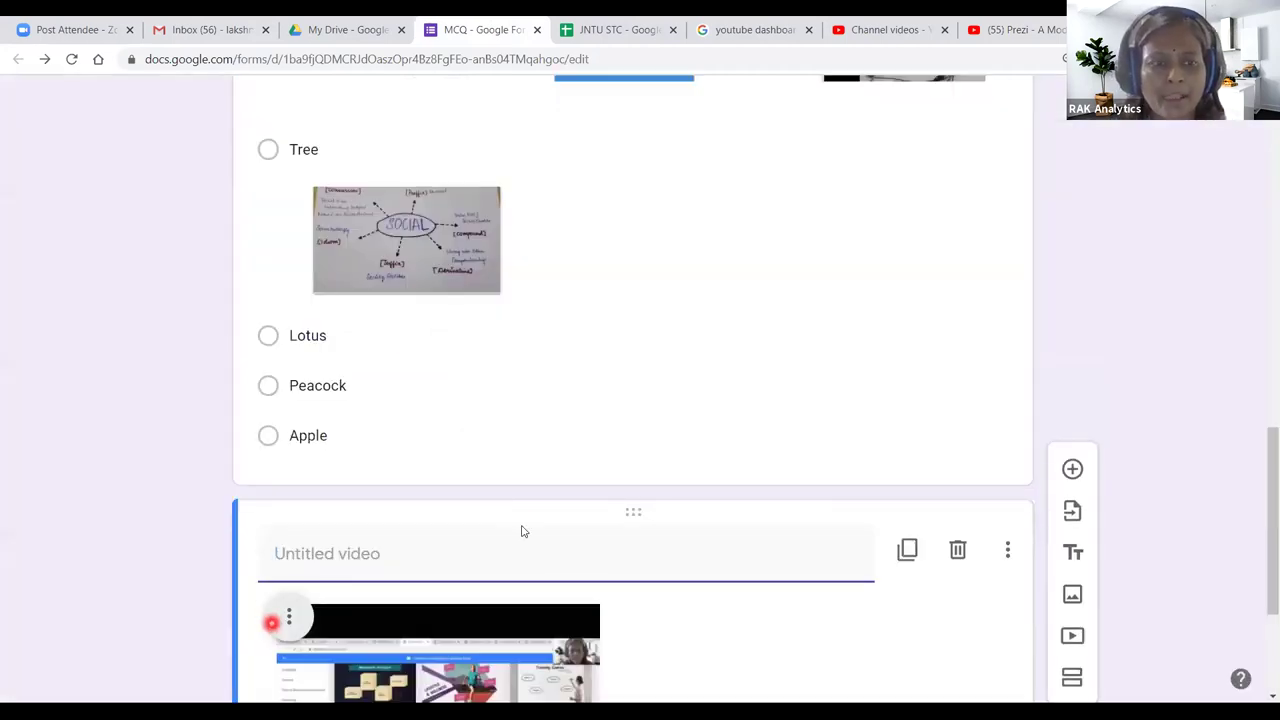
# Step: Title the video block "Please watch this video then answer to the following questions"
pyautogui.write('P')
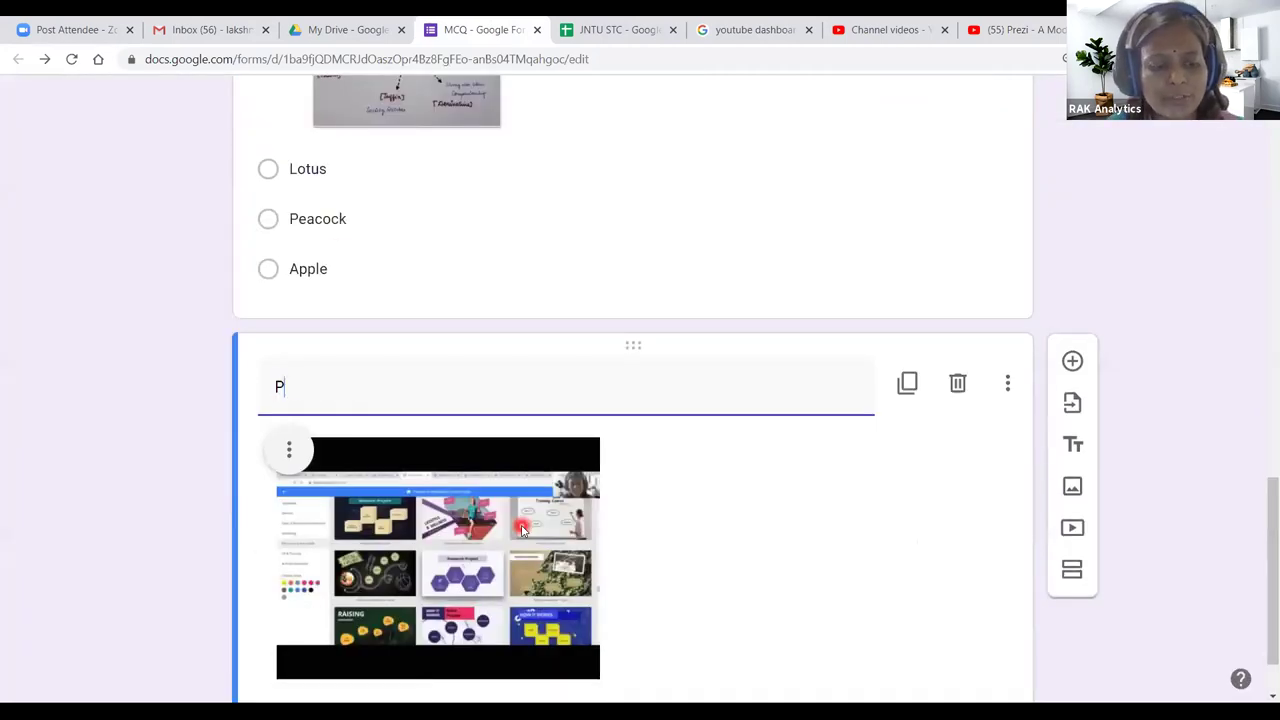
pyautogui.write('lease watch this video')
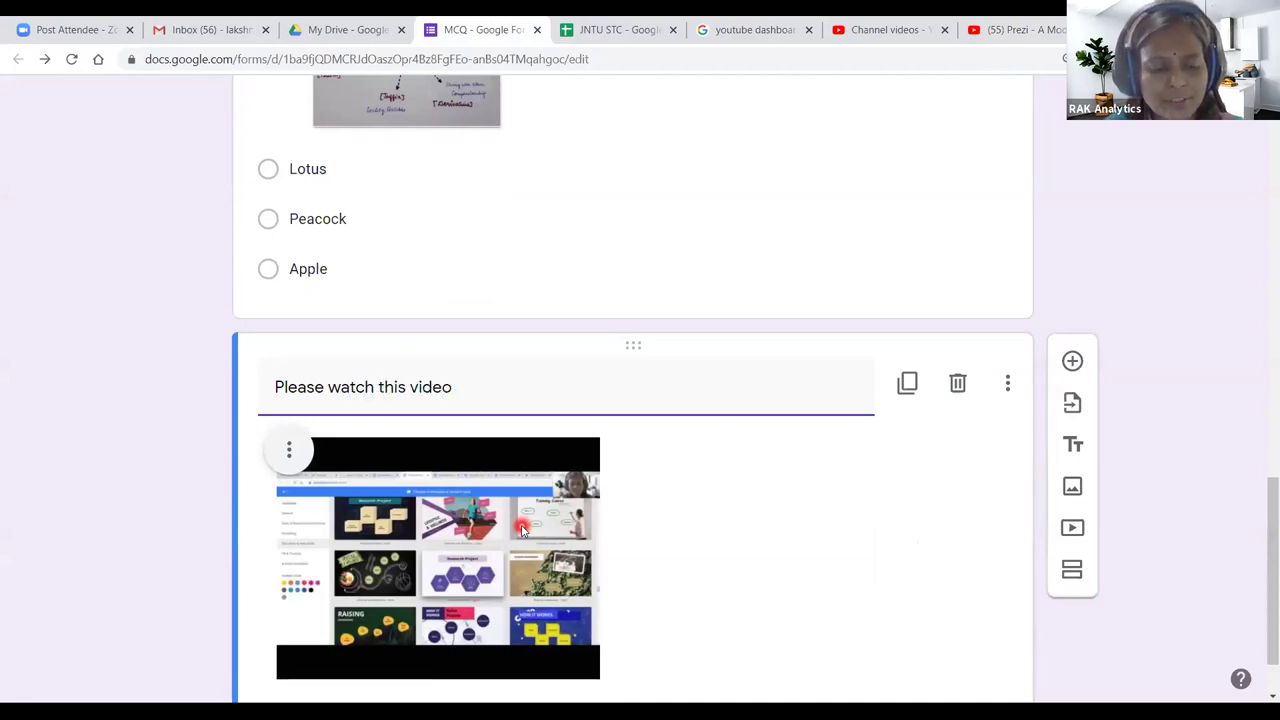
pyautogui.write(' then answer to the following questions')
pyautogui.scroll(-1, 610, 510)
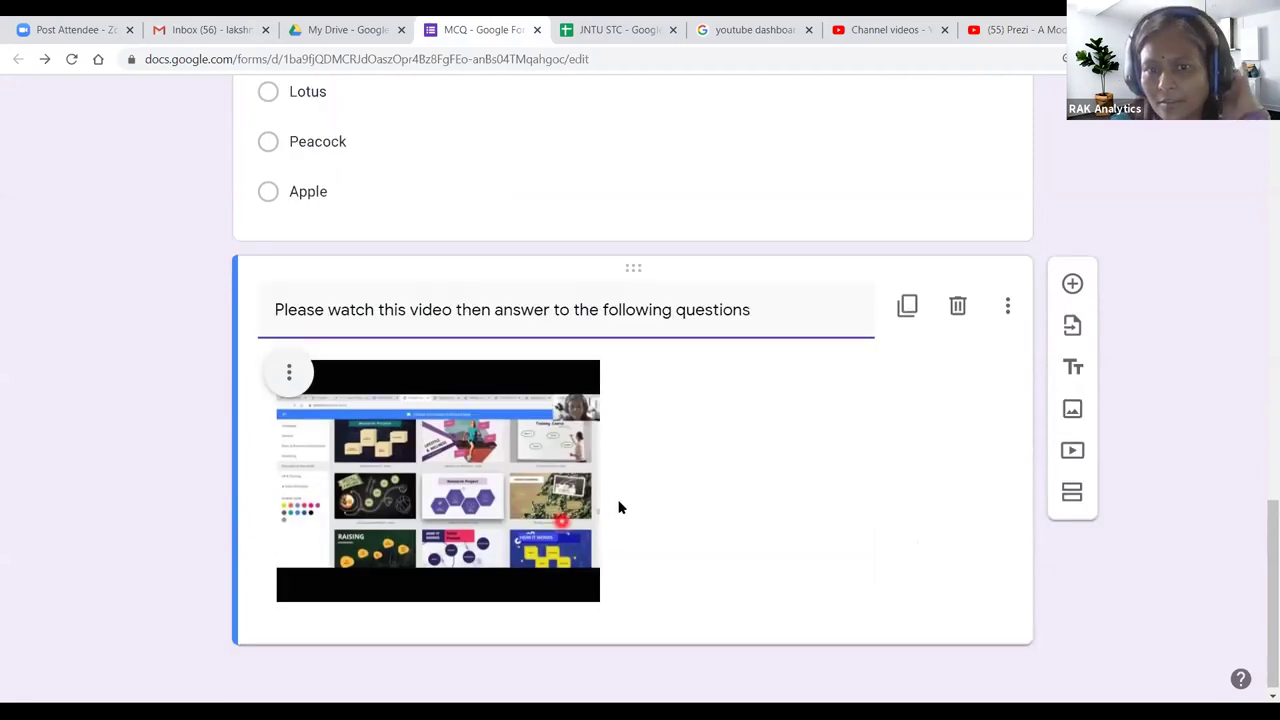
# Step: Add a new section after the video block and look over the contents of section 1
pyautogui.click(1072, 490)
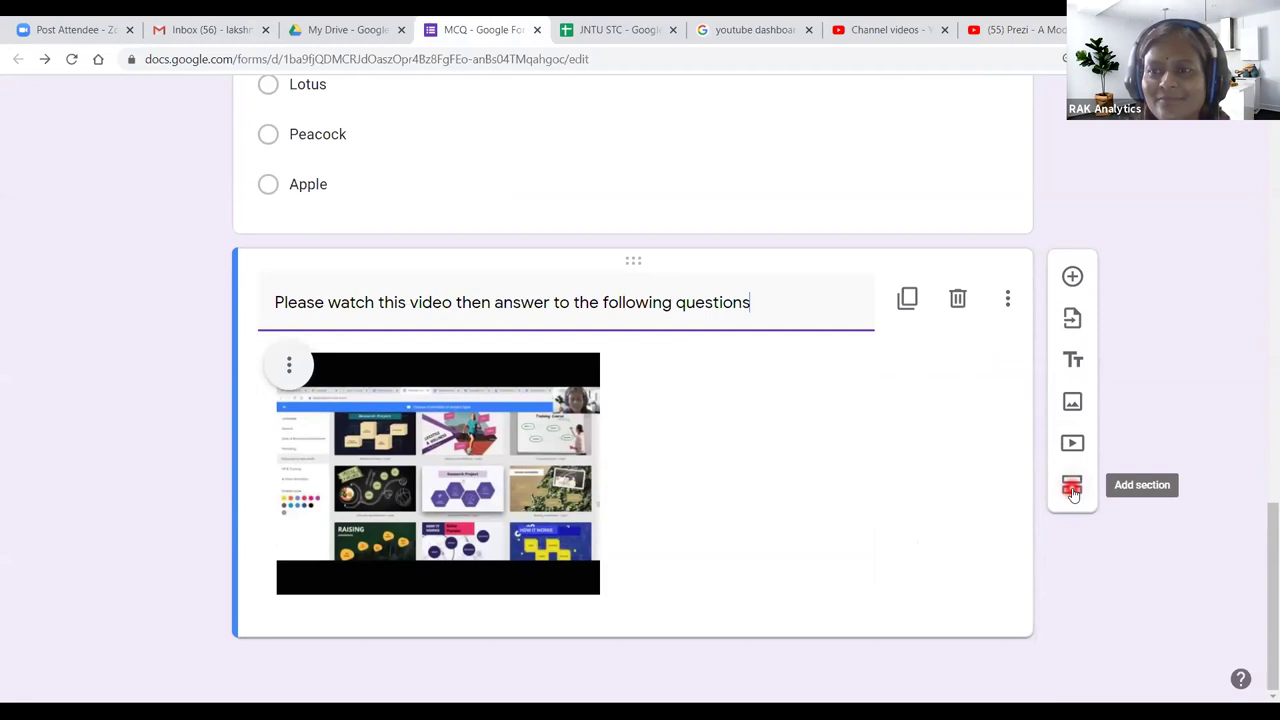
pyautogui.click(712, 543)
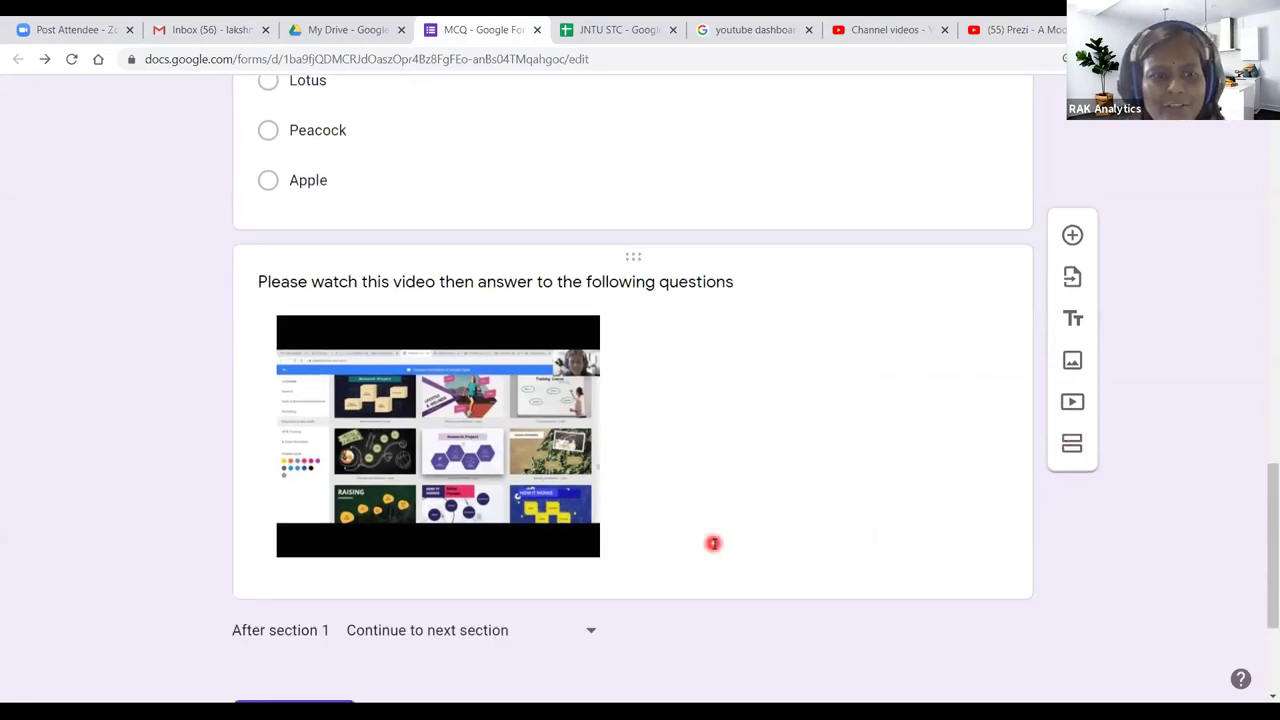
pyautogui.scroll(15, 712, 543)
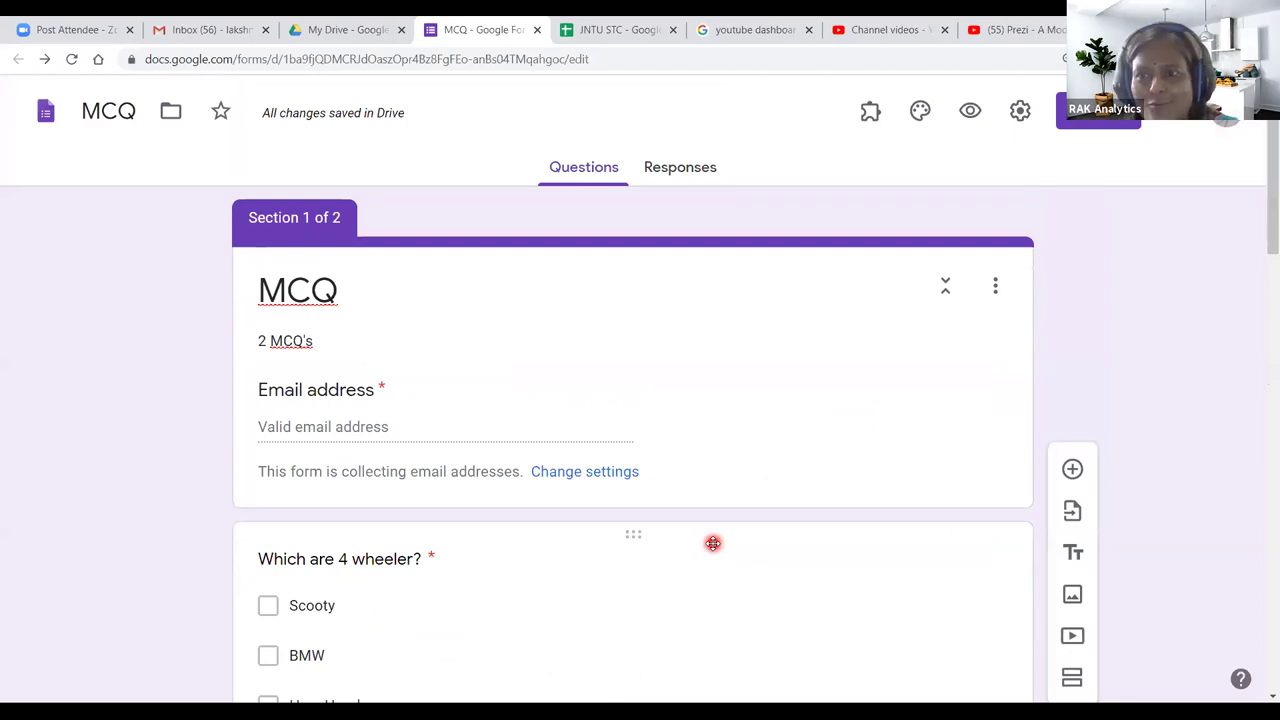
pyautogui.scroll(-10, 600, 475)
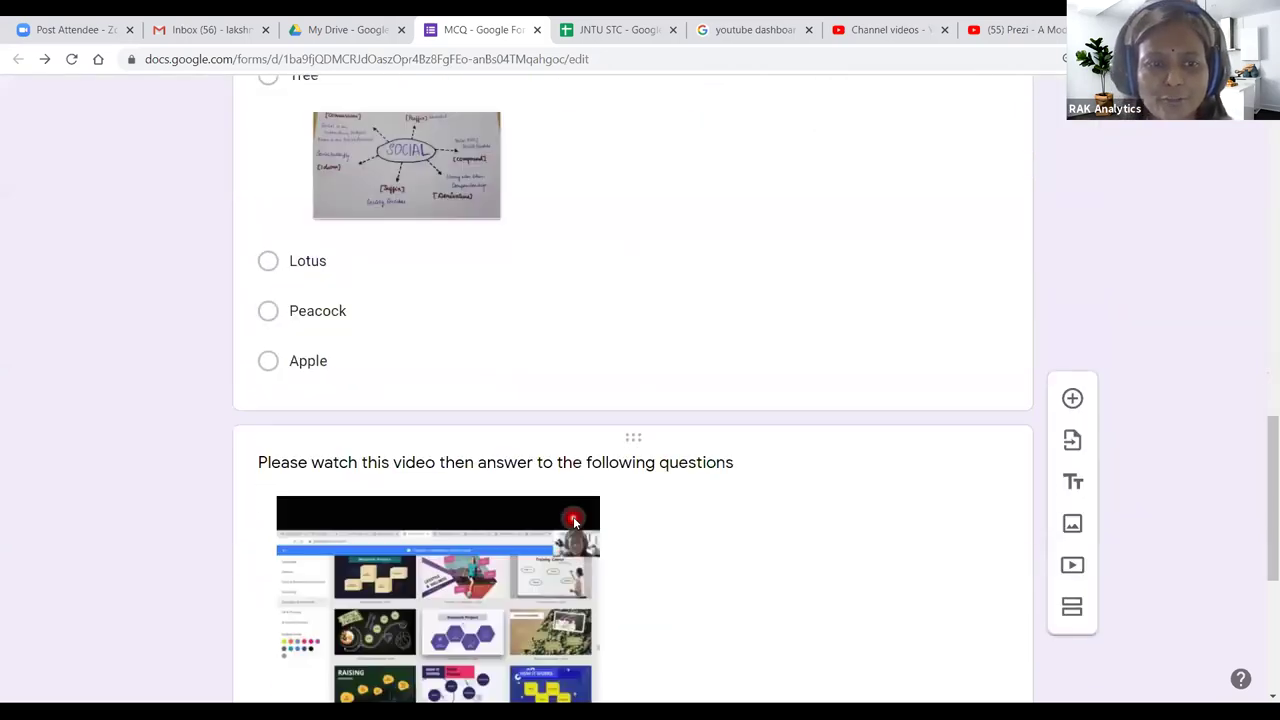
# Step: Title the second section "Subjective type question" and give it the description "2 Questions"
pyautogui.scroll(-4, 573, 521)
pyautogui.click(318, 553)
pyautogui.write('Subjective t')
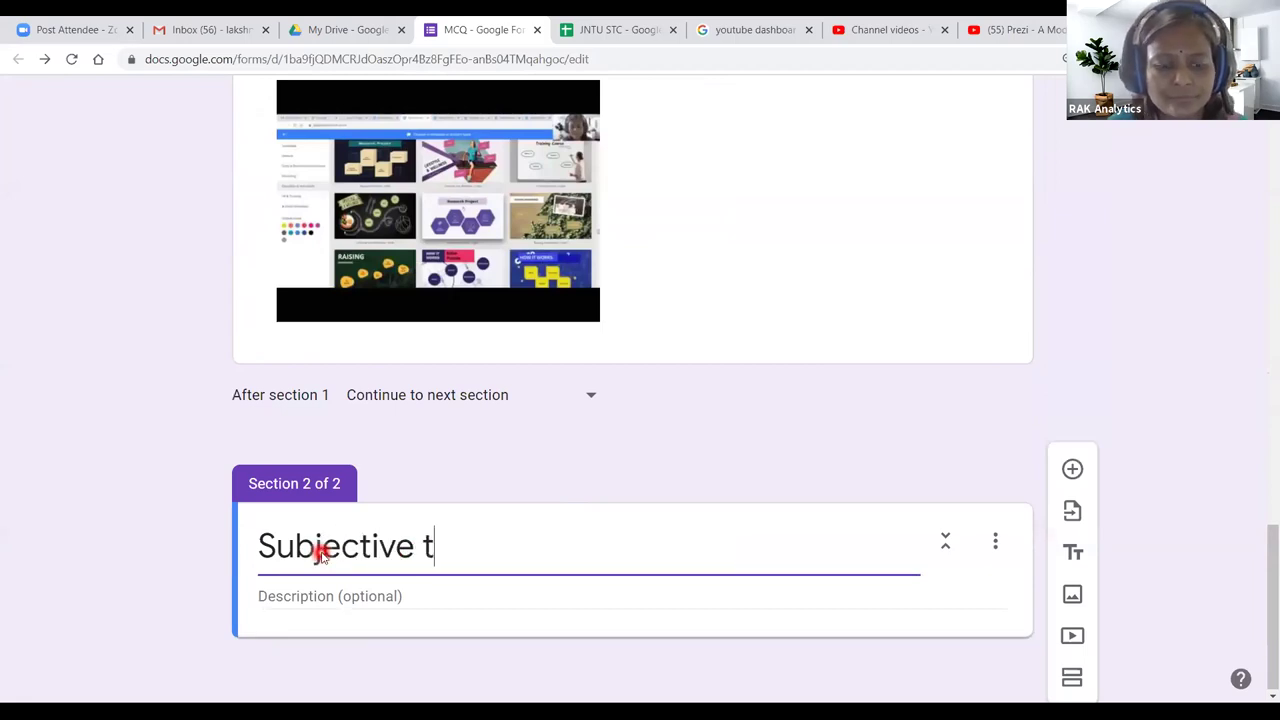
pyautogui.write('ype question')
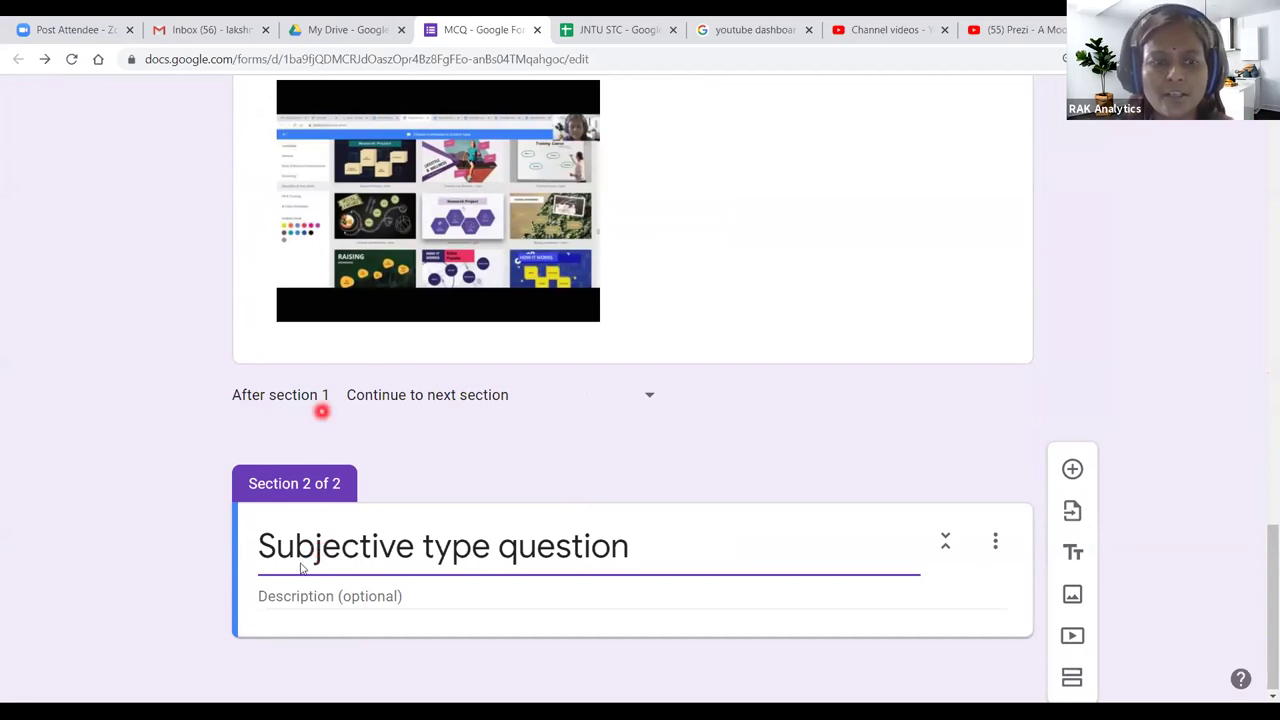
pyautogui.click(301, 599)
pyautogui.write('2 Q')
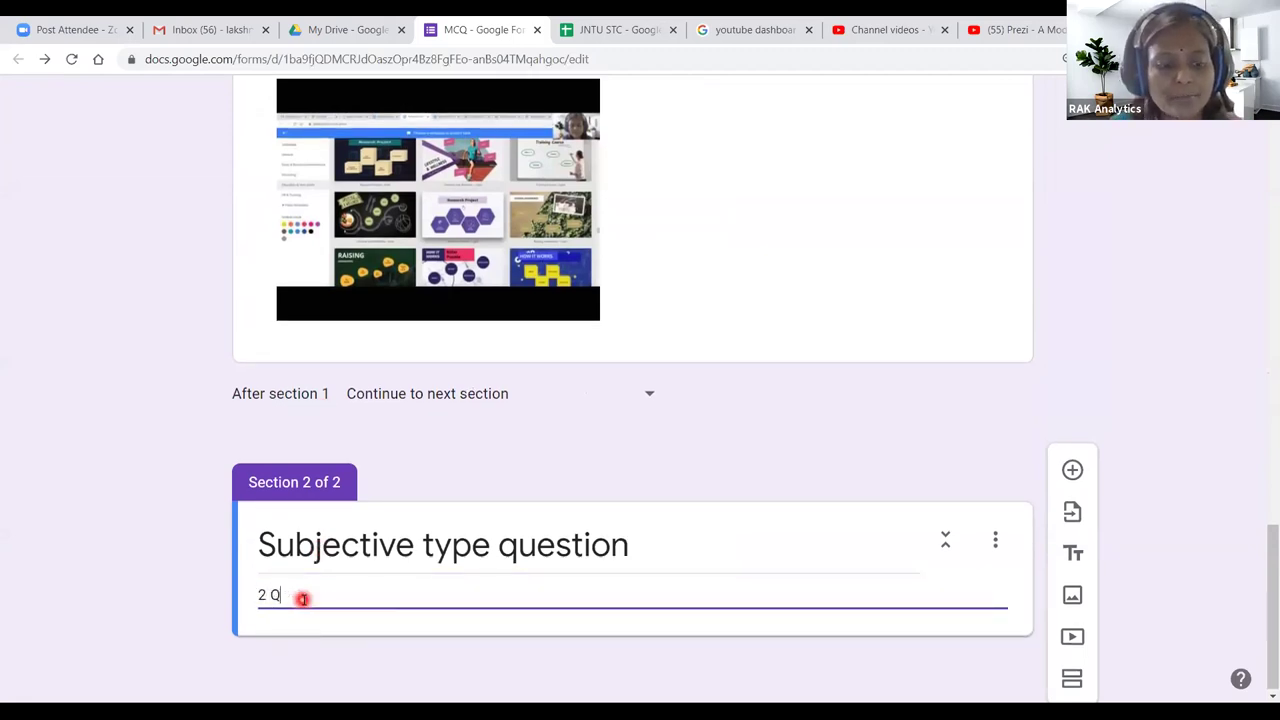
pyautogui.write('uestions')
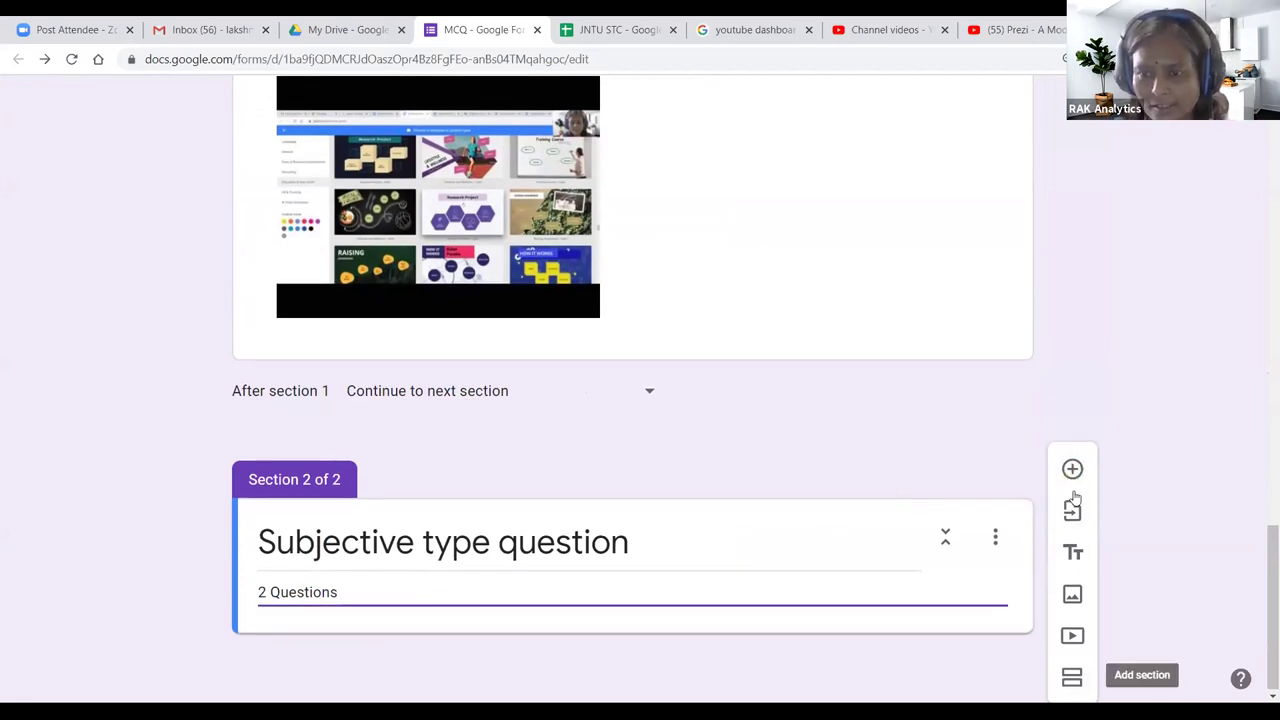
# Step: Add a question to the "Subjective type question" section reading "How do you use ICT in your TLP? Brief"
pyautogui.click(1073, 470)
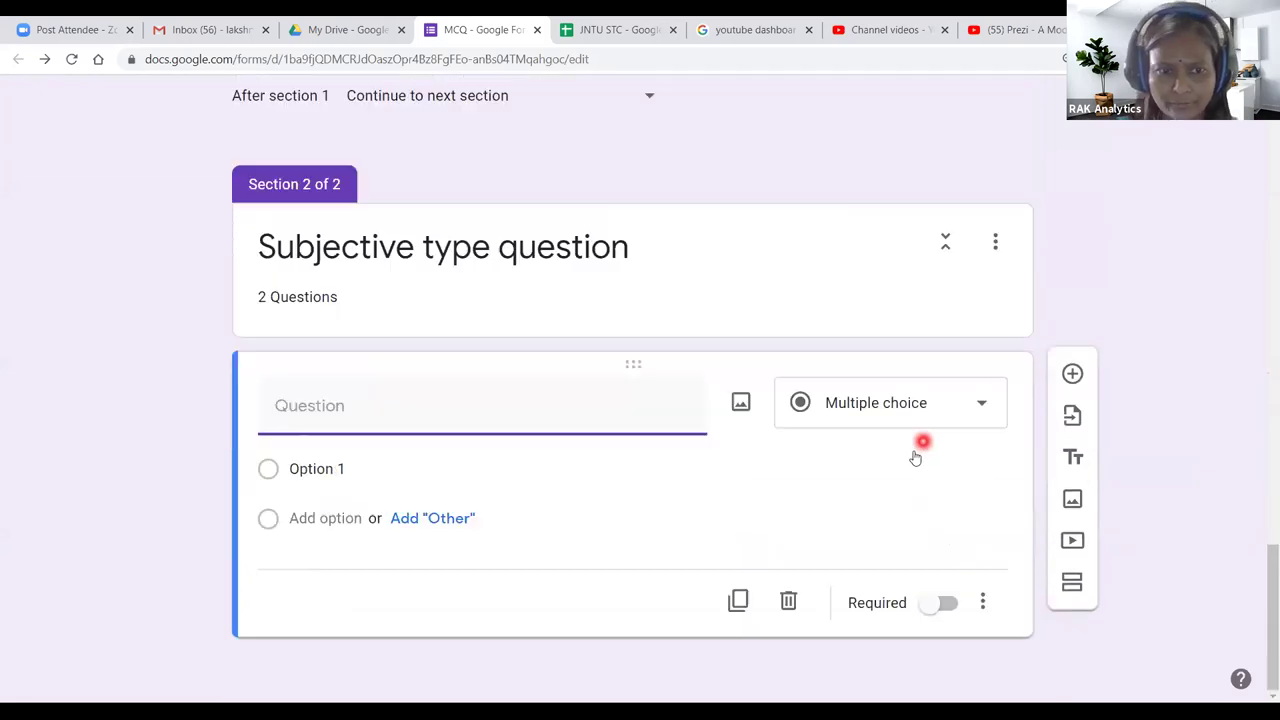
pyautogui.write('H')
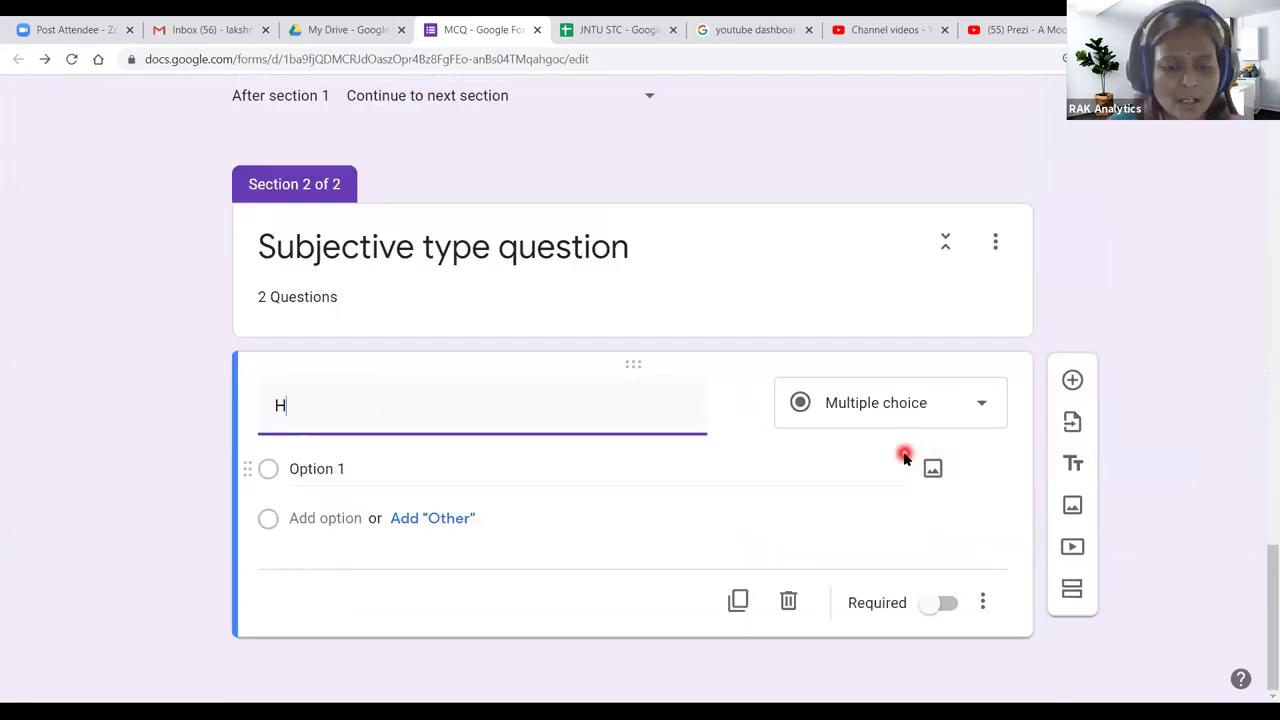
pyautogui.write('ow do you')
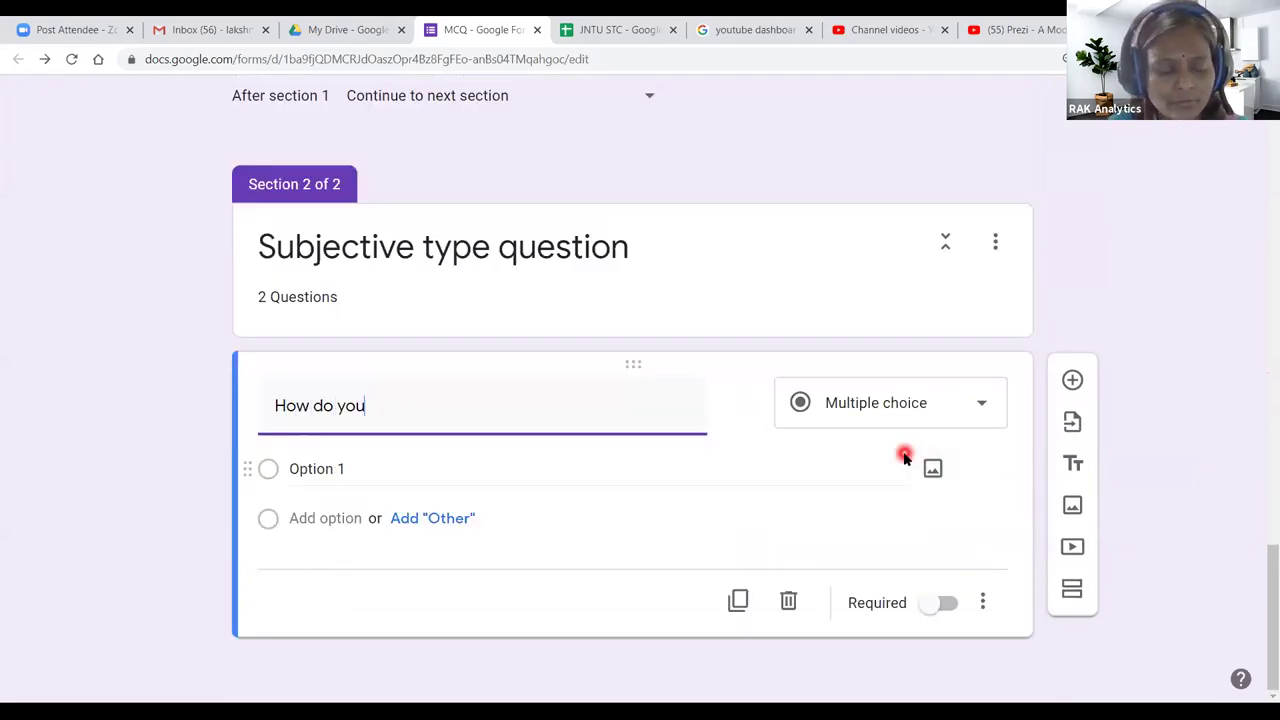
pyautogui.write(' use ')
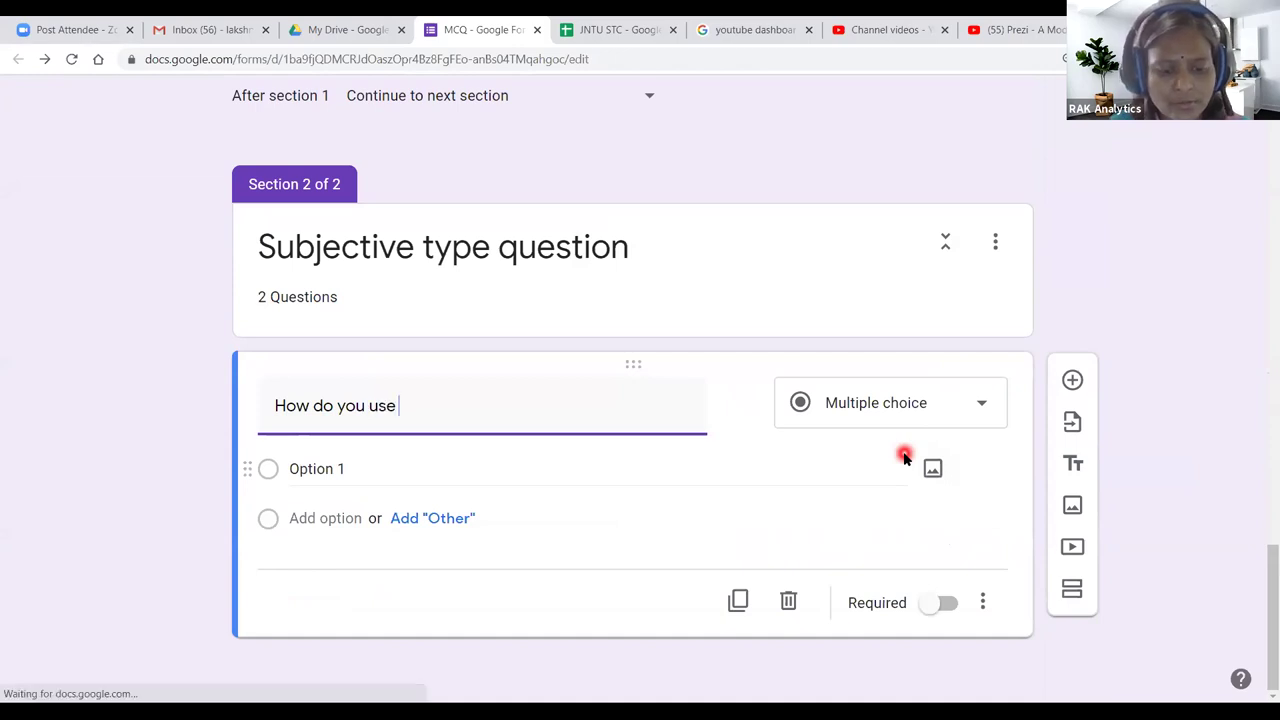
pyautogui.write('ICT in your TLP? Brief')
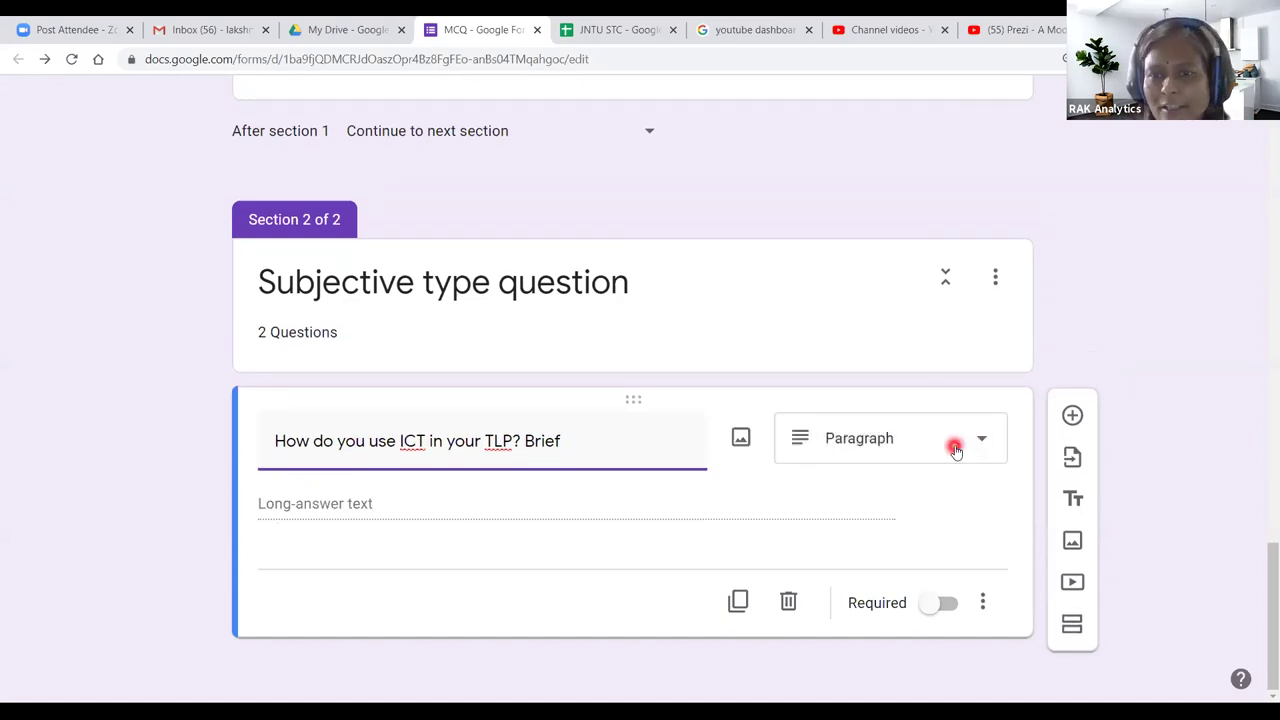
# Step: Set the ICT question's answer type to Paragraph and make it required
pyautogui.click(948, 444)
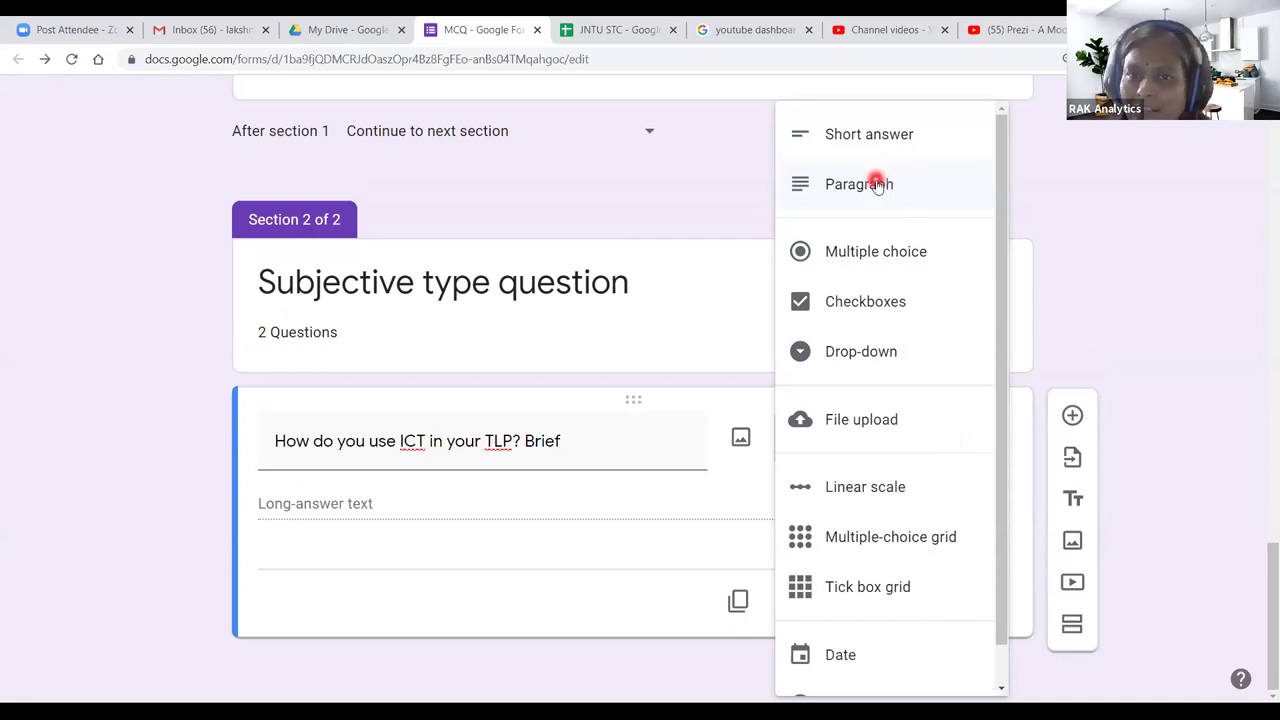
pyautogui.click(878, 178)
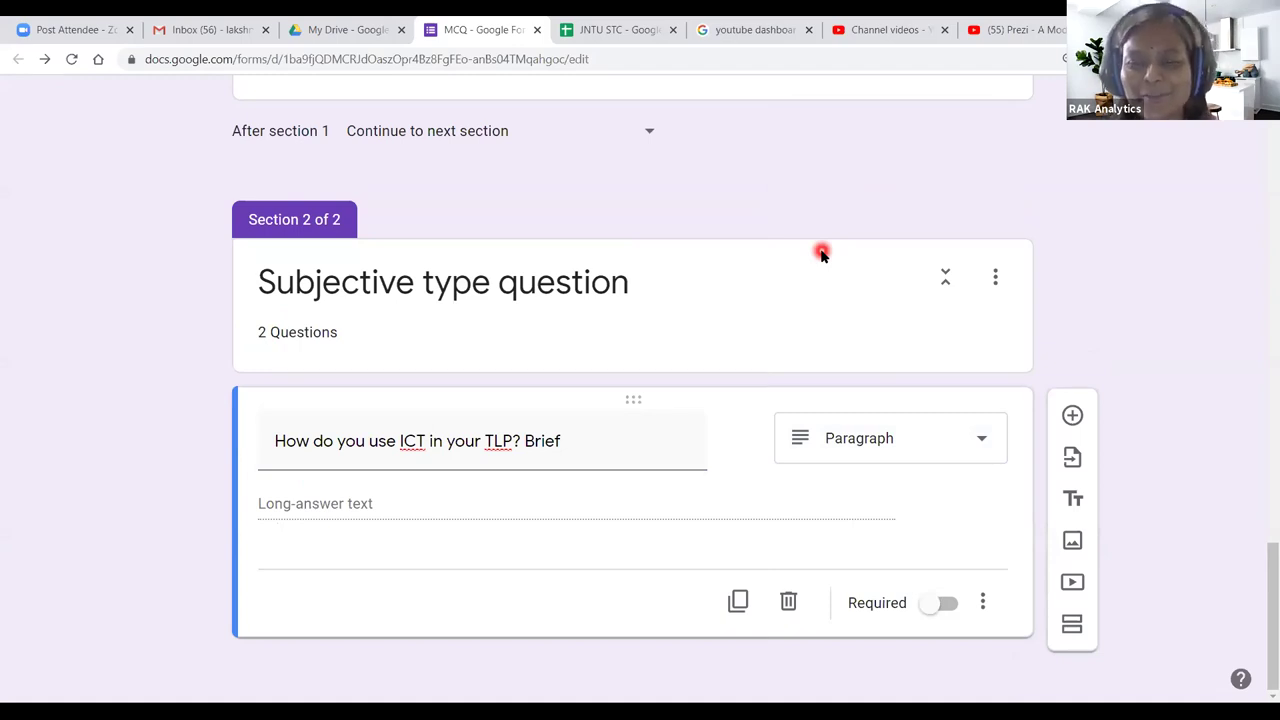
pyautogui.click(944, 606)
pyautogui.click(409, 371)
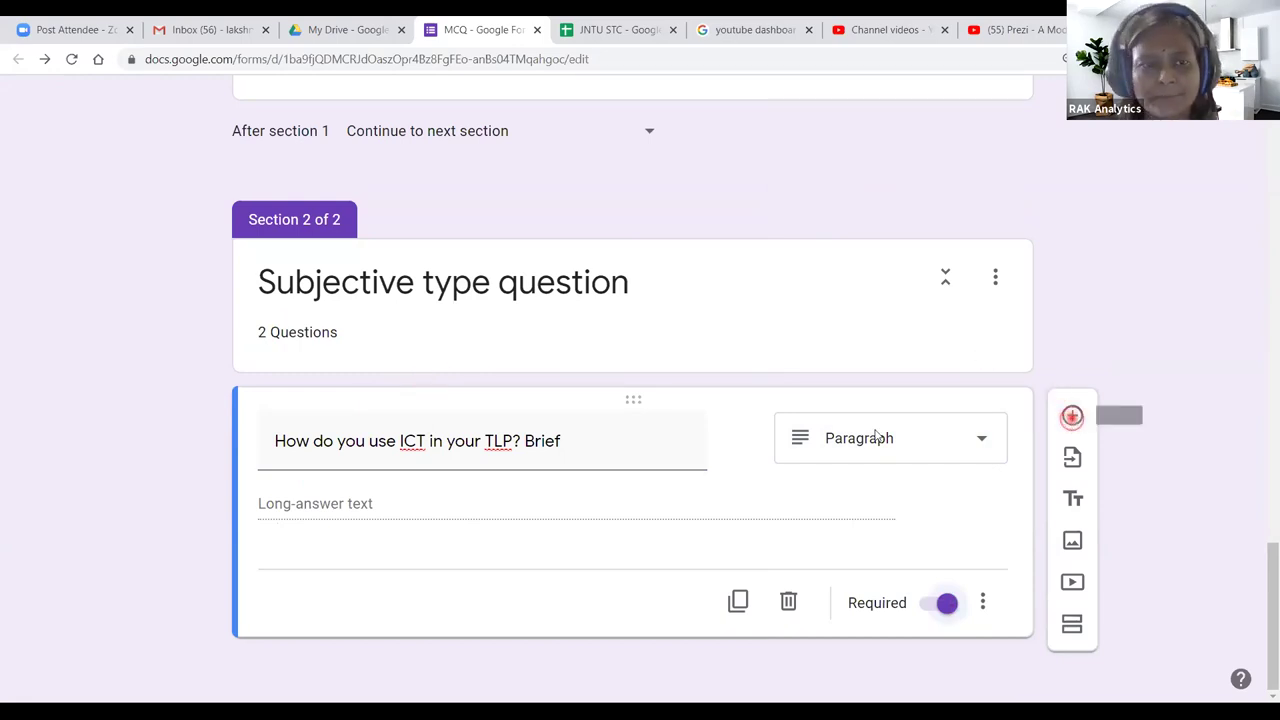
# Step: Add a second question to the subjective section reading "Do you feel useful about this workshop? How?"
pyautogui.click(1072, 415)
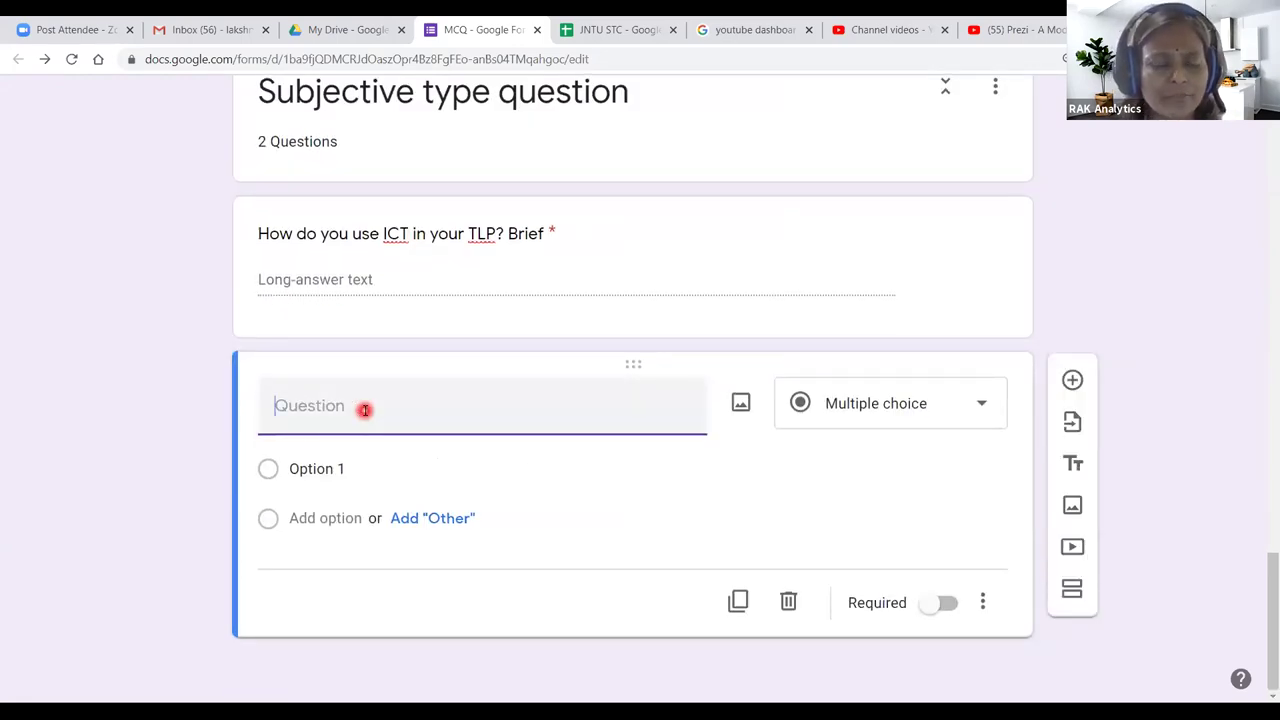
pyautogui.write('How ')
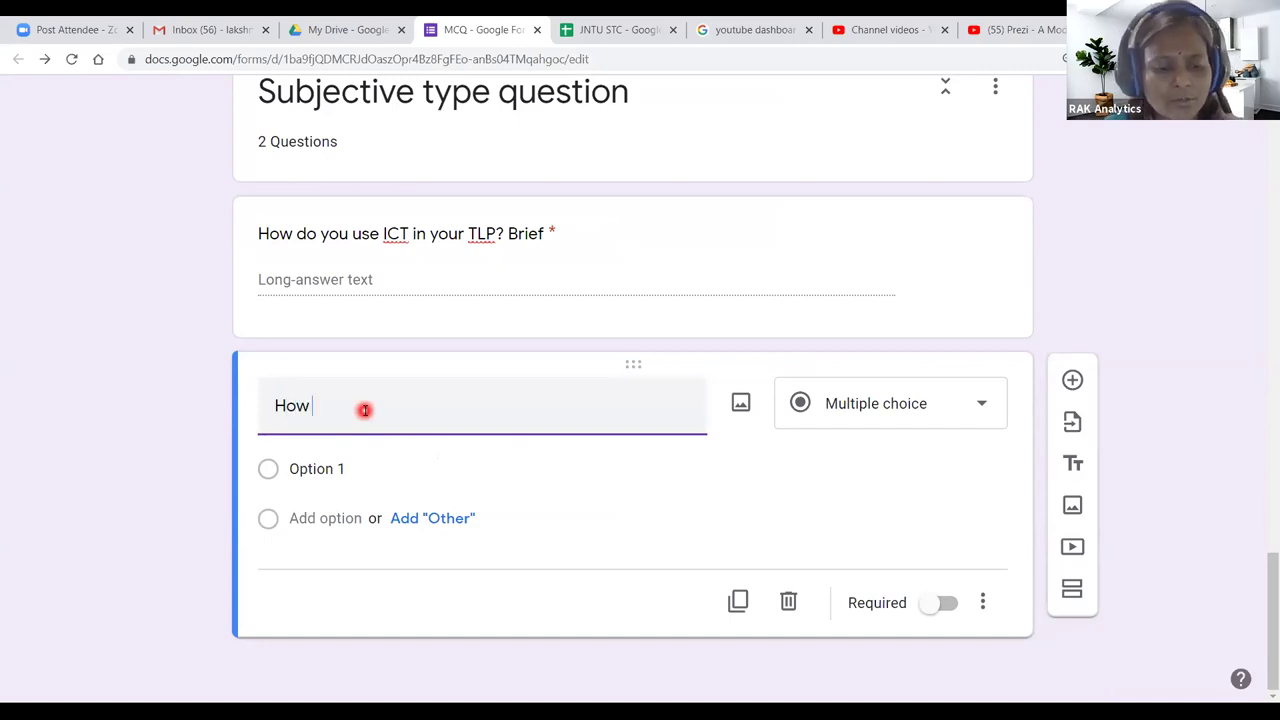
pyautogui.write('do')
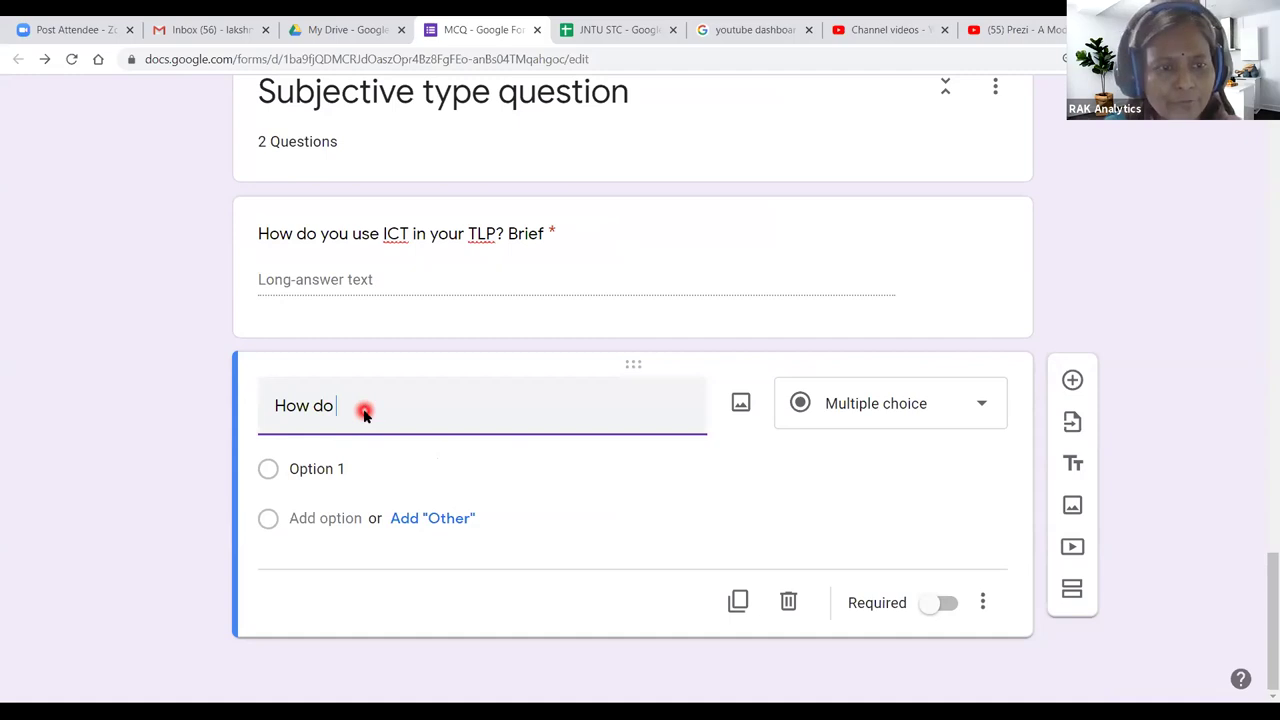
pyautogui.press('BackSpace')
pyautogui.press('BackSpace')
pyautogui.press('BackSpace')
pyautogui.press('BackSpace')
pyautogui.press('BackSpace')
pyautogui.write('Do')
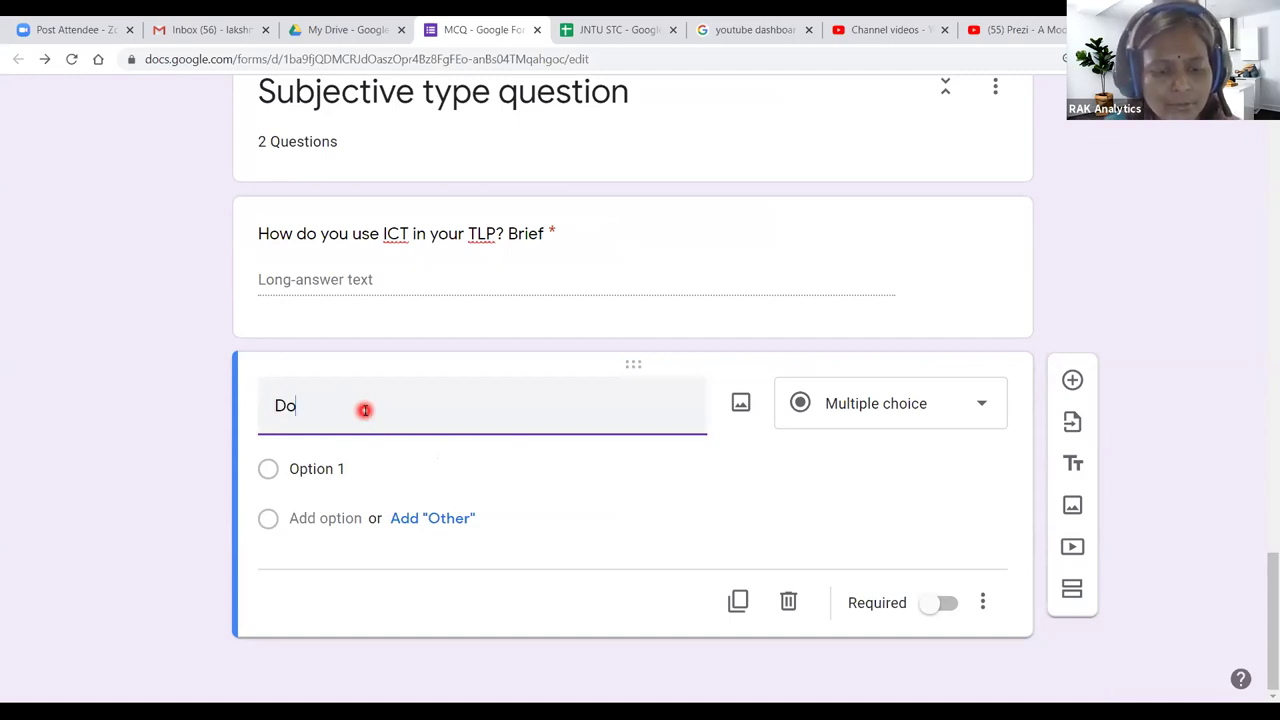
pyautogui.write(' you feel useful about this workshop? How?')
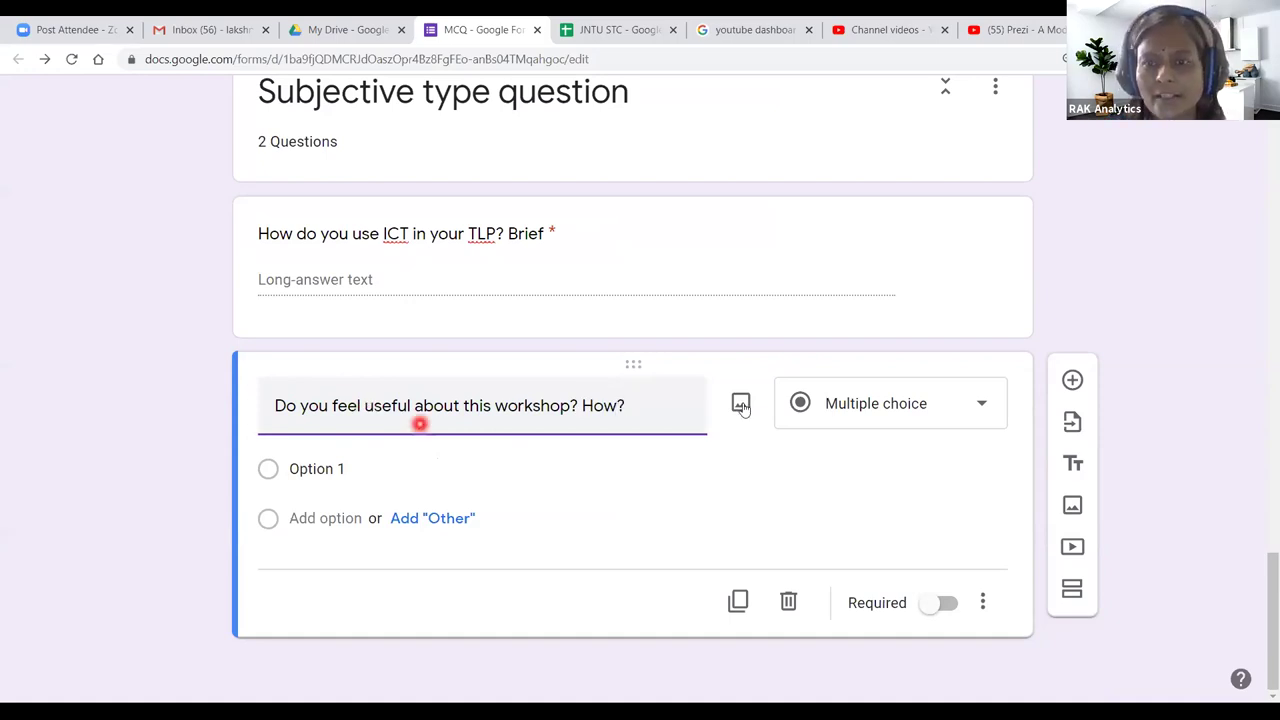
# Step: Set the workshop question's answer type to Paragraph and make it required
pyautogui.click(889, 414)
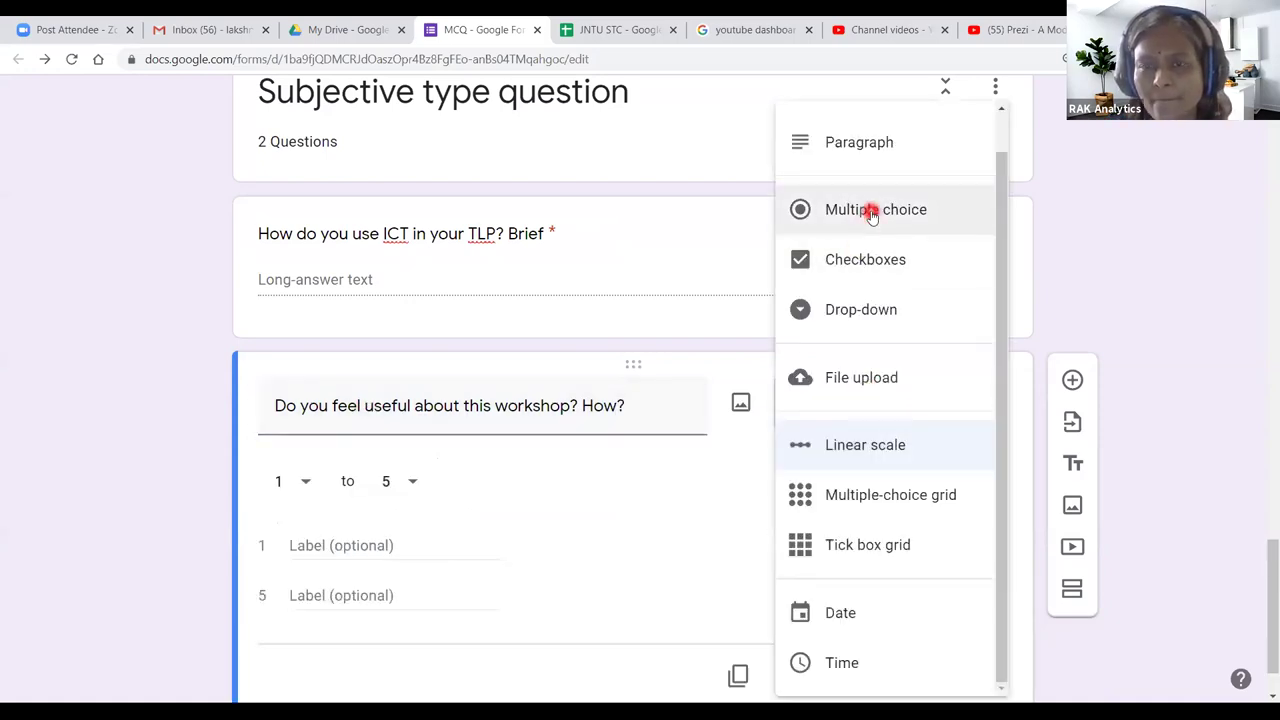
pyautogui.click(871, 162)
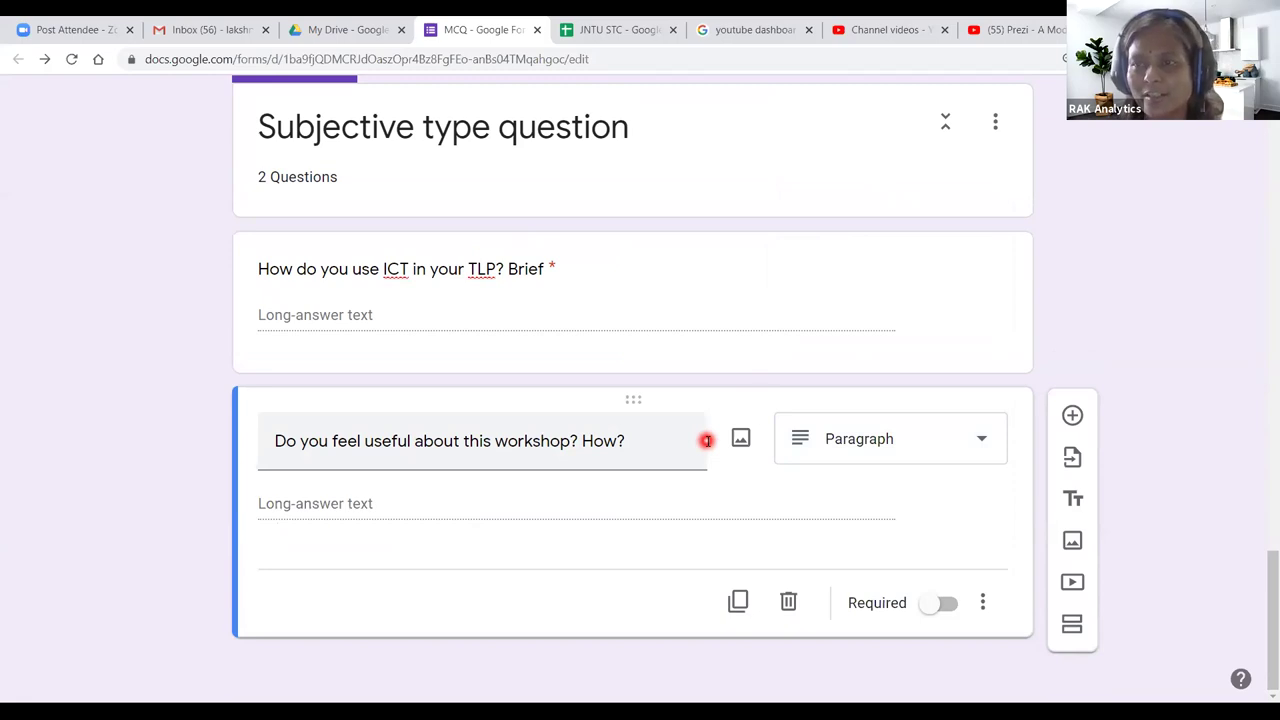
pyautogui.click(944, 603)
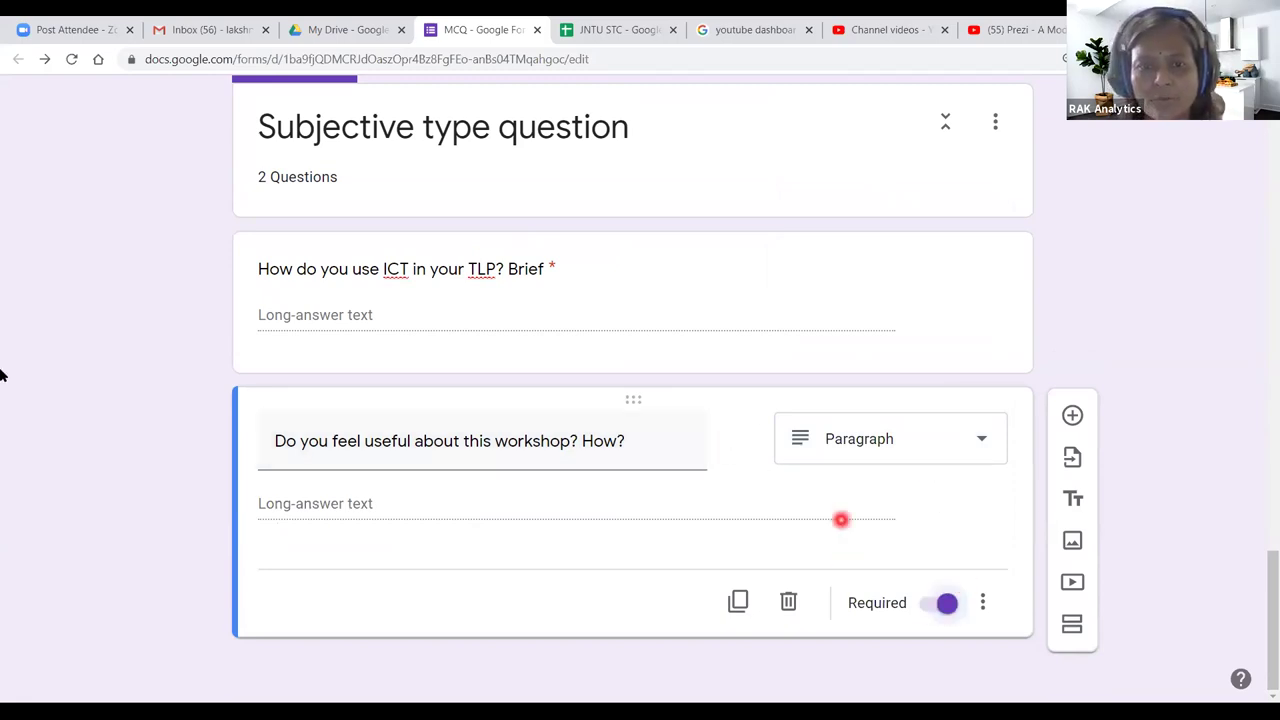
# Step: Turn on shuffled option order for the "Which are 4 wheeler?" checkbox question in section 1
pyautogui.scroll(5, 946, 426)
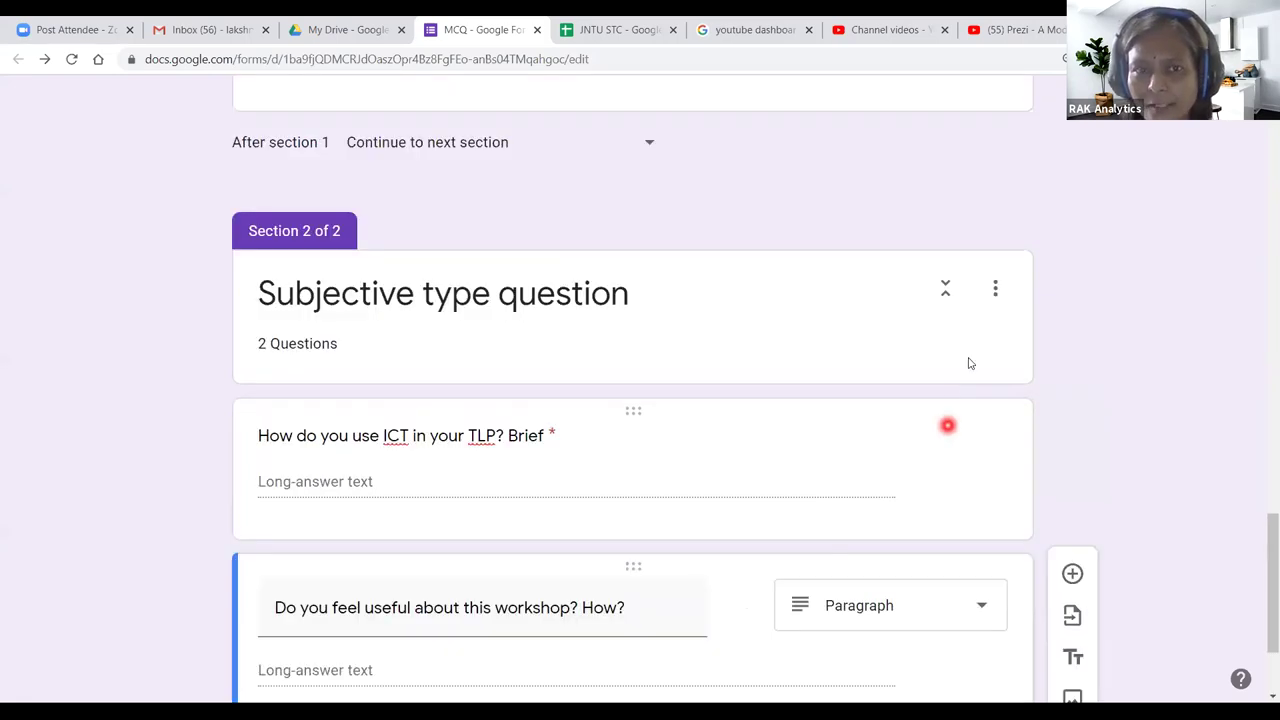
pyautogui.scroll(3, 917, 371)
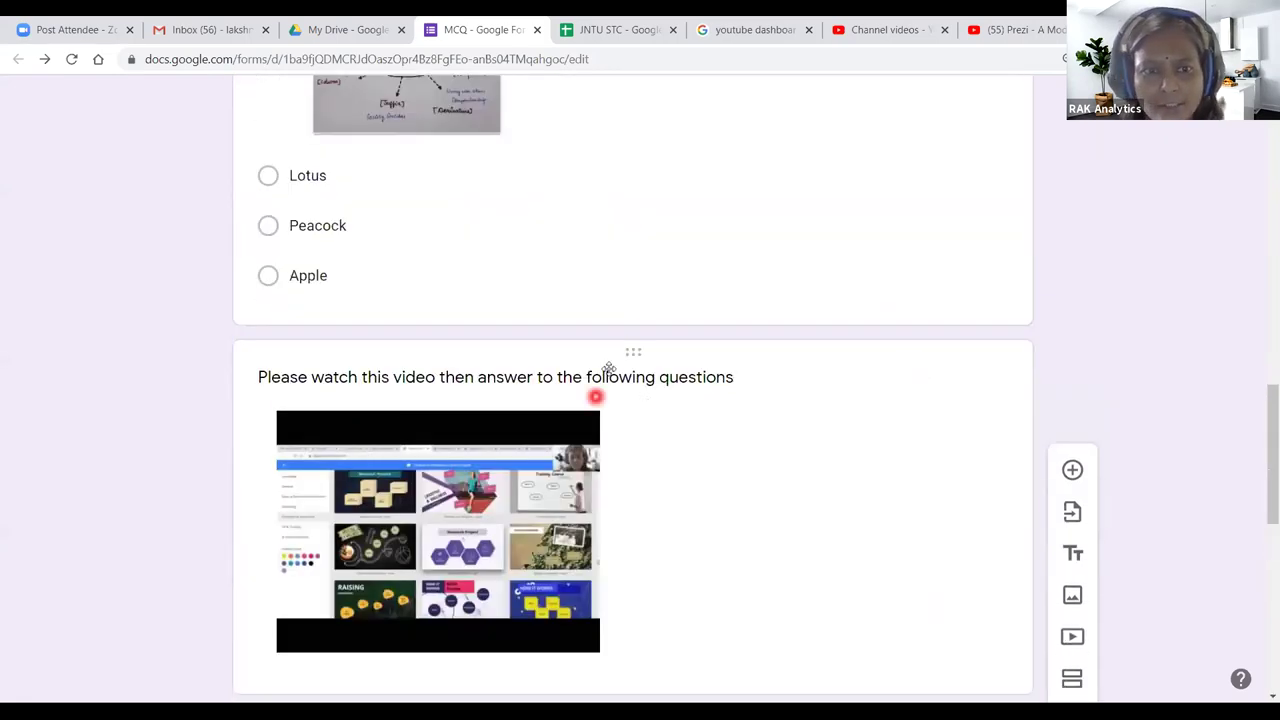
pyautogui.scroll(1, 609, 360)
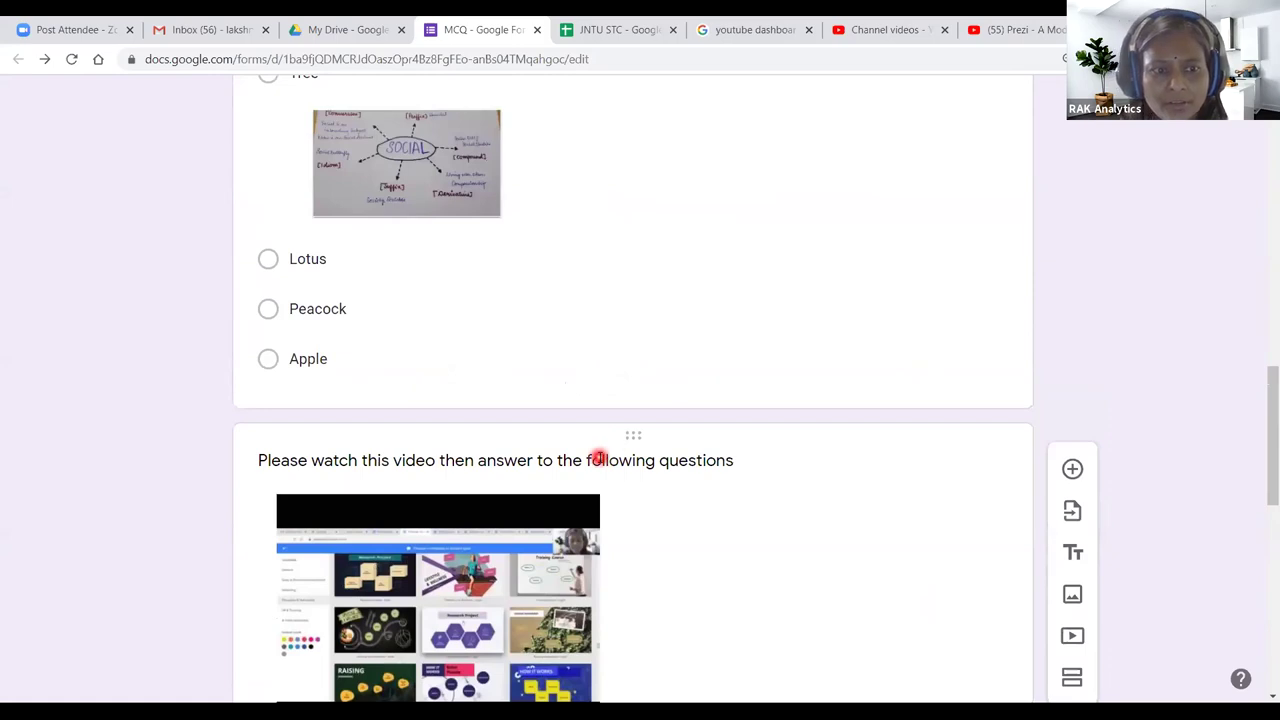
pyautogui.scroll(-1, 600, 423)
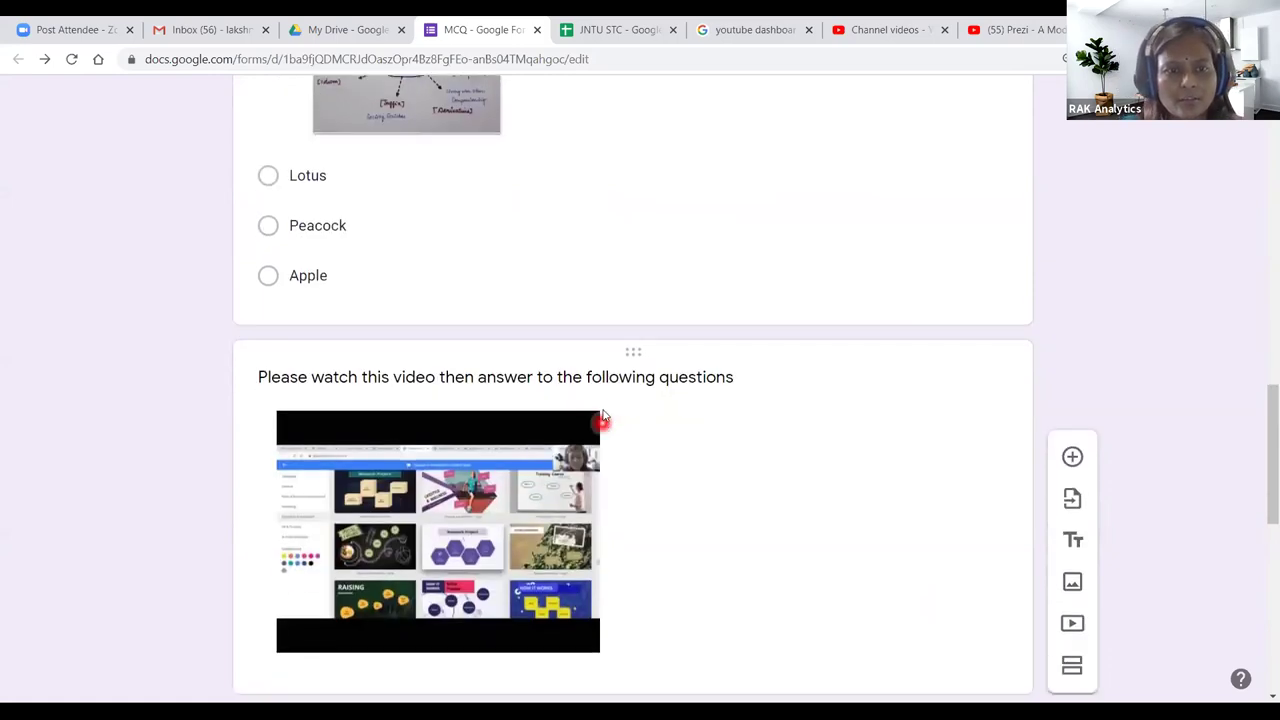
pyautogui.scroll(3, 640, 380)
pyautogui.scroll(8, 664, 364)
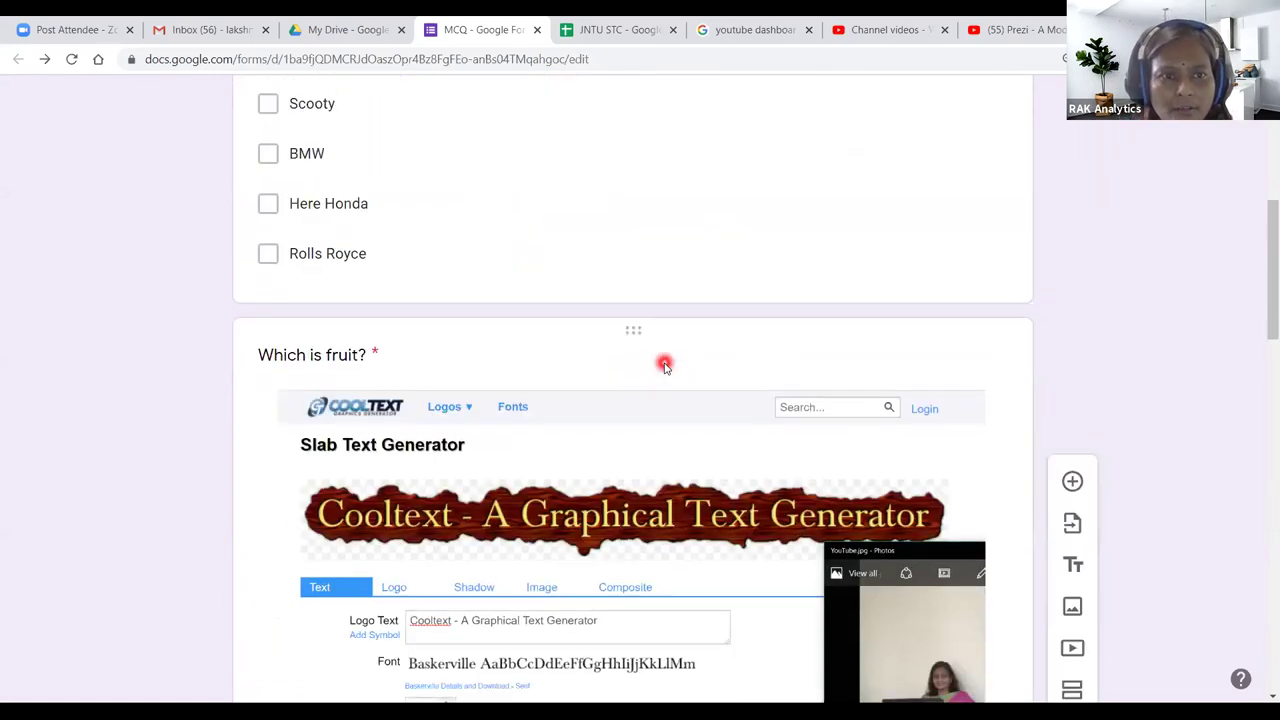
pyautogui.click(389, 228)
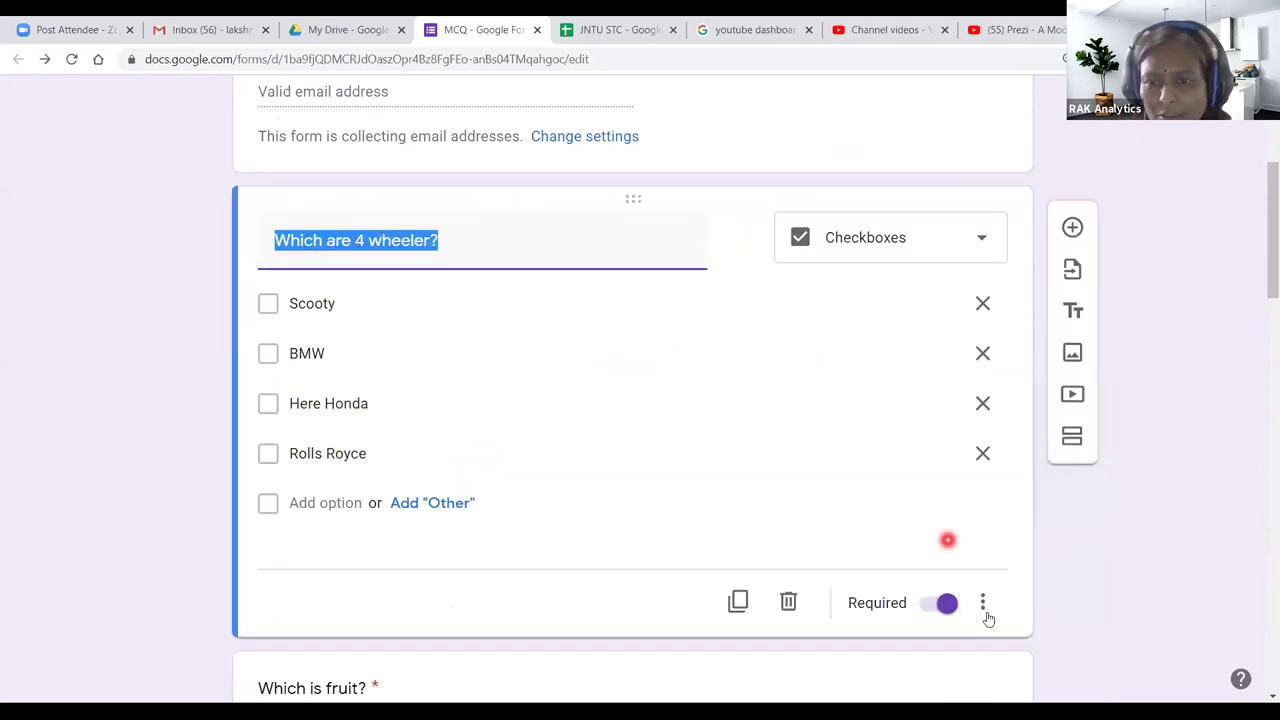
pyautogui.click(984, 605)
pyautogui.click(1050, 654)
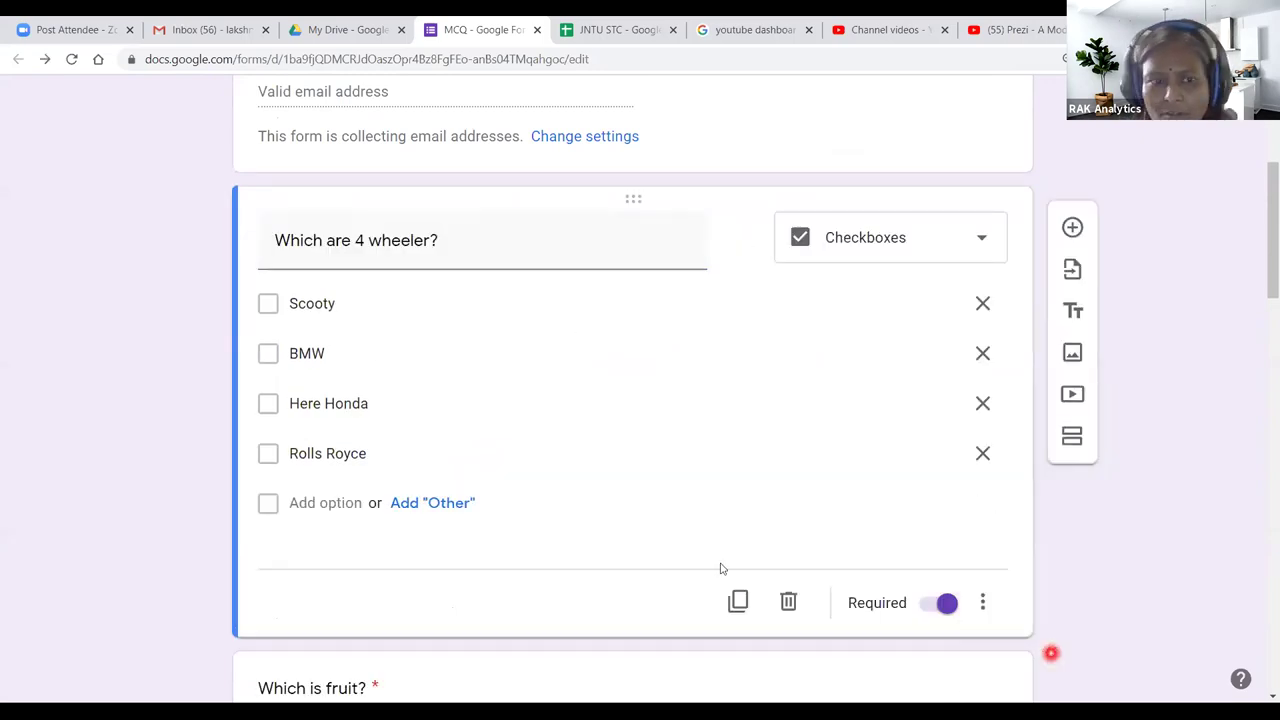
# Step: Turn on shuffled option order for the "Which is fruit?" multiple-choice question
pyautogui.scroll(-3, 519, 547)
pyautogui.click(331, 437)
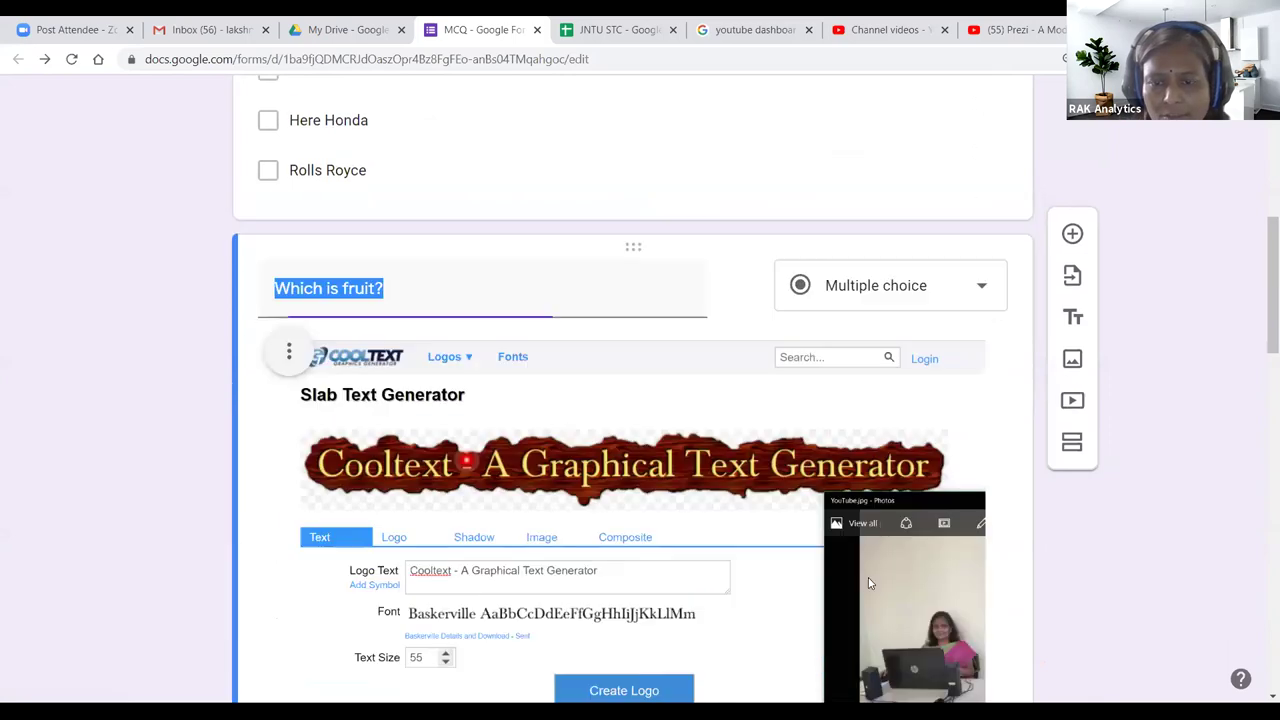
pyautogui.scroll(-3, 868, 577)
pyautogui.scroll(3, 771, 430)
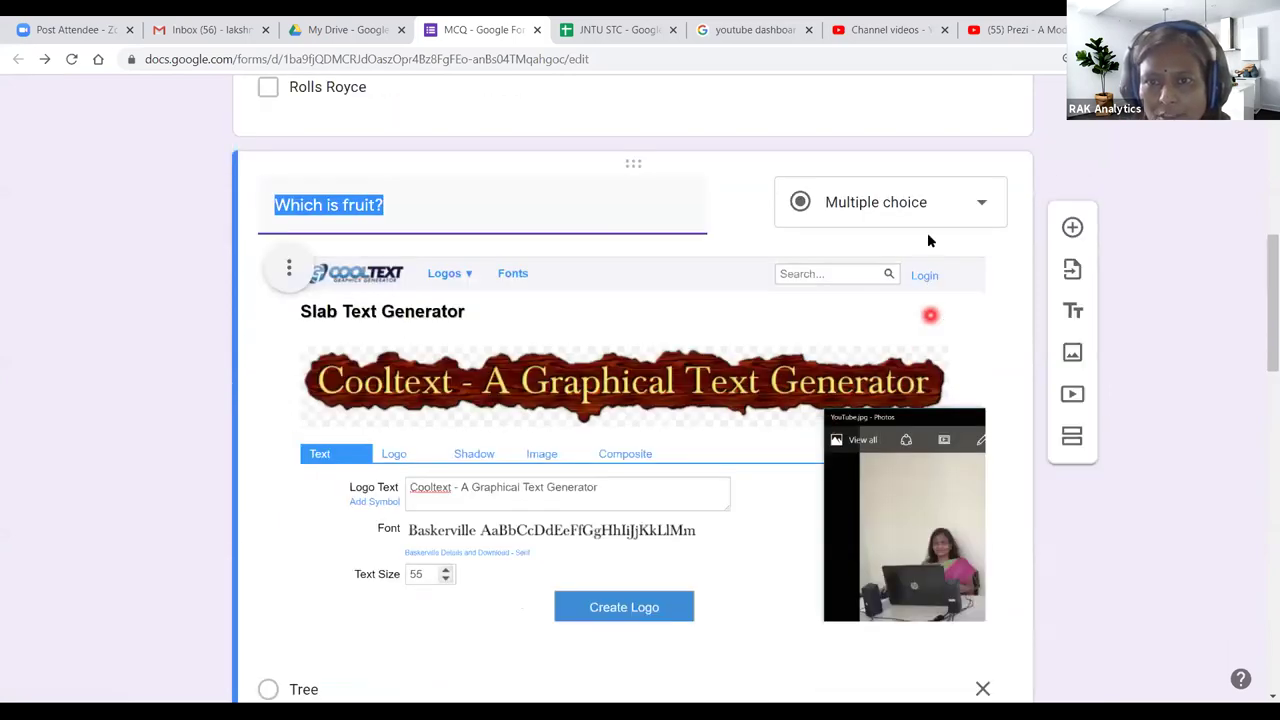
pyautogui.scroll(-3, 715, 474)
pyautogui.scroll(-4, 715, 474)
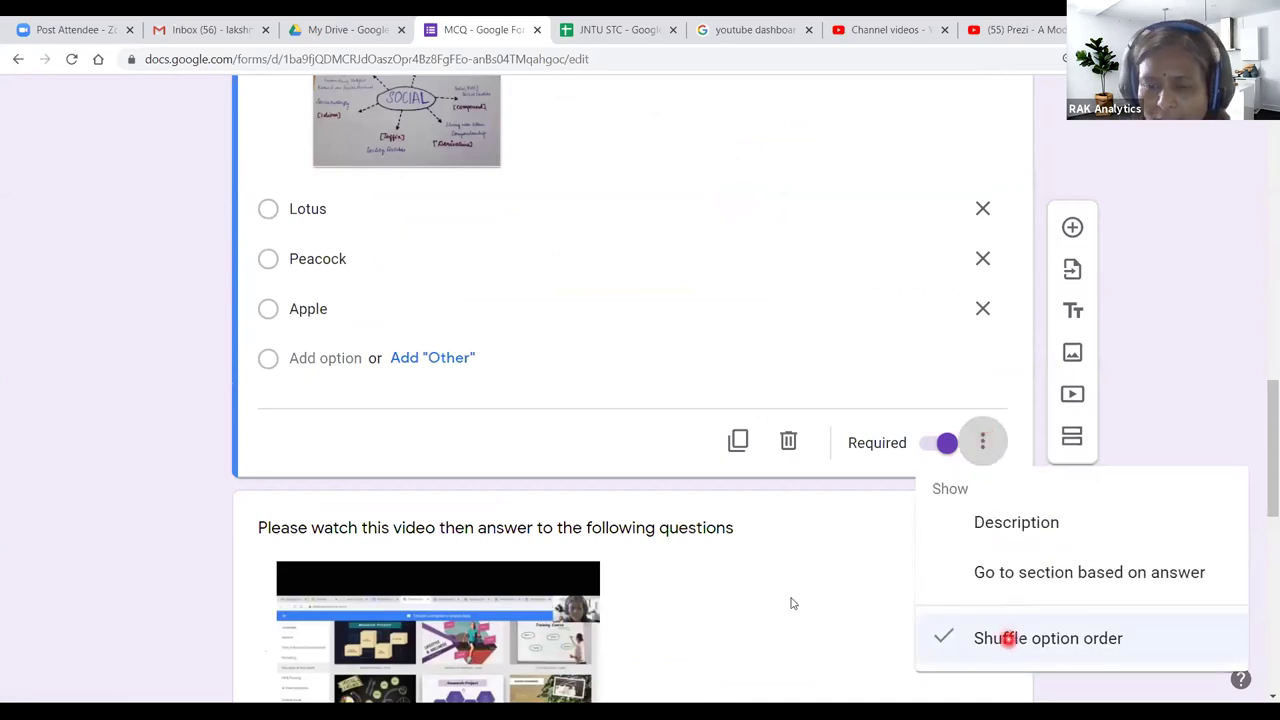
# Step: Add a third section after the workshop question at the end of section 2
pyautogui.scroll(-8, 760, 551)
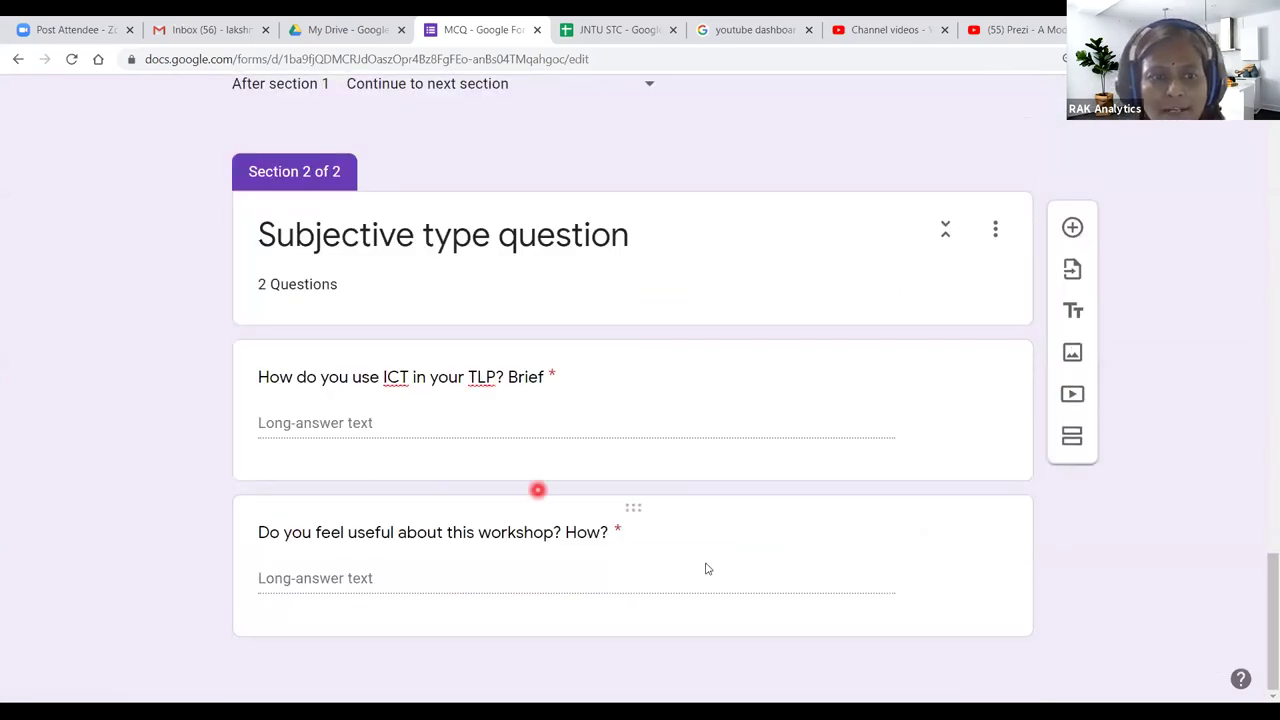
pyautogui.scroll(8, 1068, 440)
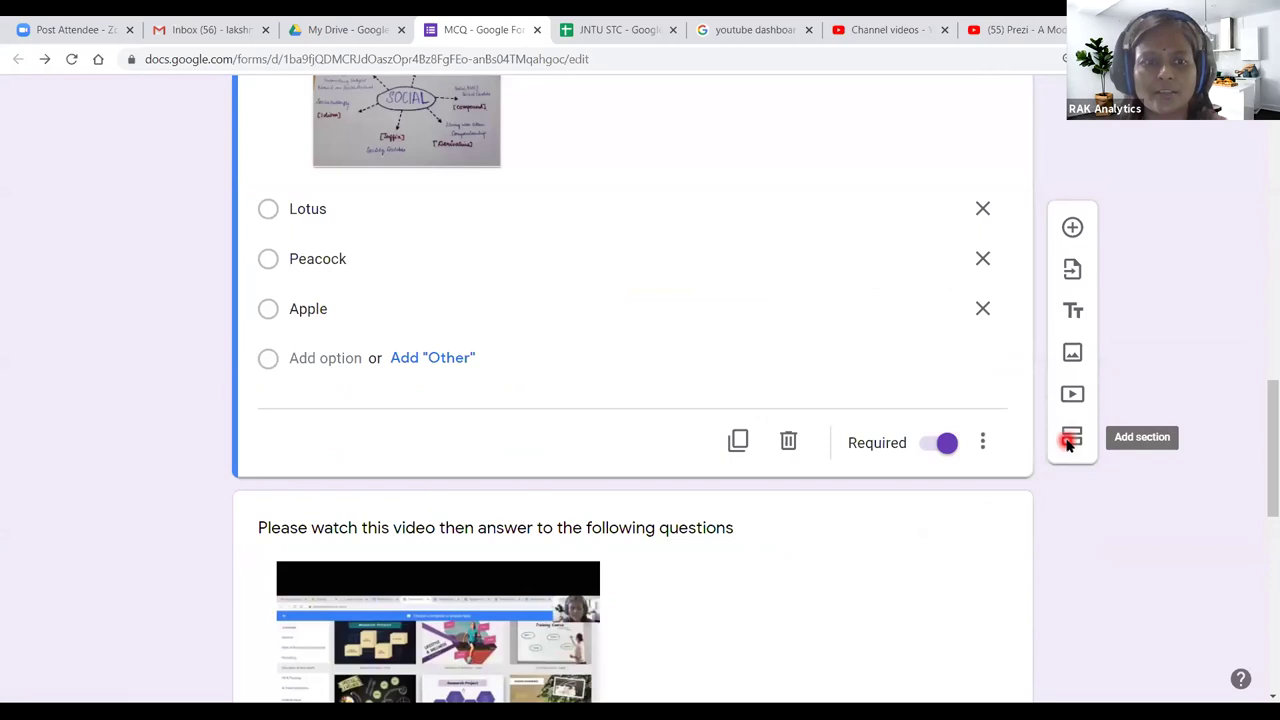
pyautogui.scroll(-3, 657, 497)
pyautogui.scroll(-4, 657, 497)
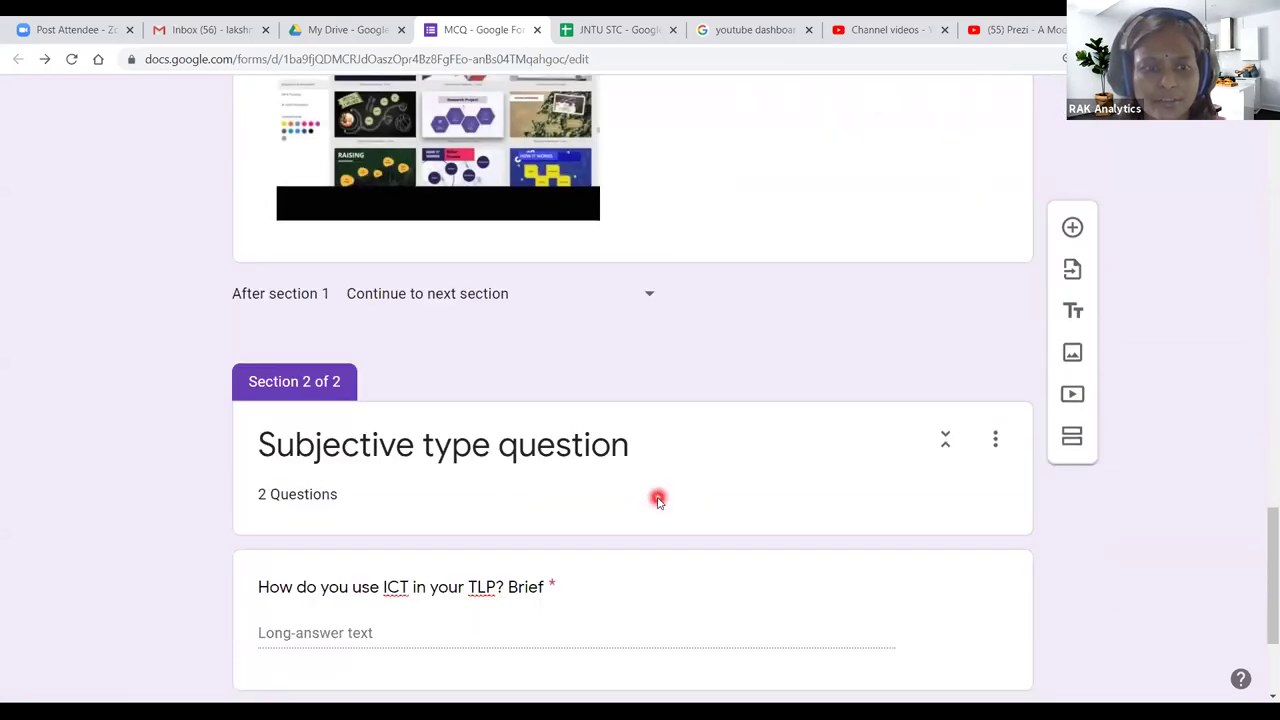
pyautogui.scroll(1, 657, 497)
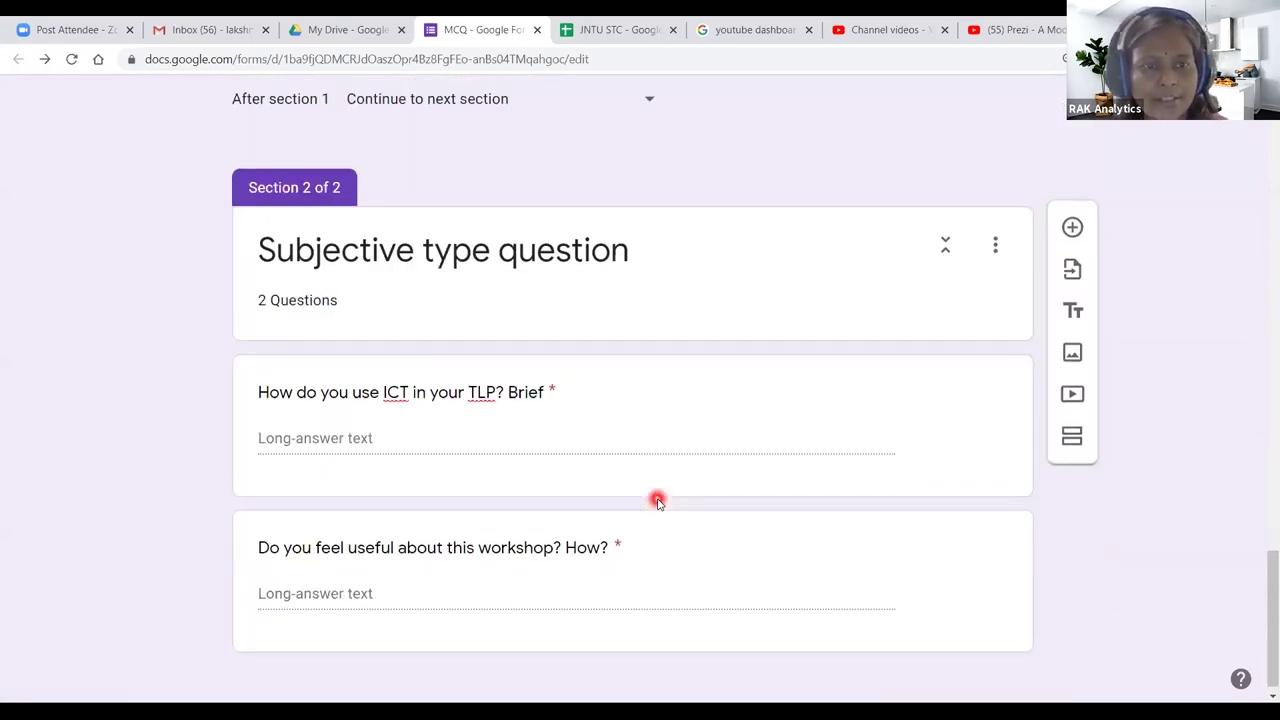
pyautogui.click(357, 545)
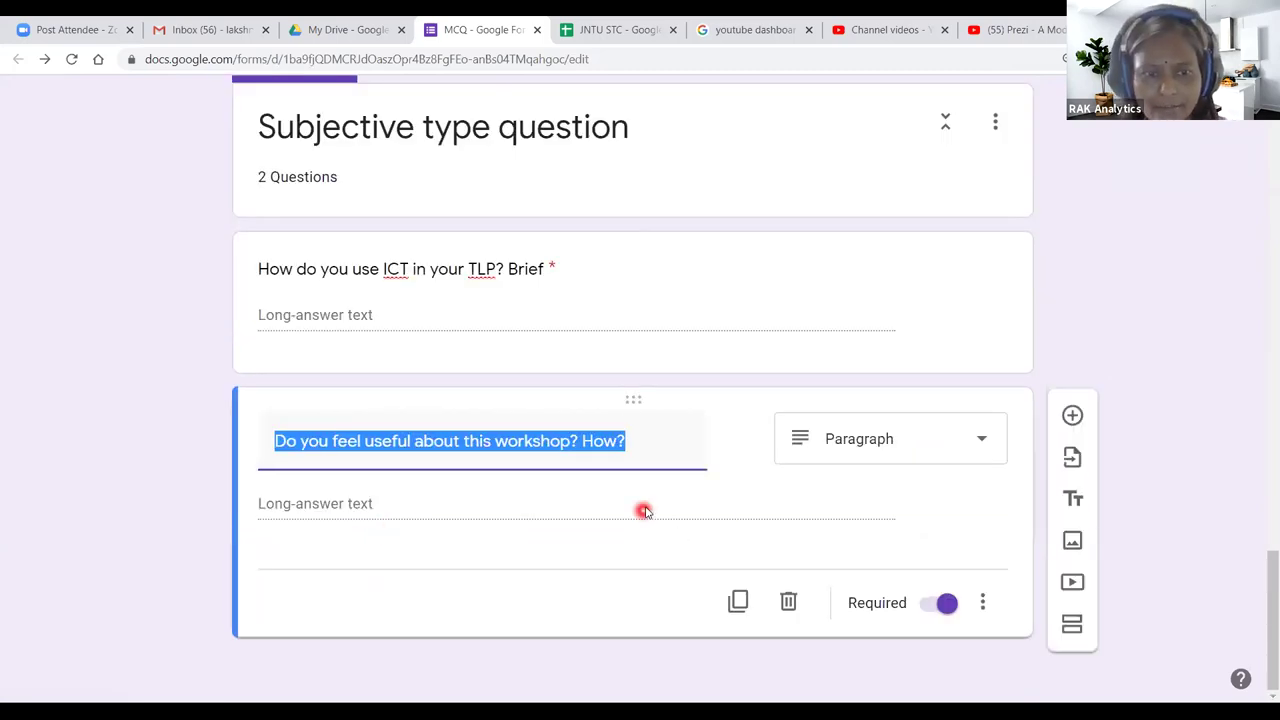
pyautogui.click(1072, 623)
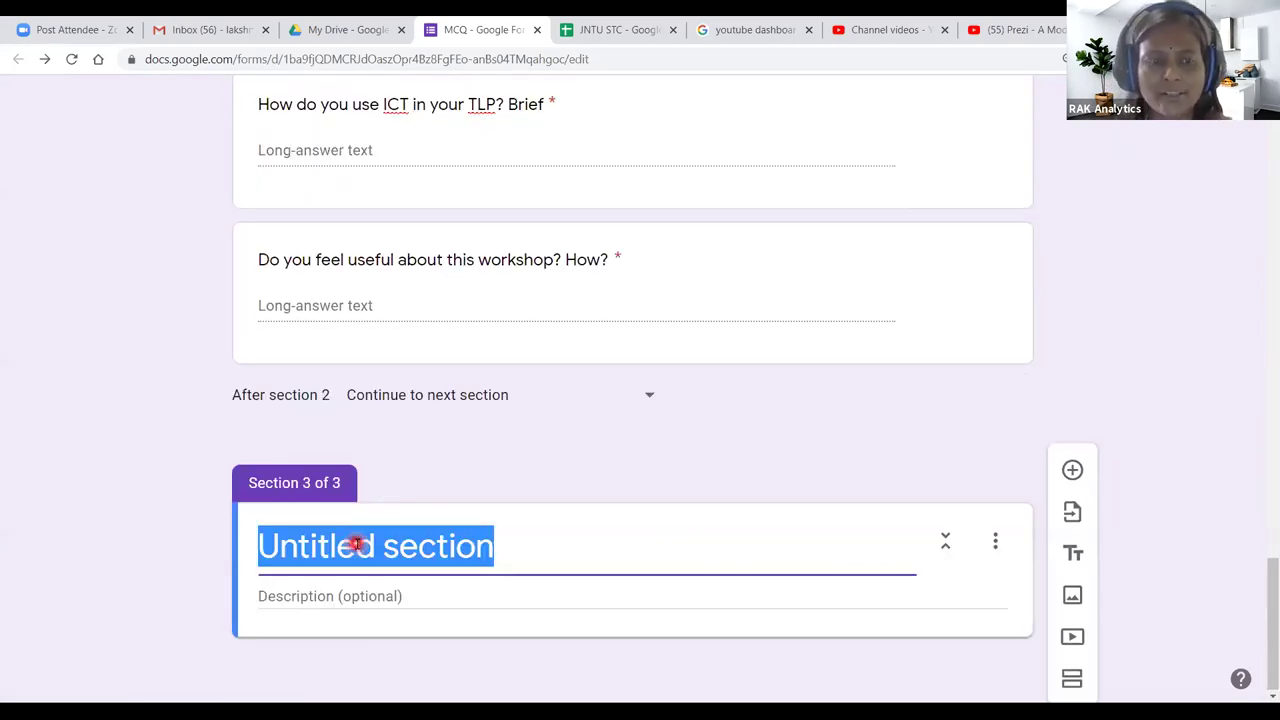
# Step: Title the third section "File upload", correcting the misspelled word with the spelling suggestion
pyautogui.write('FIle upload')
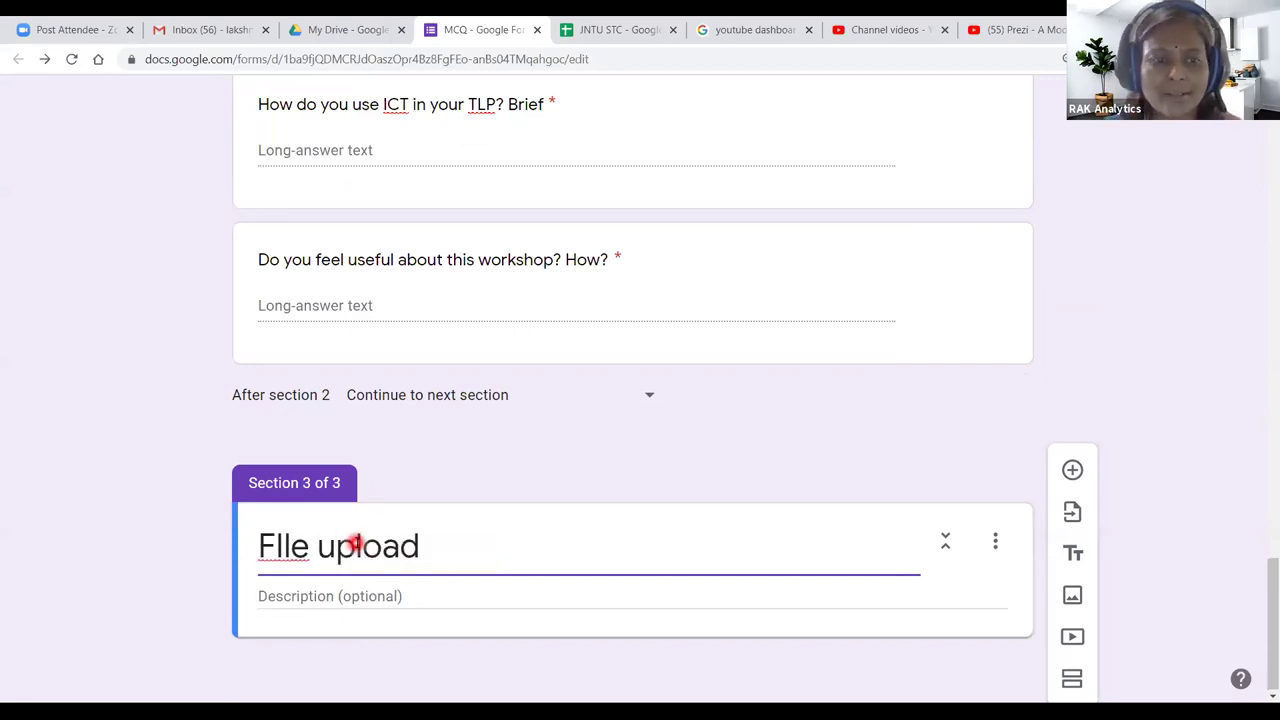
pyautogui.rightClick(270, 540)
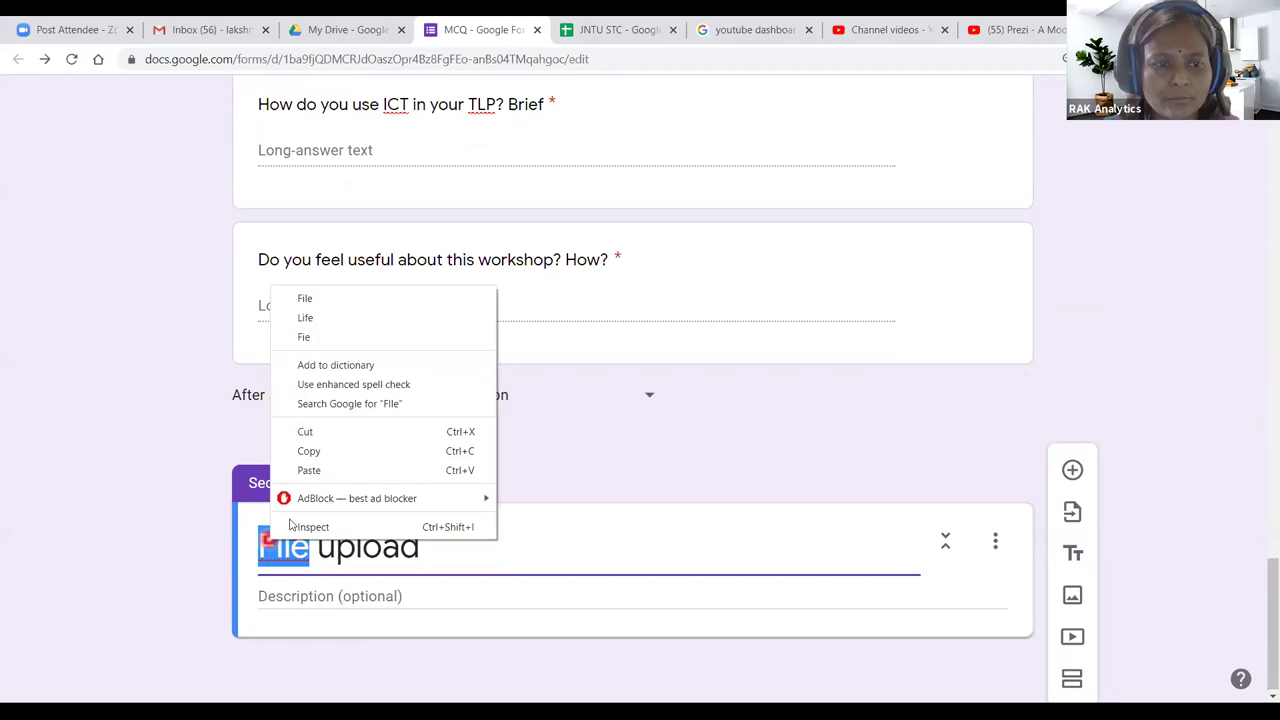
pyautogui.click(349, 300)
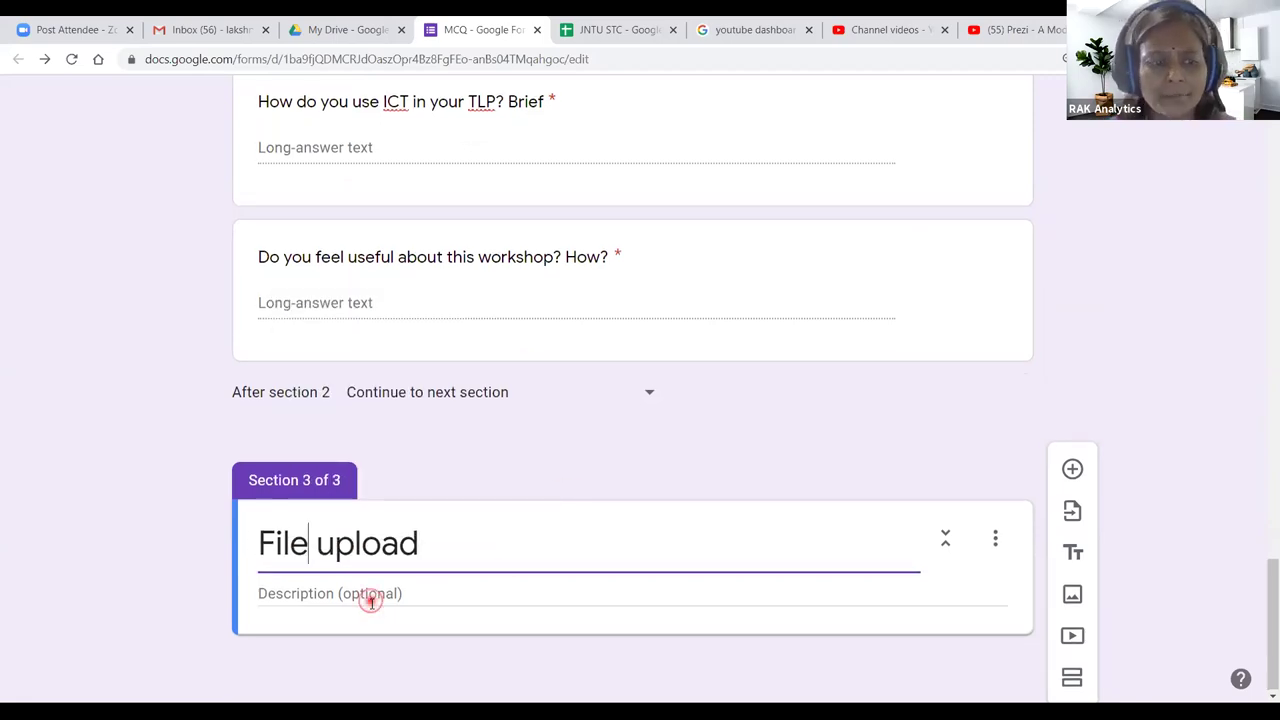
# Step: Describe the "File upload" section as "Assignment" and add a new question to it
pyautogui.click(370, 604)
pyautogui.write('Assignment')
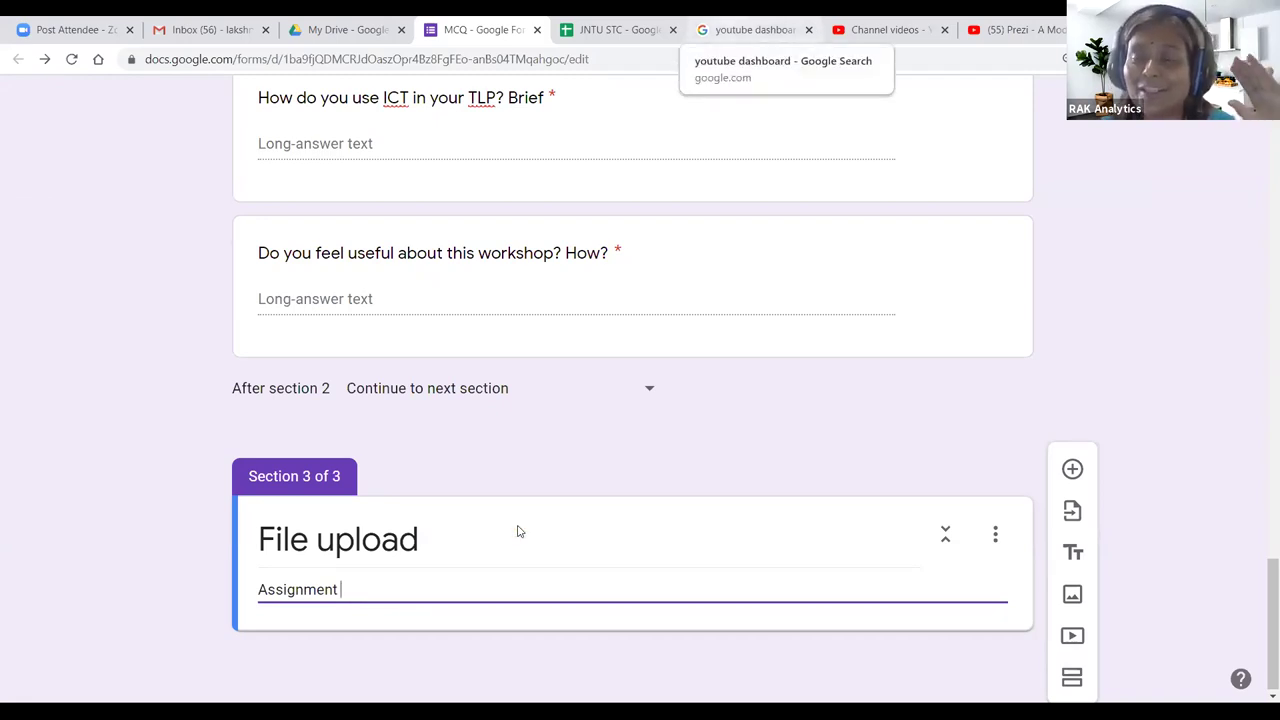
pyautogui.click(1073, 470)
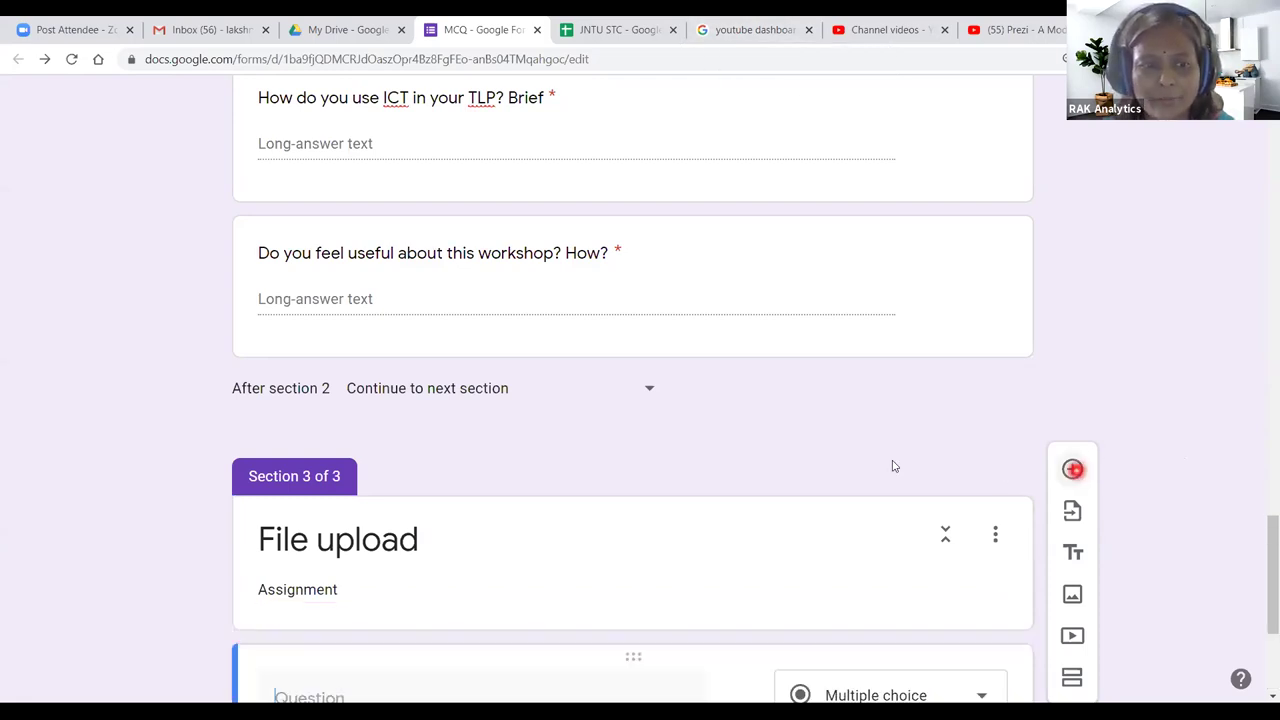
pyautogui.click(399, 415)
pyautogui.write('Ask the')
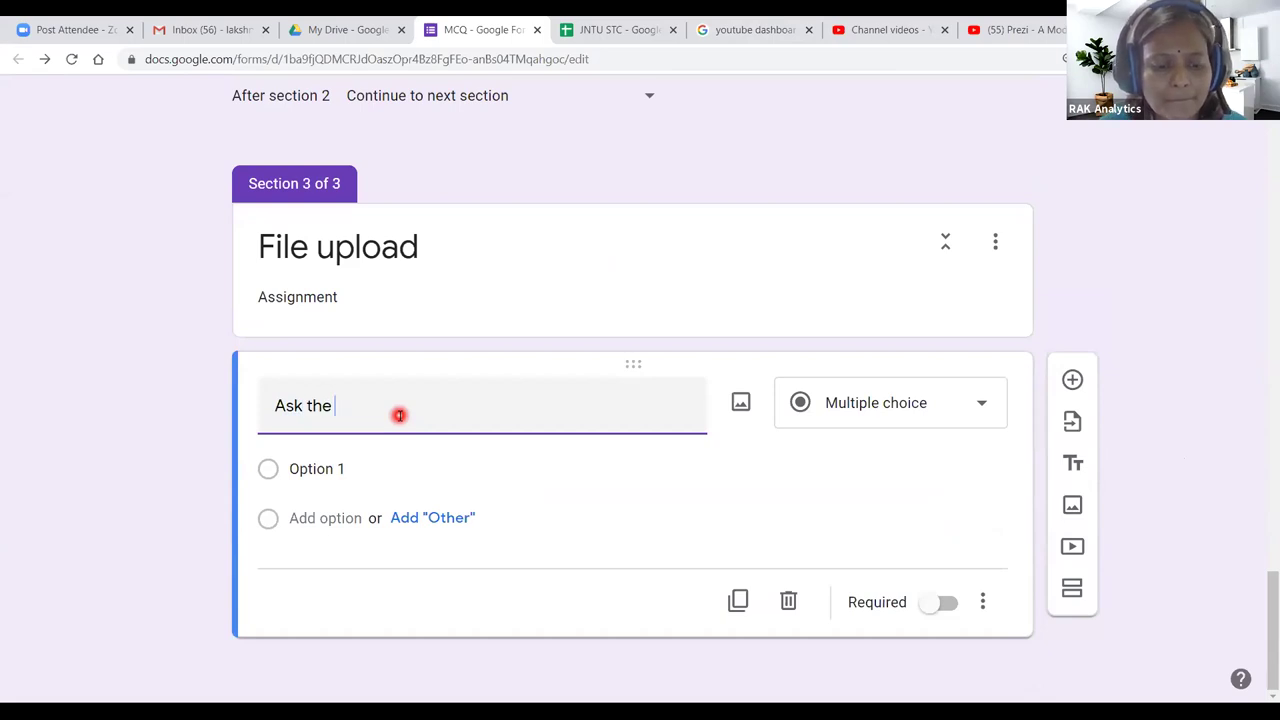
pyautogui.write(' to upload')
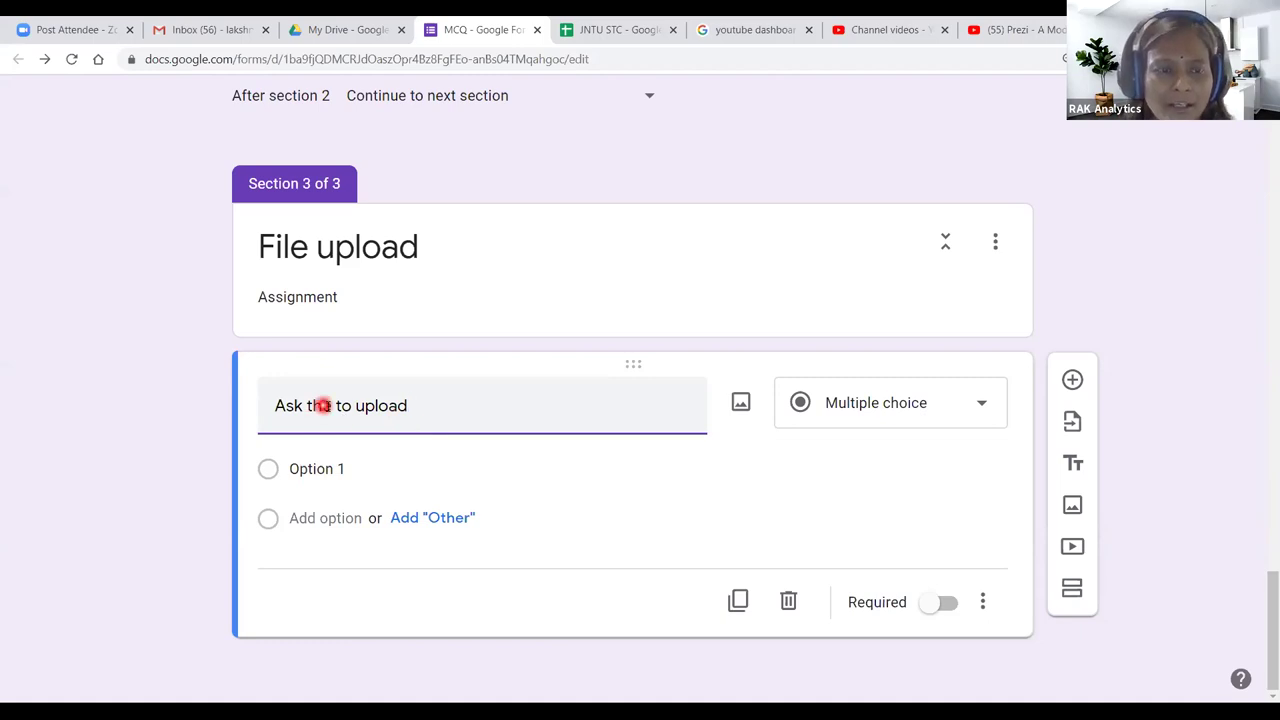
pyautogui.moveTo(281, 405); pyautogui.dragTo(417, 404)
pyautogui.press('BackSpace')
pyautogui.press('BackSpace')
# Step: Enter "Upload your assignment 1" as the question text, correcting the misspelled word with the spelling suggestion
pyautogui.write('Up')
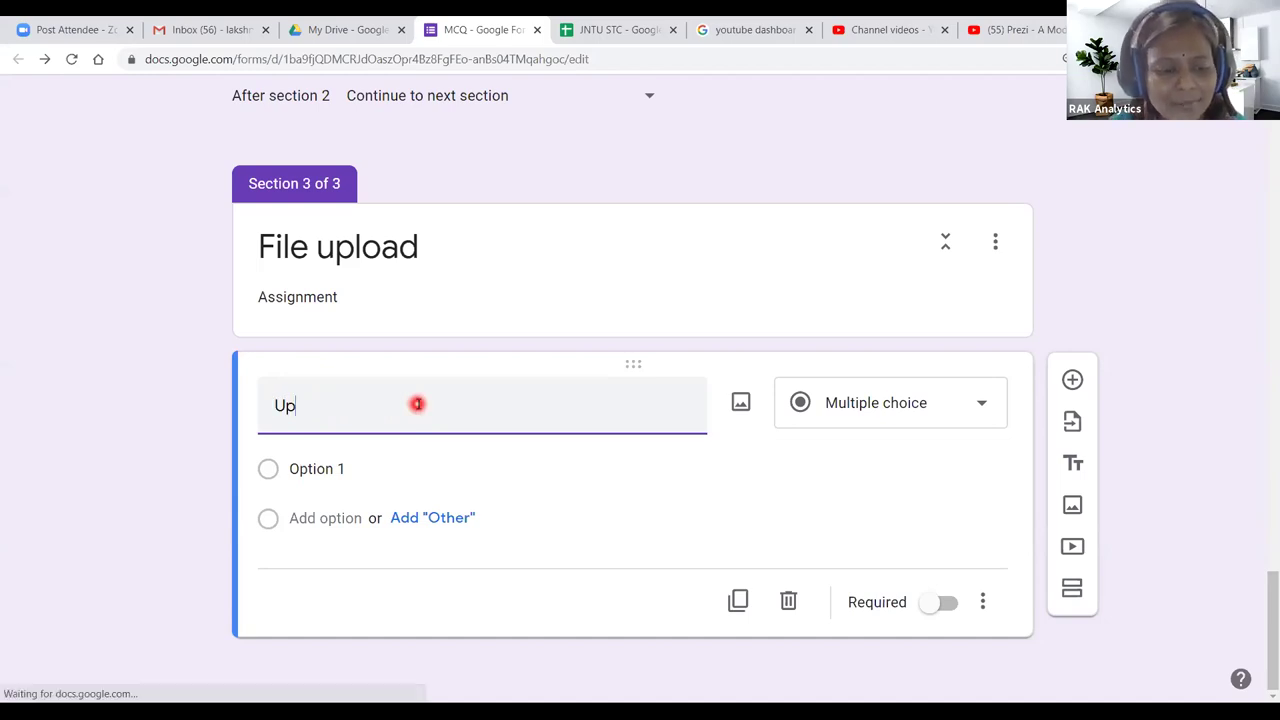
pyautogui.write('load your as')
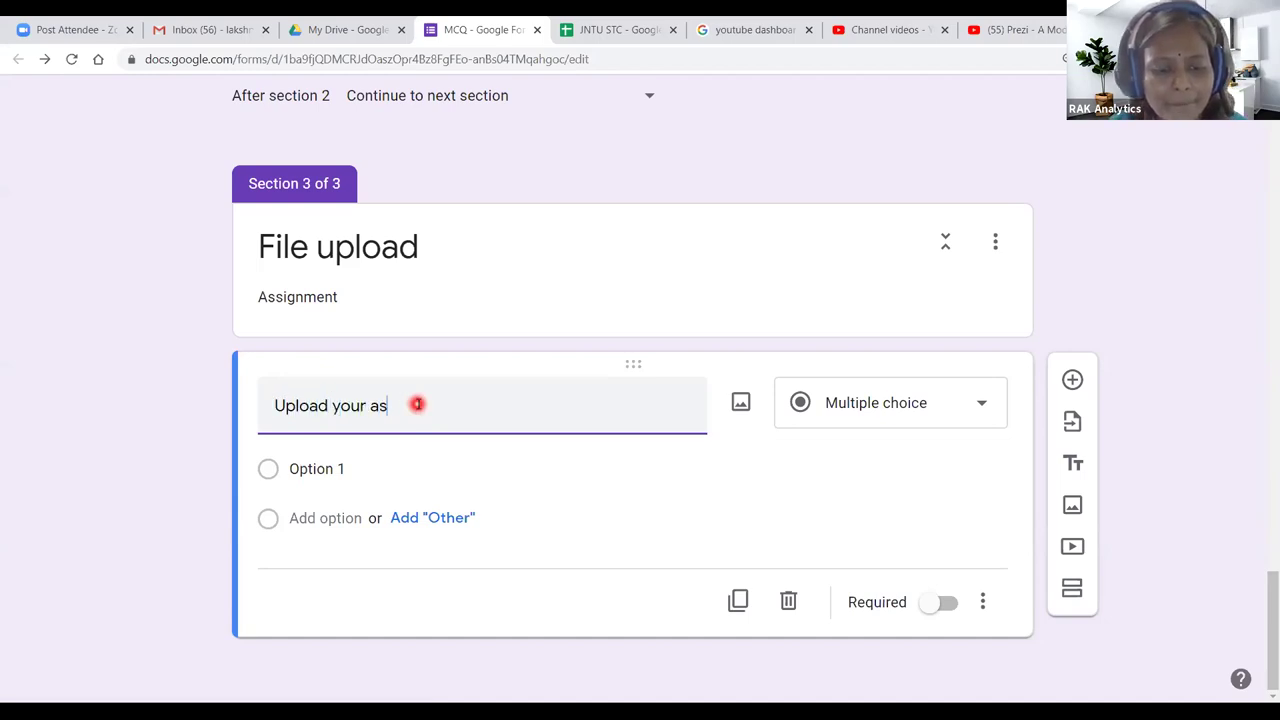
pyautogui.write('signmnet 1')
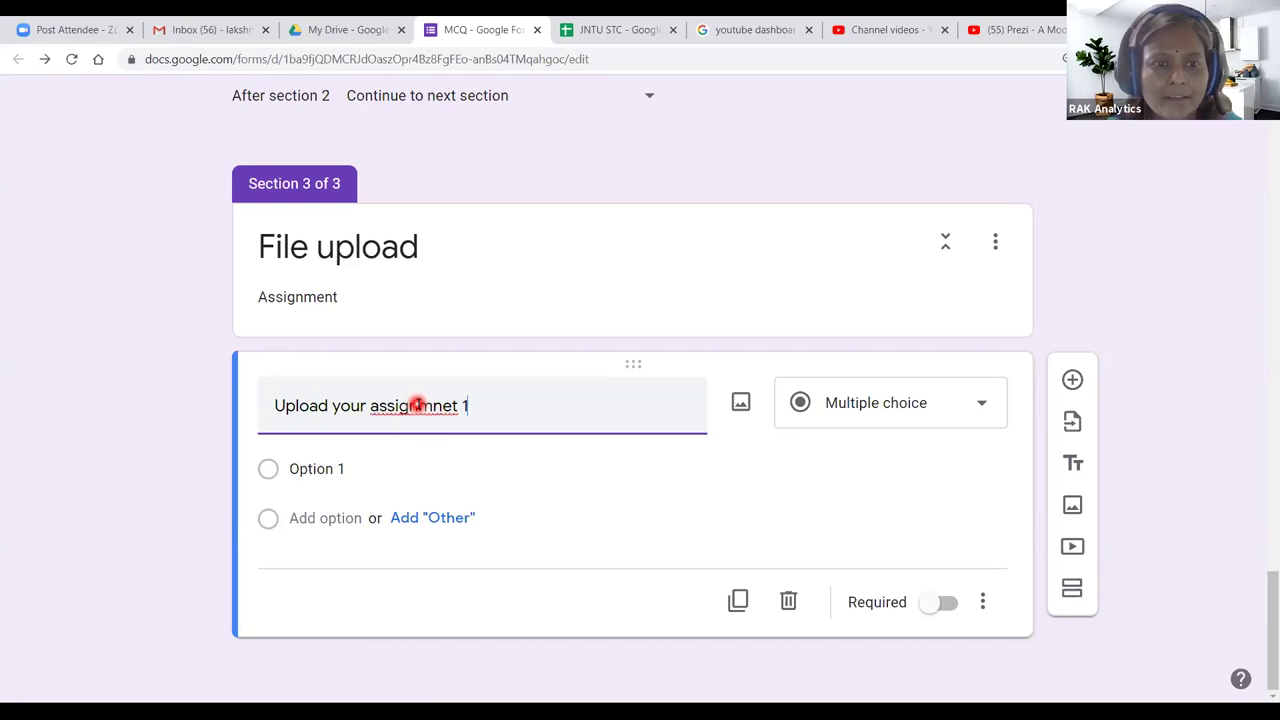
pyautogui.rightClick(417, 405)
pyautogui.click(465, 418)
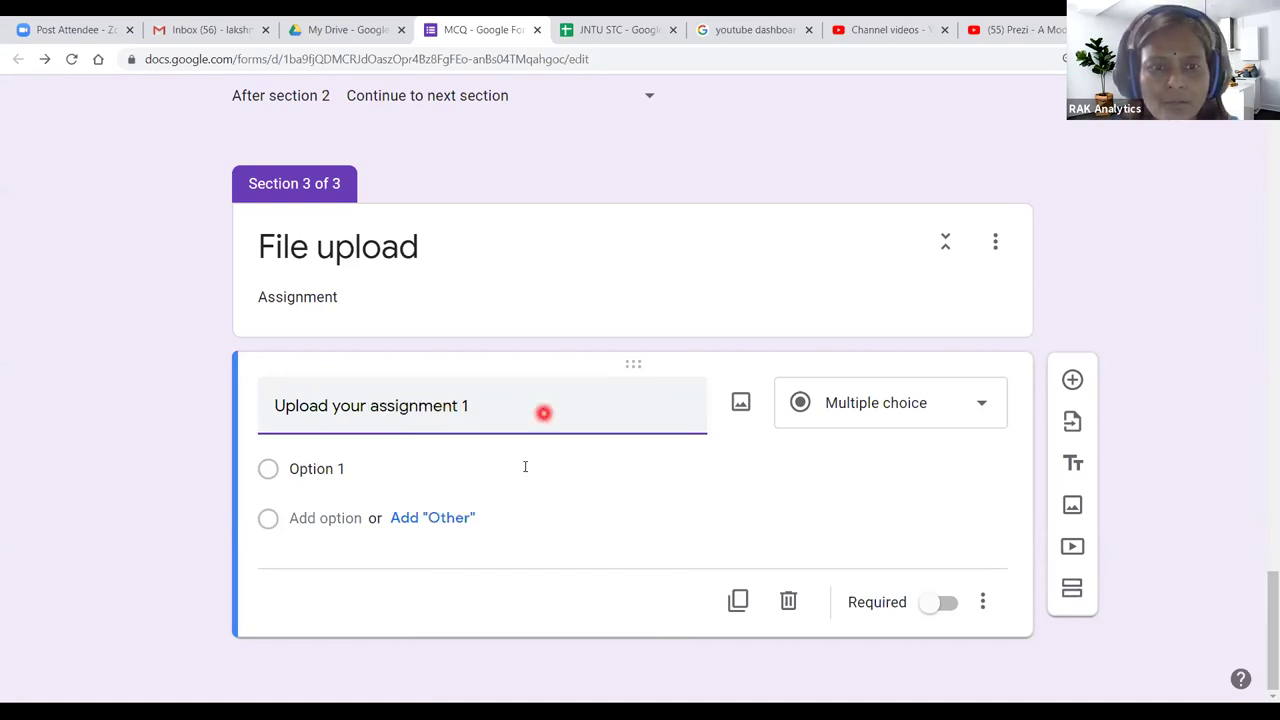
# Step: Set the assignment question's type to File upload and agree to let respondents upload files to Drive
pyautogui.click(907, 411)
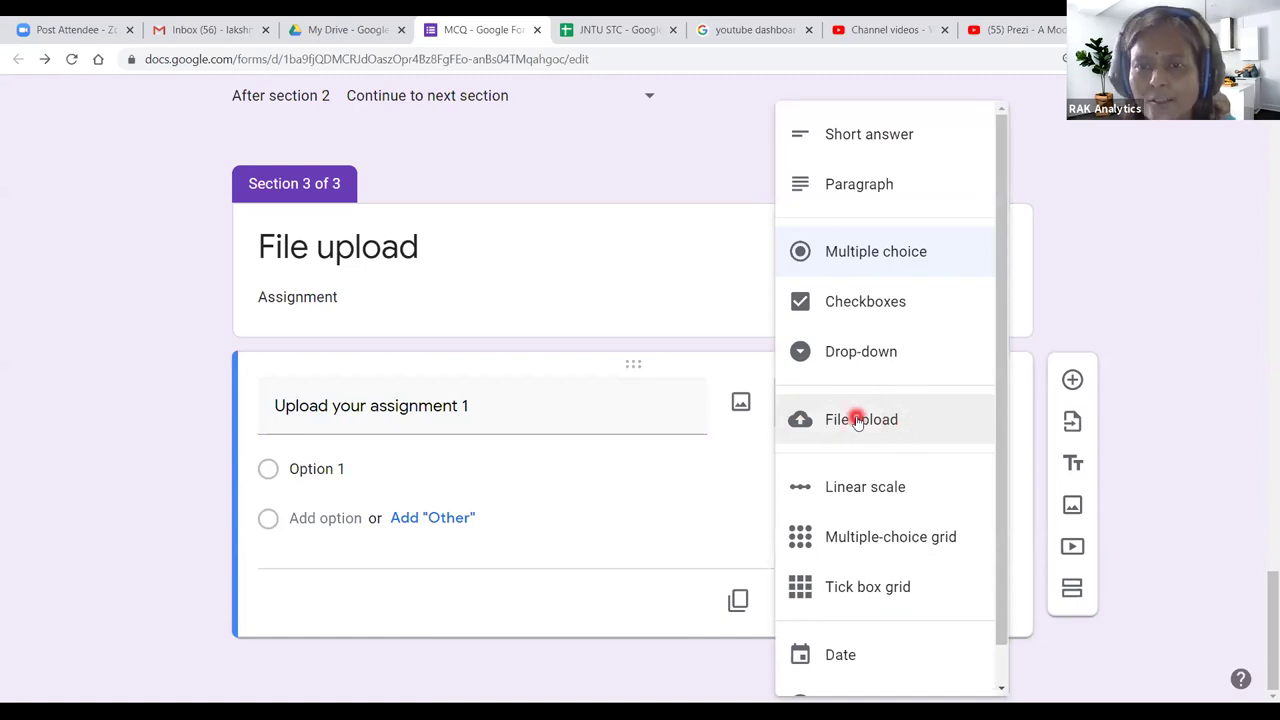
pyautogui.click(857, 421)
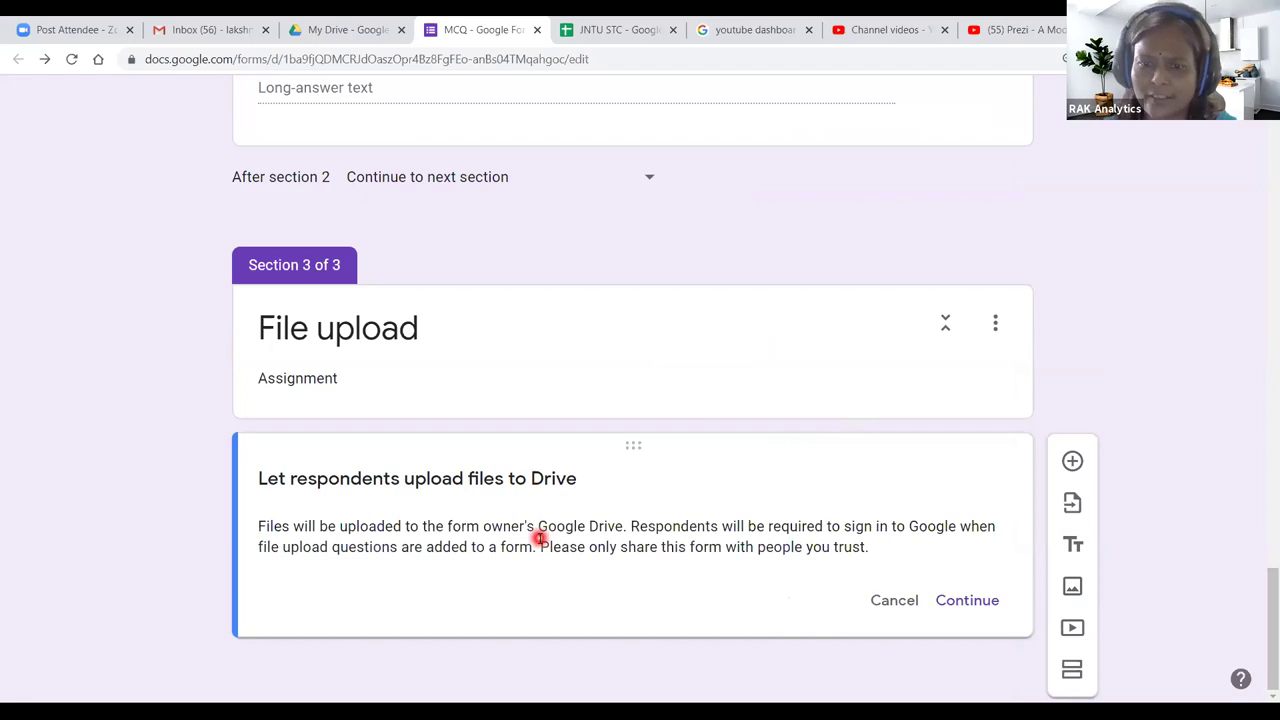
pyautogui.click(952, 602)
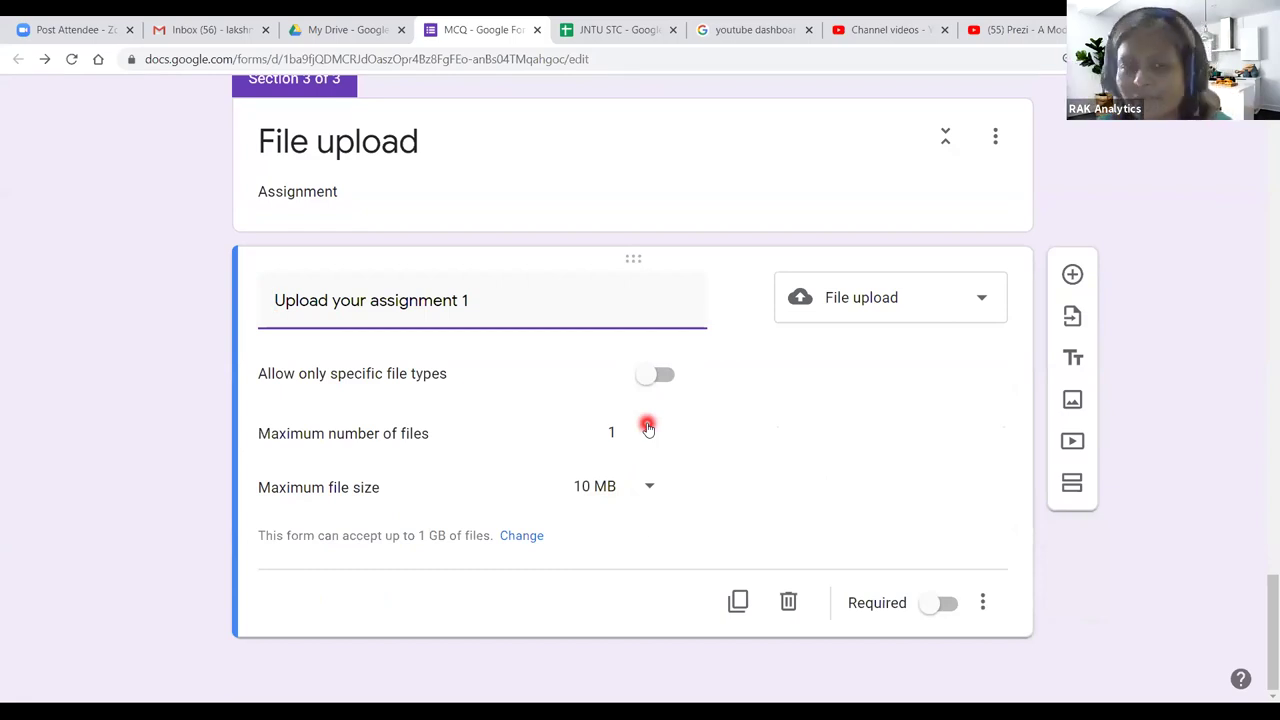
pyautogui.click(665, 374)
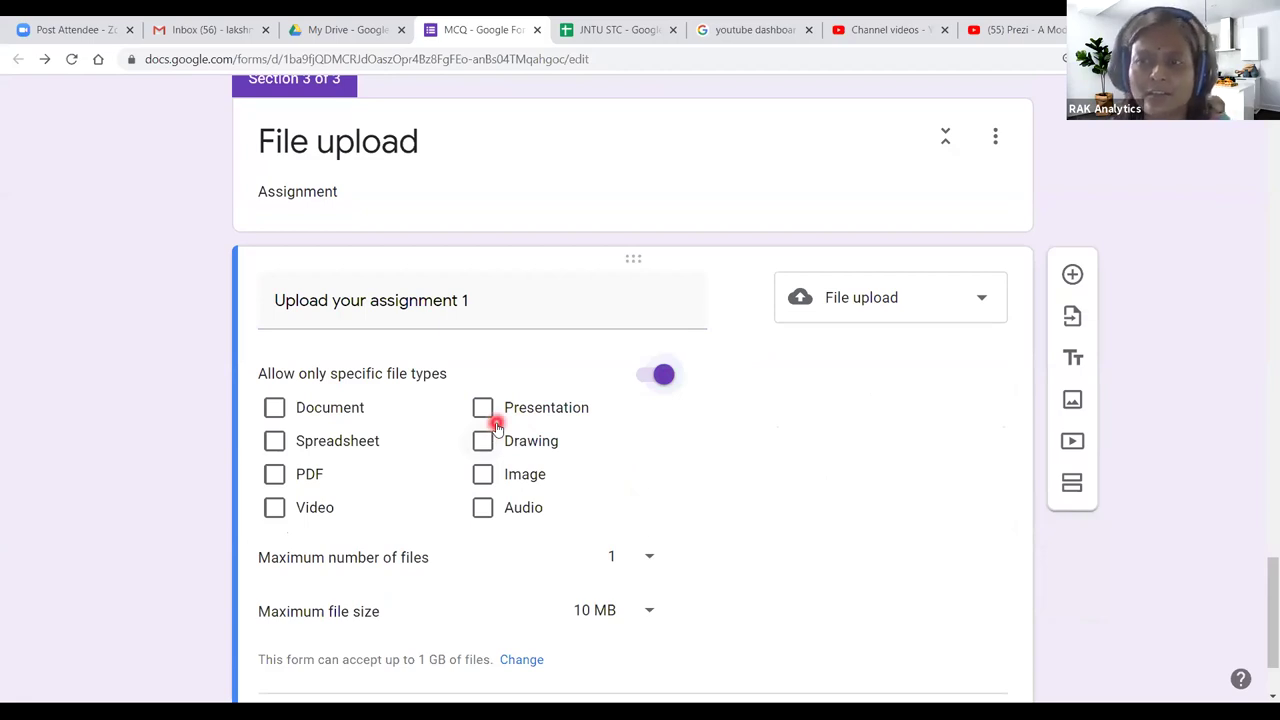
pyautogui.click(648, 376)
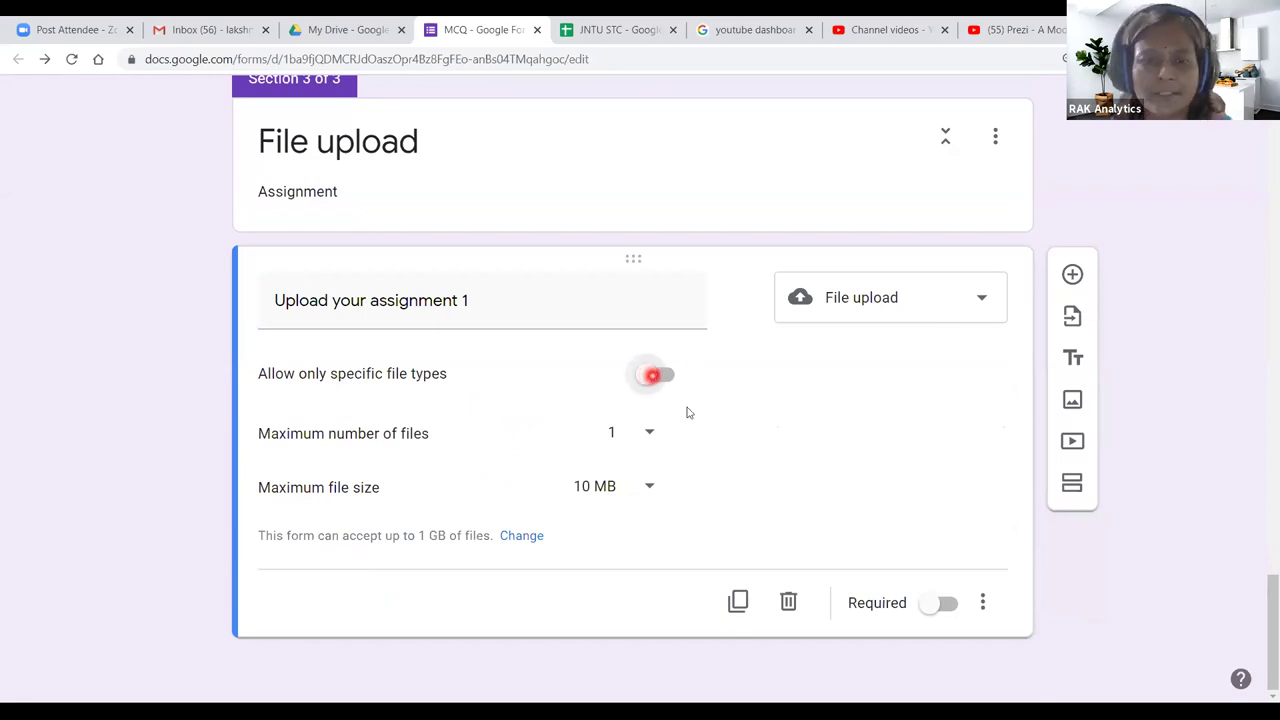
pyautogui.click(650, 432)
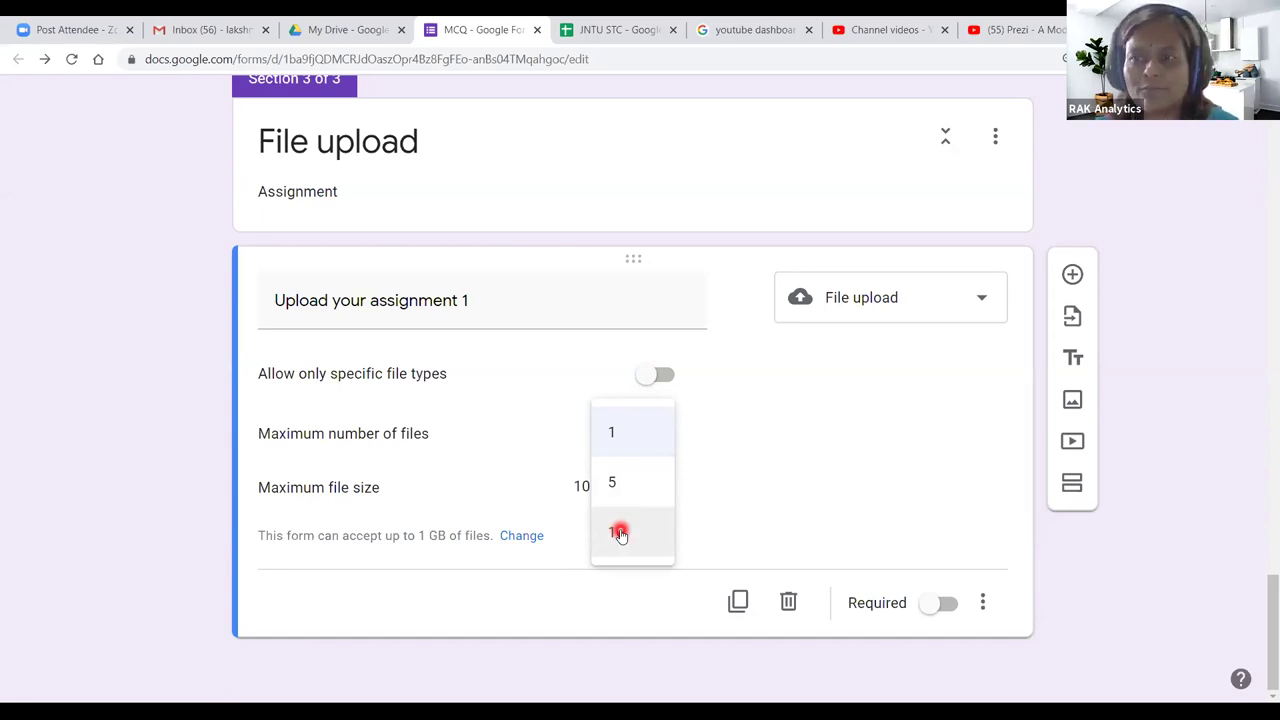
pyautogui.click(751, 486)
# Step: Make the "Upload your assignment 1" question required and add a new question below it
pyautogui.click(944, 608)
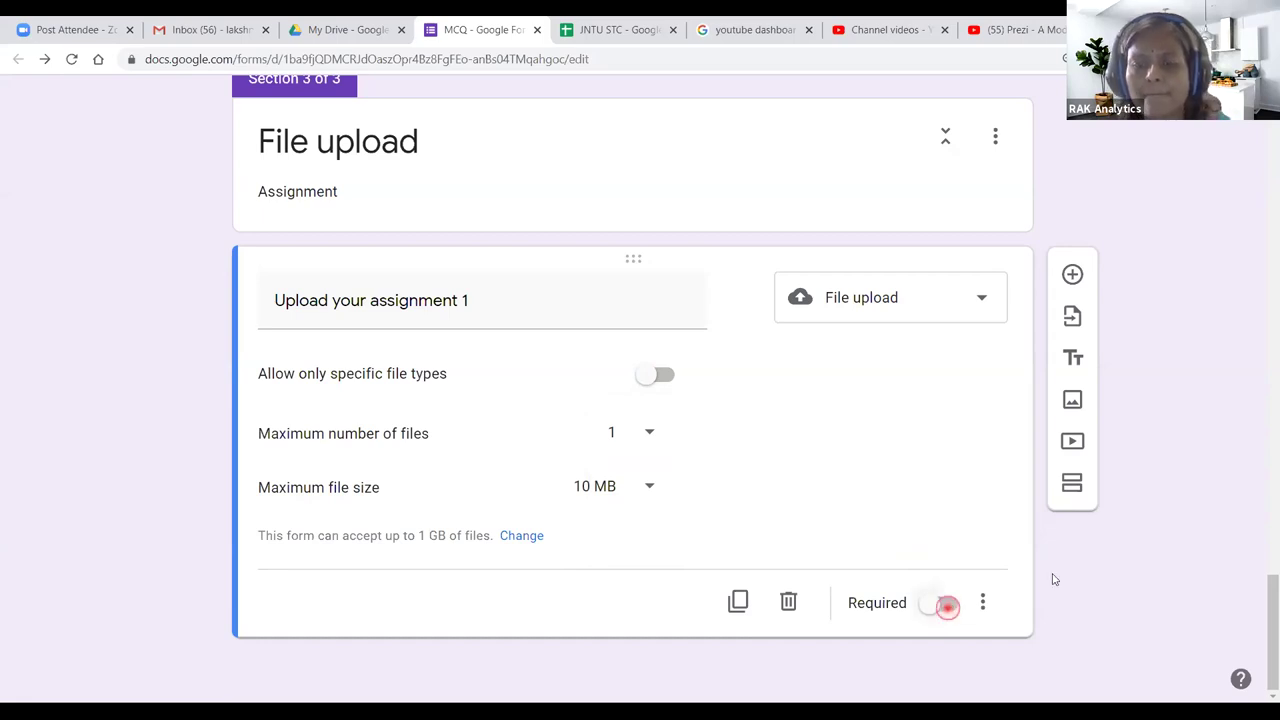
pyautogui.click(1071, 278)
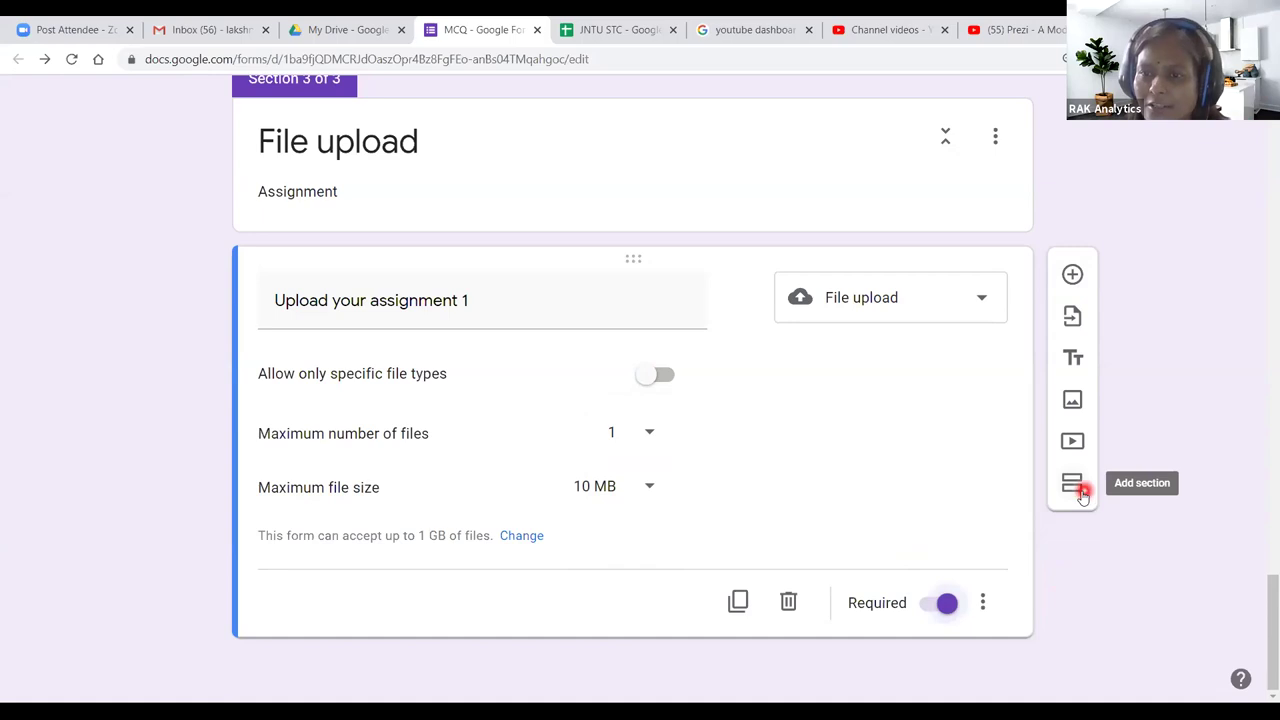
pyautogui.click(1073, 277)
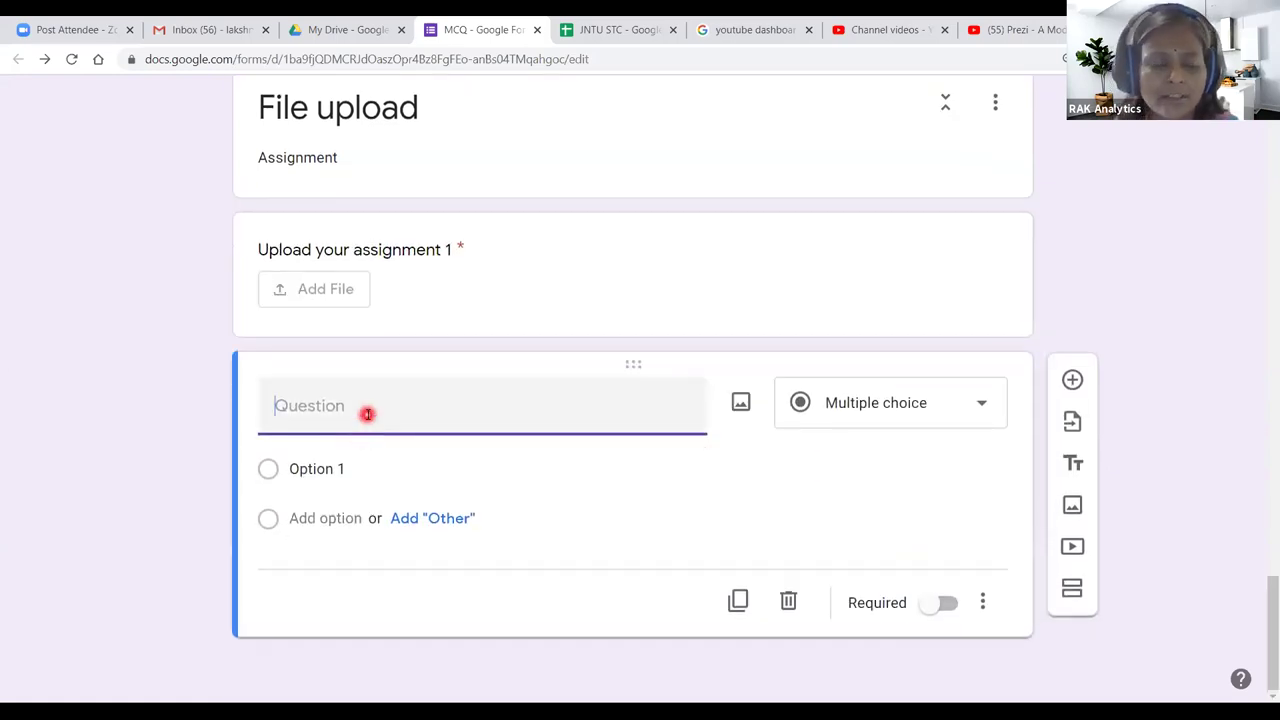
# Step: Title the new question "Department" and set its type to Drop-down
pyautogui.write('Department')
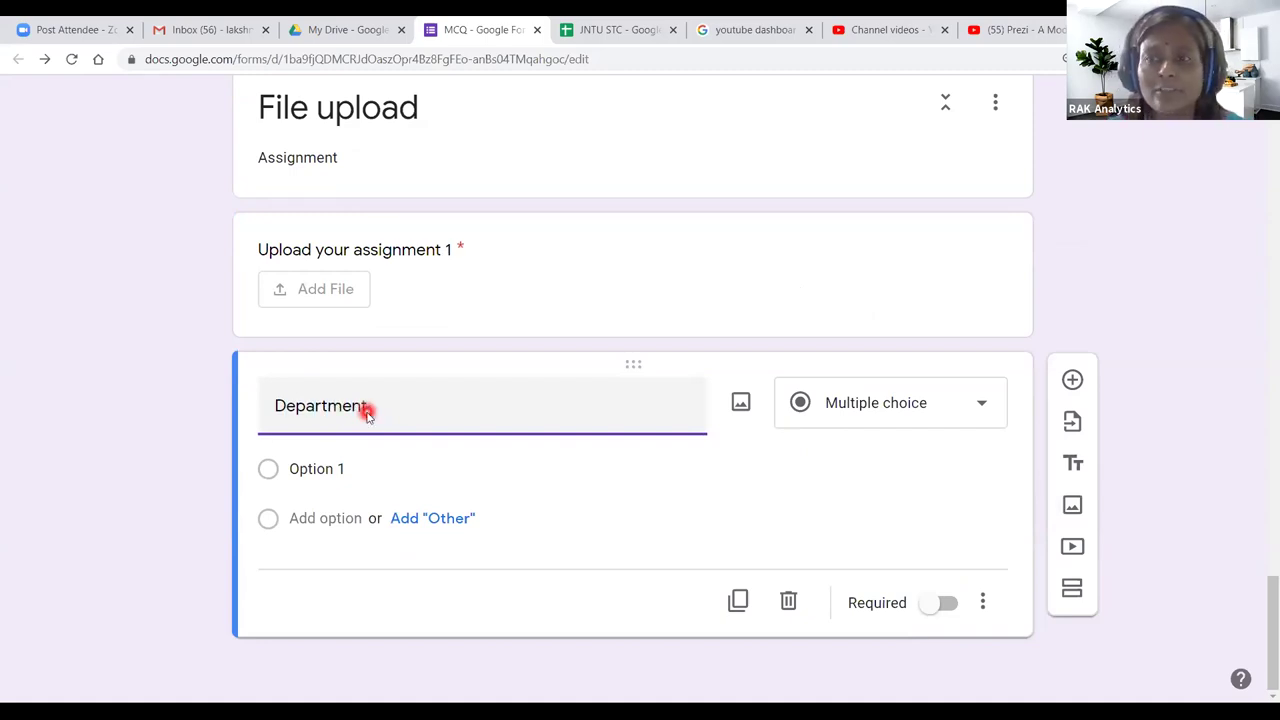
pyautogui.click(855, 445)
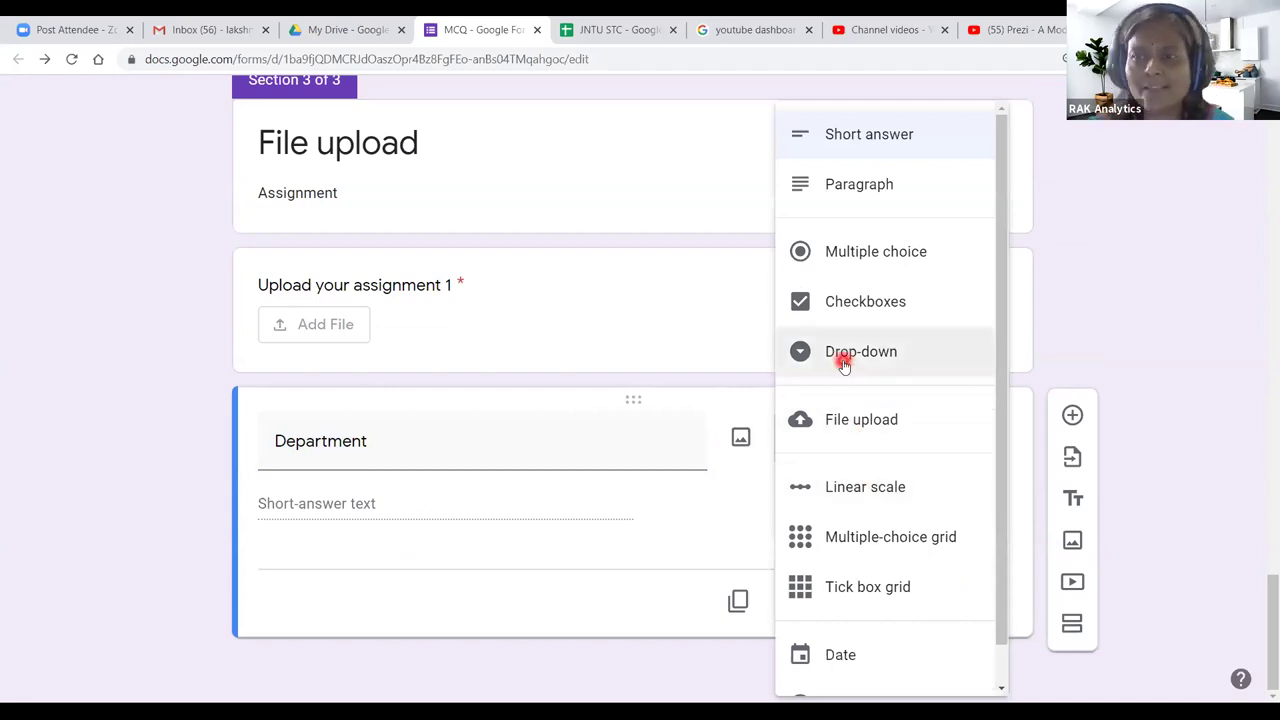
pyautogui.click(843, 362)
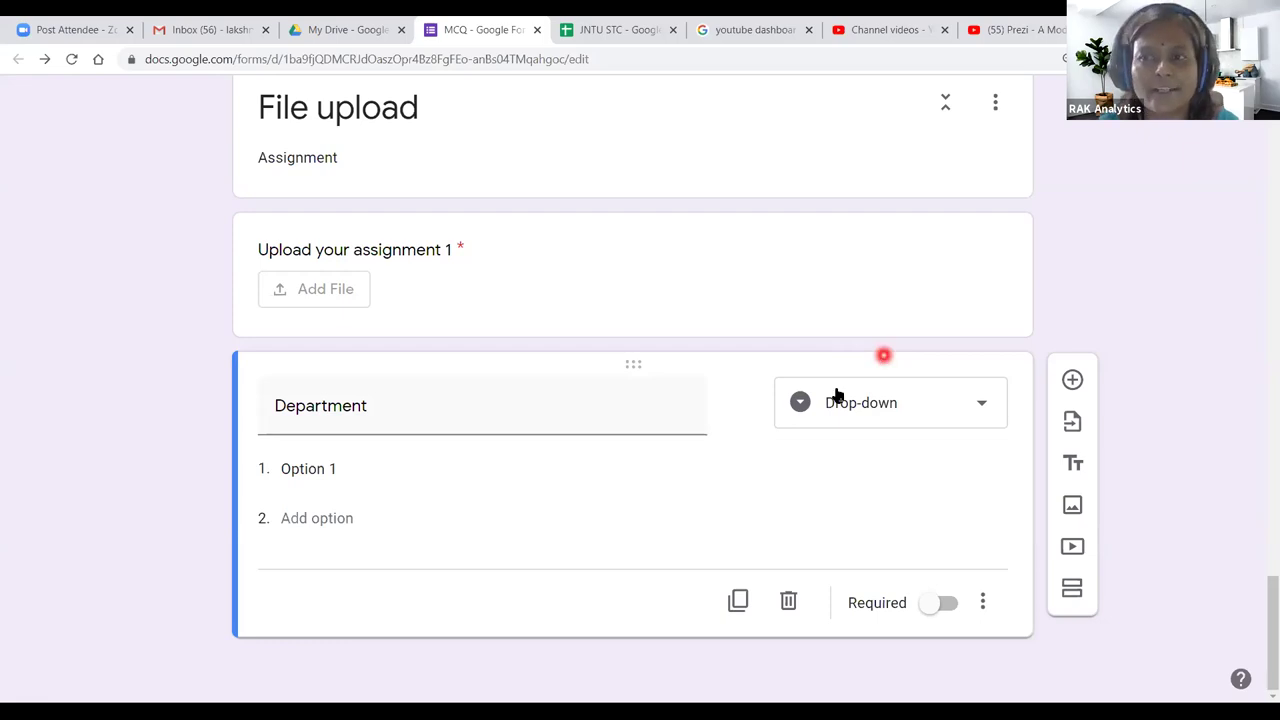
# Step: Enter CSE, IT, ECE and EEE as the first four options of the Department question
pyautogui.click(323, 470)
pyautogui.write('CSE')
pyautogui.click(326, 517)
pyautogui.write('IT')
pyautogui.click(302, 570)
pyautogui.write('ECE')
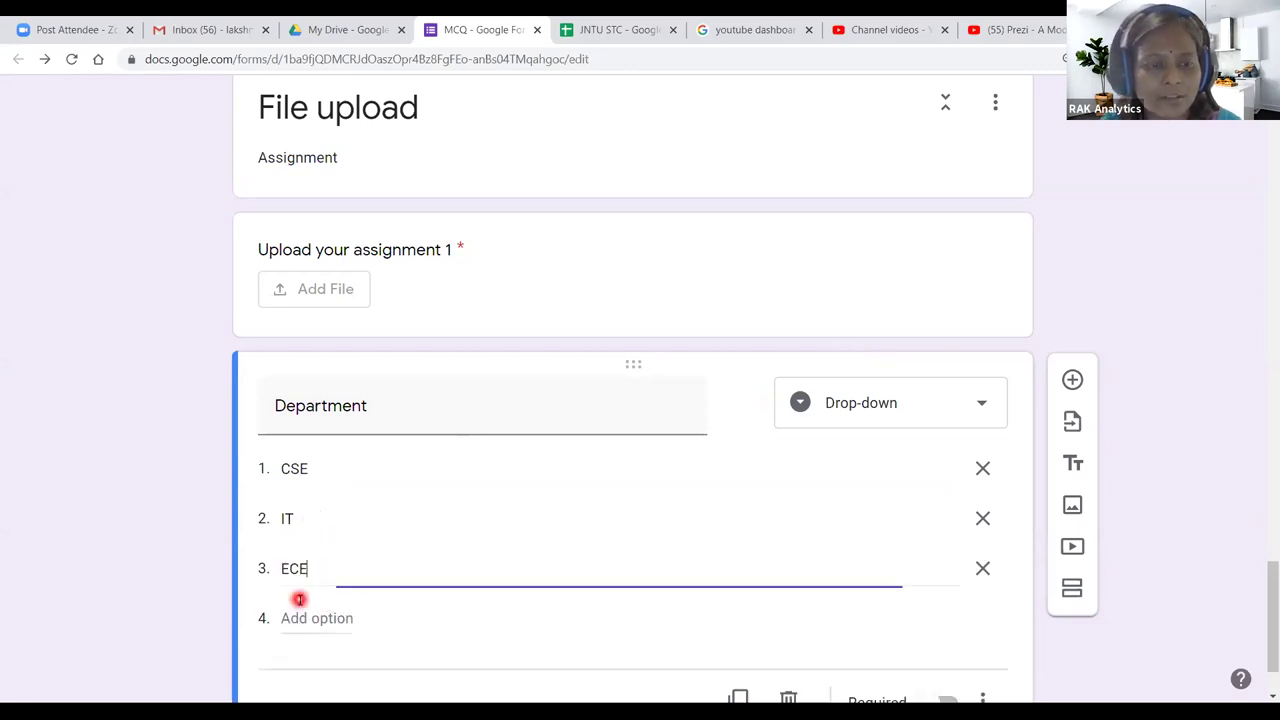
pyautogui.click(300, 617)
pyautogui.write('EE')
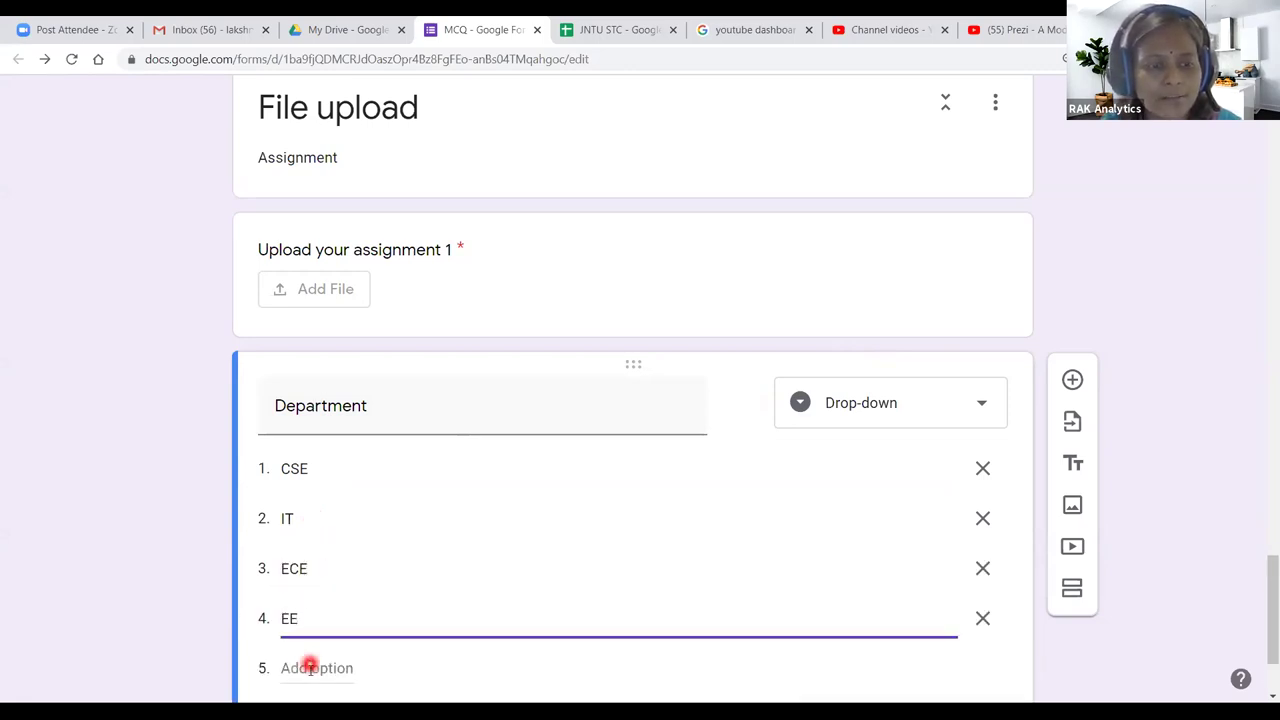
pyautogui.write('E')
# Step: Add the options MBA, ENGLISH and MATHS to the Department question and make it required
pyautogui.click(310, 667)
pyautogui.write('MB')
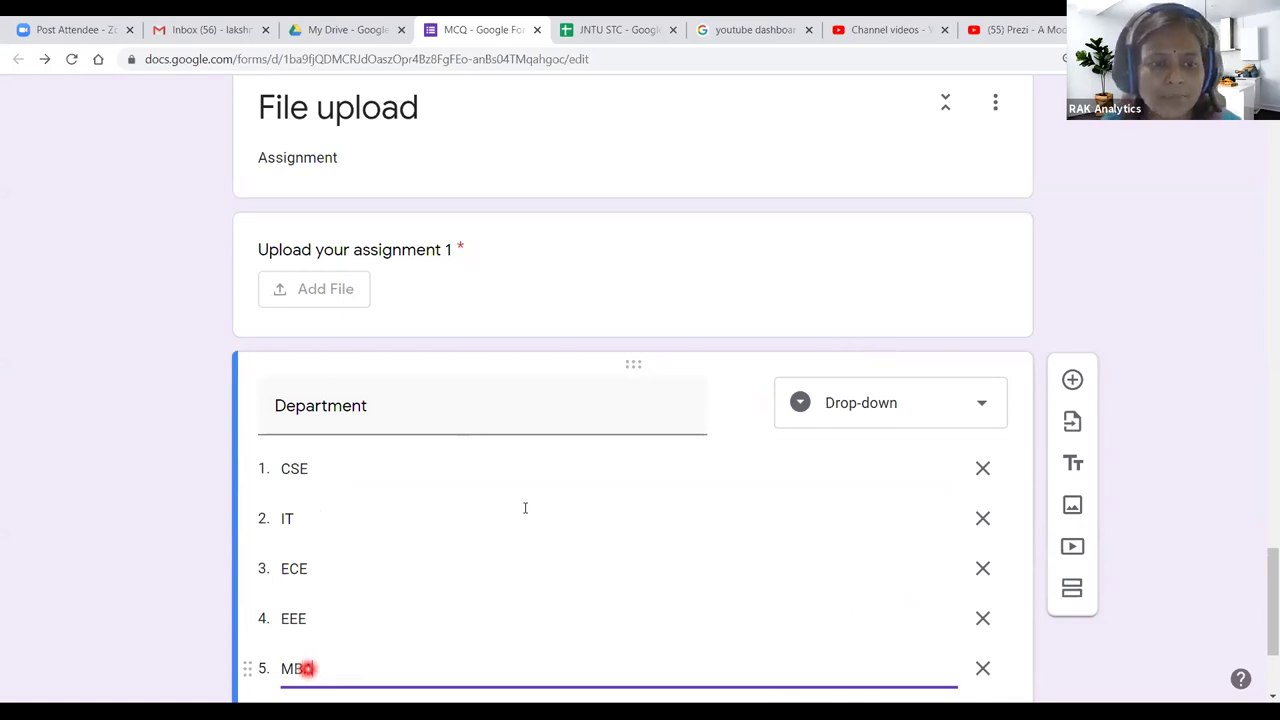
pyautogui.write('A')
pyautogui.click(309, 552)
pyautogui.write('ENGLISH')
pyautogui.click(315, 600)
pyautogui.write('MATHS')
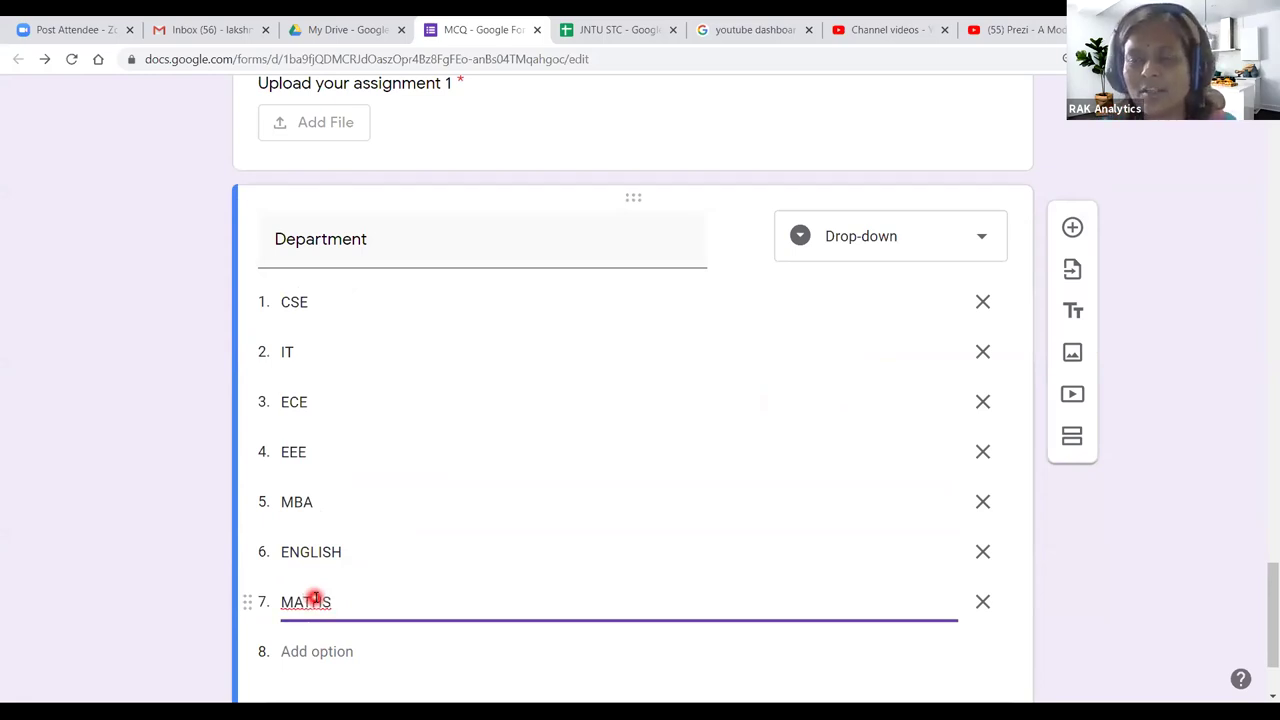
pyautogui.scroll(-1, 851, 614)
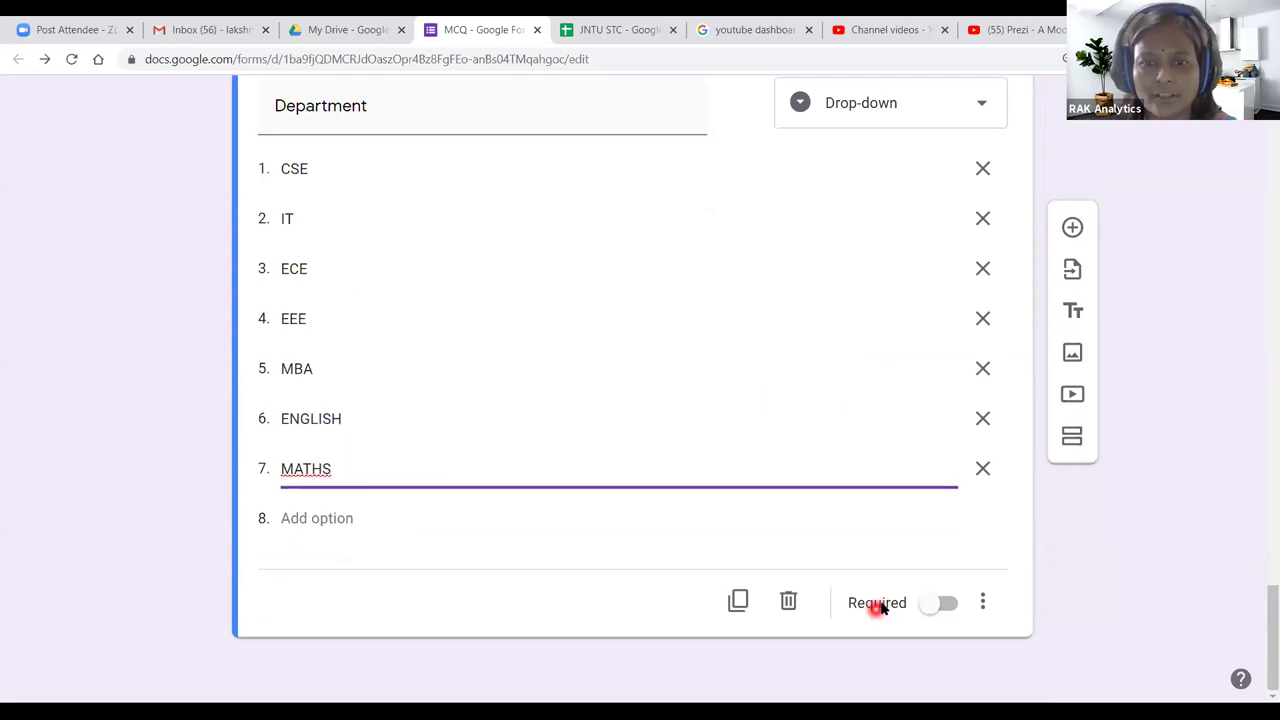
pyautogui.click(948, 605)
# Step: Add a linear scale question titled "How do you rate this workshop?" below the Department question
pyautogui.click(1071, 227)
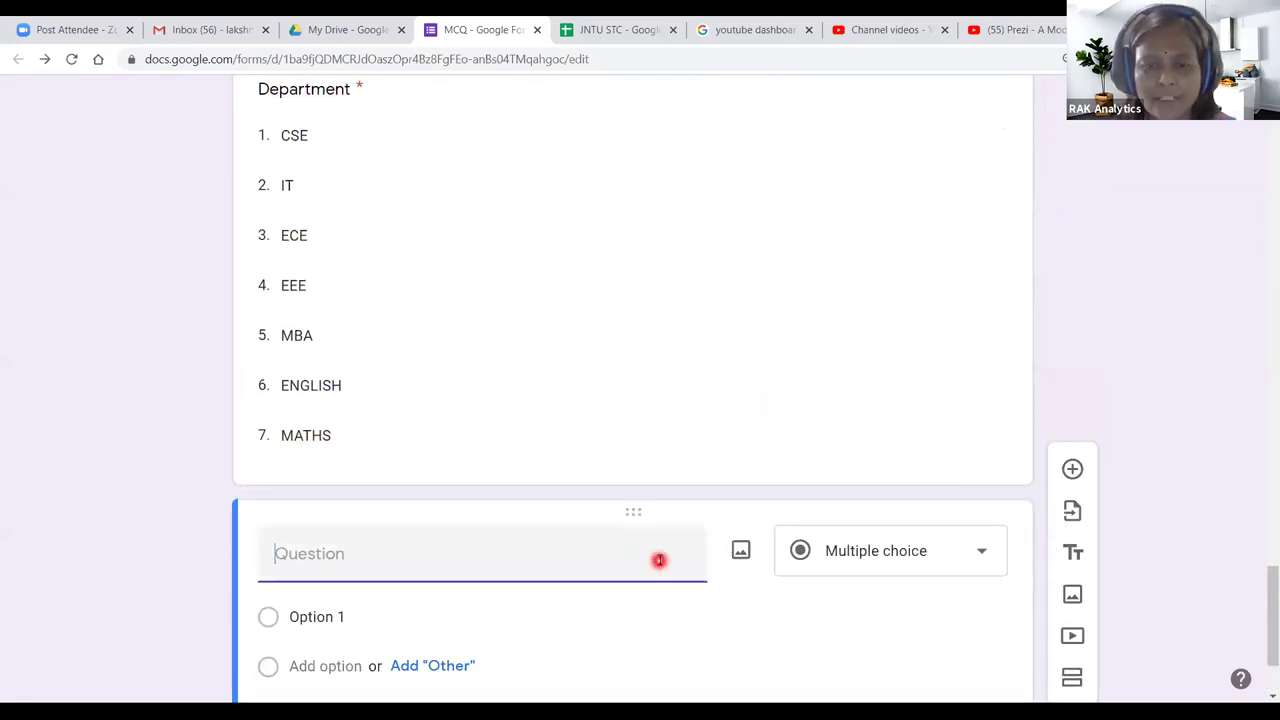
pyautogui.scroll(-1, 645, 548)
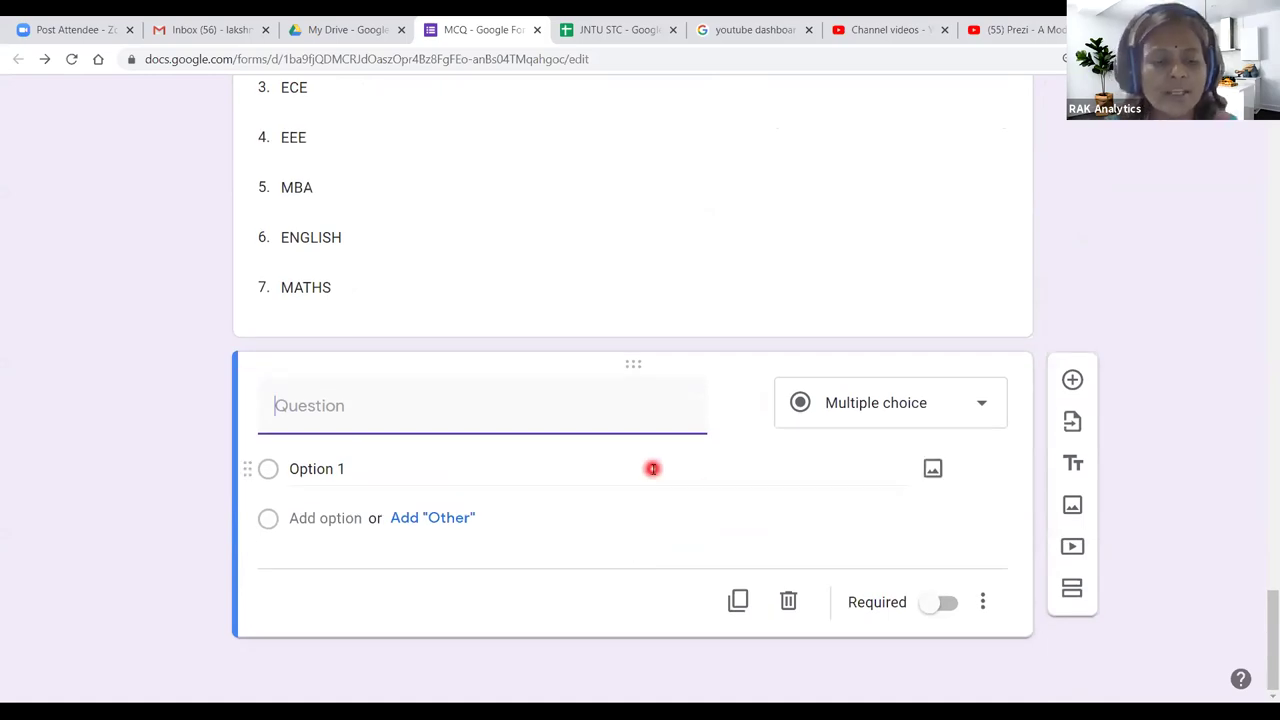
pyautogui.write('W')
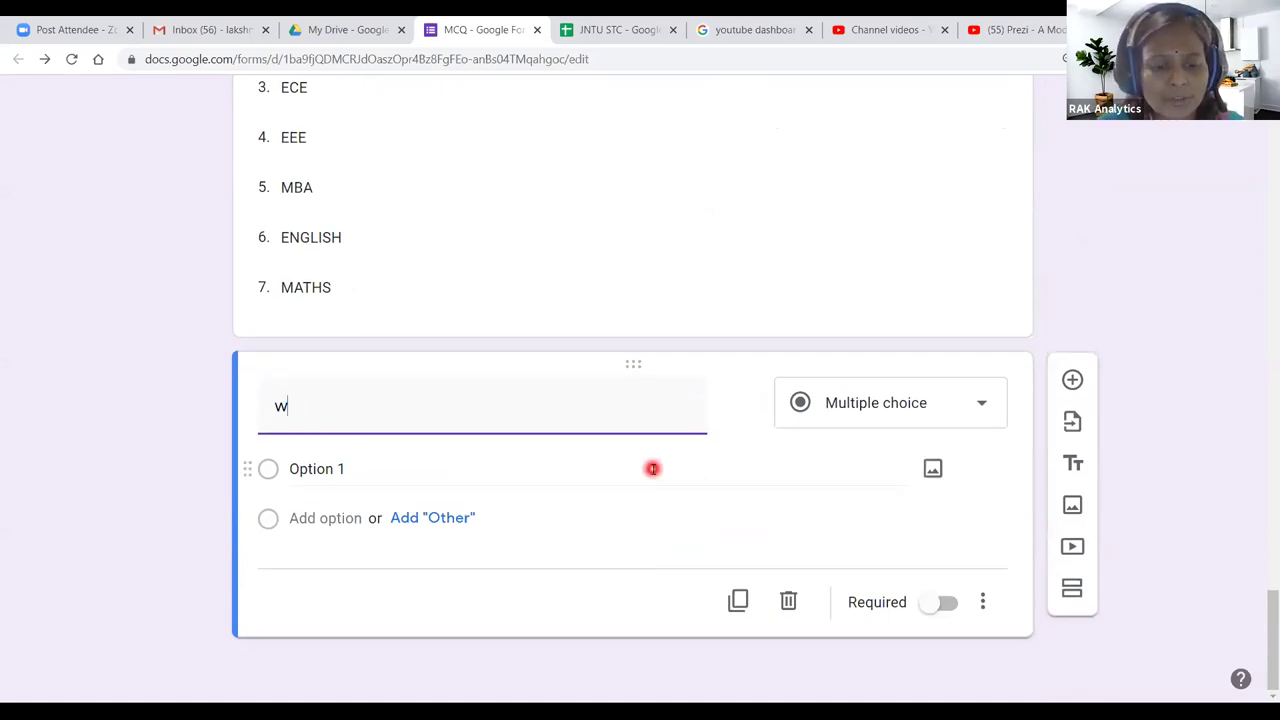
pyautogui.press('BackSpace')
pyautogui.write('How do')
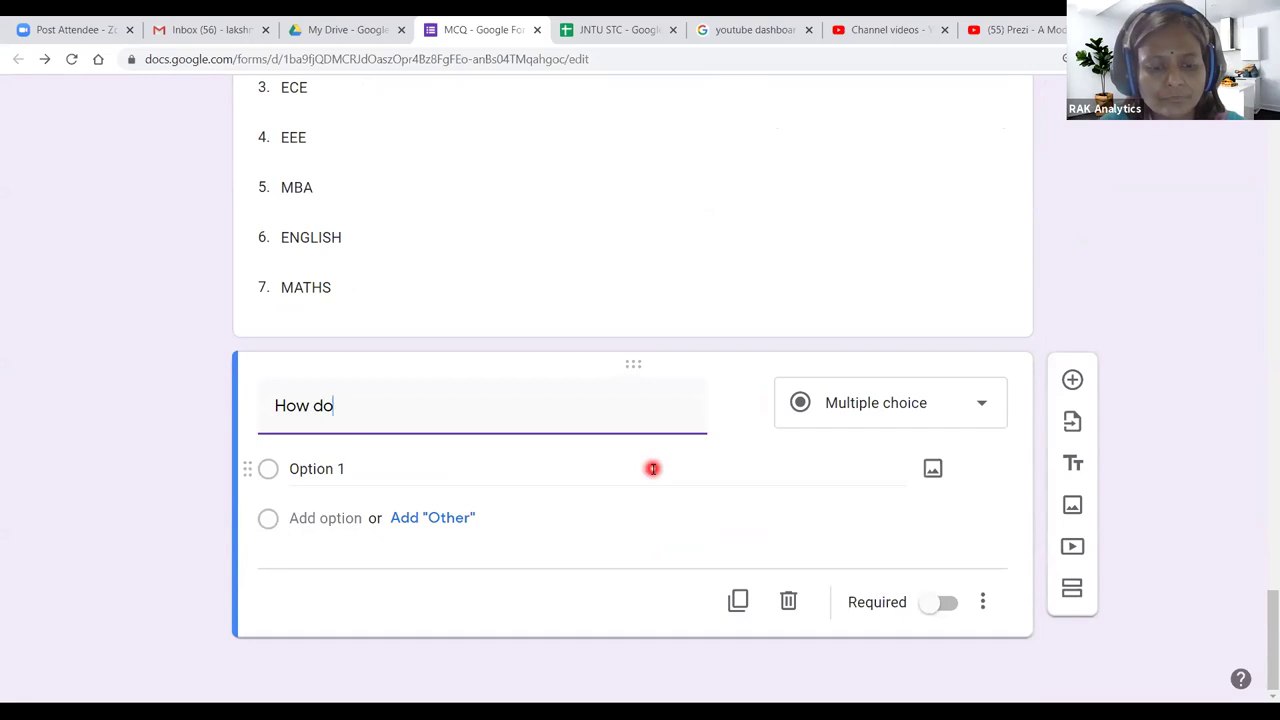
pyautogui.write(' you rate this ')
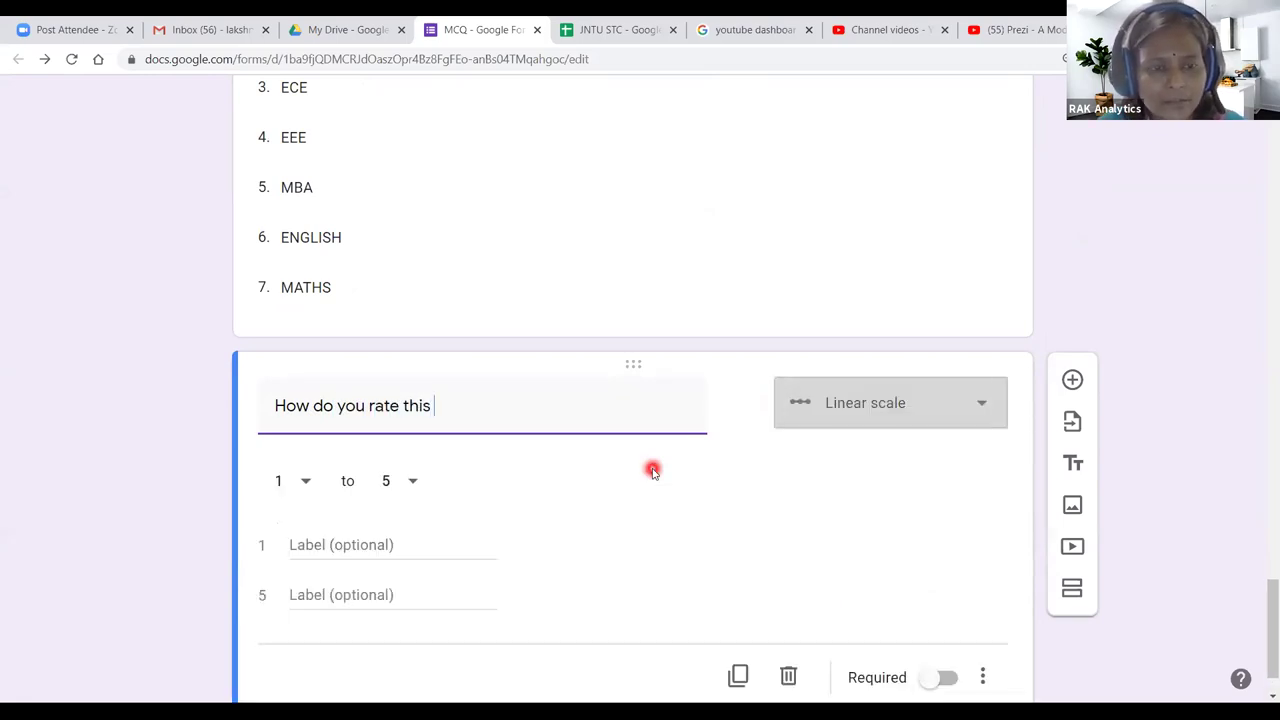
pyautogui.write('works')
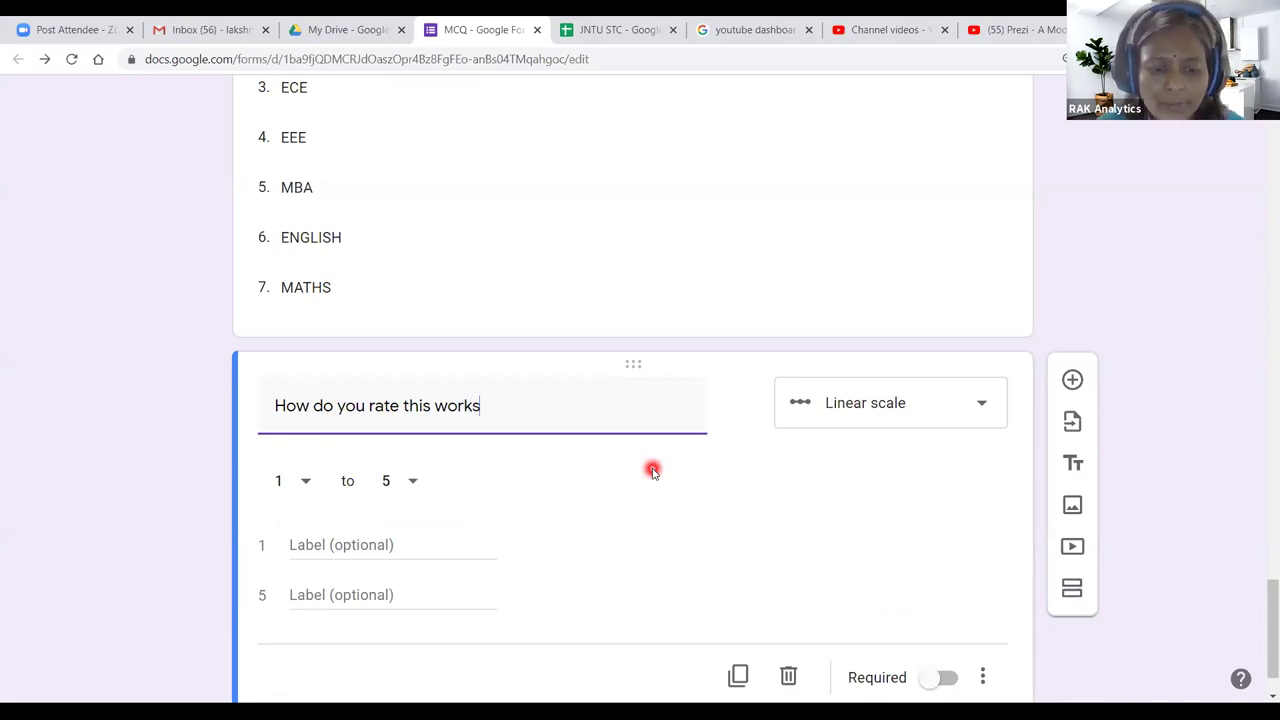
pyautogui.write('hop?')
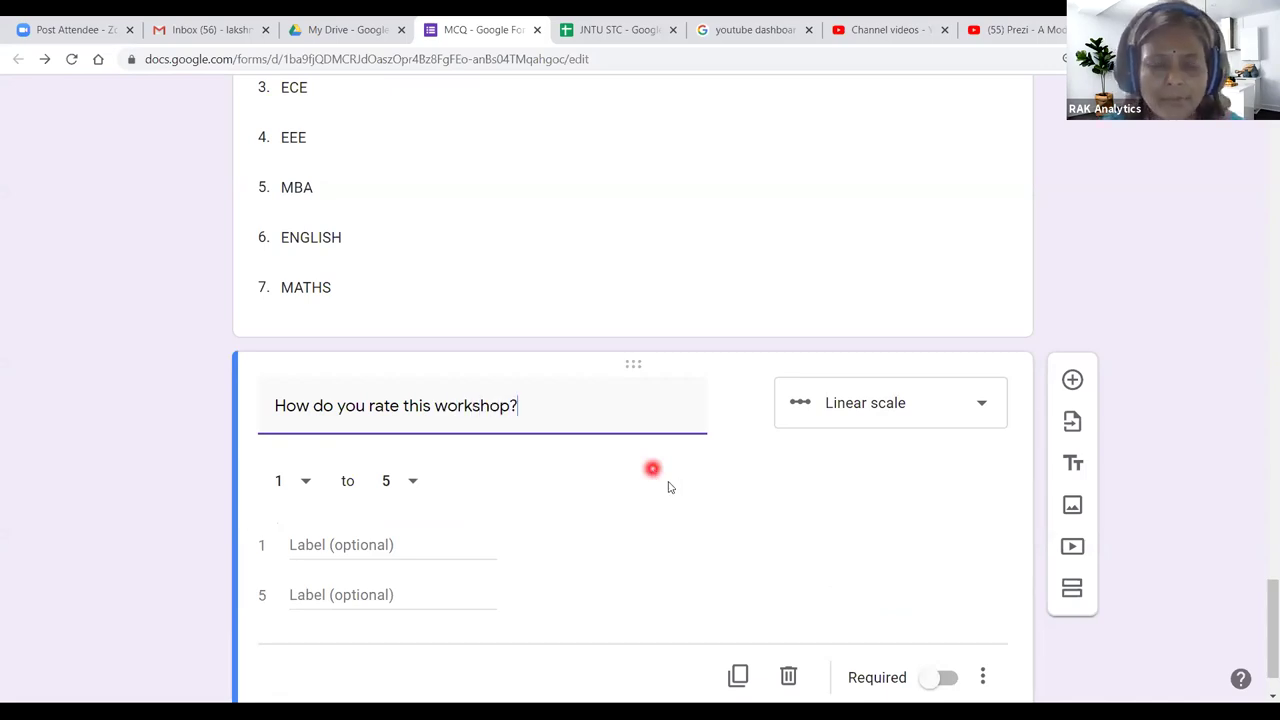
pyautogui.click(905, 415)
pyautogui.click(883, 444)
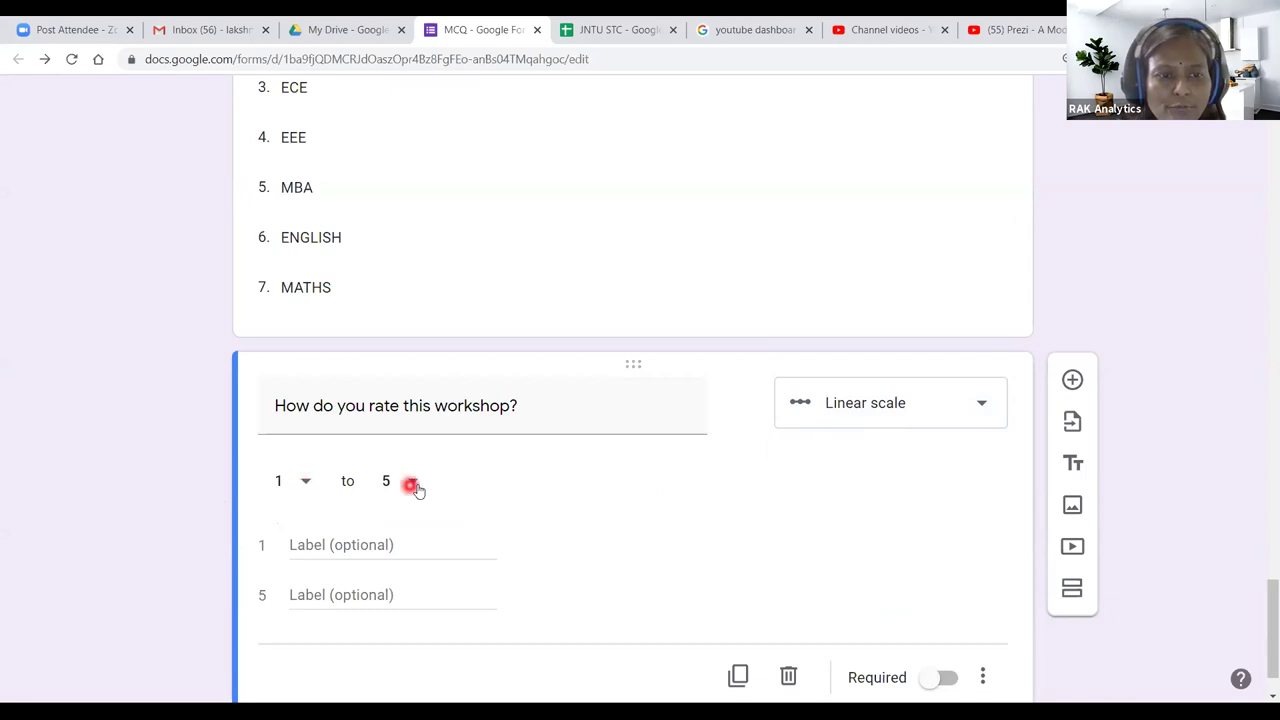
# Step: Check the start and end values available for the workshop rating scale
pyautogui.click(300, 483)
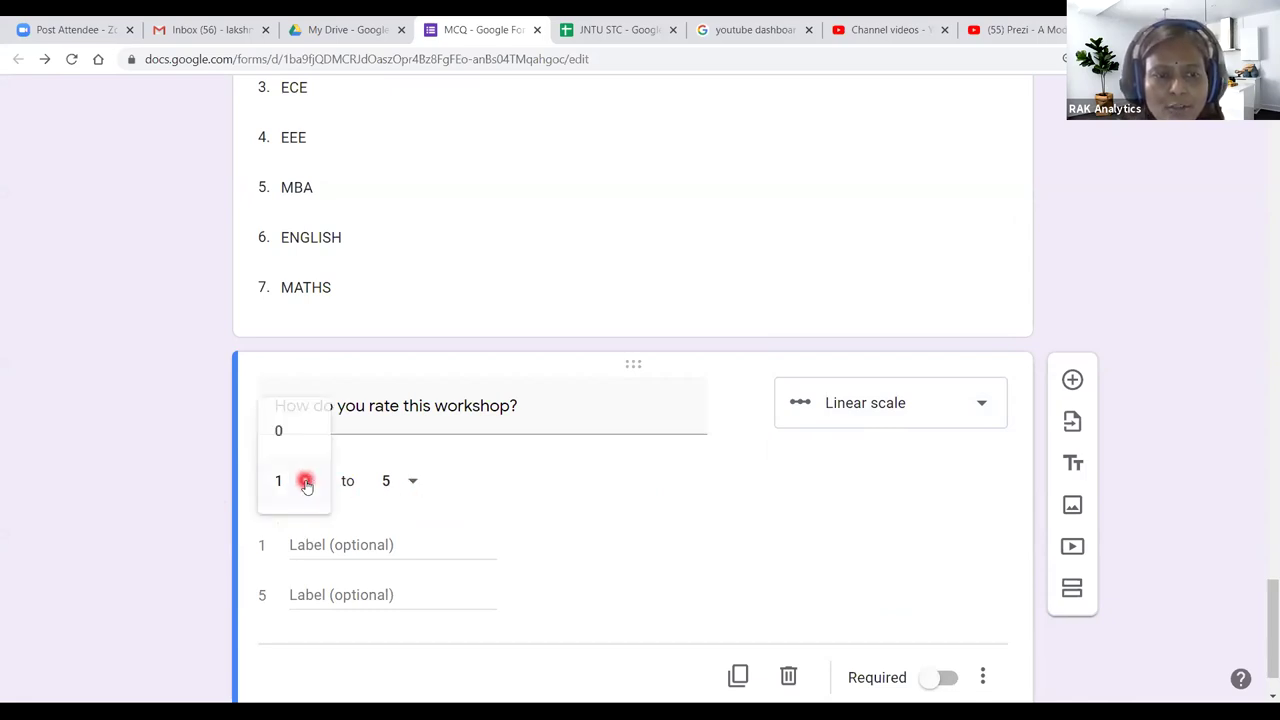
pyautogui.click(414, 484)
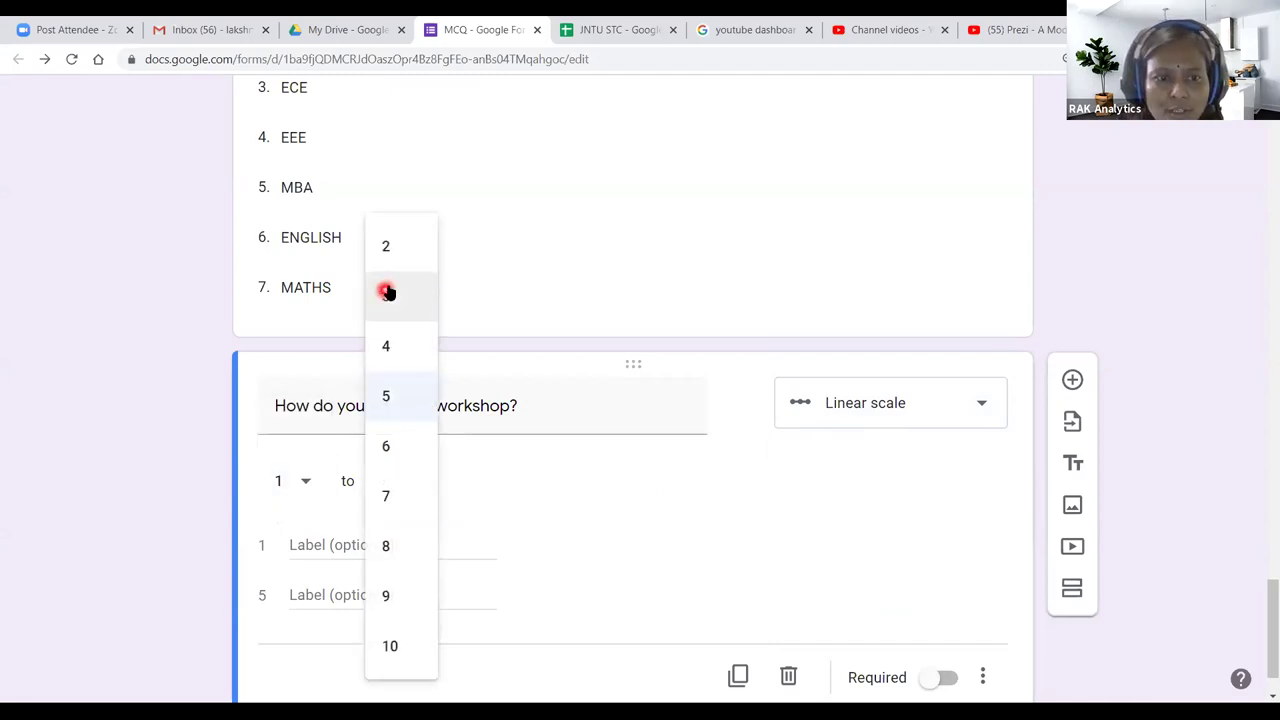
pyautogui.click(610, 540)
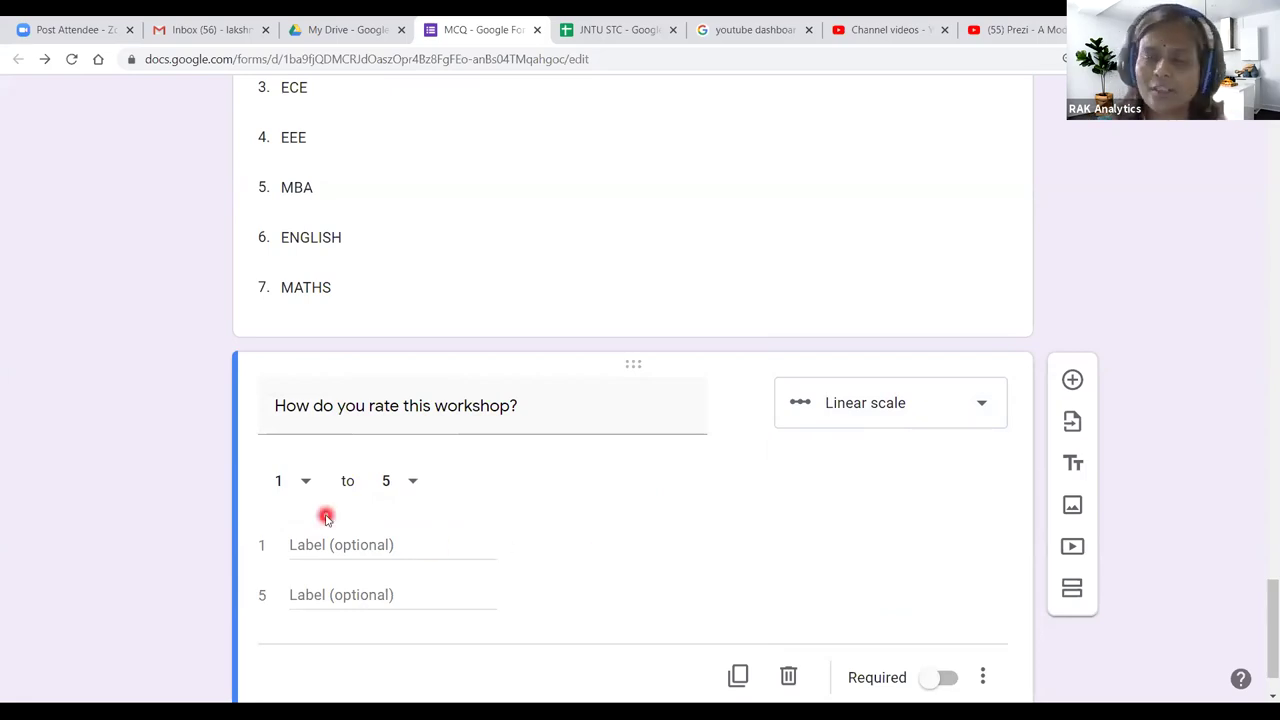
# Step: Label the rating scale's 1 as "Low" and 5 as "Excellent", and make the question required
pyautogui.click(310, 544)
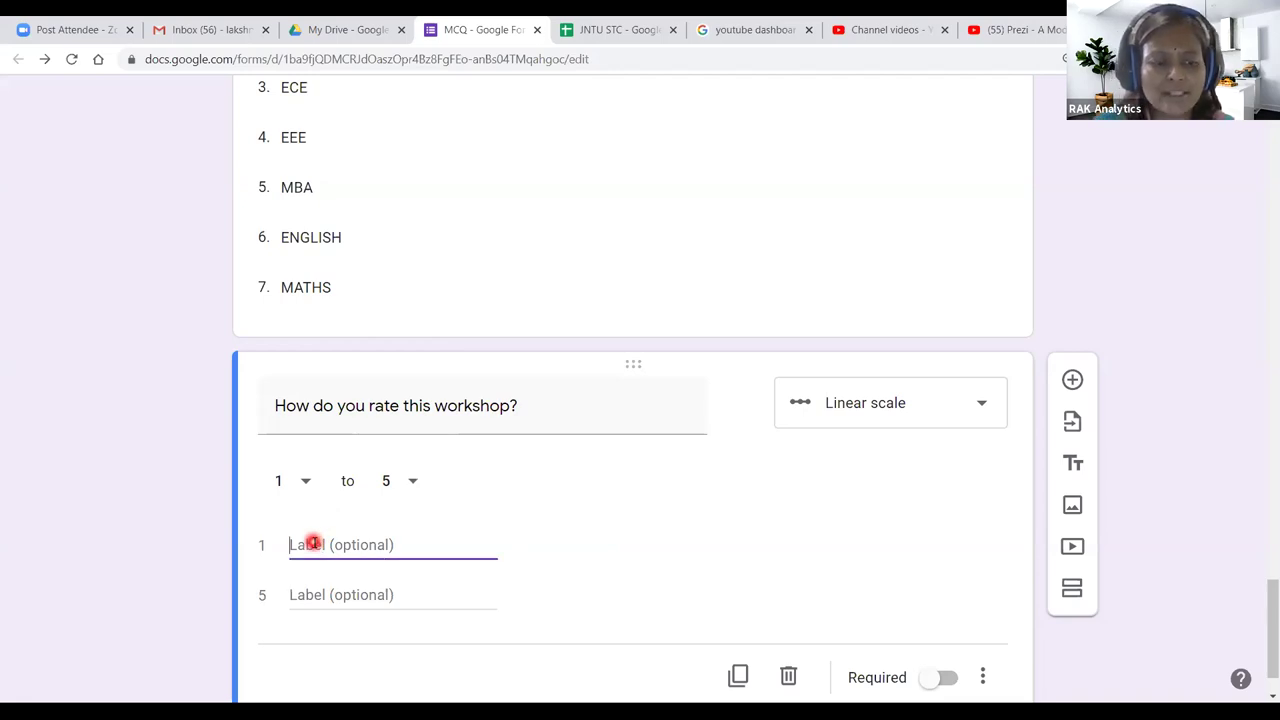
pyautogui.write('Low')
pyautogui.click(305, 595)
pyautogui.write('E')
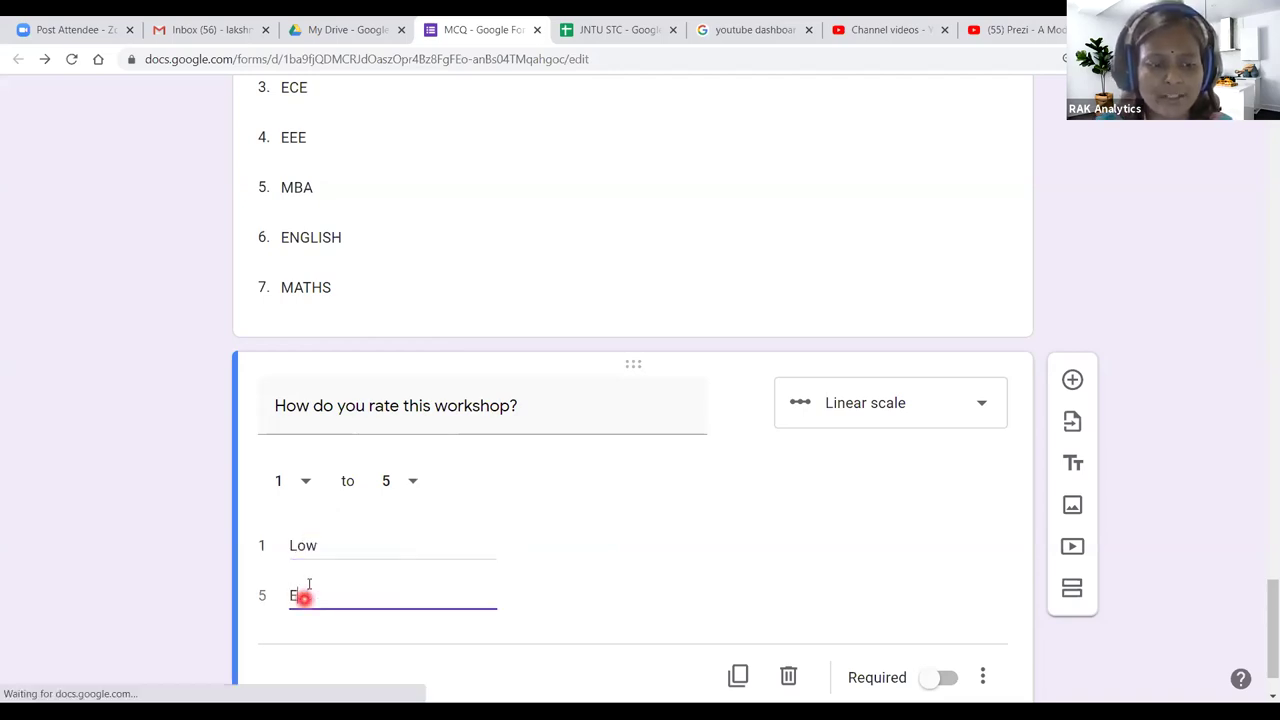
pyautogui.write('xcelelnt')
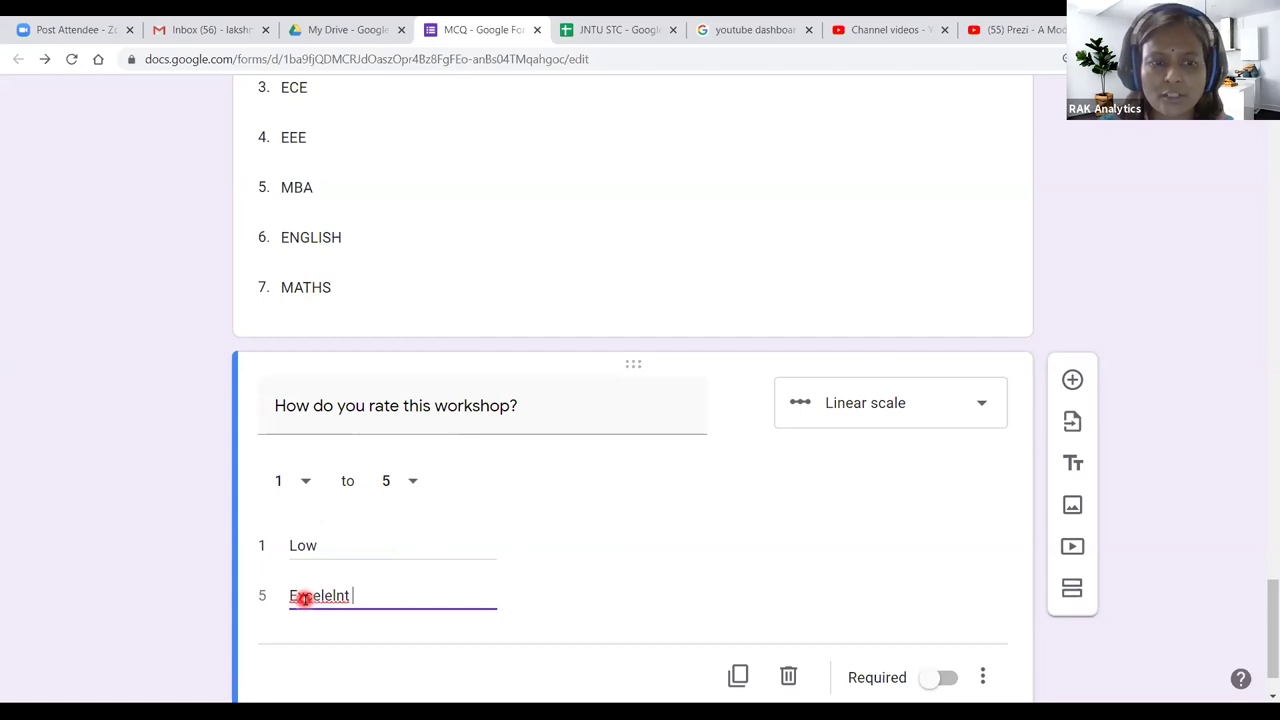
pyautogui.rightClick(316, 597)
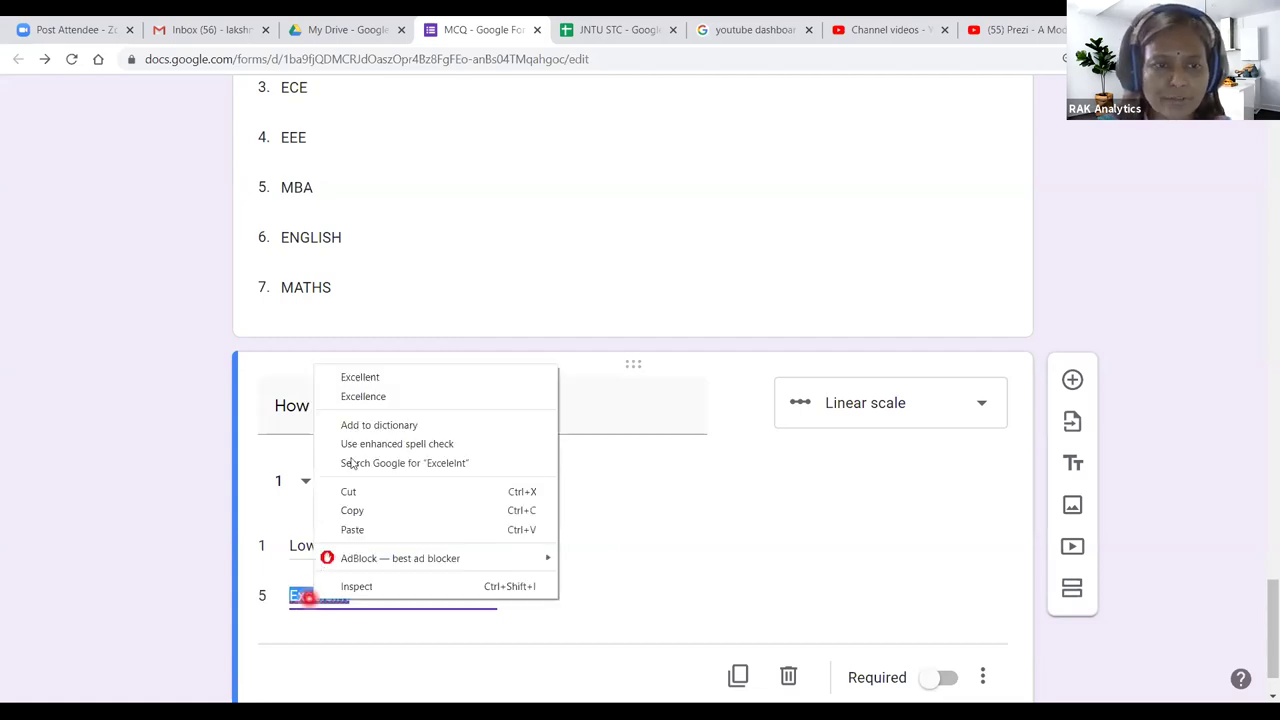
pyautogui.click(382, 385)
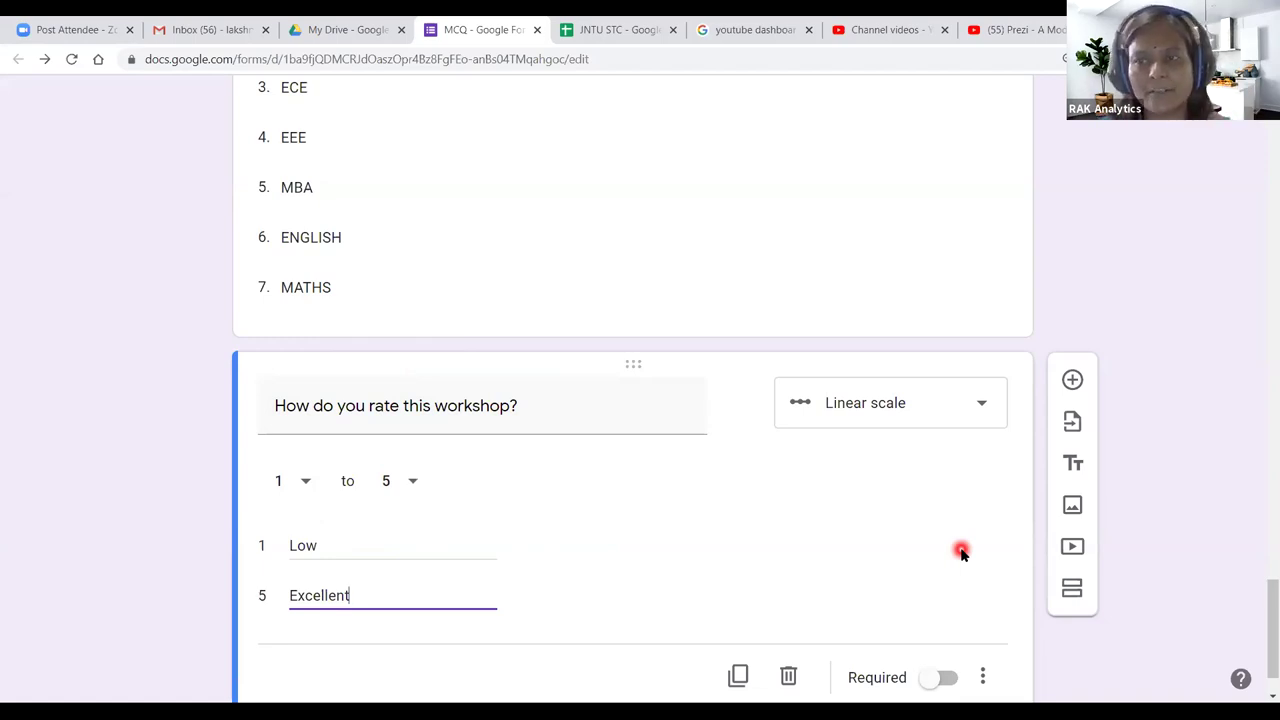
pyautogui.scroll(-1, 955, 556)
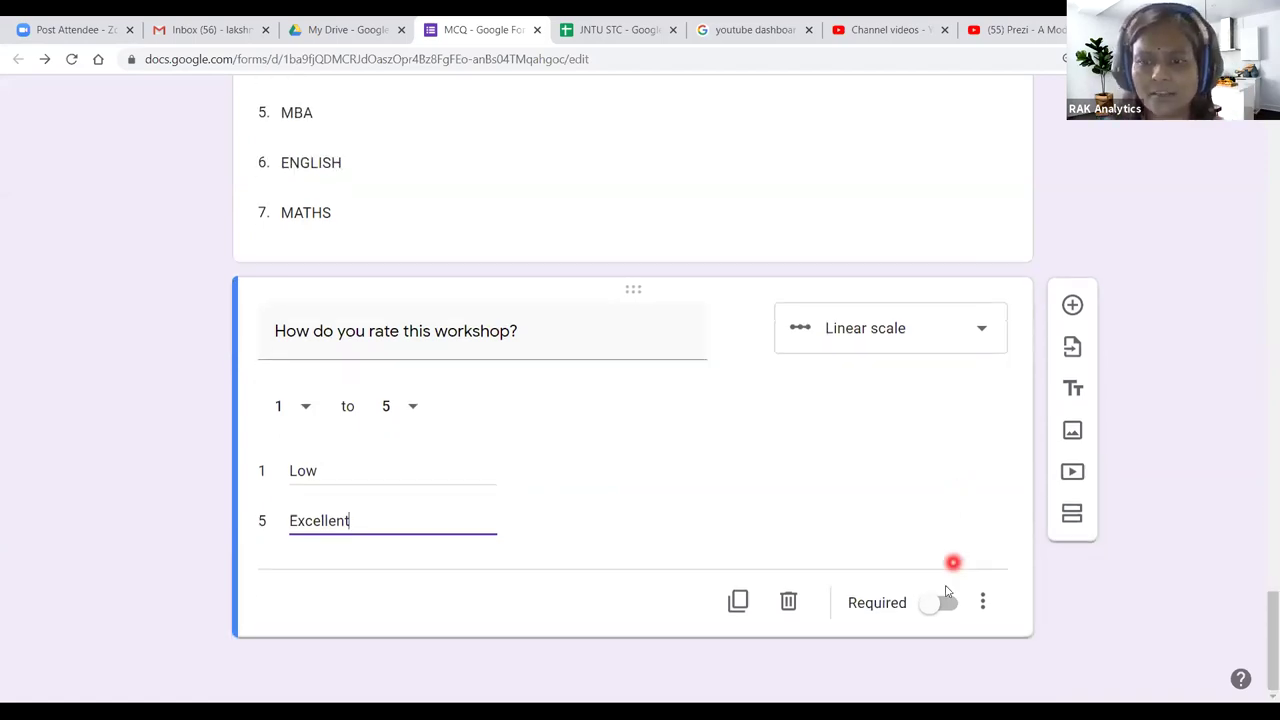
pyautogui.click(943, 602)
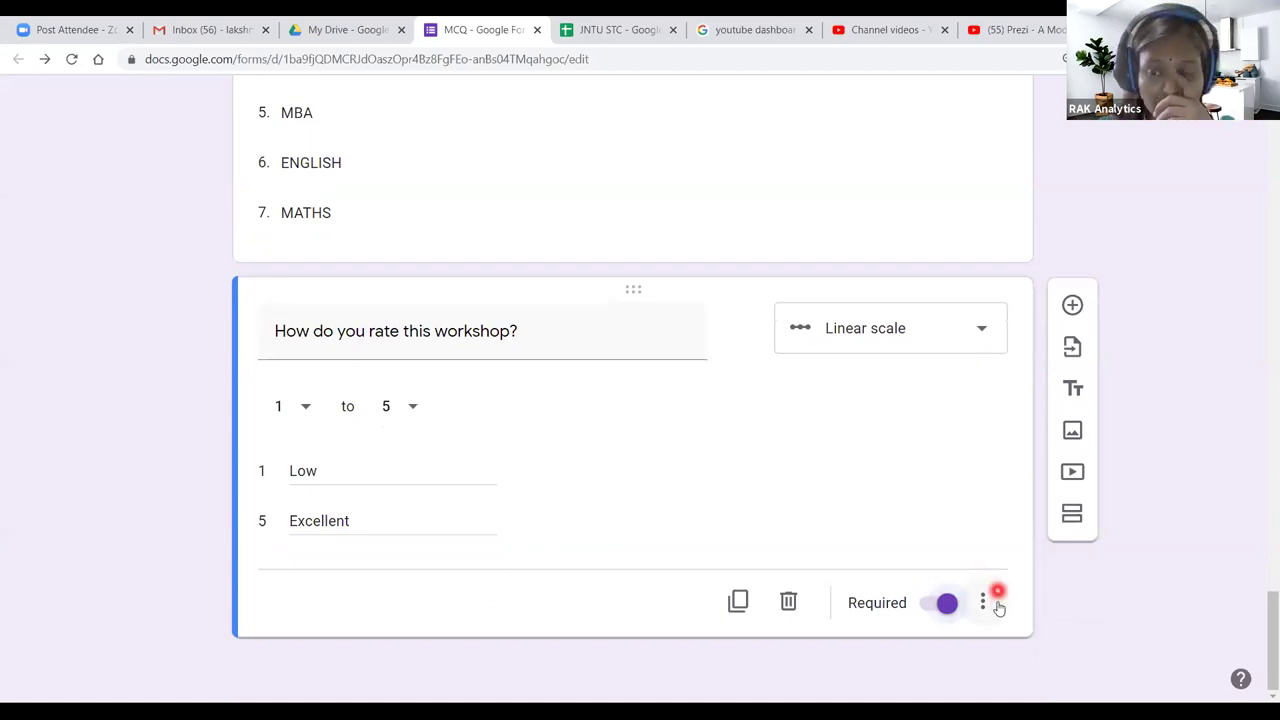
# Step: Add a multiple-choice grid question titled "Match" below the workshop rating question
pyautogui.click(1073, 306)
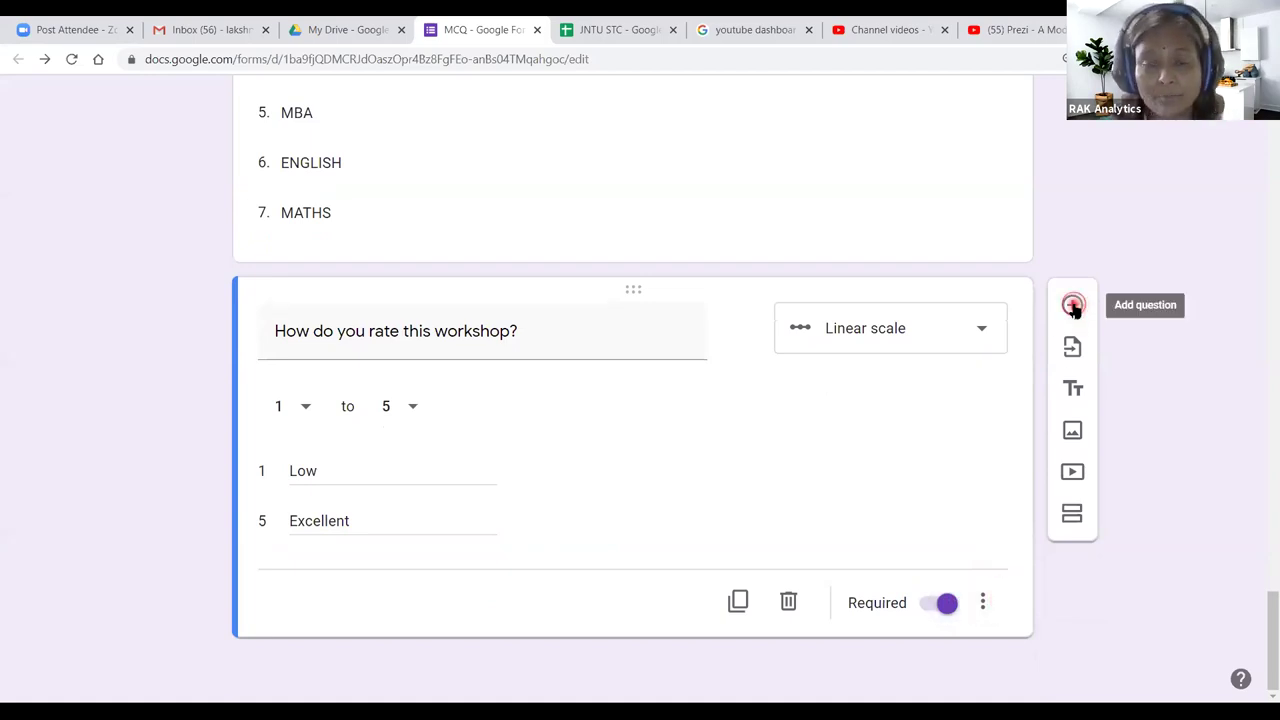
pyautogui.write('Match')
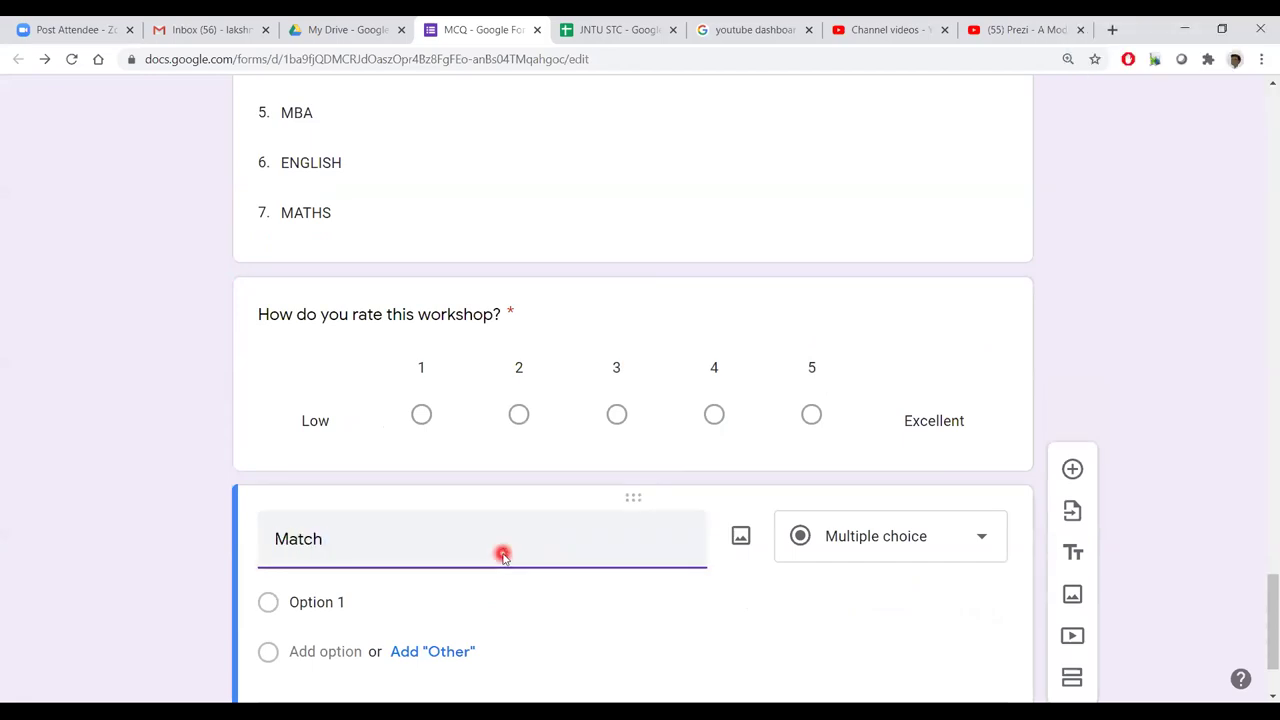
pyautogui.scroll(-1, 503, 557)
pyautogui.click(894, 456)
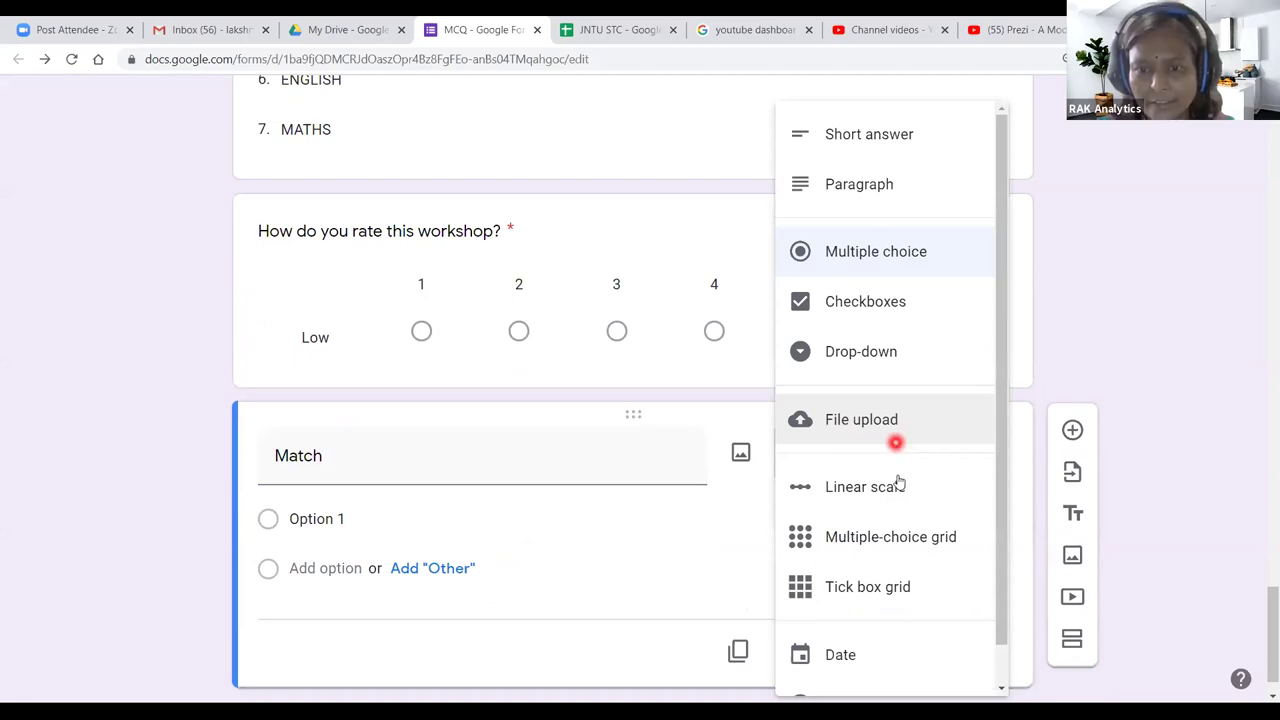
pyautogui.click(897, 538)
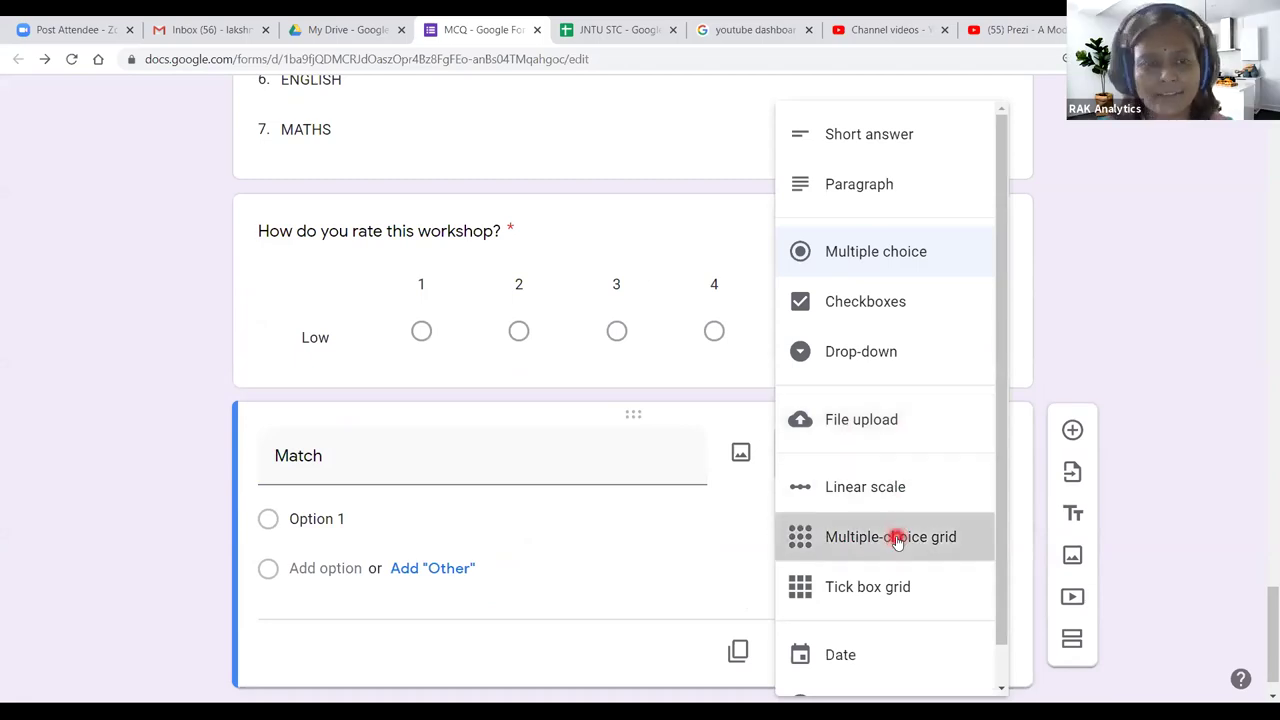
pyautogui.scroll(-1, 680, 525)
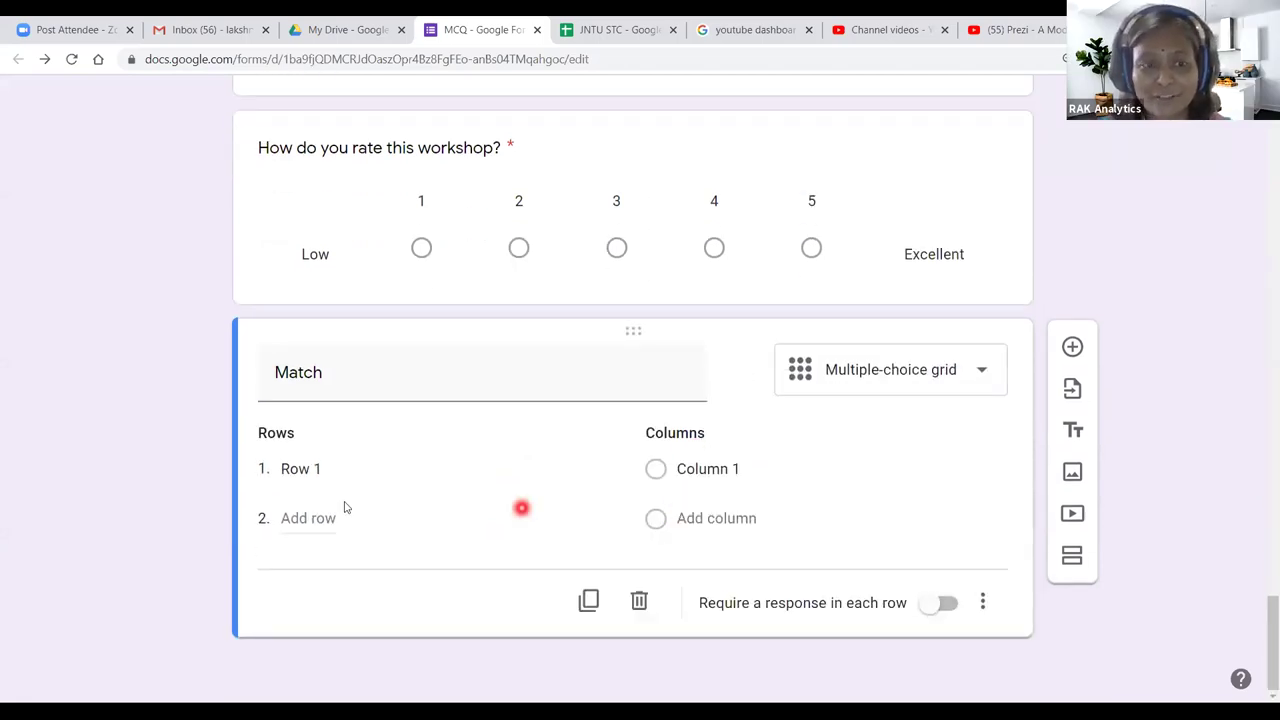
# Step: Add a second row and a second column with default names to the Match grid
pyautogui.click(310, 469)
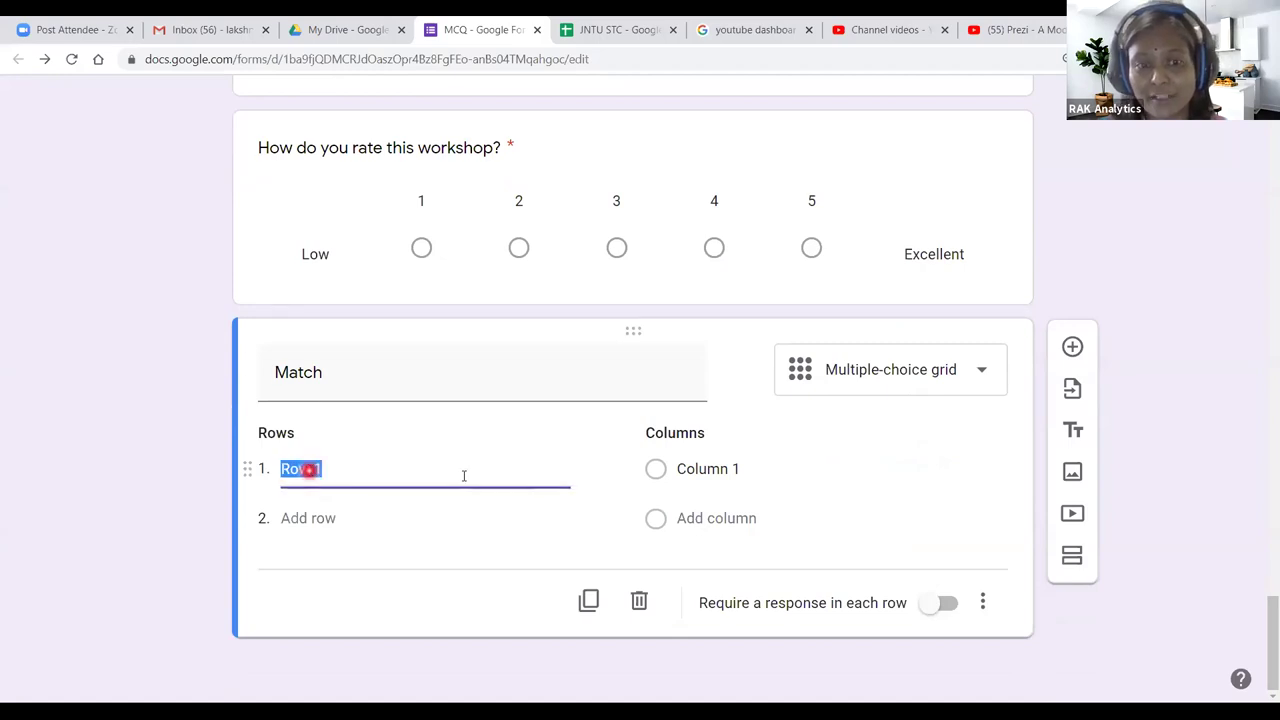
pyautogui.click(705, 478)
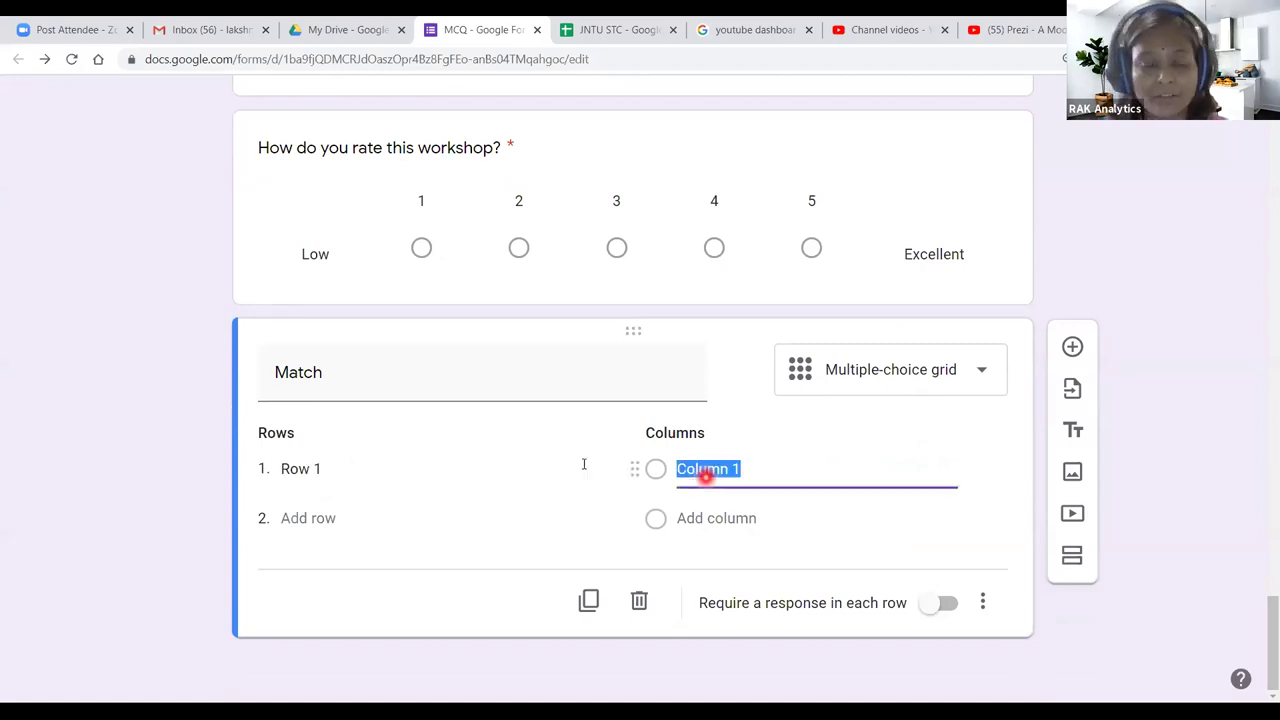
pyautogui.click(316, 518)
pyautogui.click(731, 520)
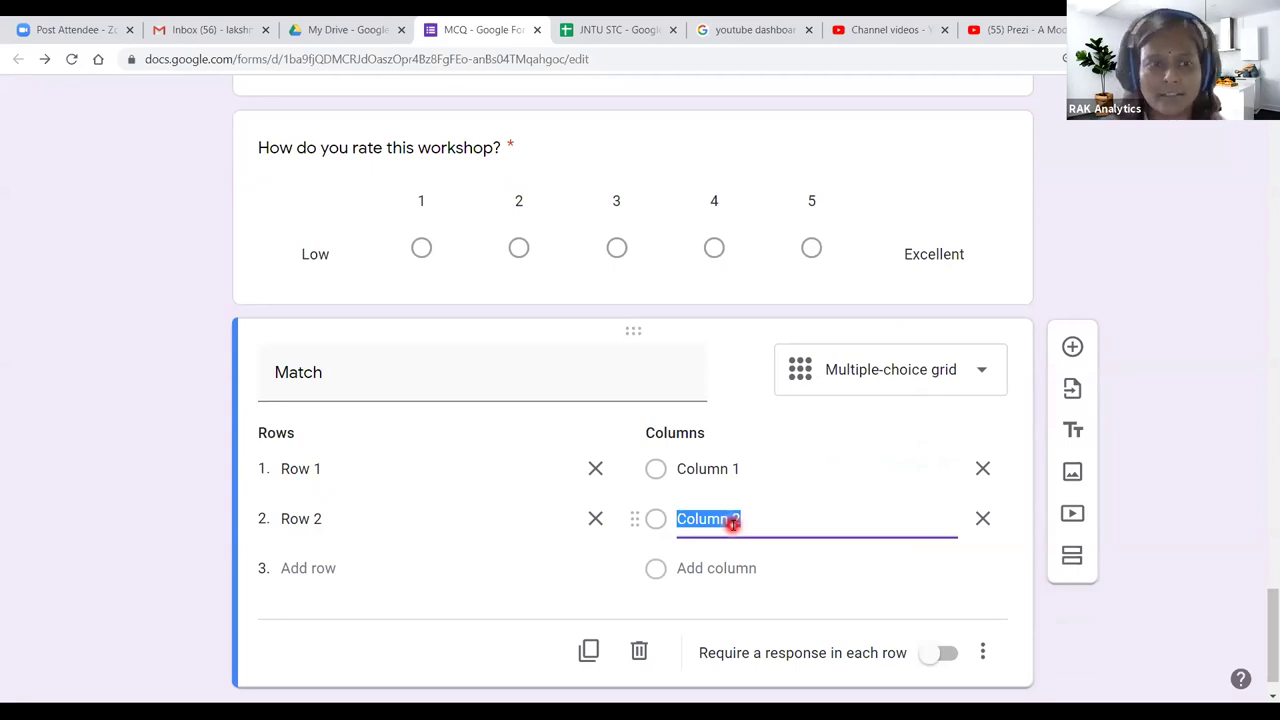
# Step: Add a blank question below Match, and delete both it and the Match grid question
pyautogui.click(1075, 348)
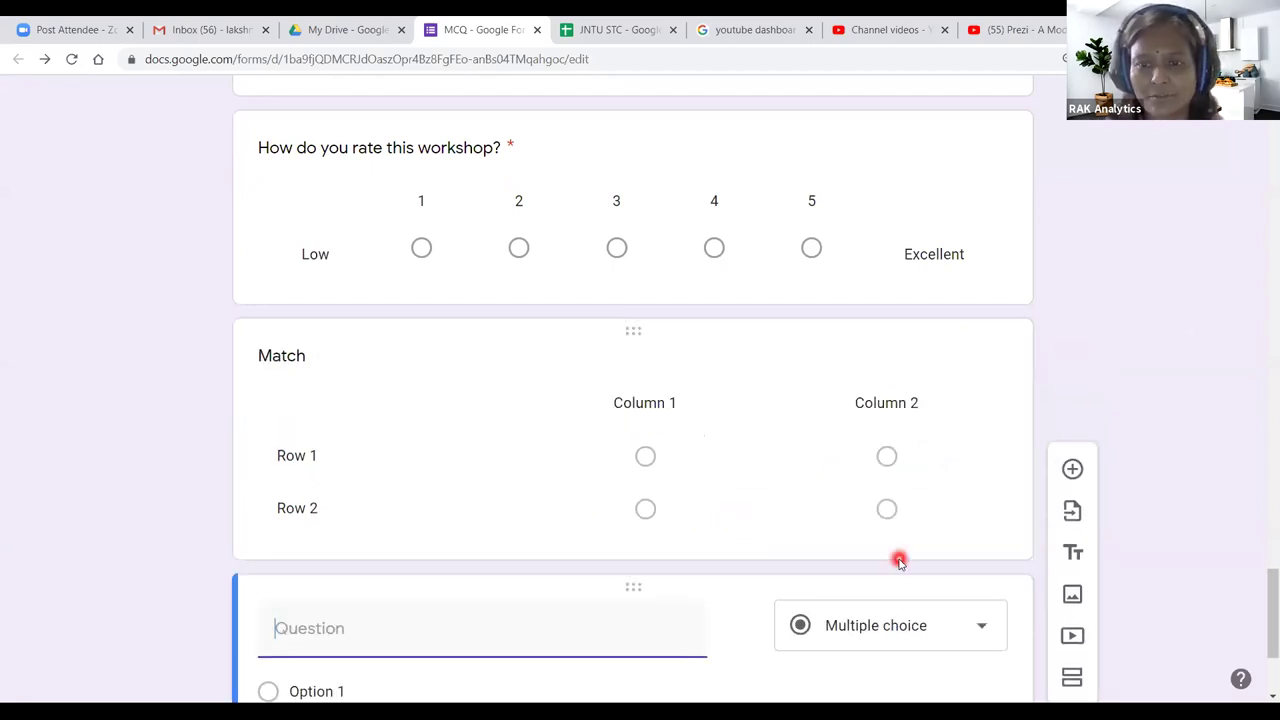
pyautogui.click(788, 656)
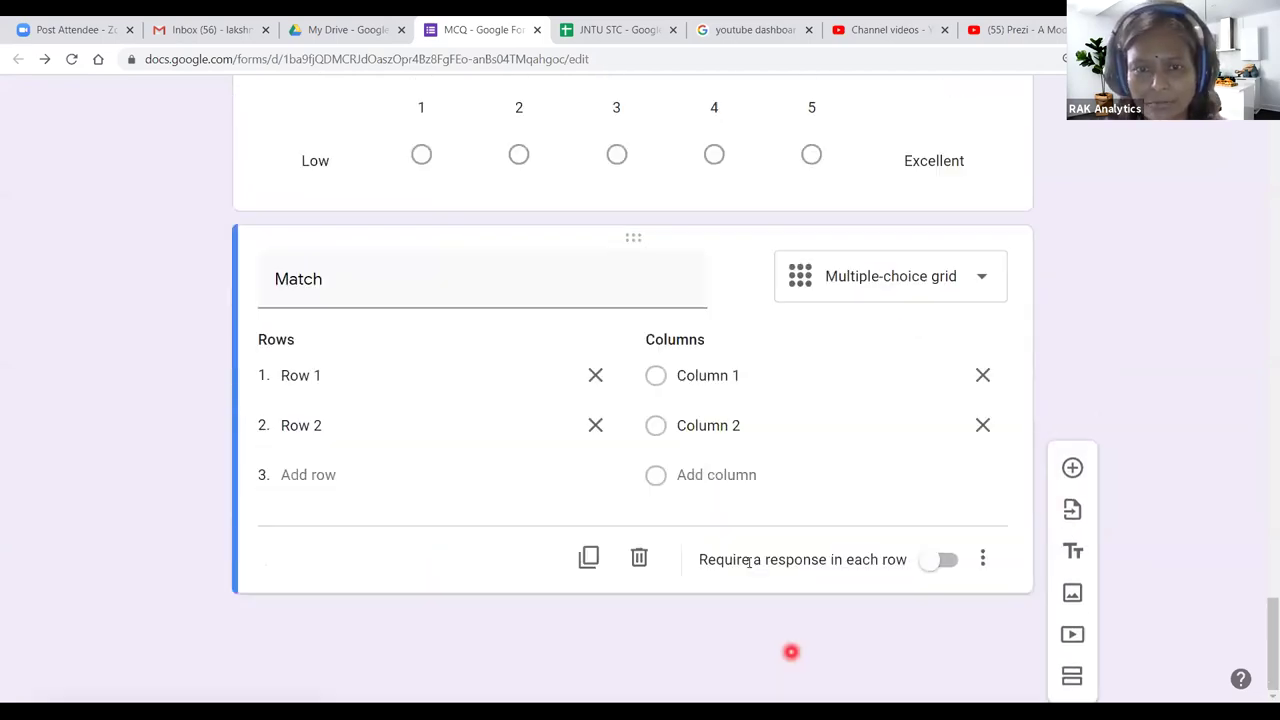
pyautogui.click(636, 600)
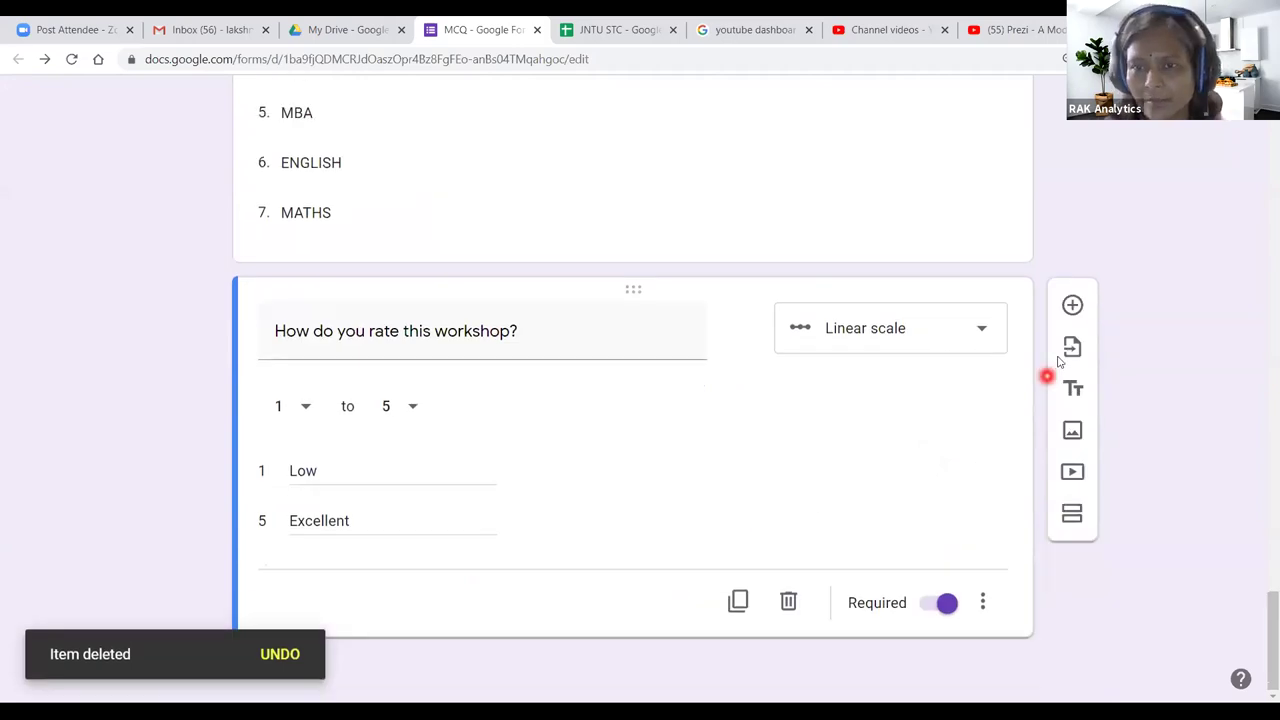
# Step: Look through the available question types without changing the workshop rating question
pyautogui.click(984, 328)
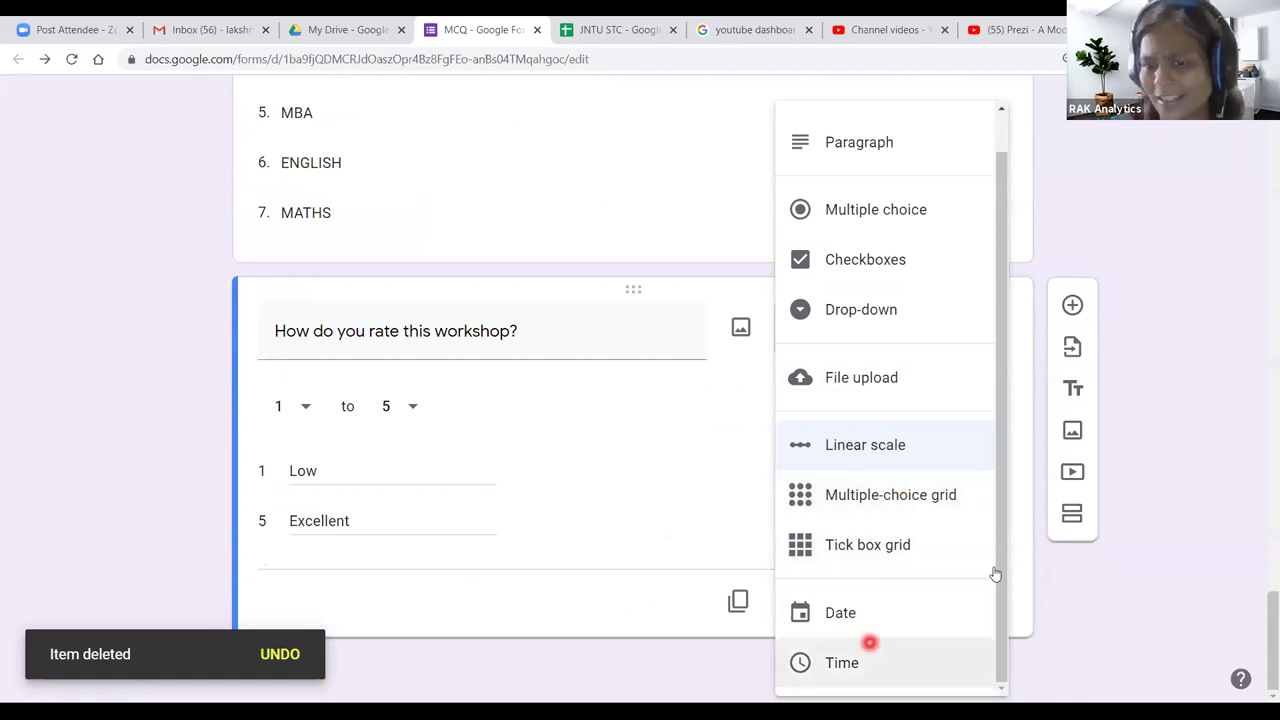
pyautogui.click(1237, 526)
# Step: Set the form's header image to the white robots picture from the Work and School themes
pyautogui.scroll(20, 840, 390)
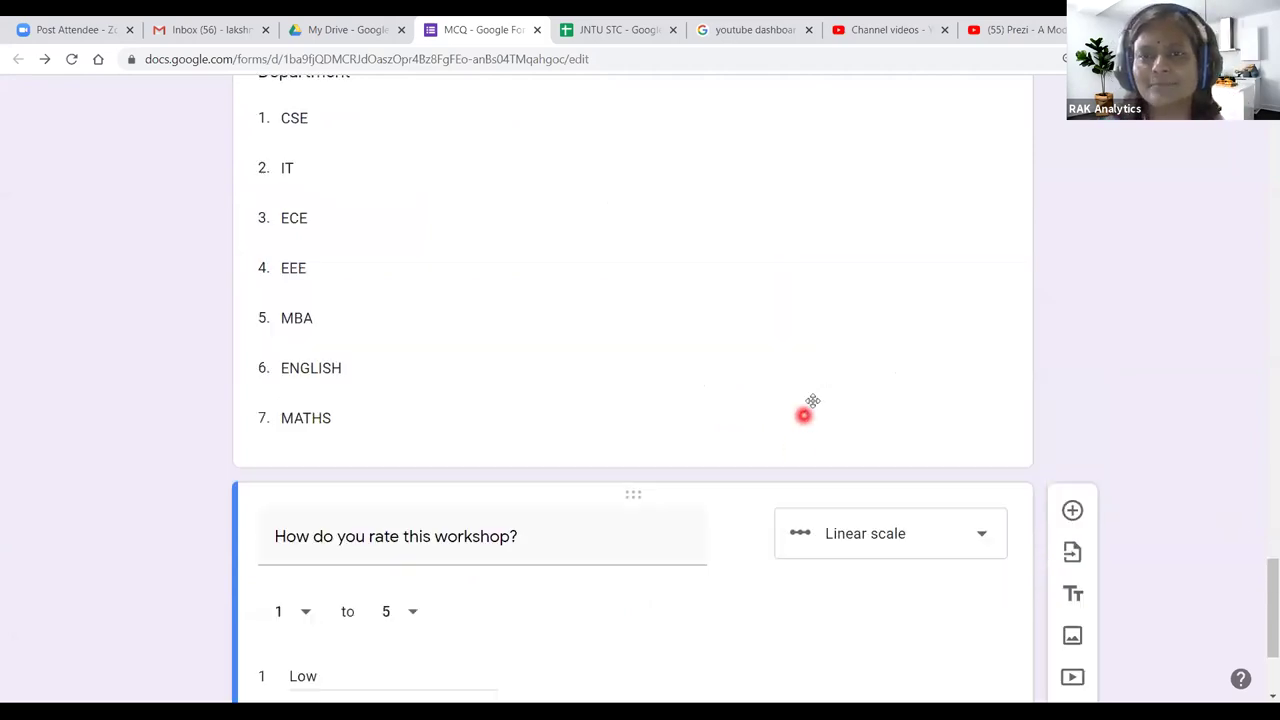
pyautogui.scroll(2, 884, 325)
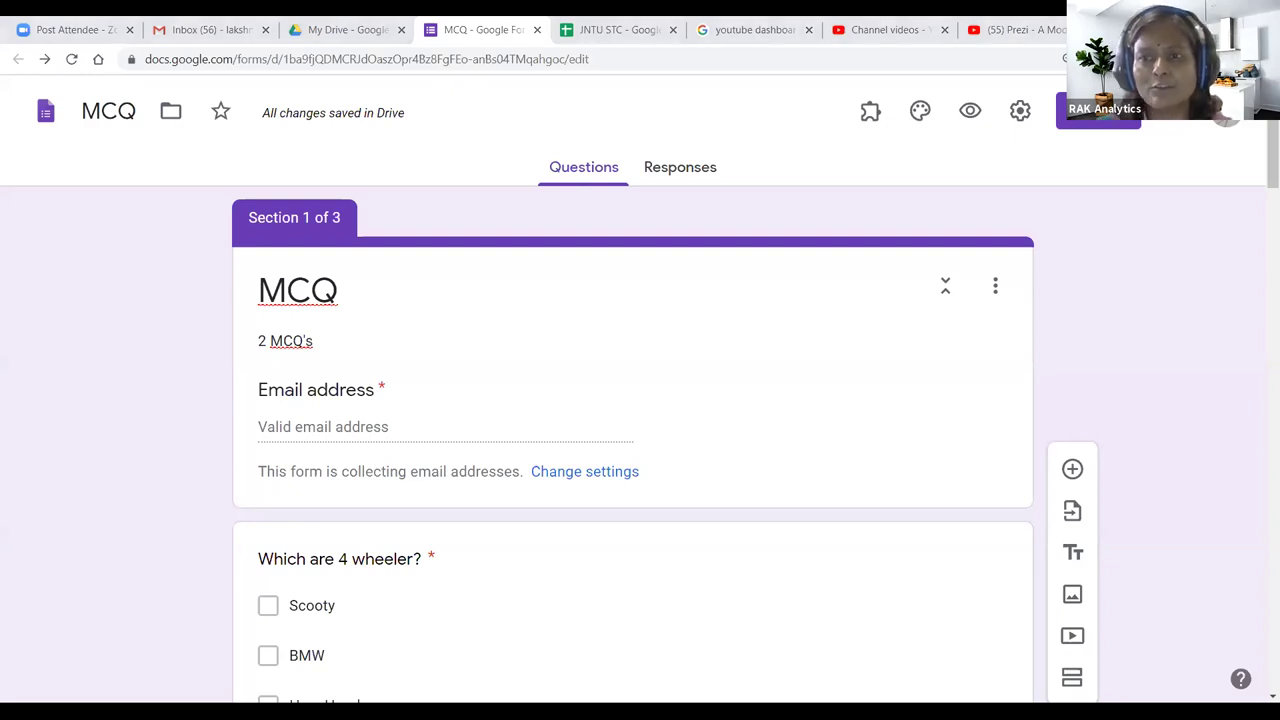
pyautogui.click(920, 112)
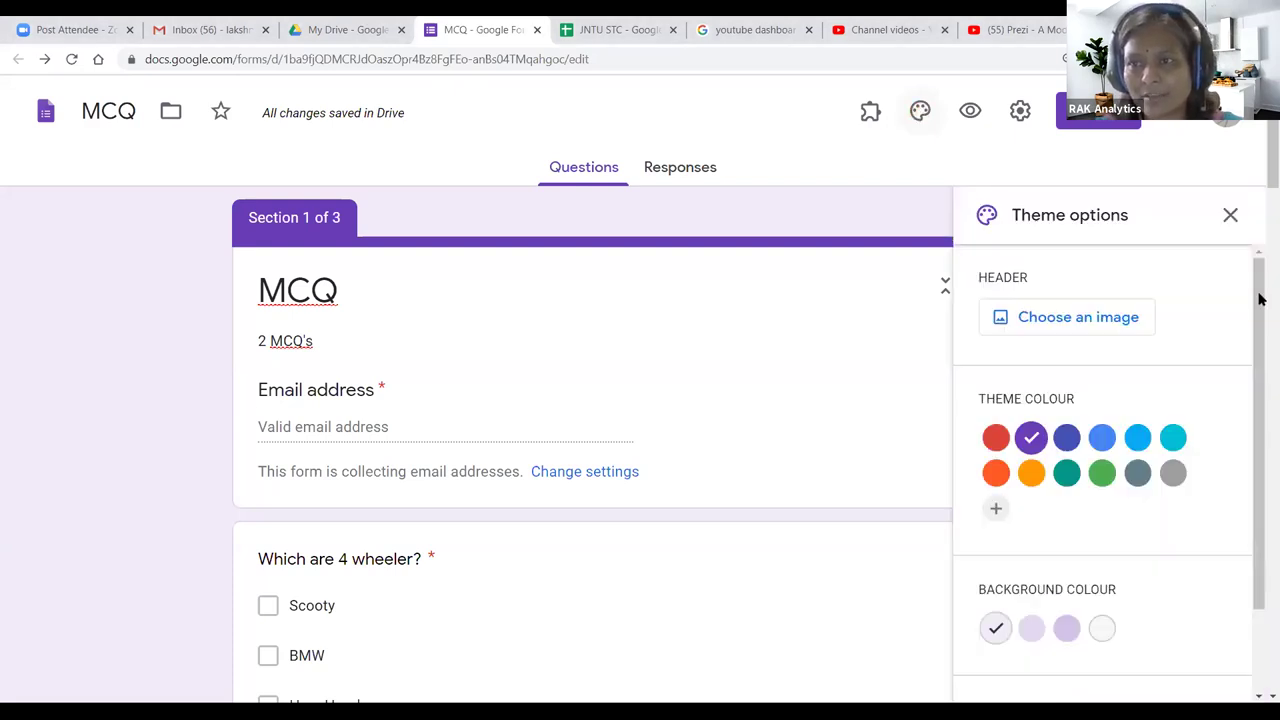
pyautogui.click(1052, 322)
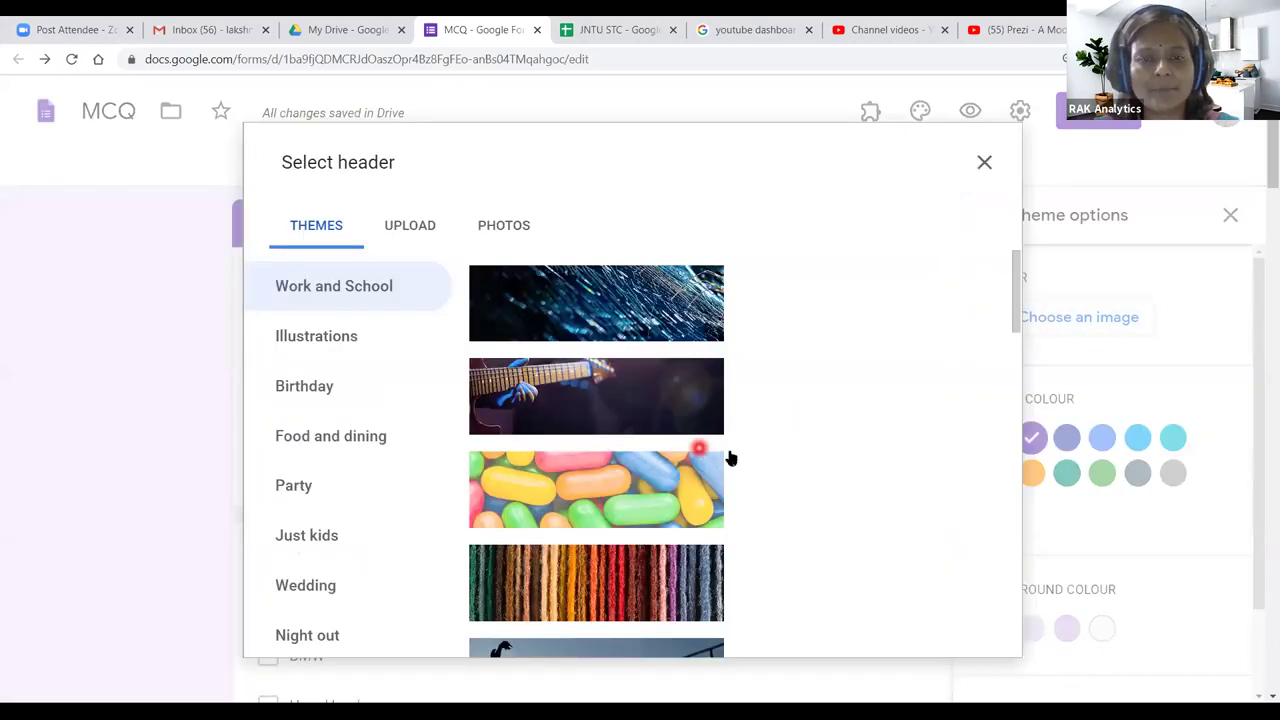
pyautogui.scroll(-10, 757, 451)
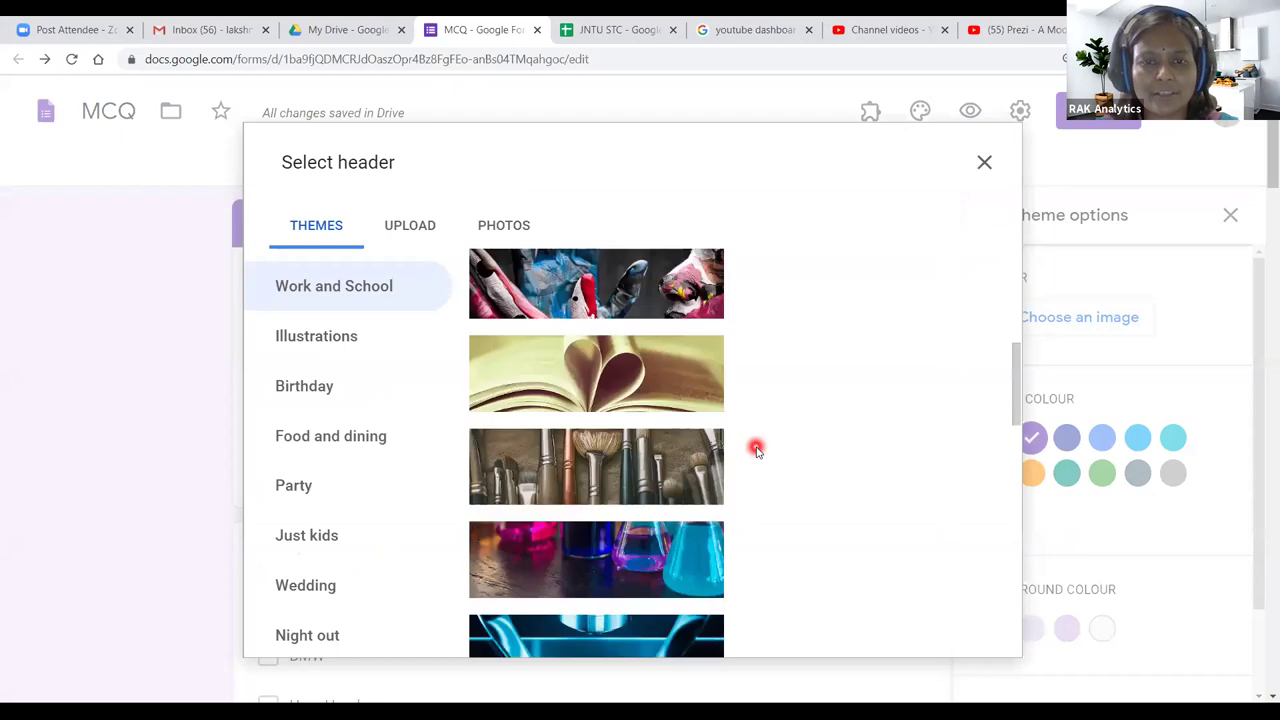
pyautogui.scroll(-5, 757, 451)
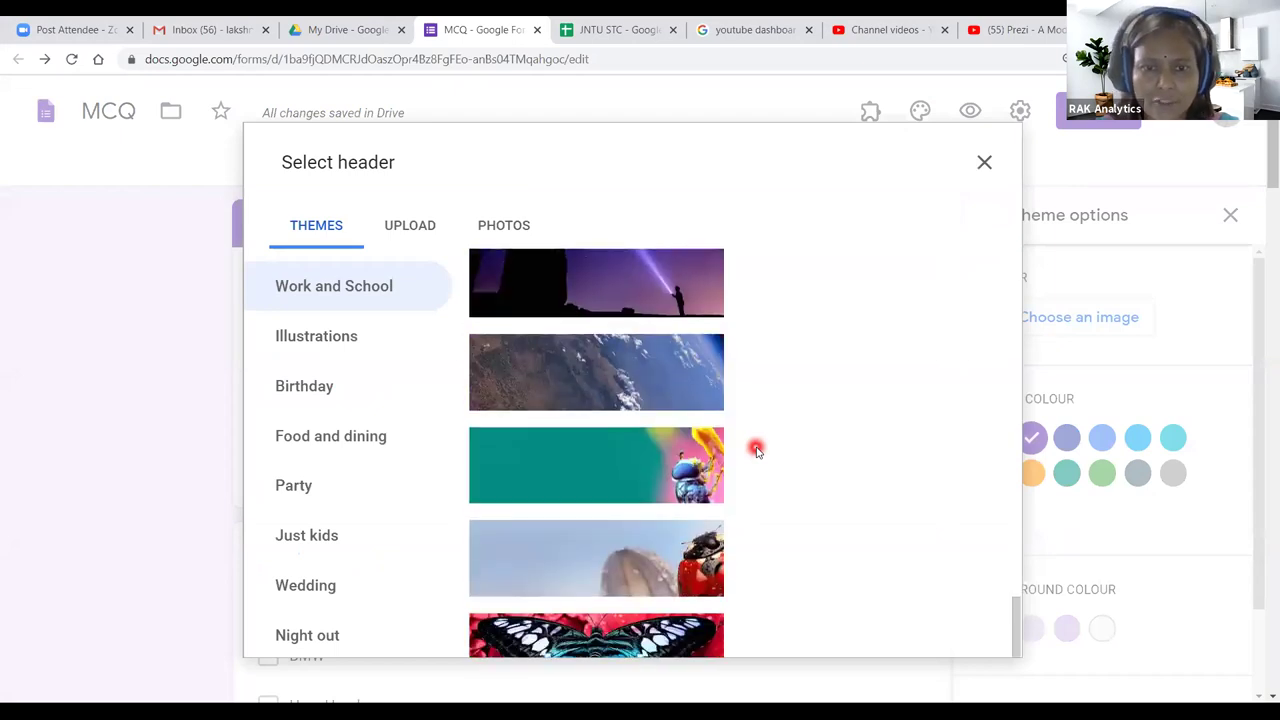
pyautogui.click(610, 420)
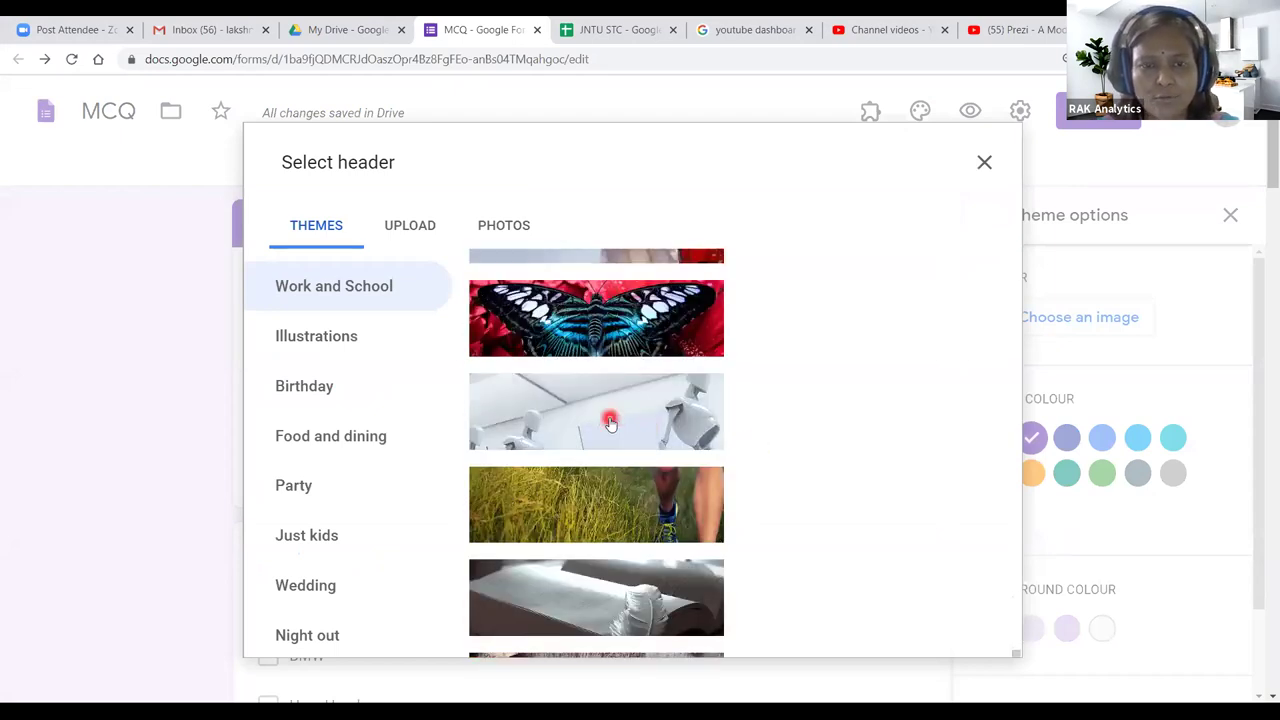
pyautogui.click(970, 628)
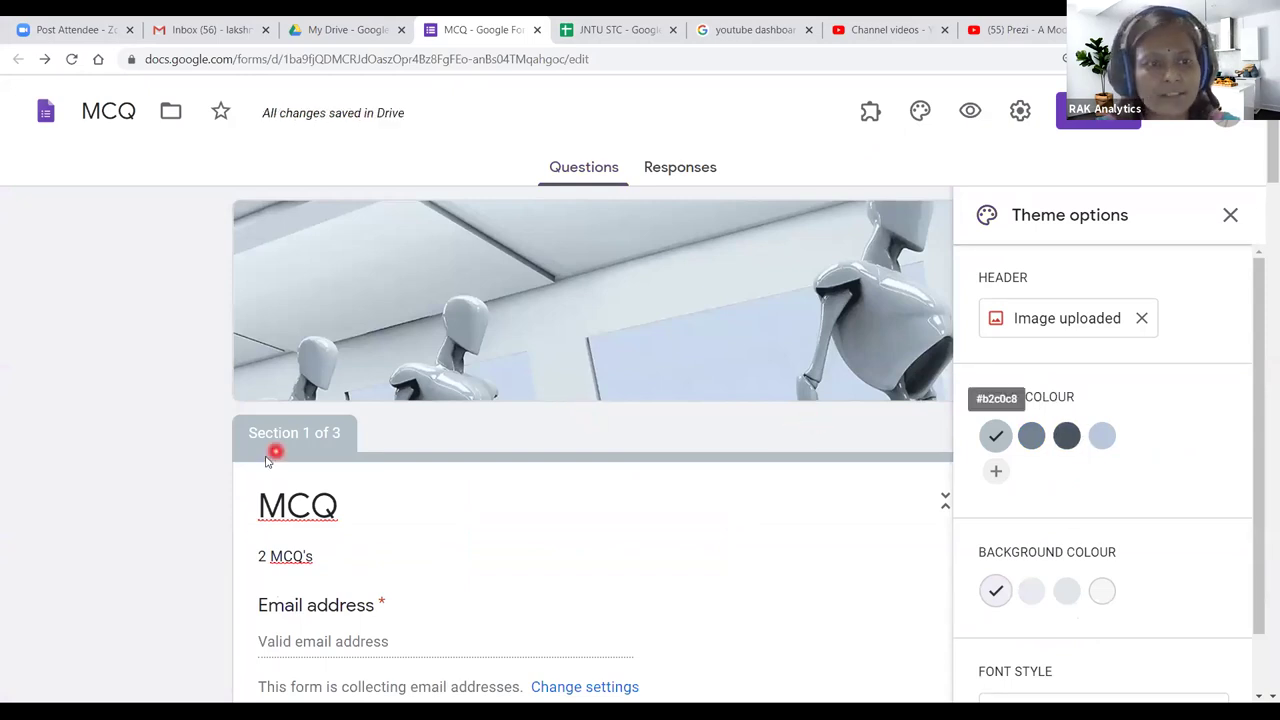
# Step: Try the light blue and dark grey theme colours, and apply the custom red #cc1212 as the theme colour
pyautogui.click(1104, 437)
pyautogui.click(1073, 446)
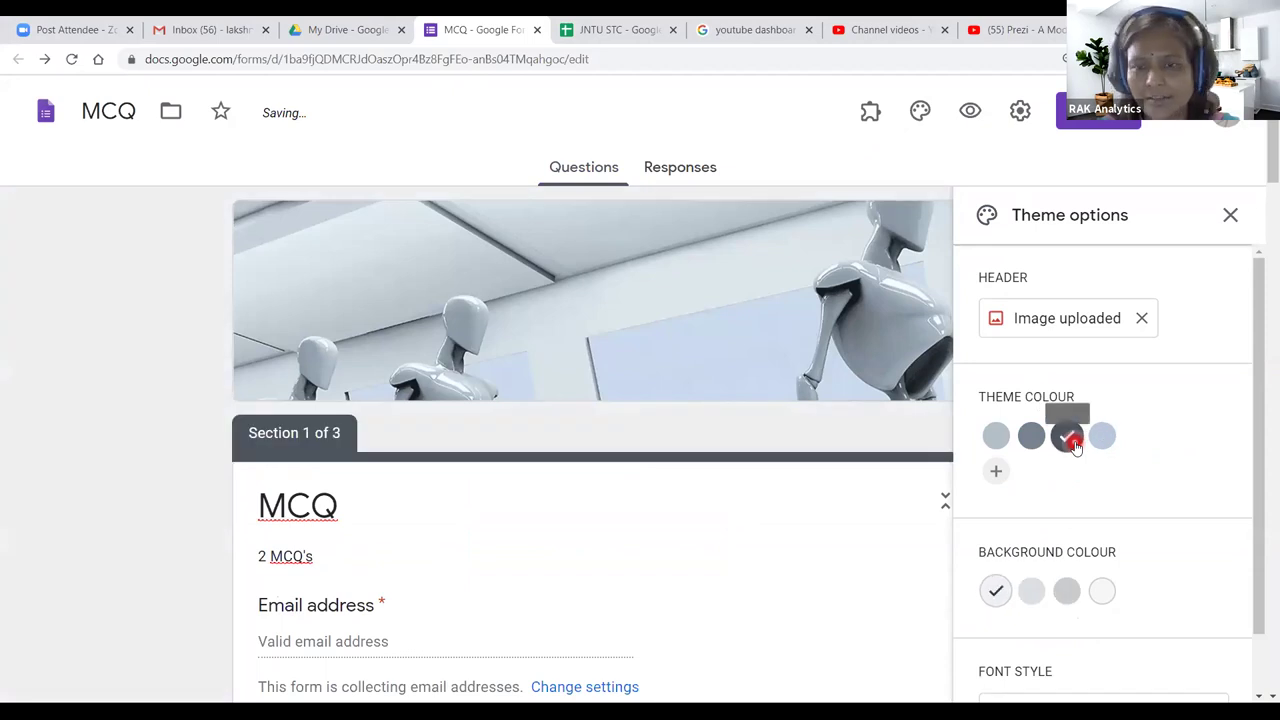
pyautogui.click(996, 471)
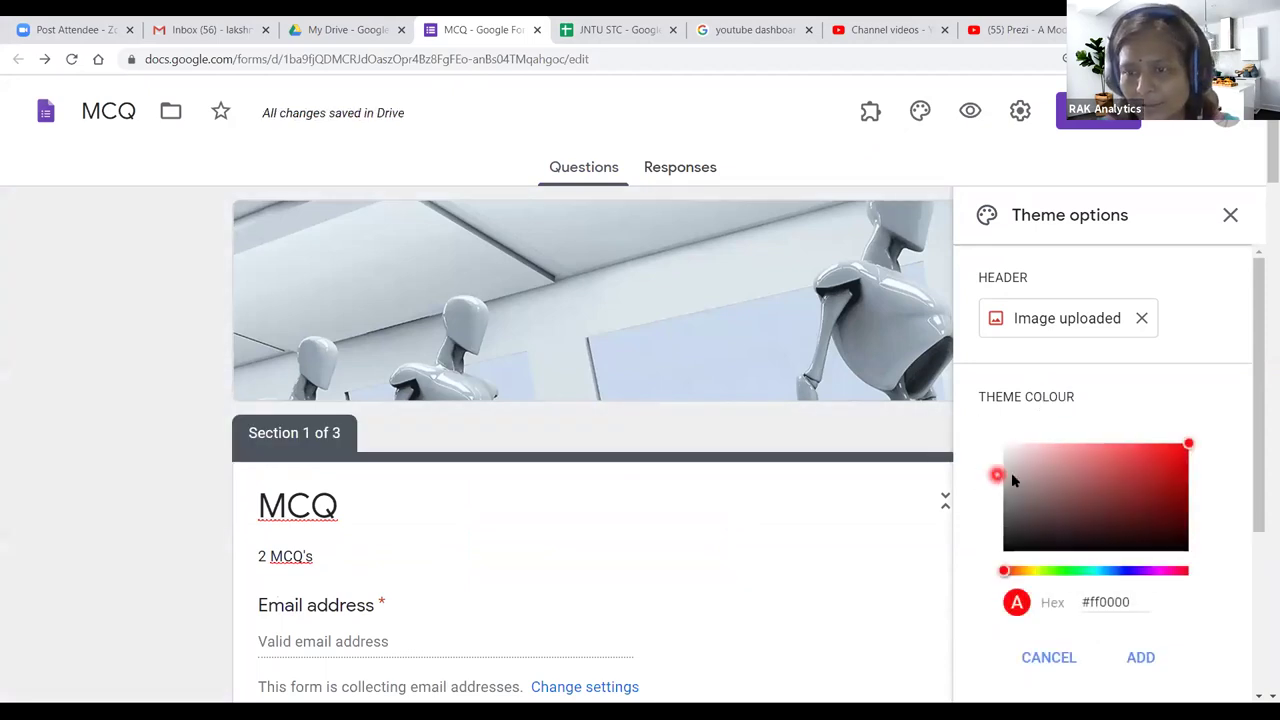
pyautogui.click(1172, 467)
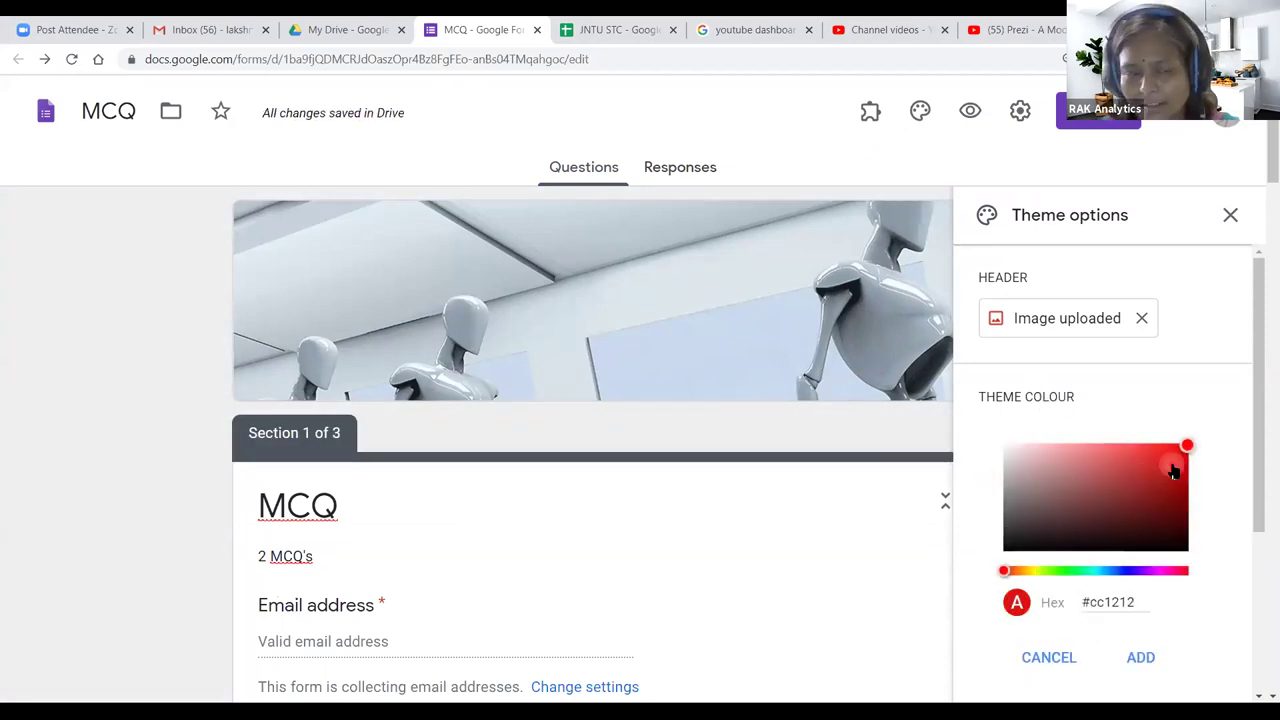
pyautogui.click(1140, 656)
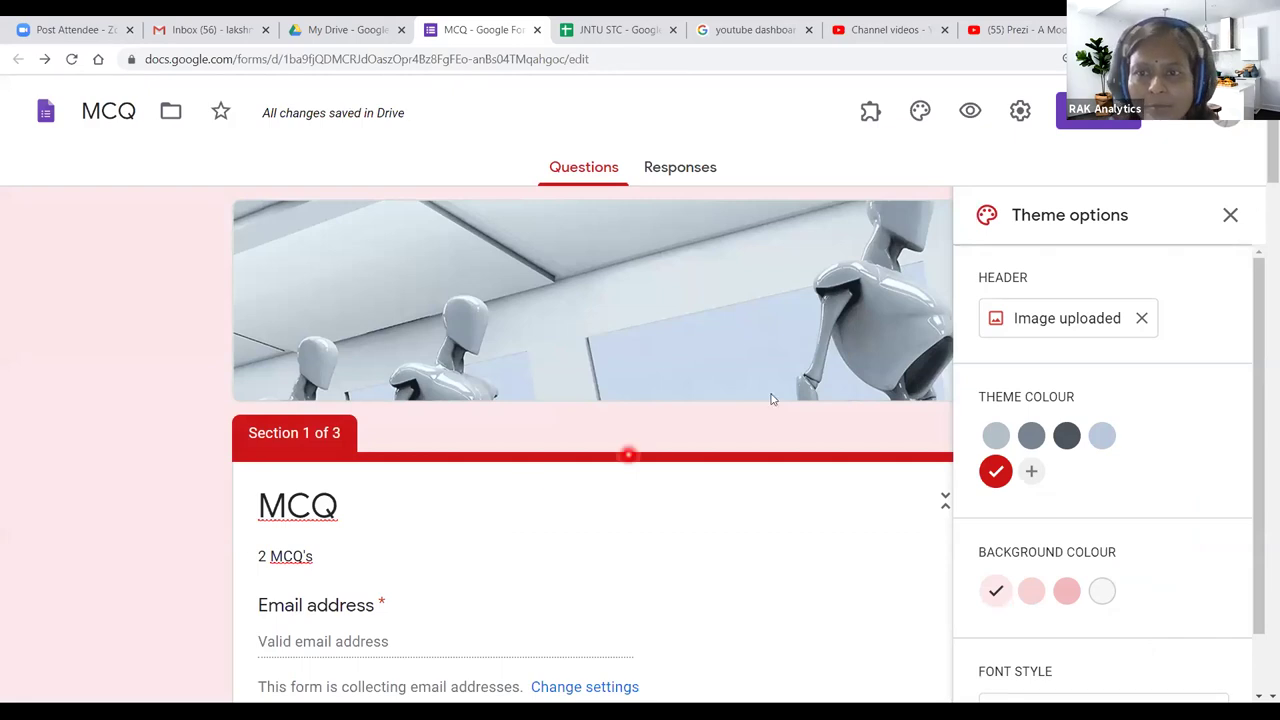
# Step: Replace the form's header image with the Chart_2 picture uploaded from the Desktop, cropped around the word CHANT
pyautogui.click(1060, 326)
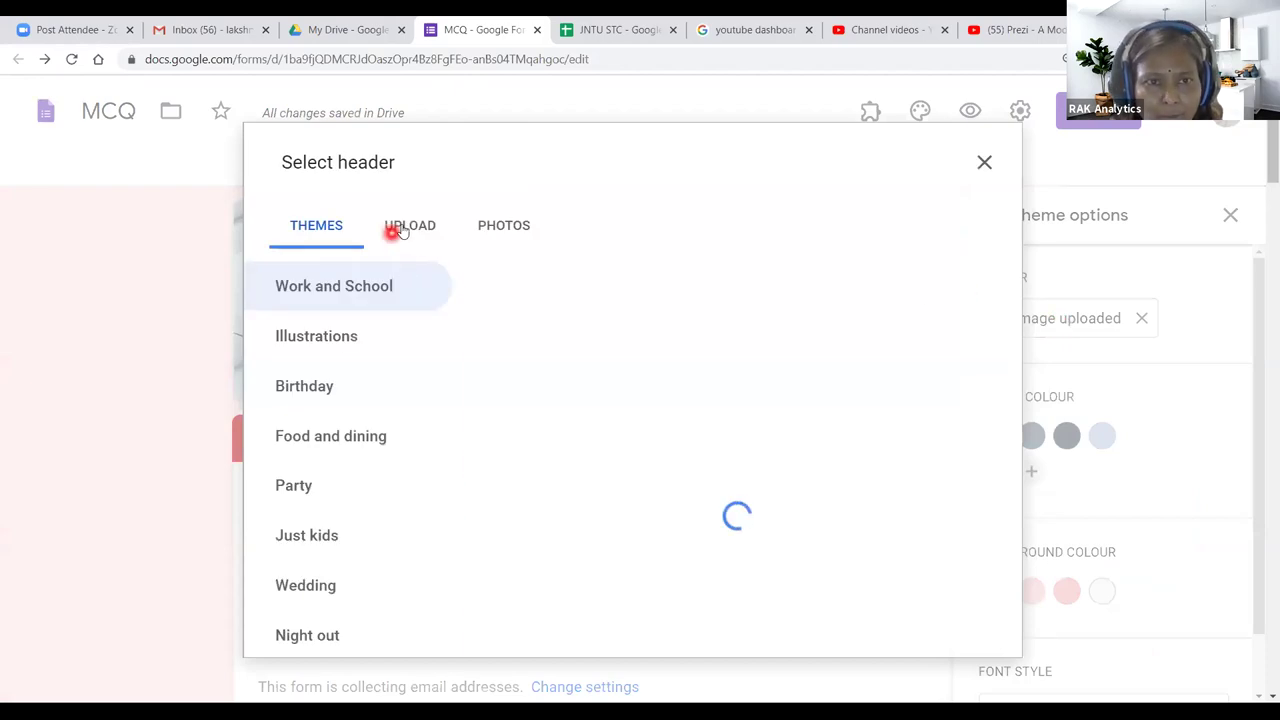
pyautogui.click(400, 228)
pyautogui.click(616, 522)
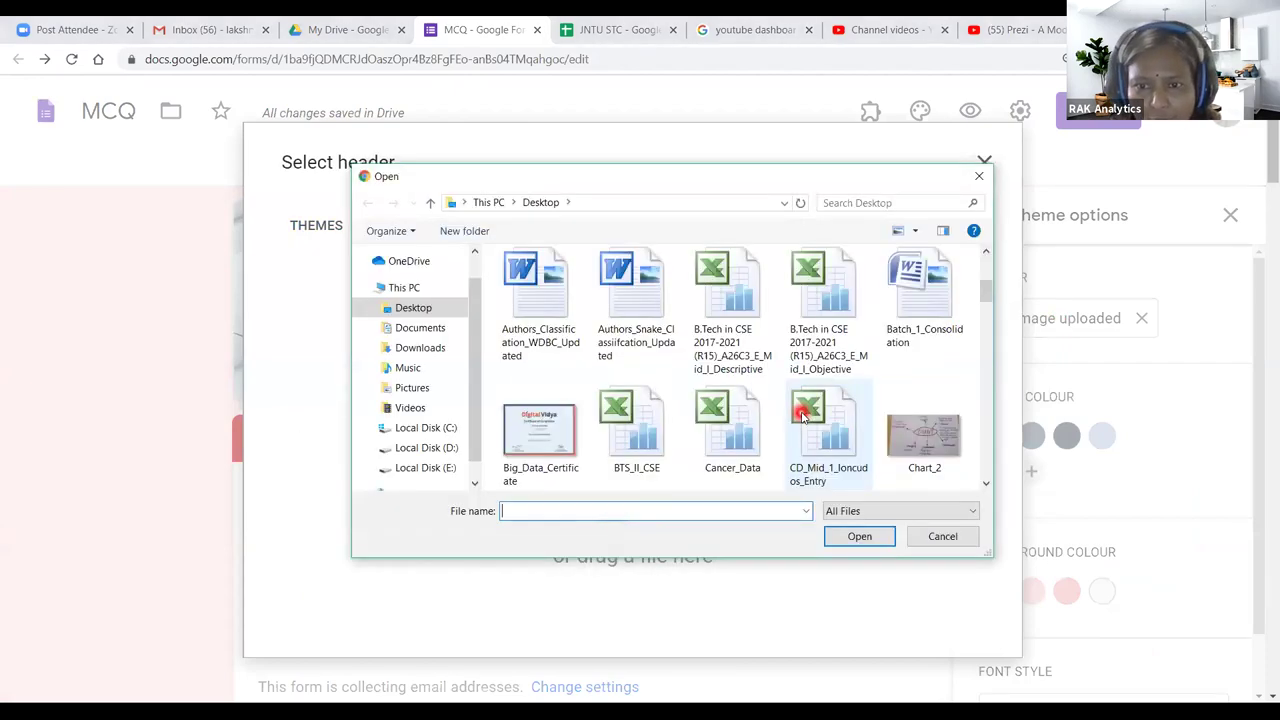
pyautogui.click(905, 430)
pyautogui.click(857, 537)
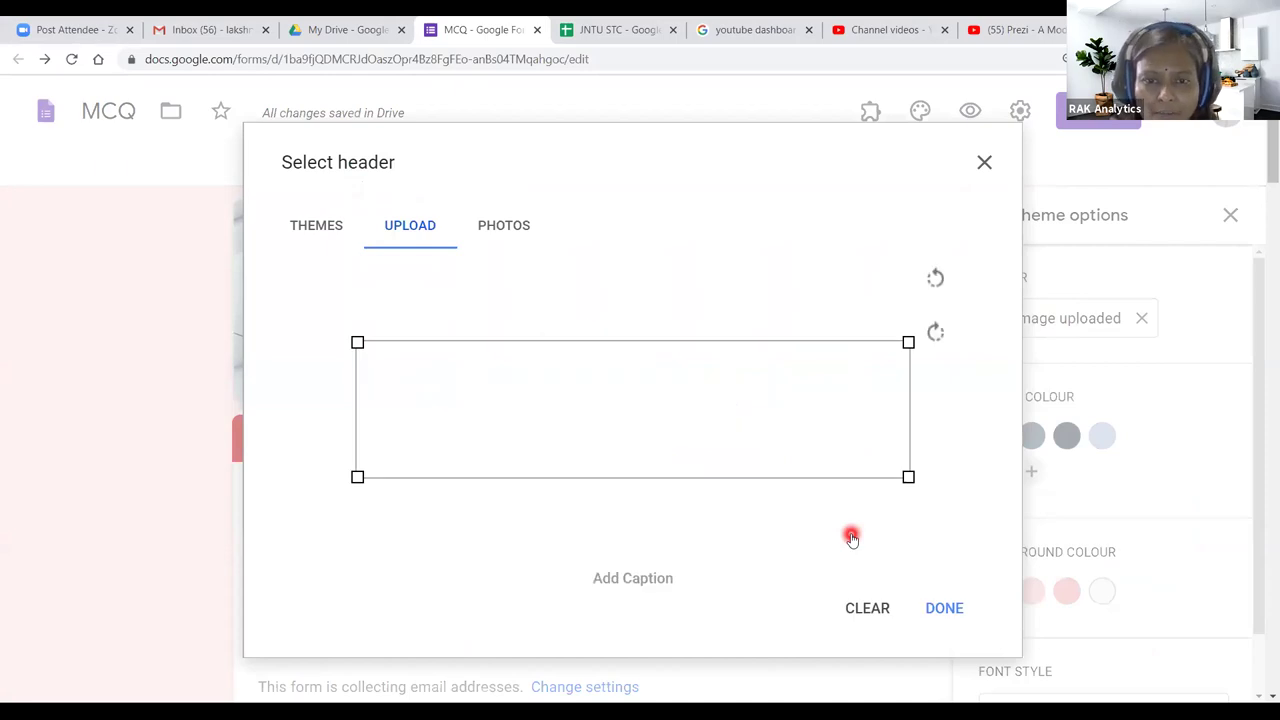
pyautogui.moveTo(694, 350); pyautogui.dragTo(683, 385)
pyautogui.click(944, 610)
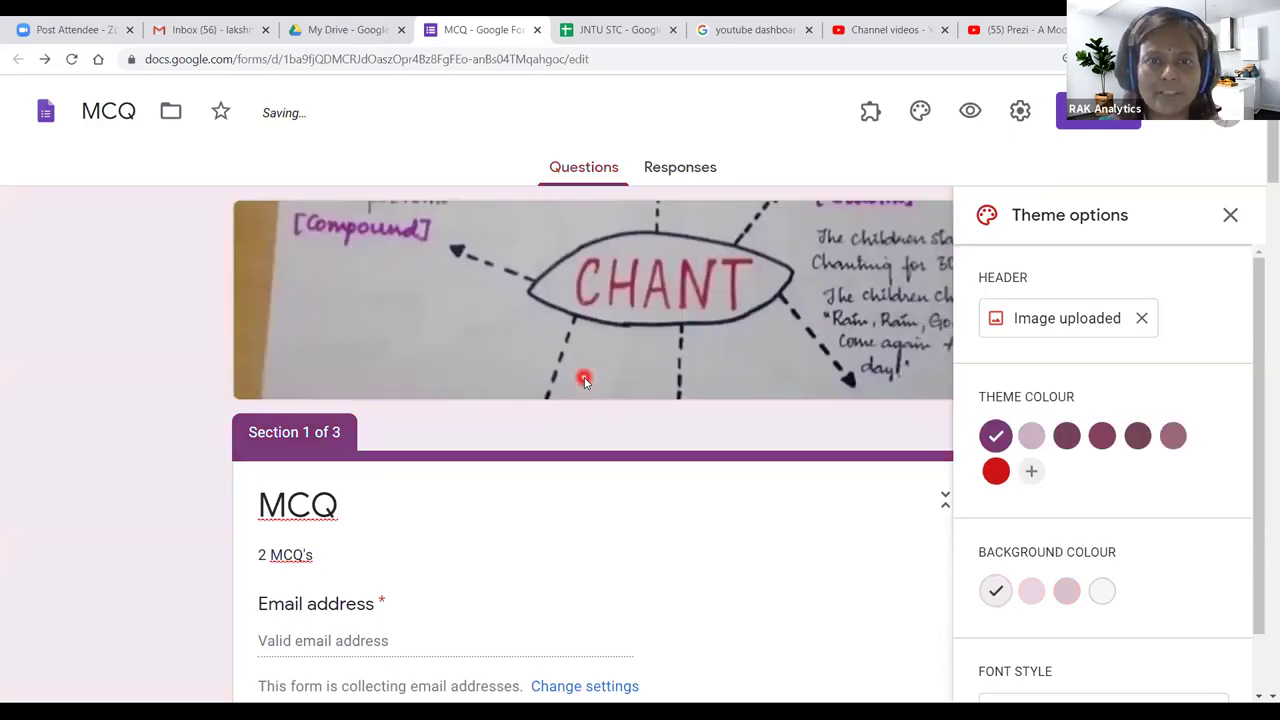
# Step: Try the available background shades and apply the dark #d6c4d7 as the form's background colour
pyautogui.click(1068, 595)
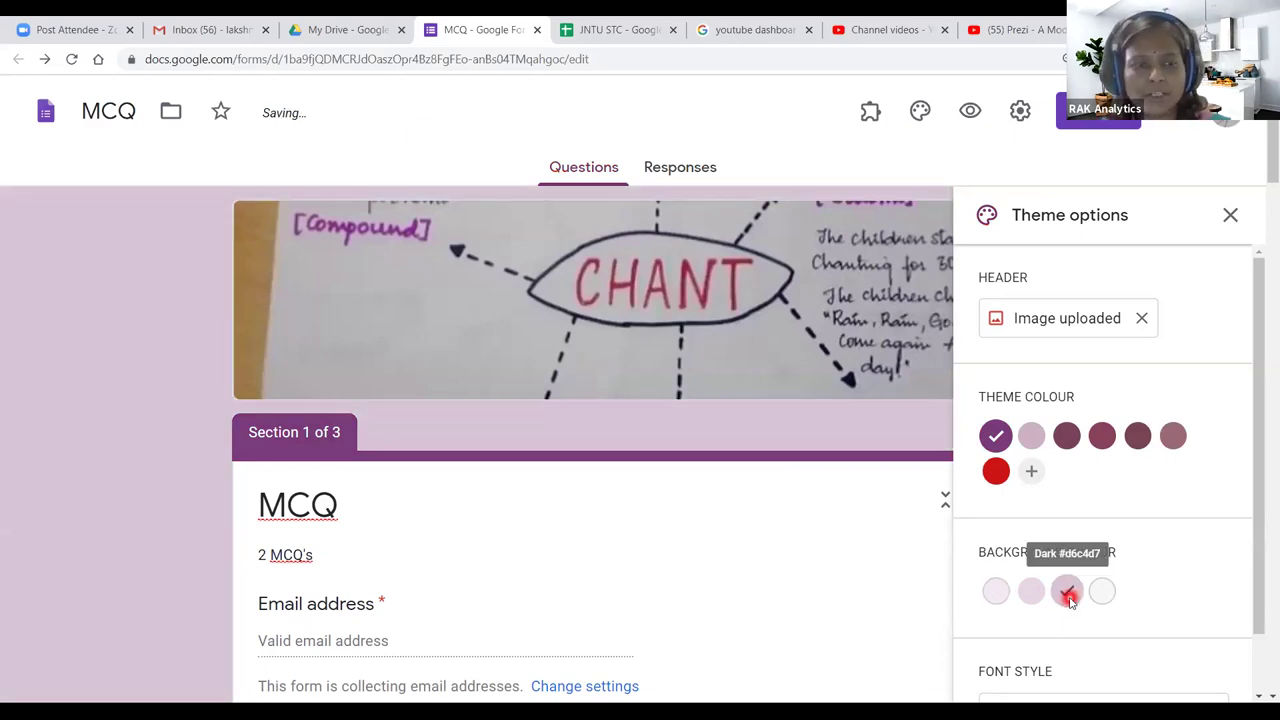
pyautogui.click(997, 596)
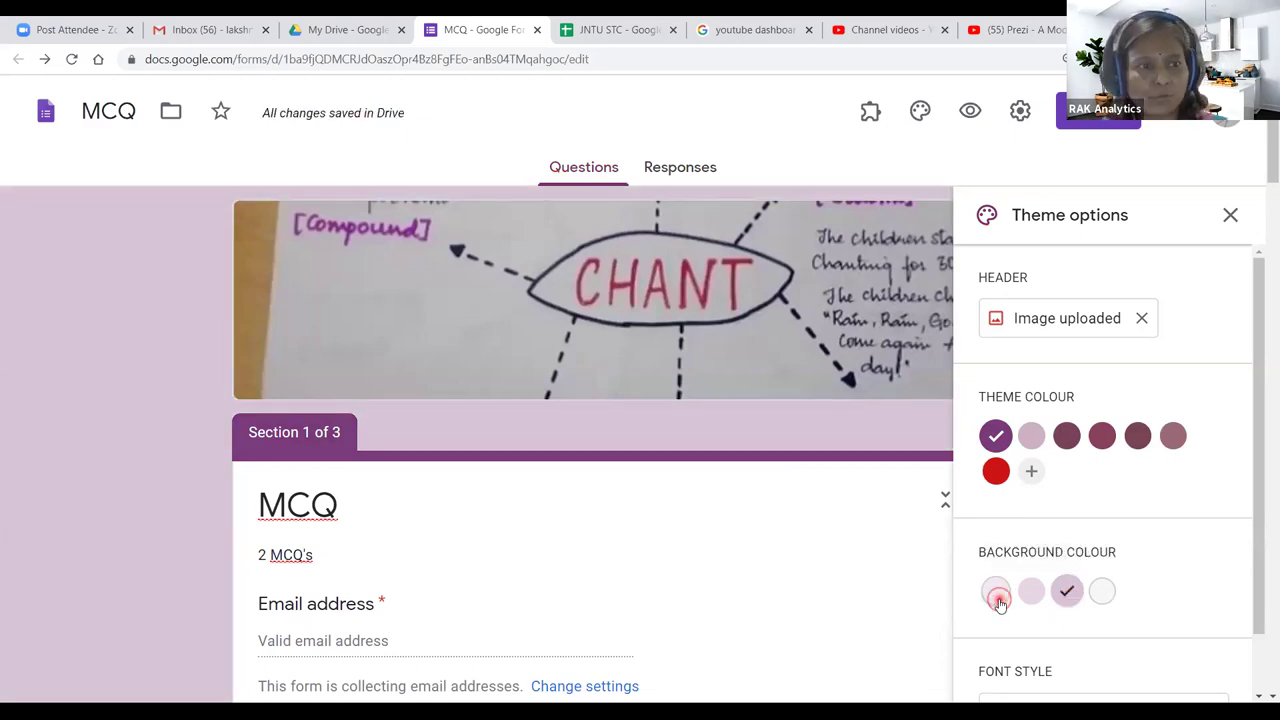
pyautogui.click(1031, 594)
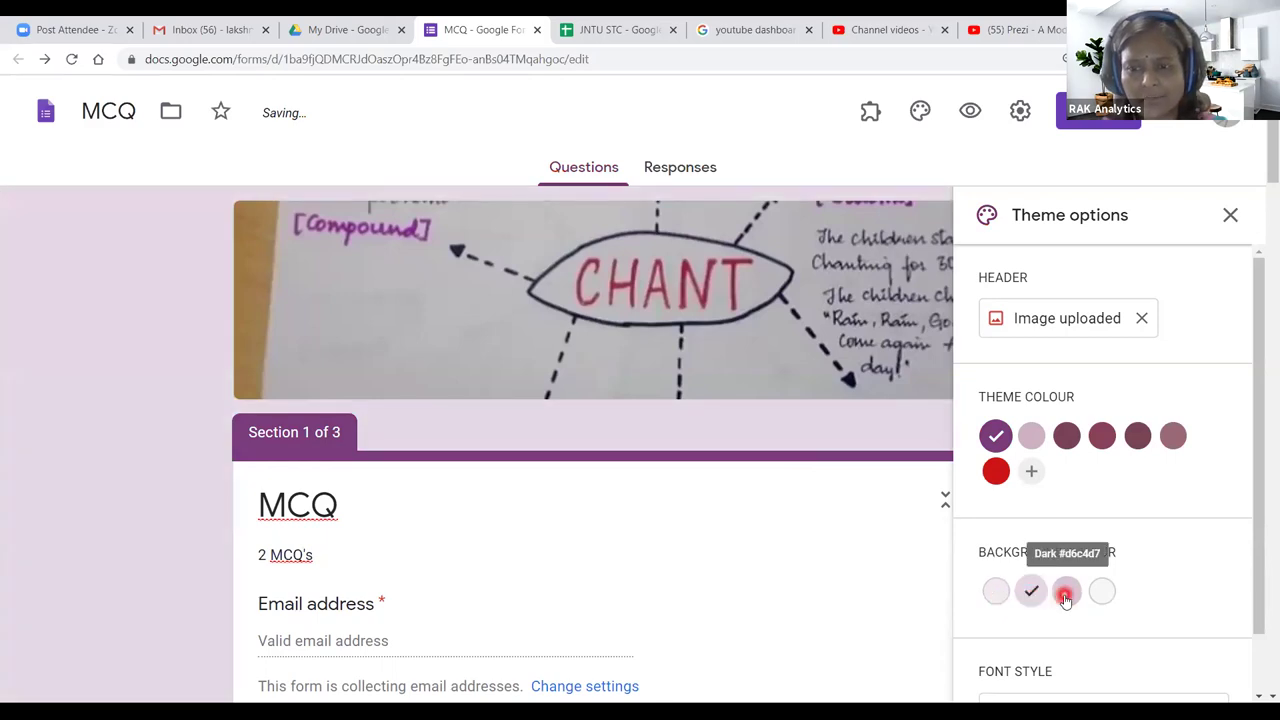
pyautogui.click(1066, 597)
# Step: Set the form's font style to Playful and close the theme options
pyautogui.scroll(-1, 1060, 605)
pyautogui.click(1051, 648)
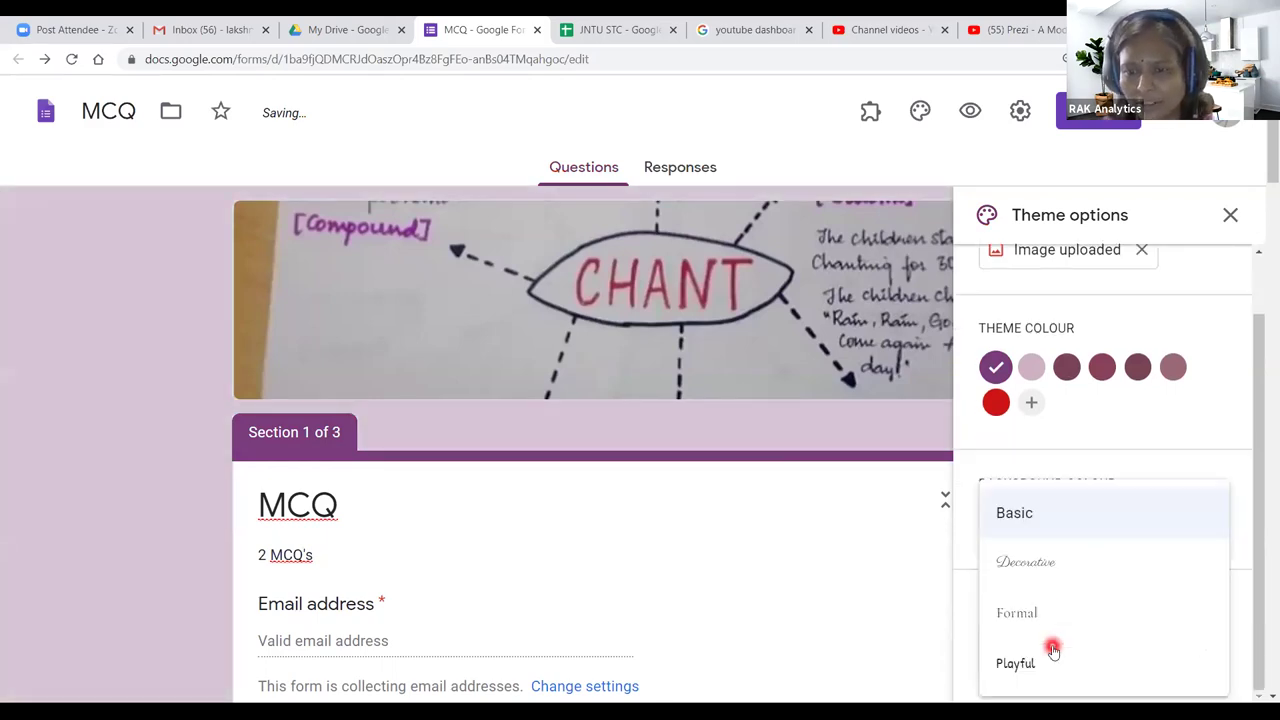
pyautogui.click(1040, 663)
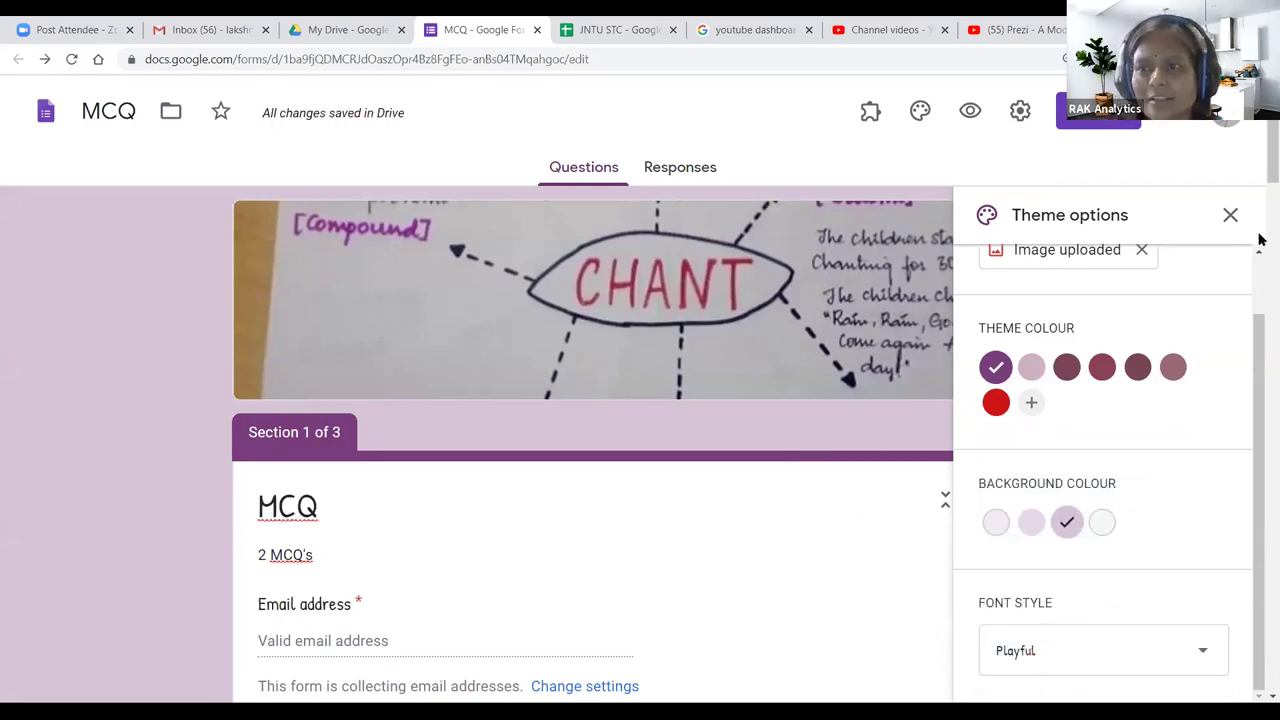
pyautogui.click(1231, 216)
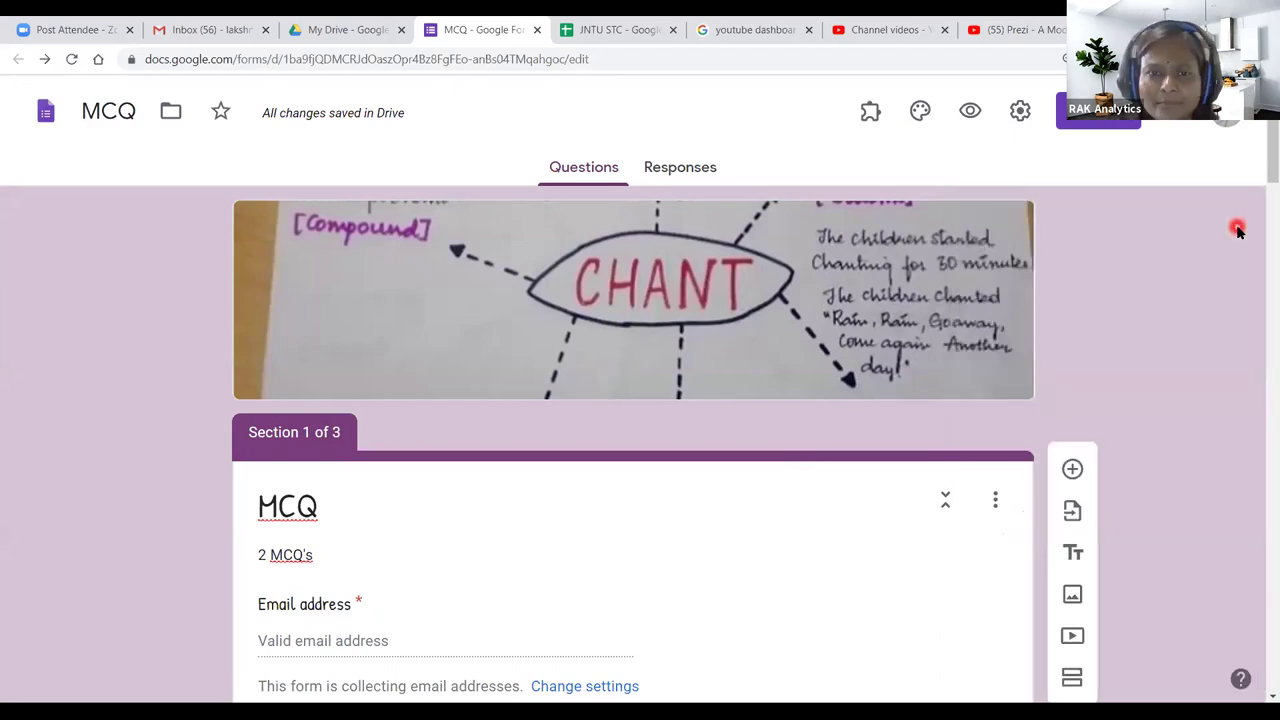
# Step: Preview the form, look through its first section, try to continue to the next section unanswered, and close the preview
pyautogui.click(920, 110)
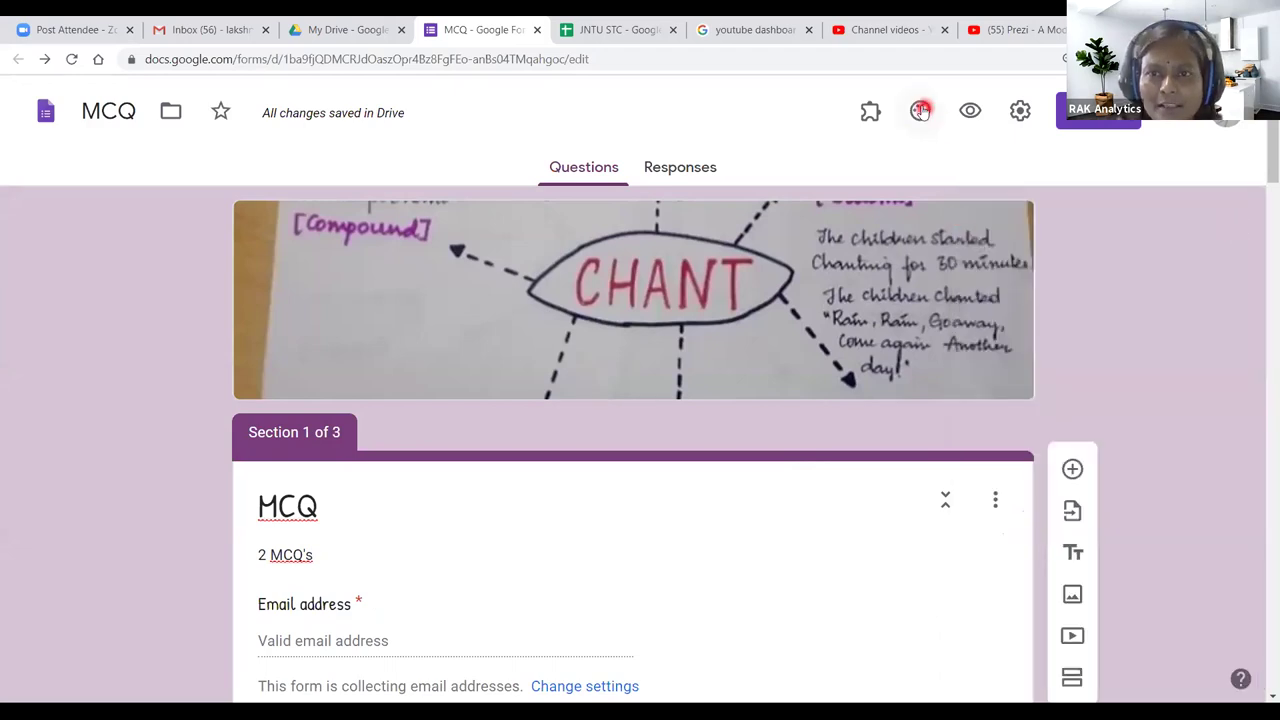
pyautogui.click(972, 114)
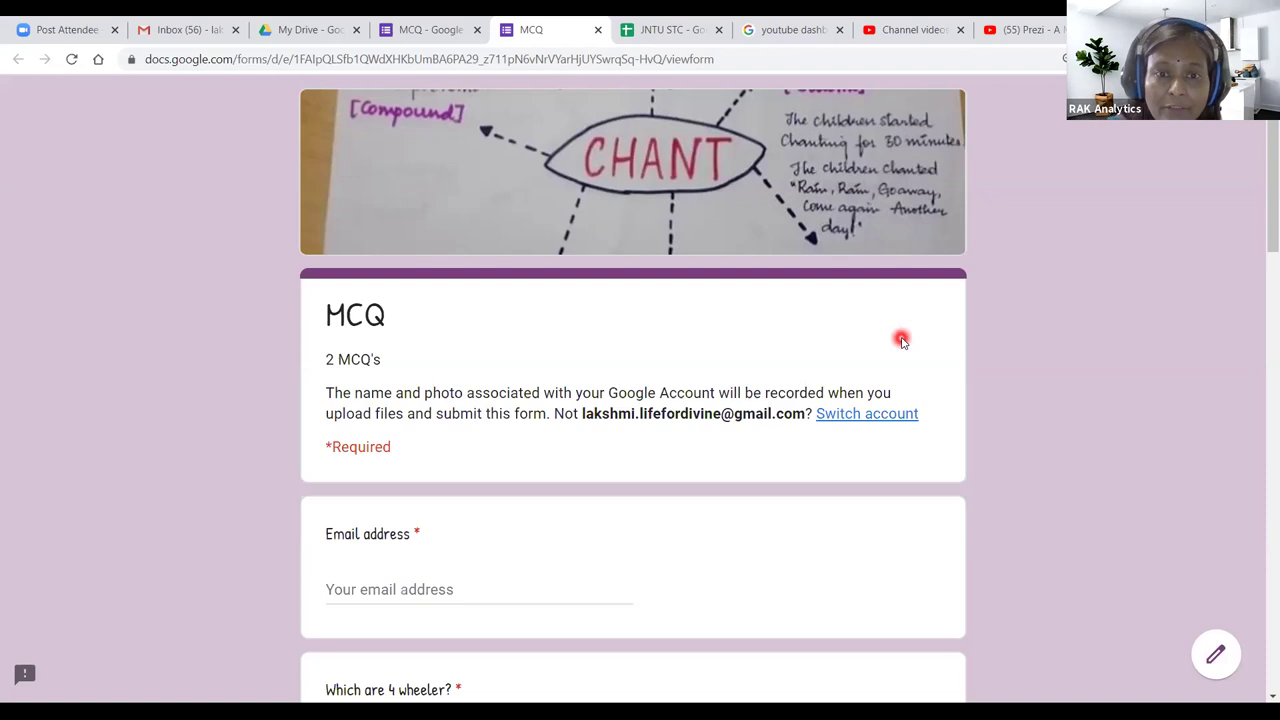
pyautogui.scroll(-5, 901, 341)
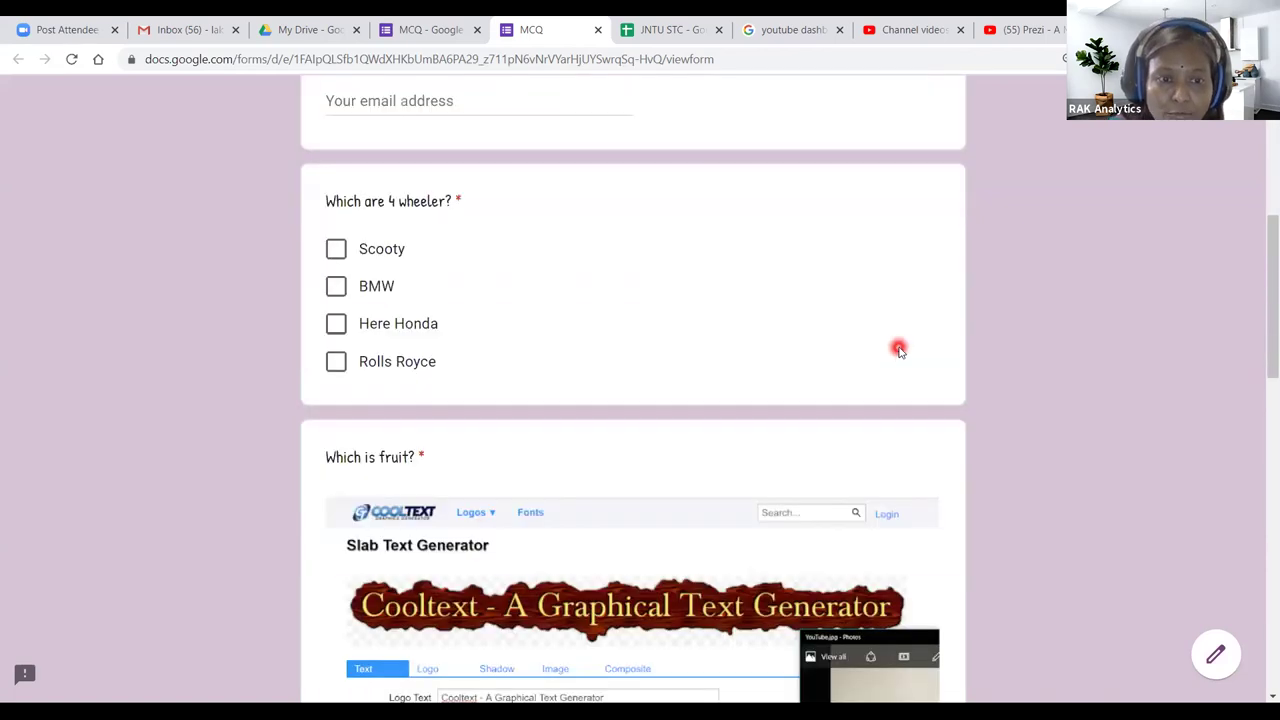
pyautogui.scroll(-12, 899, 349)
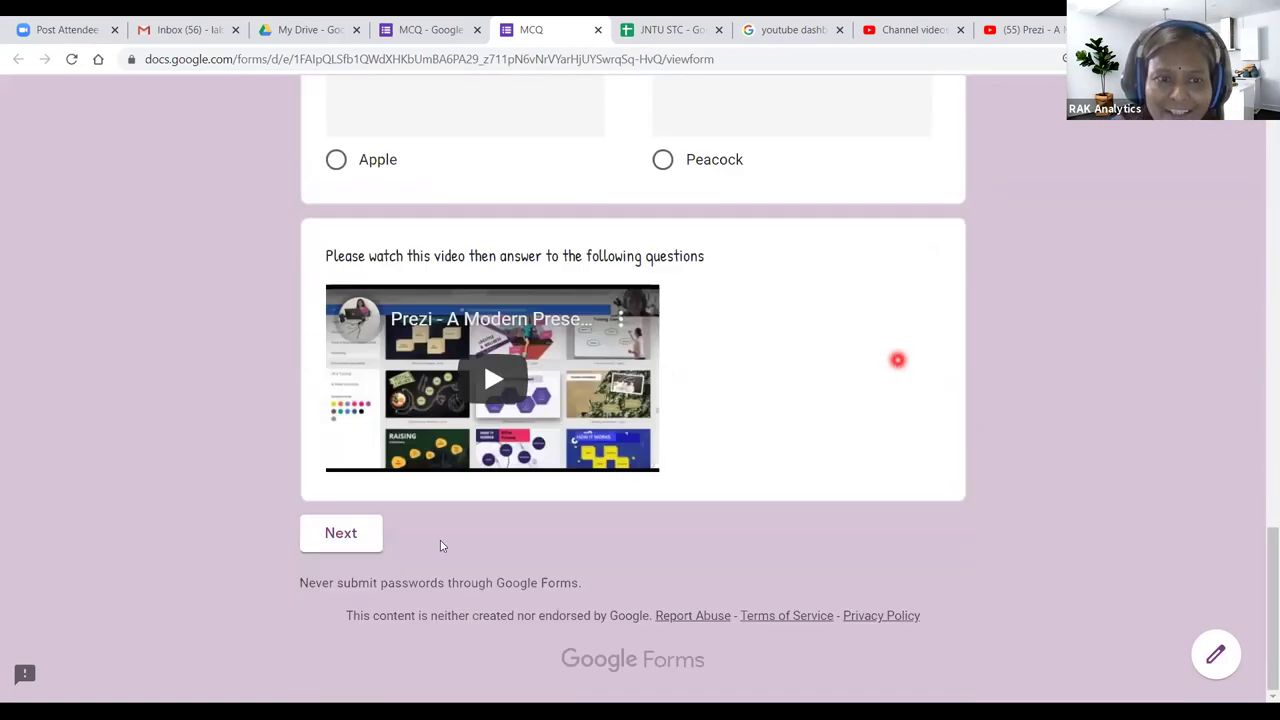
pyautogui.click(355, 540)
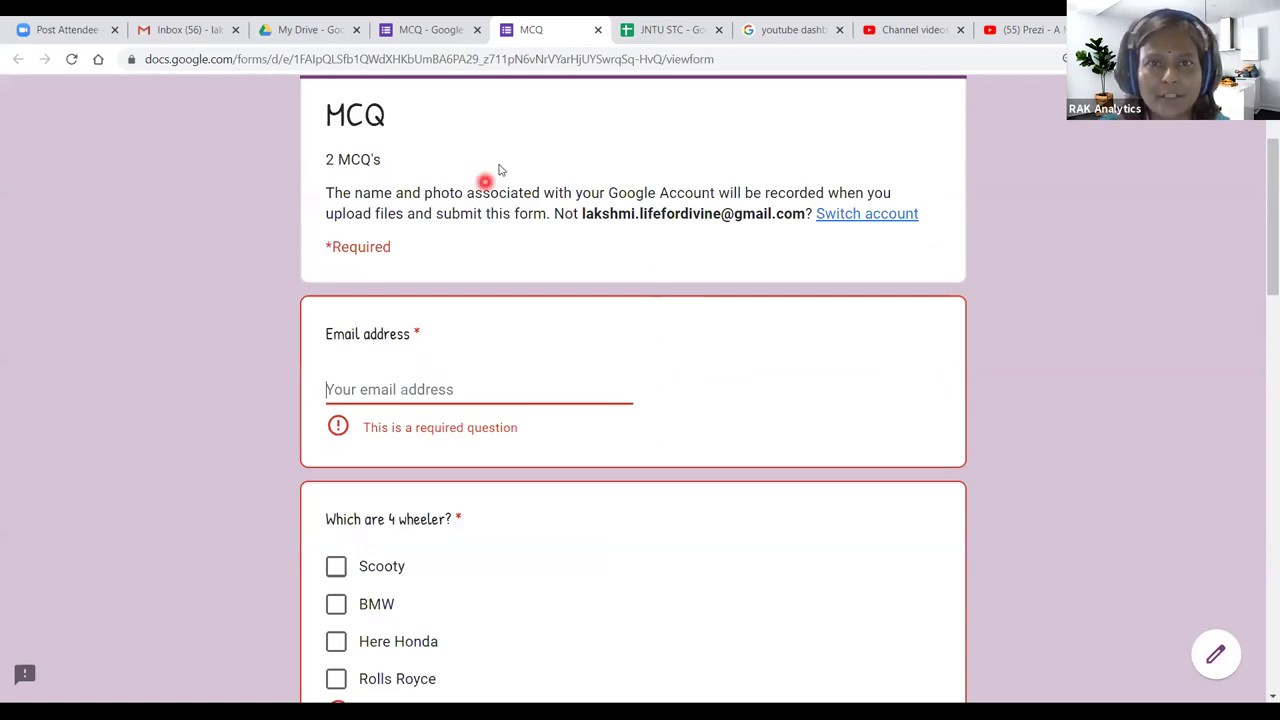
pyautogui.click(599, 31)
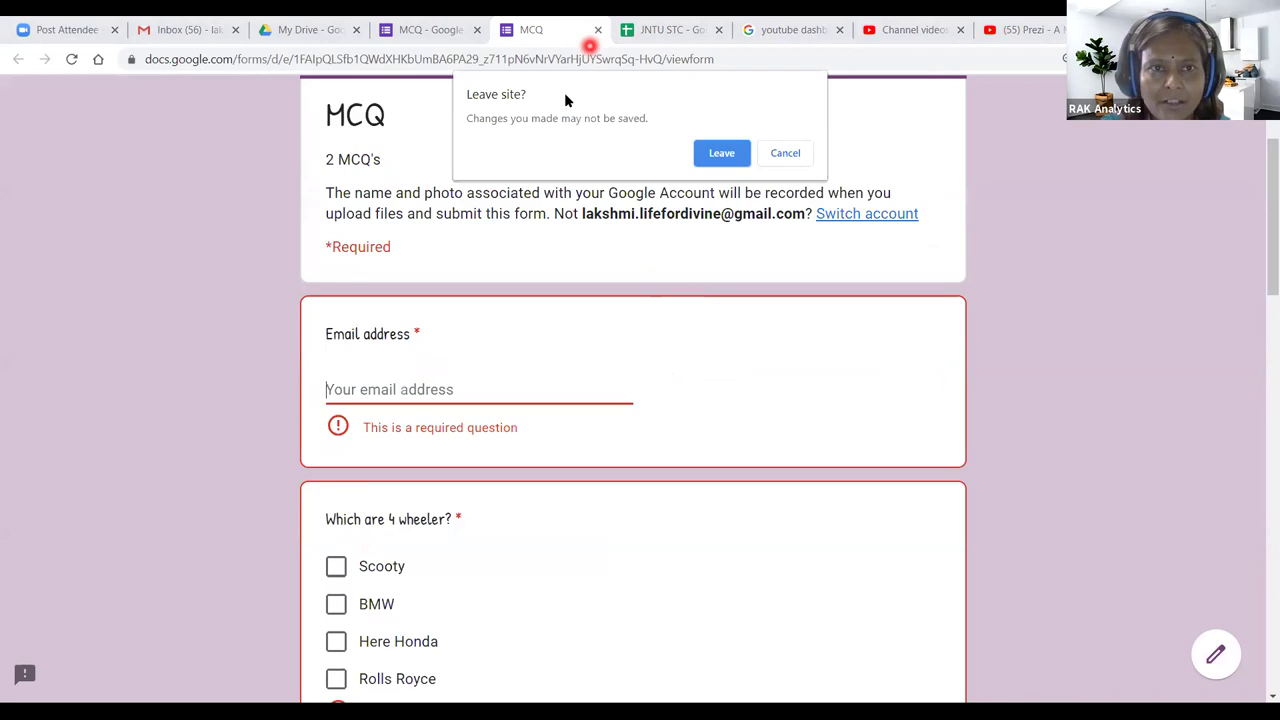
pyautogui.press('Return')
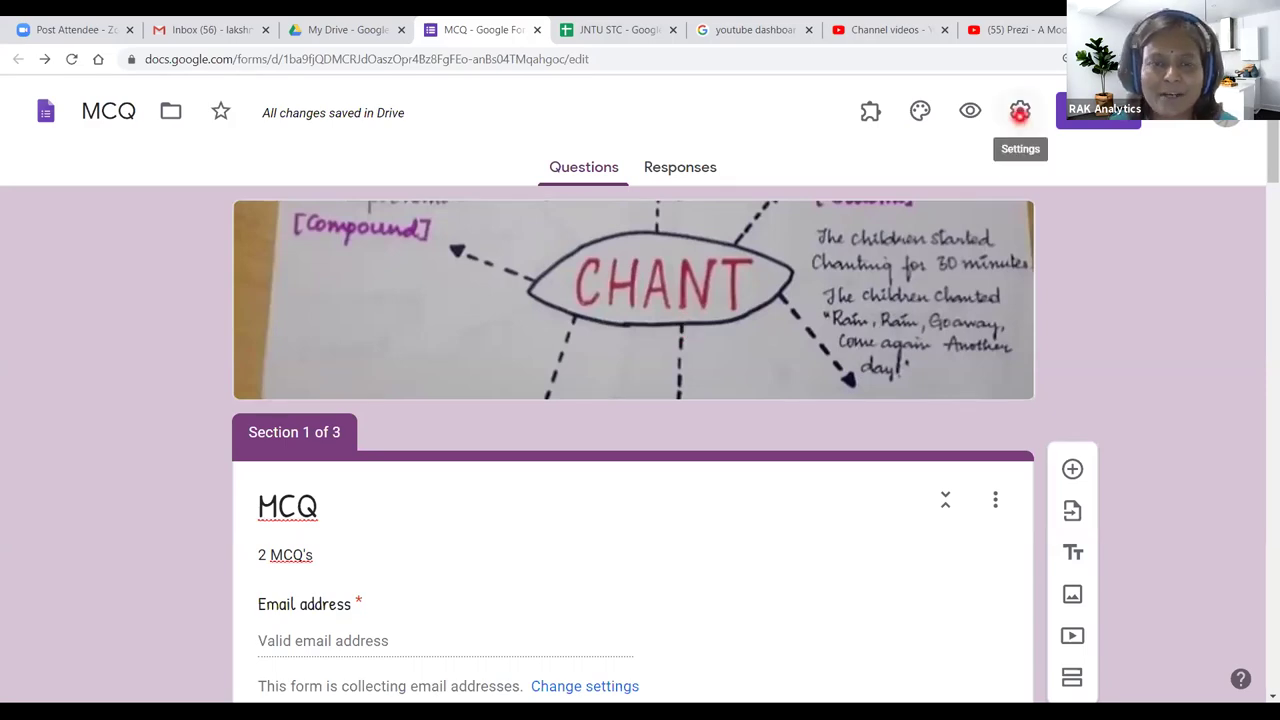
# Step: In the form's general settings, keep email address collection on and have response receipts always sent
pyautogui.click(1020, 112)
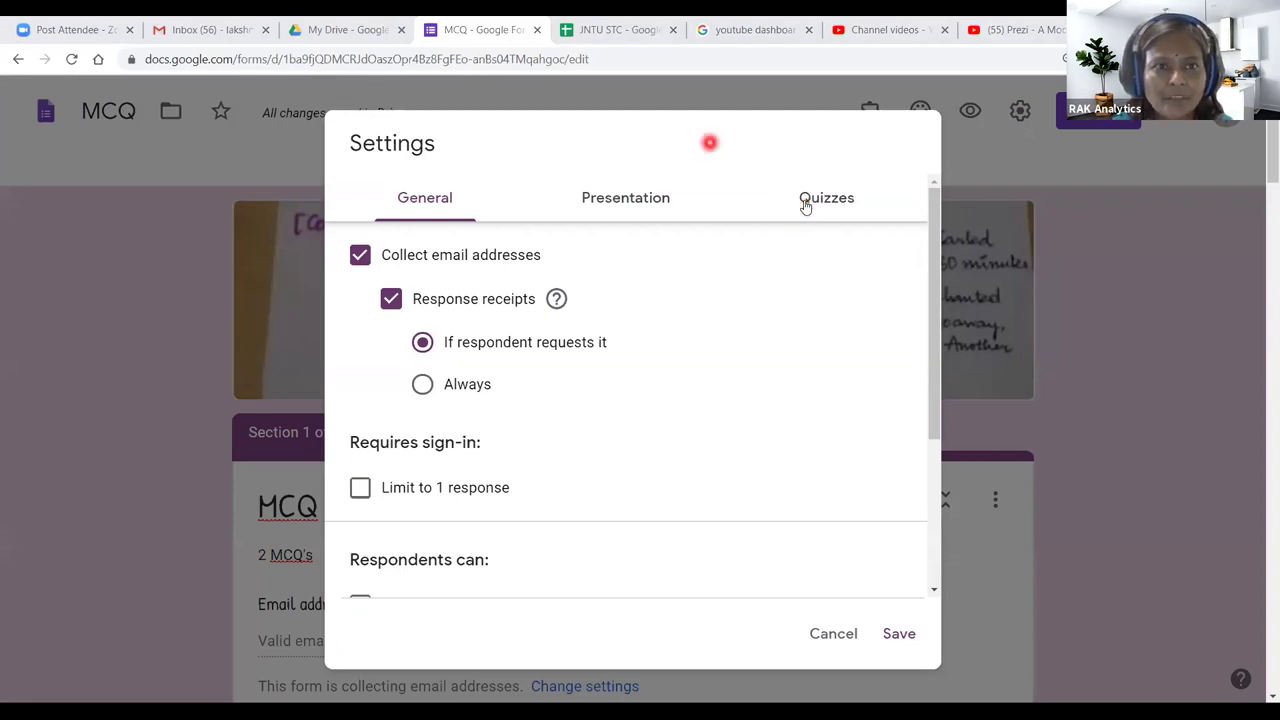
pyautogui.moveTo(428, 210)
pyautogui.mouseDown()
pyautogui.moveTo(779, 151)
pyautogui.moveTo(643, 231)
pyautogui.moveTo(402, 226)
pyautogui.moveTo(410, 208)
pyautogui.mouseUp()
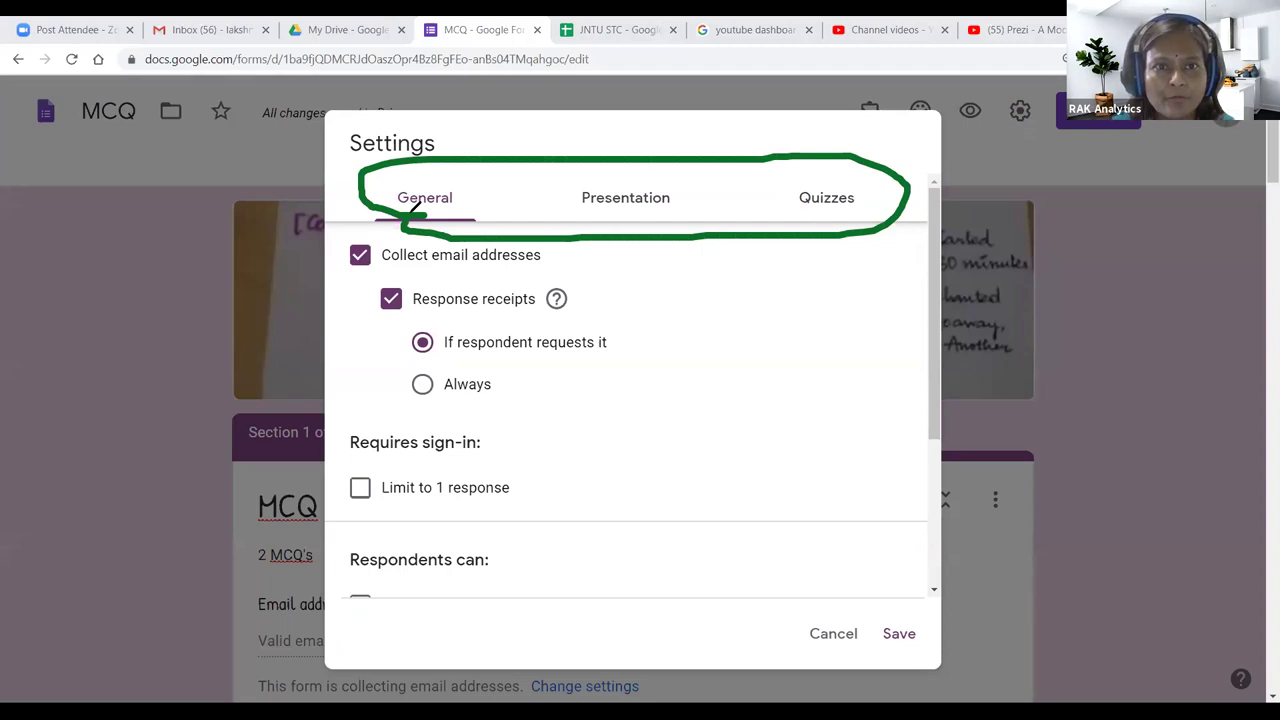
pyautogui.click(423, 390)
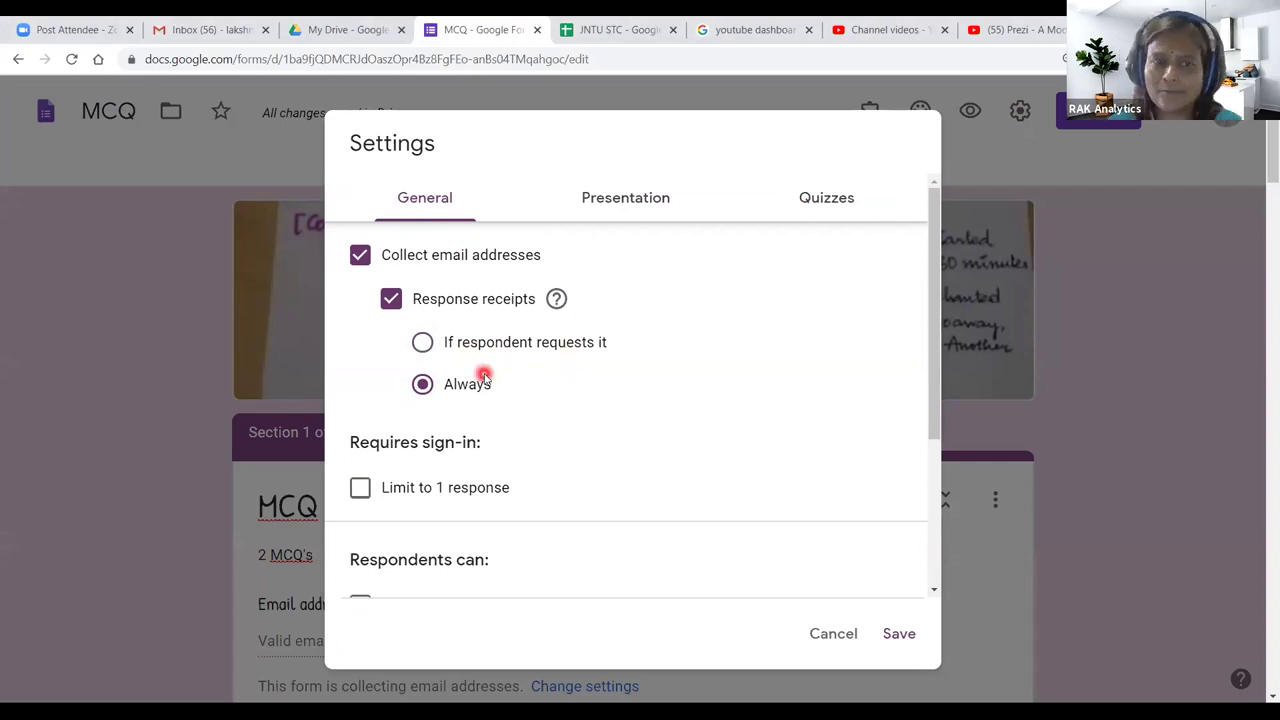
pyautogui.click(360, 258)
pyautogui.click(361, 261)
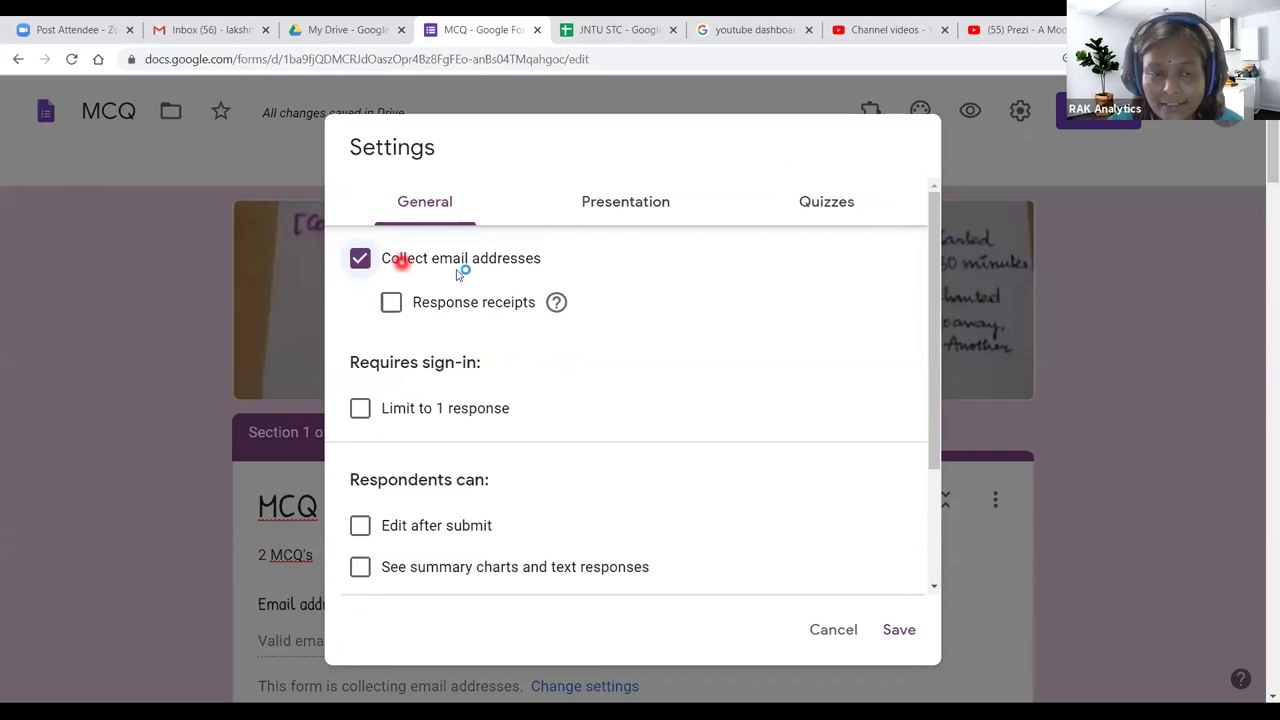
pyautogui.click(396, 306)
pyautogui.click(423, 387)
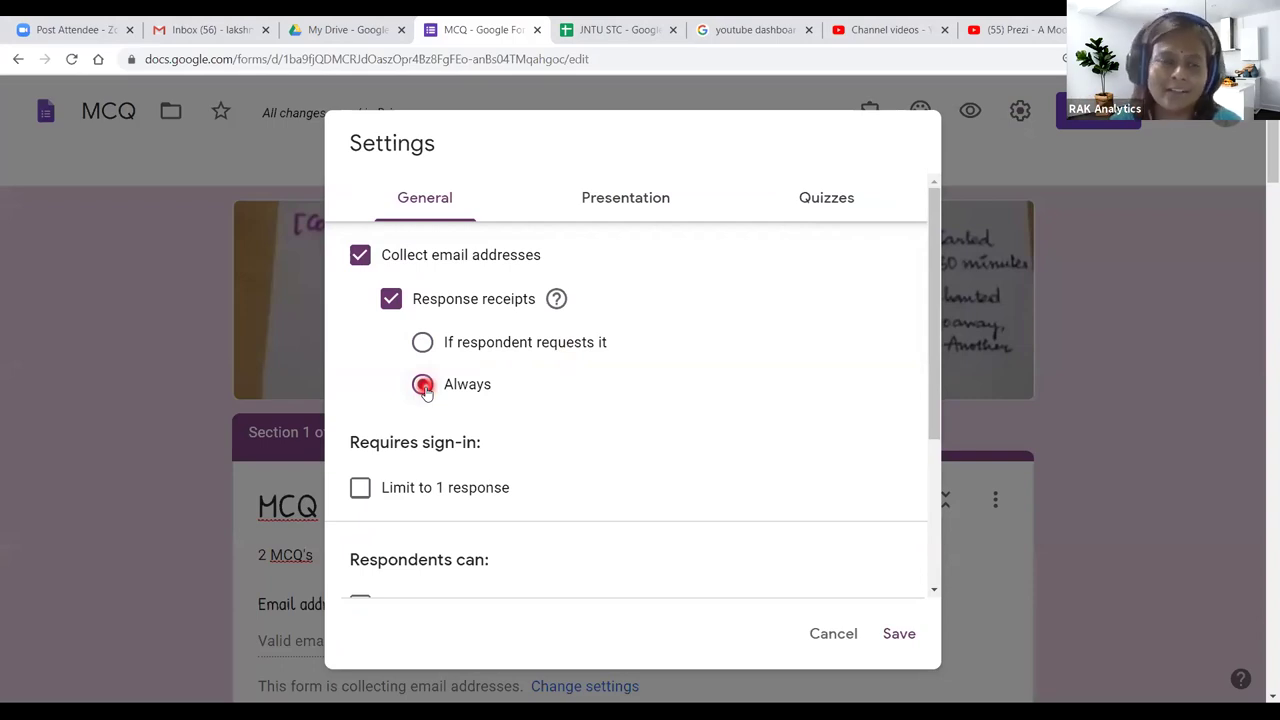
# Step: Limit respondents to 1 response and let them see summary charts and text responses, leaving editing after submission off
pyautogui.scroll(-2, 445, 425)
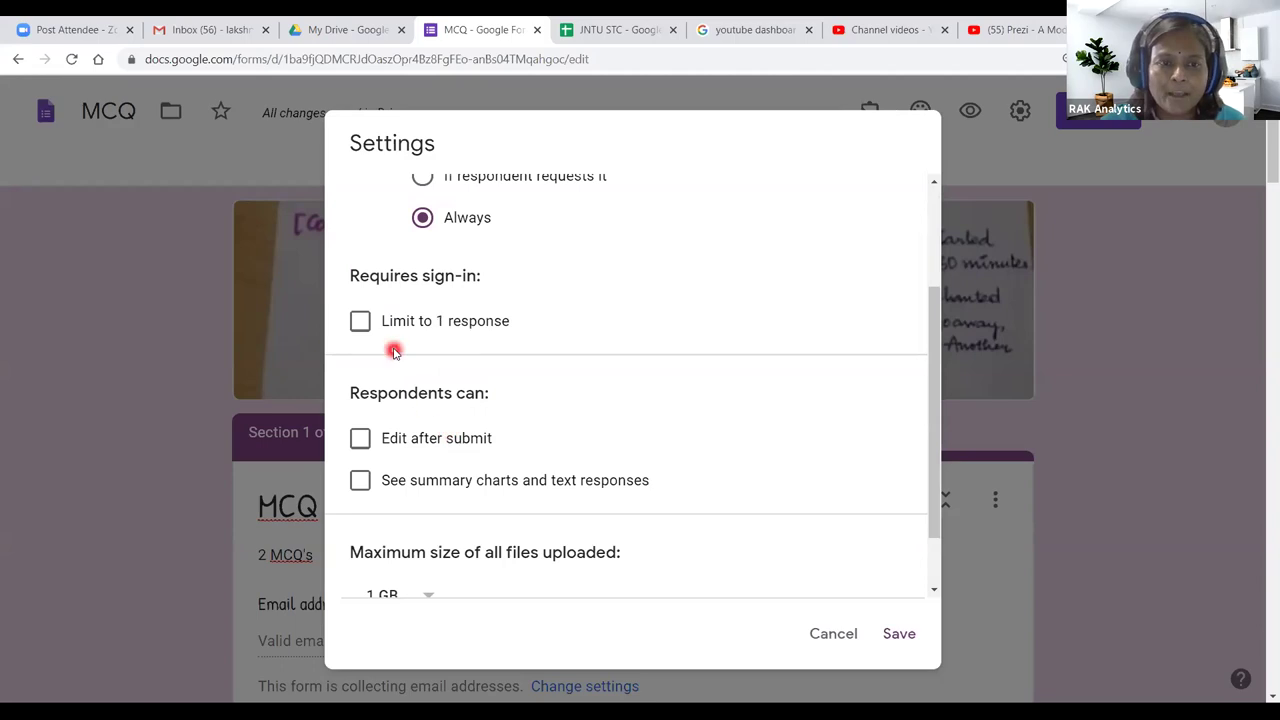
pyautogui.click(362, 330)
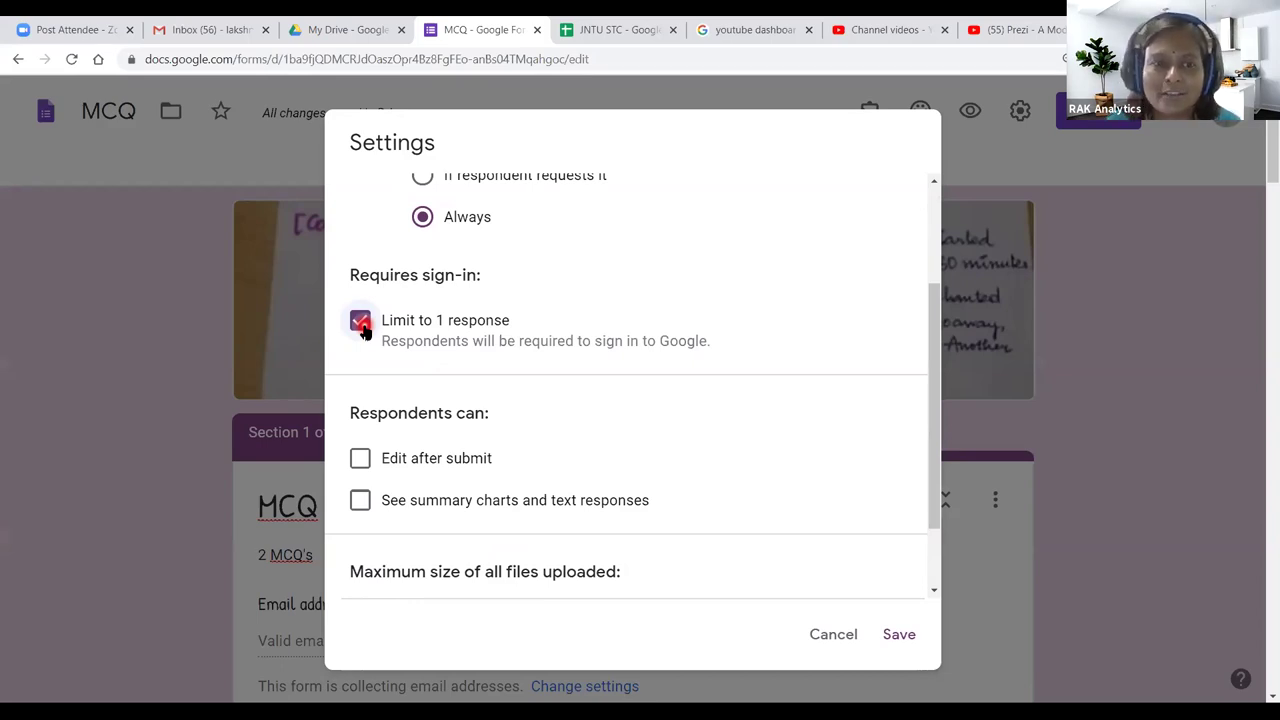
pyautogui.click(362, 460)
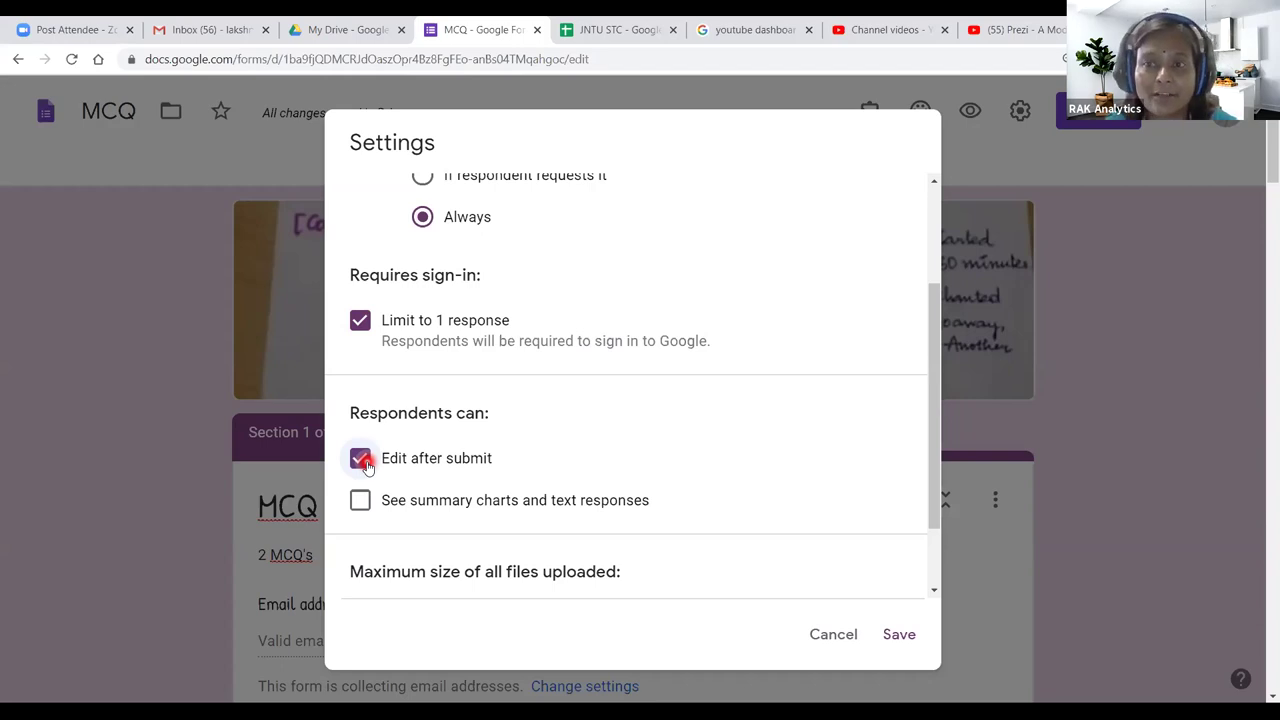
pyautogui.click(367, 467)
pyautogui.click(361, 504)
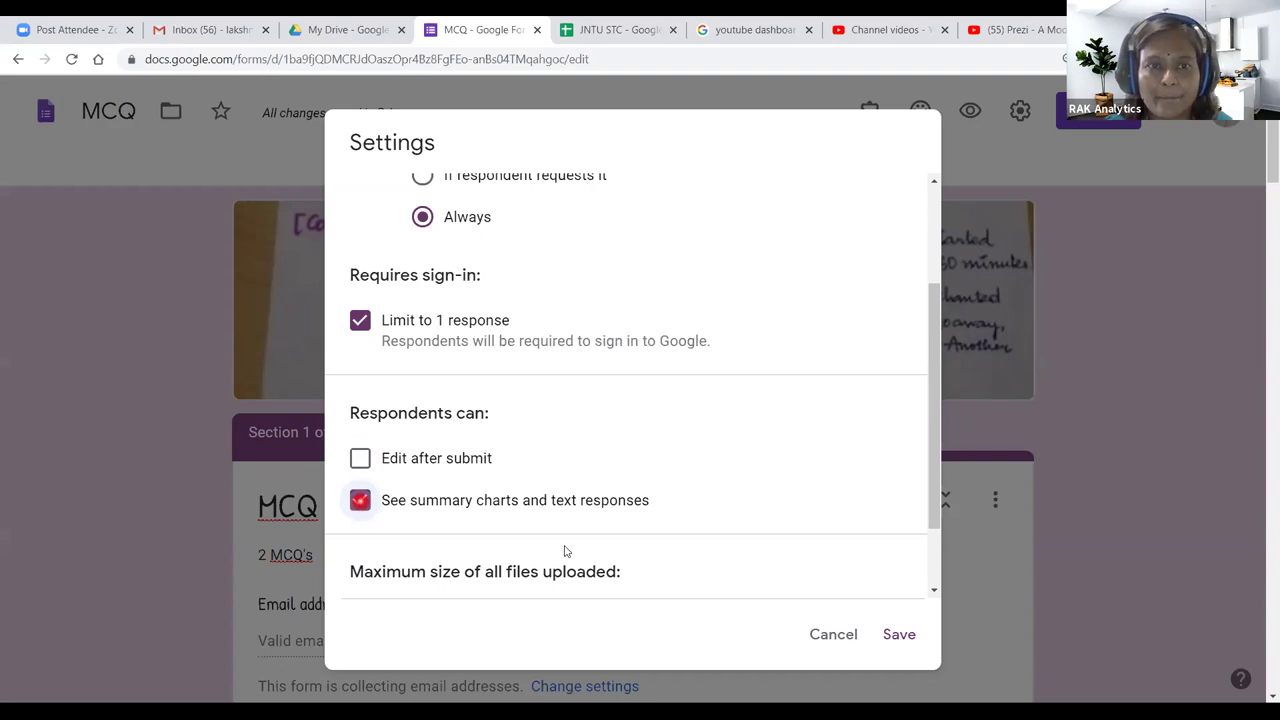
# Step: In the presentation settings, enable shuffled question order and leave the progress bar off
pyautogui.scroll(3, 580, 520)
pyautogui.click(637, 199)
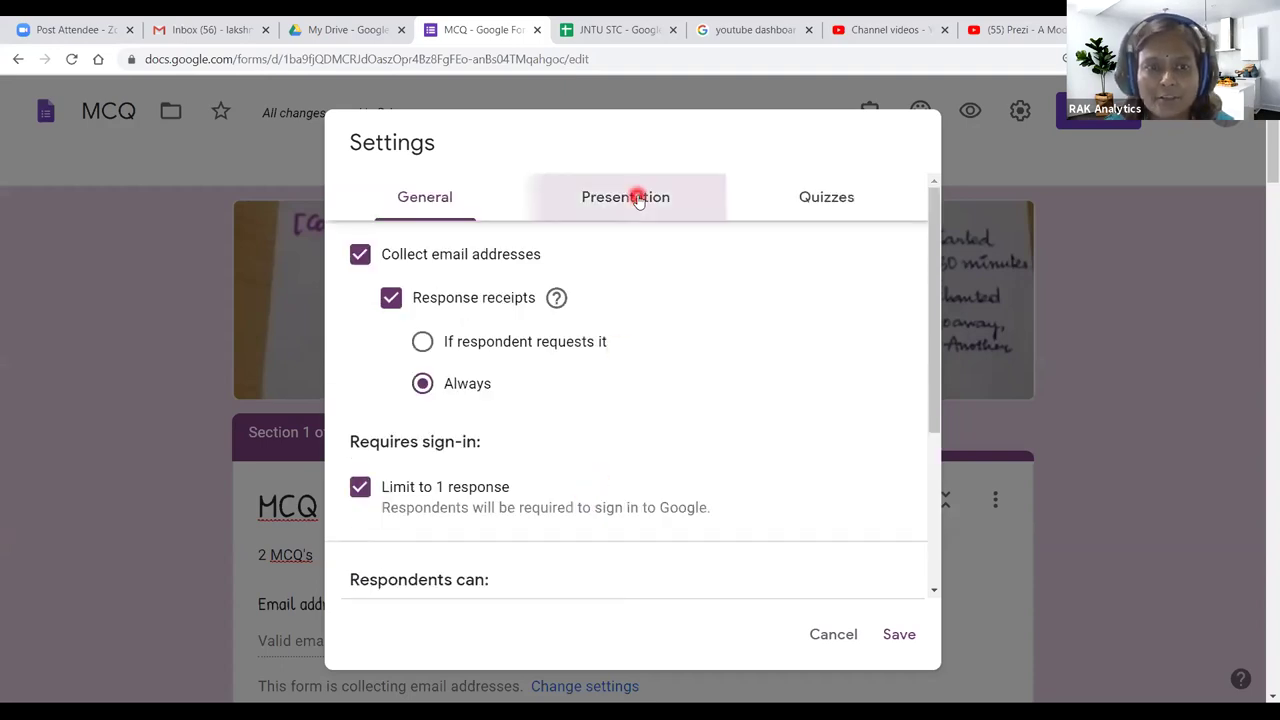
pyautogui.click(360, 271)
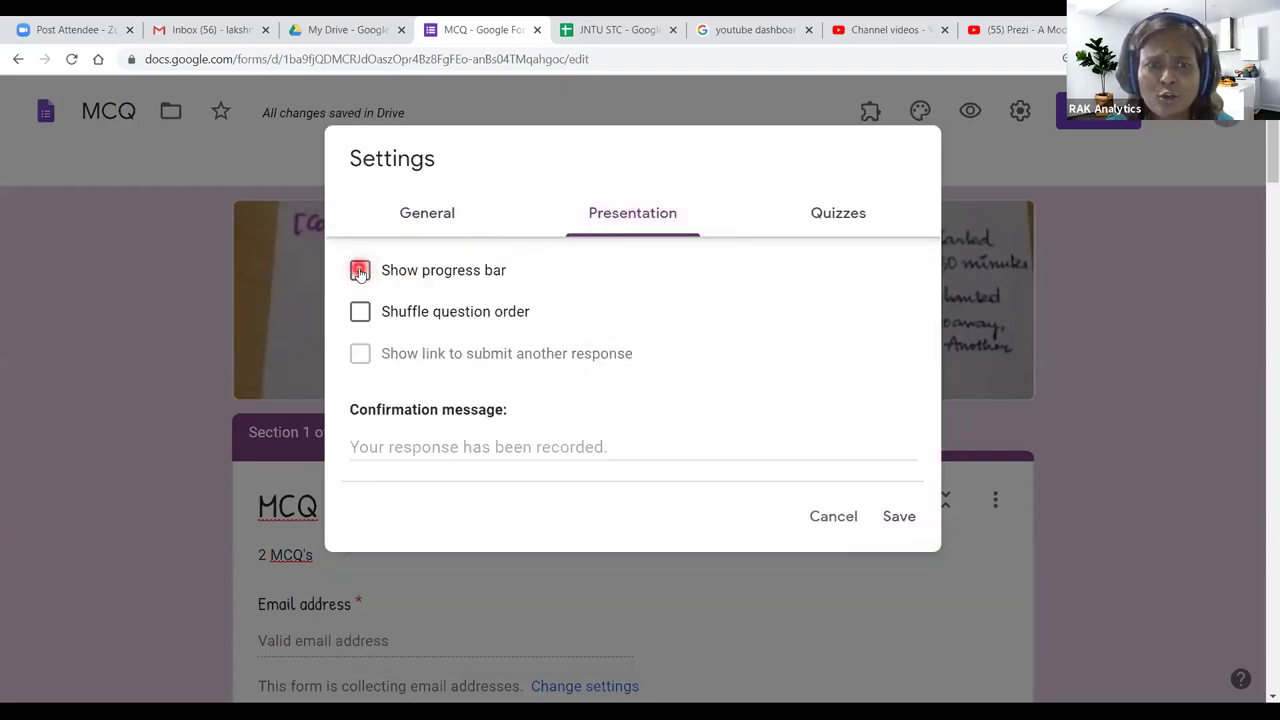
pyautogui.click(360, 271)
pyautogui.click(360, 313)
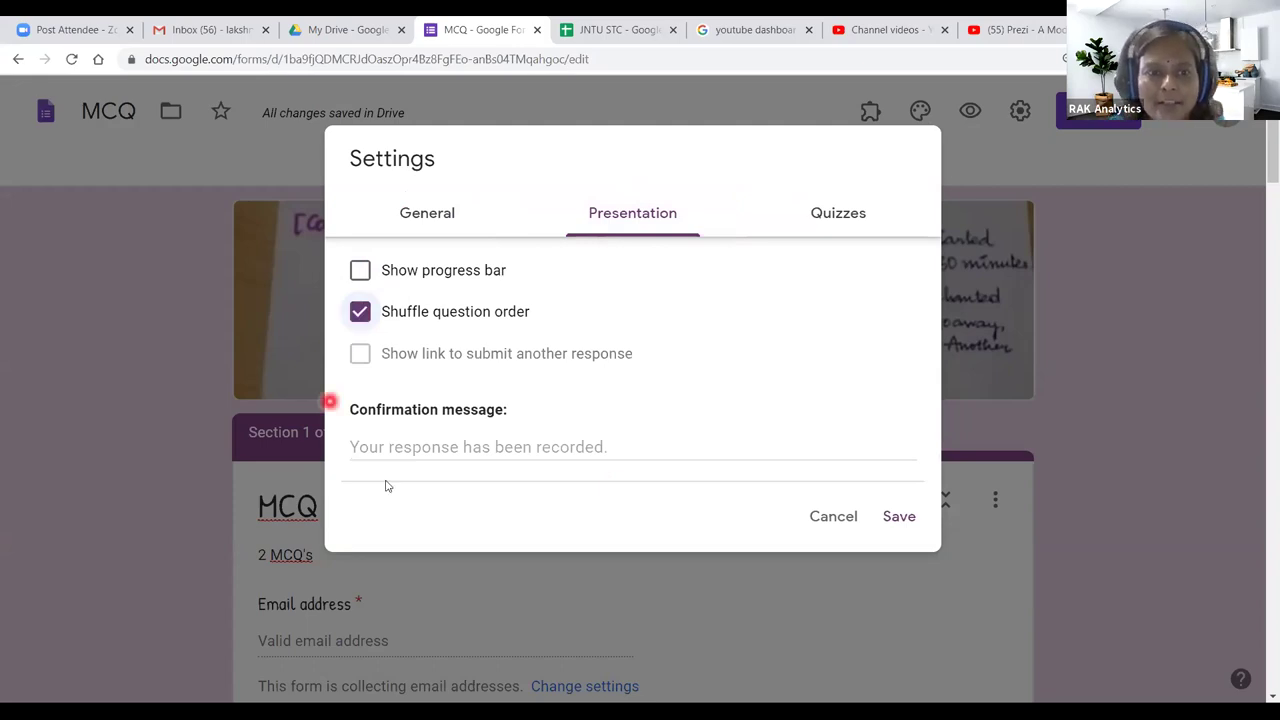
# Step: Set the form's confirmation message to "Thank you participation"
pyautogui.click(408, 450)
pyautogui.write('T')
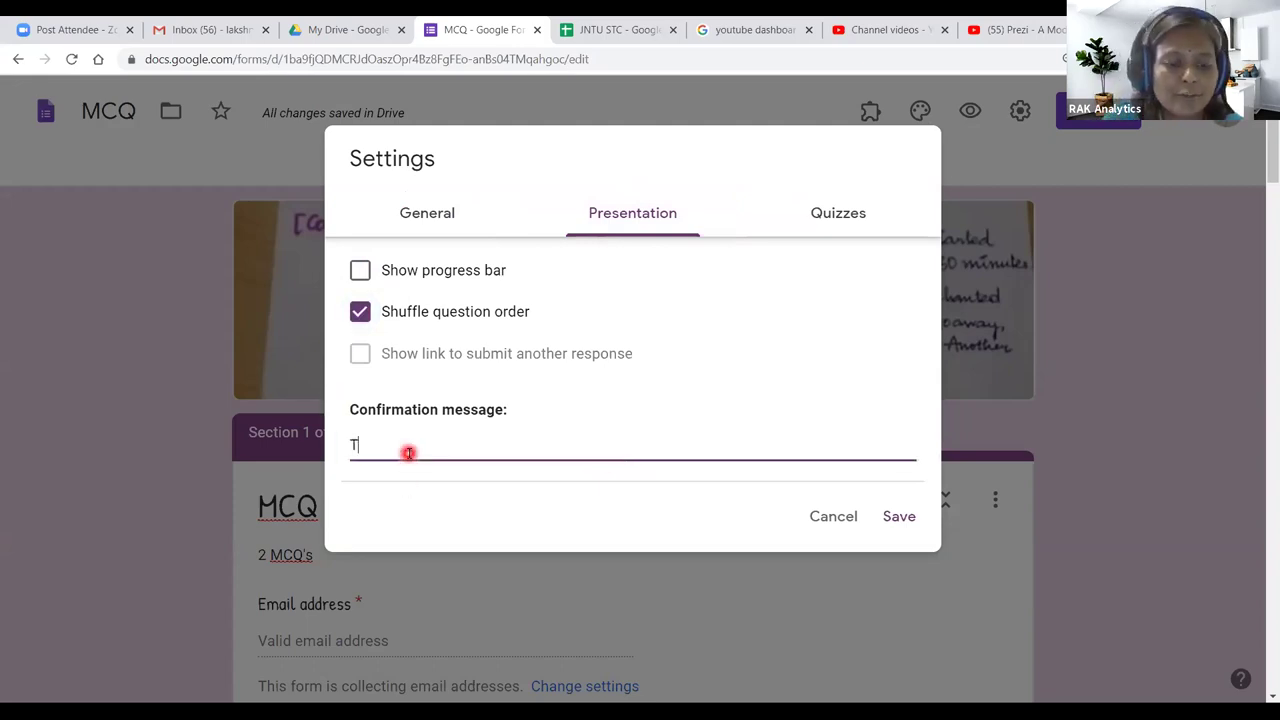
pyautogui.write('hank you ')
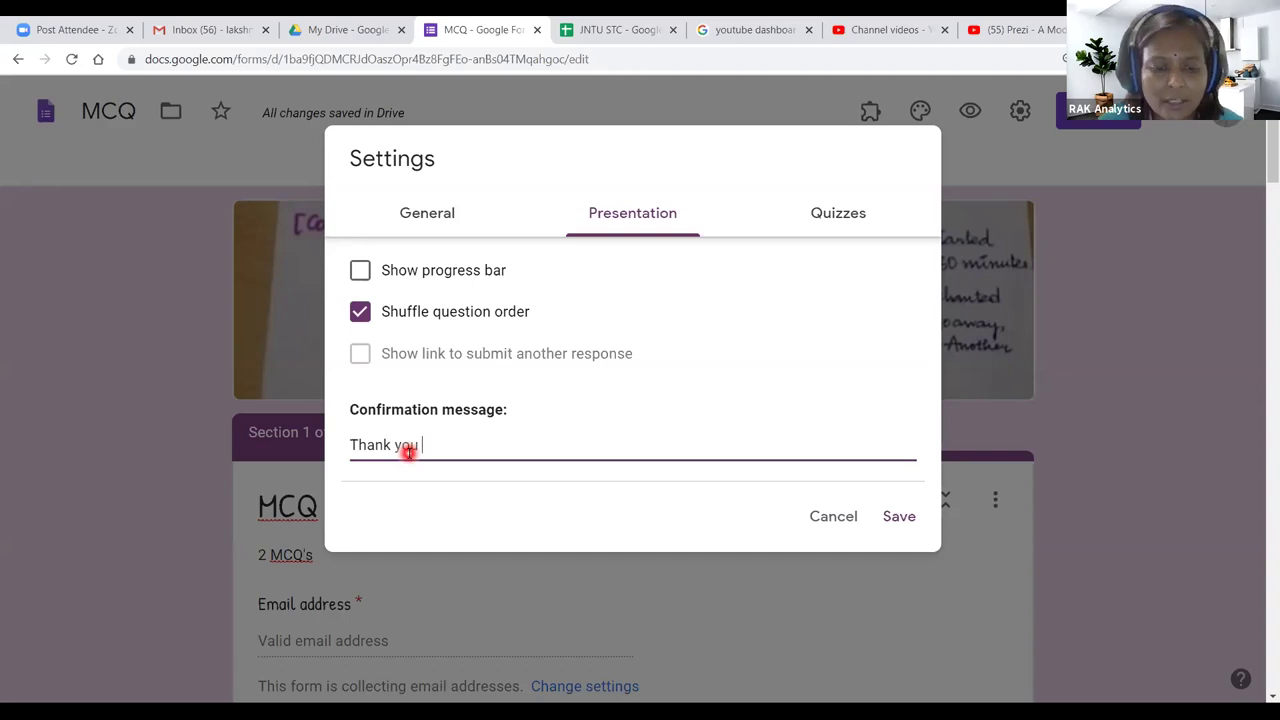
pyautogui.write('participation')
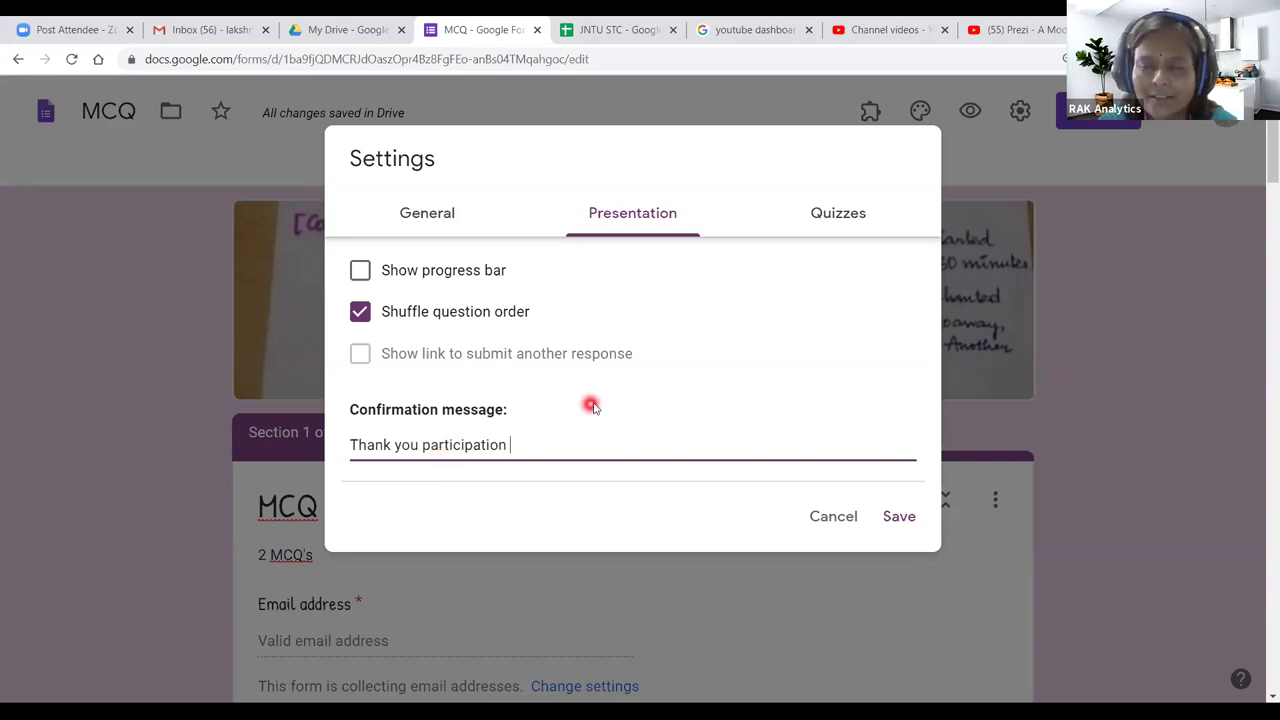
# Step: Make the form a quiz and review its options for releasing marks and what respondents can see
pyautogui.click(849, 234)
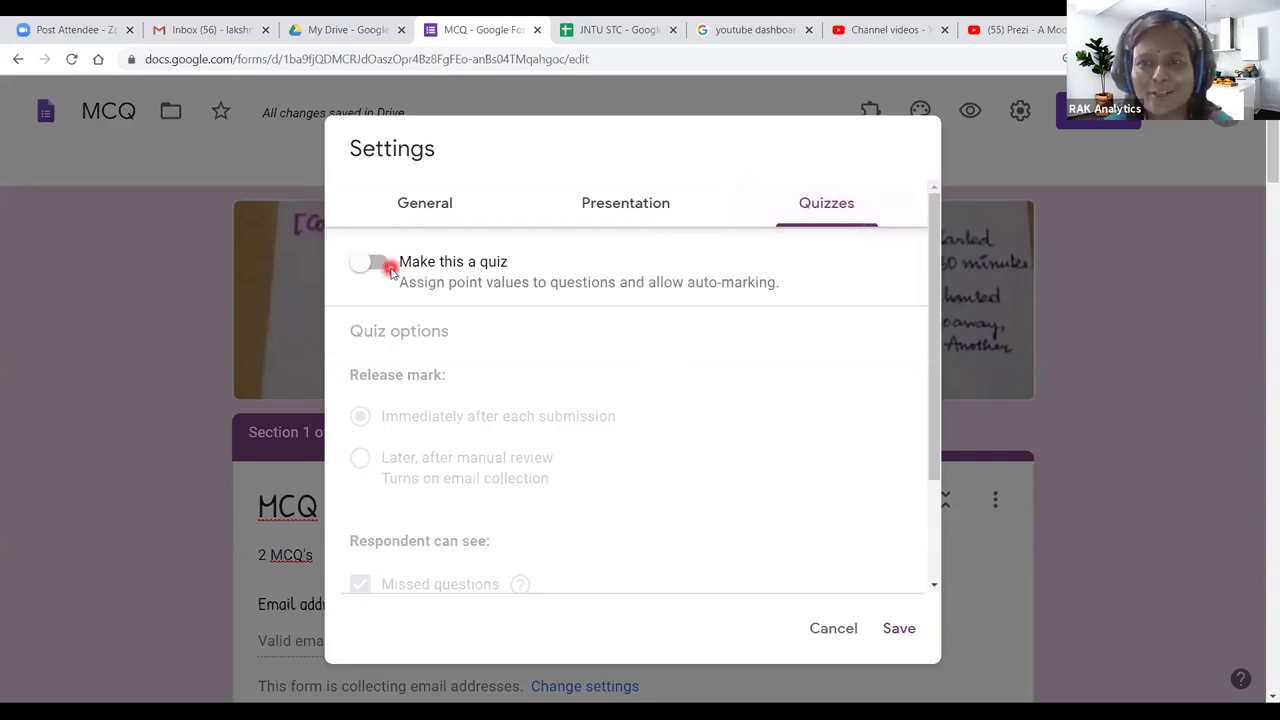
pyautogui.click(388, 266)
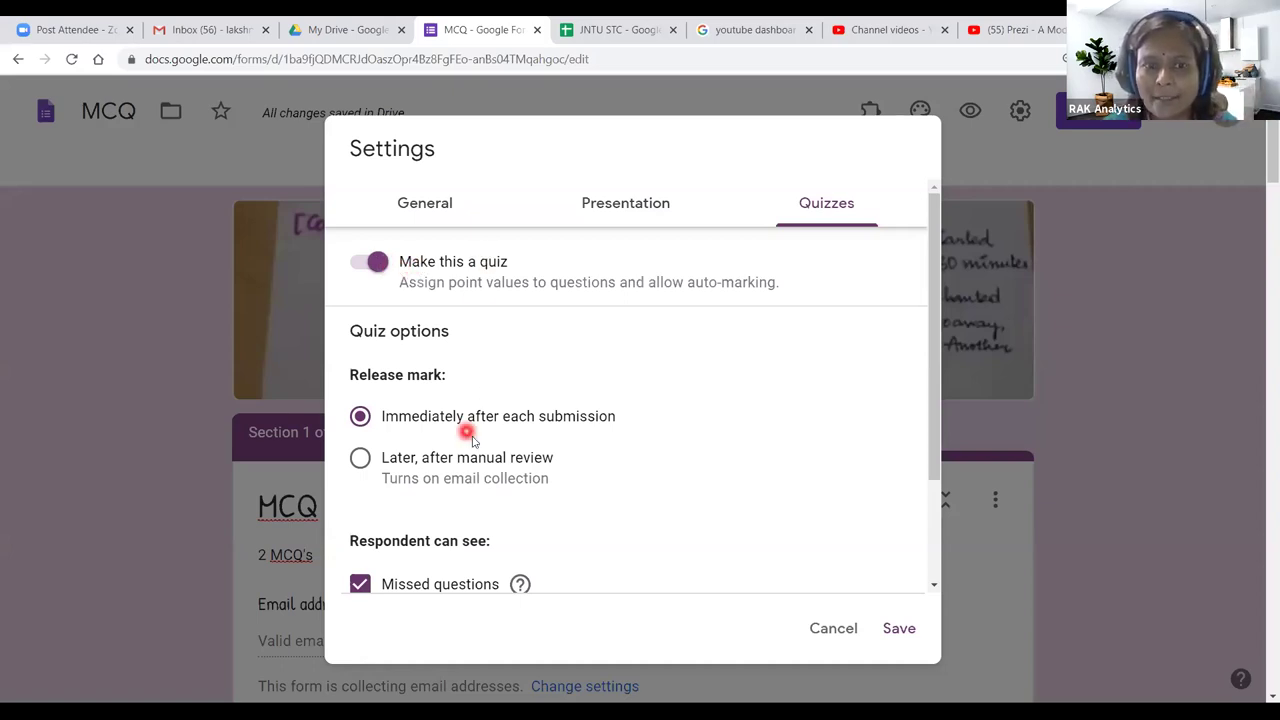
pyautogui.scroll(-1, 540, 470)
pyautogui.scroll(-1, 512, 506)
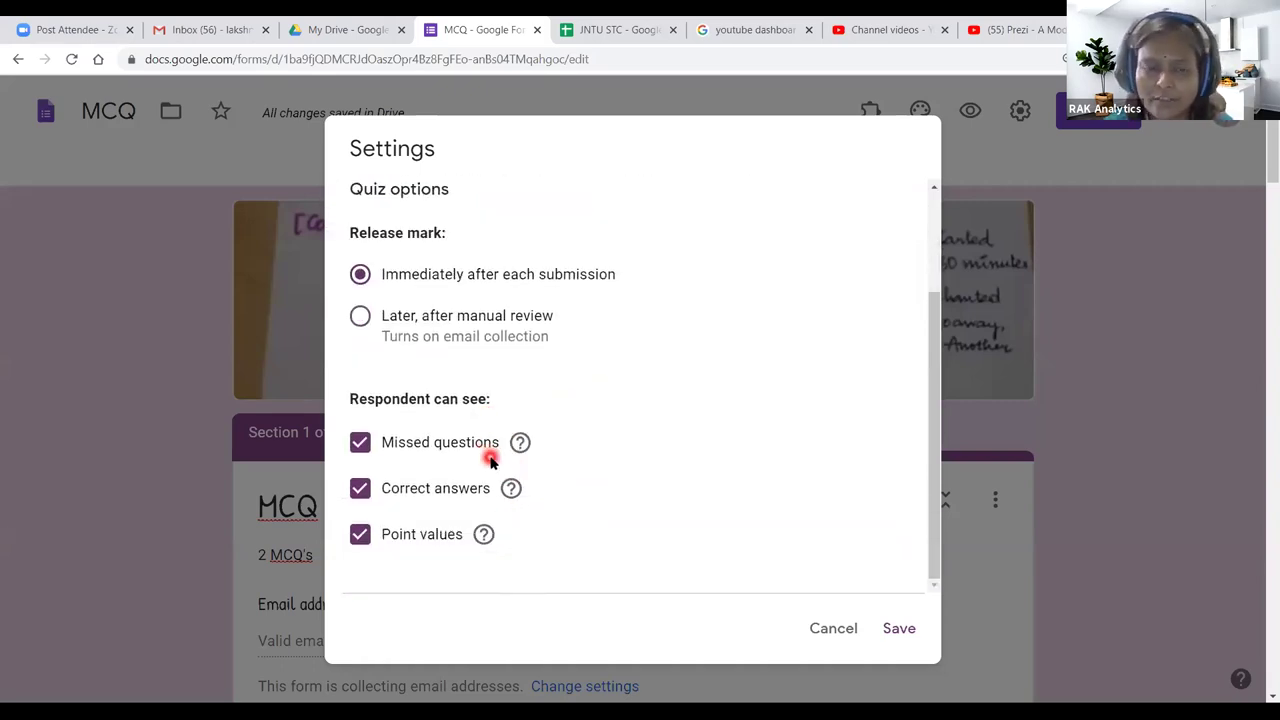
# Step: Recheck the general, presentation and quiz settings and save them for the form
pyautogui.scroll(2, 625, 462)
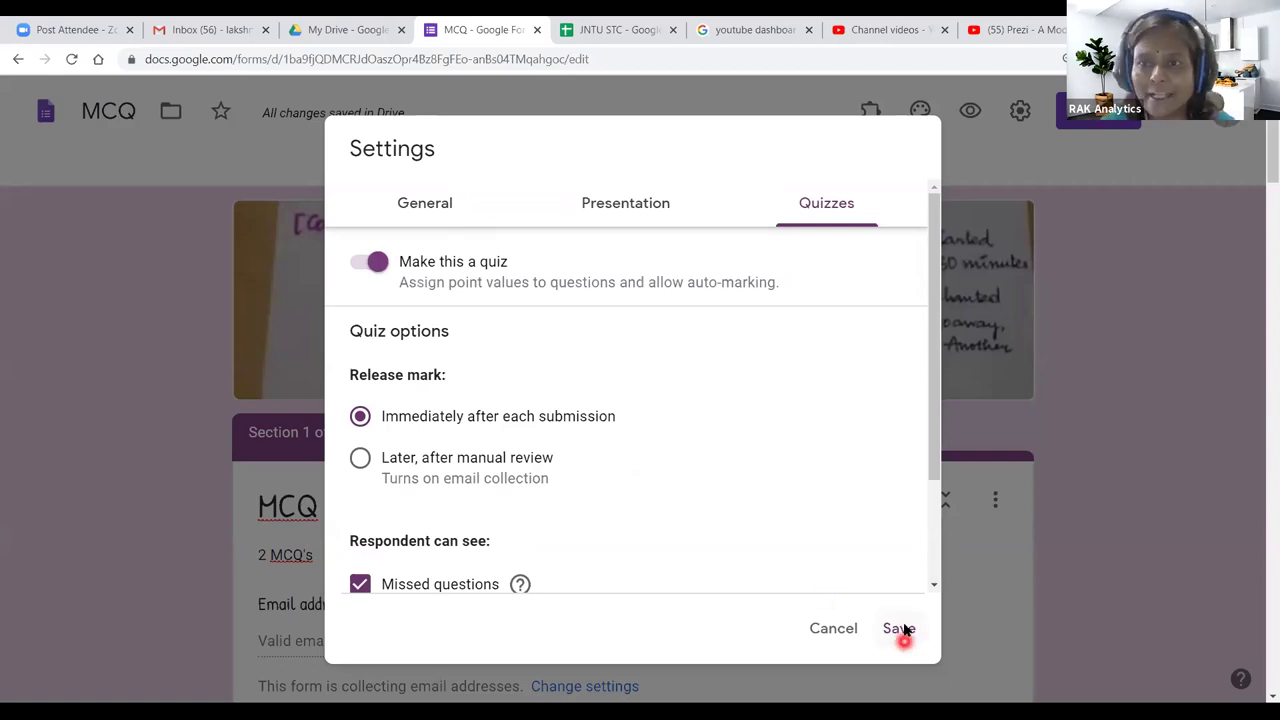
pyautogui.click(424, 205)
pyautogui.click(610, 205)
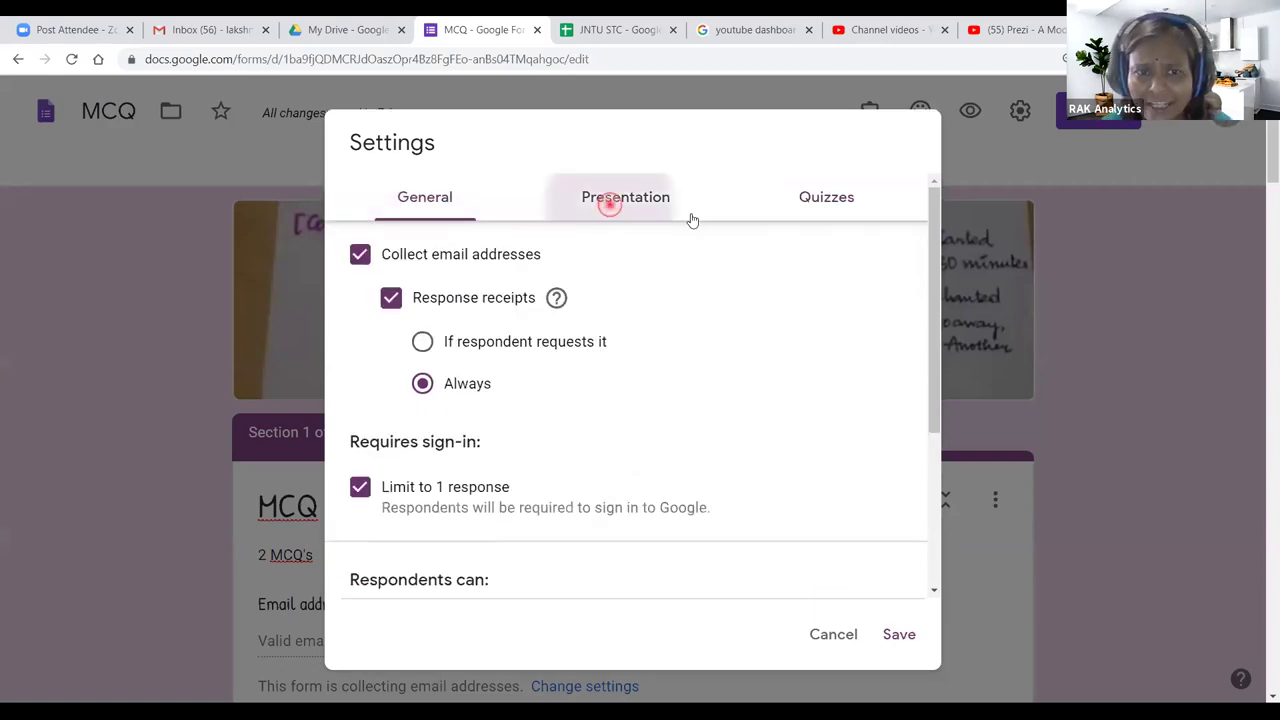
pyautogui.click(823, 220)
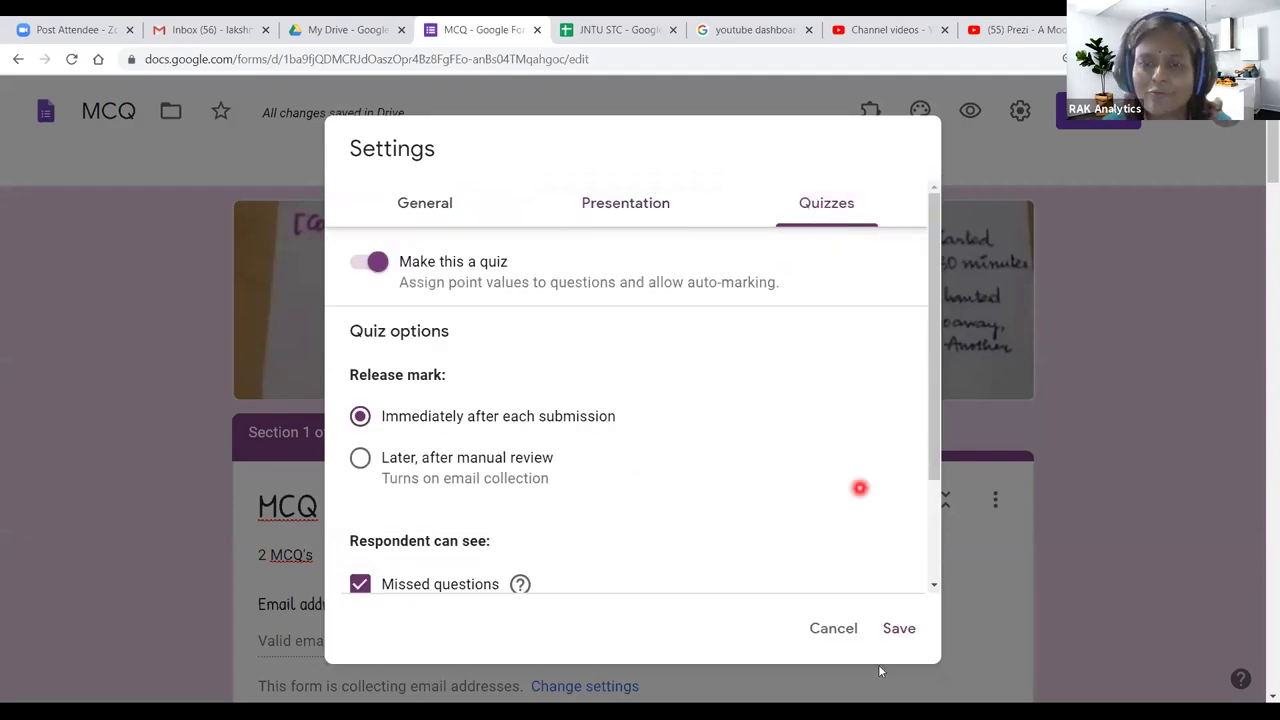
pyautogui.click(899, 630)
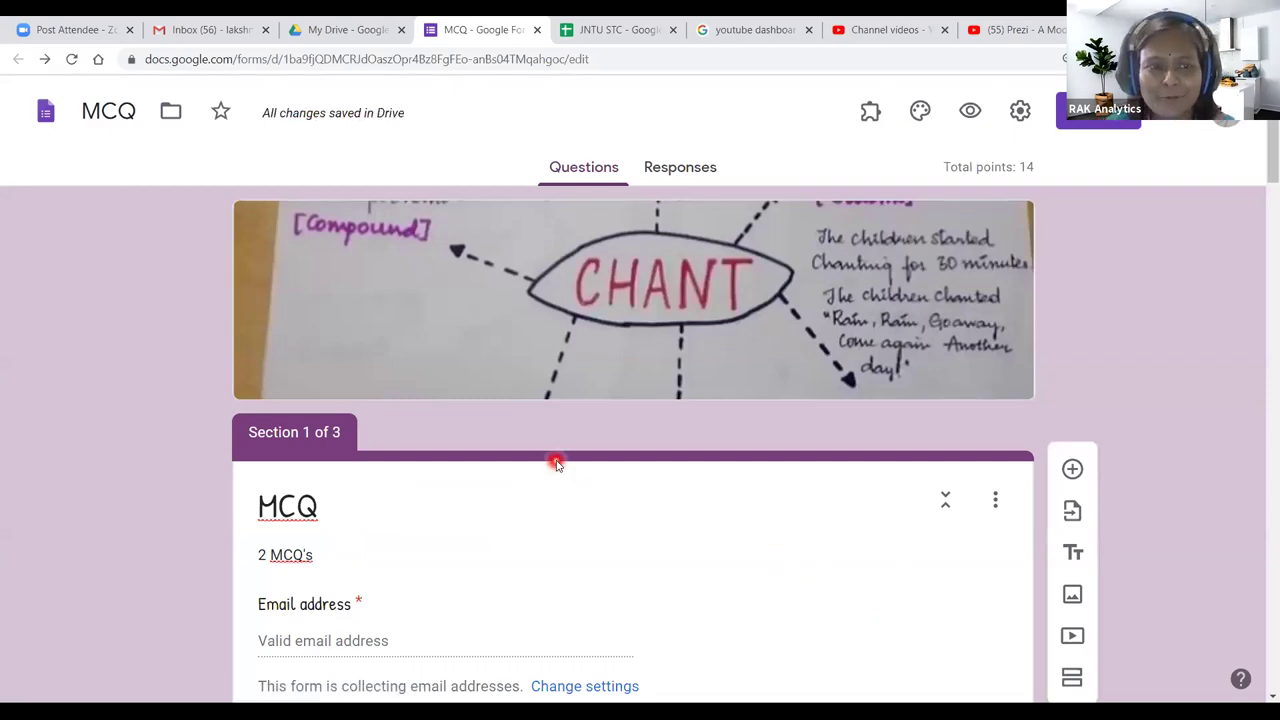
# Step: Mark BMW and Rolls Royce as the correct answers in the answer key of the "Which are 4 wheeler?" question
pyautogui.scroll(-4, 557, 464)
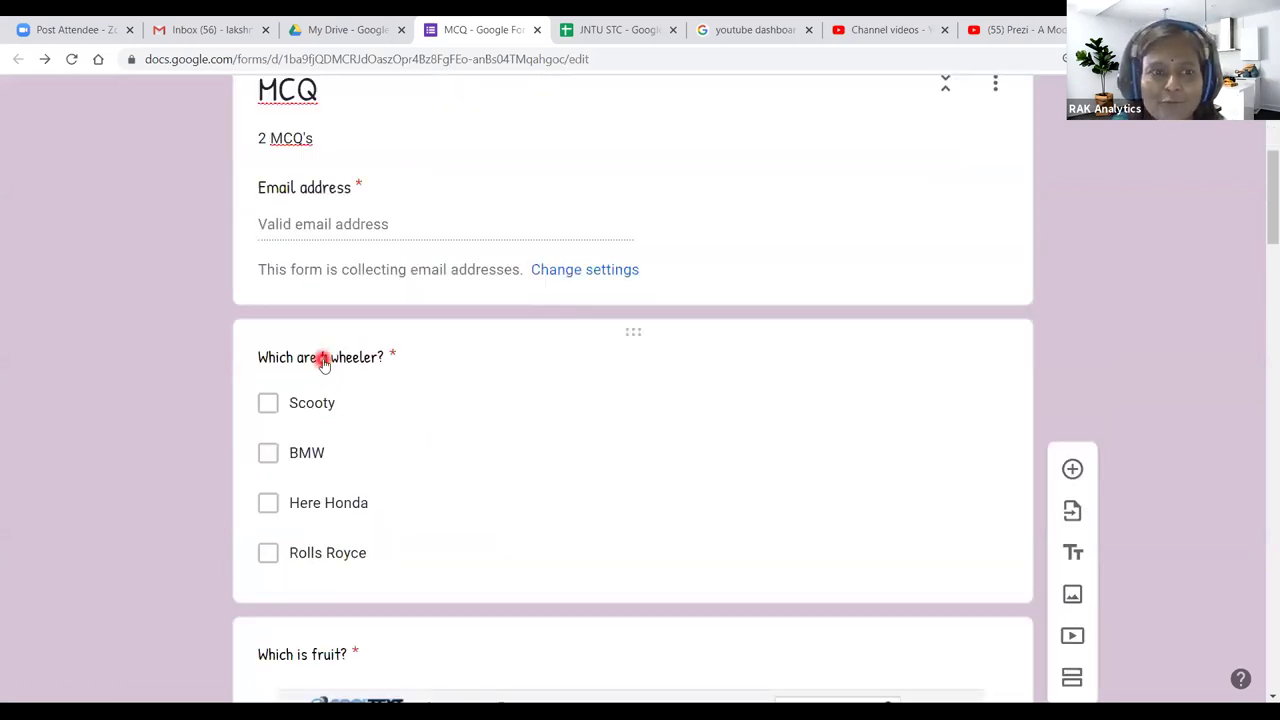
pyautogui.click(322, 358)
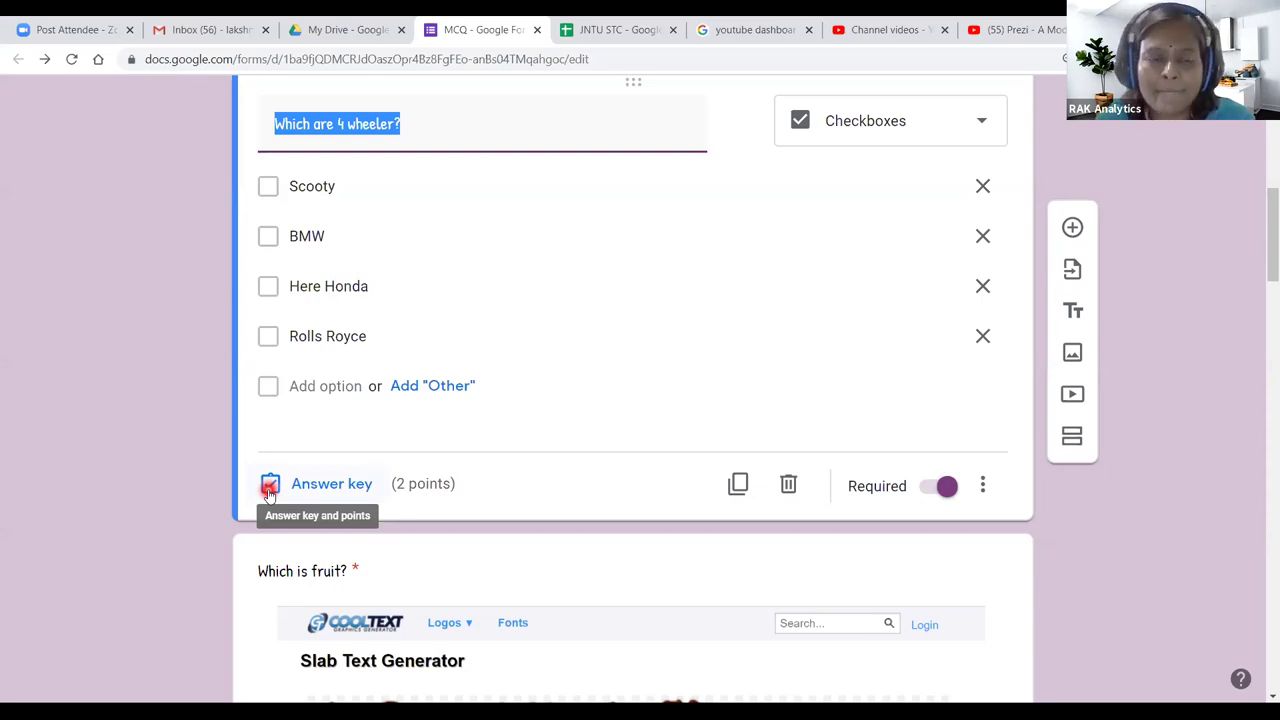
pyautogui.click(329, 485)
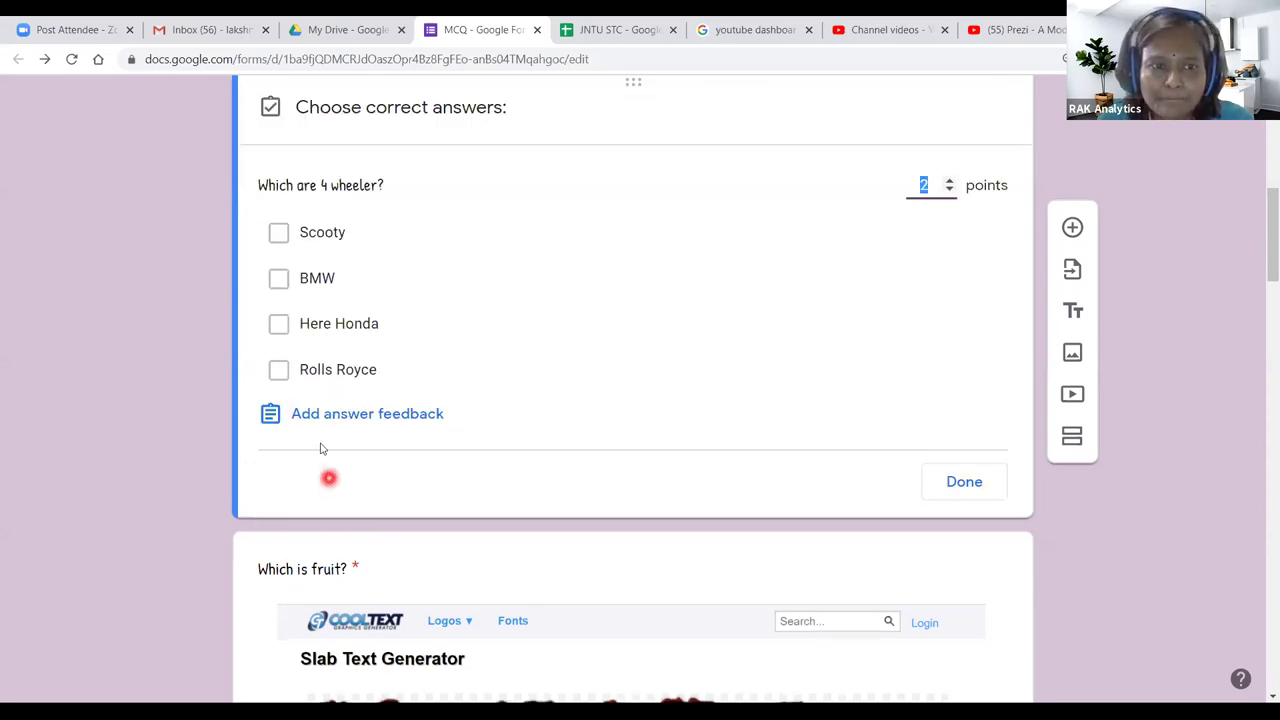
pyautogui.click(278, 278)
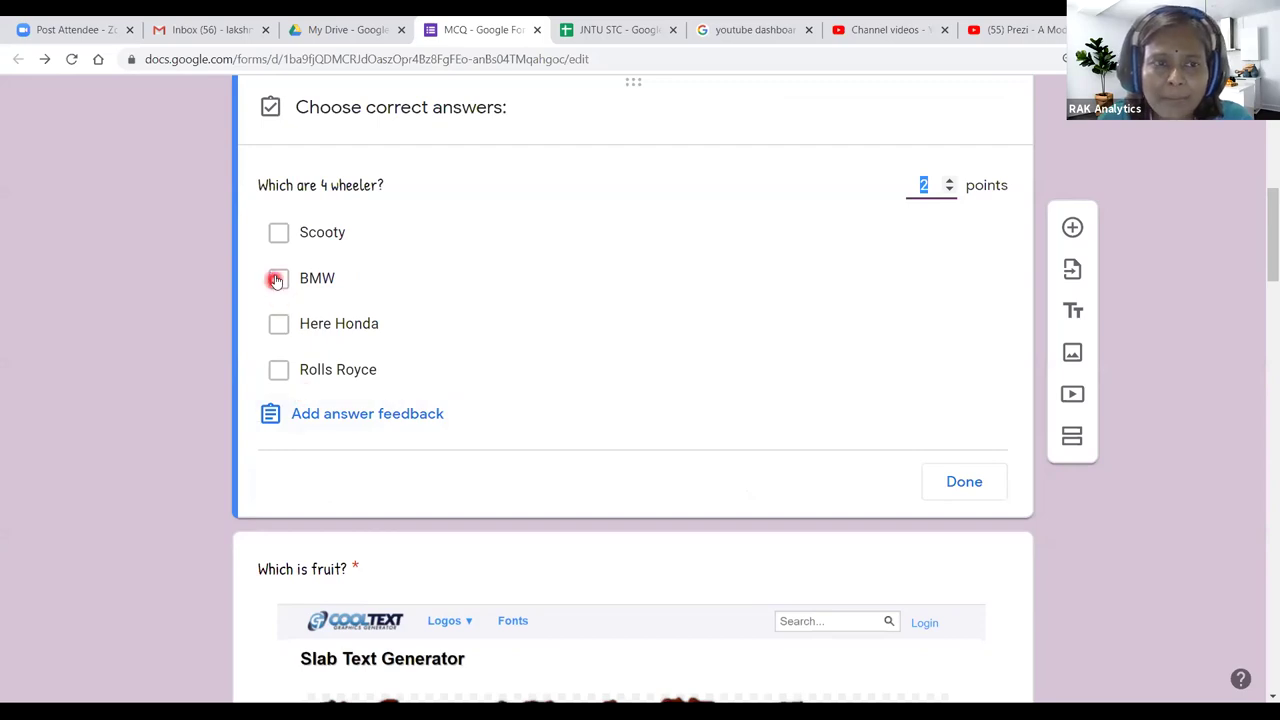
pyautogui.click(275, 375)
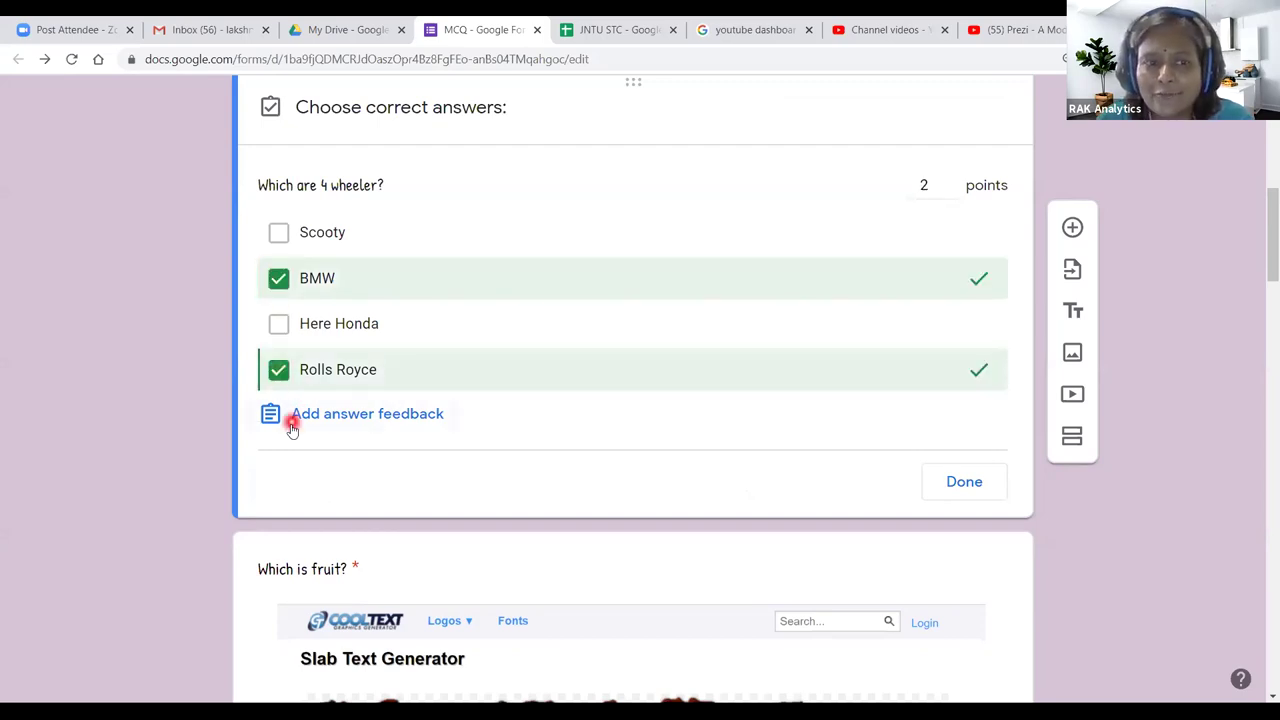
# Step: Start adding feedback for incorrect answers to the "Which are 4 wheeler?" question
pyautogui.click(376, 418)
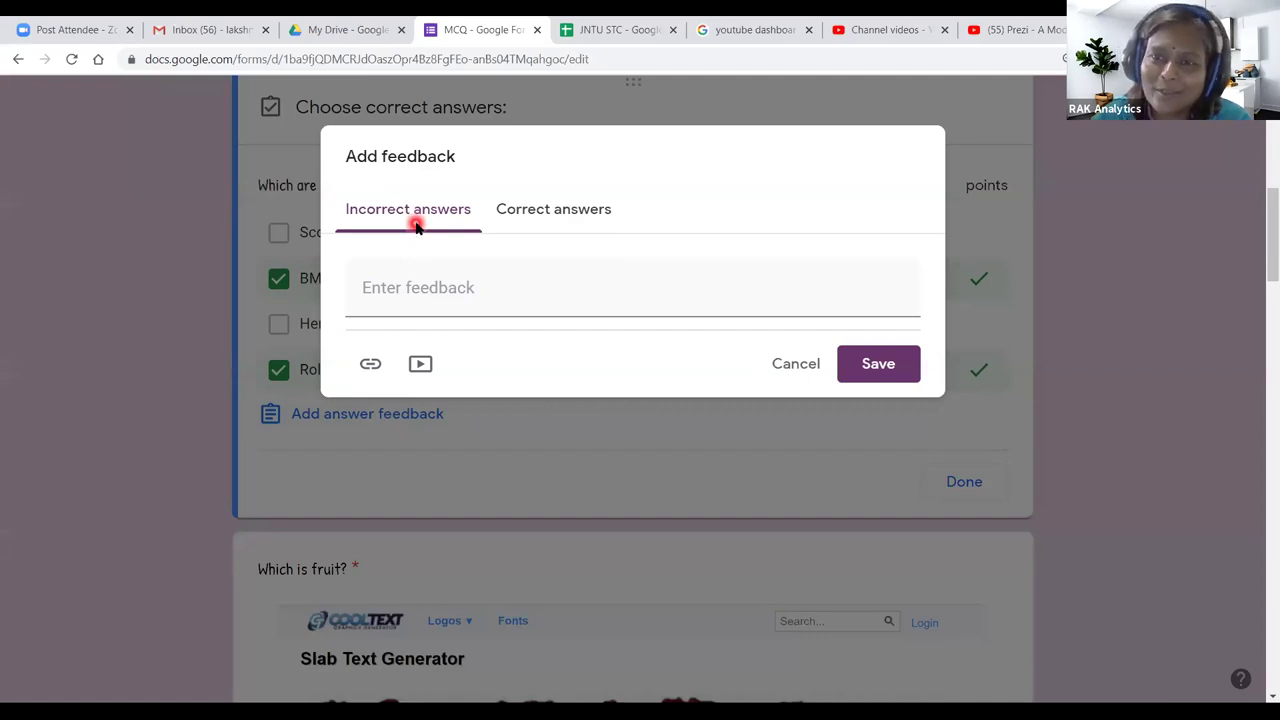
pyautogui.click(427, 290)
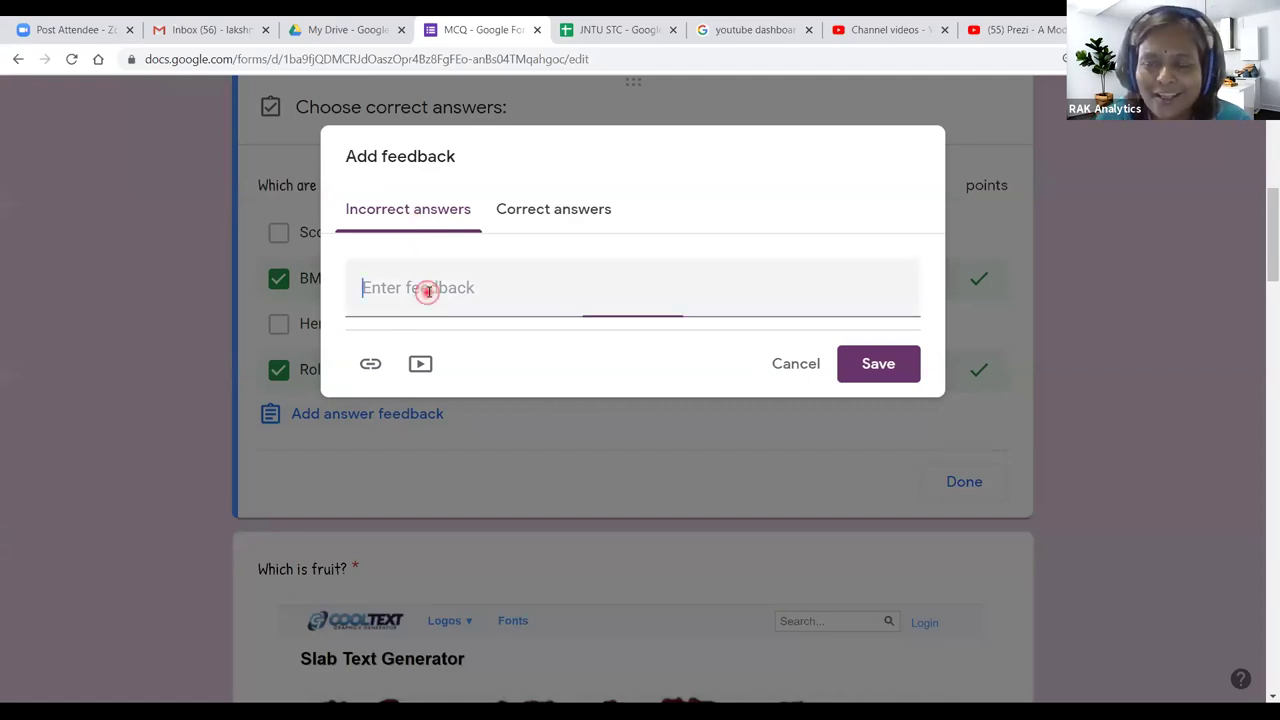
# Step: Enter "Read" as the incorrect-answer feedback for the 4 wheeler question and open a link entry
pyautogui.click(541, 214)
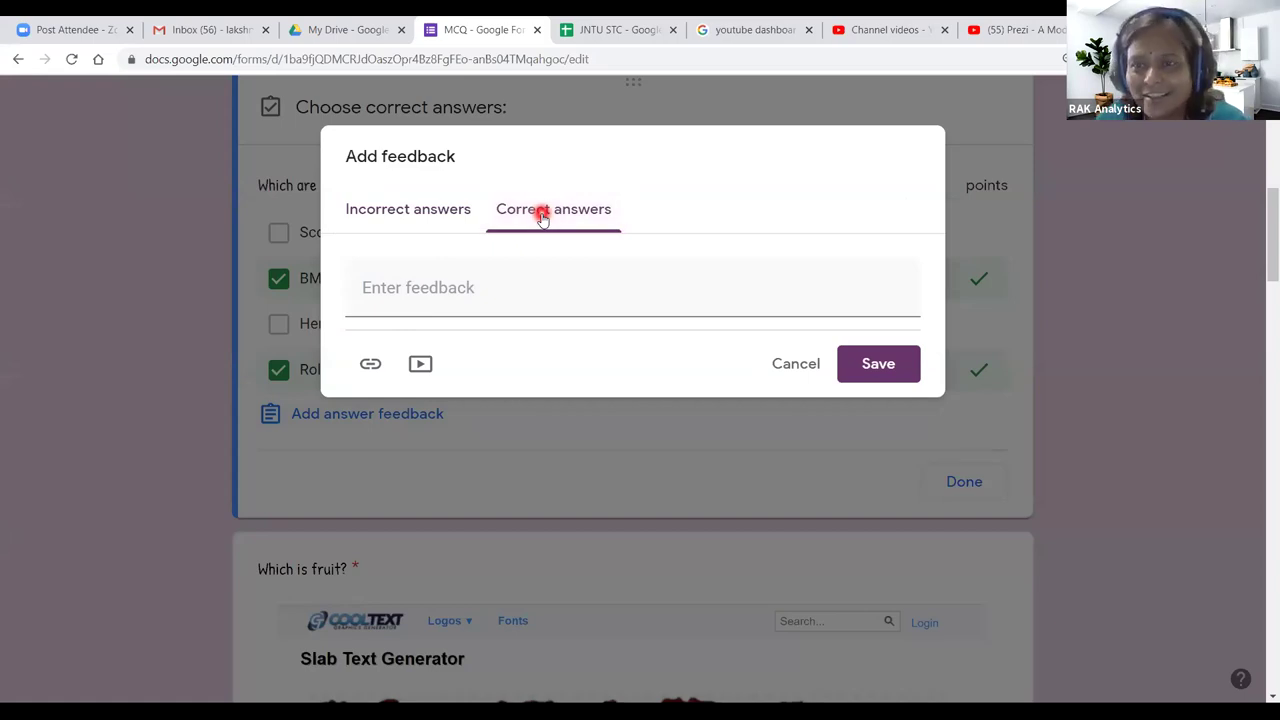
pyautogui.click(426, 211)
pyautogui.click(438, 290)
pyautogui.write('Read')
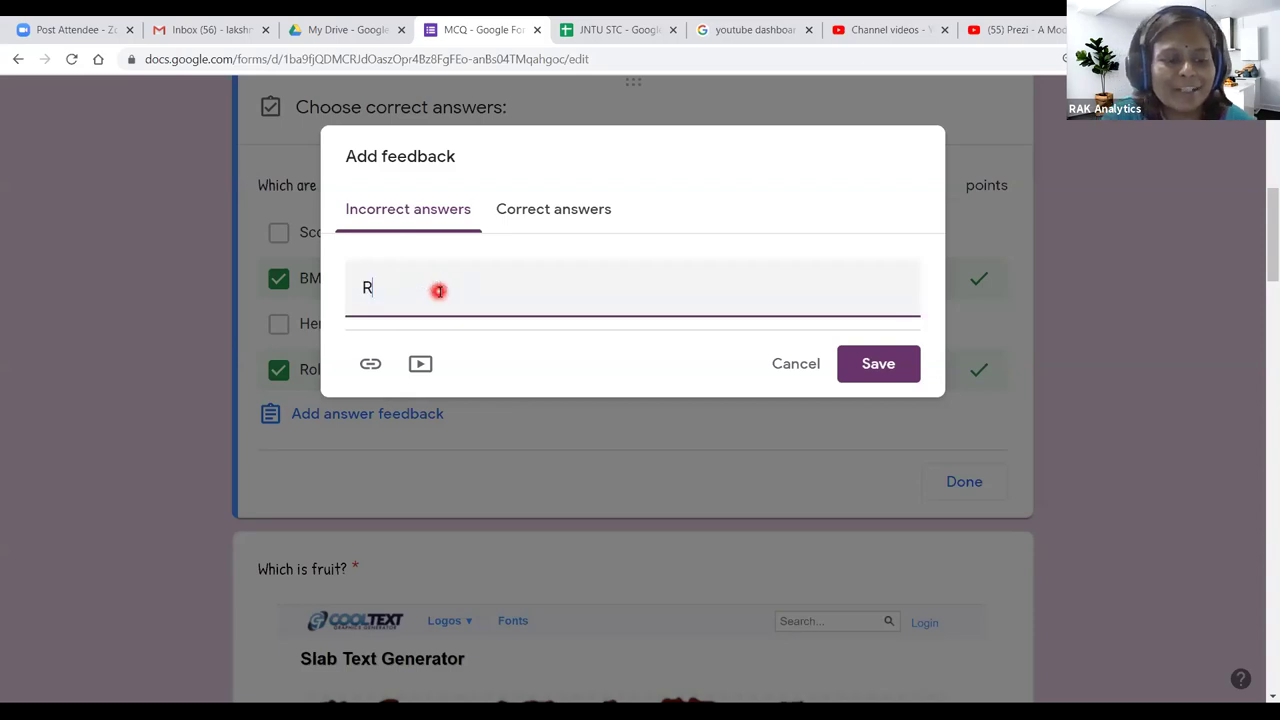
pyautogui.click(371, 363)
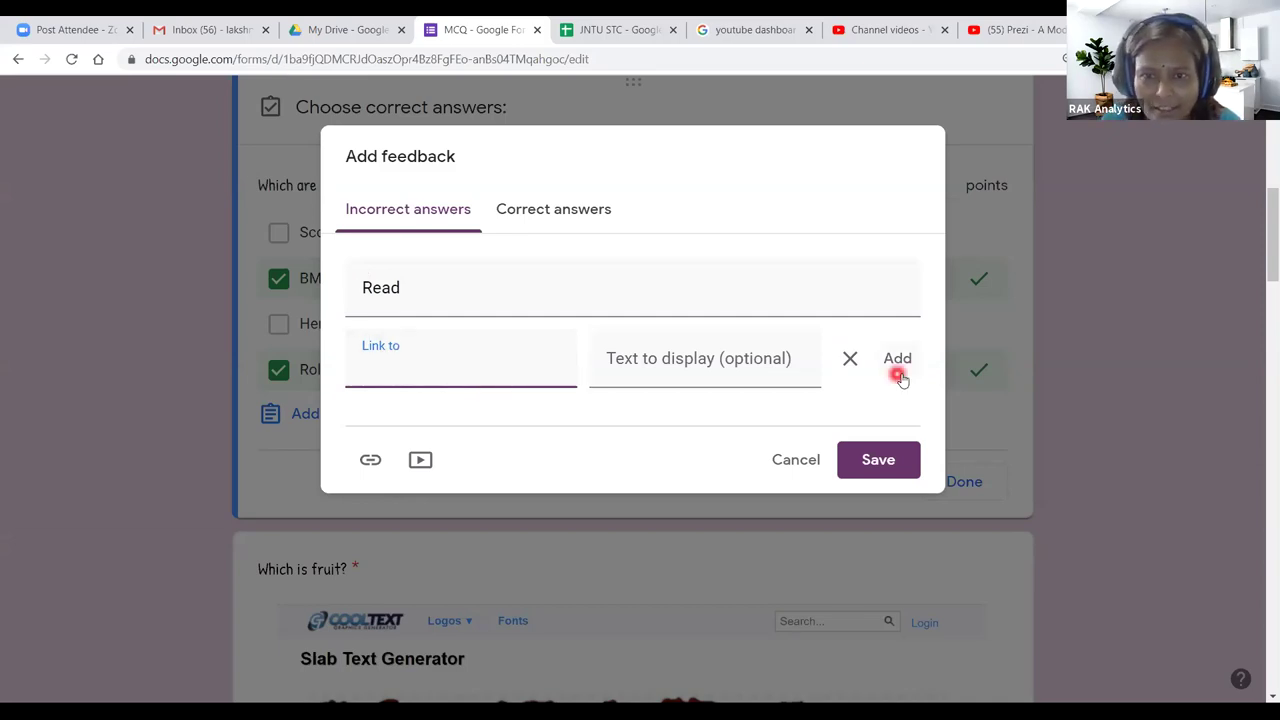
pyautogui.click(424, 462)
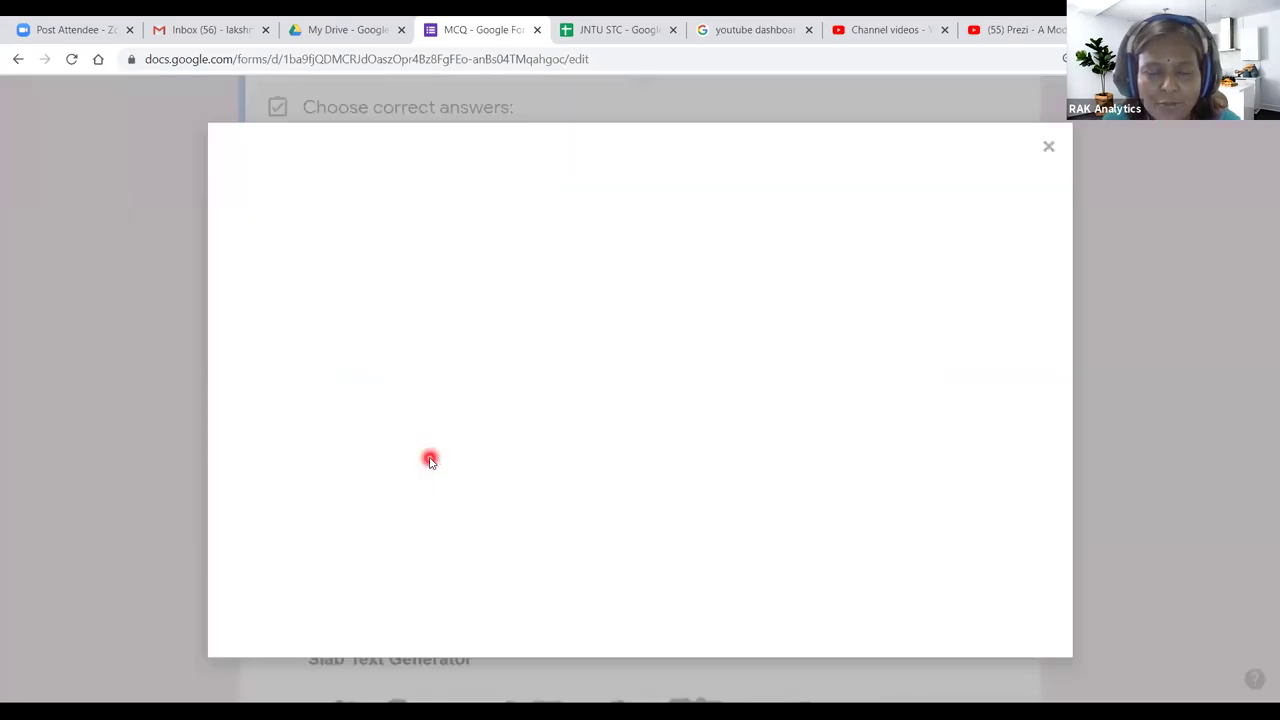
pyautogui.click(370, 206)
pyautogui.click(477, 259)
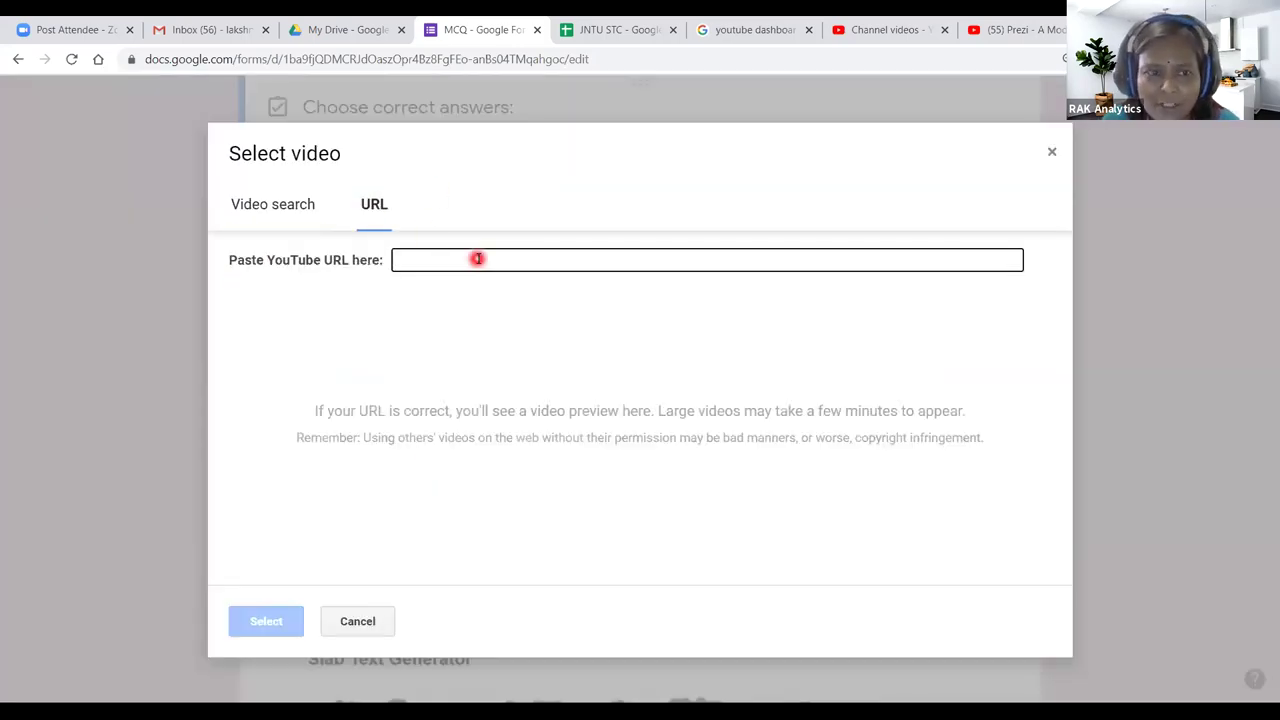
pyautogui.write('https://www.youtube.com/watch?v=9ParC27Ir8E')
pyautogui.click(267, 620)
# Step: Replace the incorrect-answer feedback text with "Watch" and save the feedback
pyautogui.click(406, 418)
pyautogui.click(420, 288)
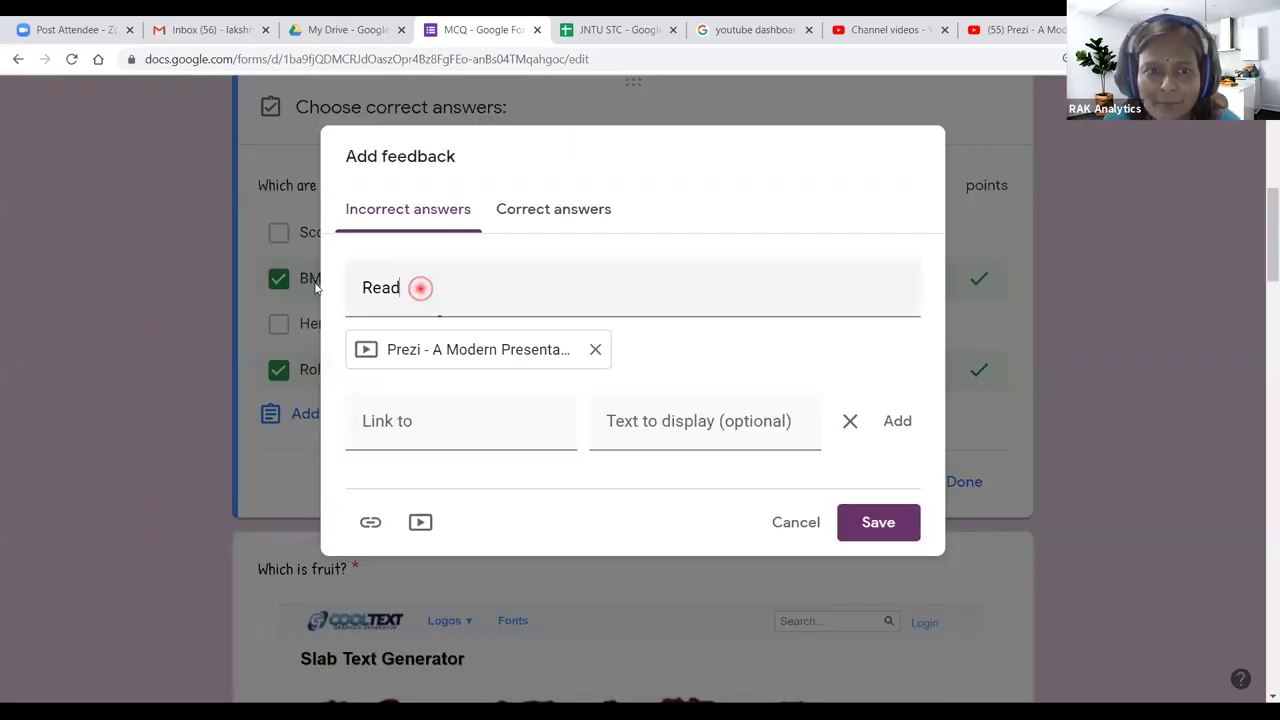
pyautogui.moveTo(420, 288); pyautogui.dragTo(315, 285)
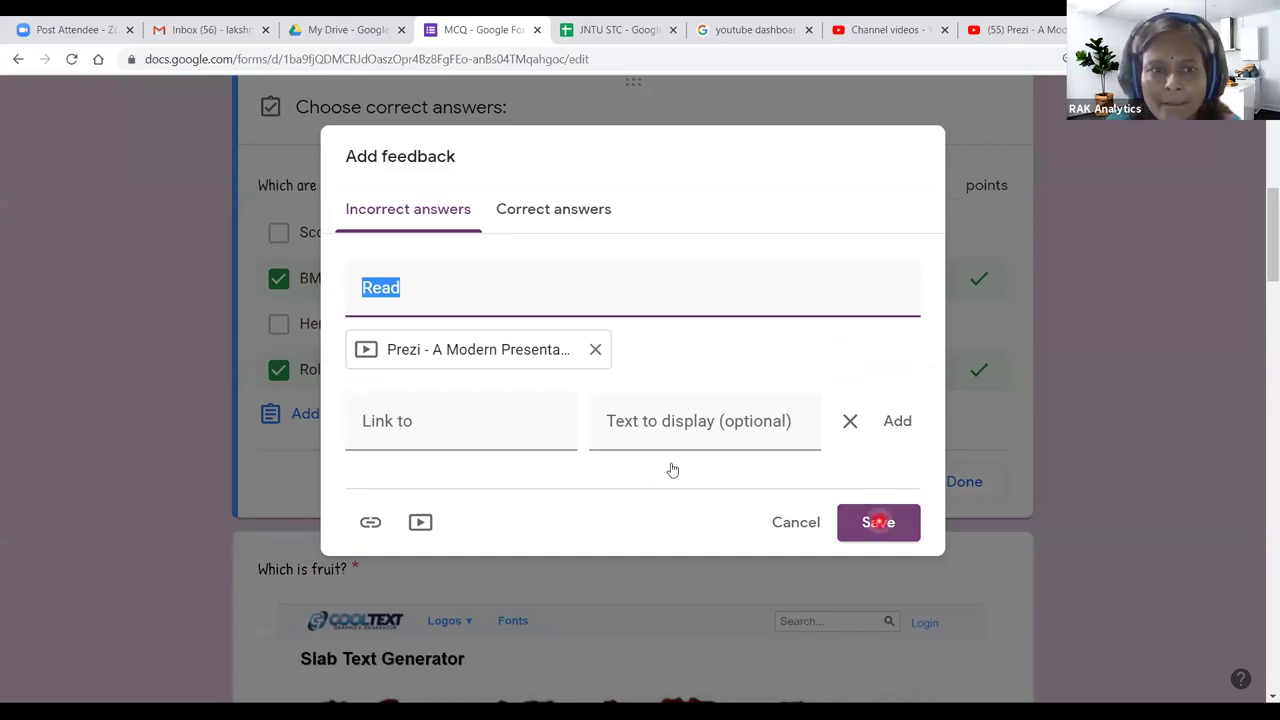
pyautogui.write('Watch')
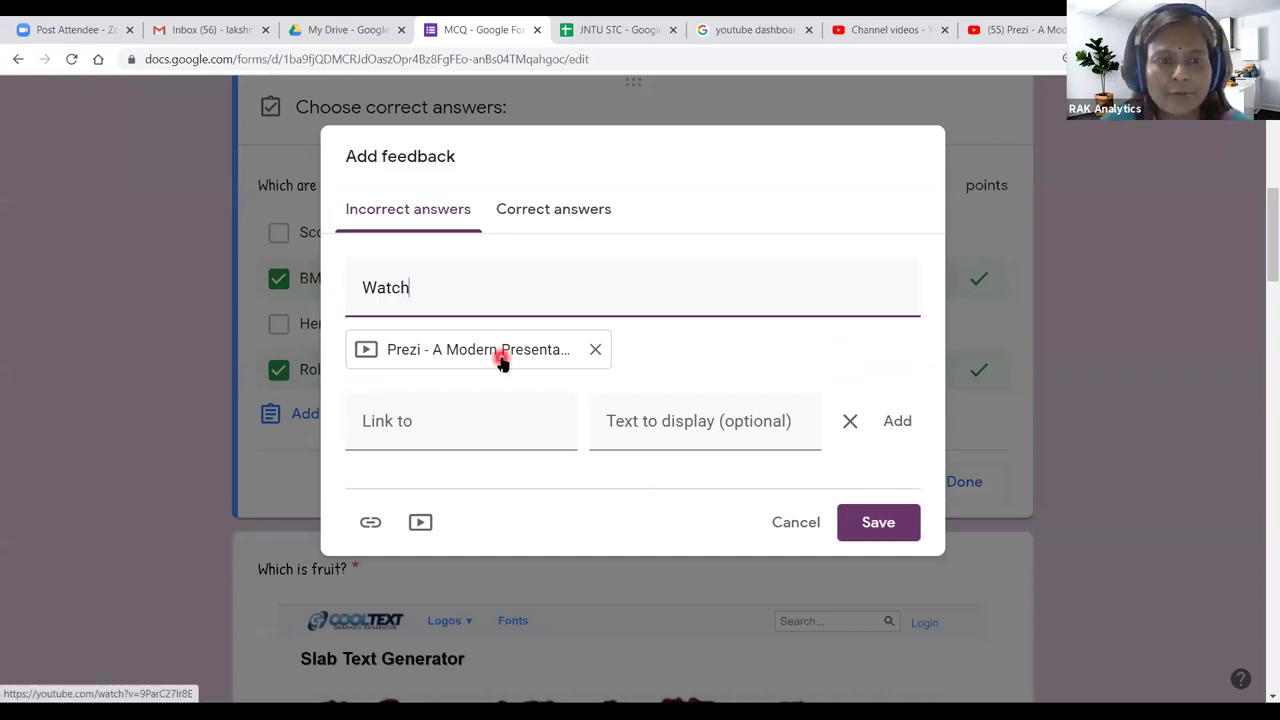
pyautogui.click(868, 532)
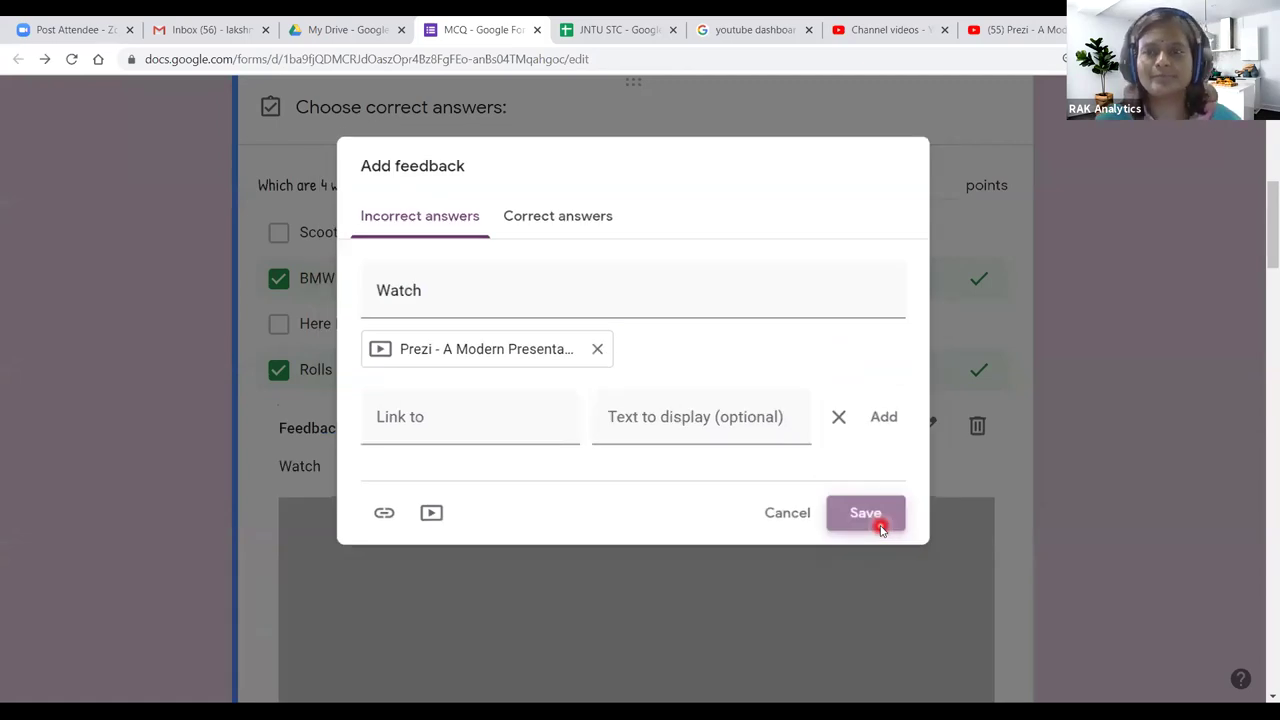
# Step: Review the saved feedback under the 4 wheeler question and the options of the "Which is fruit?" question
pyautogui.scroll(-2, 719, 419)
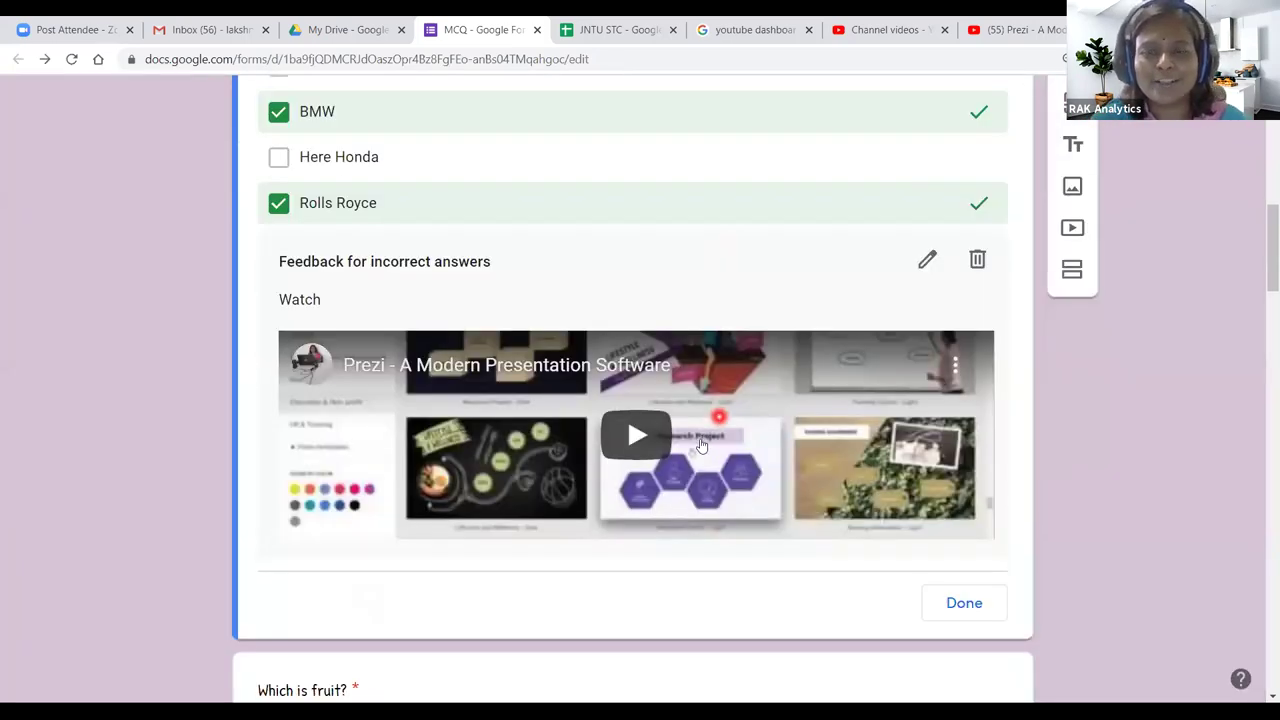
pyautogui.scroll(1, 702, 440)
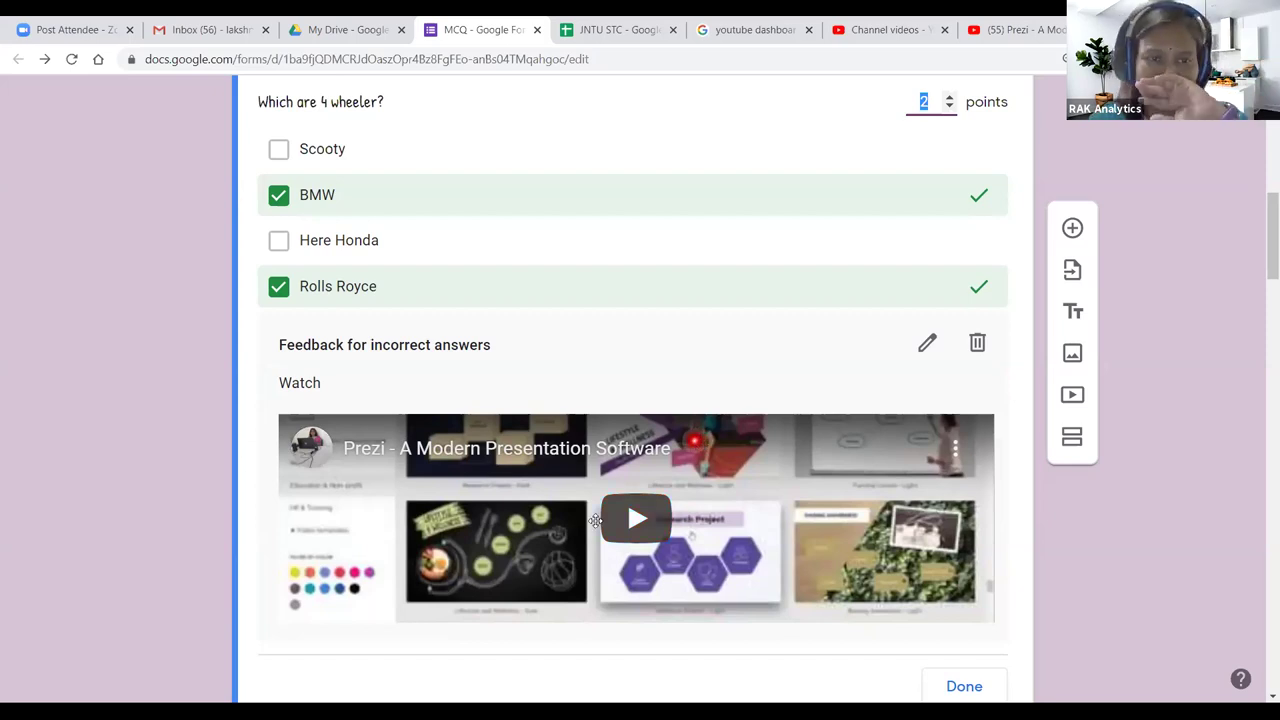
pyautogui.scroll(-2, 440, 582)
pyautogui.scroll(-2, 351, 475)
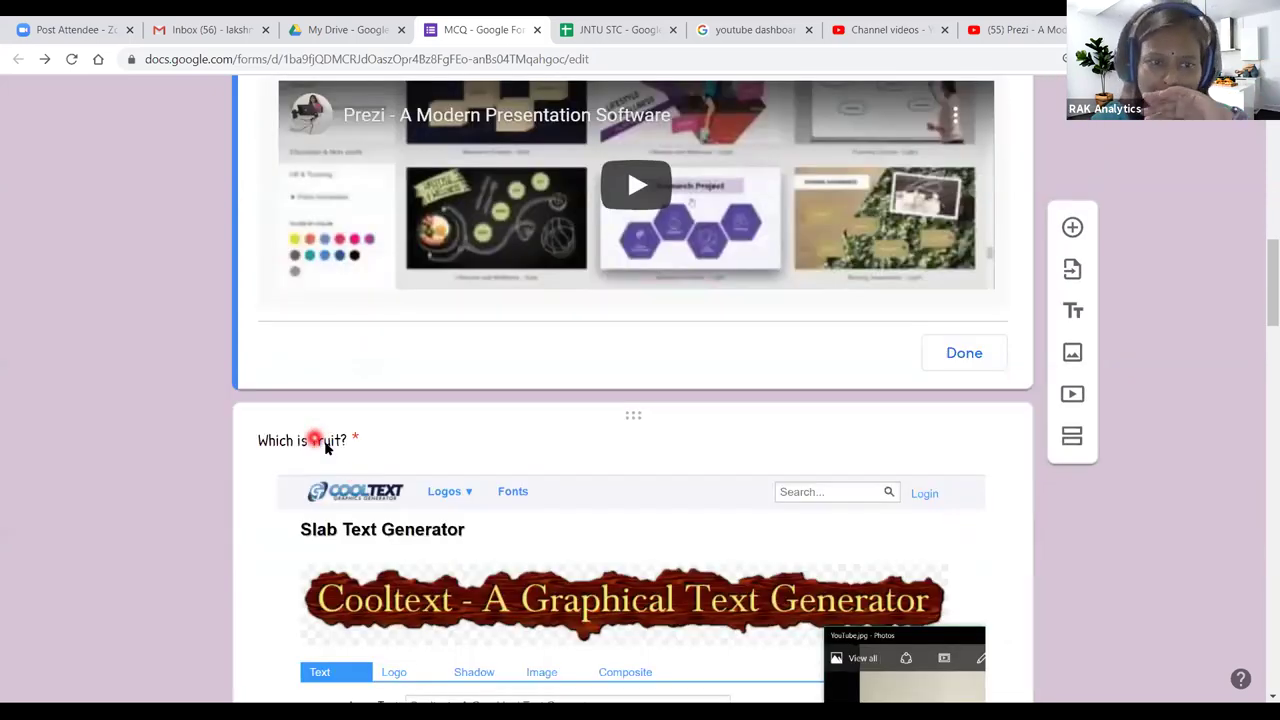
pyautogui.scroll(-5, 318, 440)
pyautogui.scroll(-3, 550, 488)
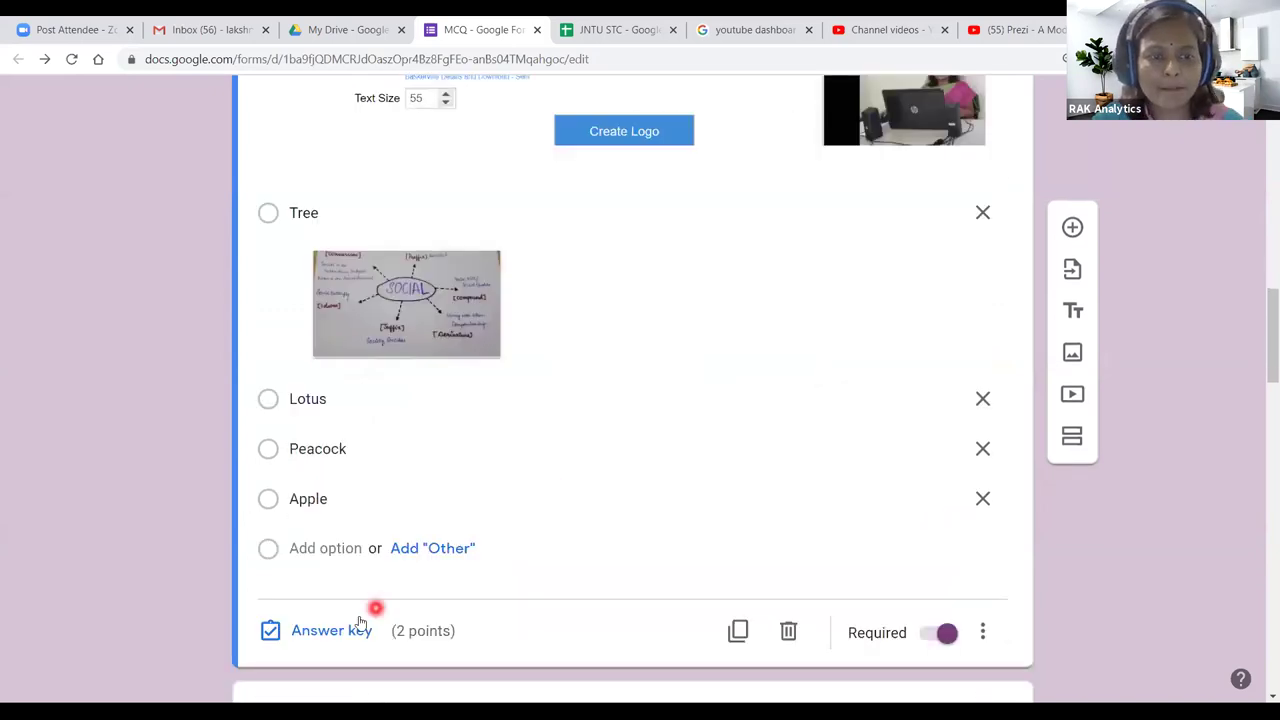
pyautogui.scroll(10, 657, 458)
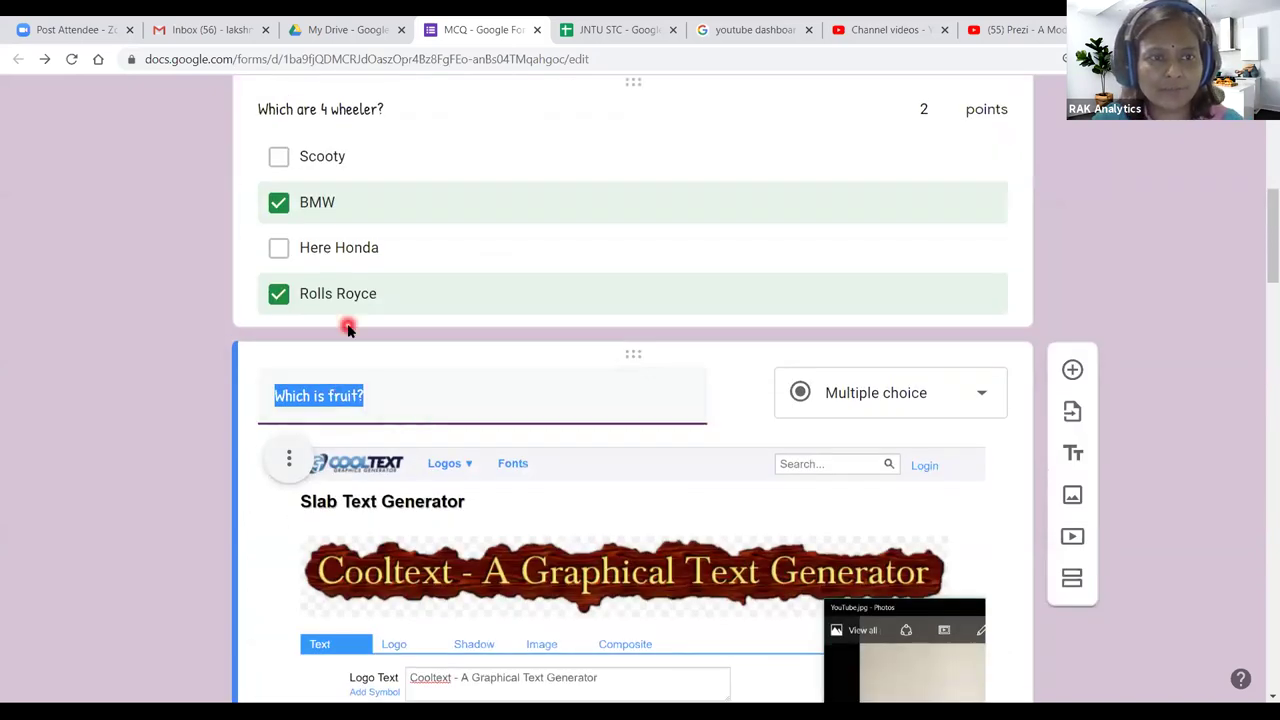
# Step: Reopen the answer key of the "Which are 4 wheeler?" question and set its score to 5 points
pyautogui.click(331, 358)
pyautogui.scroll(-2, 329, 526)
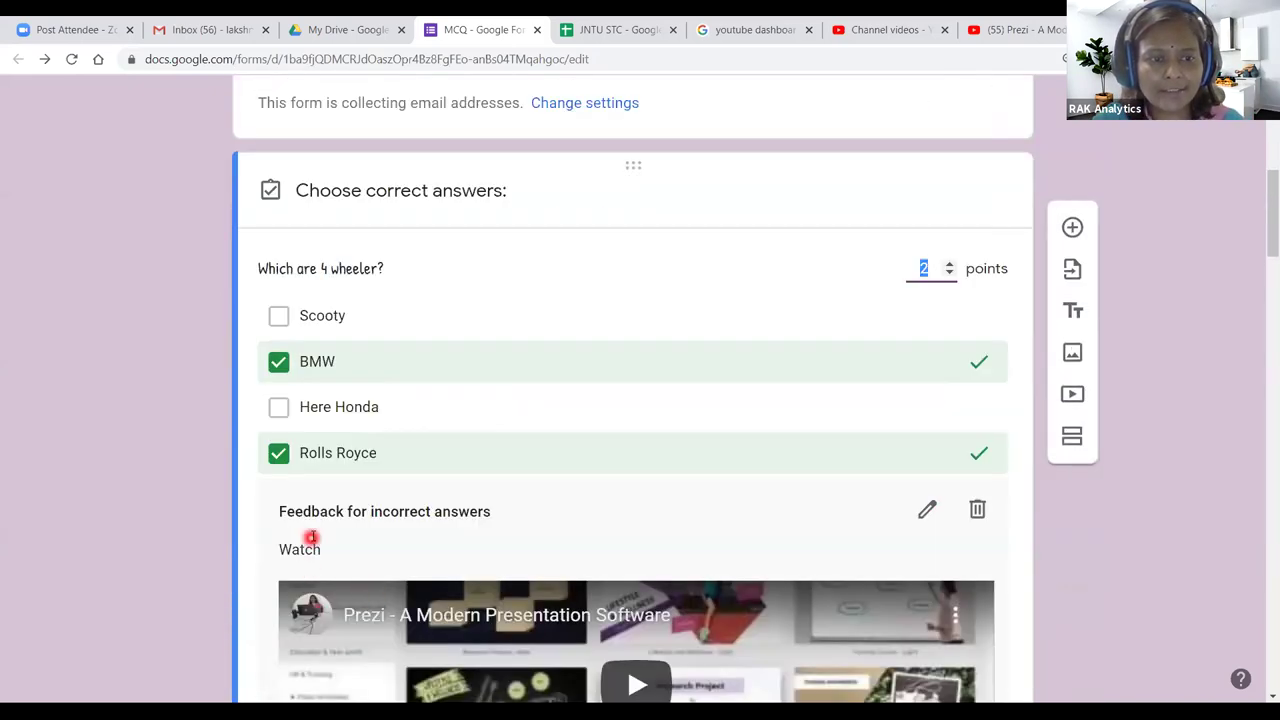
pyautogui.scroll(-4, 309, 534)
pyautogui.scroll(3, 340, 503)
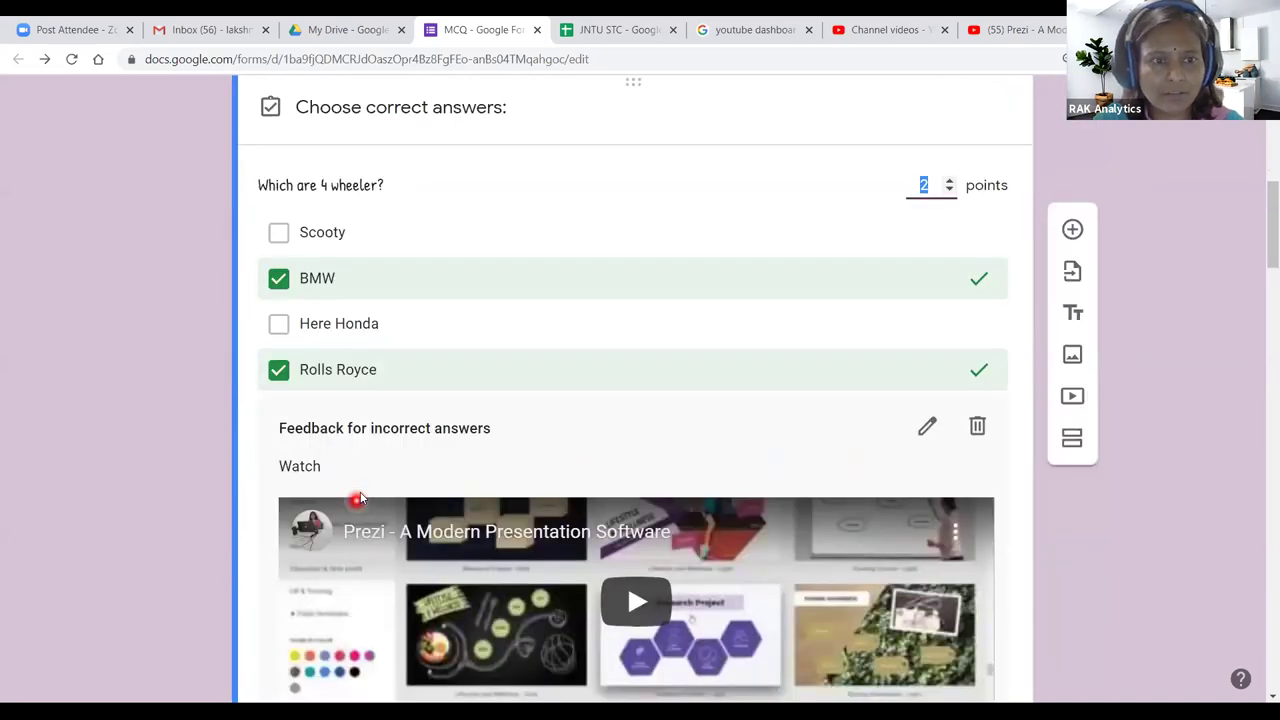
pyautogui.scroll(3, 900, 428)
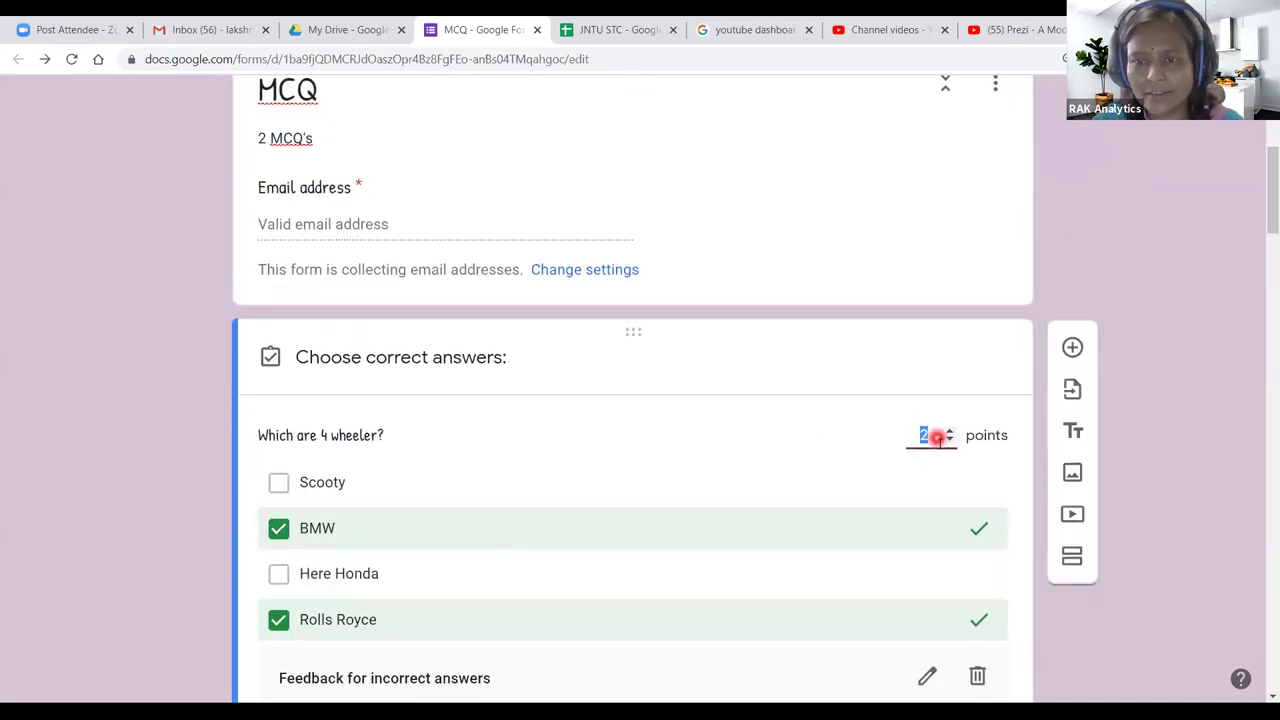
pyautogui.write('5')
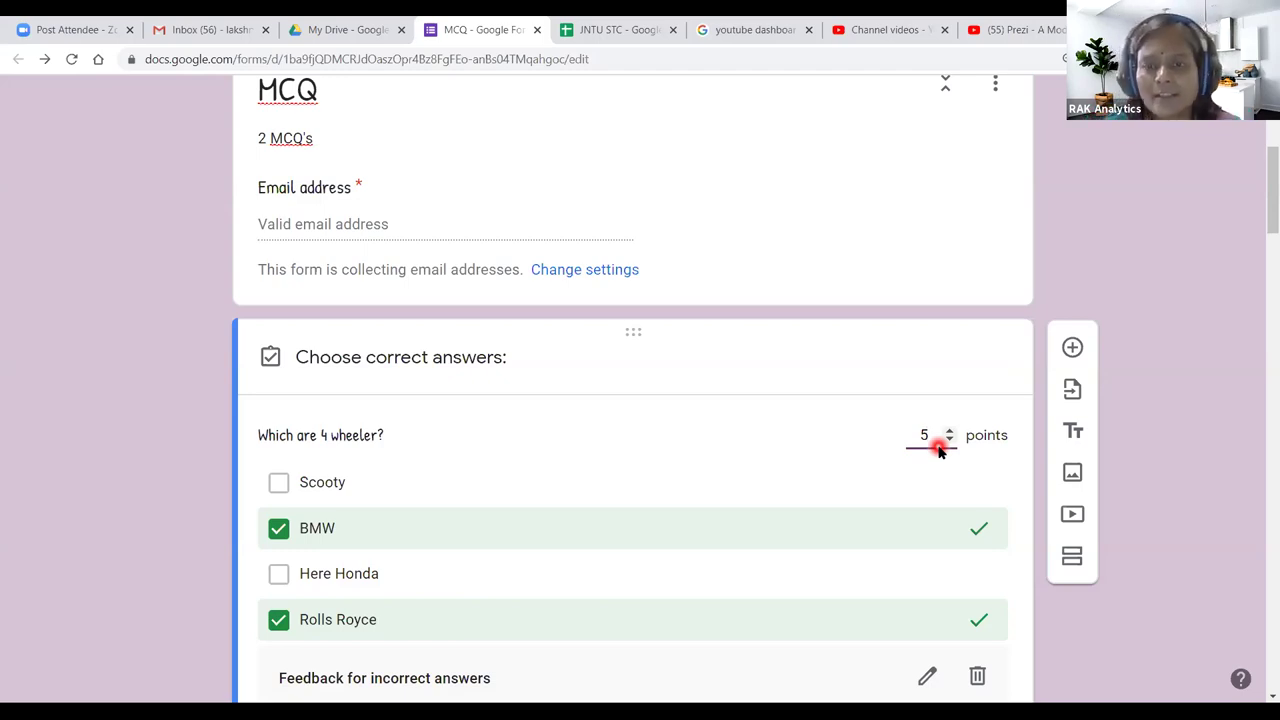
# Step: Open the answer key of the "Which is fruit?" question and mark Apple as the correct answer
pyautogui.scroll(-10, 829, 488)
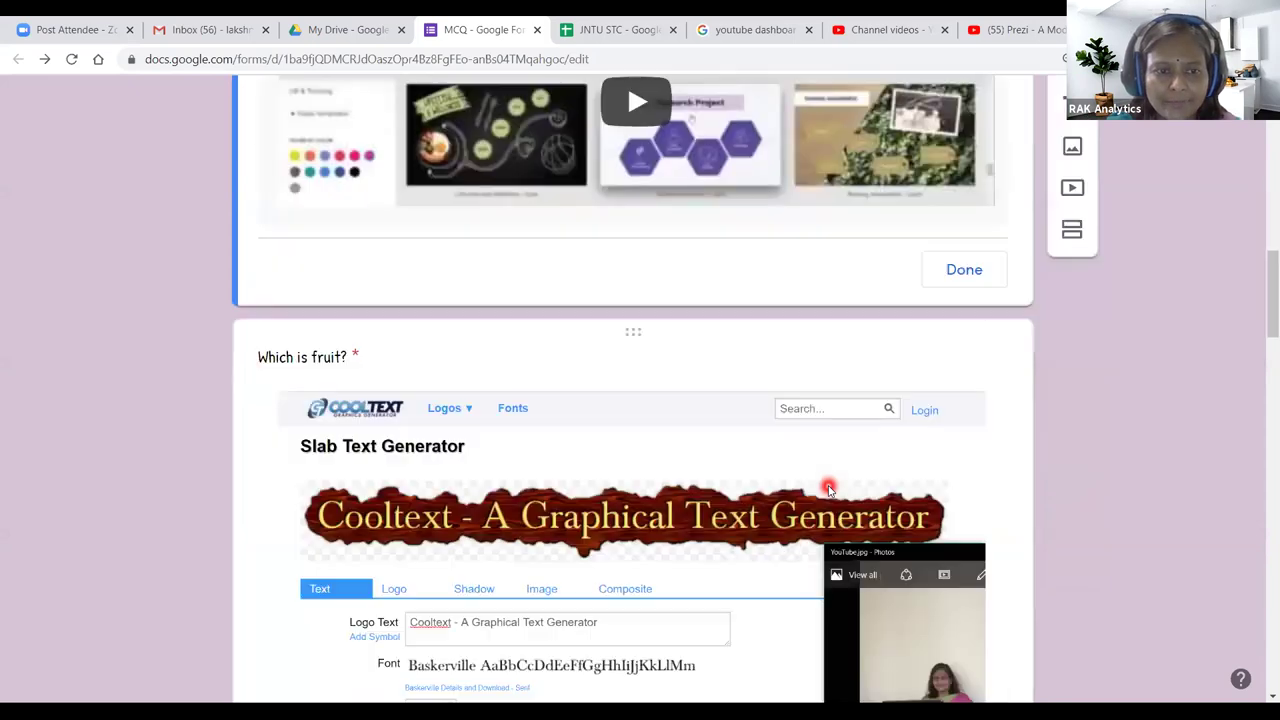
pyautogui.scroll(2, 829, 488)
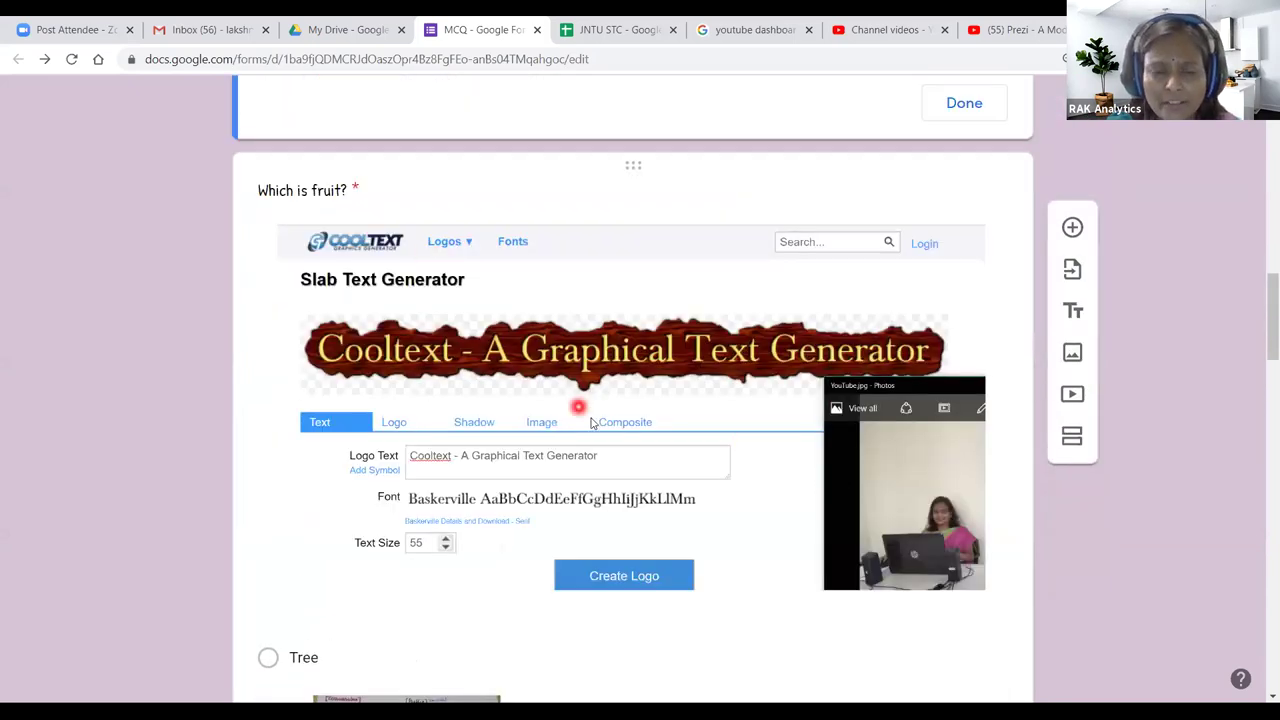
pyautogui.scroll(-3, 580, 412)
pyautogui.scroll(-5, 591, 417)
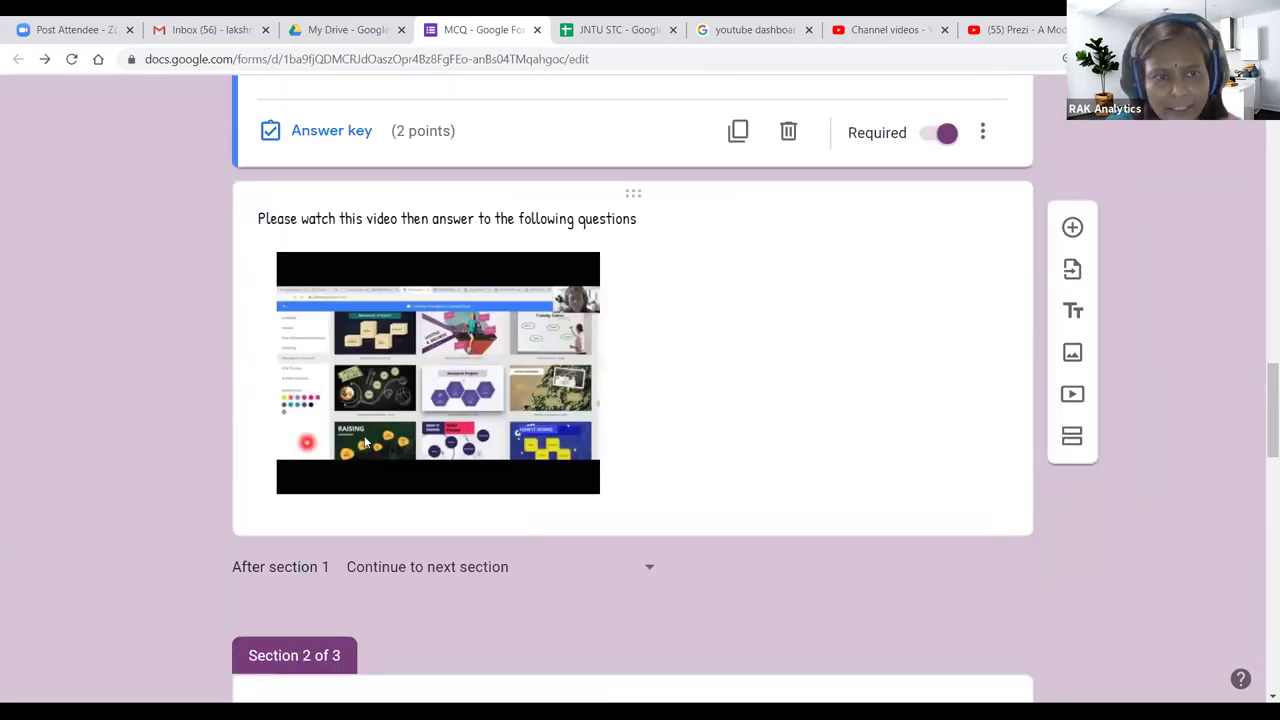
pyautogui.scroll(3, 457, 385)
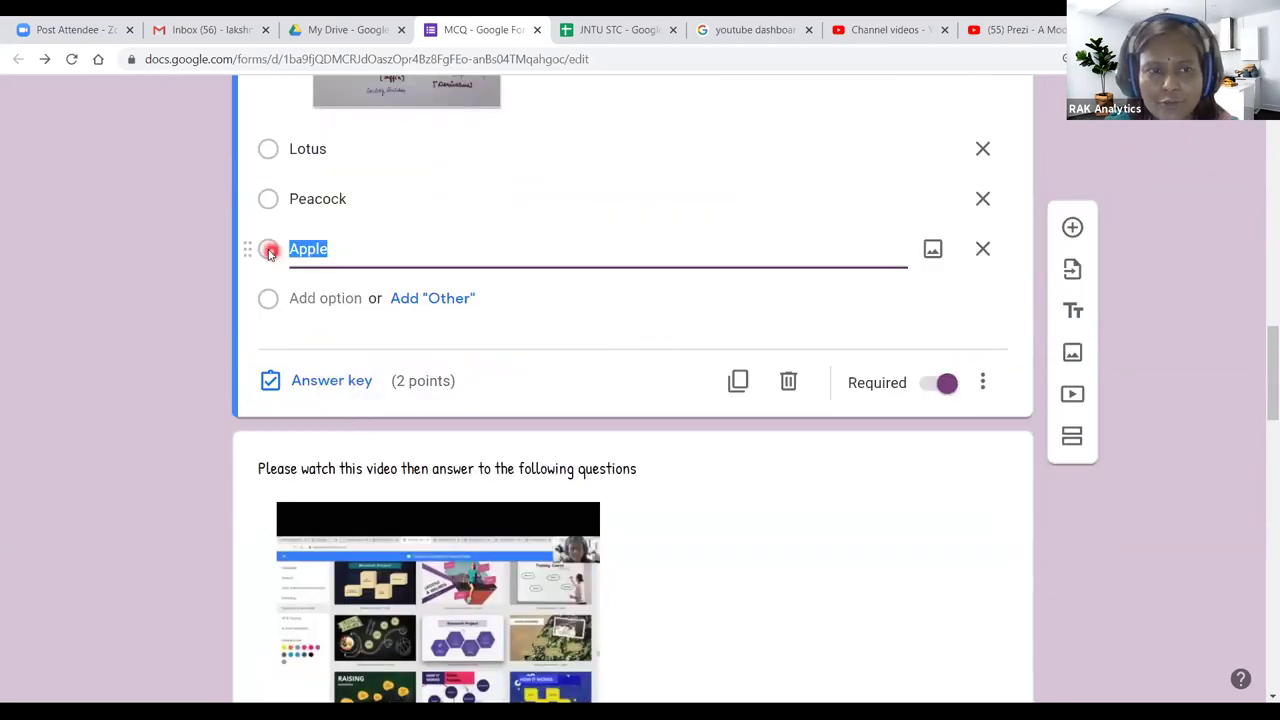
pyautogui.scroll(3, 586, 340)
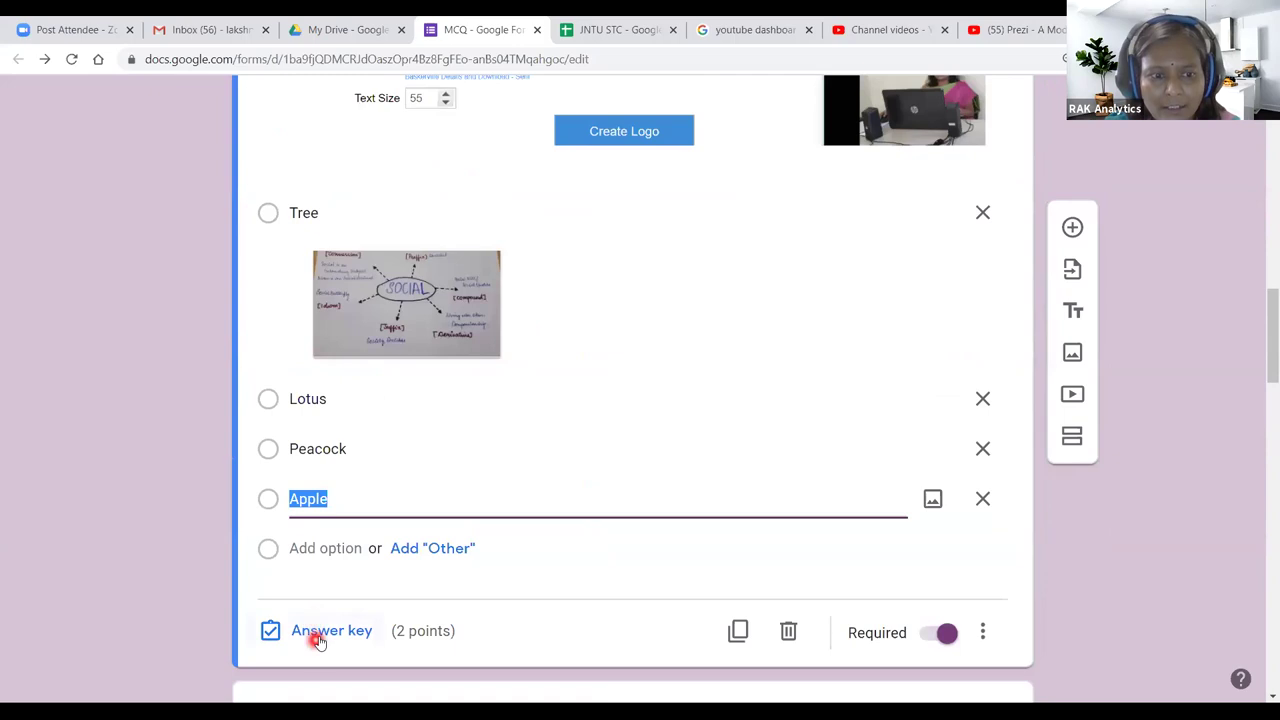
pyautogui.scroll(-5, 316, 638)
pyautogui.scroll(10, 318, 638)
pyautogui.scroll(-4, 360, 465)
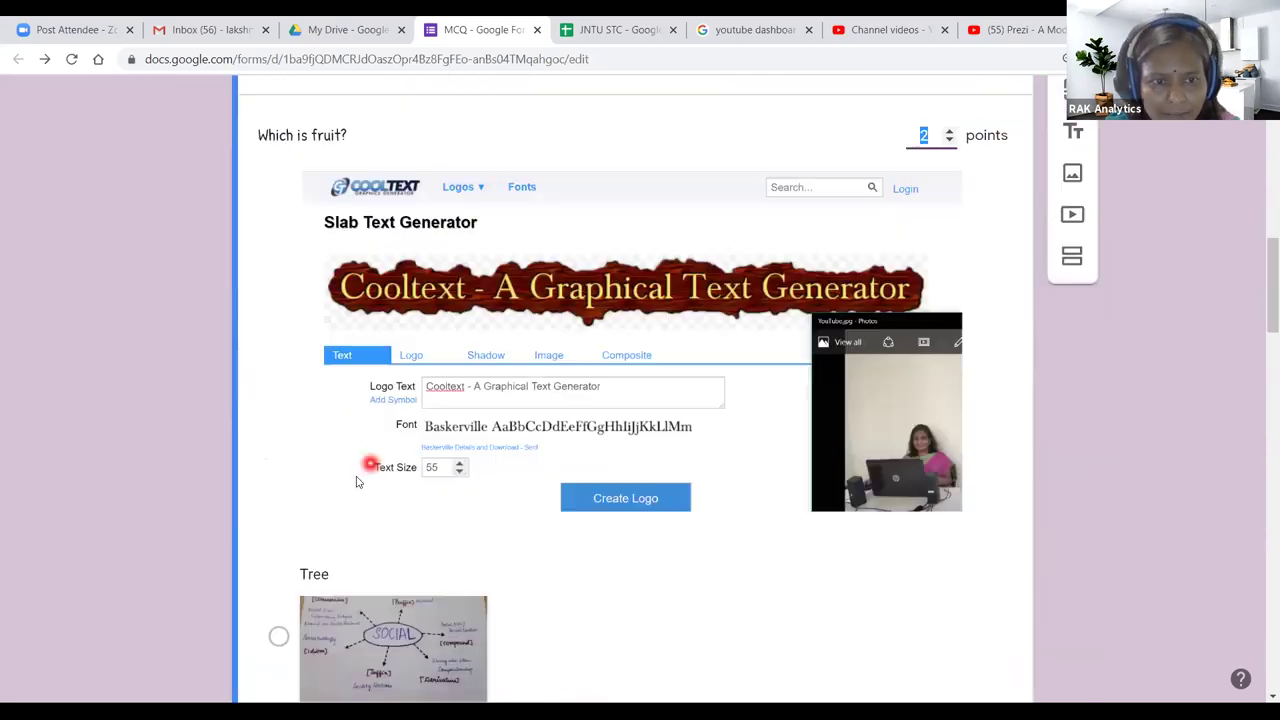
pyautogui.scroll(-6, 442, 519)
pyautogui.scroll(2, 466, 526)
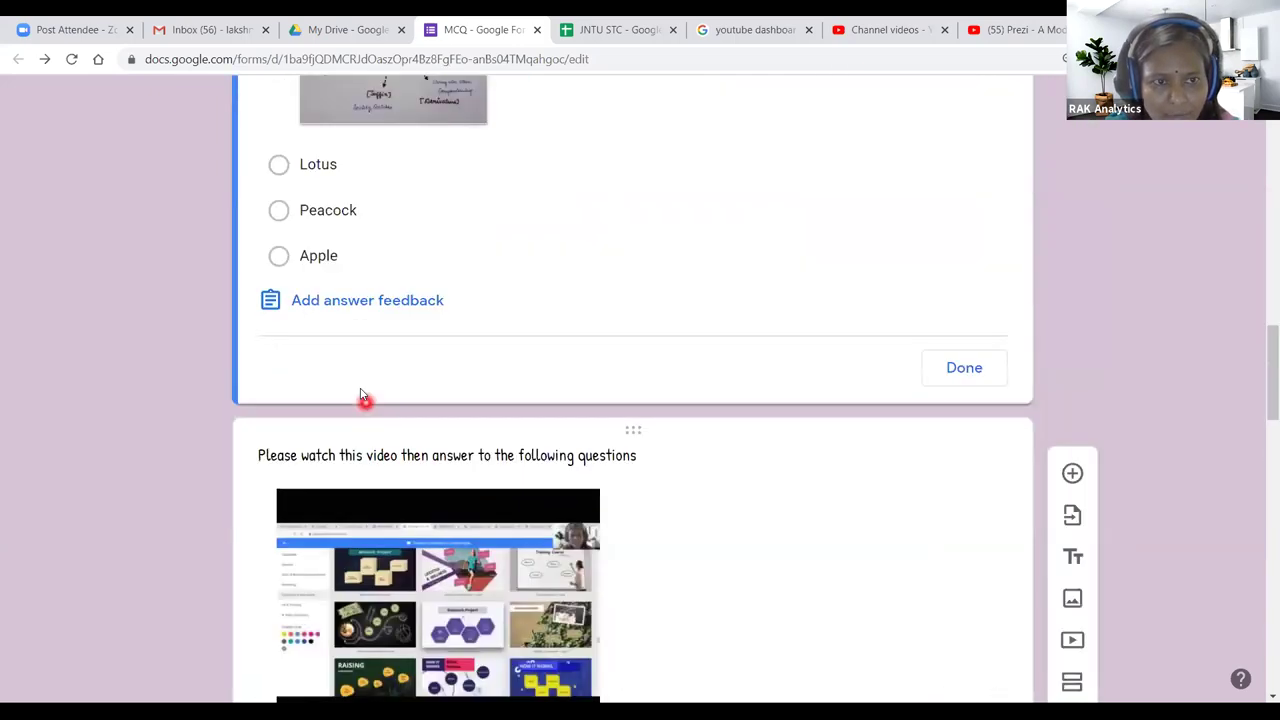
pyautogui.click(280, 257)
pyautogui.scroll(2, 600, 390)
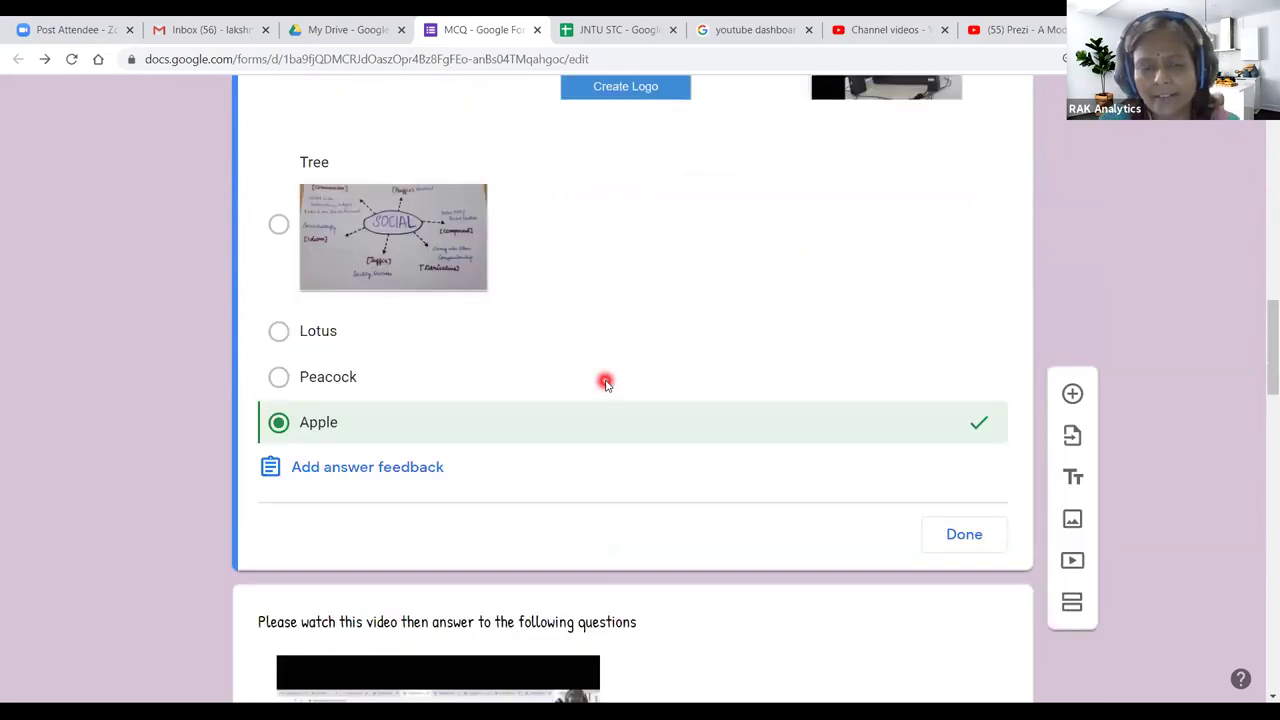
pyautogui.click(375, 468)
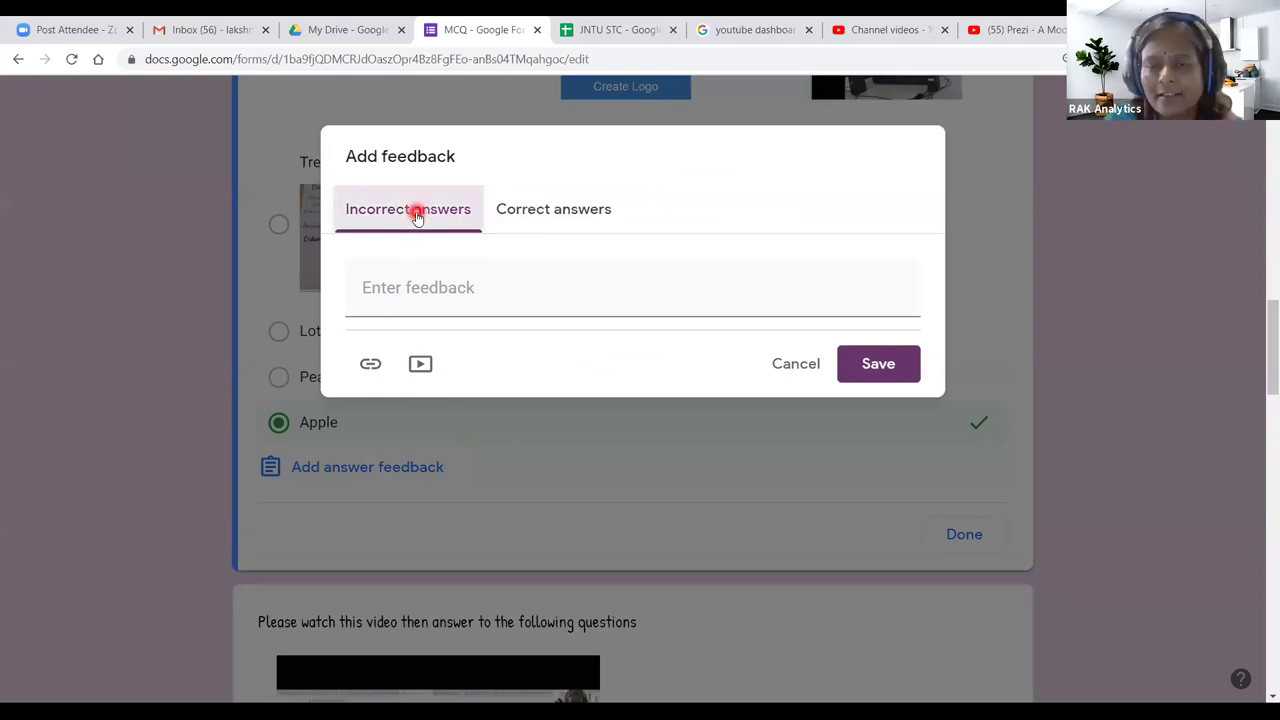
pyautogui.click(796, 364)
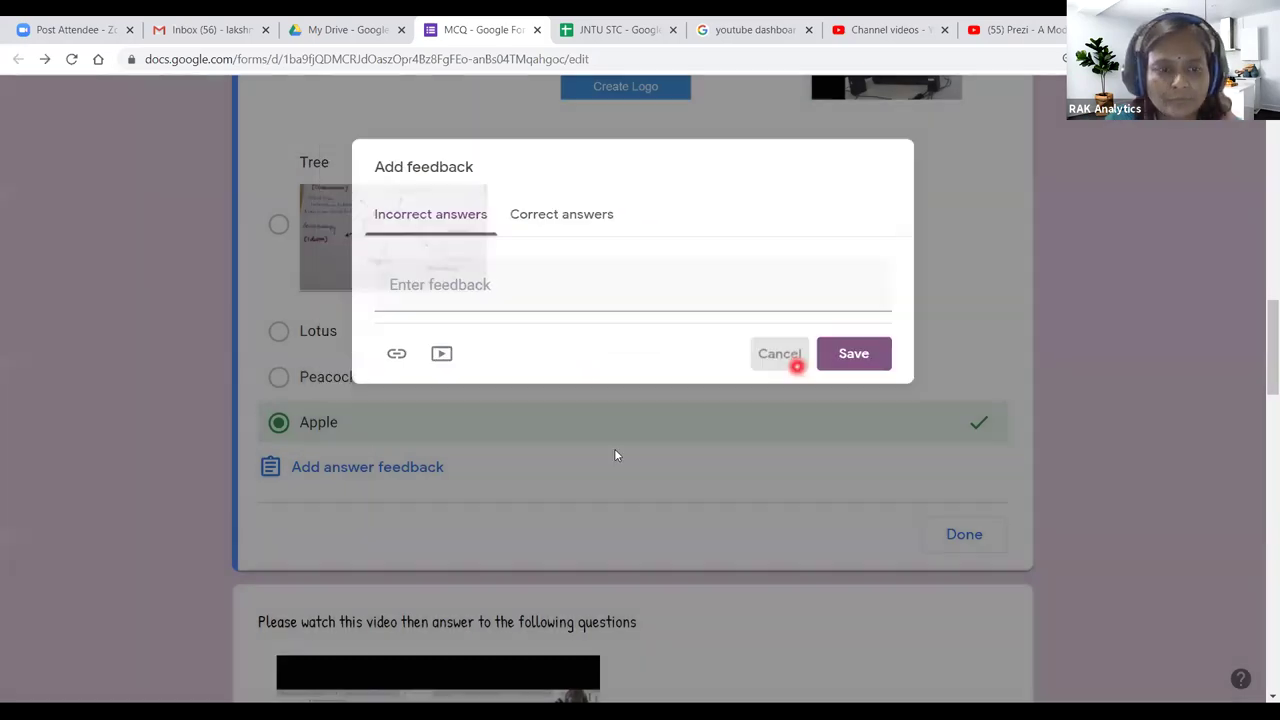
# Step: Set the score of the "Which is fruit?" question to 3 points
pyautogui.scroll(-8, 615, 450)
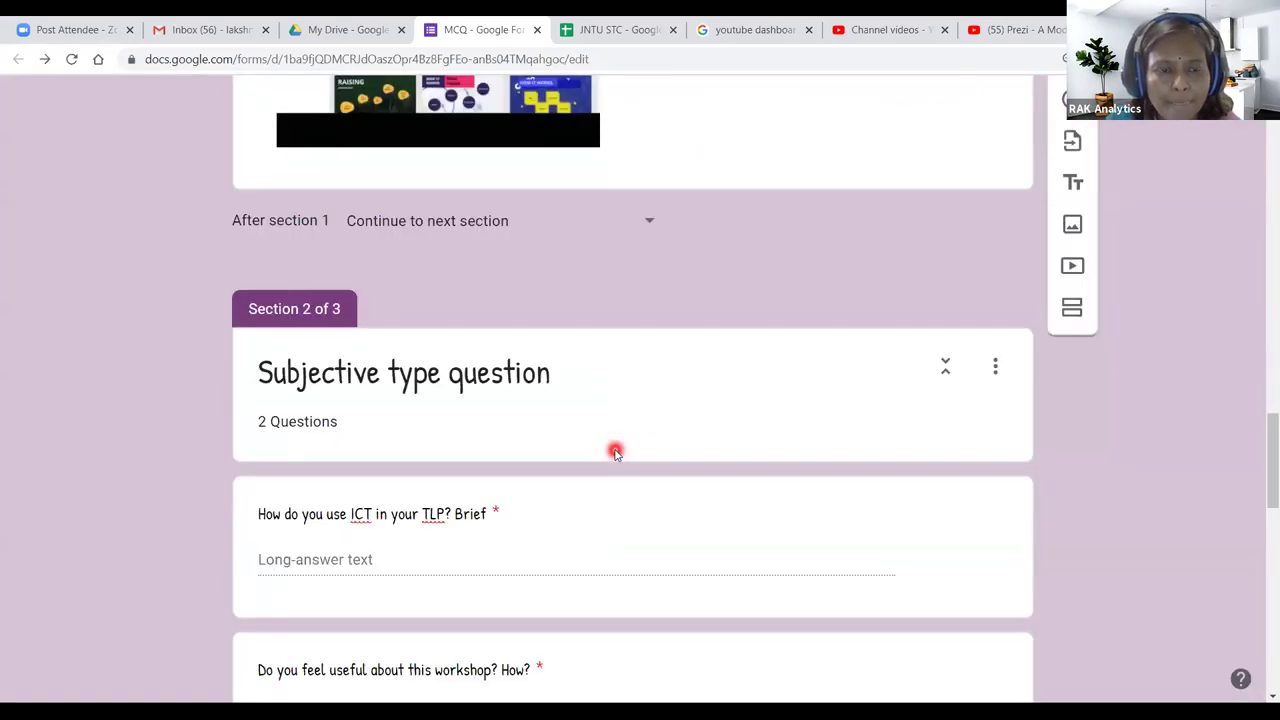
pyautogui.scroll(7, 615, 450)
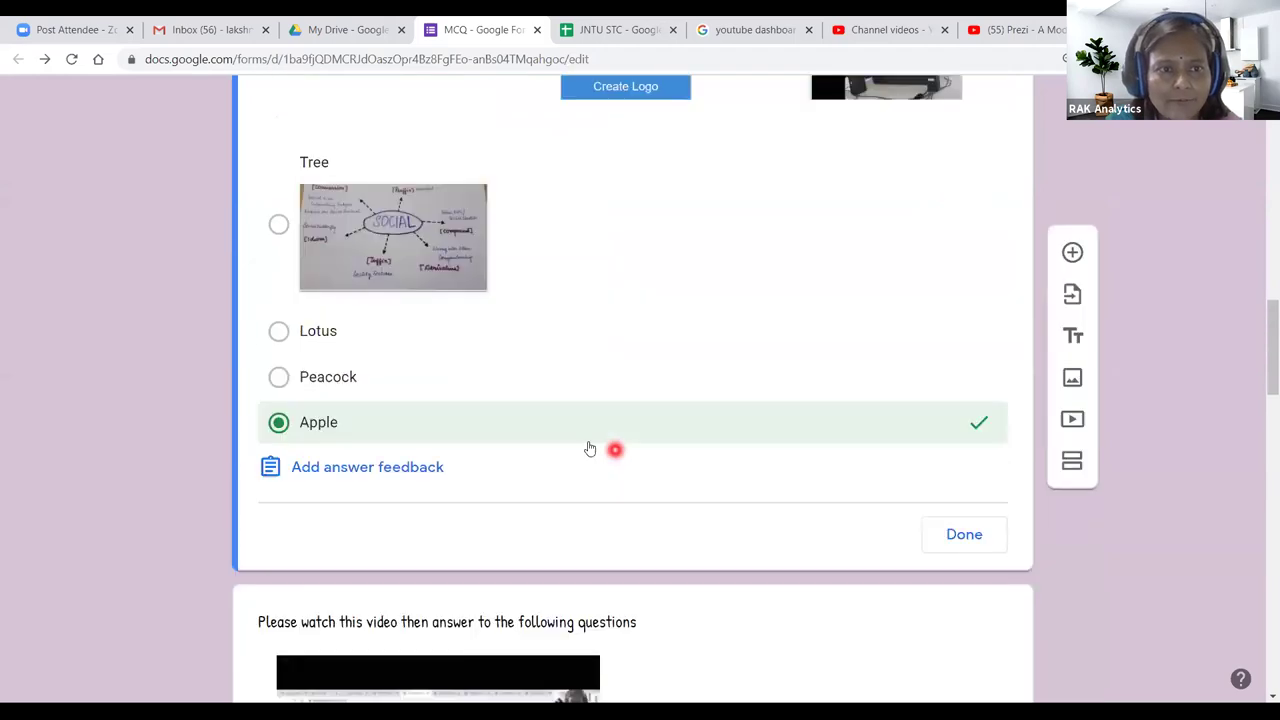
pyautogui.scroll(3, 784, 367)
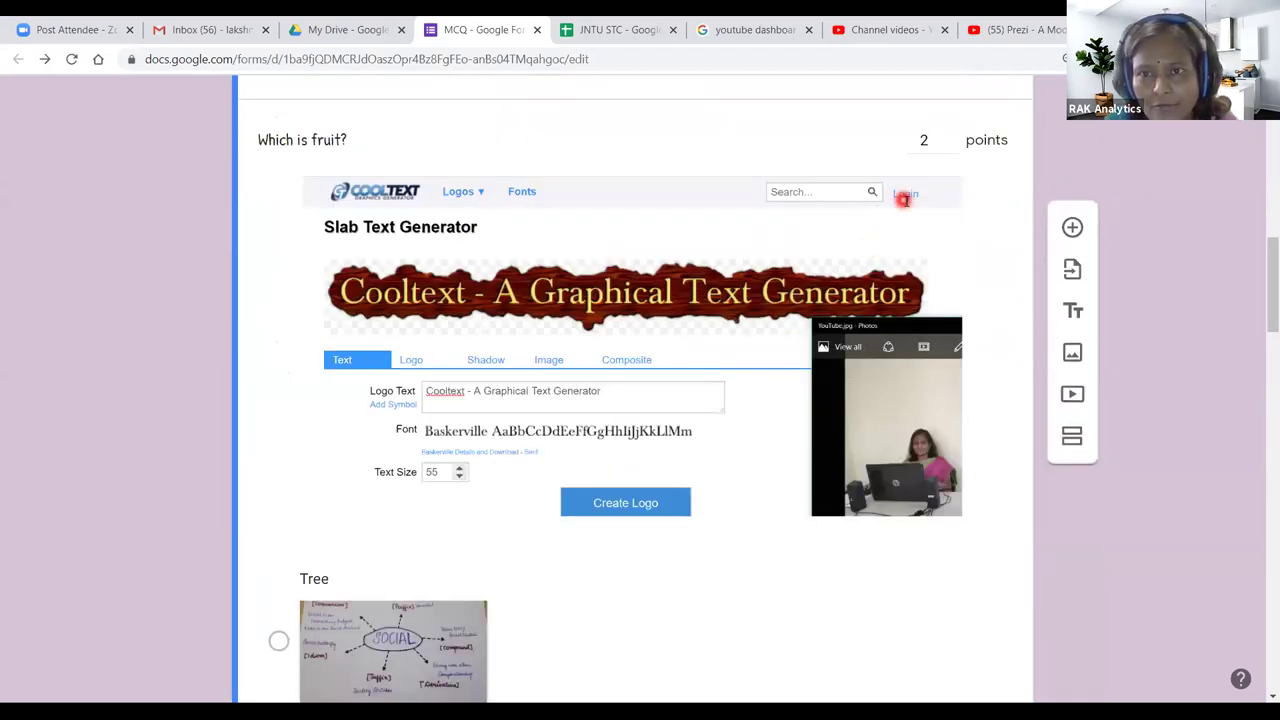
pyautogui.doubleClick(928, 140)
pyautogui.write('3')
# Step: Open the answer key of "How do you use ICT in your TLP? Brief" in section 2 and set its score to 5 points
pyautogui.scroll(-6, 505, 668)
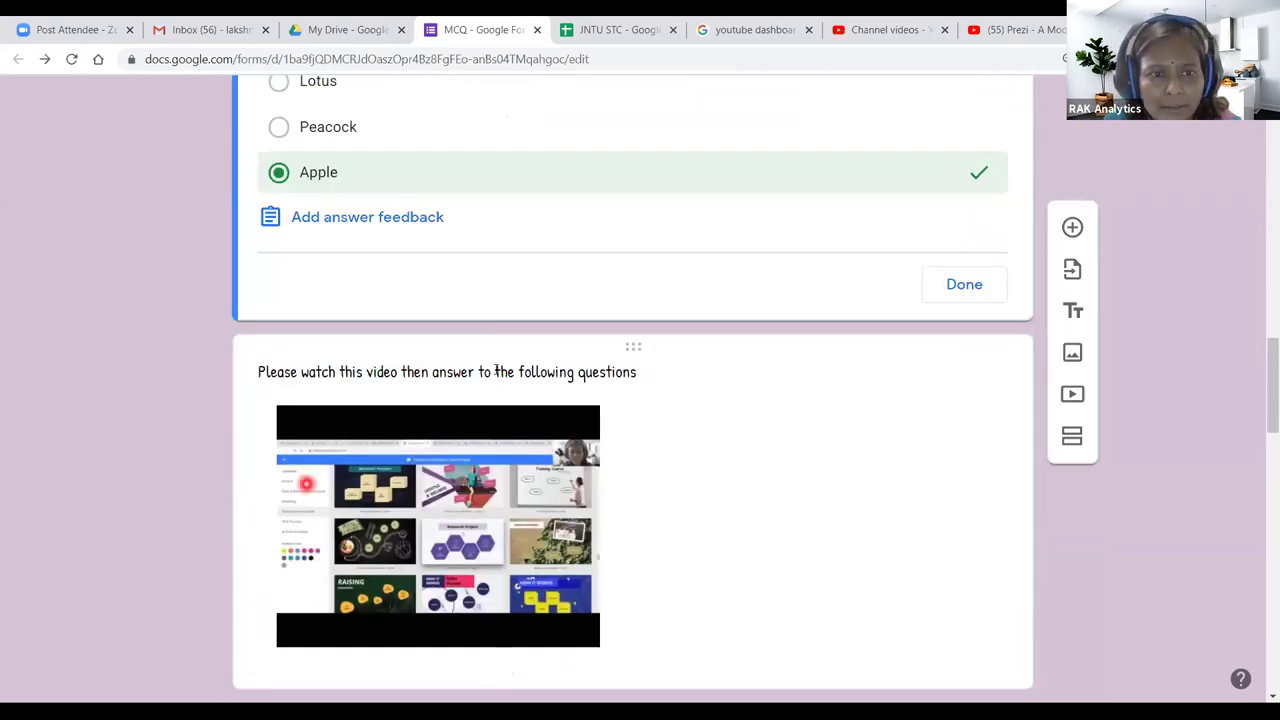
pyautogui.scroll(-2, 484, 589)
pyautogui.scroll(-3, 484, 589)
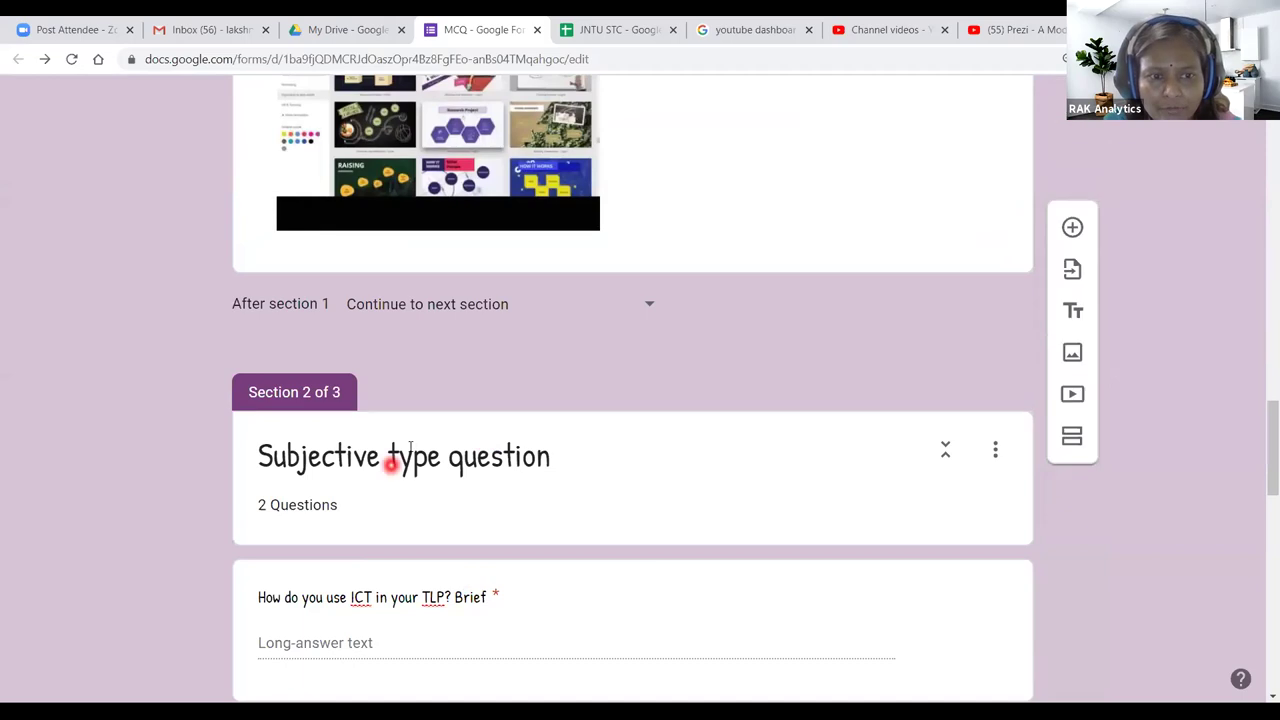
pyautogui.click(344, 590)
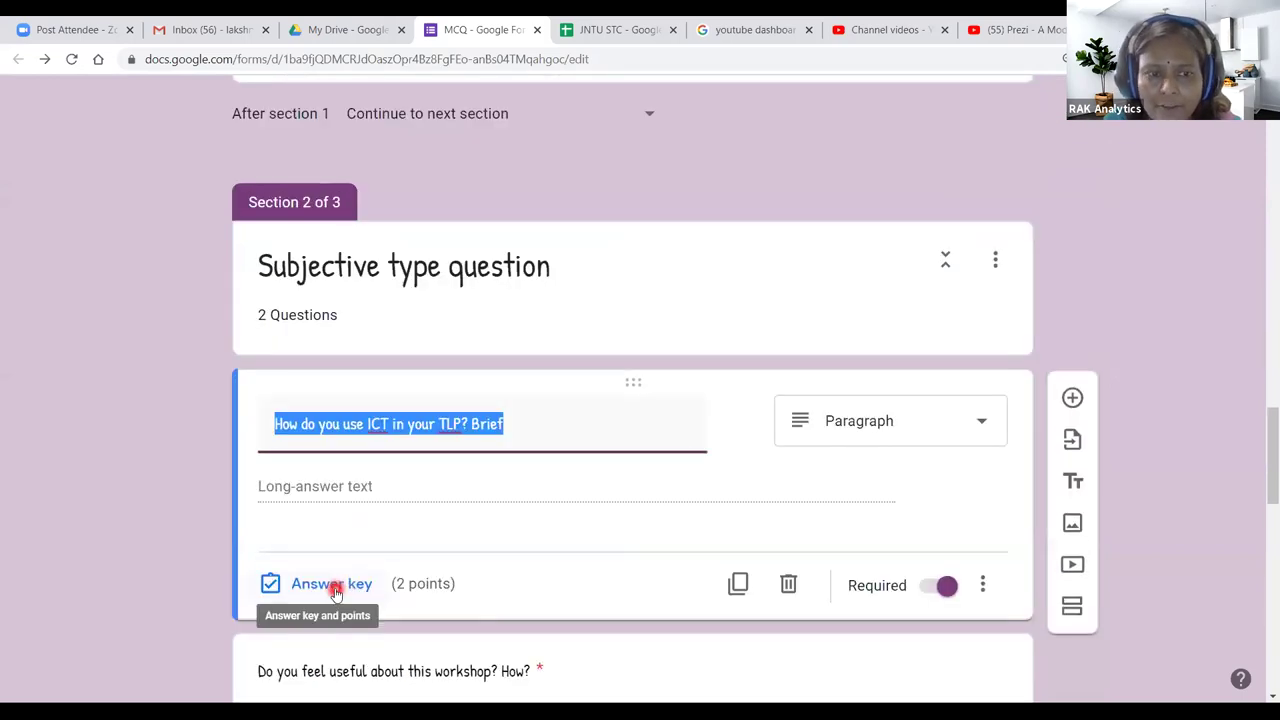
pyautogui.click(335, 587)
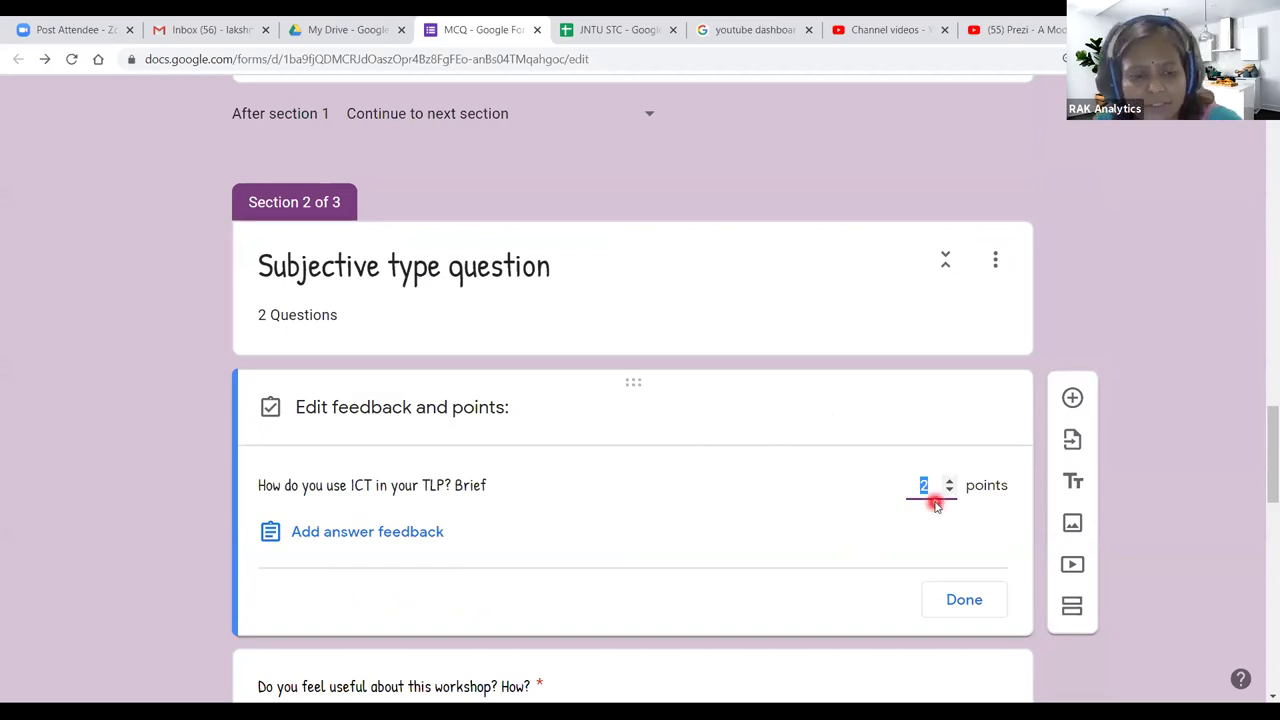
pyautogui.write('5')
# Step: Open the answer key of "Do you feel useful about this workshop? How?" and set its score to 10 points
pyautogui.scroll(-3, 608, 556)
pyautogui.click(357, 437)
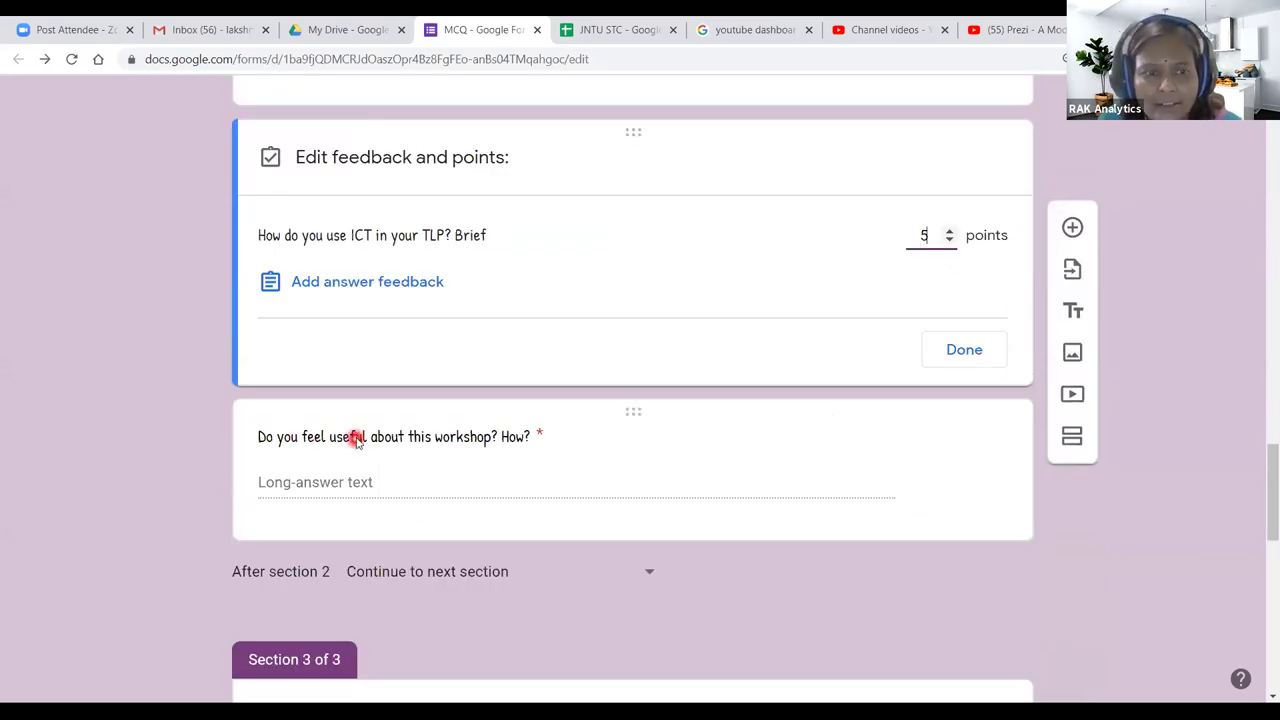
pyautogui.click(312, 428)
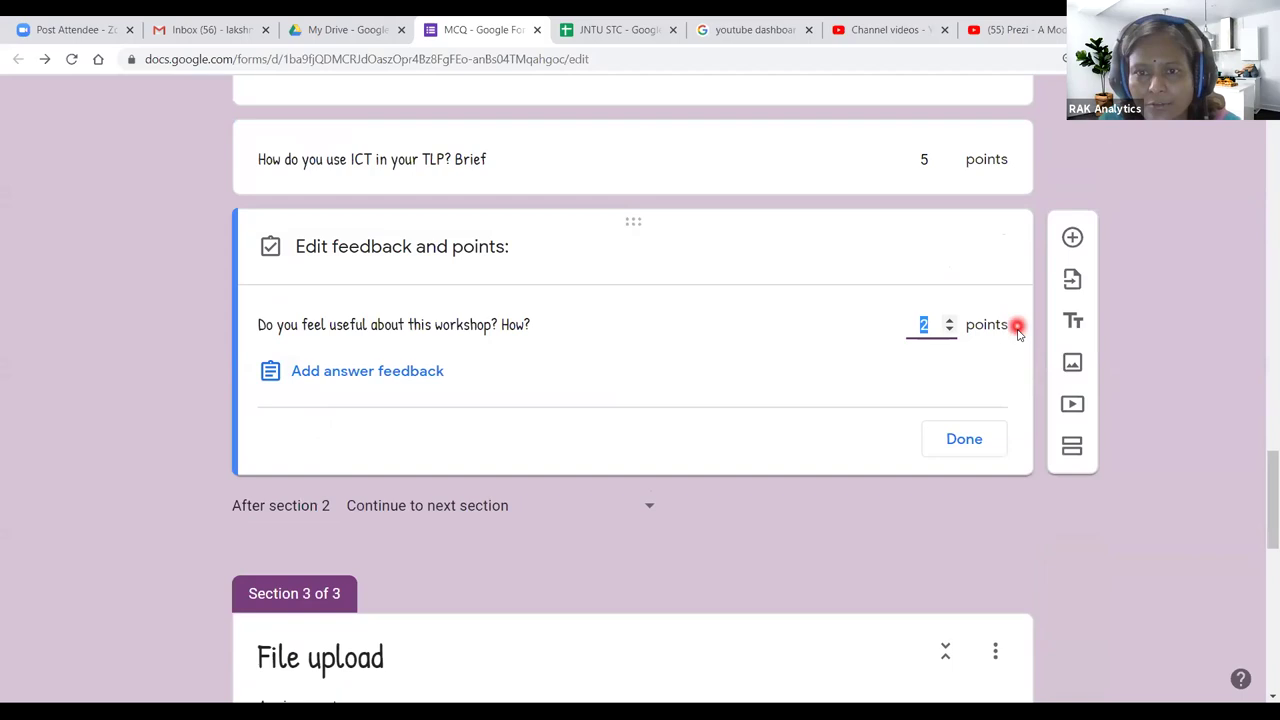
pyautogui.write('10')
# Step: Open the answer key of the "Upload your assignment 1" question in section 3 and set its score to 50 points
pyautogui.scroll(-3, 554, 586)
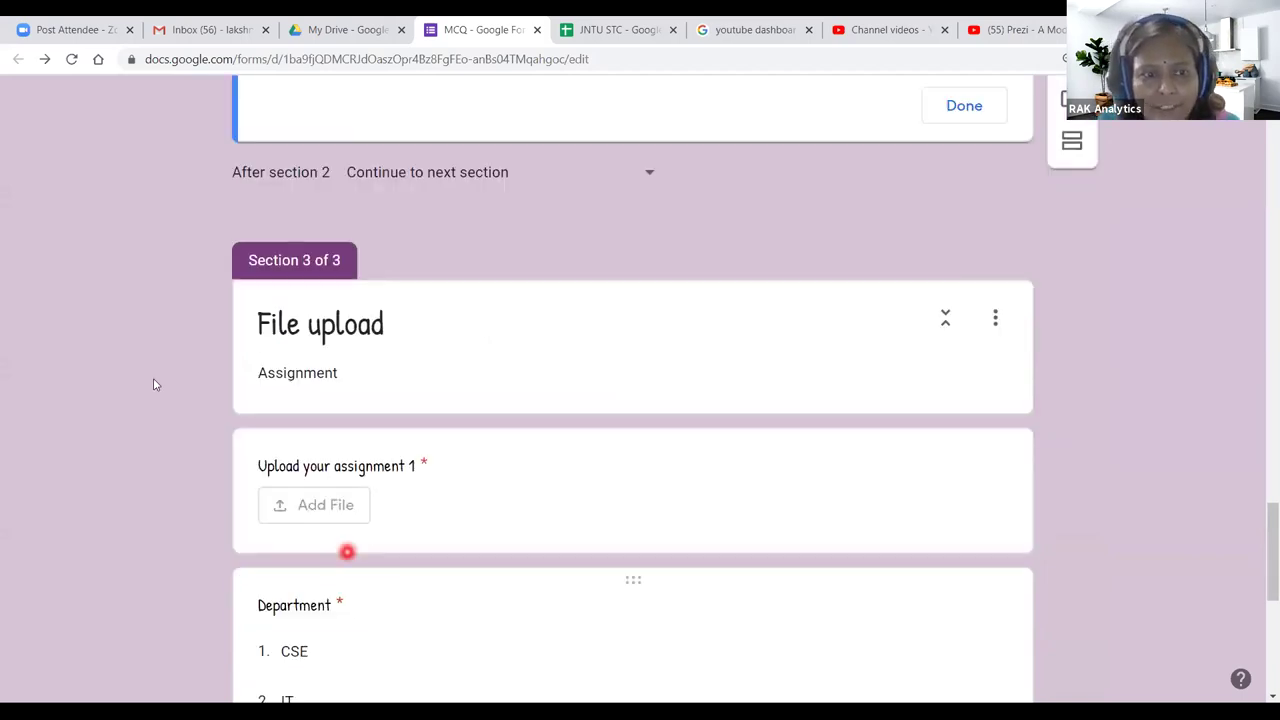
pyautogui.doubleClick(300, 375)
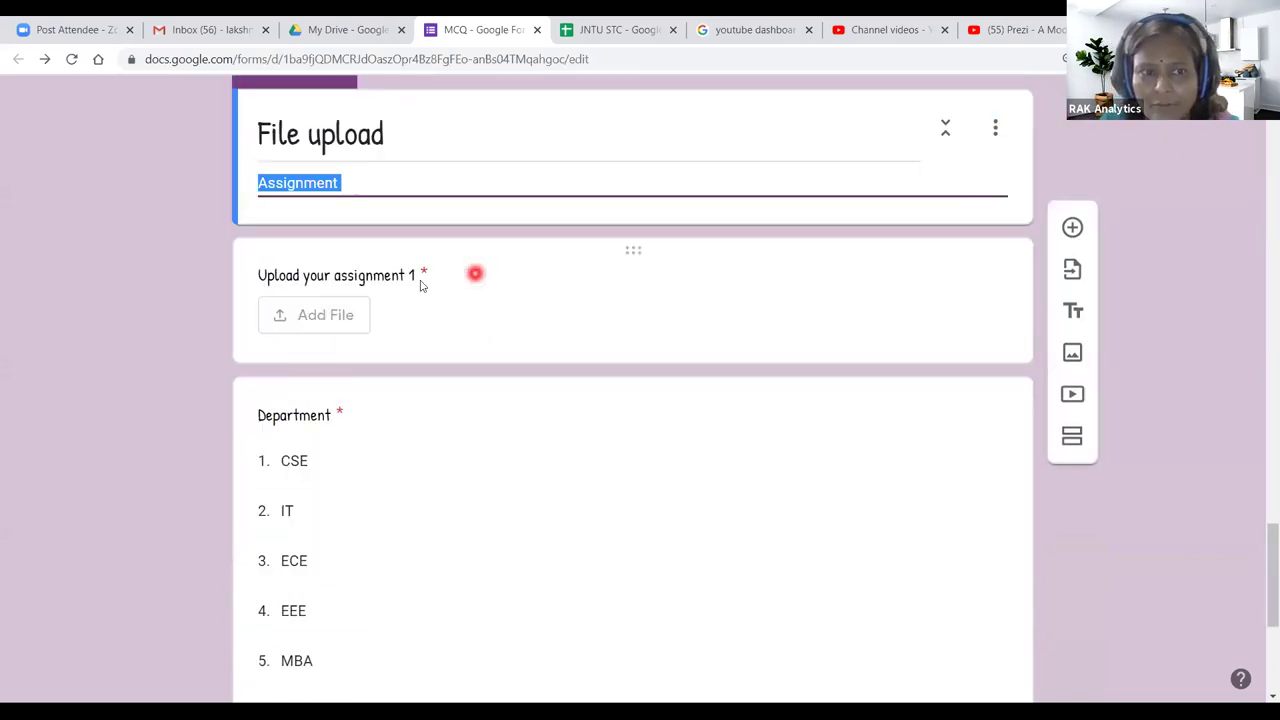
pyautogui.click(349, 275)
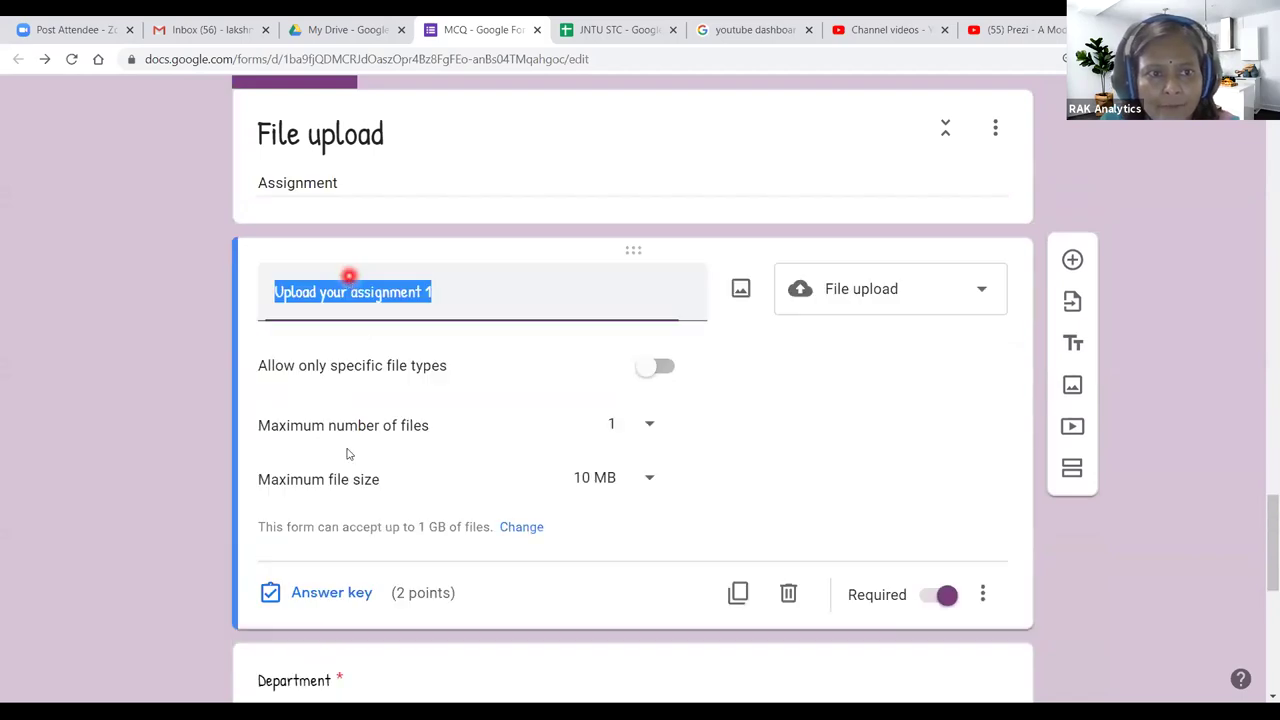
pyautogui.click(321, 593)
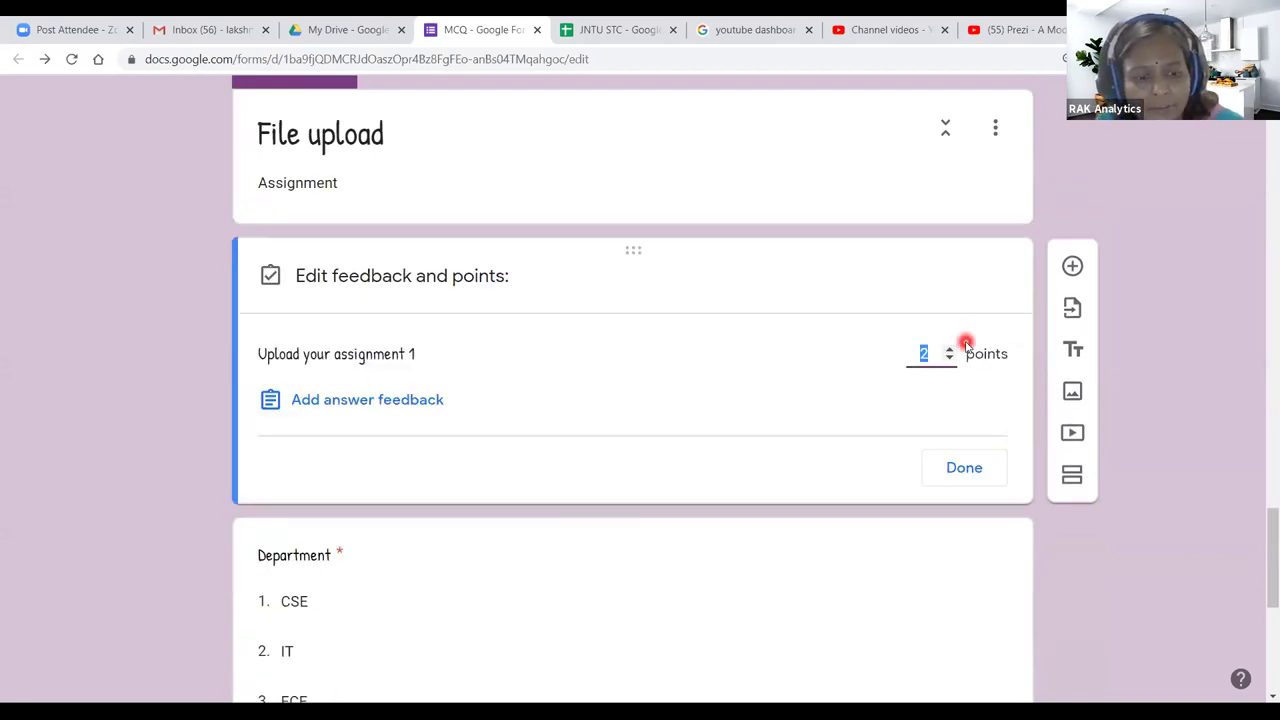
pyautogui.write('50')
# Step: Return to the start of the form and check the total points of the quiz
pyautogui.scroll(10, 814, 540)
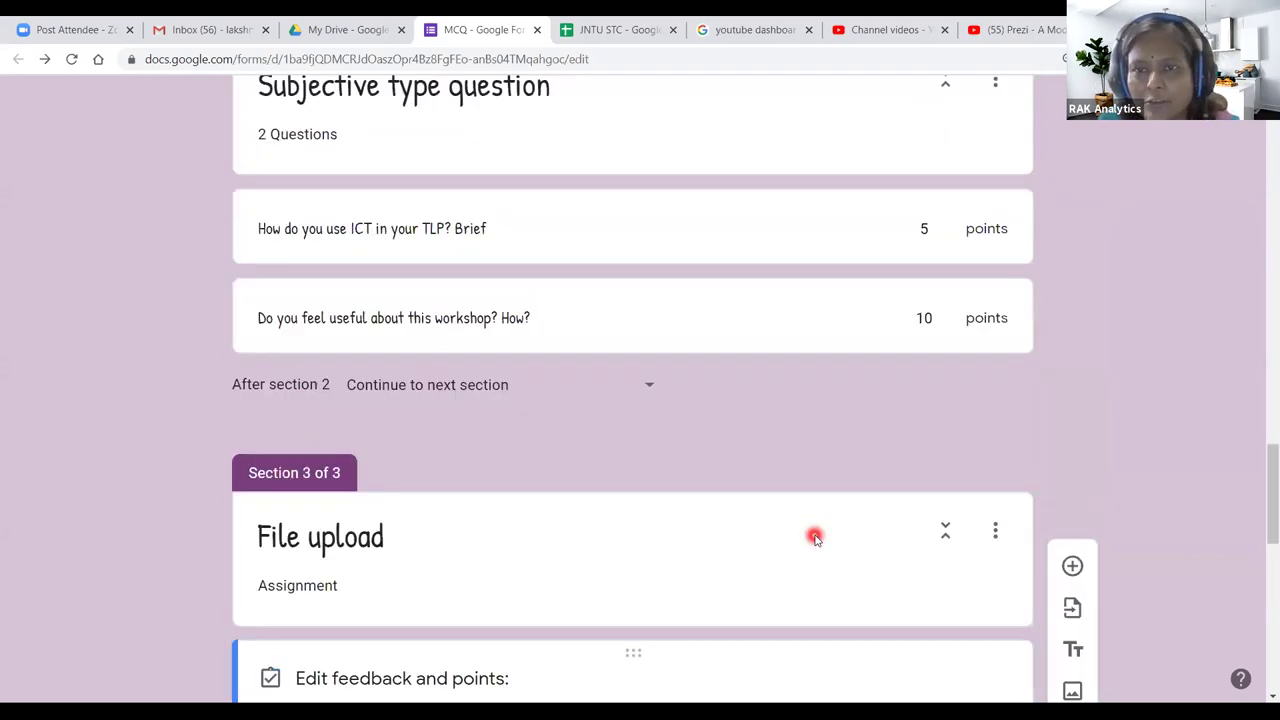
pyautogui.scroll(15, 814, 535)
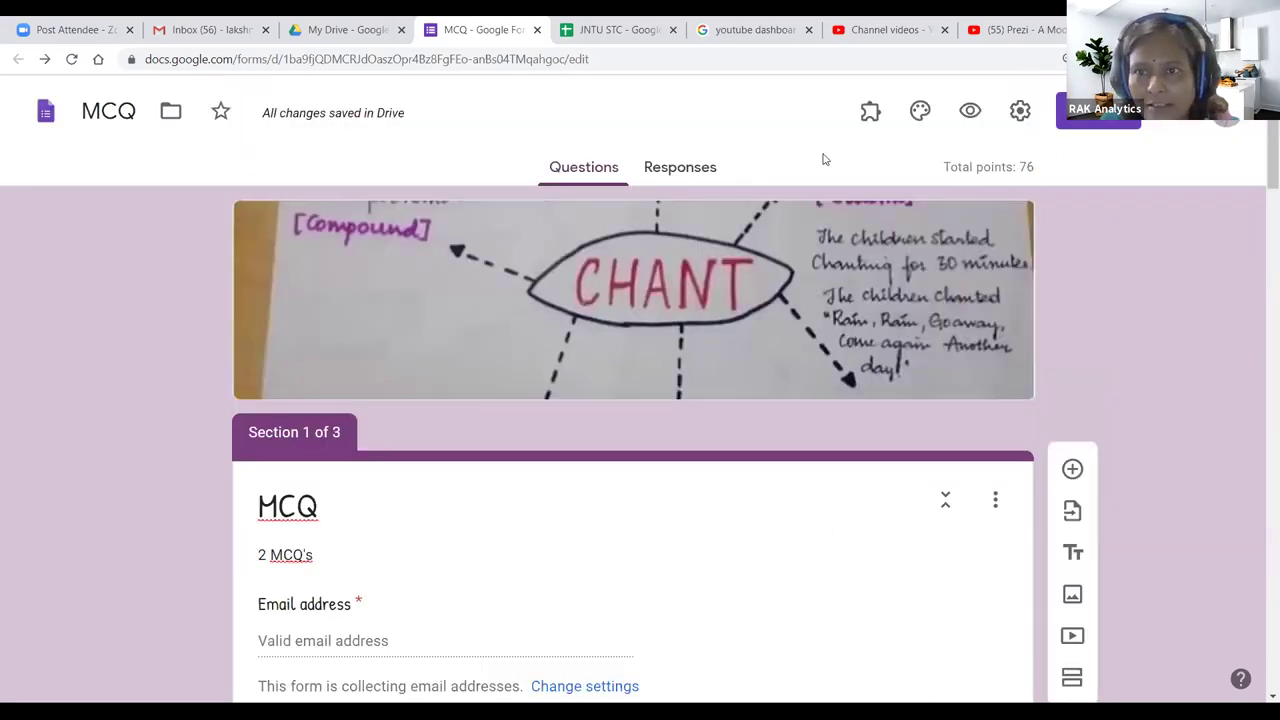
pyautogui.moveTo(1022, 132)
pyautogui.mouseDown()
pyautogui.moveTo(1050, 158)
pyautogui.moveTo(1056, 147)
pyautogui.mouseUp()
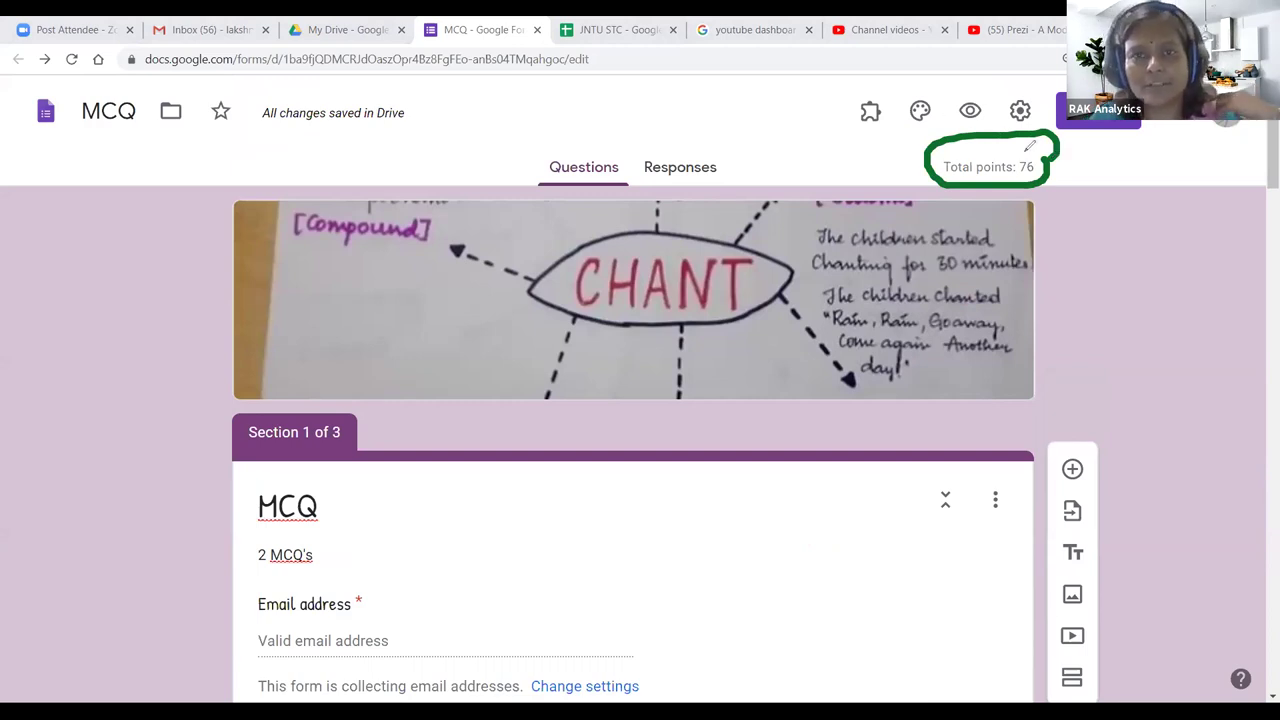
pyautogui.press('Escape')
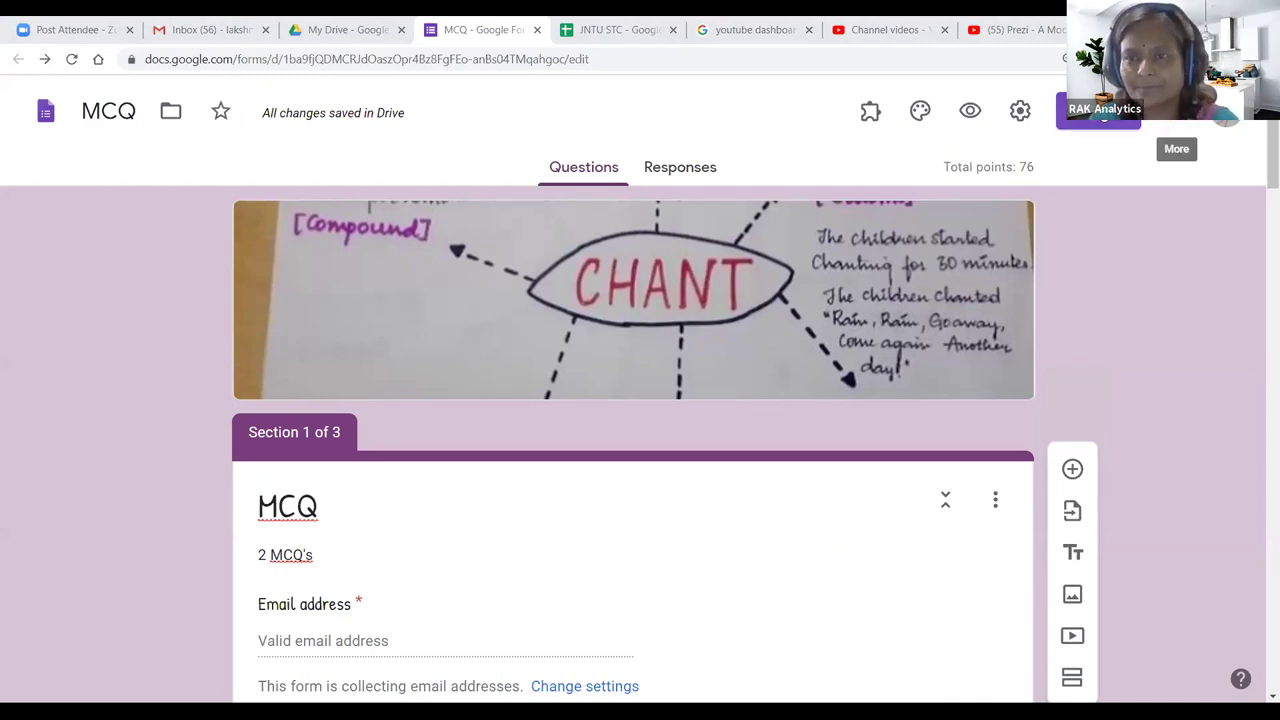
# Step: Try addressing the form's email invitation to a contact's email address, and clear the recipient without sending
pyautogui.click(1098, 110)
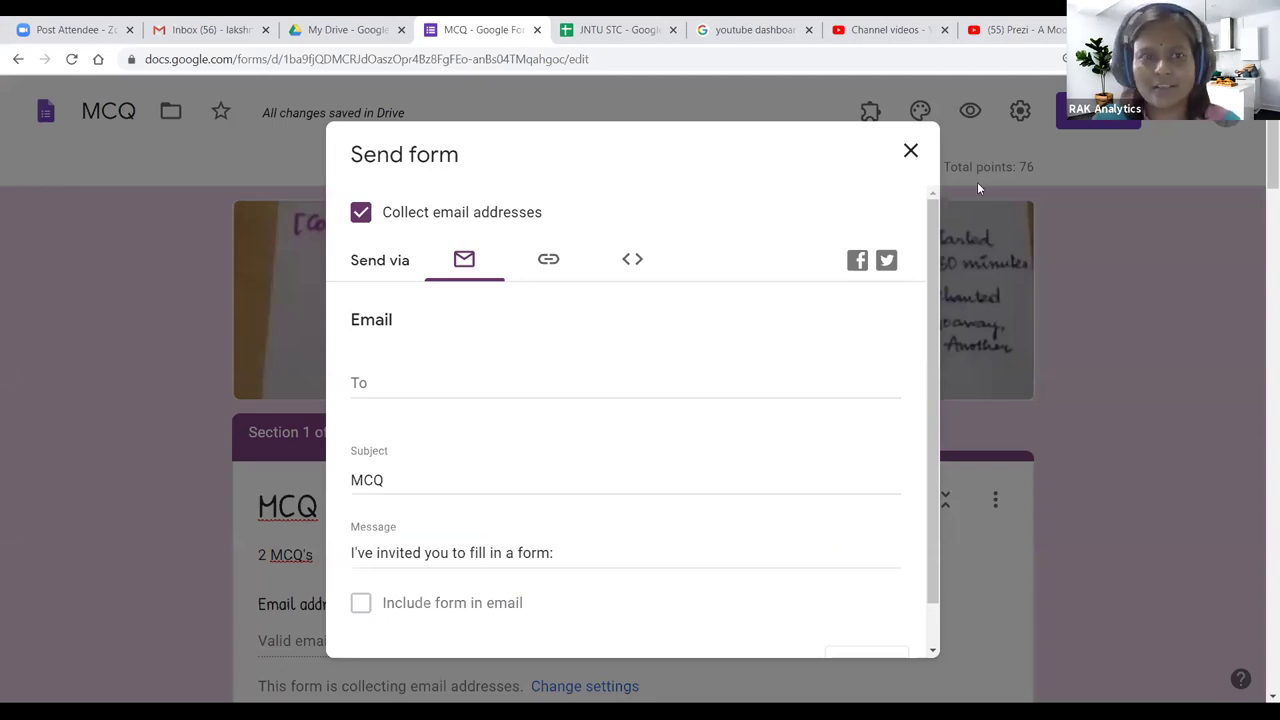
pyautogui.click(574, 388)
pyautogui.write('kan')
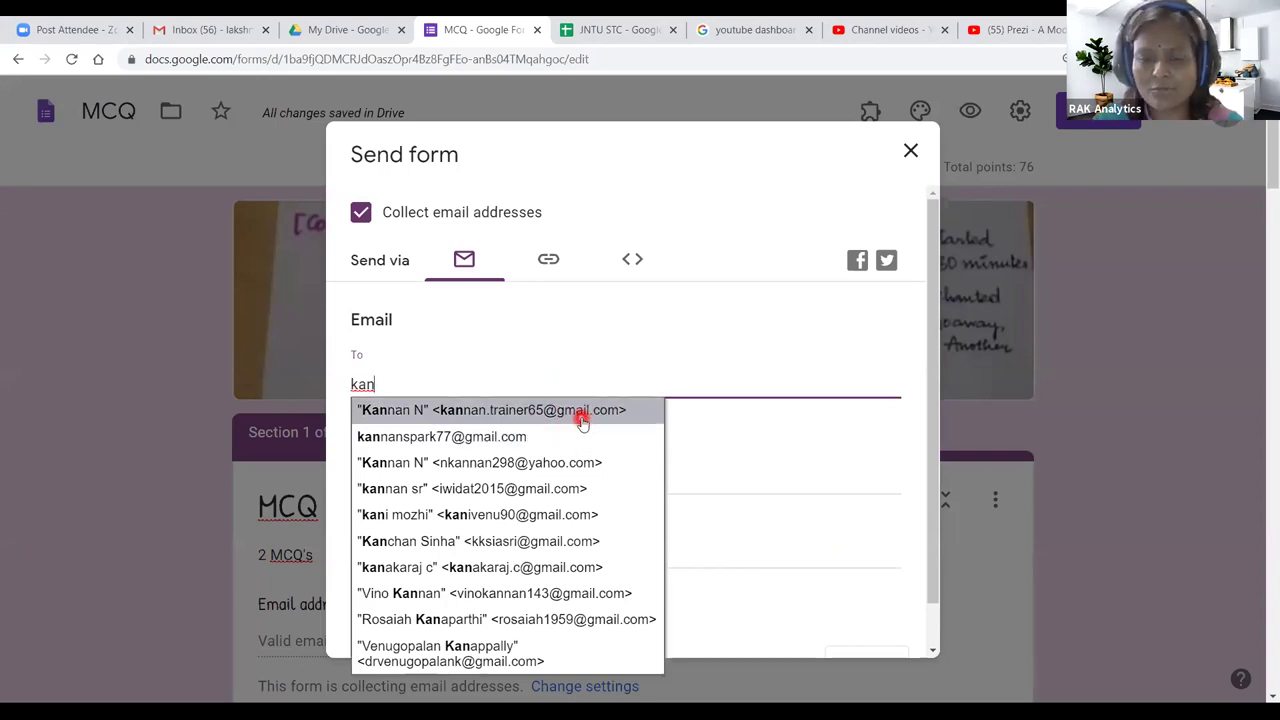
pyautogui.click(580, 418)
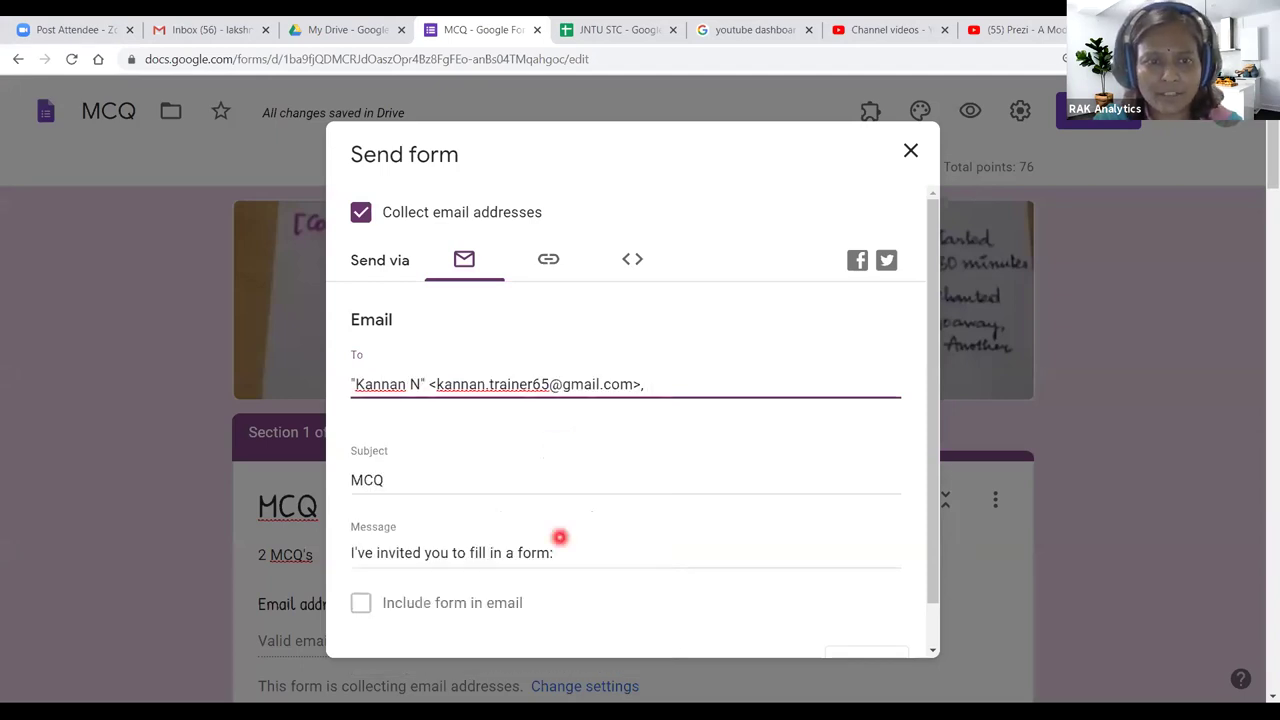
pyautogui.scroll(-3, 790, 580)
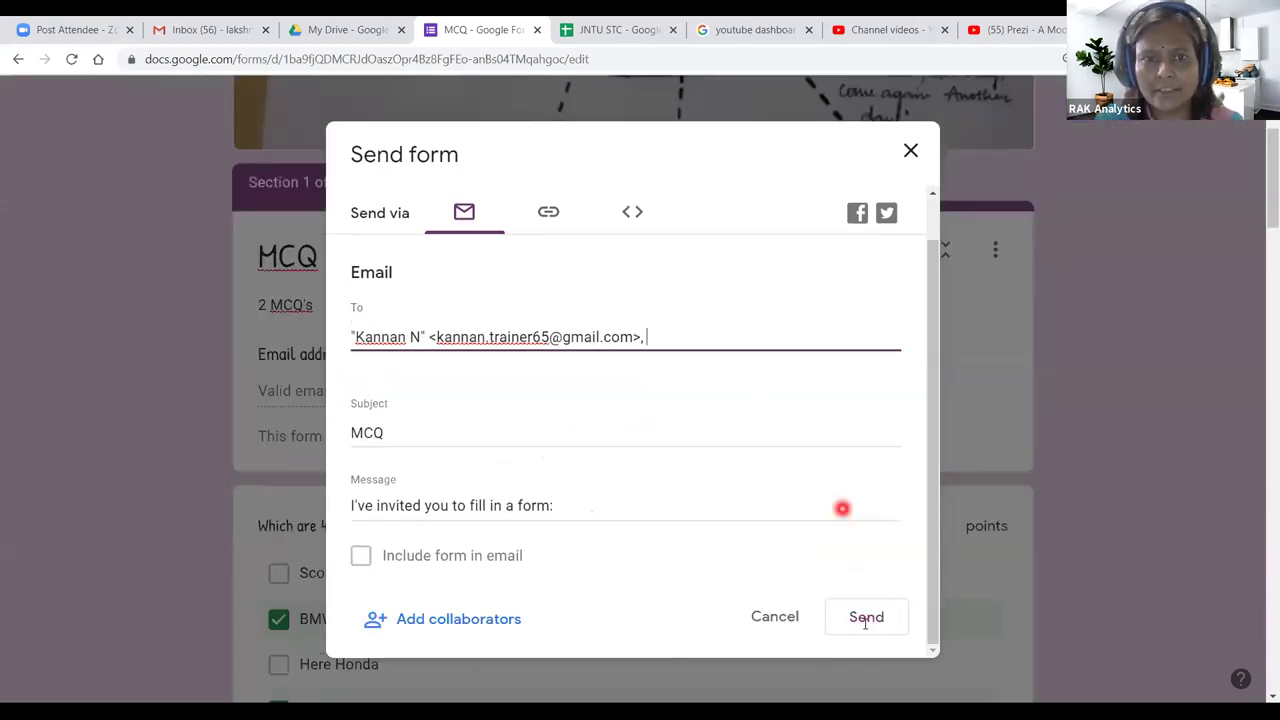
pyautogui.moveTo(697, 329); pyautogui.dragTo(309, 334)
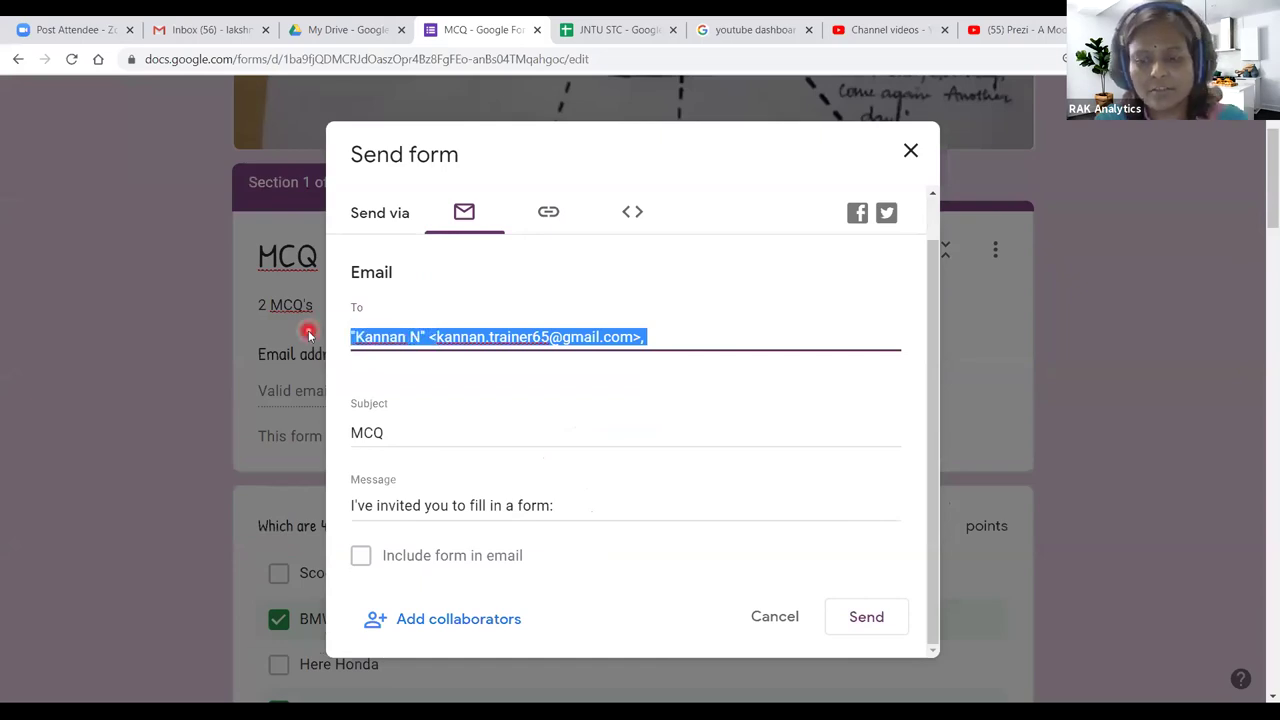
pyautogui.press('BackSpace')
# Step: Get the form's shareable link with a shortened URL, copy it, and close the send dialog
pyautogui.click(545, 214)
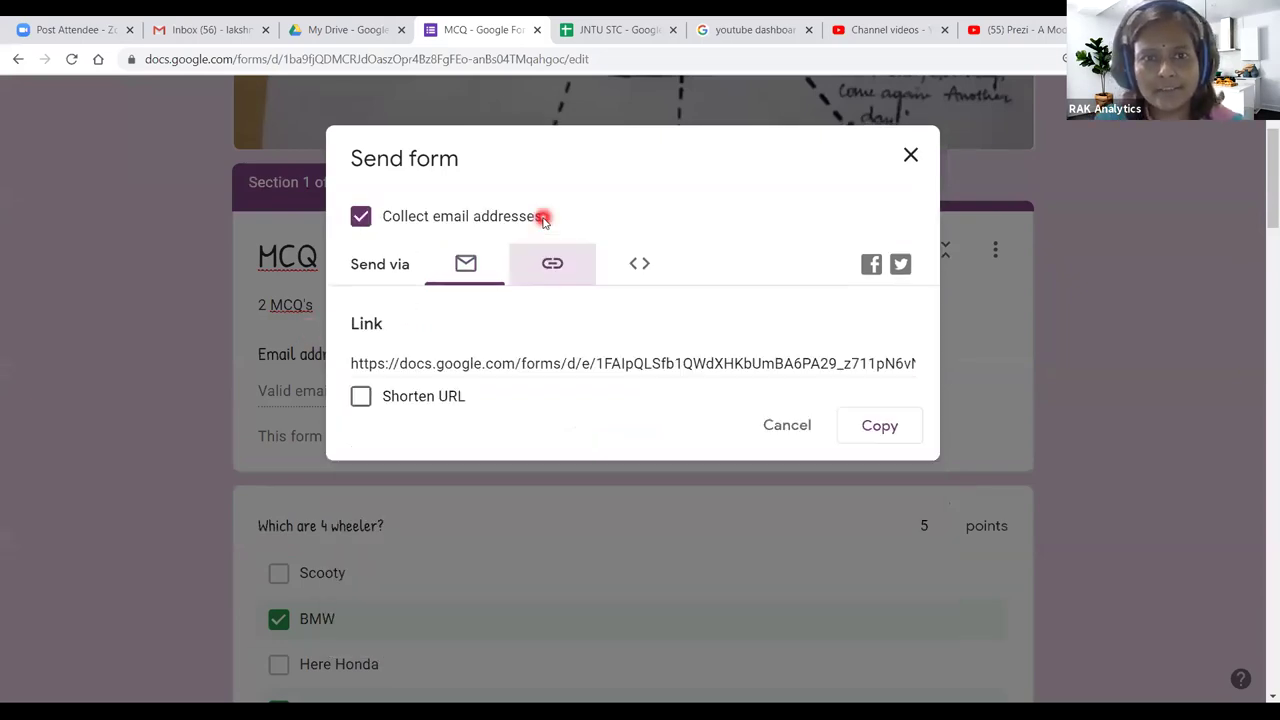
pyautogui.click(362, 396)
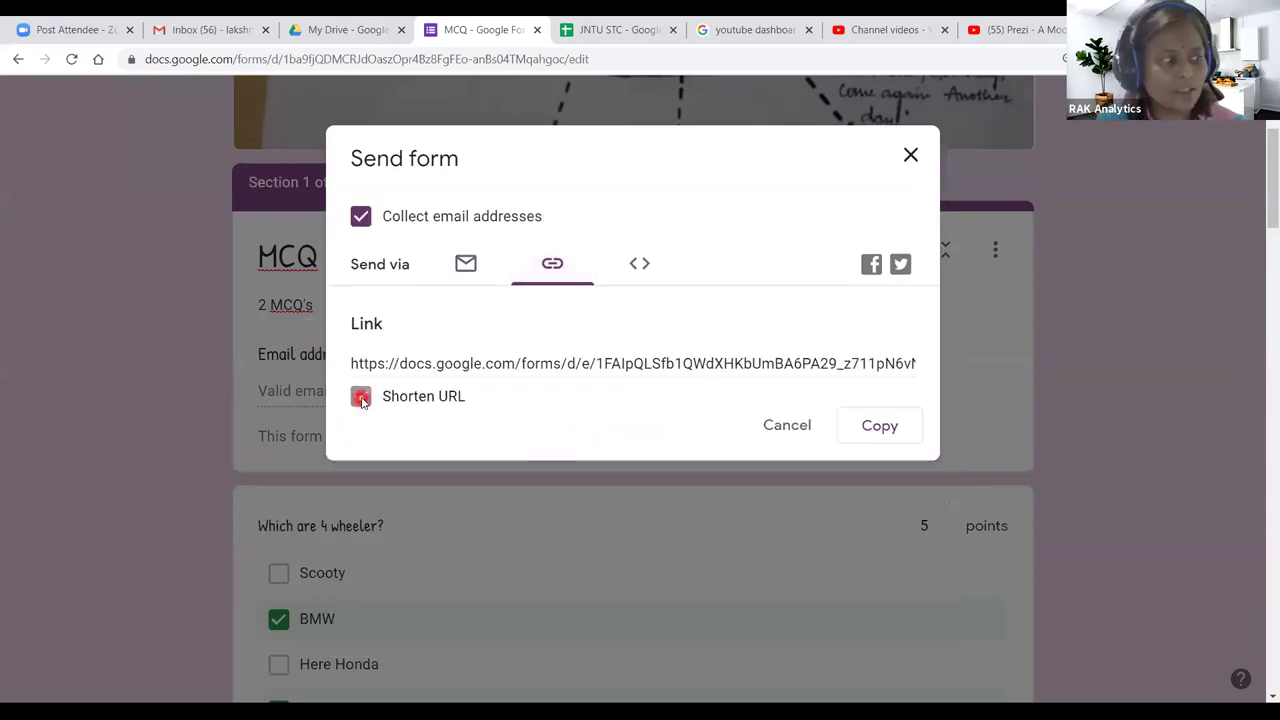
pyautogui.click(872, 430)
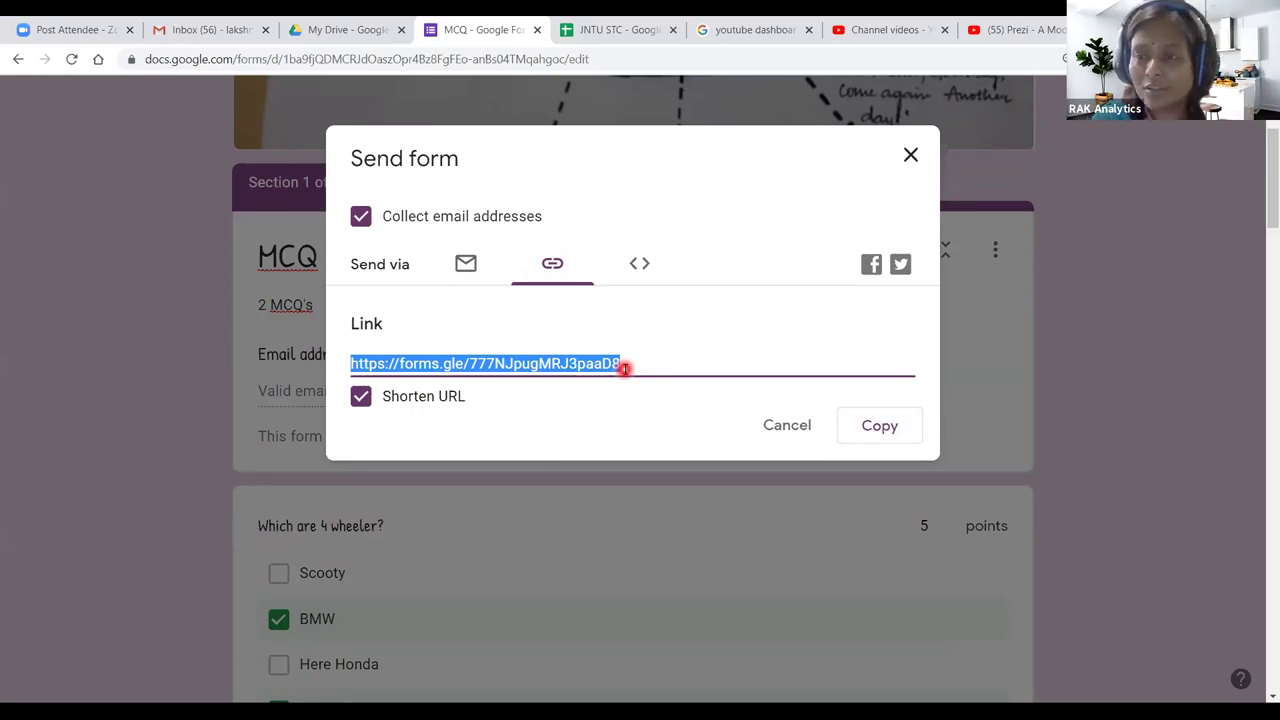
pyautogui.click(789, 425)
pyautogui.scroll(-3, 611, 452)
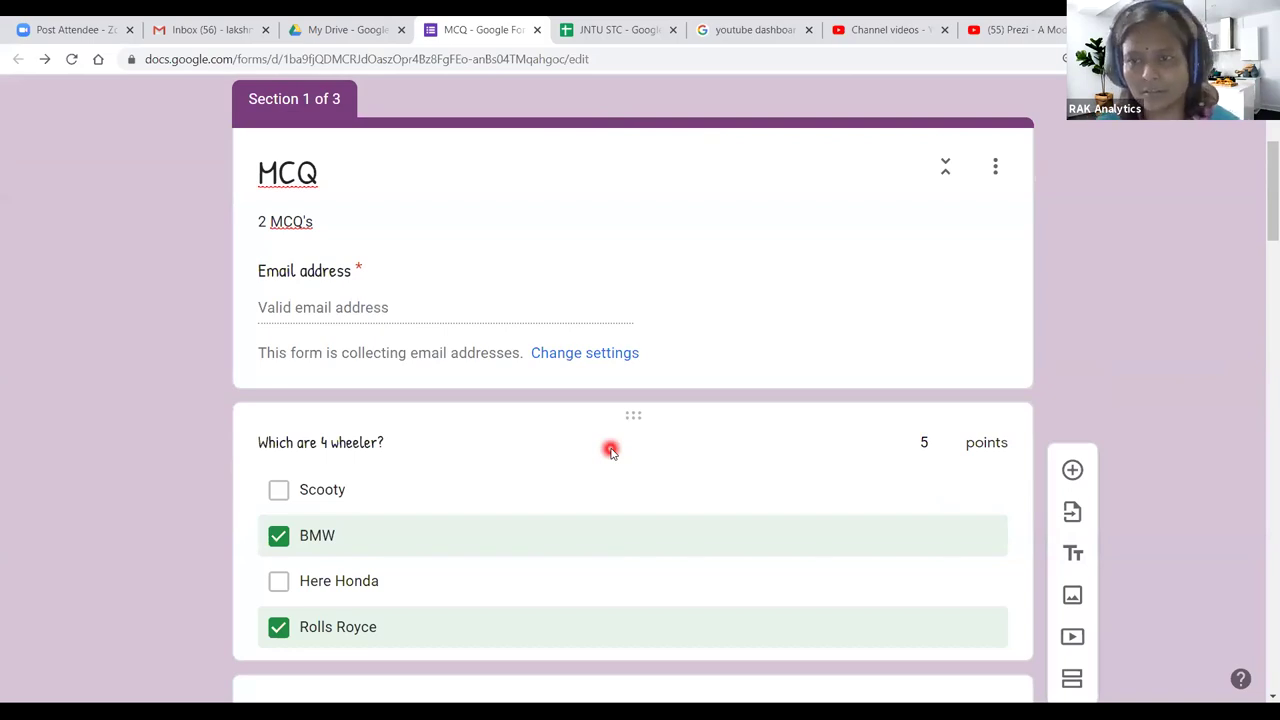
pyautogui.scroll(3, 611, 452)
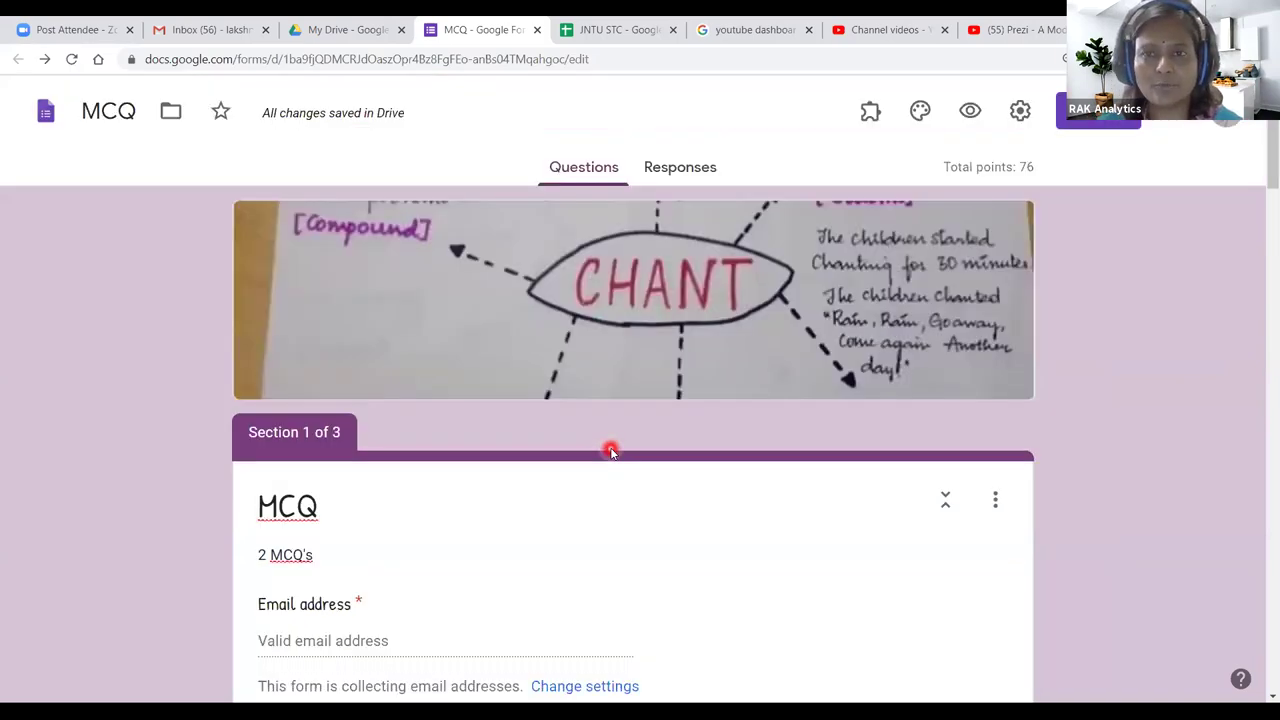
pyautogui.click(1176, 112)
pyautogui.click(1176, 112)
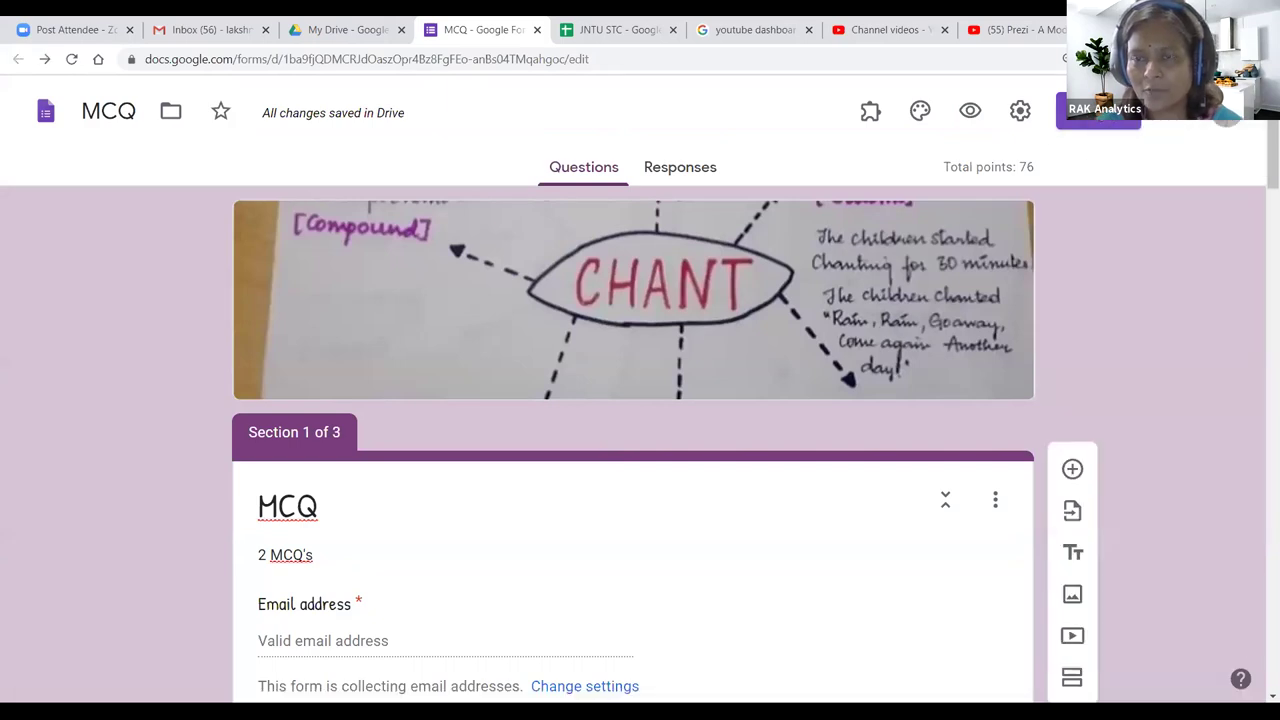
pyautogui.click(1098, 110)
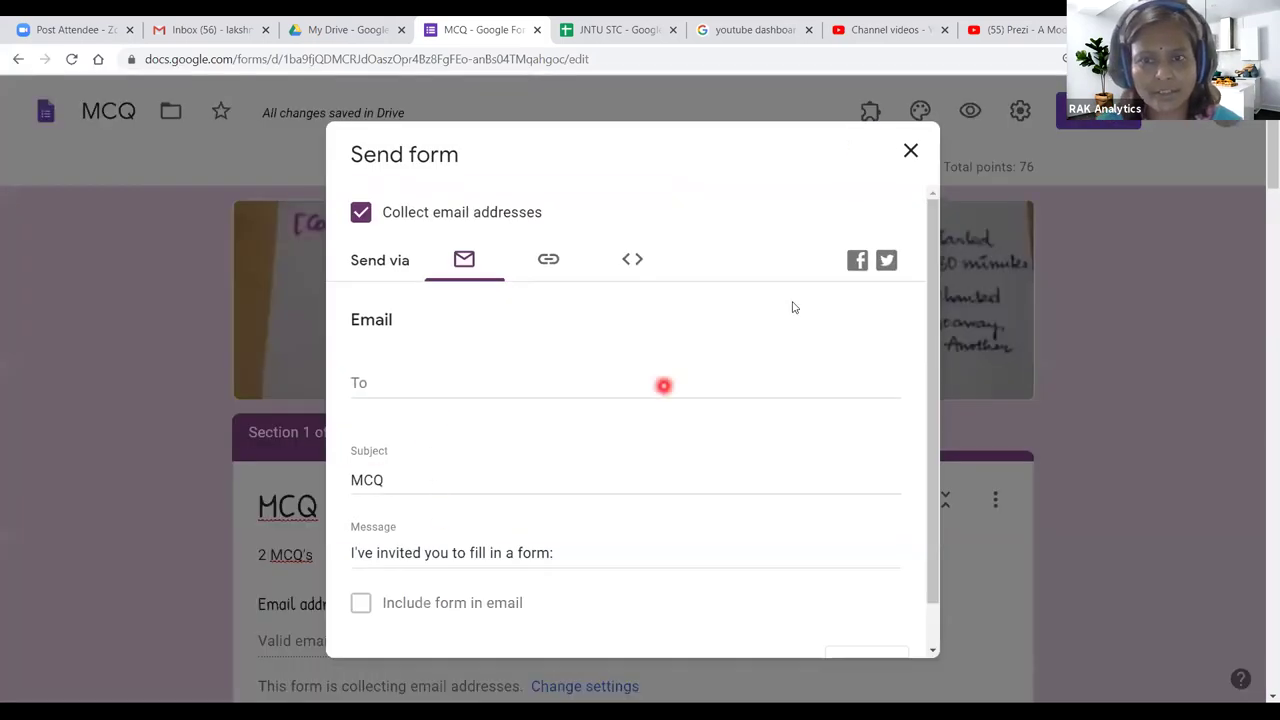
pyautogui.click(910, 150)
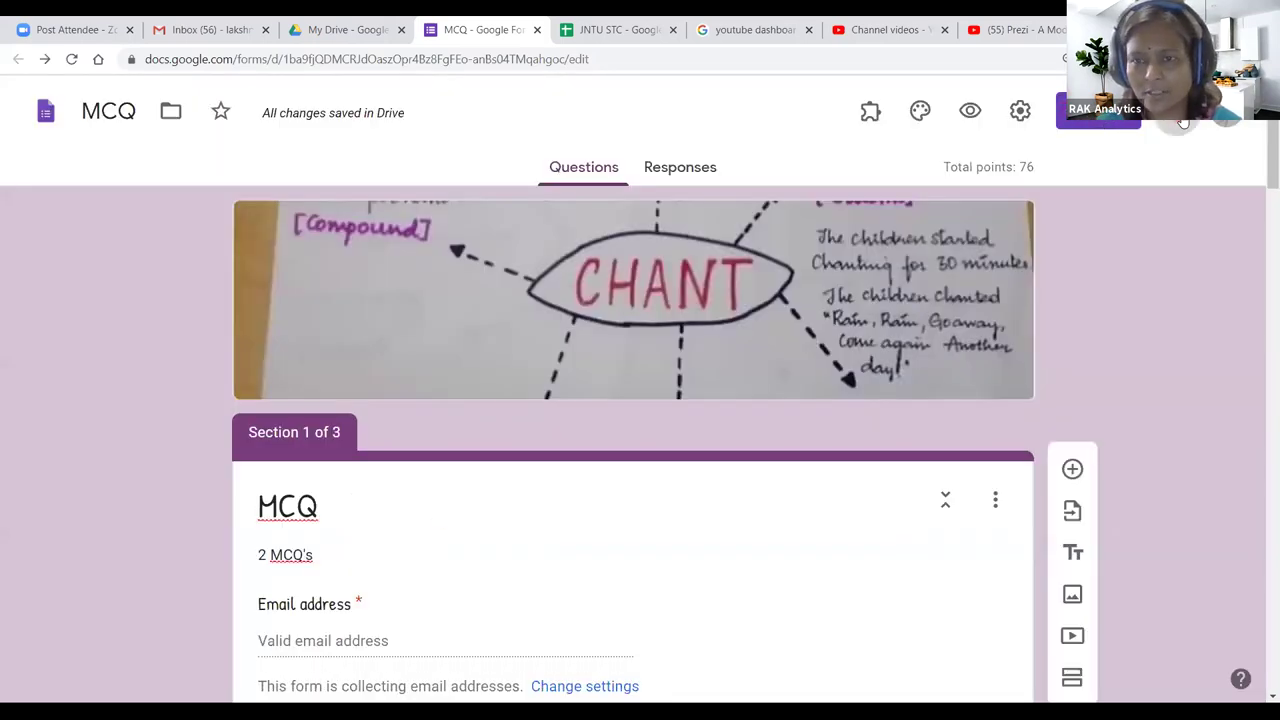
# Step: Try to add a contact as a collaborator with Editor access to the form, and cancel the invitation
pyautogui.click(1183, 121)
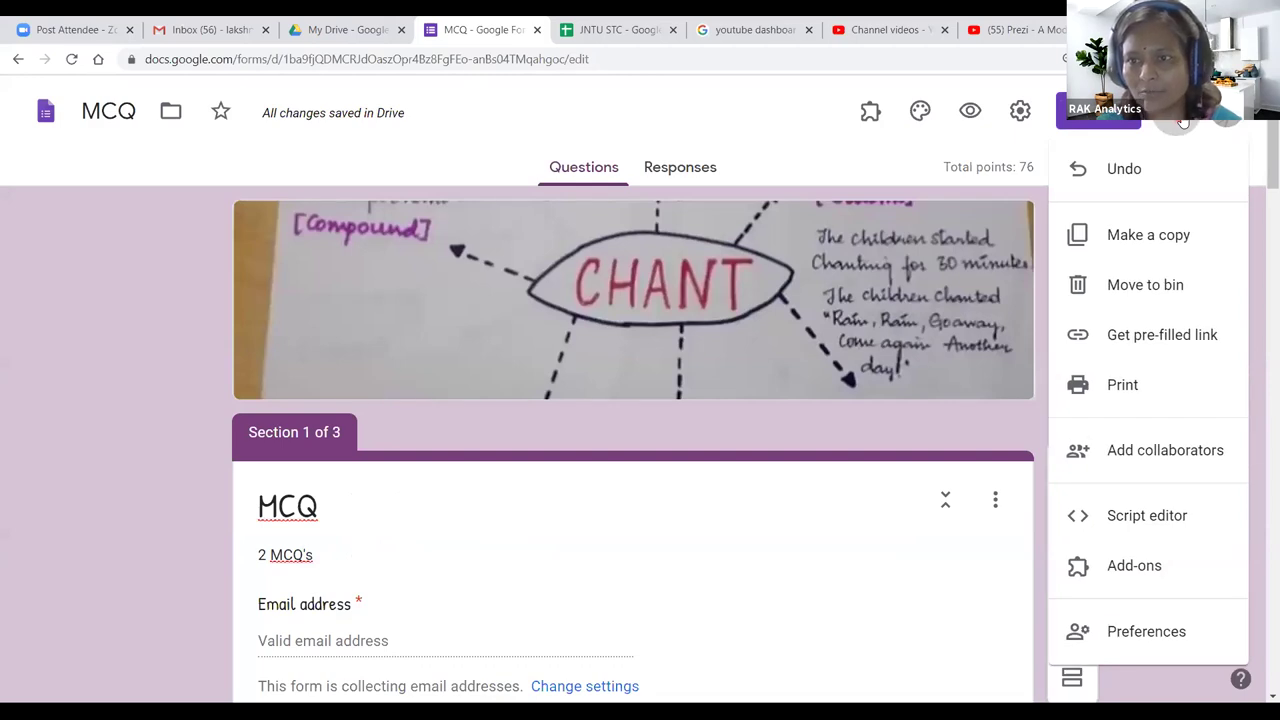
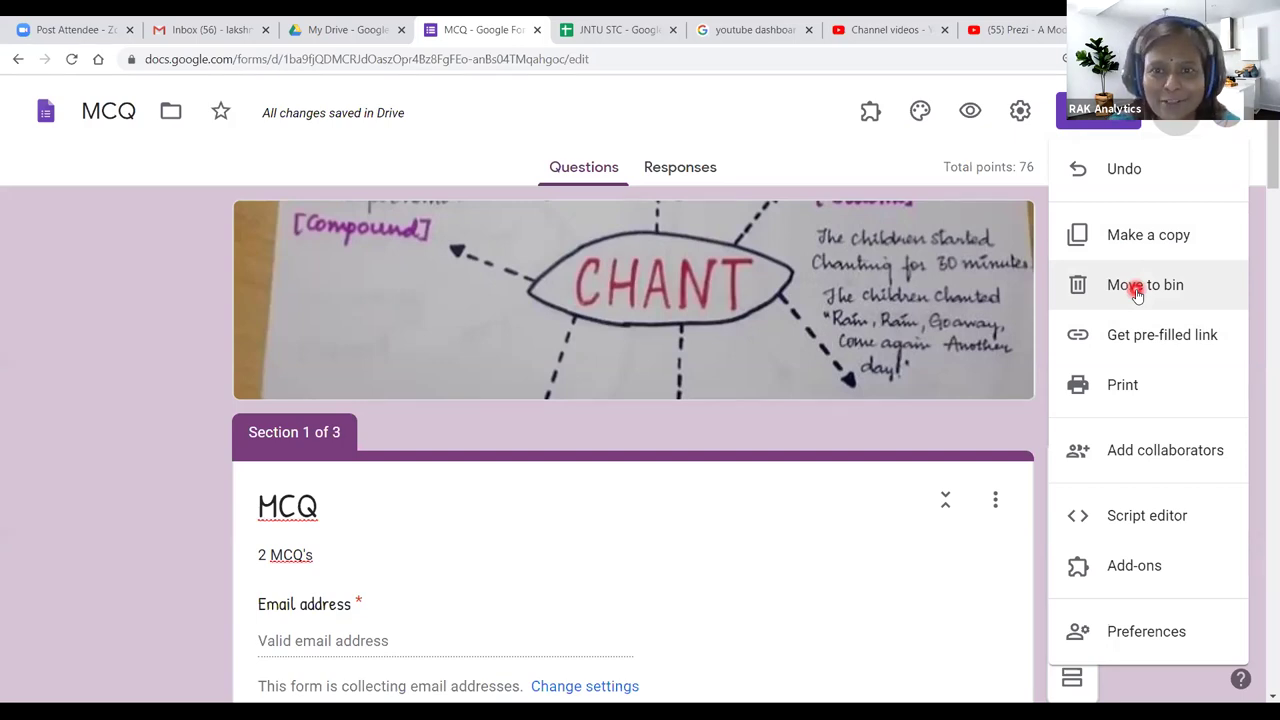
pyautogui.click(1150, 445)
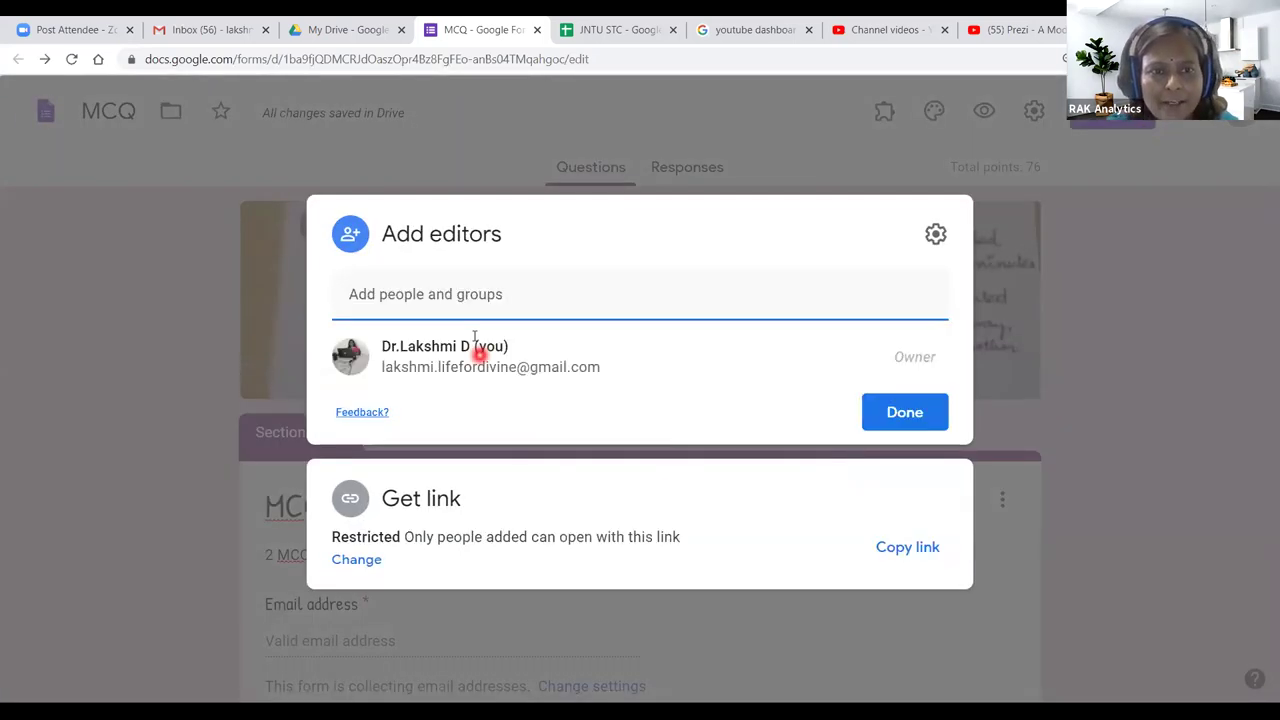
pyautogui.click(480, 292)
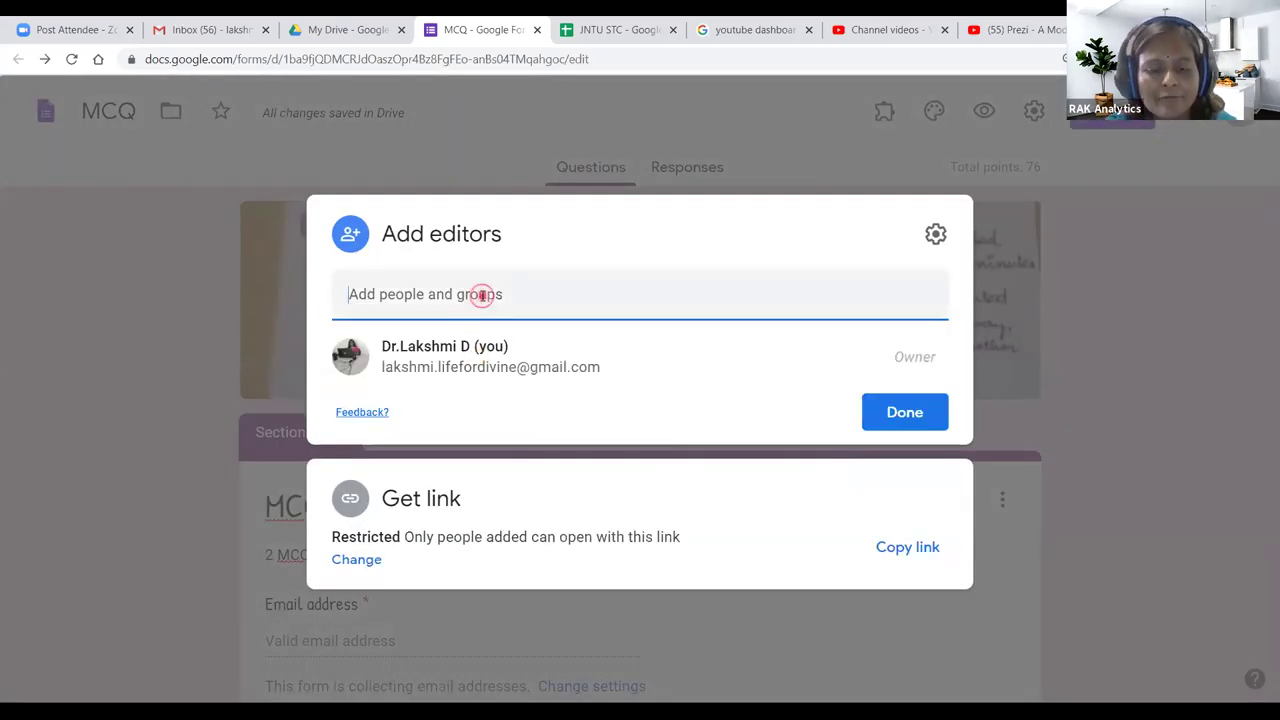
pyautogui.write('ka')
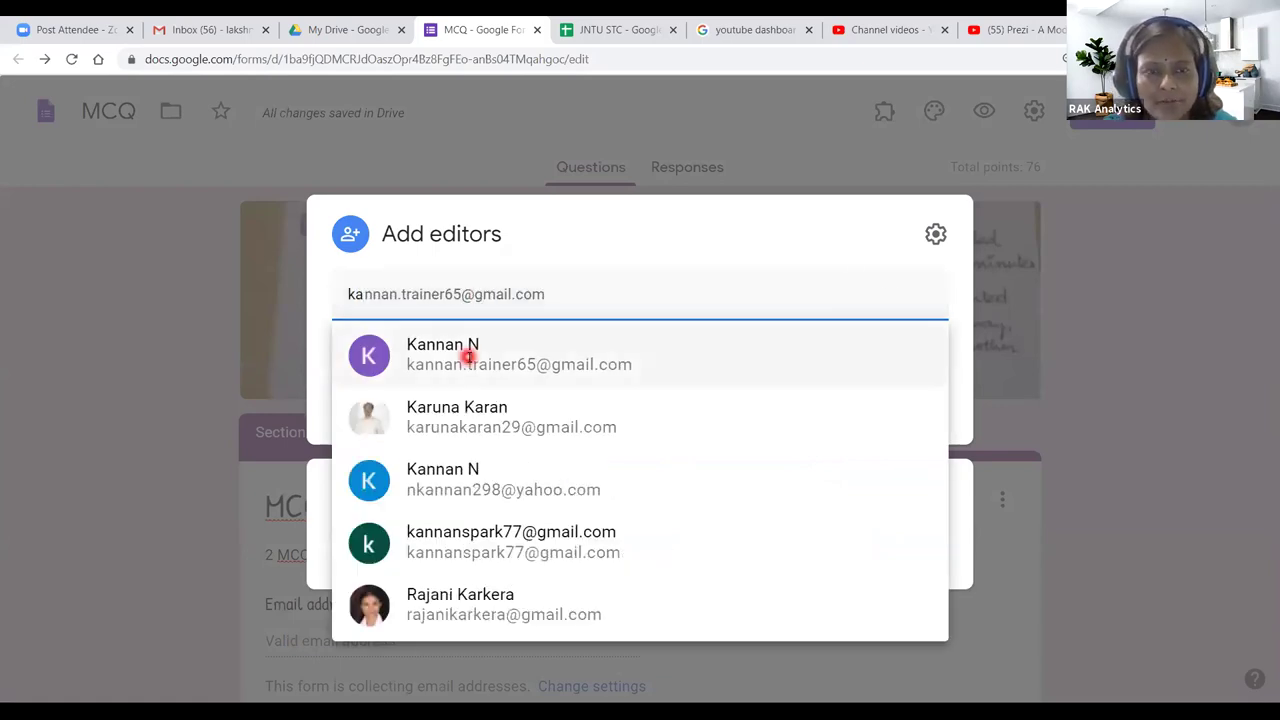
pyautogui.click(467, 357)
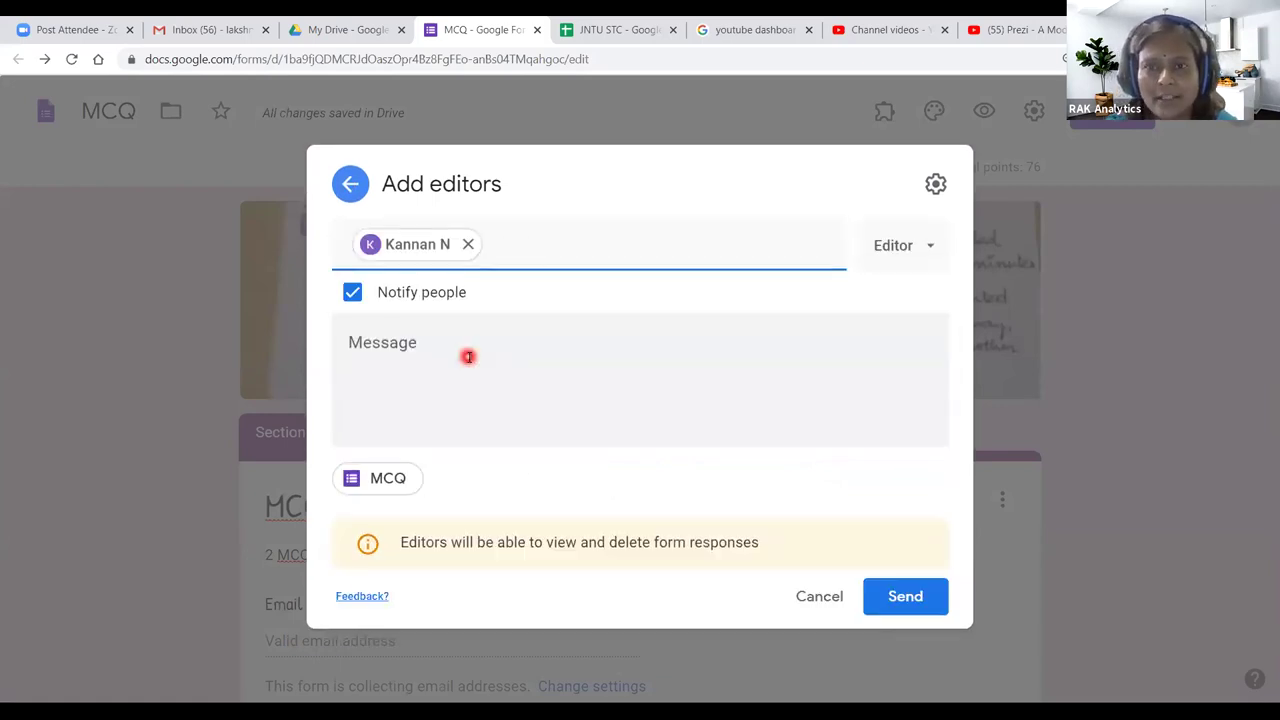
pyautogui.click(828, 603)
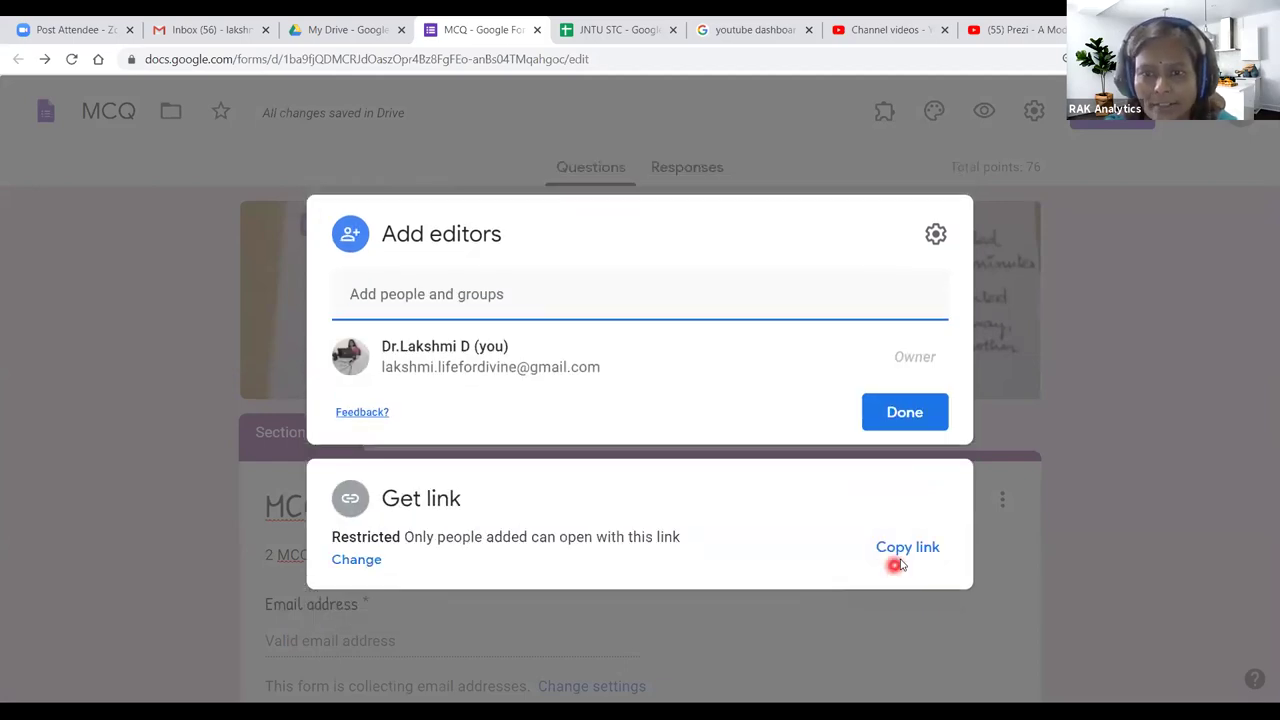
pyautogui.click(1008, 243)
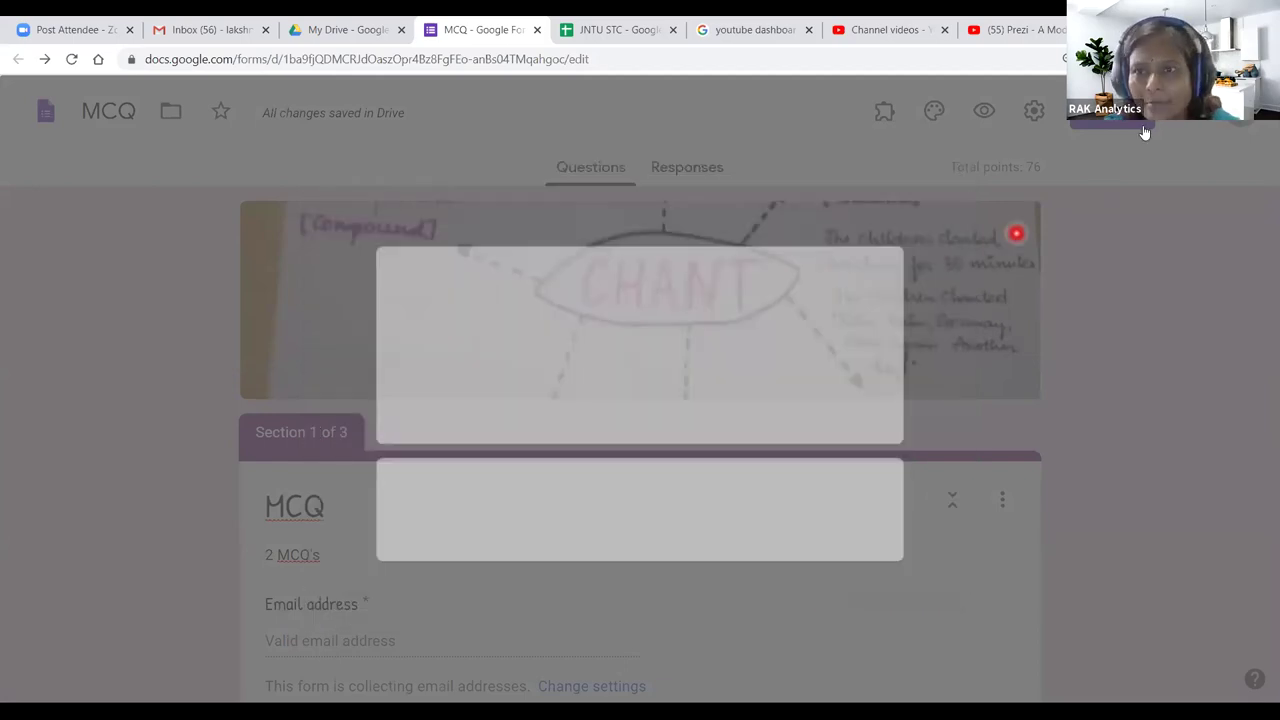
# Step: Open the form's dialog for adding editors, and close it without inviting anyone
pyautogui.click(1174, 112)
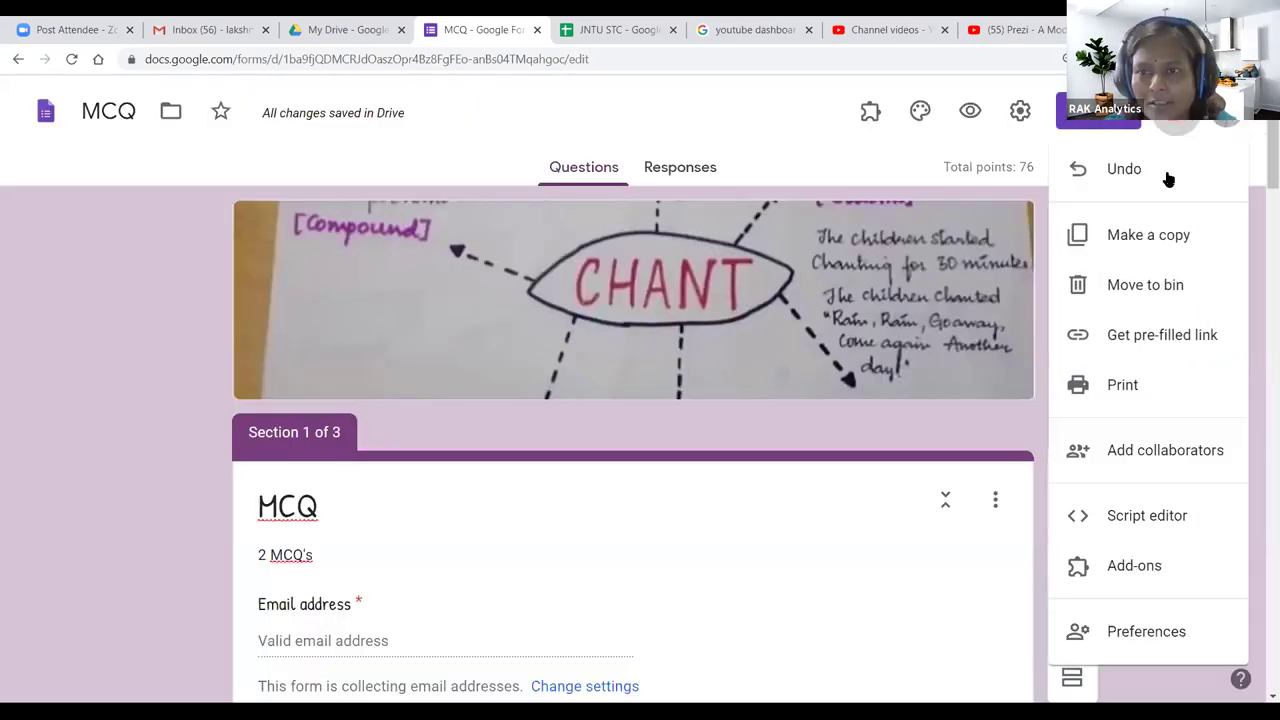
pyautogui.click(1128, 451)
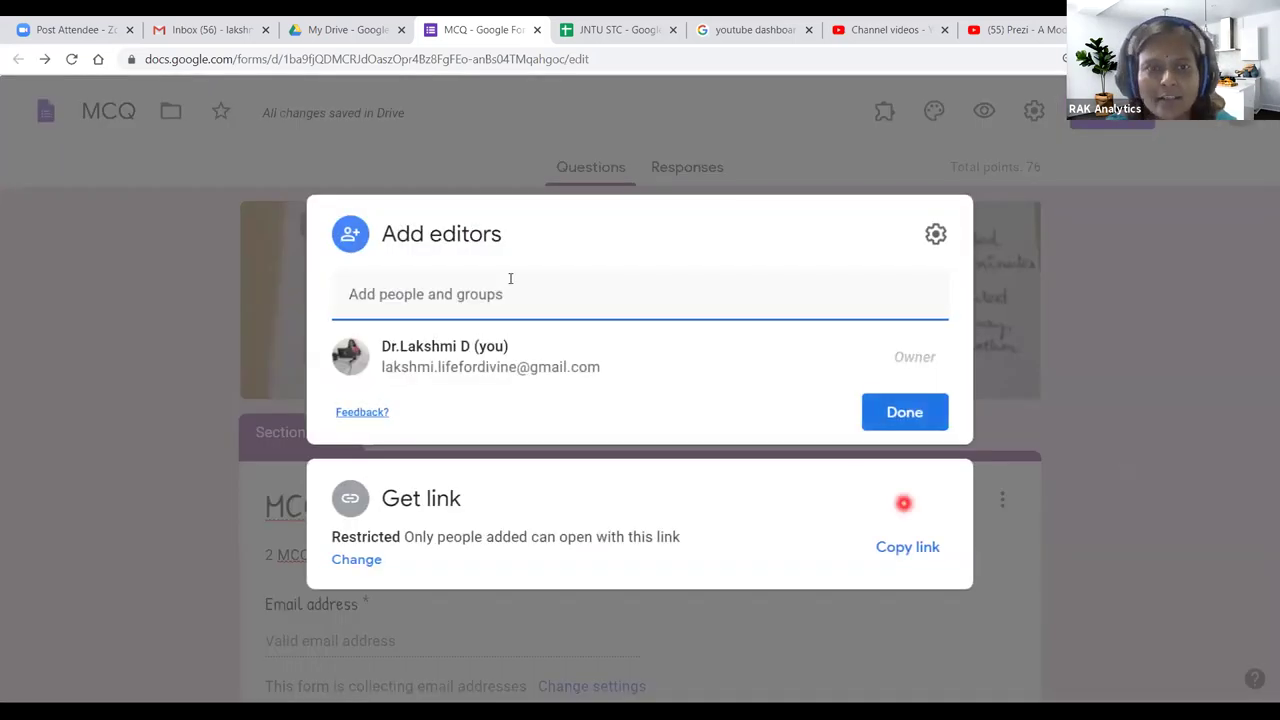
pyautogui.click(465, 302)
pyautogui.click(1169, 437)
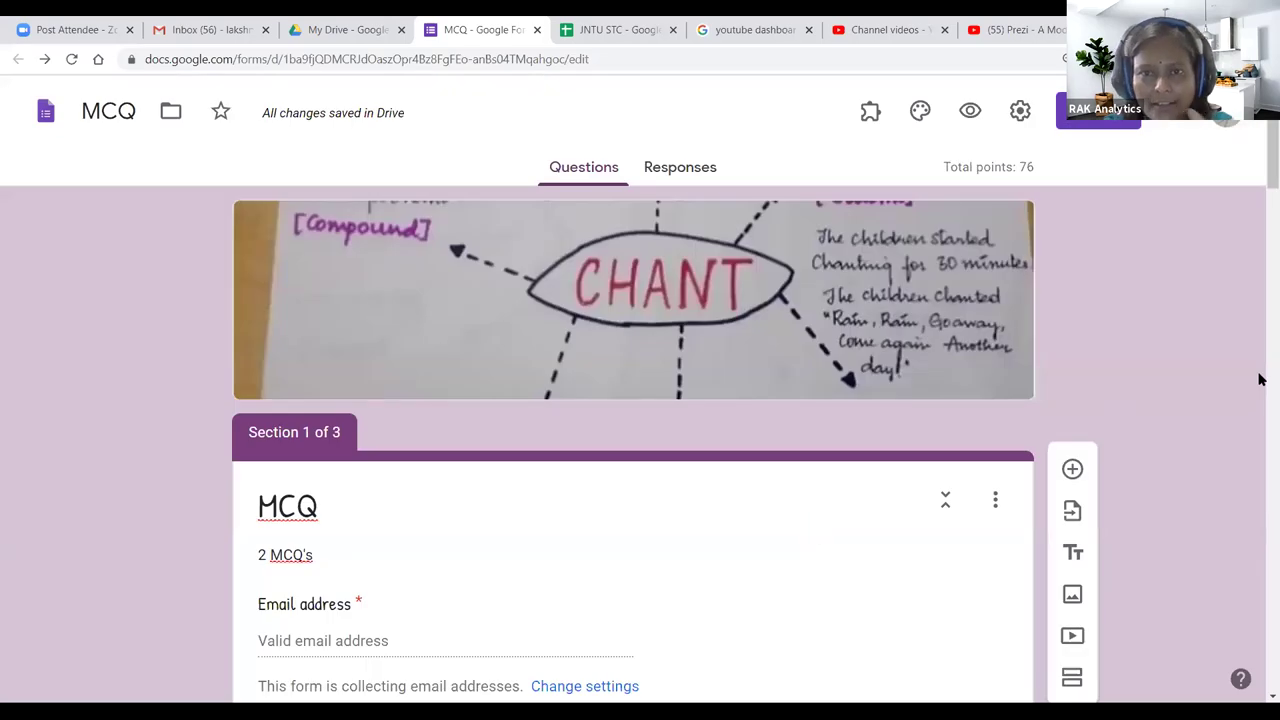
pyautogui.click(1175, 119)
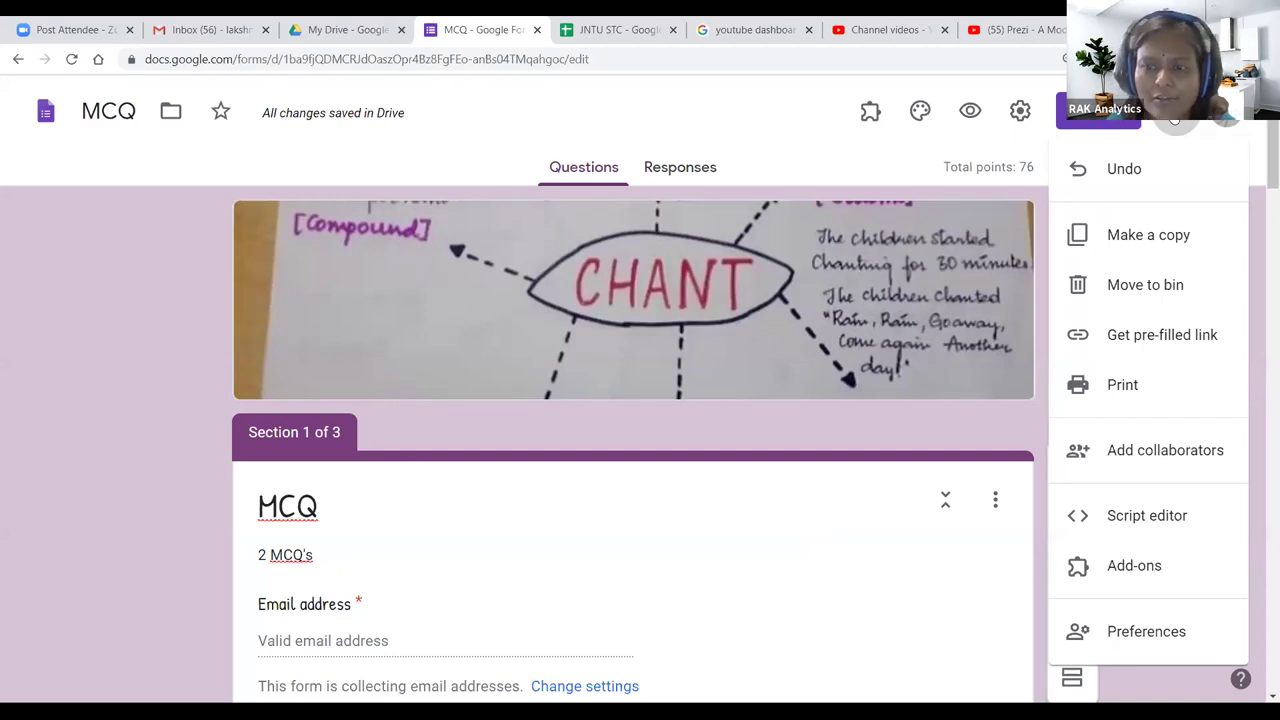
pyautogui.click(875, 494)
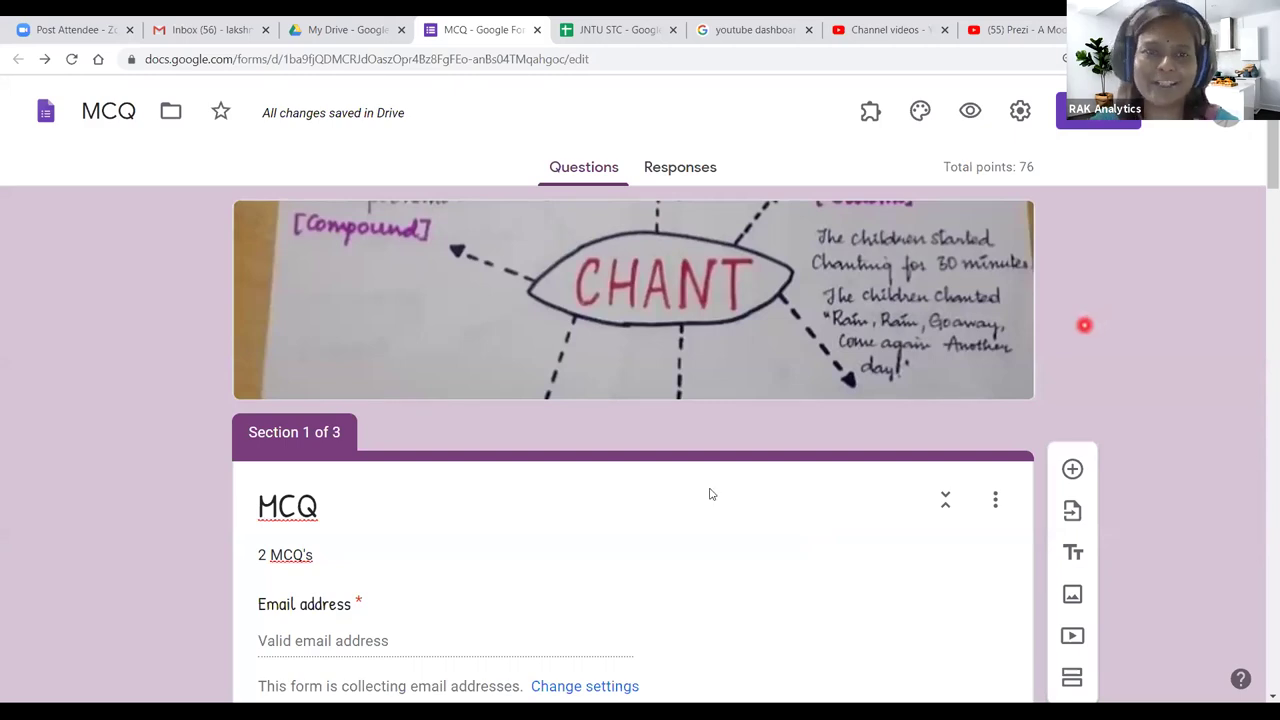
# Step: Add a blank multiple choice question after the workshop rating question at the end of the form
pyautogui.scroll(-15, 708, 492)
pyautogui.scroll(-15, 708, 492)
pyautogui.scroll(5, 708, 492)
pyautogui.scroll(-12, 706, 500)
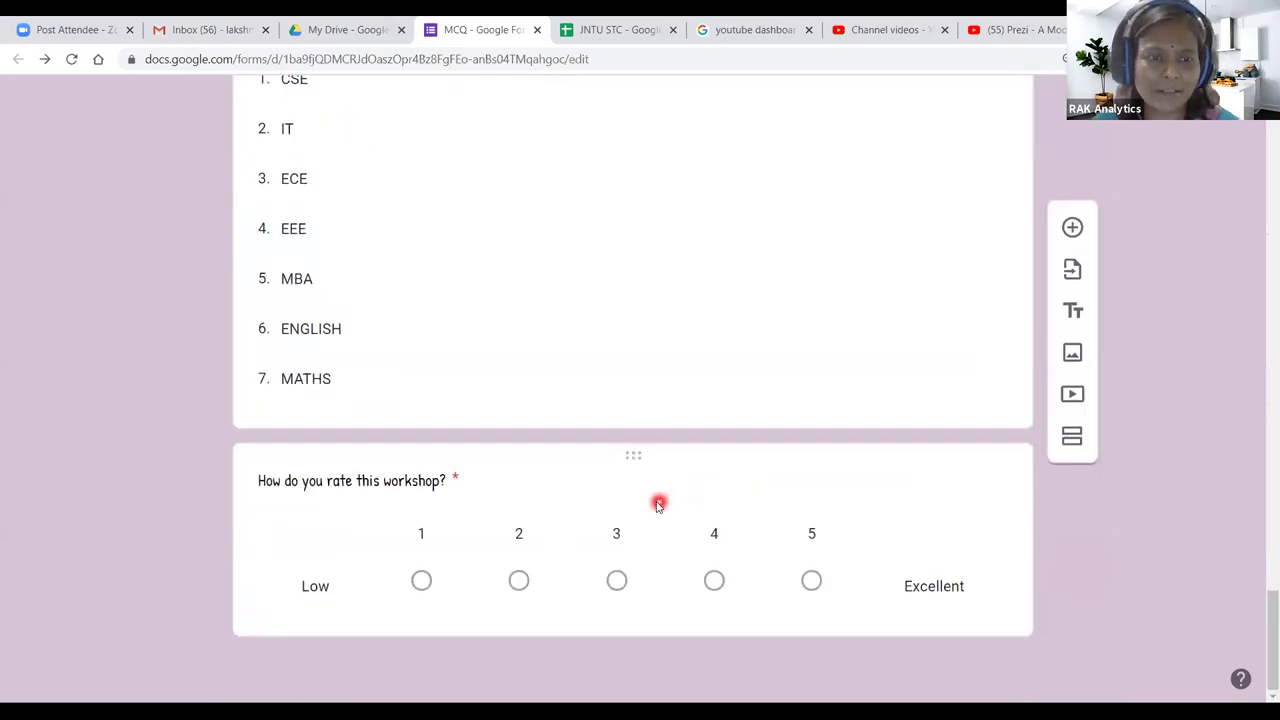
pyautogui.click(1073, 303)
pyautogui.click(1073, 303)
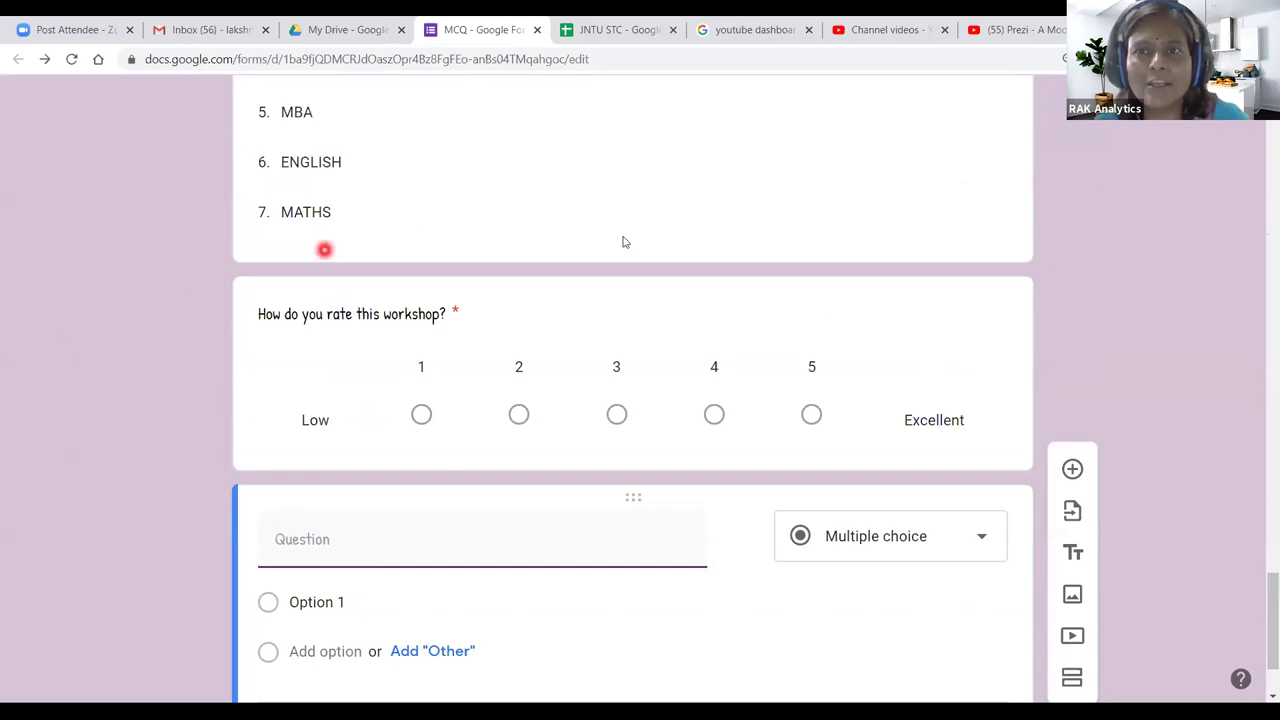
# Step: Search the web for codecogs in a new browser tab, and open the CodeCogs Equation Editor result in its own tab
pyautogui.hotkey('ctrl', 't')
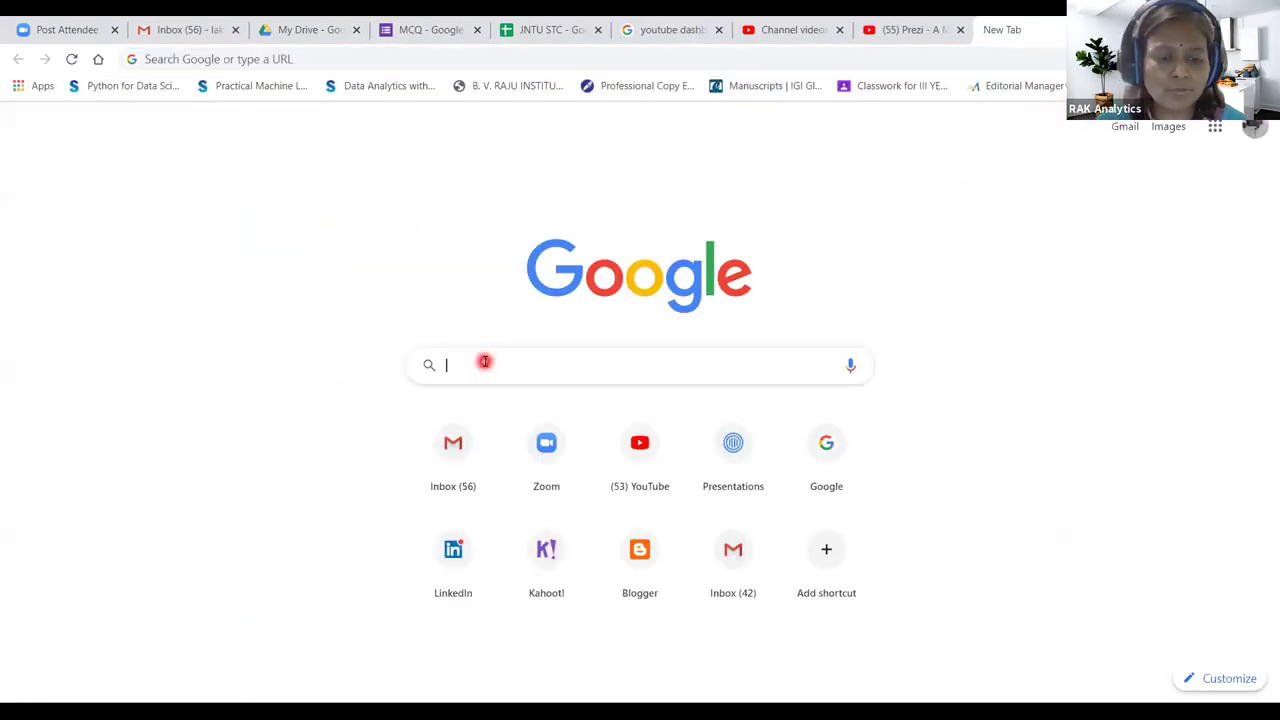
pyautogui.write('code')
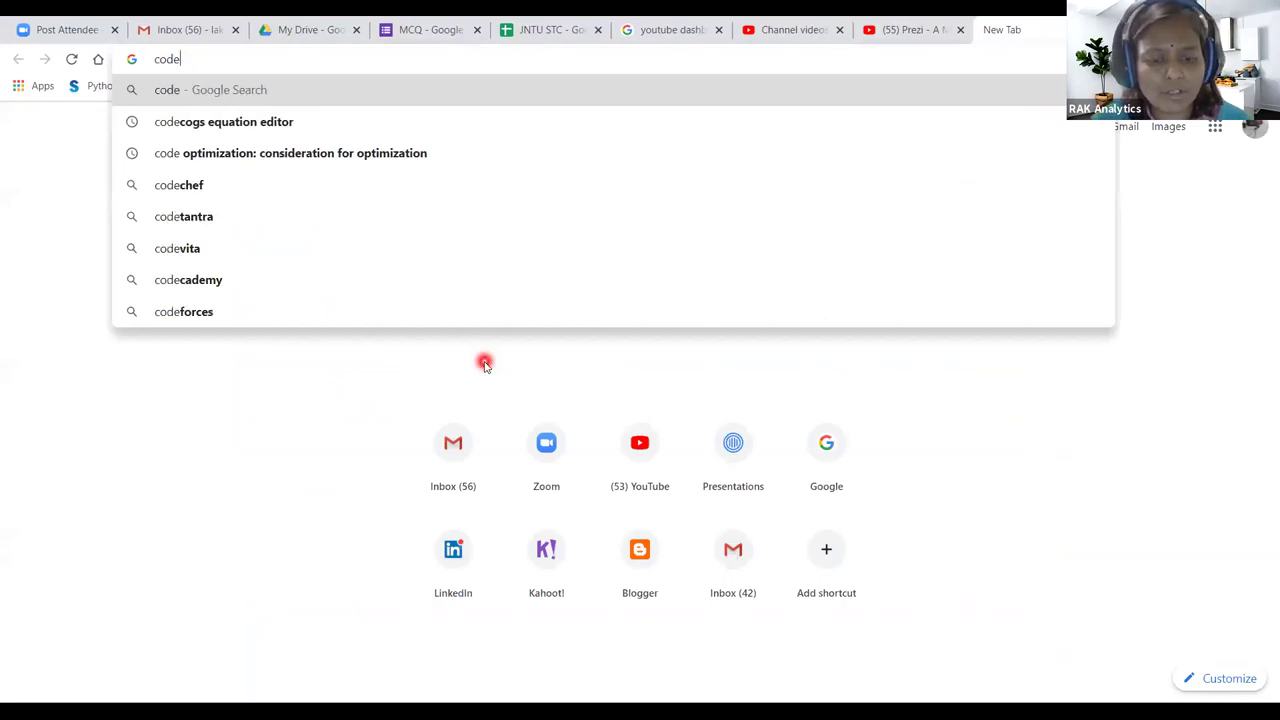
pyautogui.write('cogs')
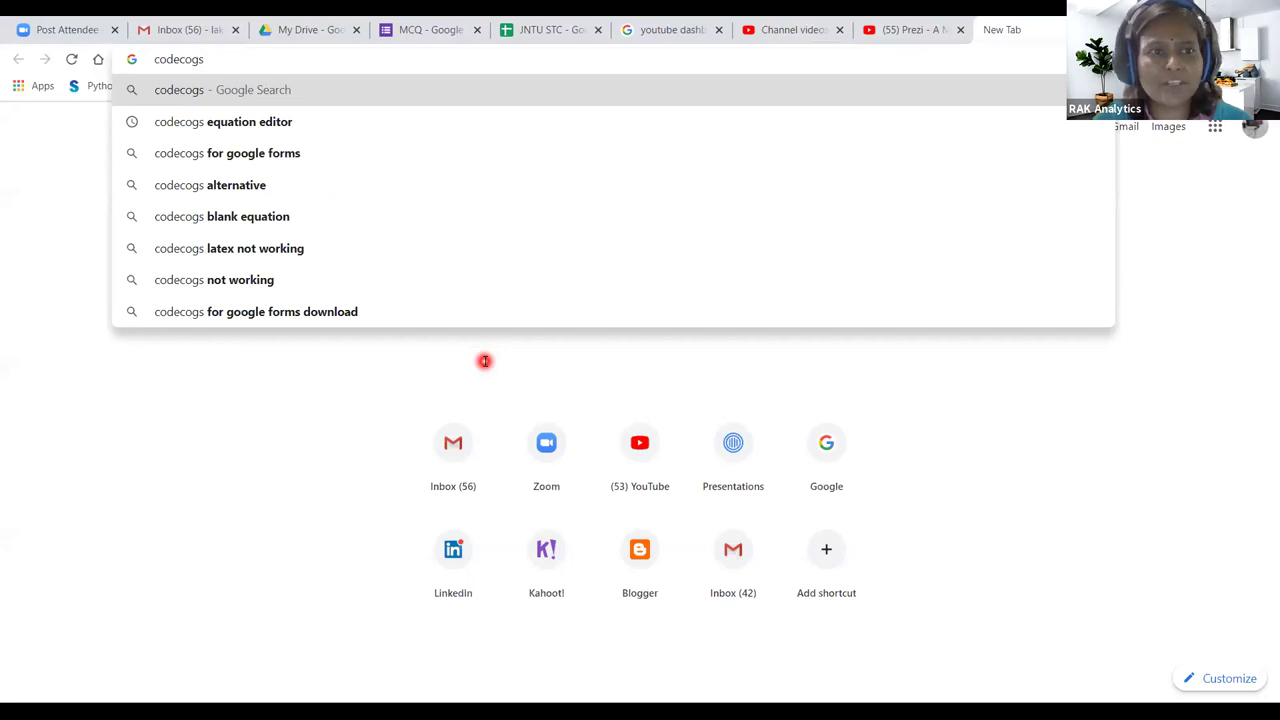
pyautogui.press('Return')
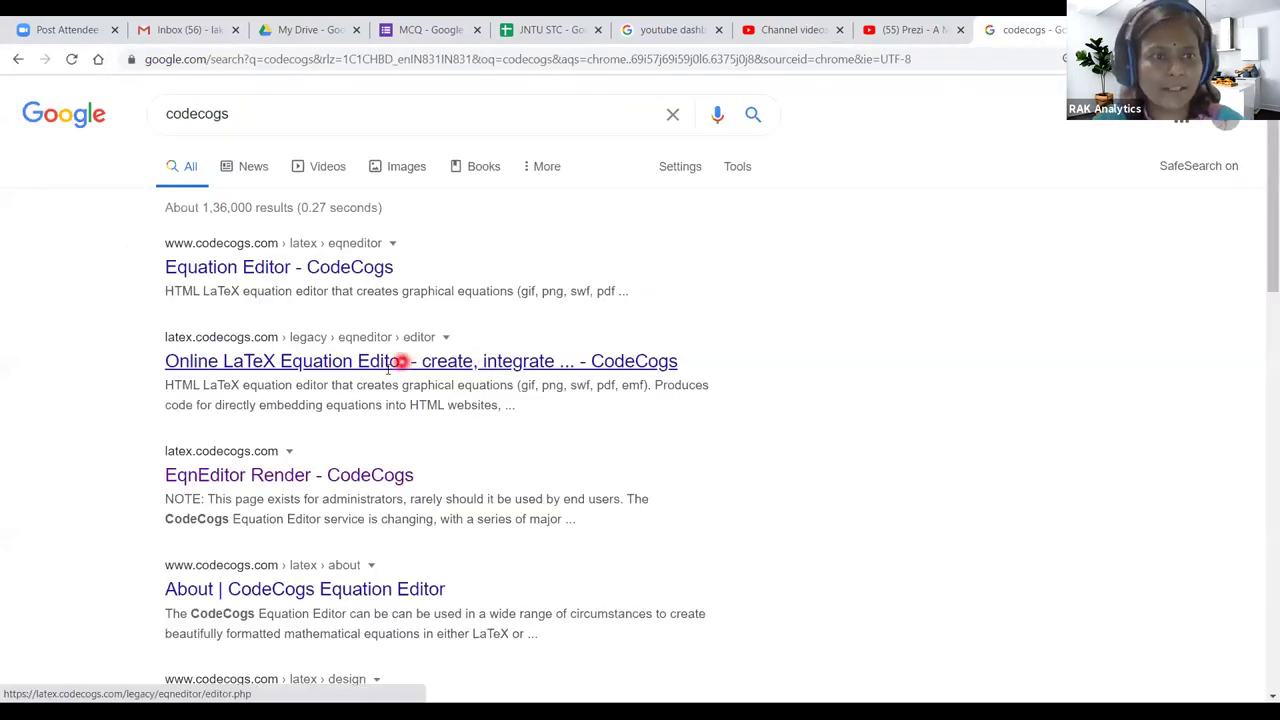
pyautogui.rightClick(297, 270)
pyautogui.click(312, 280)
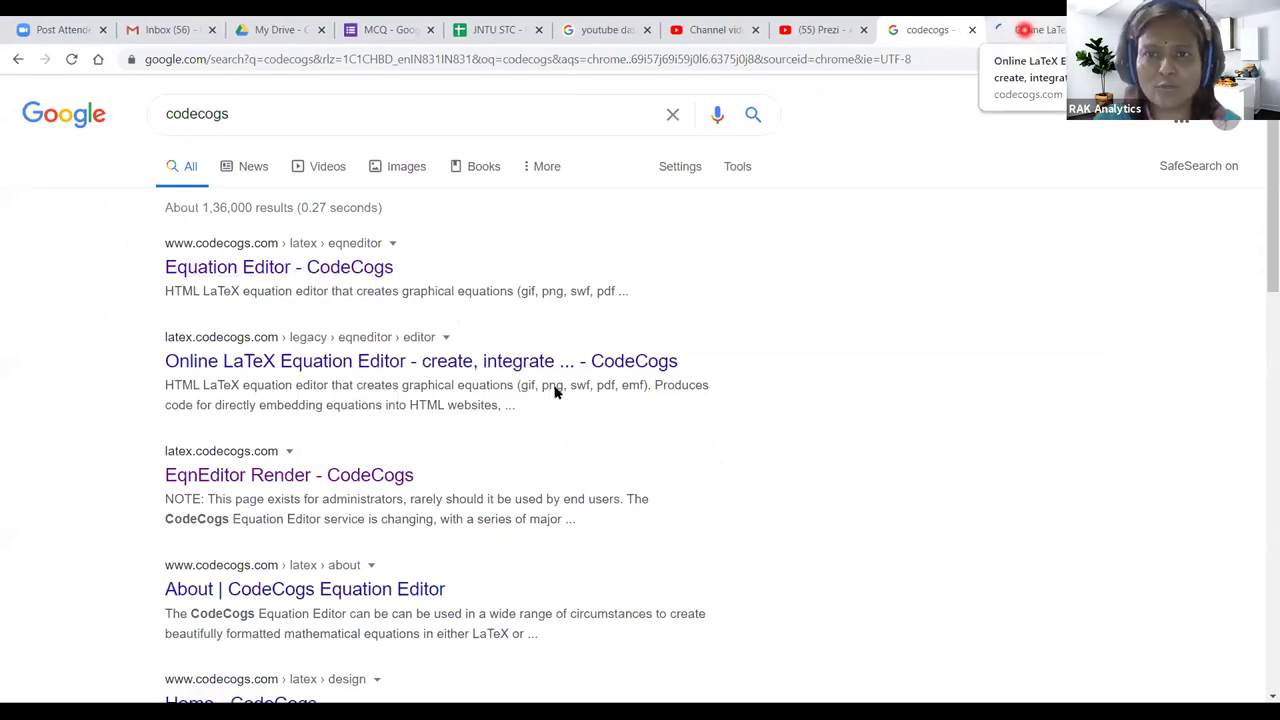
pyautogui.click(1030, 29)
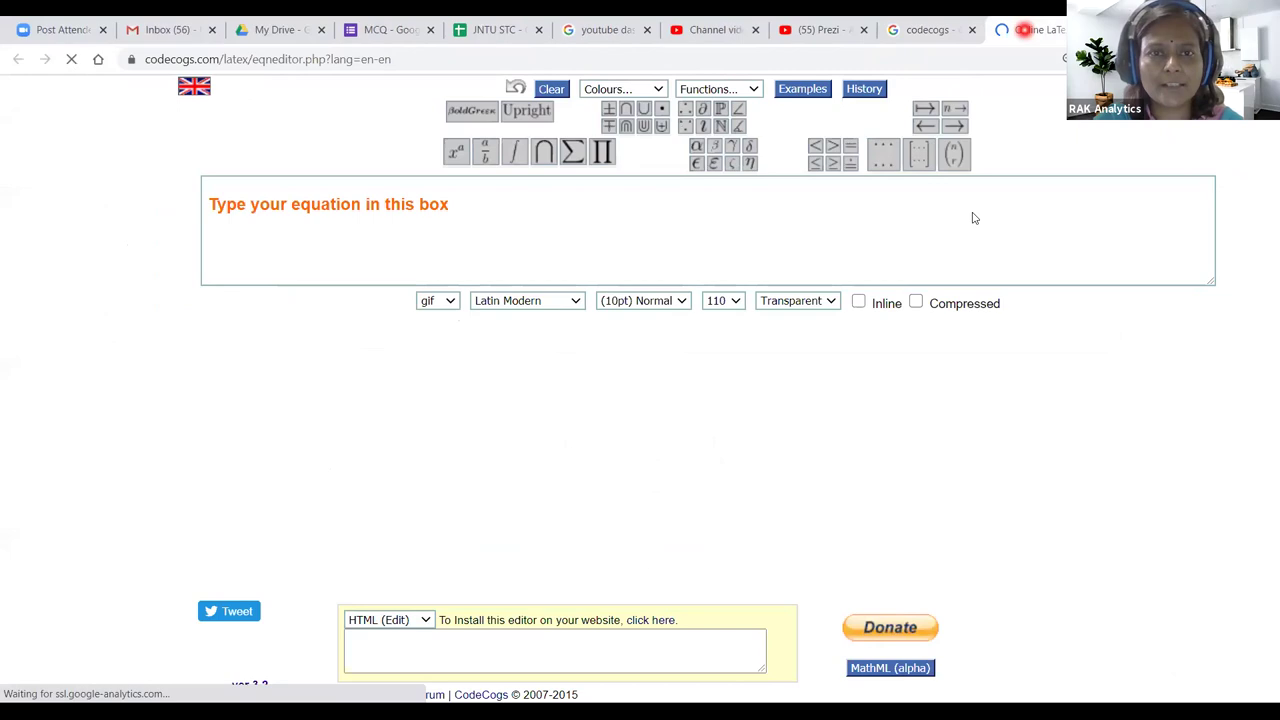
pyautogui.click(550, 275)
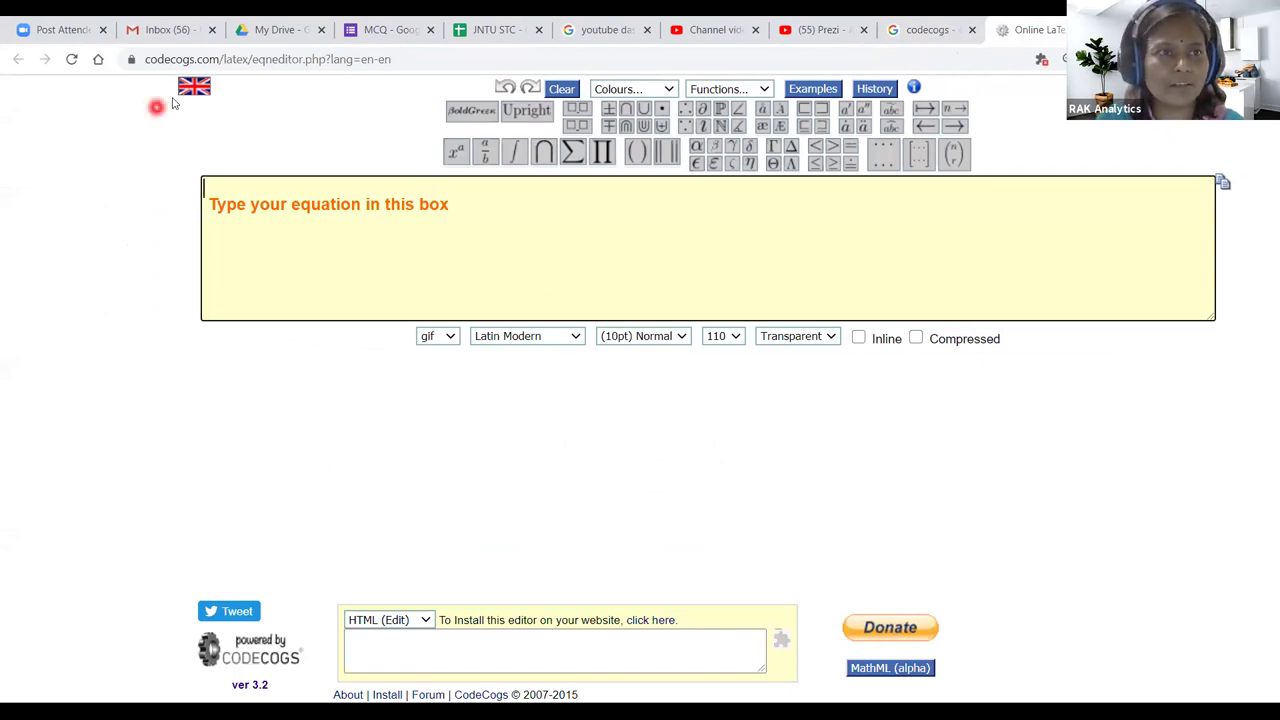
pyautogui.click(362, 59)
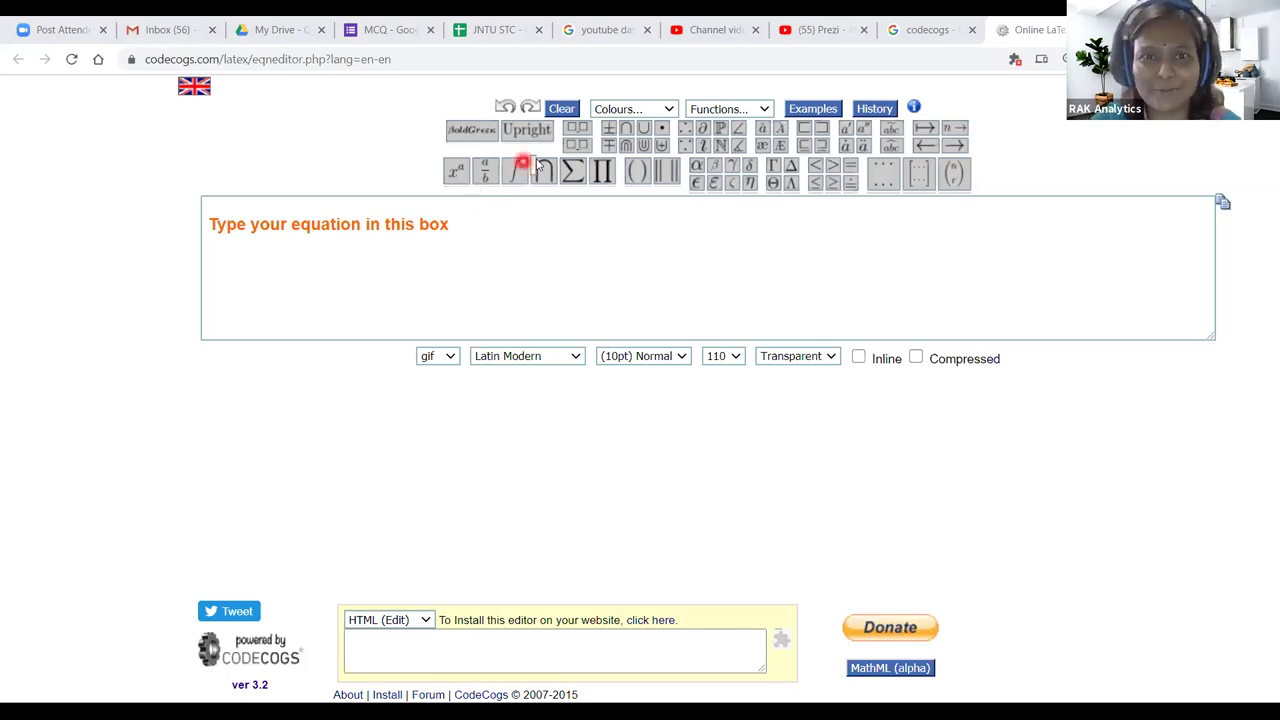
# Step: Insert a plus-minus symbol as the equation, and set the rendering to 200 resolution and (18pt) LARGE size in Latin Modern
pyautogui.moveTo(608, 150)
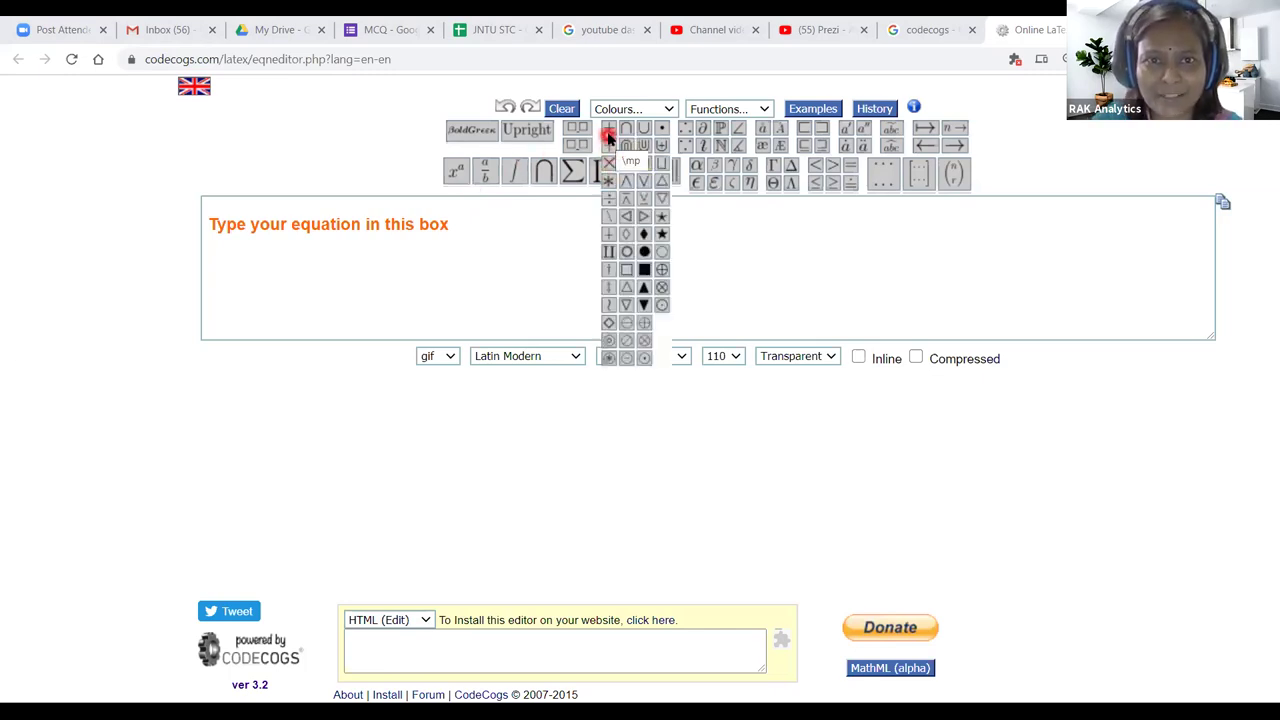
pyautogui.click(608, 129)
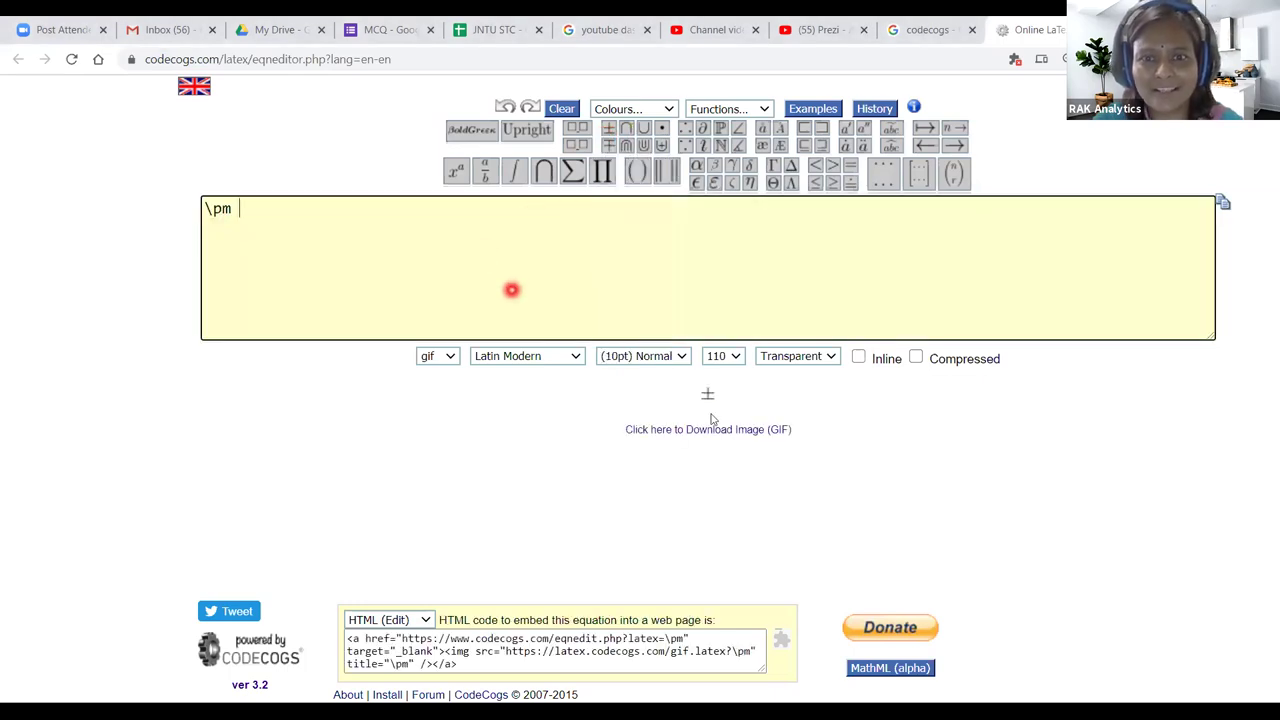
pyautogui.click(734, 358)
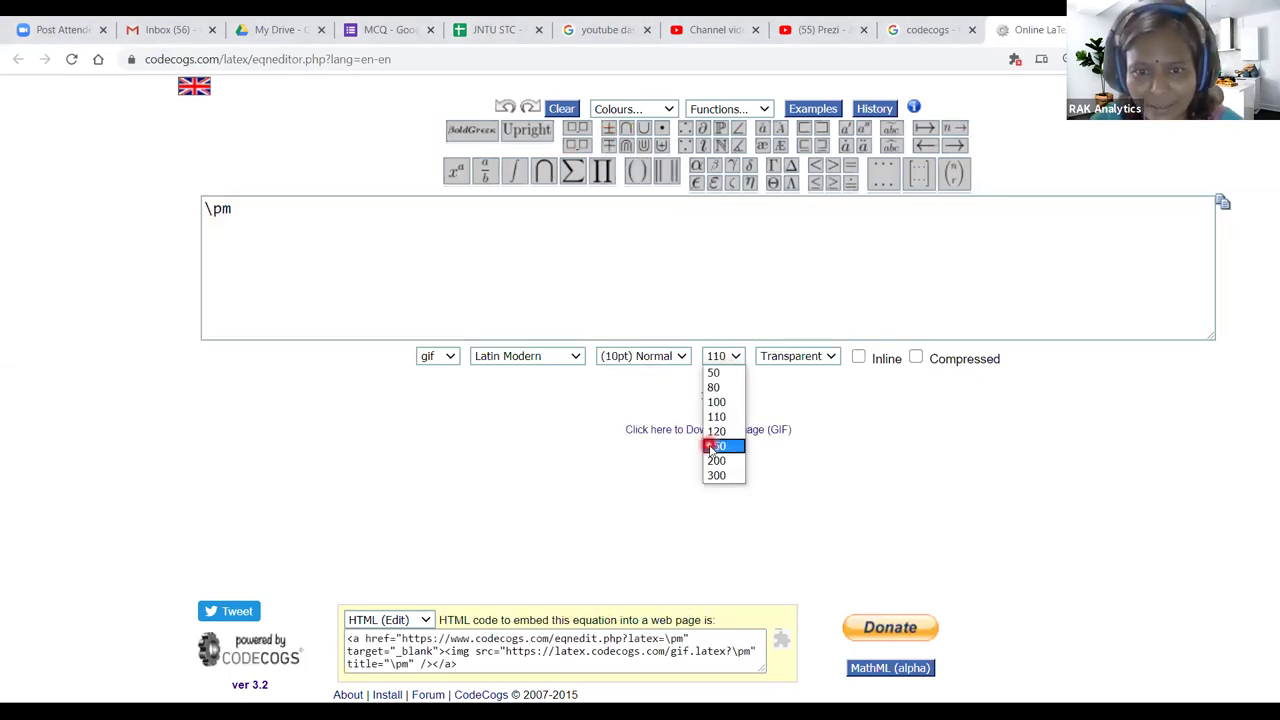
pyautogui.click(718, 458)
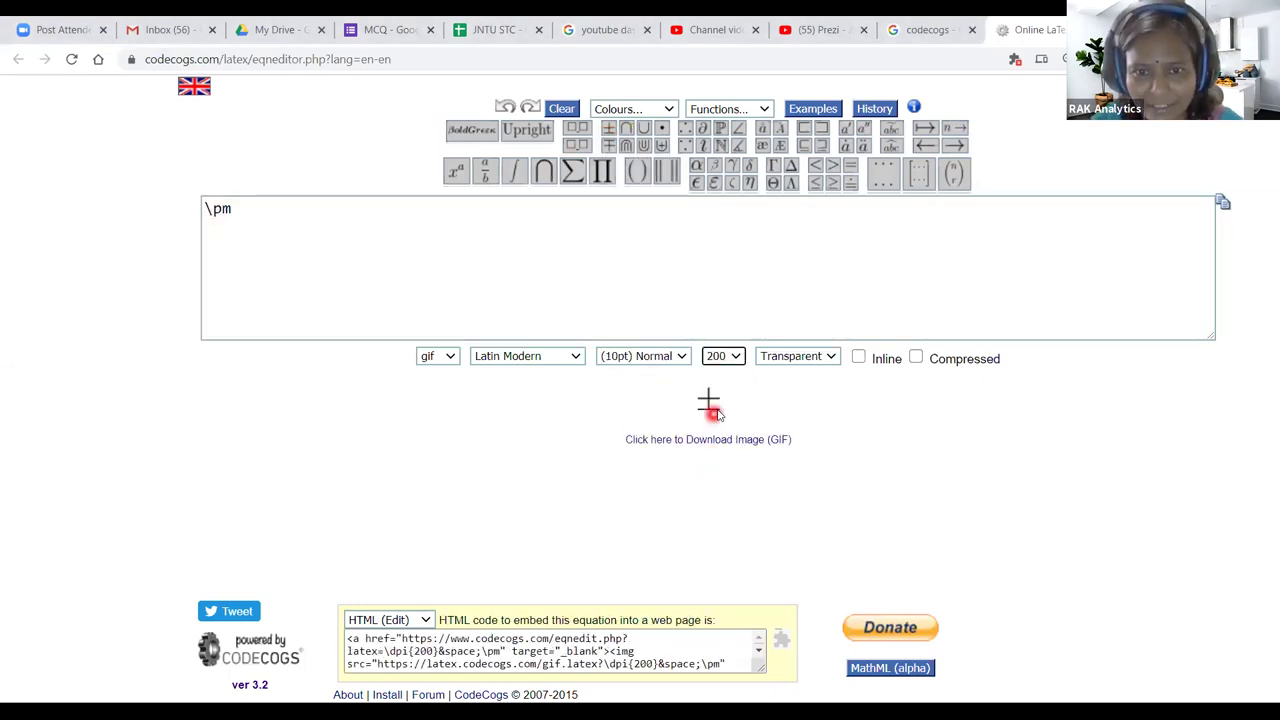
pyautogui.click(663, 357)
pyautogui.click(649, 431)
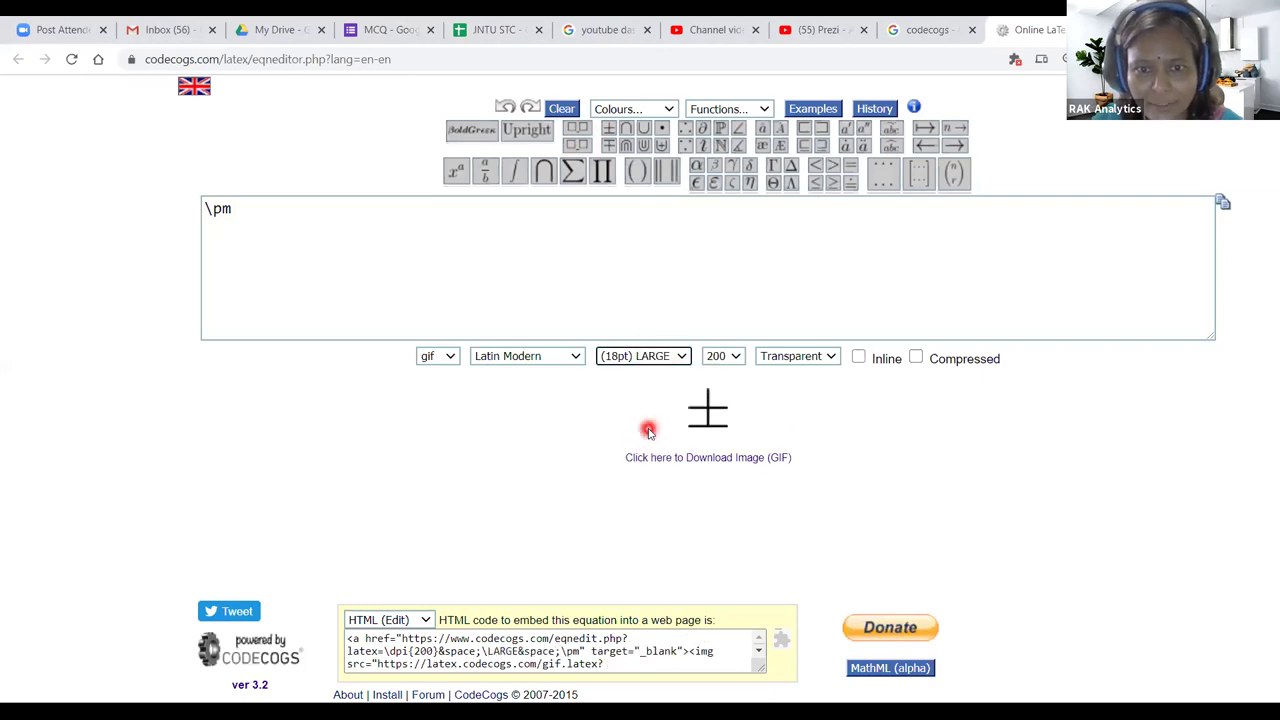
pyautogui.click(577, 356)
pyautogui.click(526, 437)
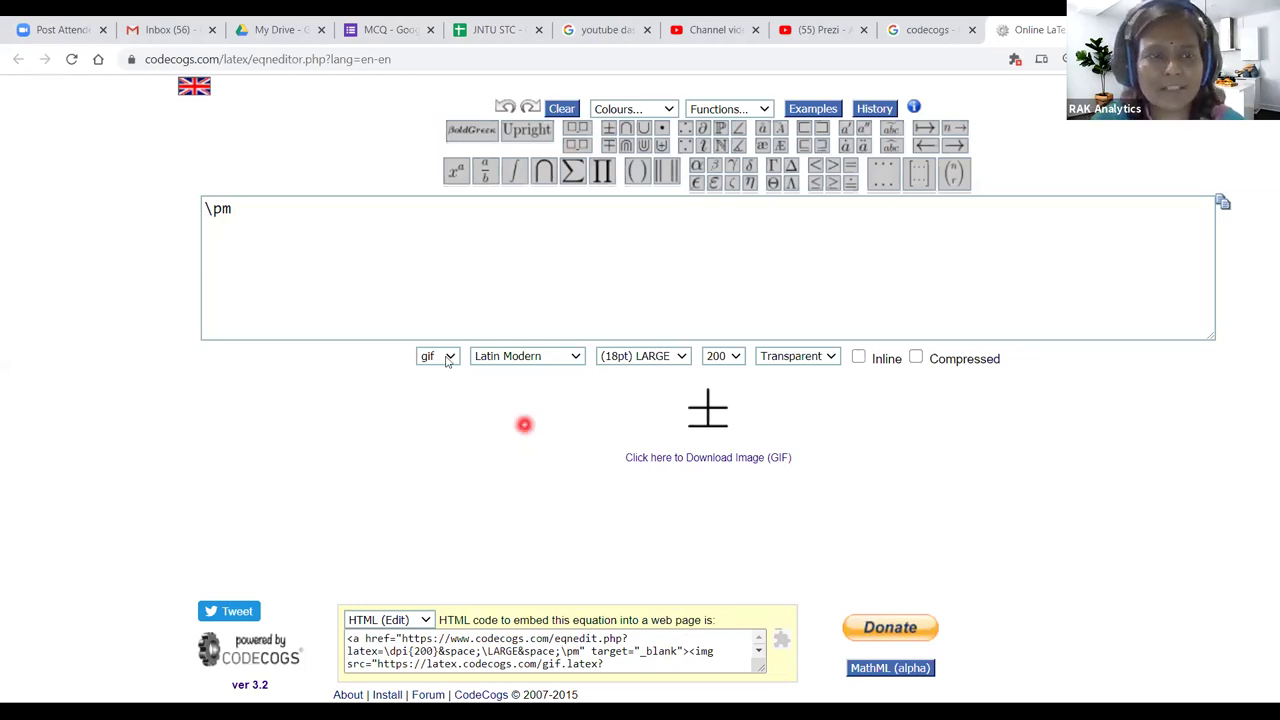
# Step: Replace the equation's contents with -b followed by the plus-minus symbol
pyautogui.click(245, 213)
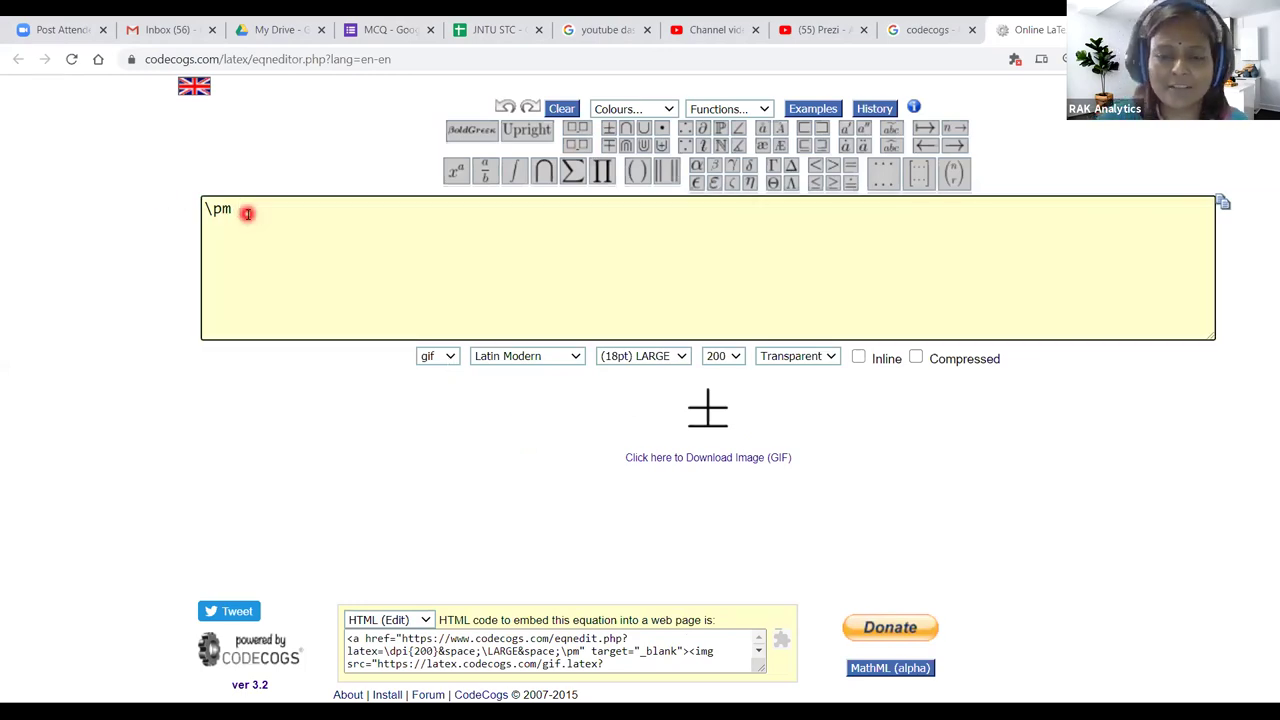
pyautogui.press('BackSpace')
pyautogui.press('BackSpace')
pyautogui.press('BackSpace')
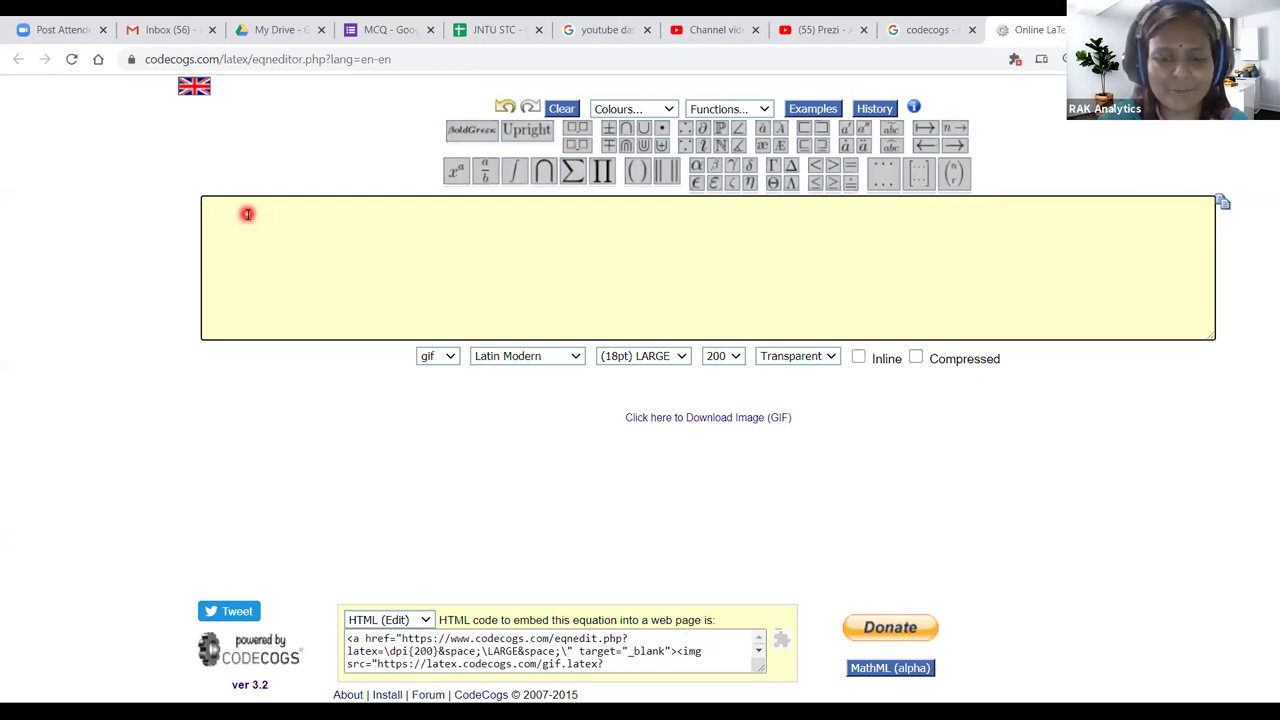
pyautogui.write('-b')
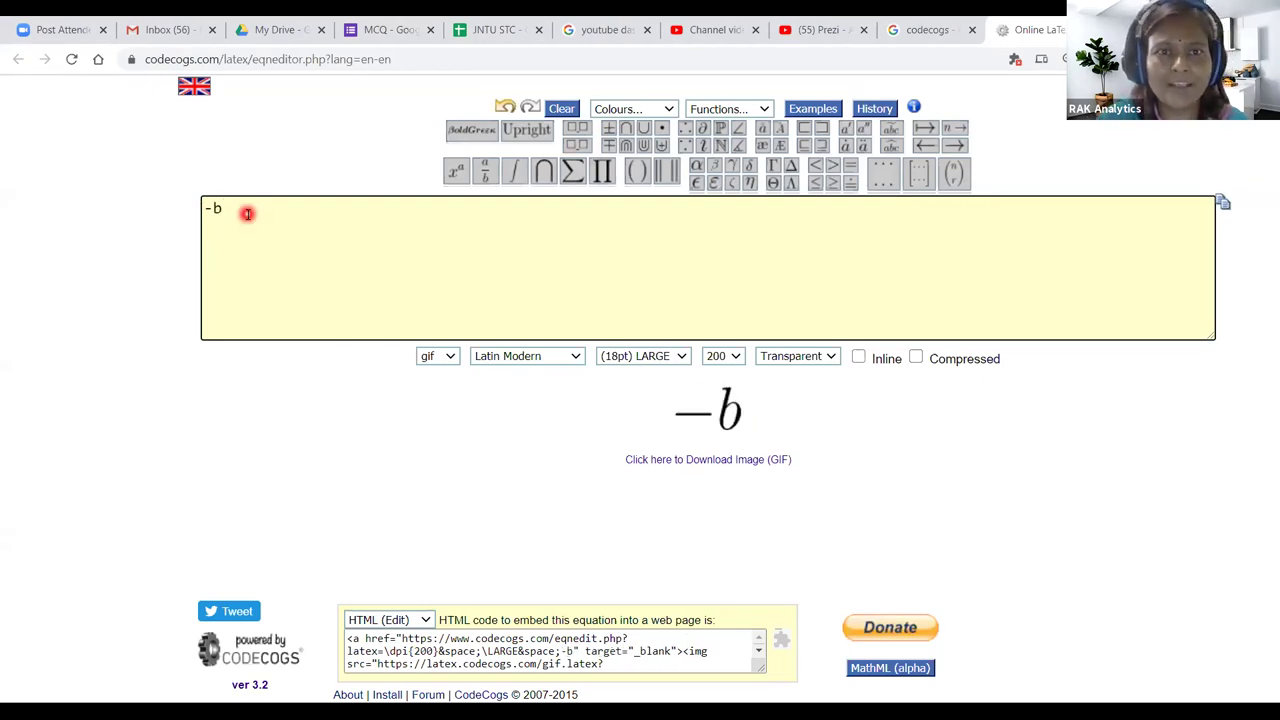
pyautogui.click(610, 131)
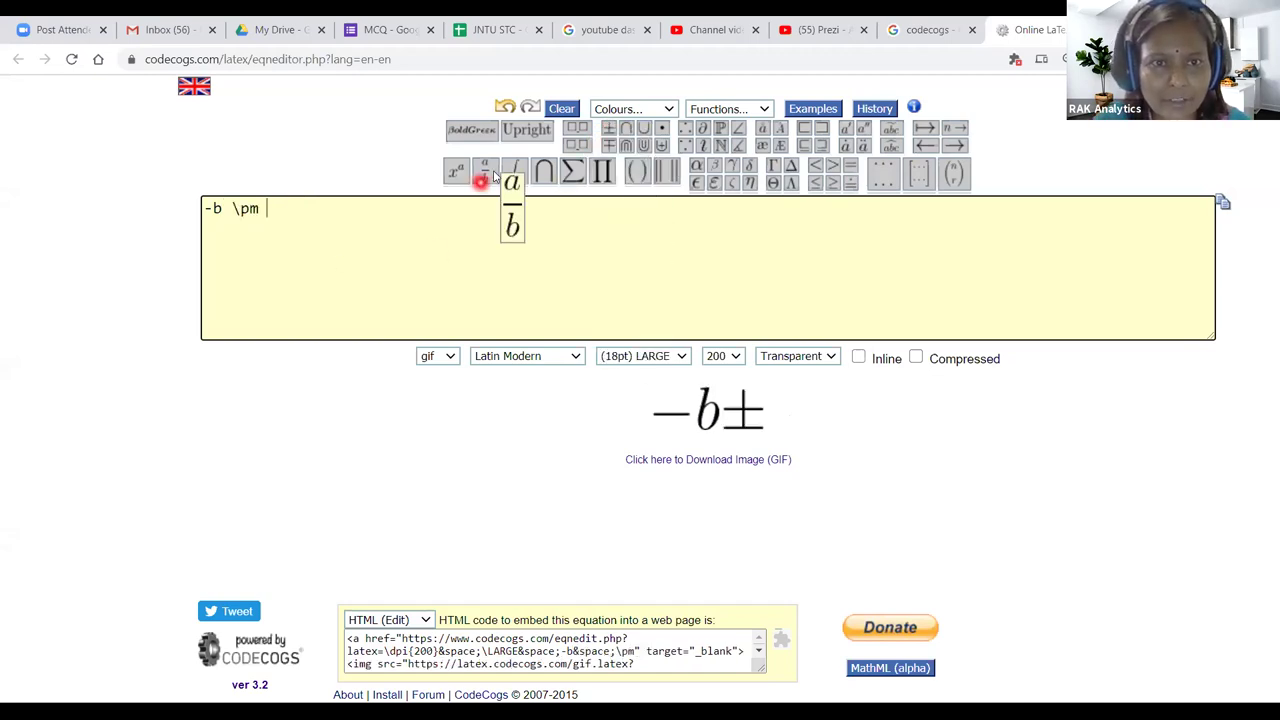
# Step: Append a square root containing b^2-4*a*c to the equation
pyautogui.moveTo(486, 172)
pyautogui.click(574, 230)
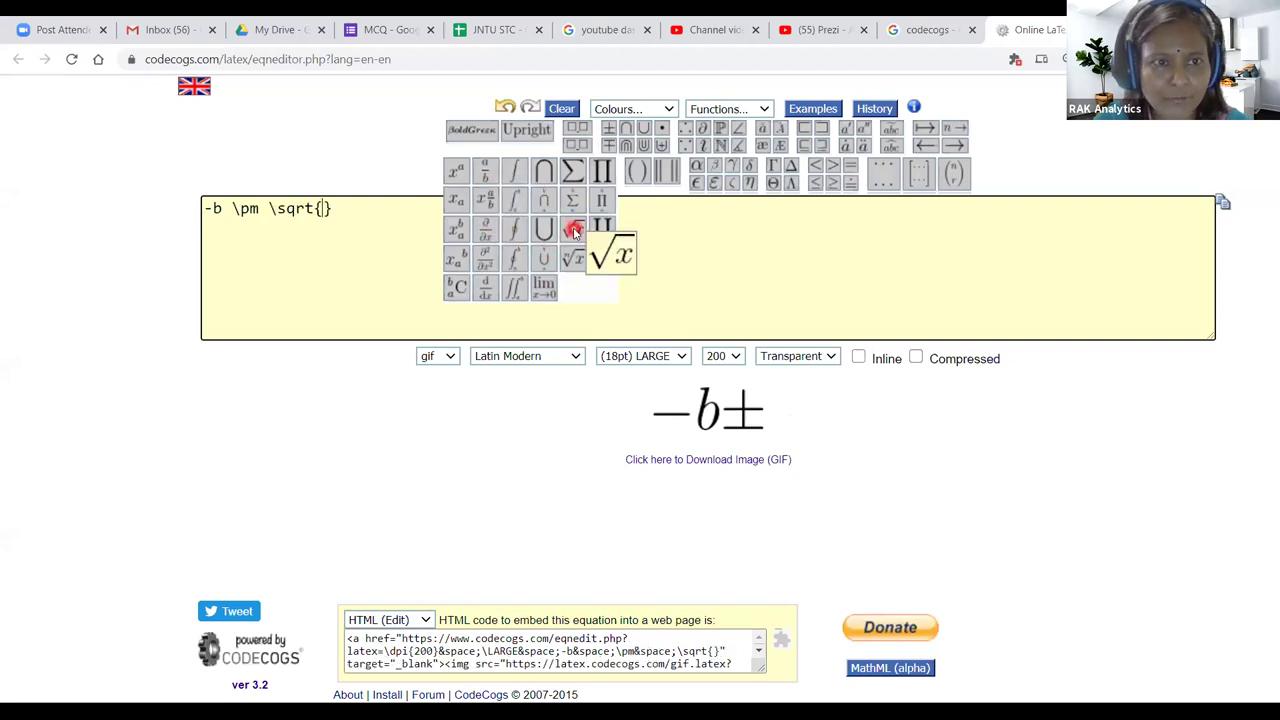
pyautogui.write('b')
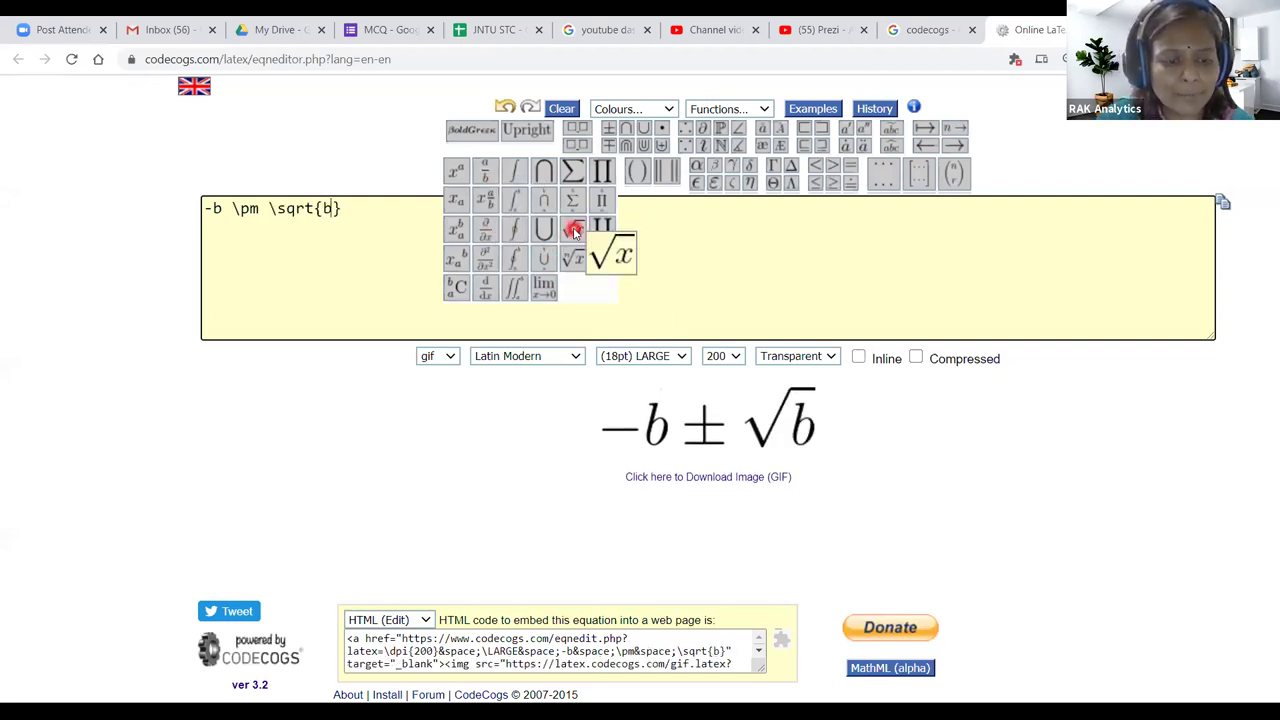
pyautogui.write('^2-')
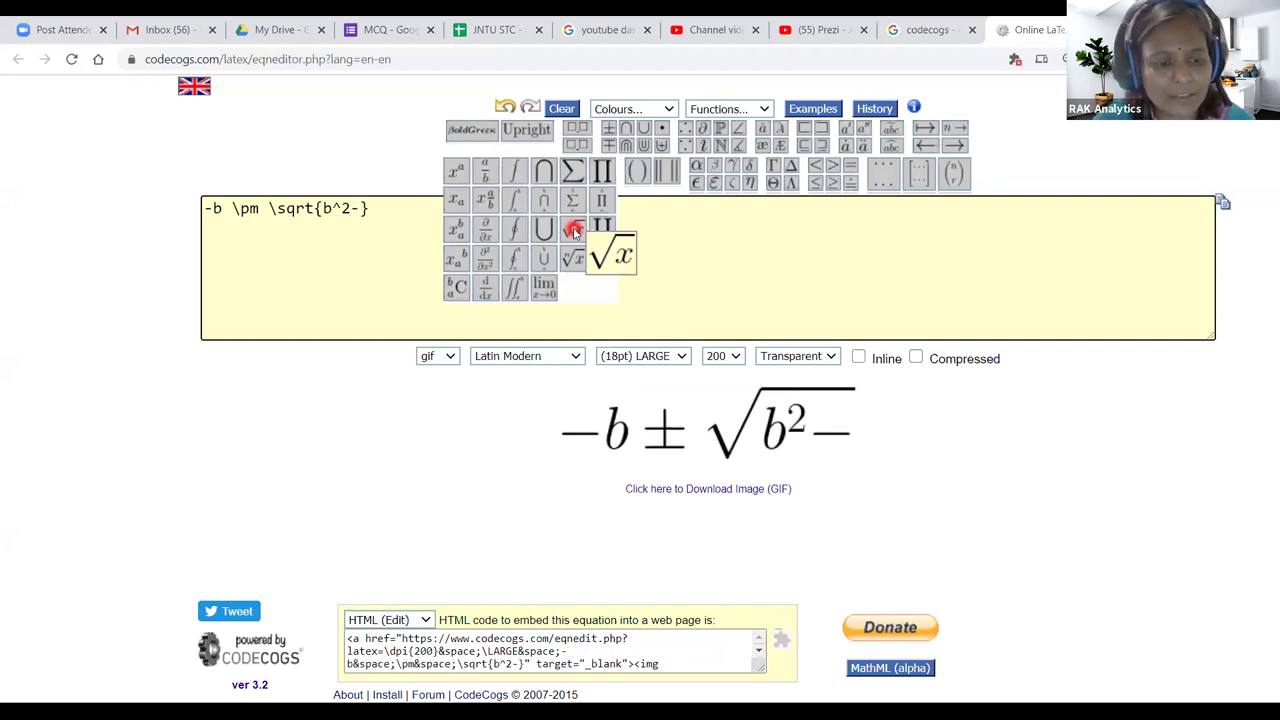
pyautogui.write('4*a*')
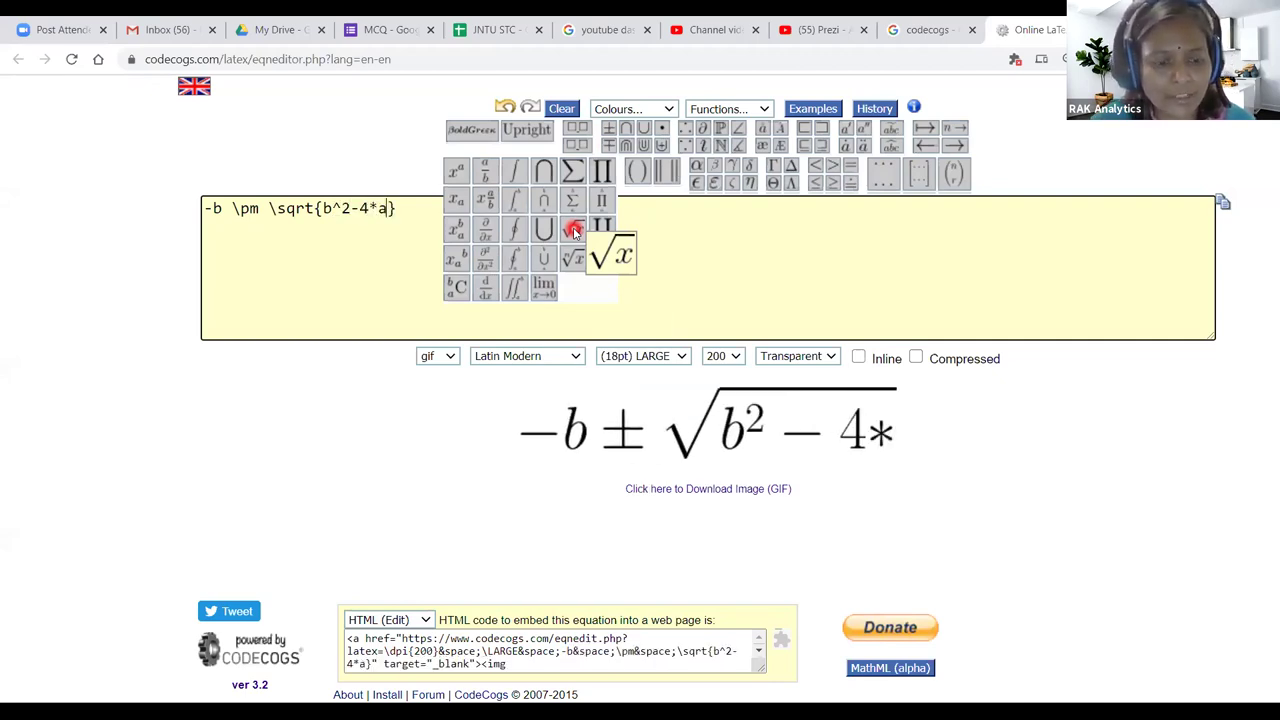
pyautogui.write('c')
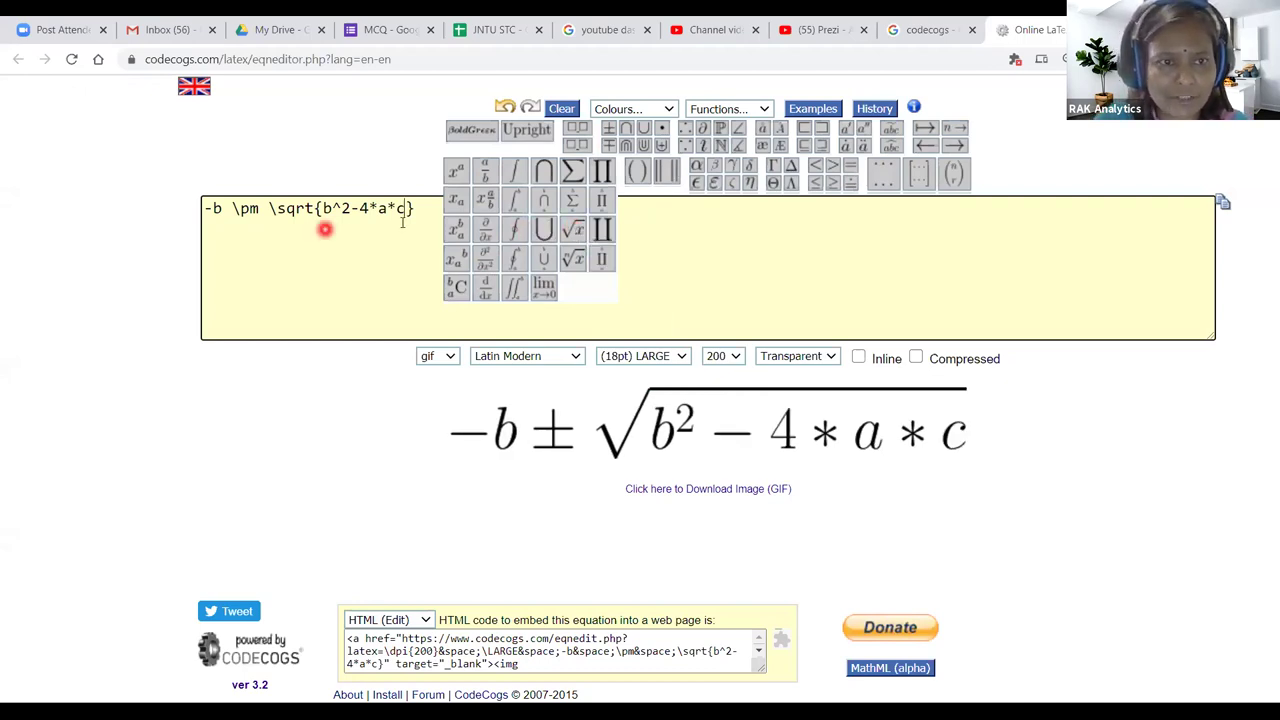
# Step: Turn the equation into a fraction with the whole expression as numerator and a*a as denominator
pyautogui.moveTo(414, 210); pyautogui.dragTo(205, 208)
pyautogui.hotkey('ctrl', 'c')
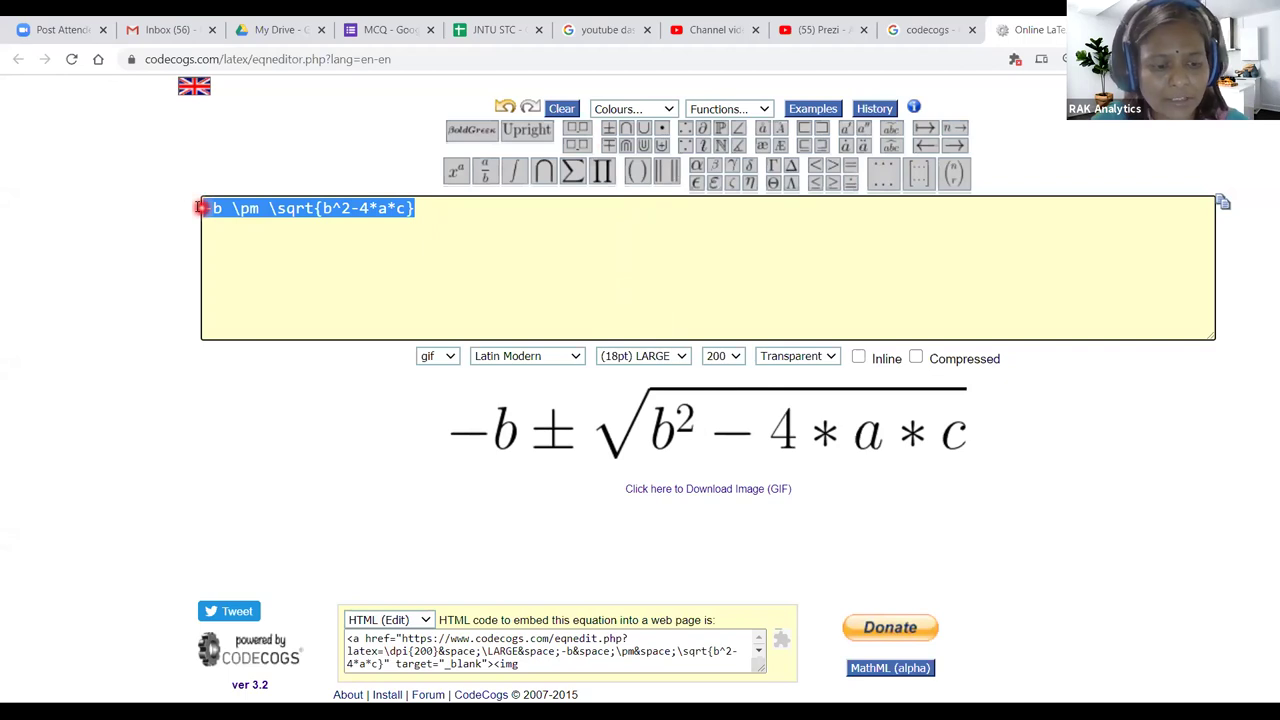
pyautogui.press('BackSpace')
pyautogui.click(485, 172)
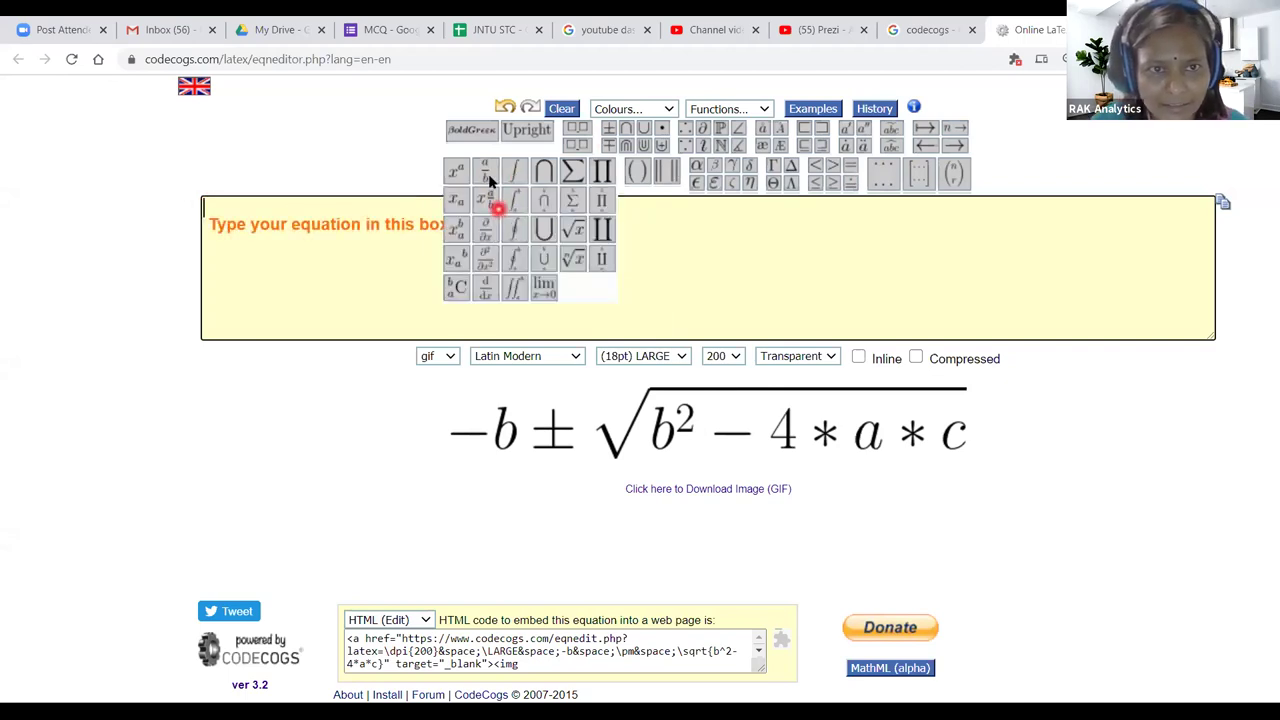
pyautogui.click(487, 175)
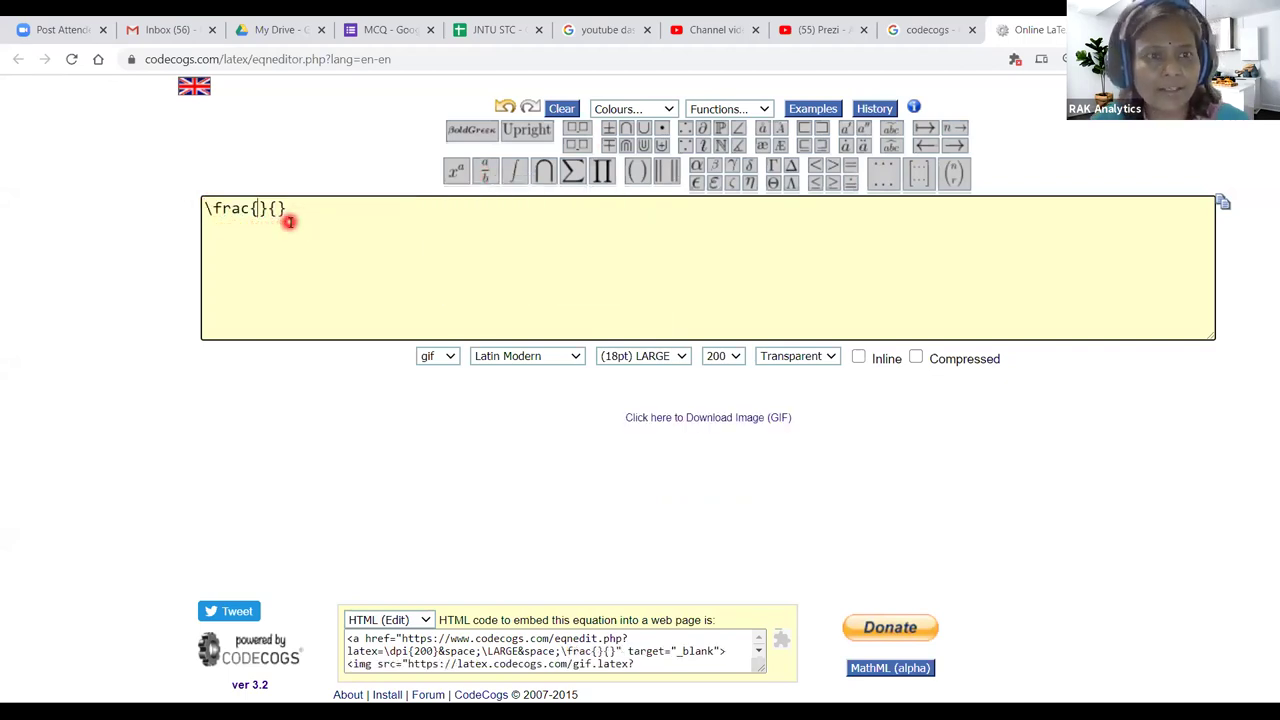
pyautogui.hotkey('ctrl', 'v')
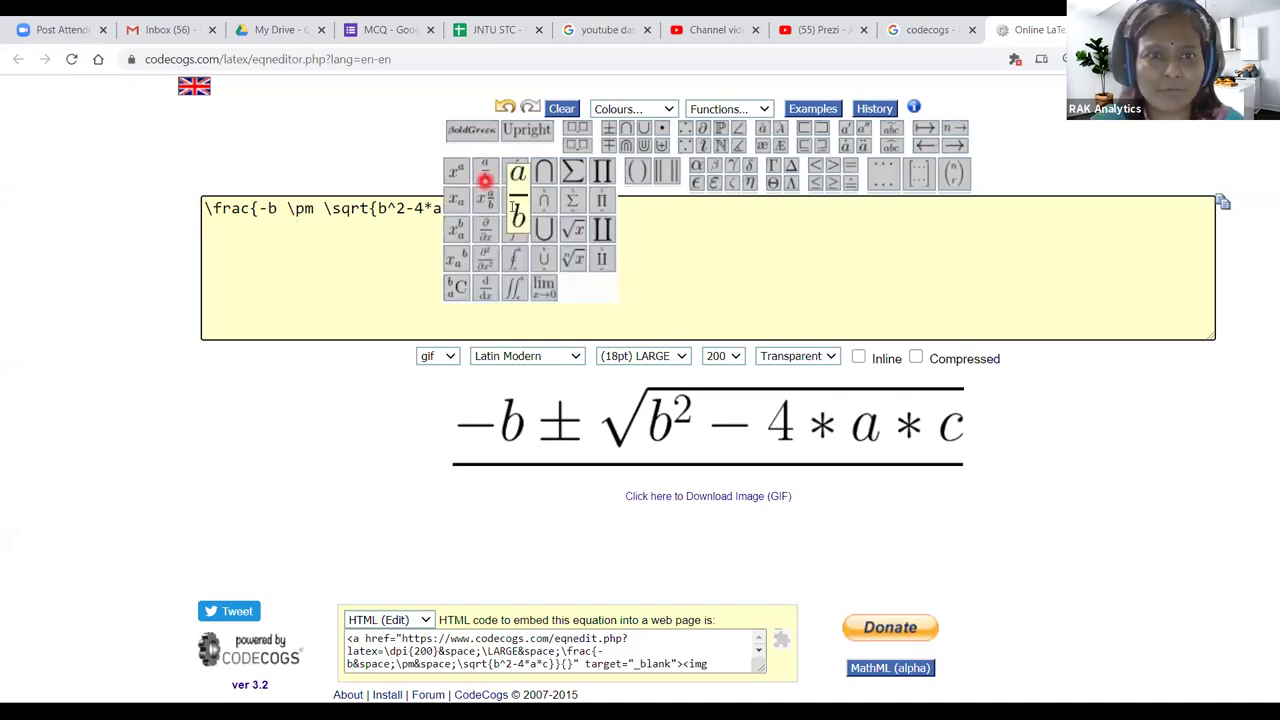
pyautogui.click(484, 216)
pyautogui.write('a*a')
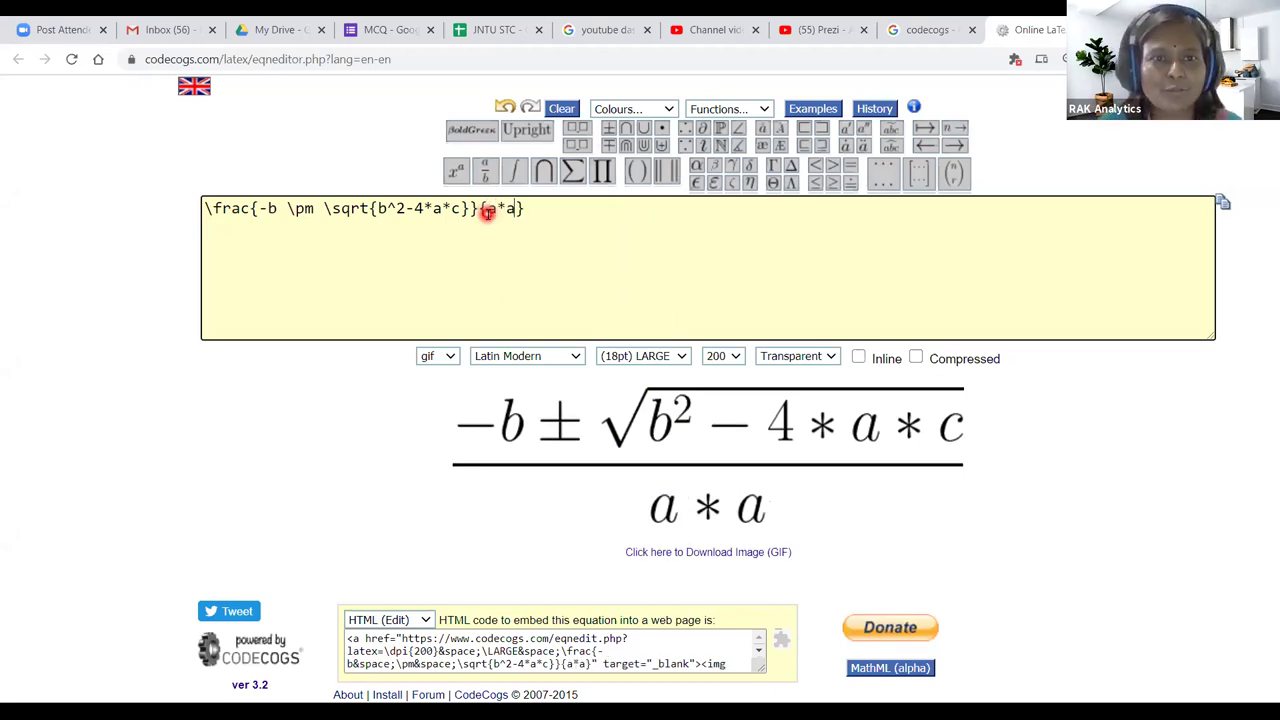
# Step: Change the fraction's denominator to 2*a and set the equation's rendering resolution to 150
pyautogui.moveTo(626, 183)
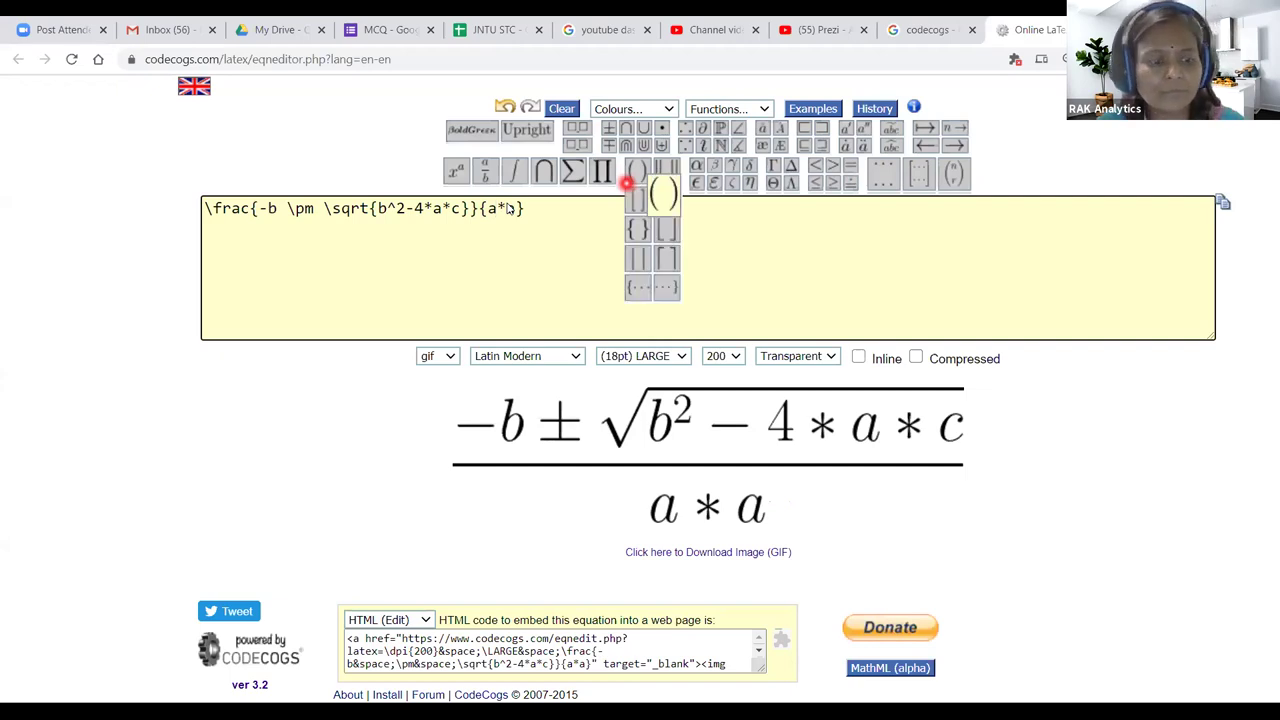
pyautogui.press('BackSpace')
pyautogui.write('2')
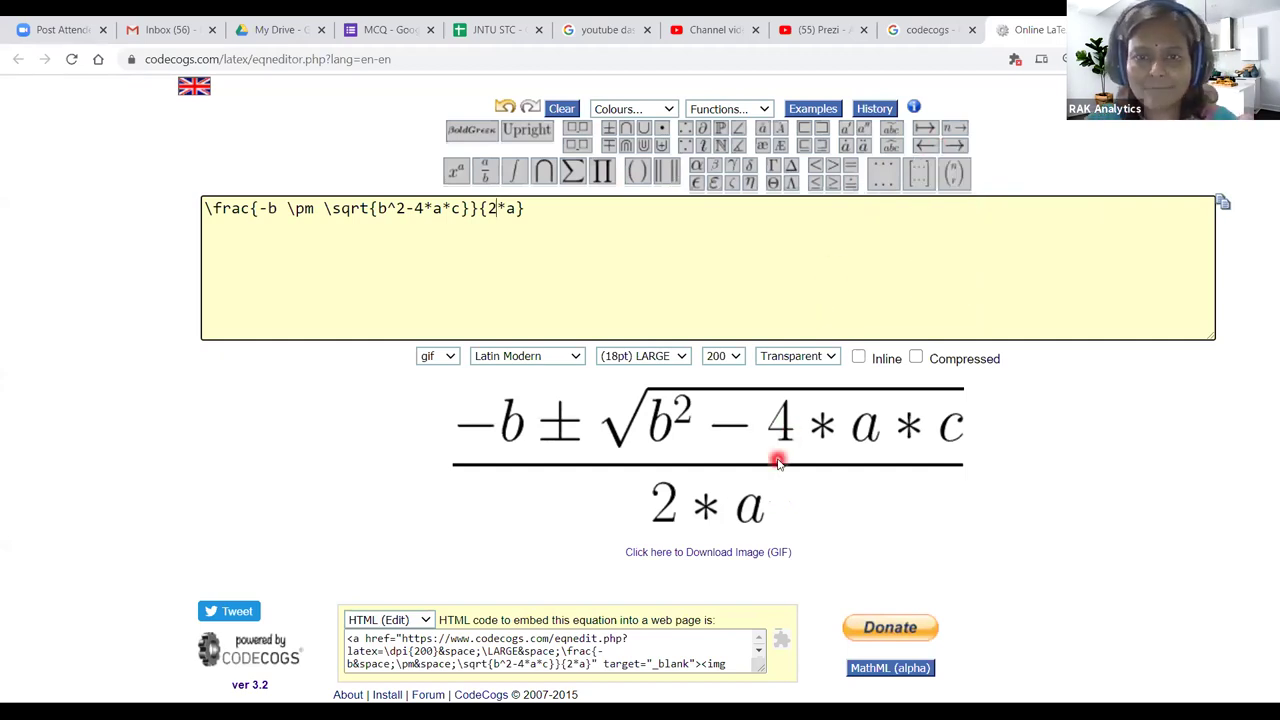
pyautogui.click(734, 357)
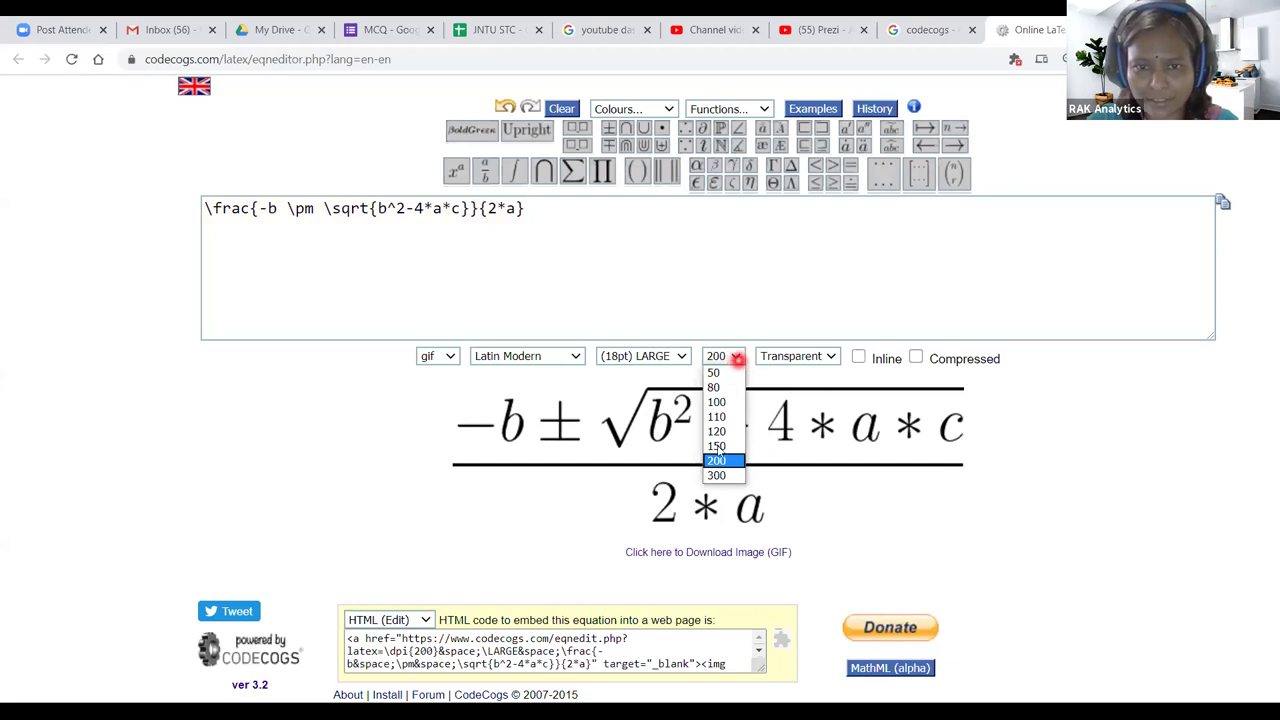
pyautogui.click(709, 474)
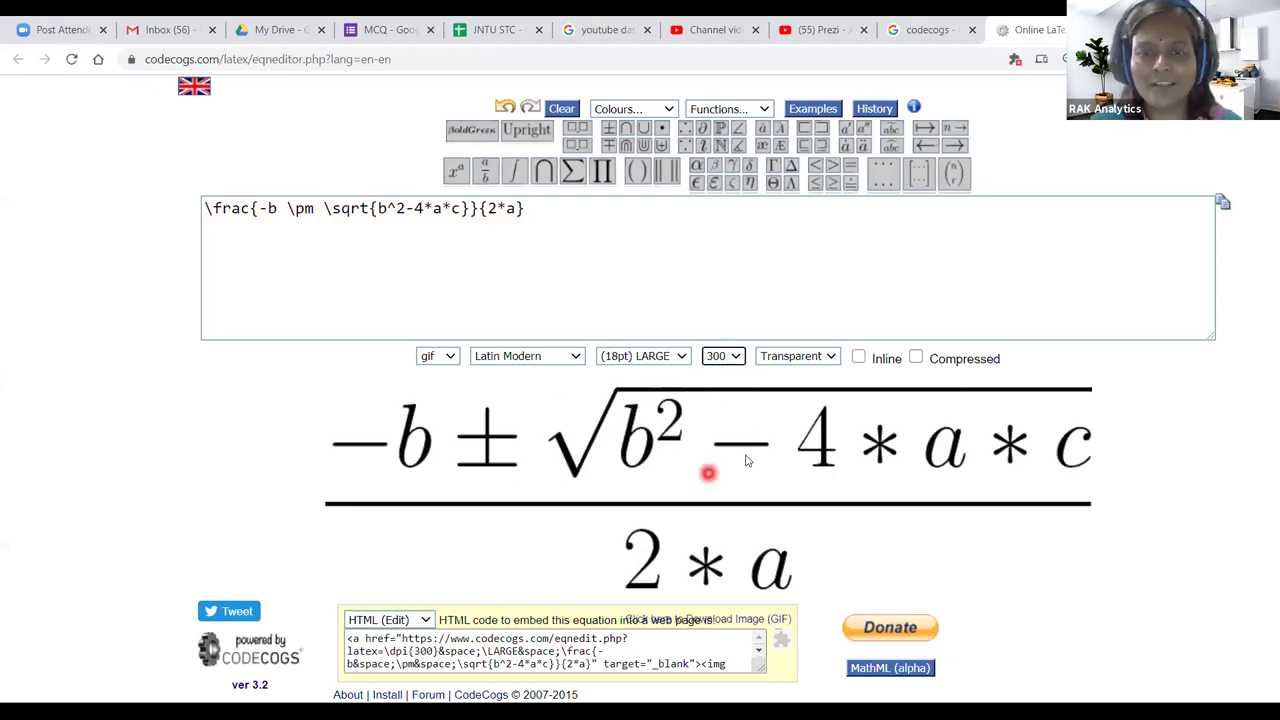
pyautogui.click(737, 357)
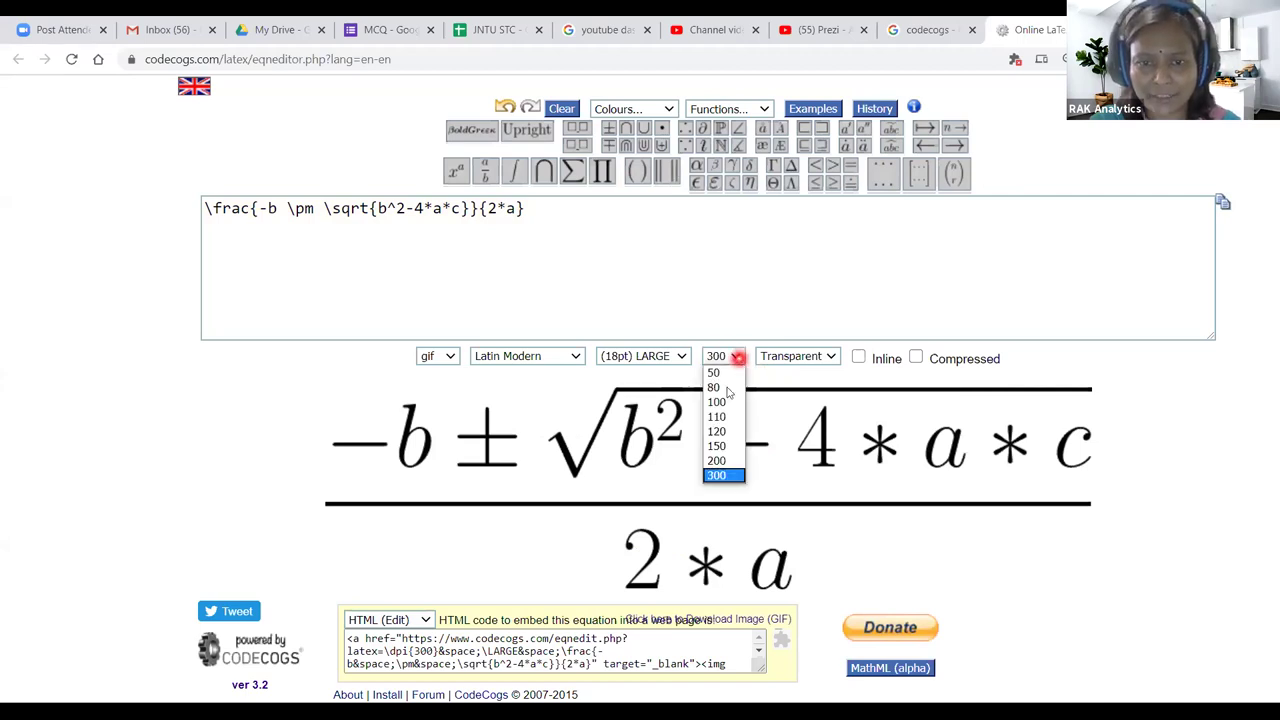
pyautogui.click(716, 445)
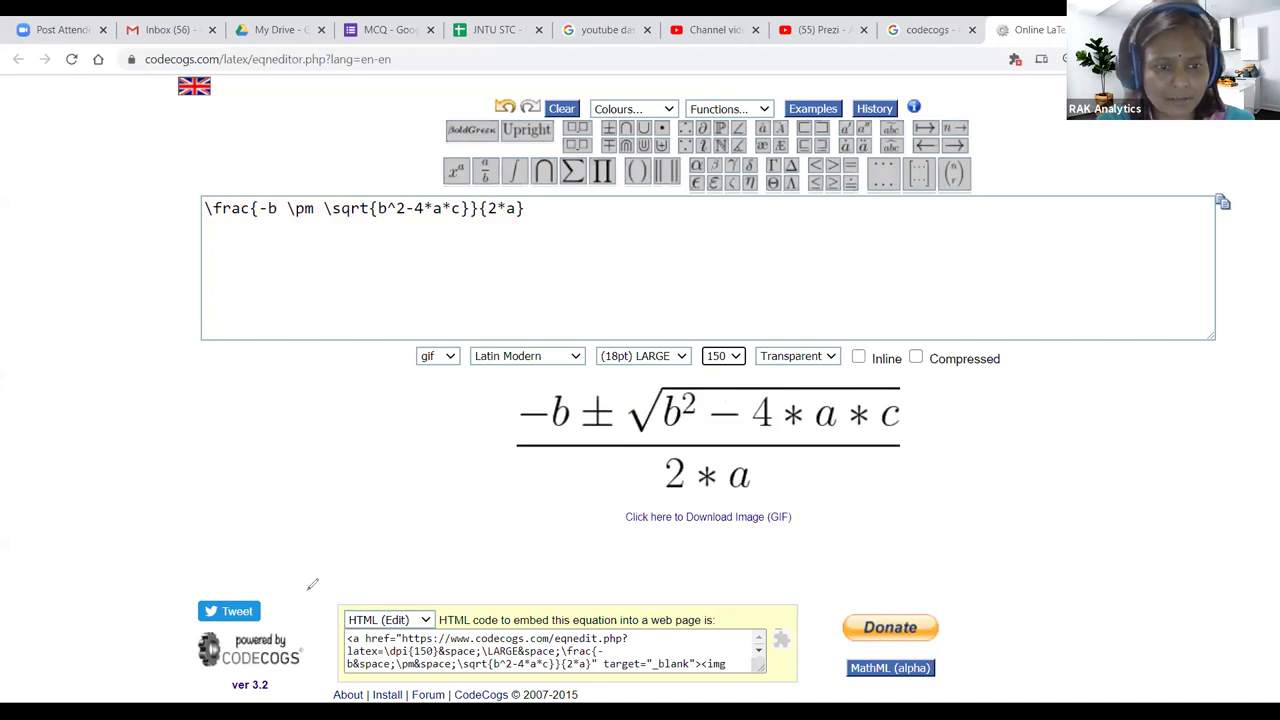
pyautogui.moveTo(320, 688); pyautogui.dragTo(572, 543)
pyautogui.moveTo(897, 543)
pyautogui.mouseDown()
pyautogui.moveTo(951, 678)
pyautogui.moveTo(566, 694)
pyautogui.moveTo(320, 676)
pyautogui.mouseUp()
pyautogui.moveTo(805, 545); pyautogui.dragTo(803, 684)
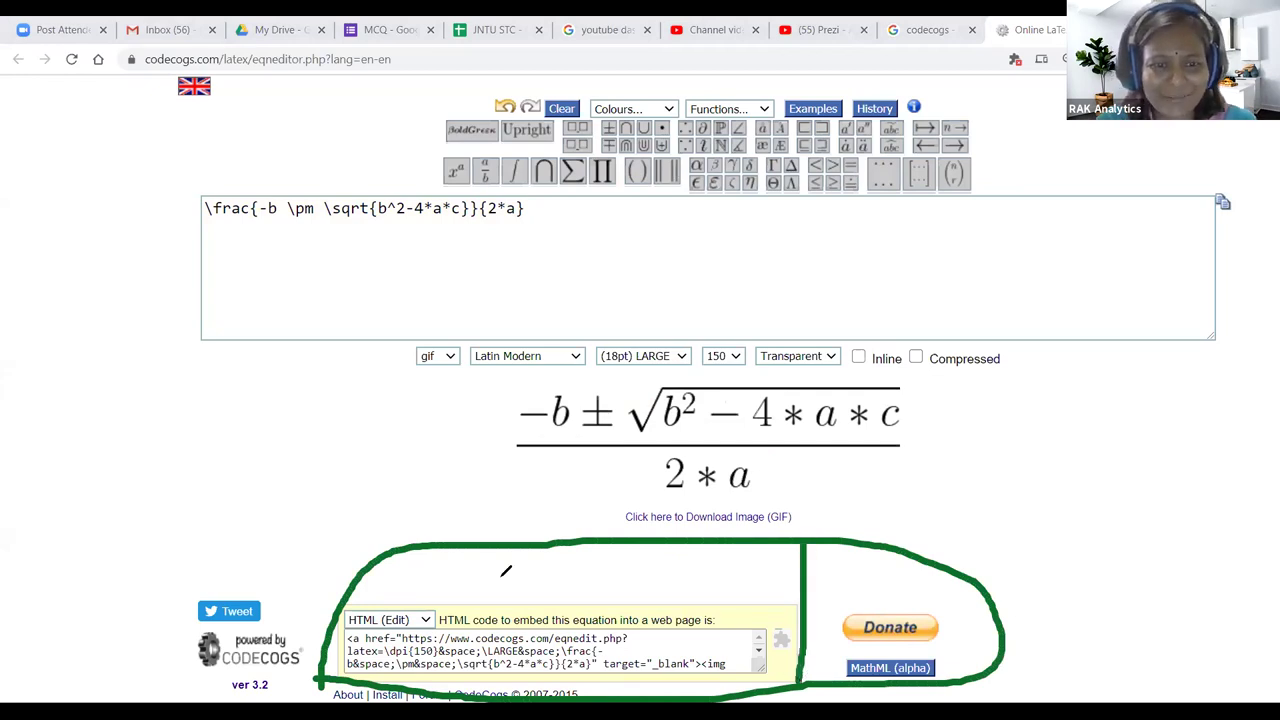
pyautogui.moveTo(500, 576); pyautogui.dragTo(606, 560)
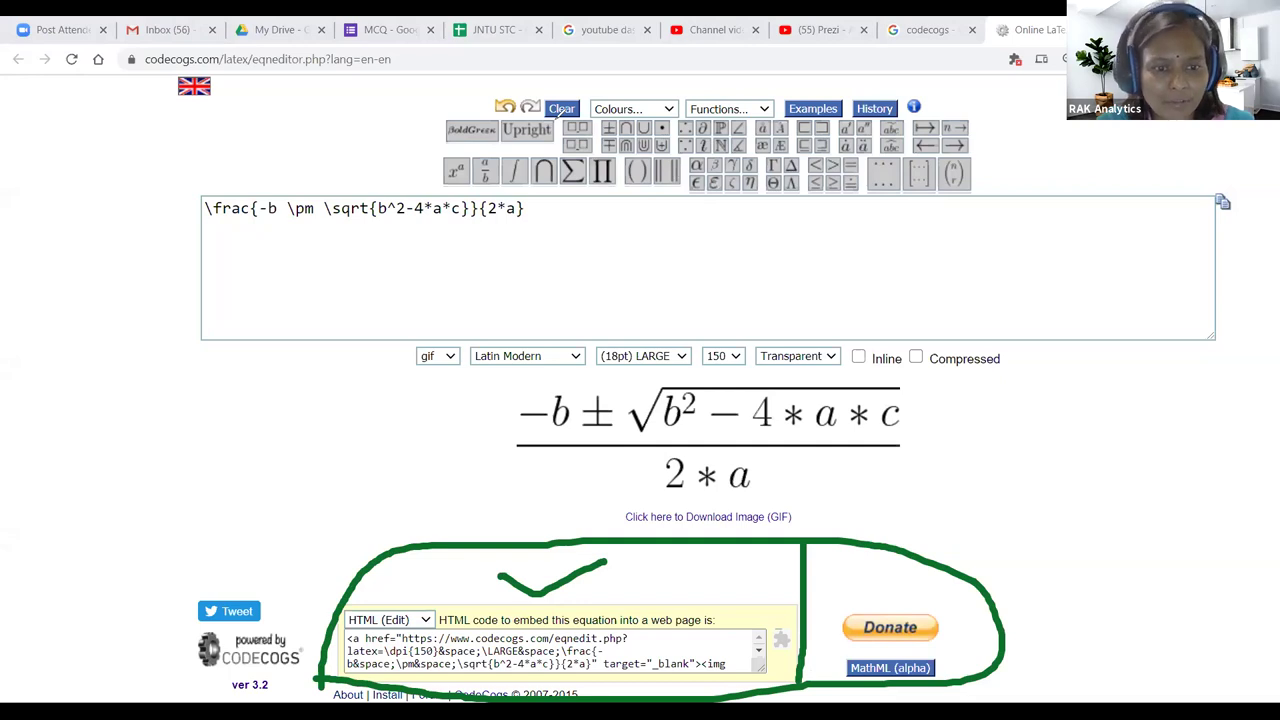
# Step: Switch the equation's embed code to the URL format and copy the whole link
pyautogui.click(426, 621)
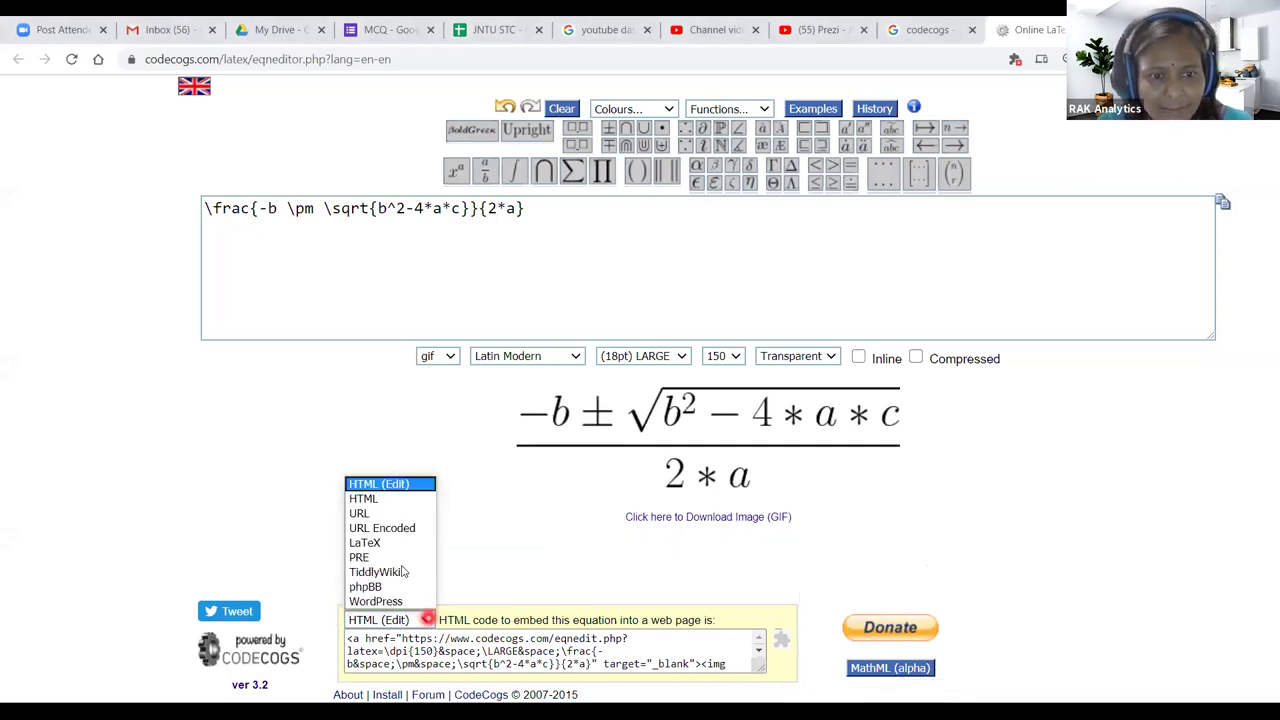
pyautogui.click(372, 514)
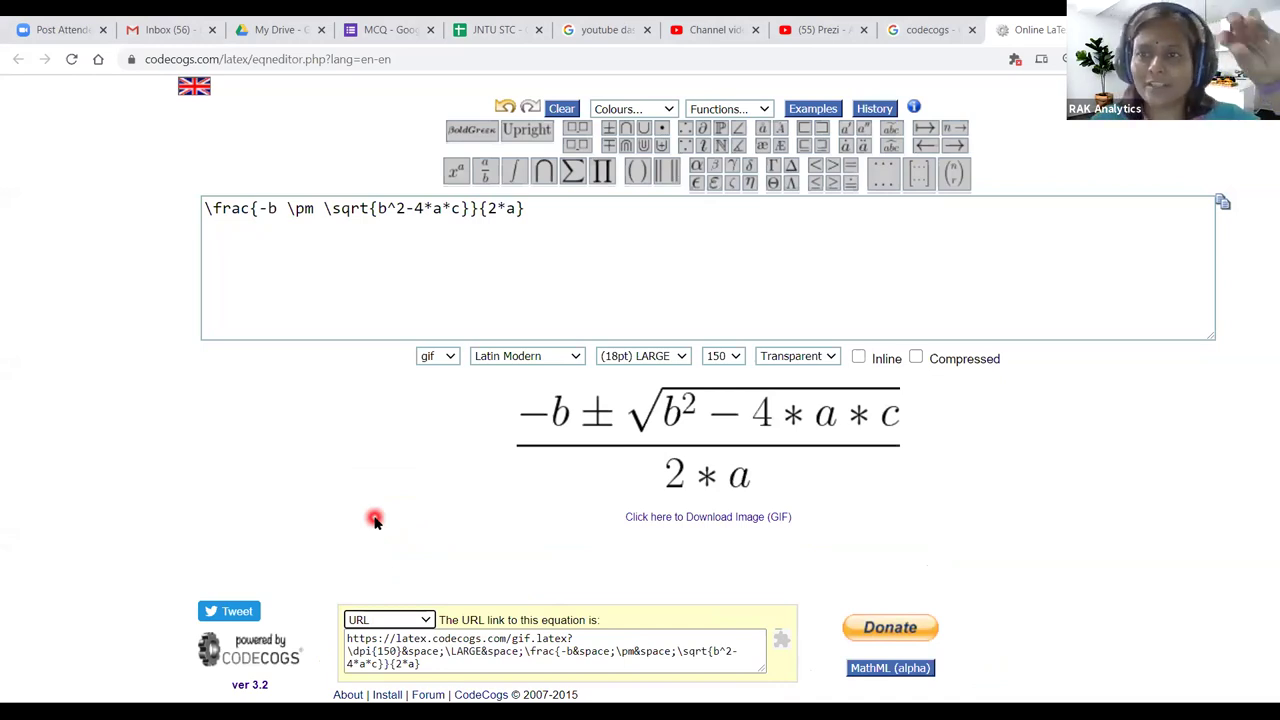
pyautogui.click(451, 655)
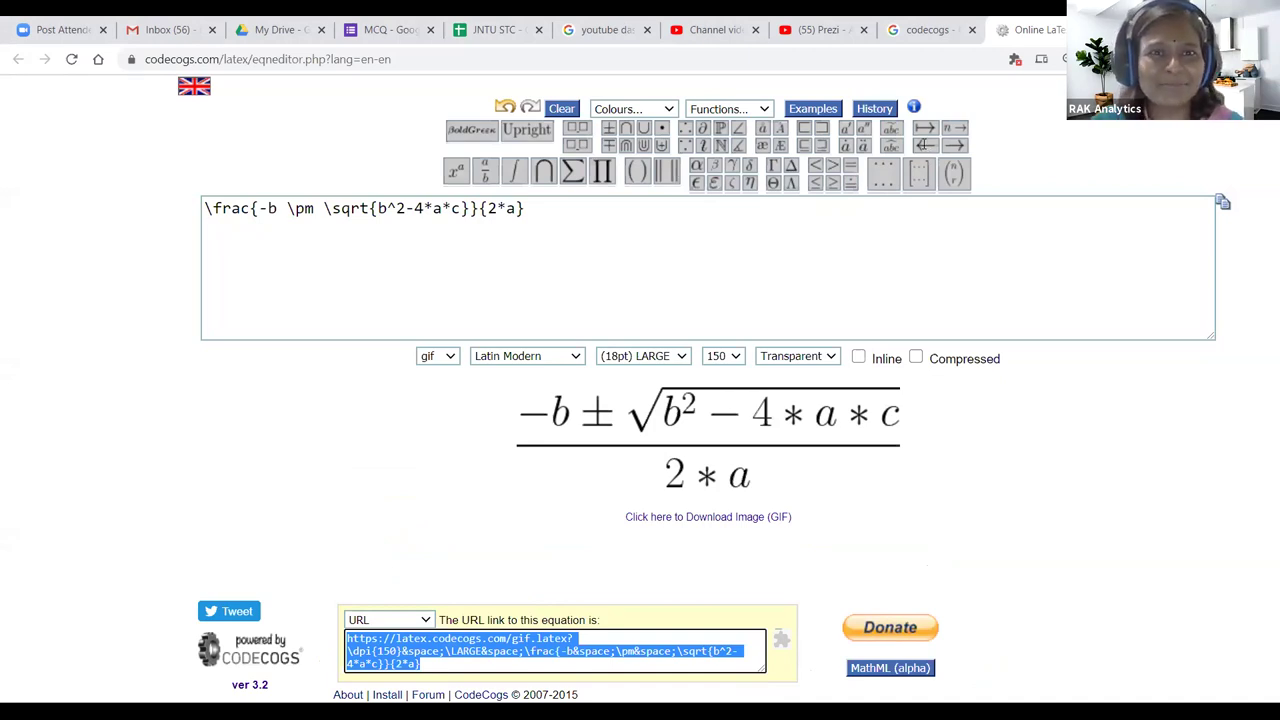
pyautogui.click(763, 212)
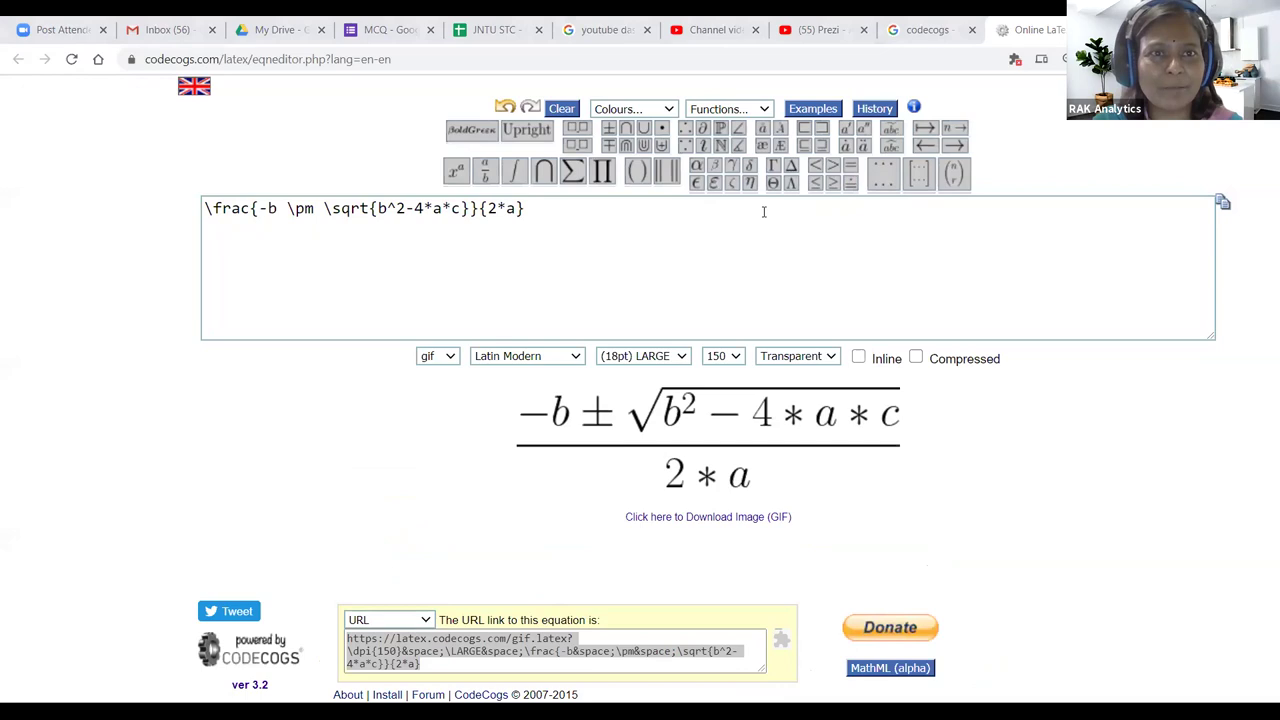
# Step: Switch to the MCQ form in Google Forms and insert the equation image into the blank question using the copied URL
pyautogui.click(400, 30)
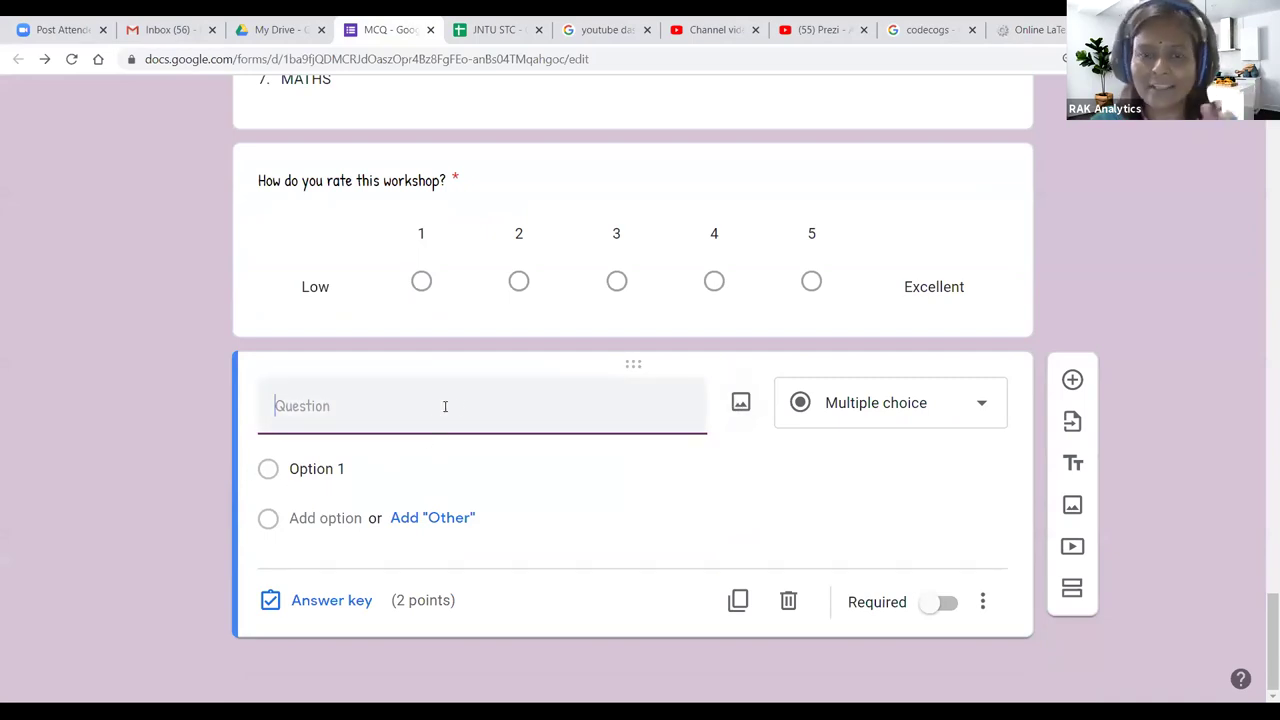
pyautogui.click(741, 402)
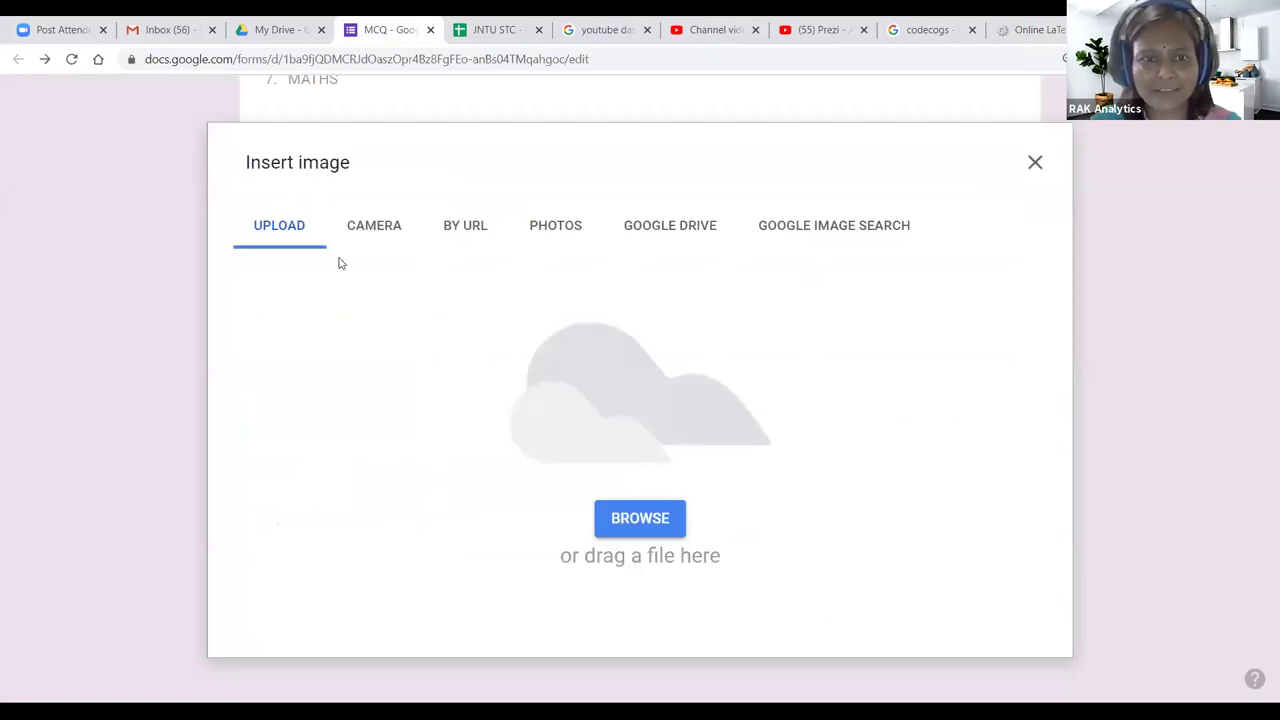
pyautogui.click(462, 230)
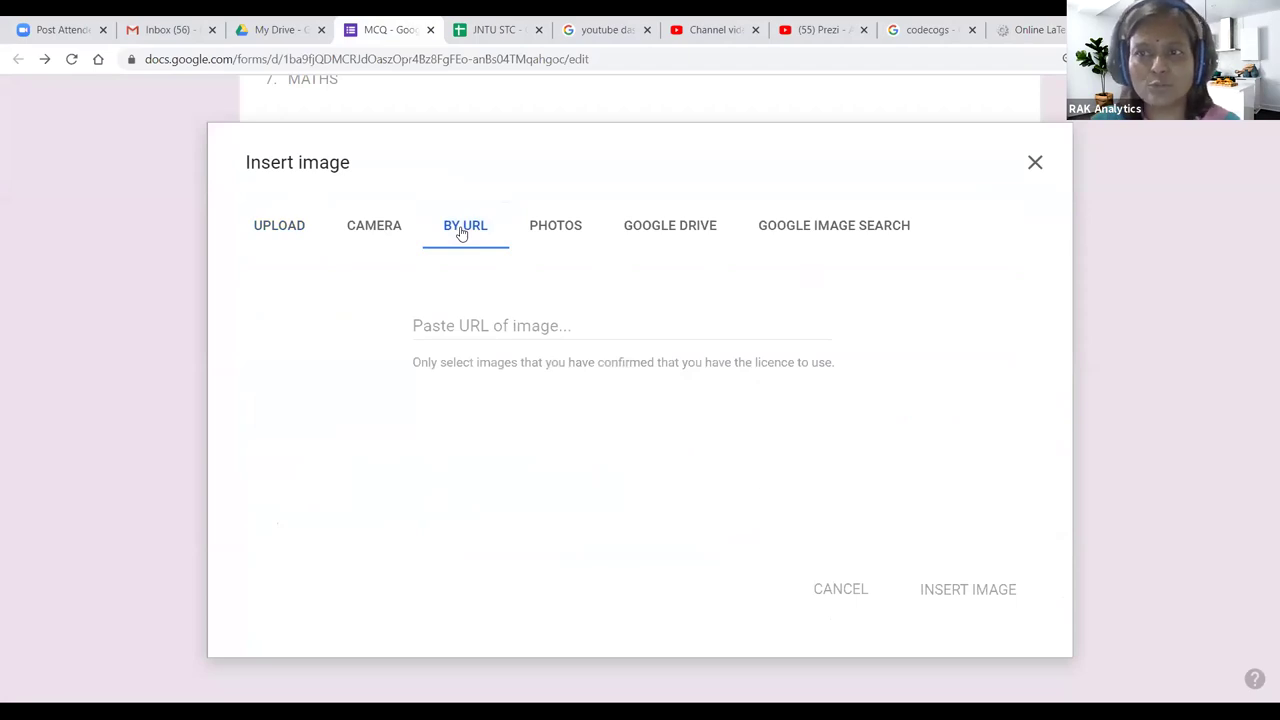
pyautogui.click(471, 323)
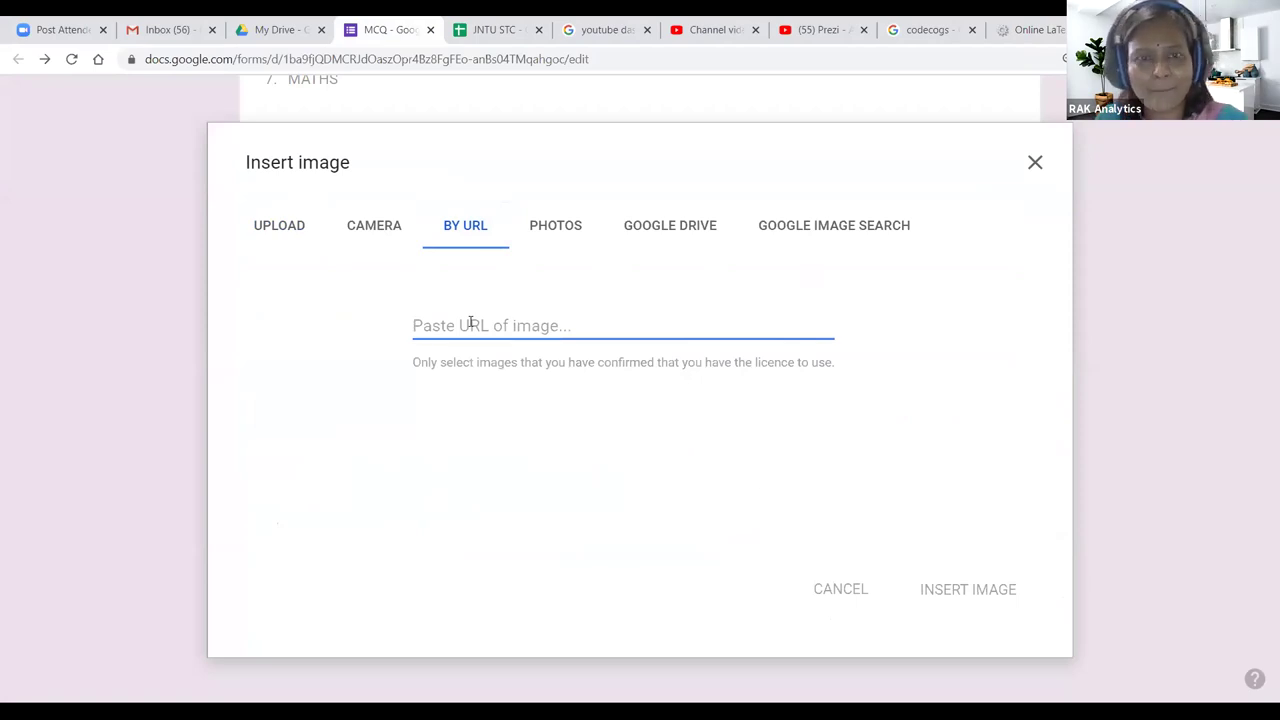
pyautogui.hotkey('ctrl', 'v')
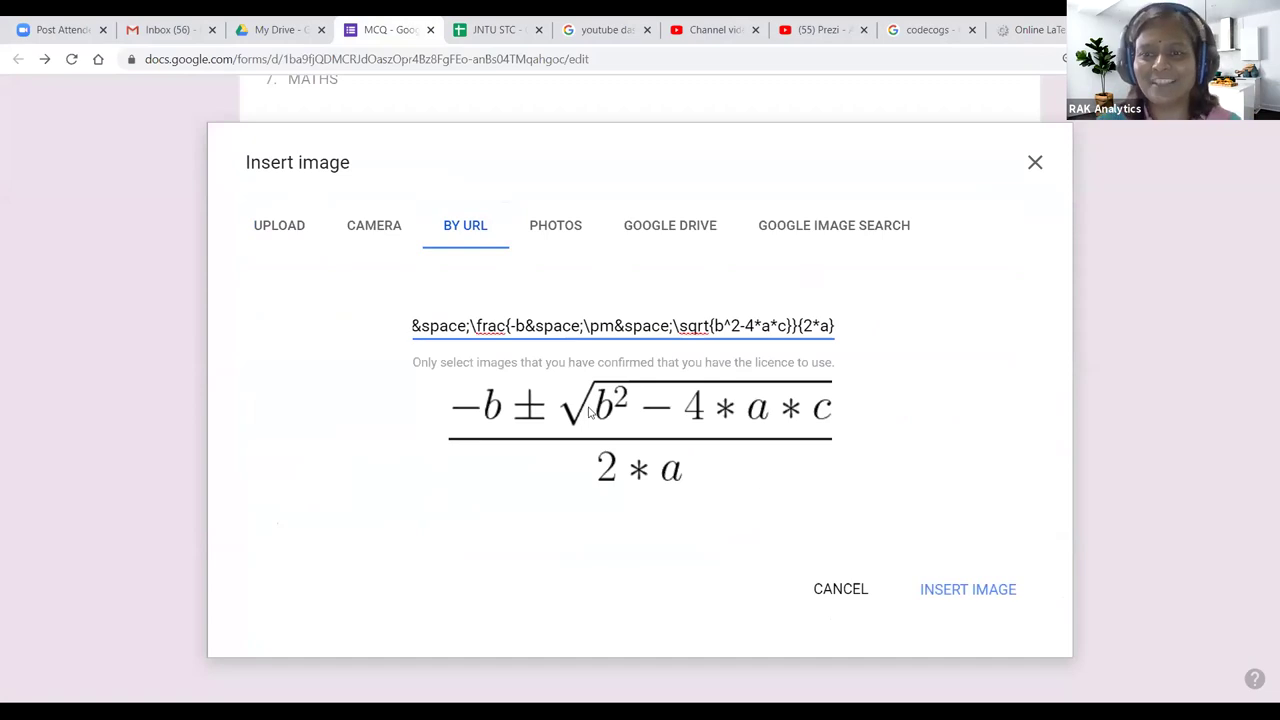
pyautogui.click(960, 594)
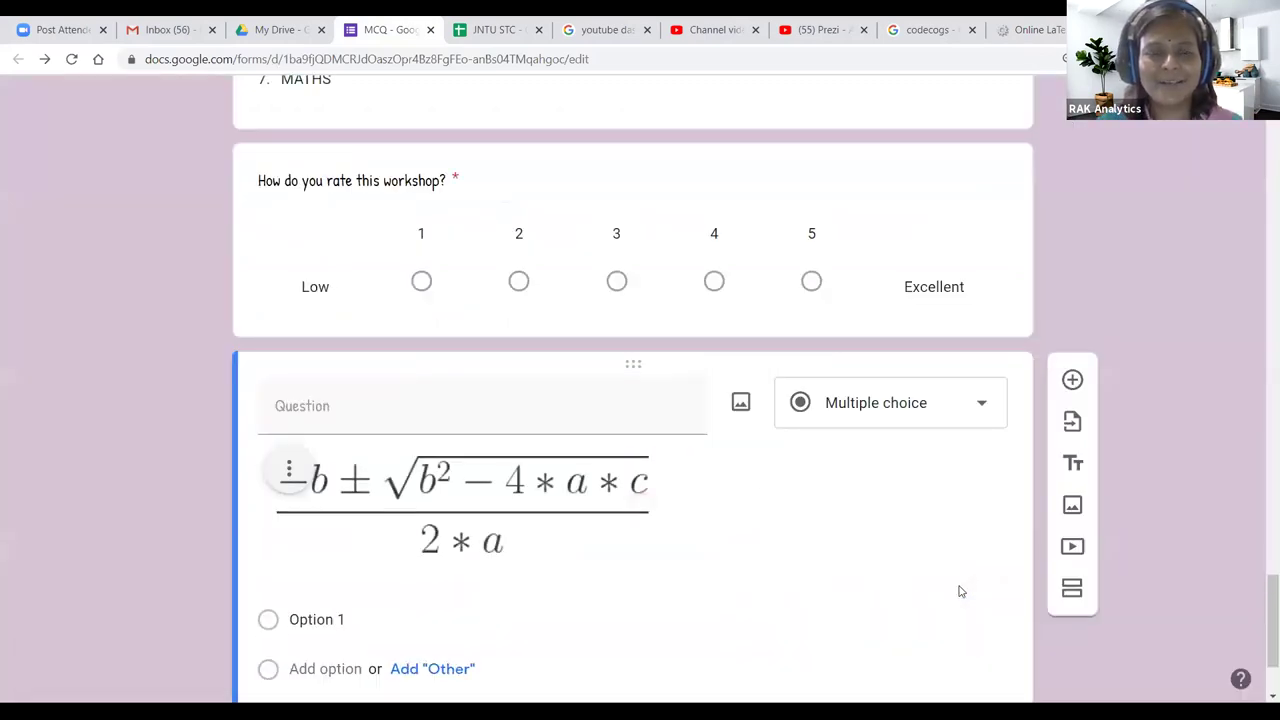
# Step: Enter "What is this equation?" as the question text and open its first answer option for editing
pyautogui.click(355, 421)
pyautogui.write('What is equ')
pyautogui.press('BackSpace')
pyautogui.press('BackSpace')
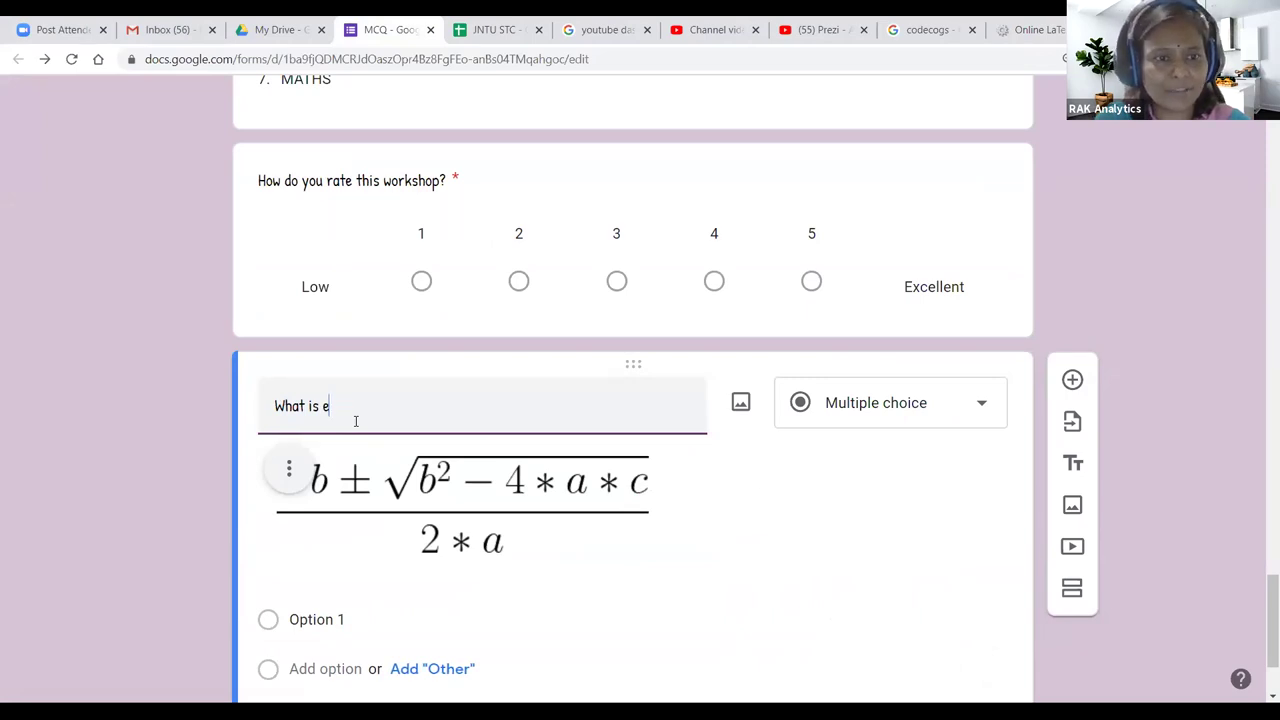
pyautogui.write('quation?')
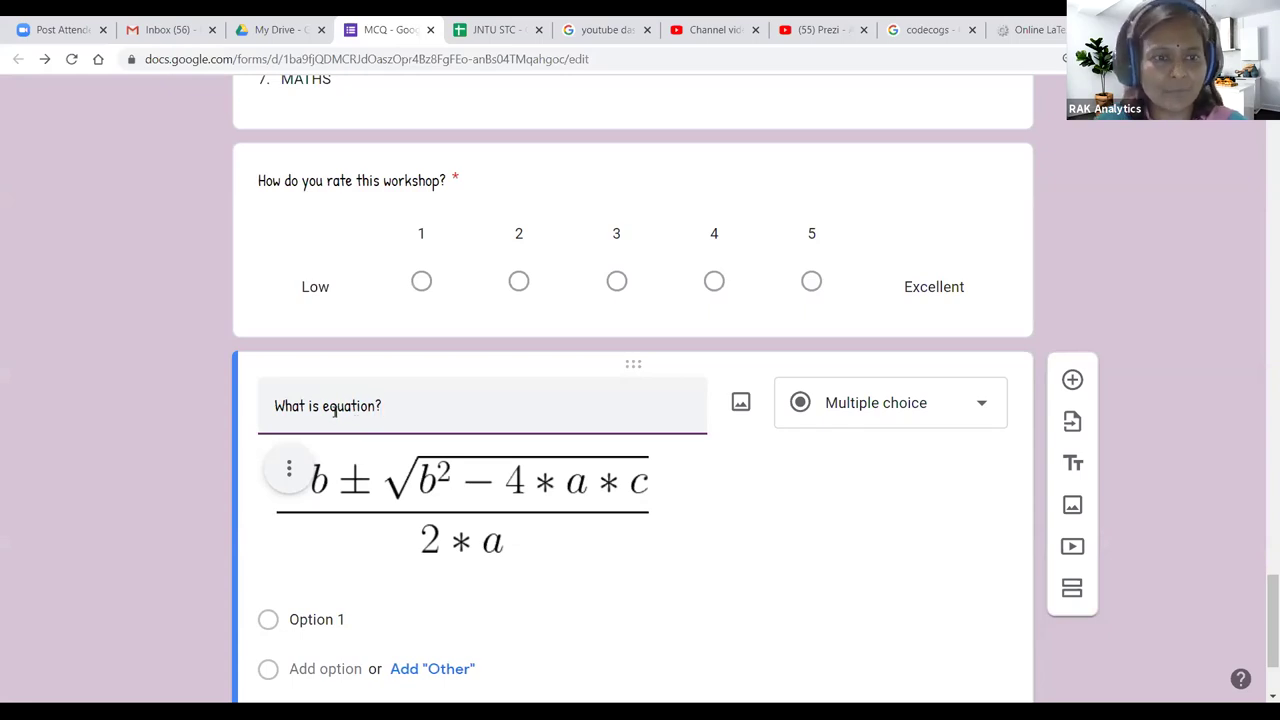
pyautogui.click(322, 407)
pyautogui.write('this')
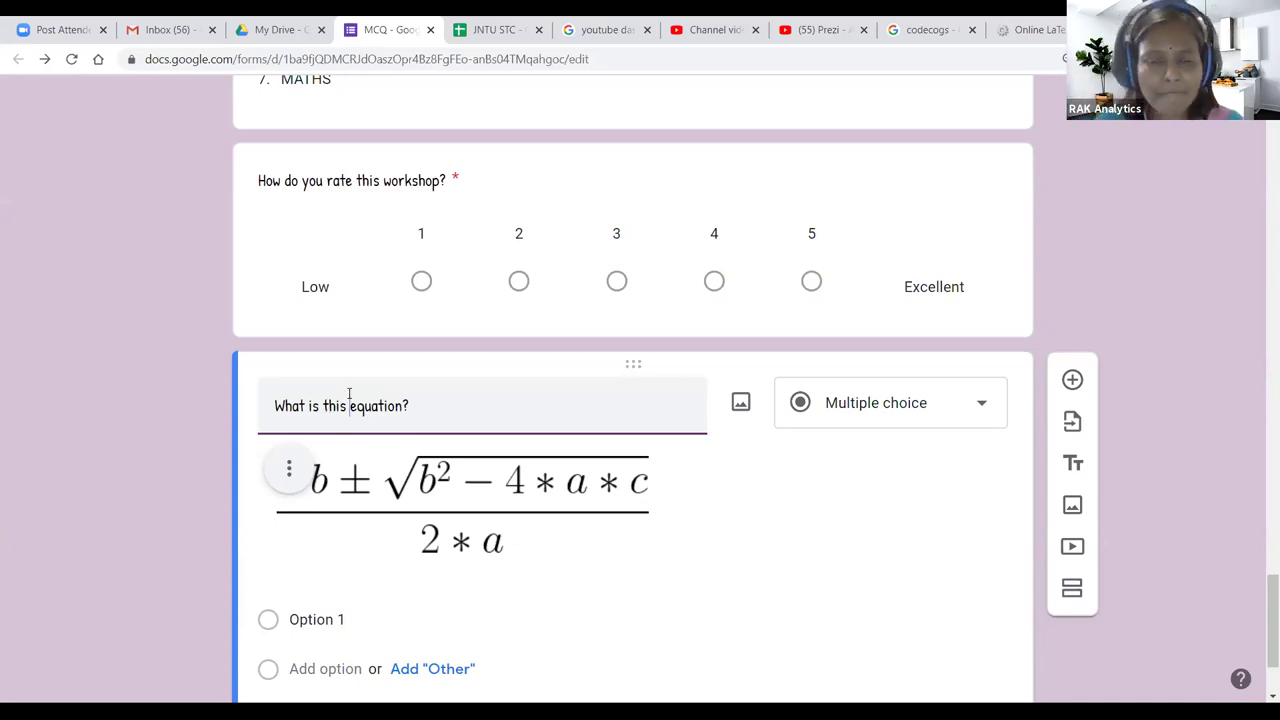
pyautogui.scroll(-2, 373, 520)
pyautogui.click(301, 468)
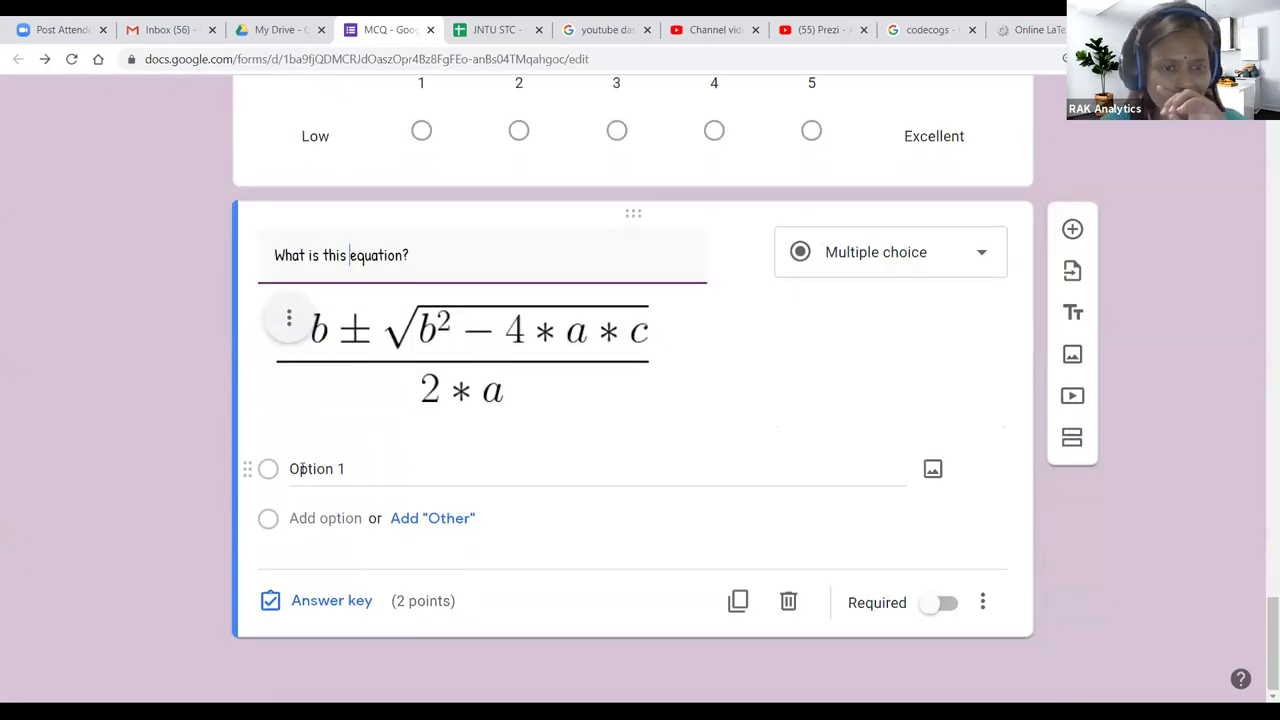
pyautogui.click(301, 468)
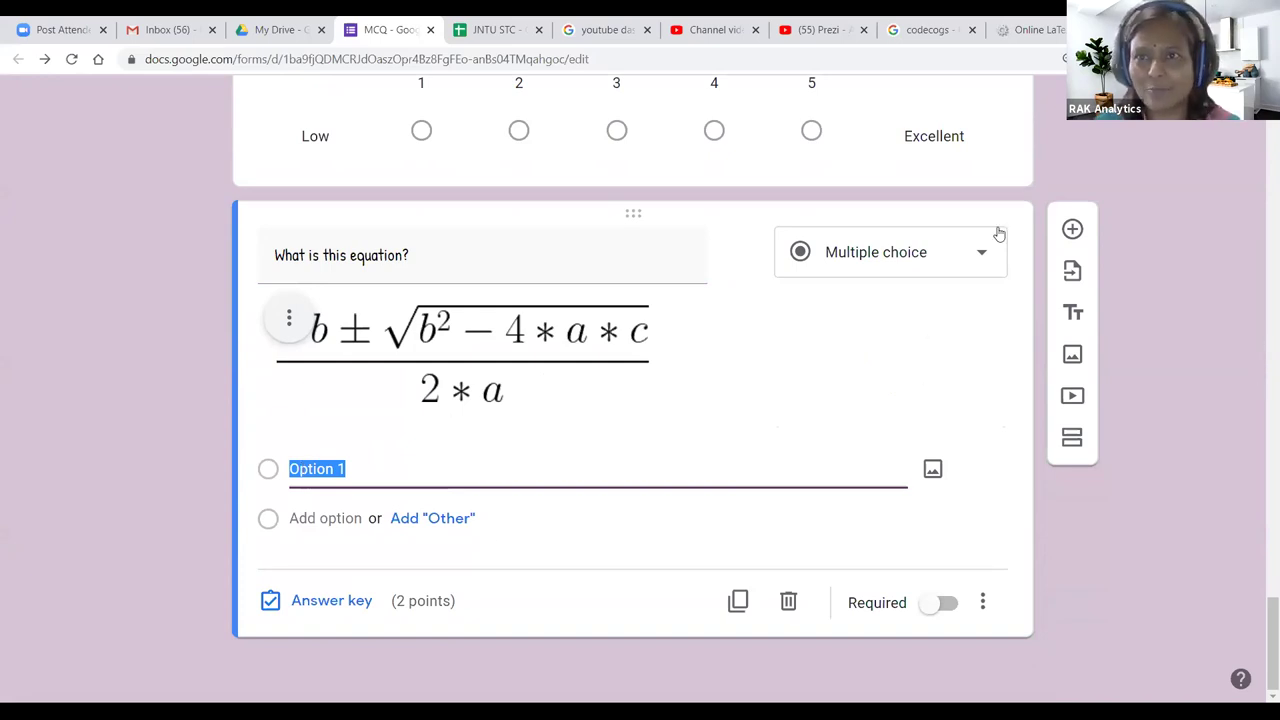
# Step: Switch back to the CodeCogs equation editor, delete the quadratic formula and reload the page for a blank equation
pyautogui.click(1015, 28)
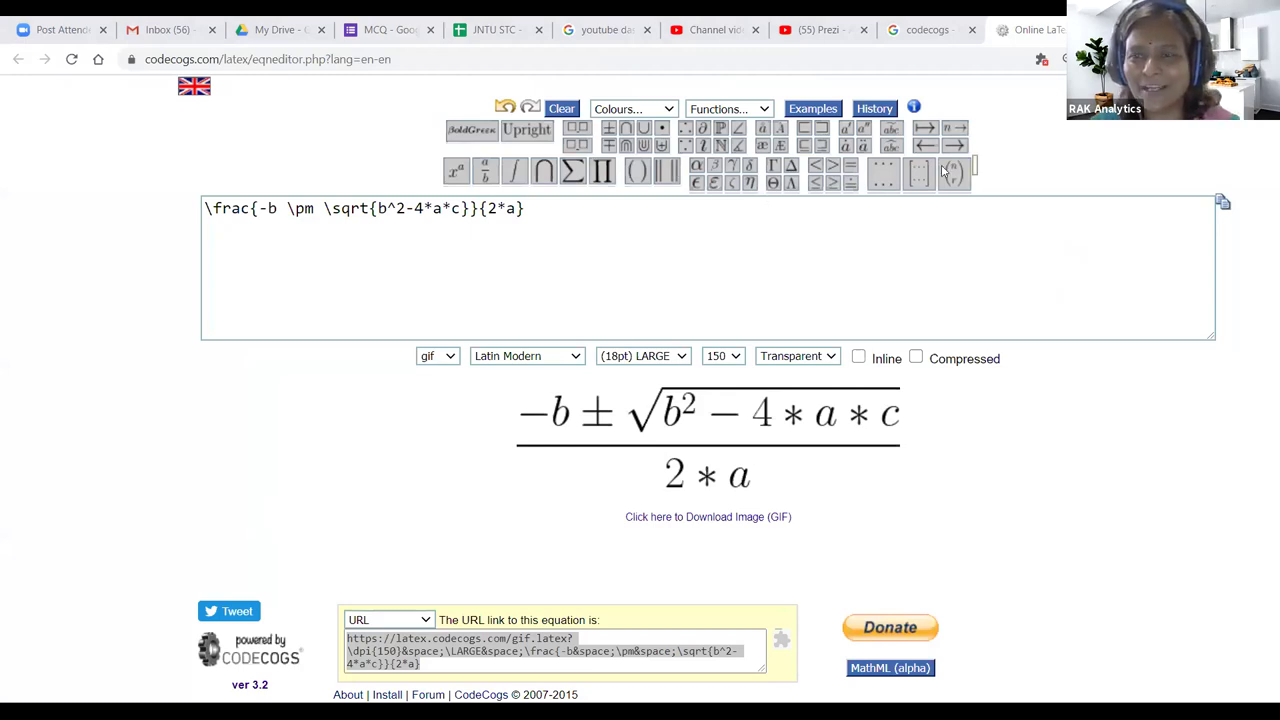
pyautogui.moveTo(927, 139)
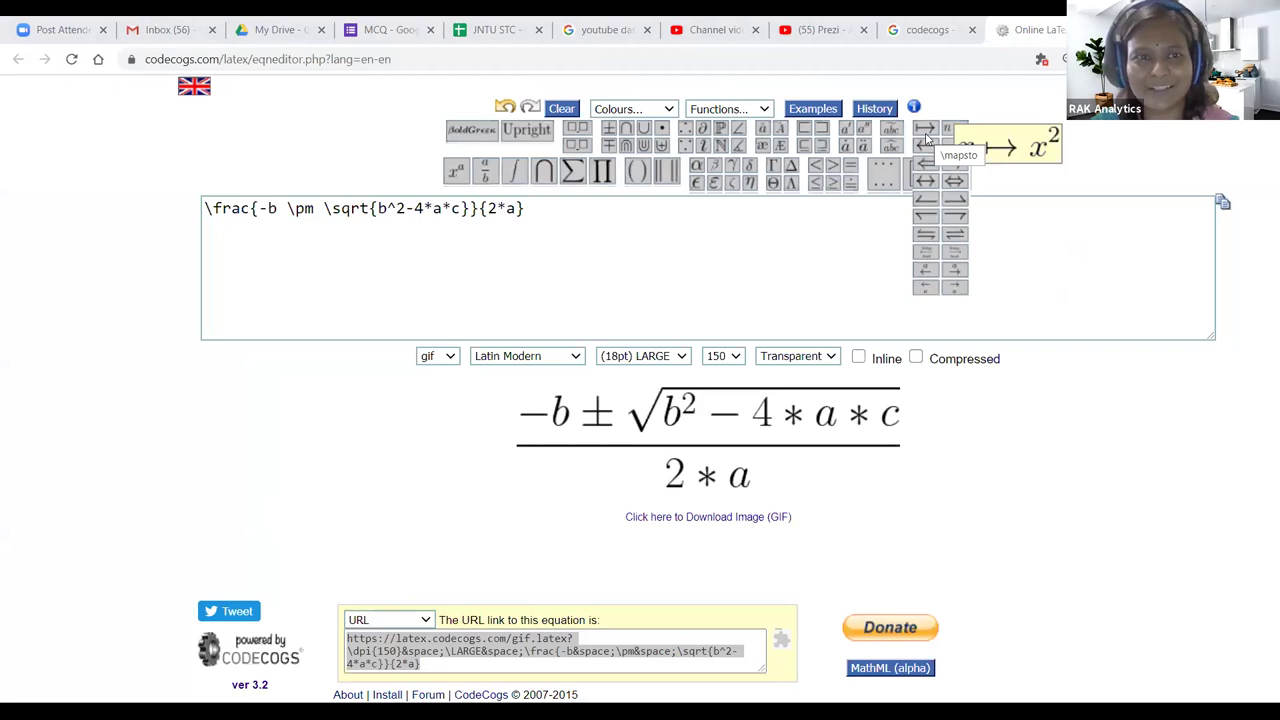
pyautogui.moveTo(524, 210); pyautogui.dragTo(157, 246)
pyautogui.press('BackSpace')
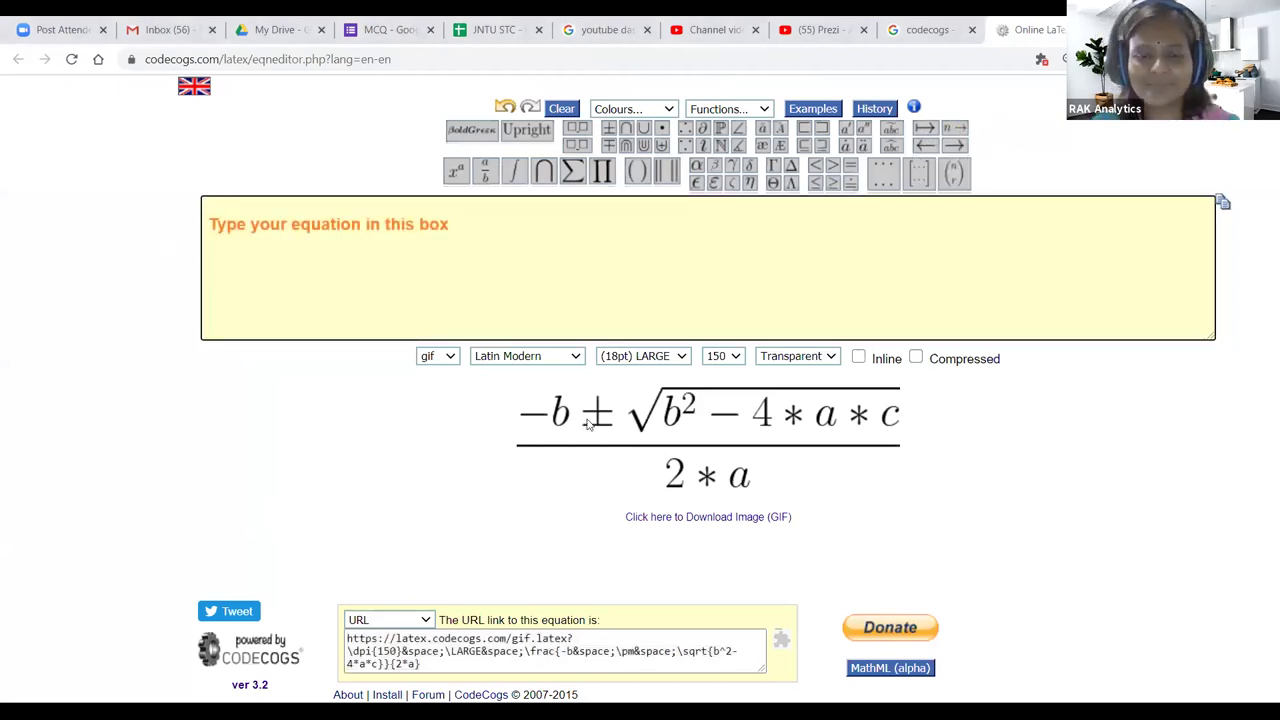
pyautogui.click(1088, 516)
pyautogui.click(357, 222)
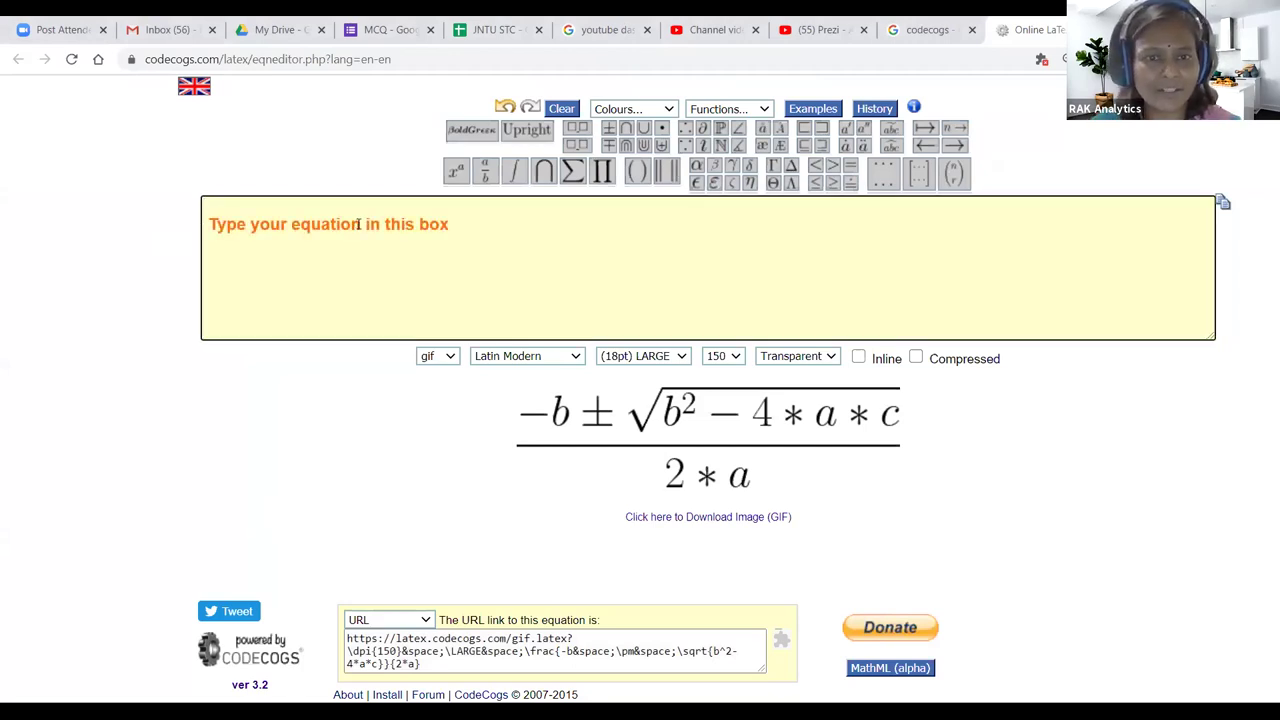
pyautogui.hotkey('ctrl', 'l')
pyautogui.press('Return')
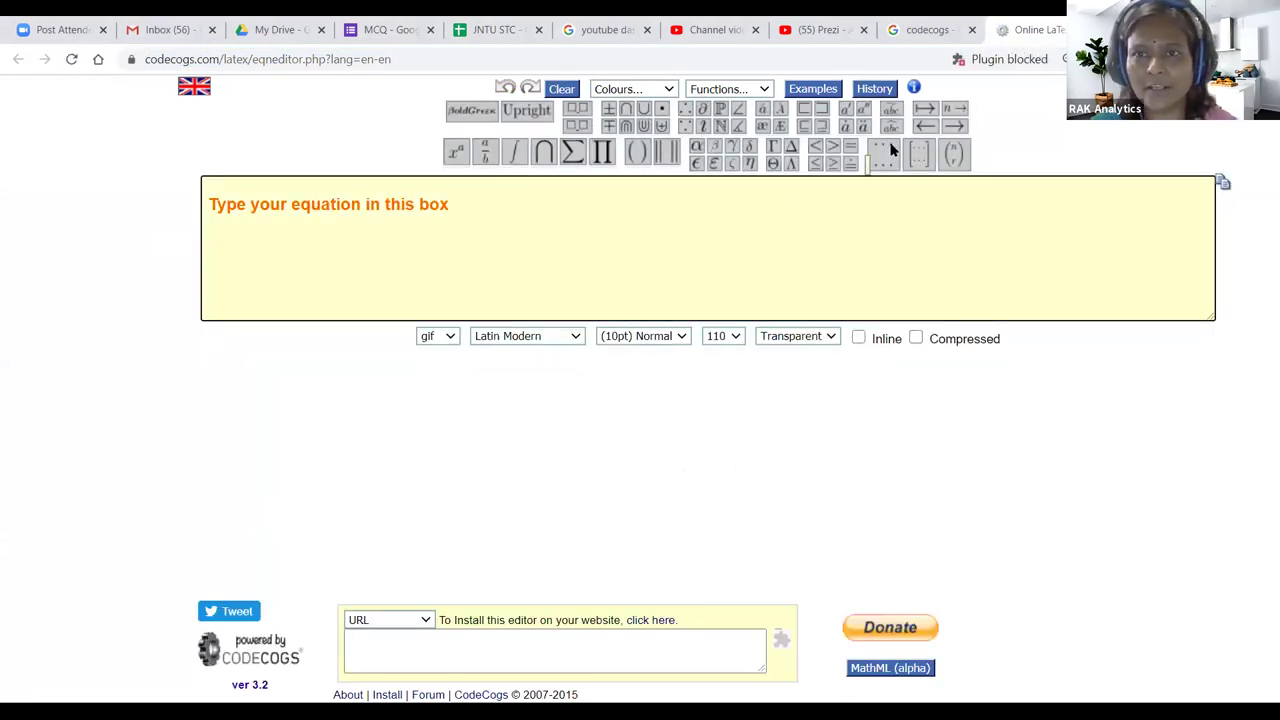
# Step: Insert an extensible left arrow into the equation with Catalyst below it and Zn above it
pyautogui.moveTo(925, 115)
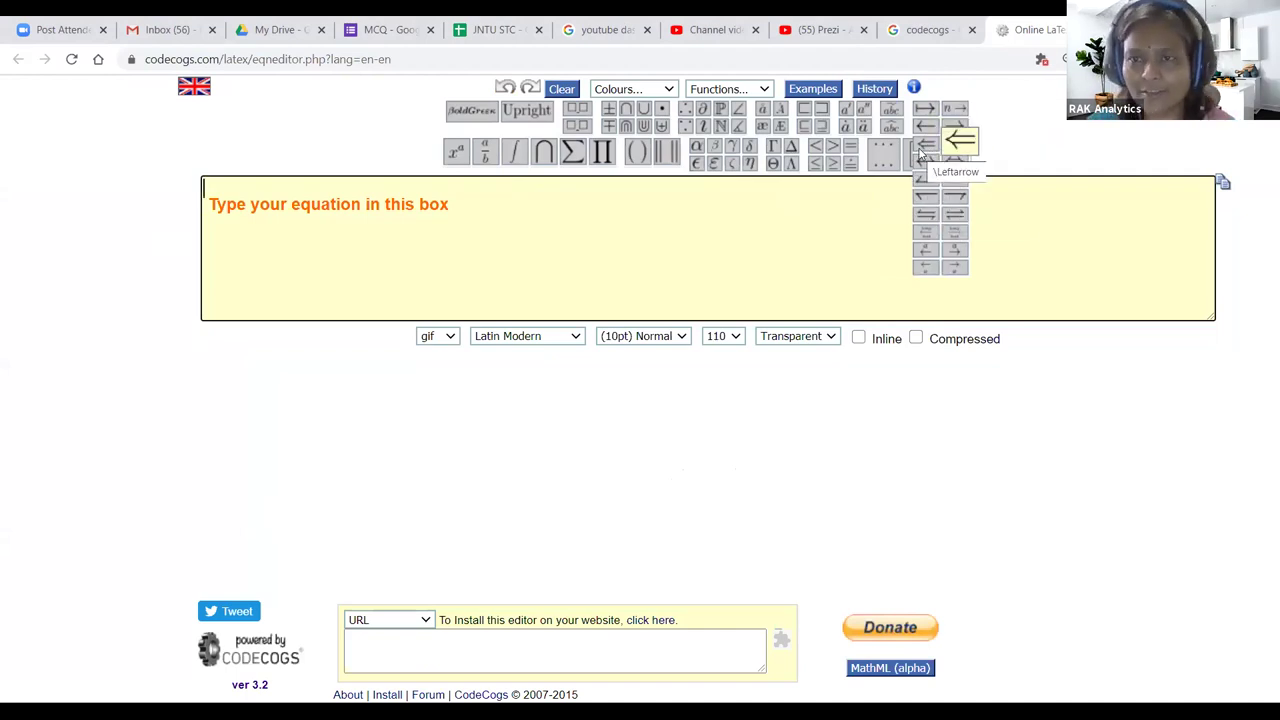
pyautogui.click(926, 179)
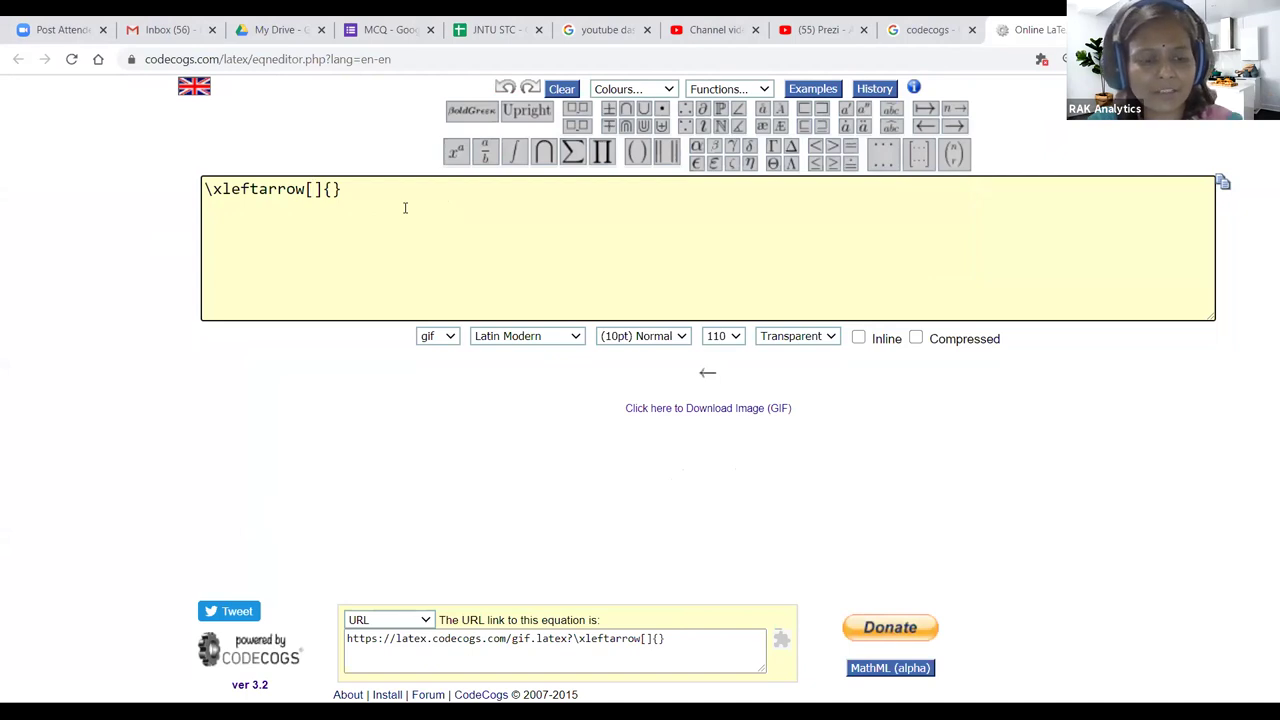
pyautogui.write('Cataly')
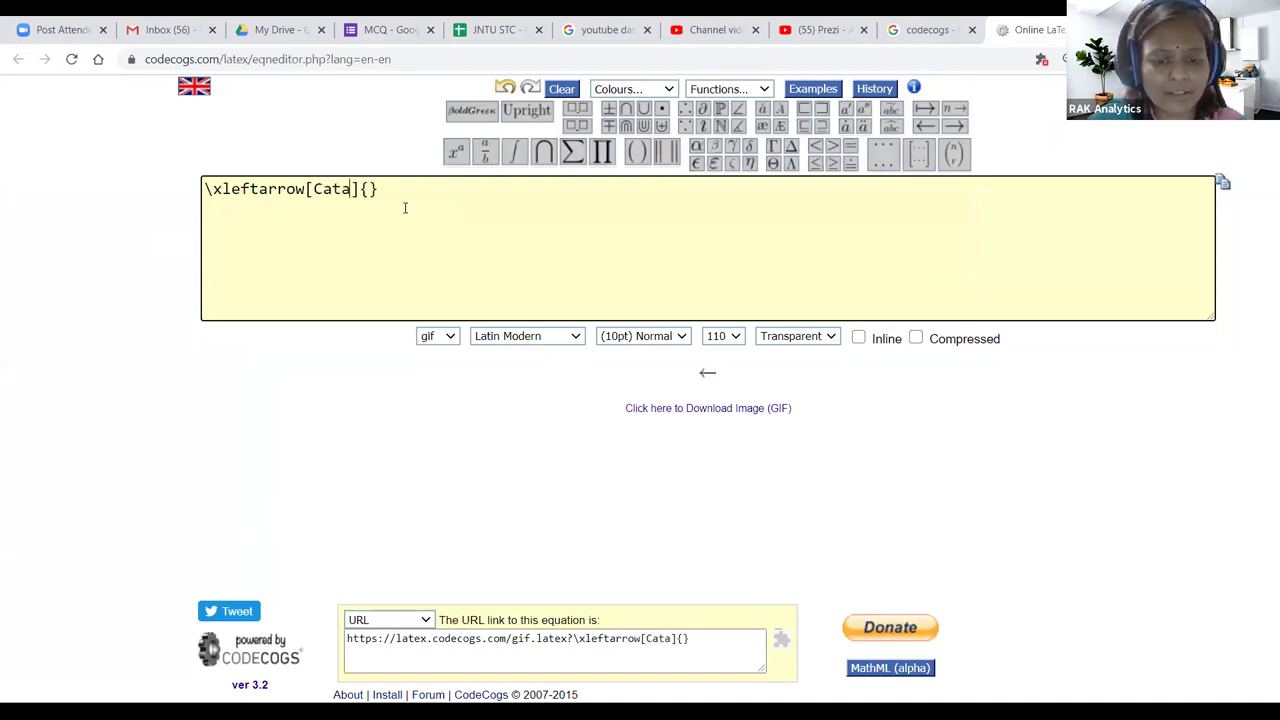
pyautogui.write('st')
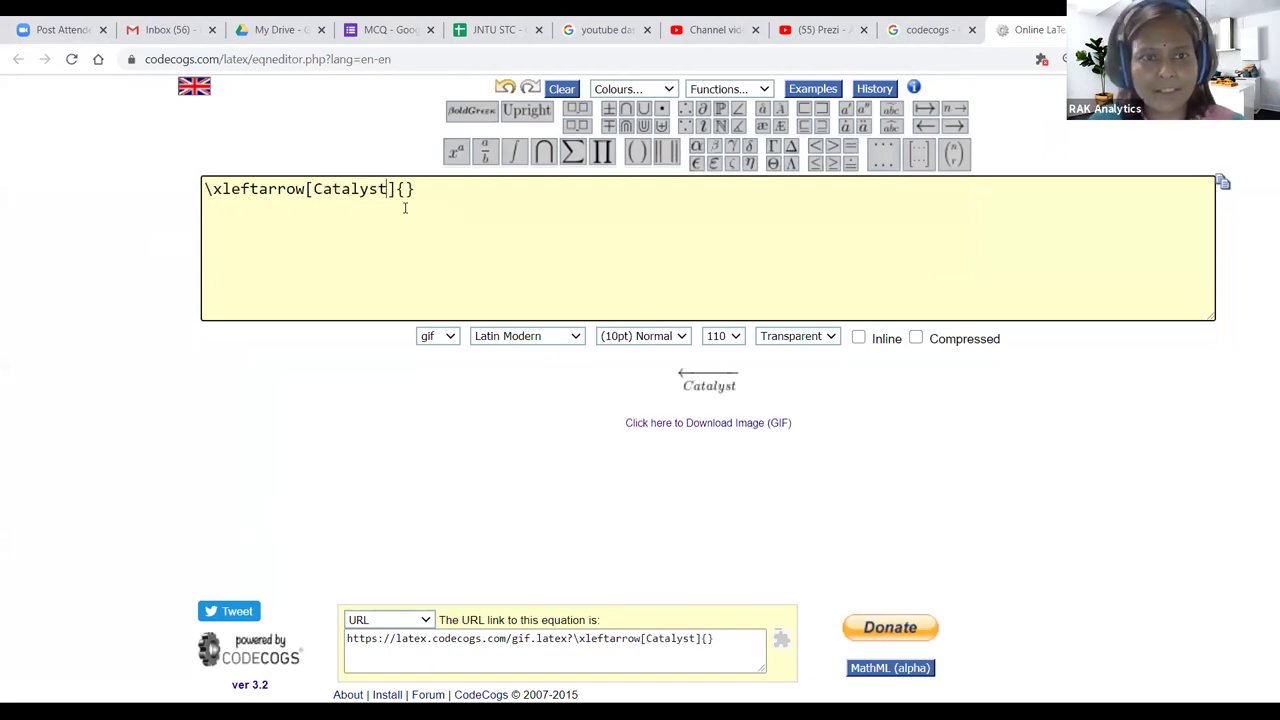
pyautogui.click(408, 190)
pyautogui.write('Zn')
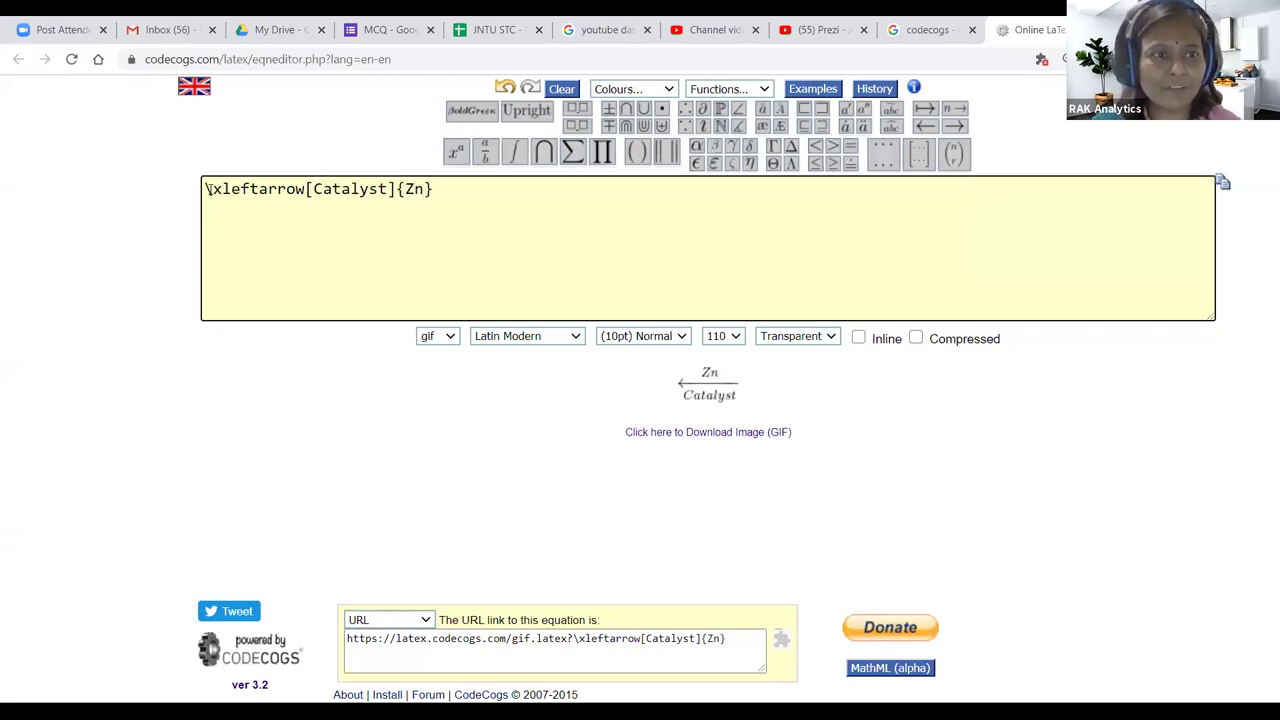
# Step: Try to add Co with a subscript 2 in front of the arrow in the equation code
pyautogui.click(206, 189)
pyautogui.write('Co')
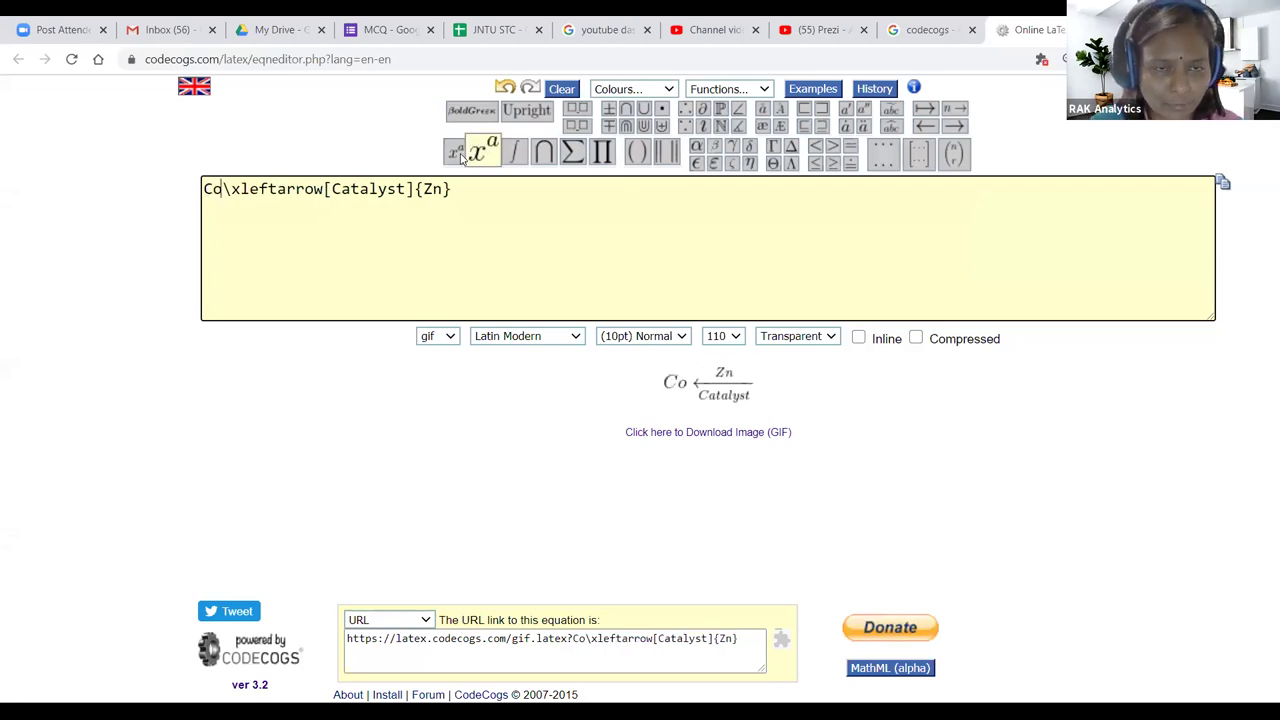
pyautogui.moveTo(456, 152)
pyautogui.click(462, 186)
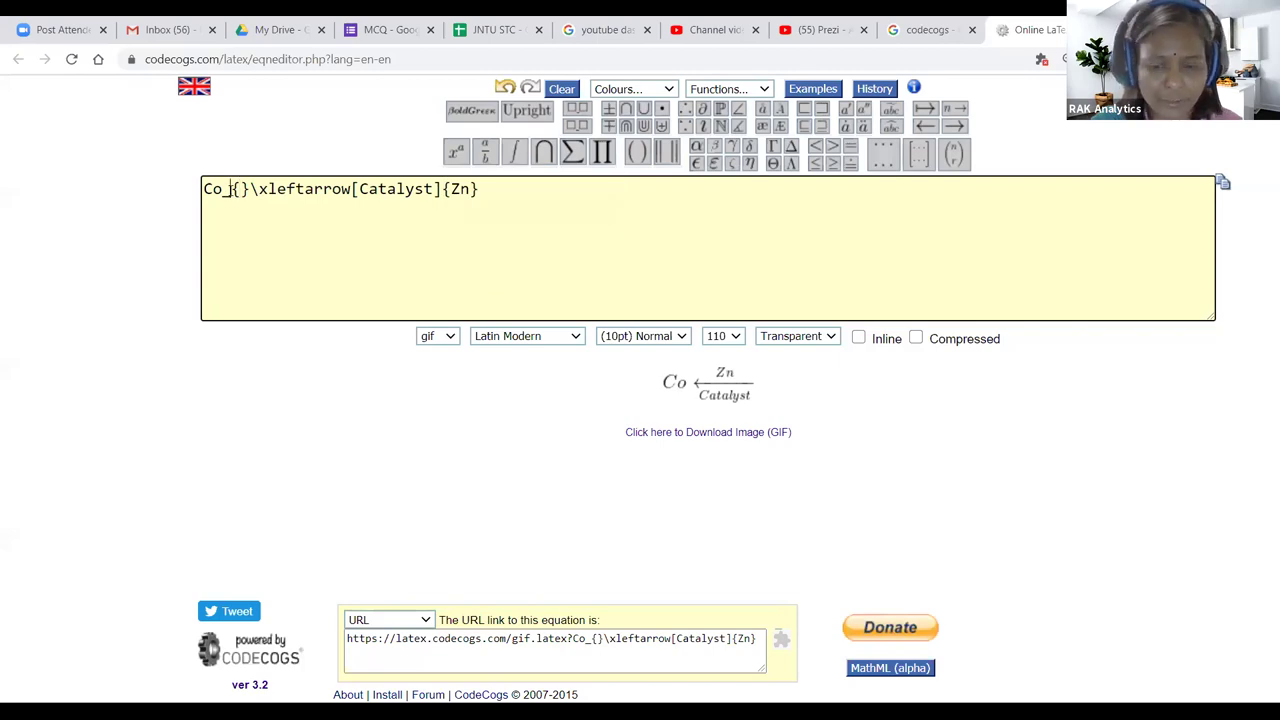
pyautogui.press('BackSpace')
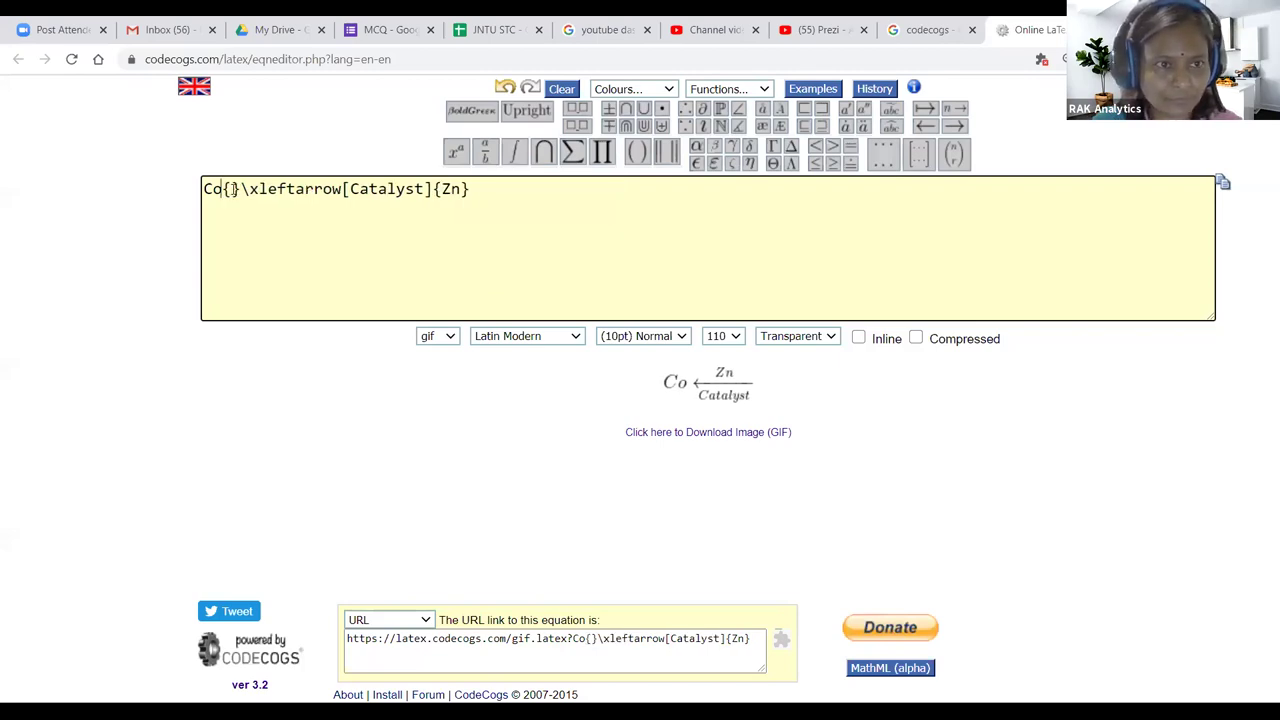
pyautogui.write('2')
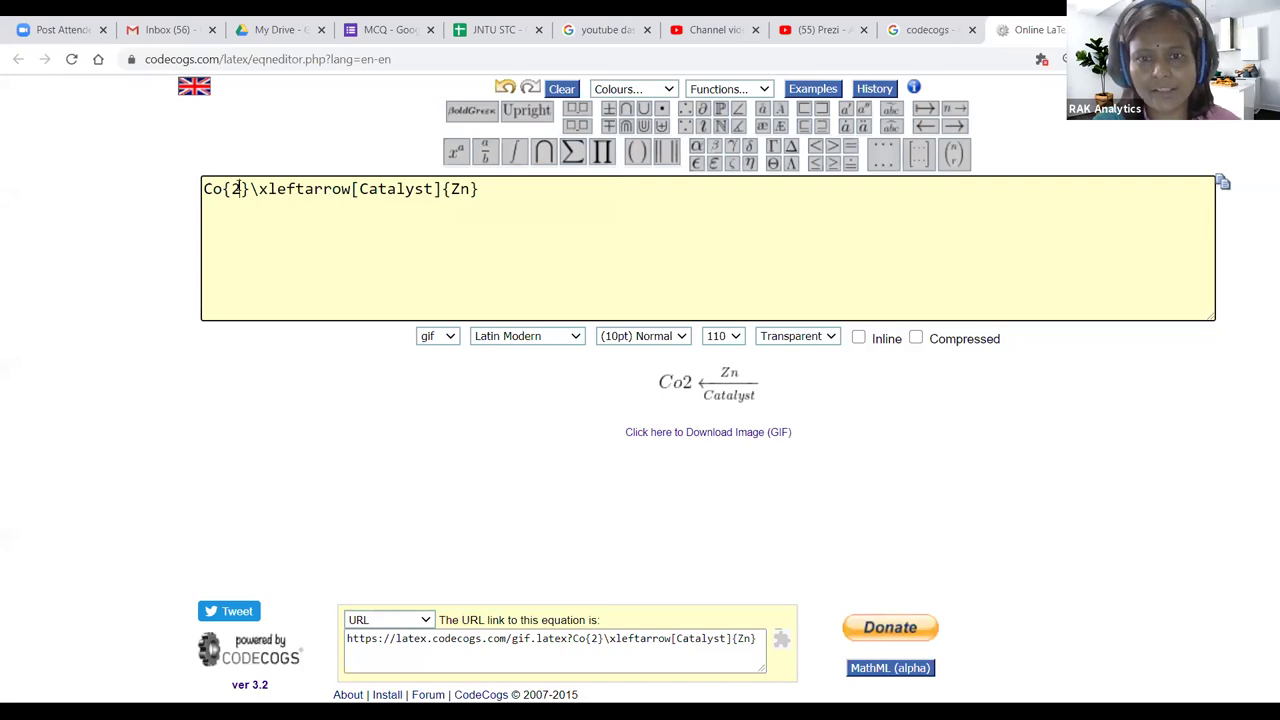
# Step: Try to add a superscript with a nested subscript CO after the leading 2, followed by another 2
pyautogui.click(455, 151)
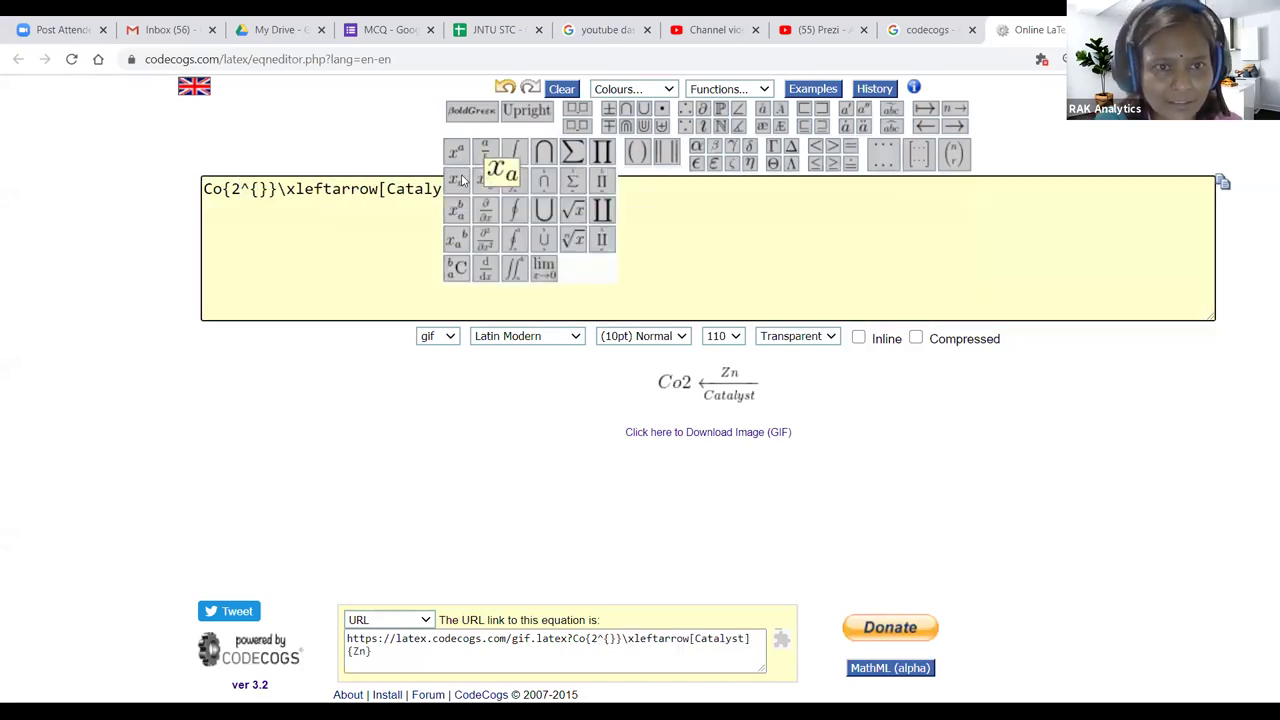
pyautogui.click(458, 180)
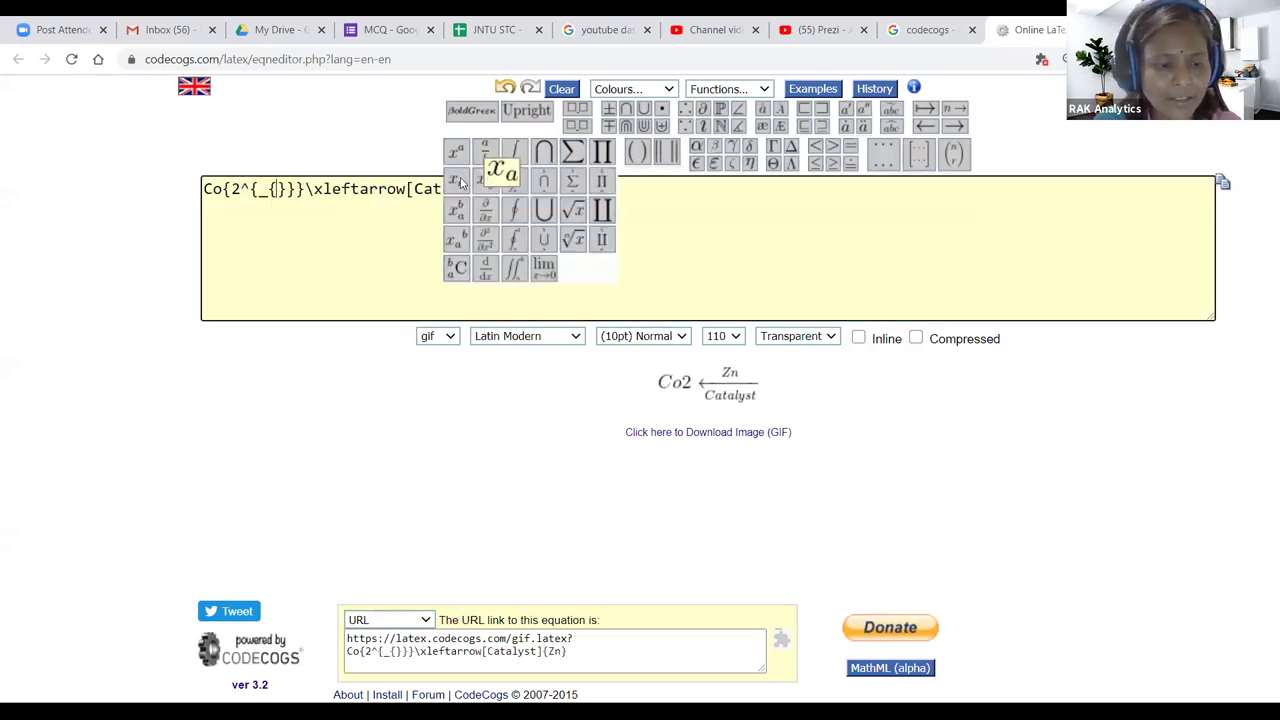
pyautogui.write('Co')
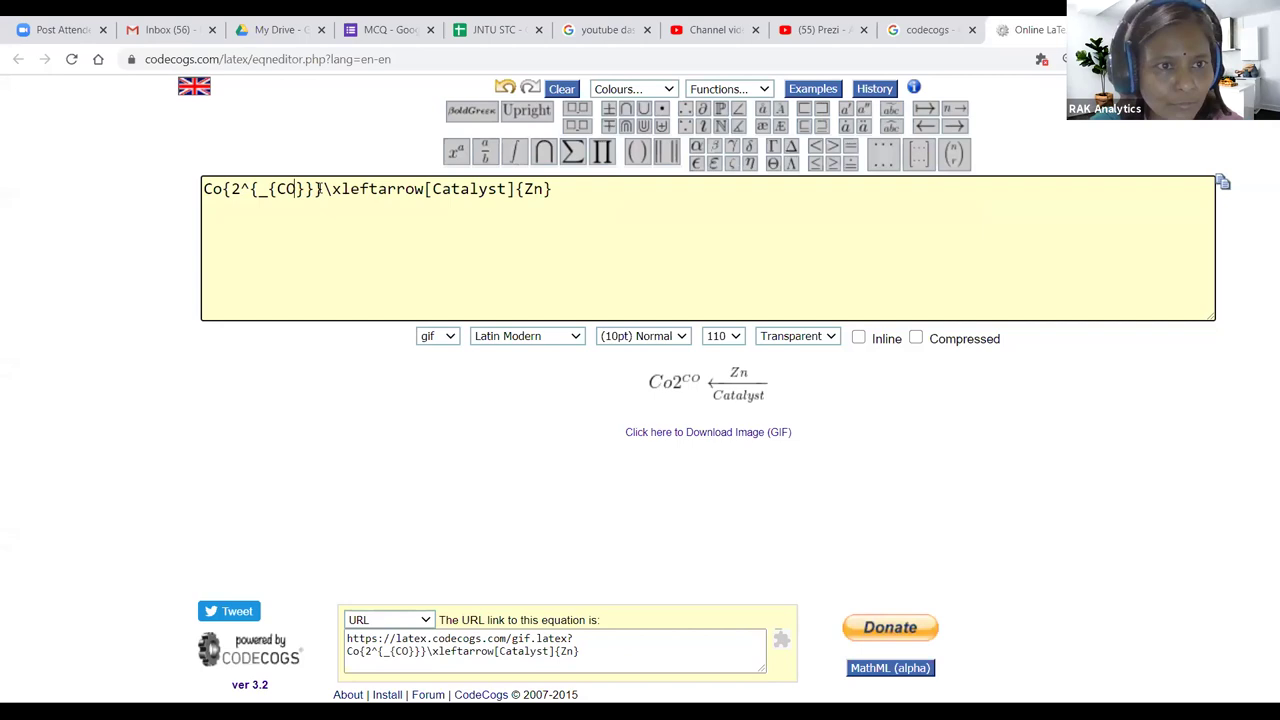
pyautogui.write('2')
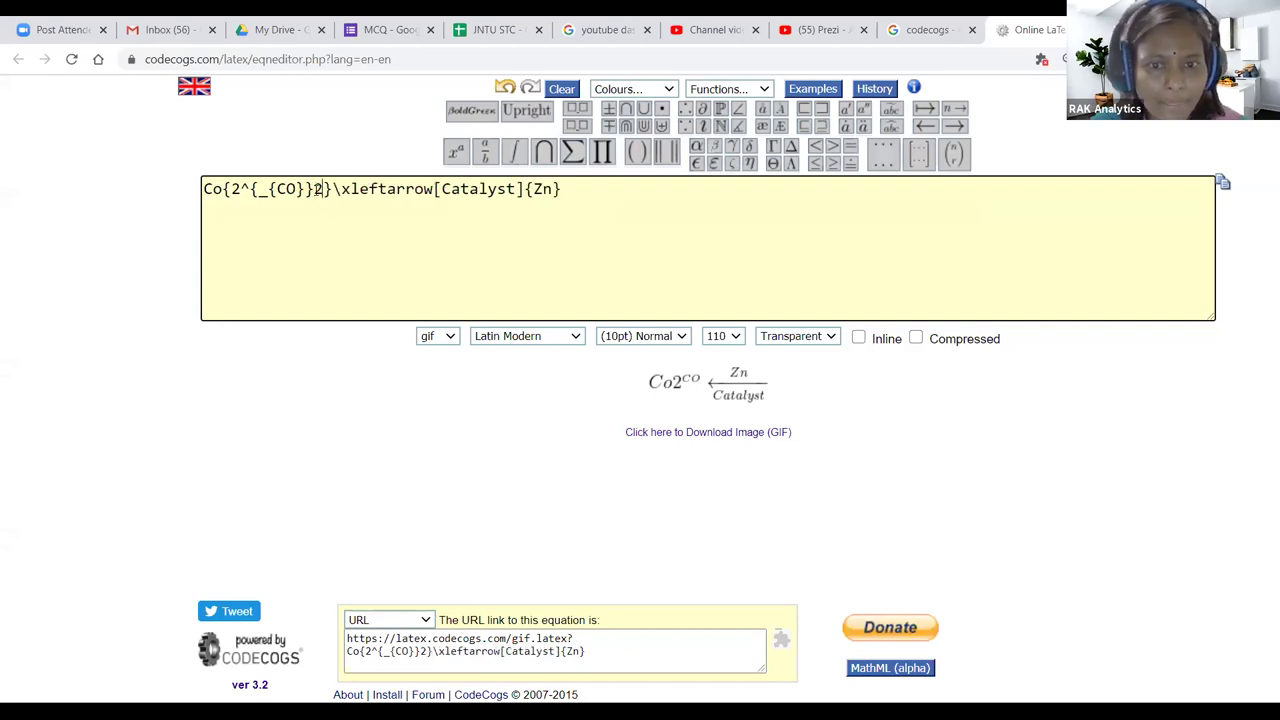
# Step: Remove the leading Co, the first 2 and the superscript and subscript marks in front of CO from the equation code
pyautogui.click(250, 189)
pyautogui.press('BackSpace')
pyautogui.press('BackSpace')
pyautogui.press('BackSpace')
pyautogui.press('BackSpace')
pyautogui.press('BackSpace')
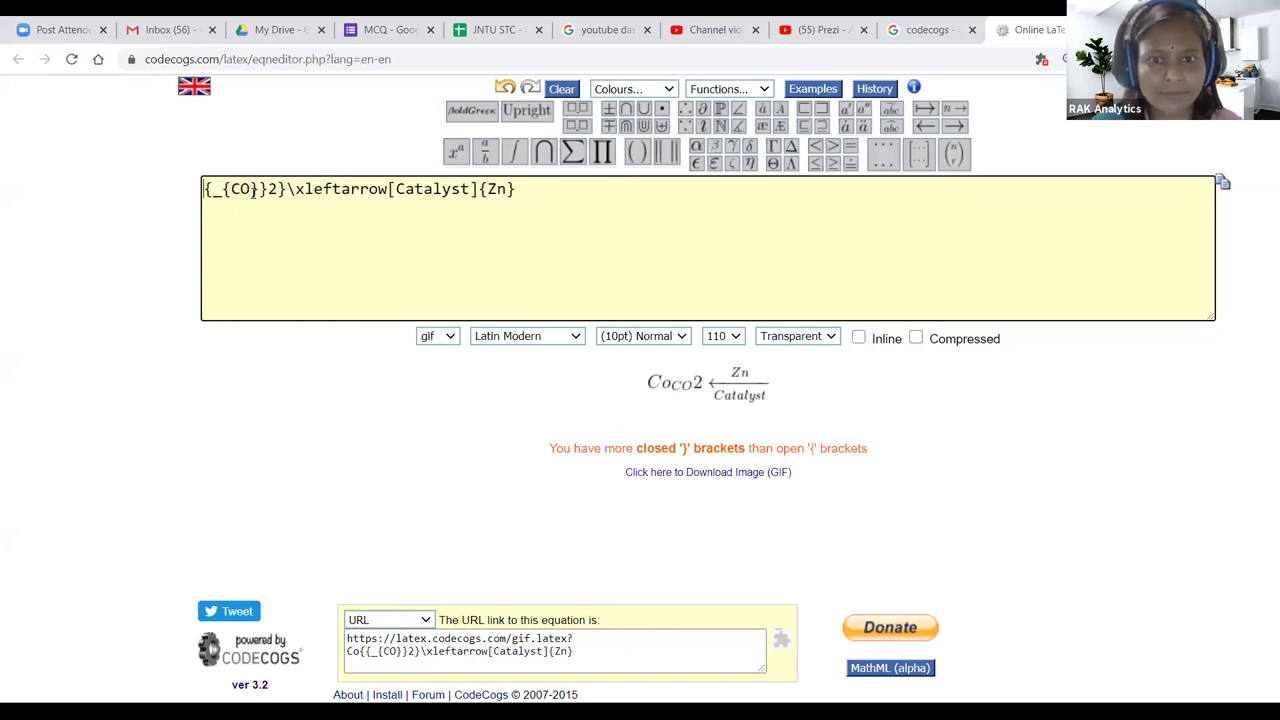
pyautogui.click(210, 189)
pyautogui.press('Delete')
pyautogui.press('Delete')
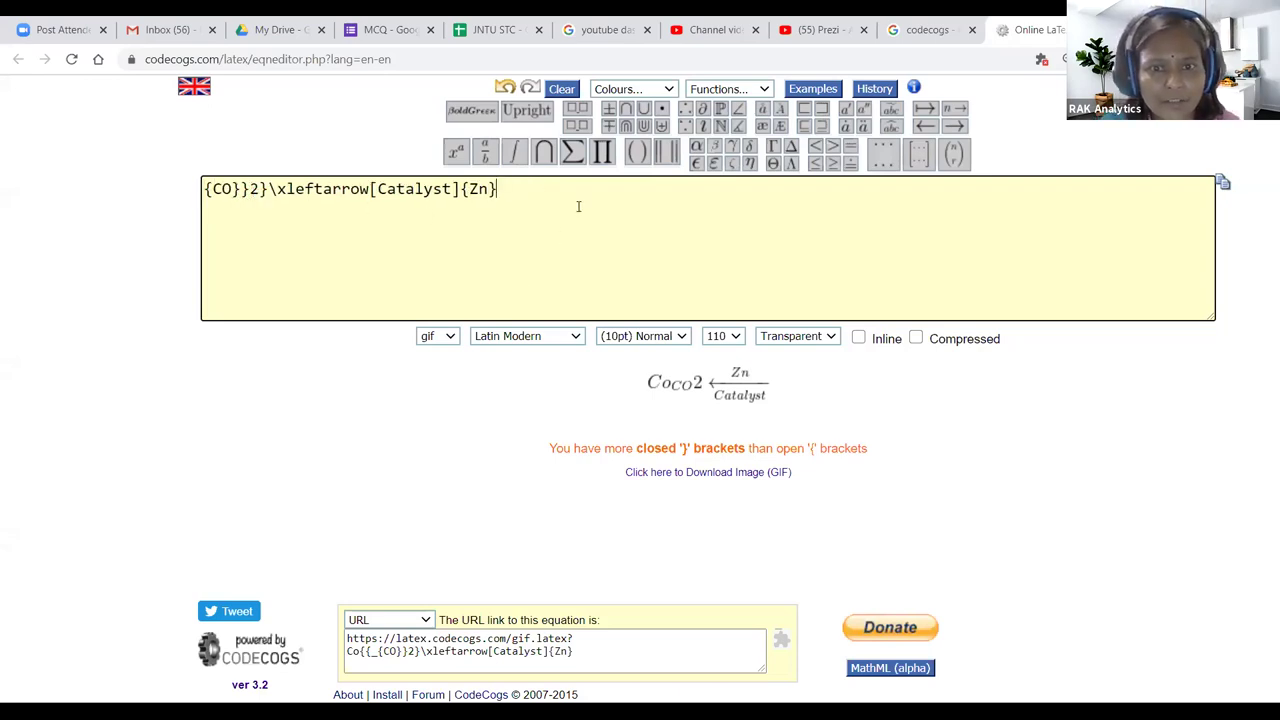
pyautogui.press('Return')
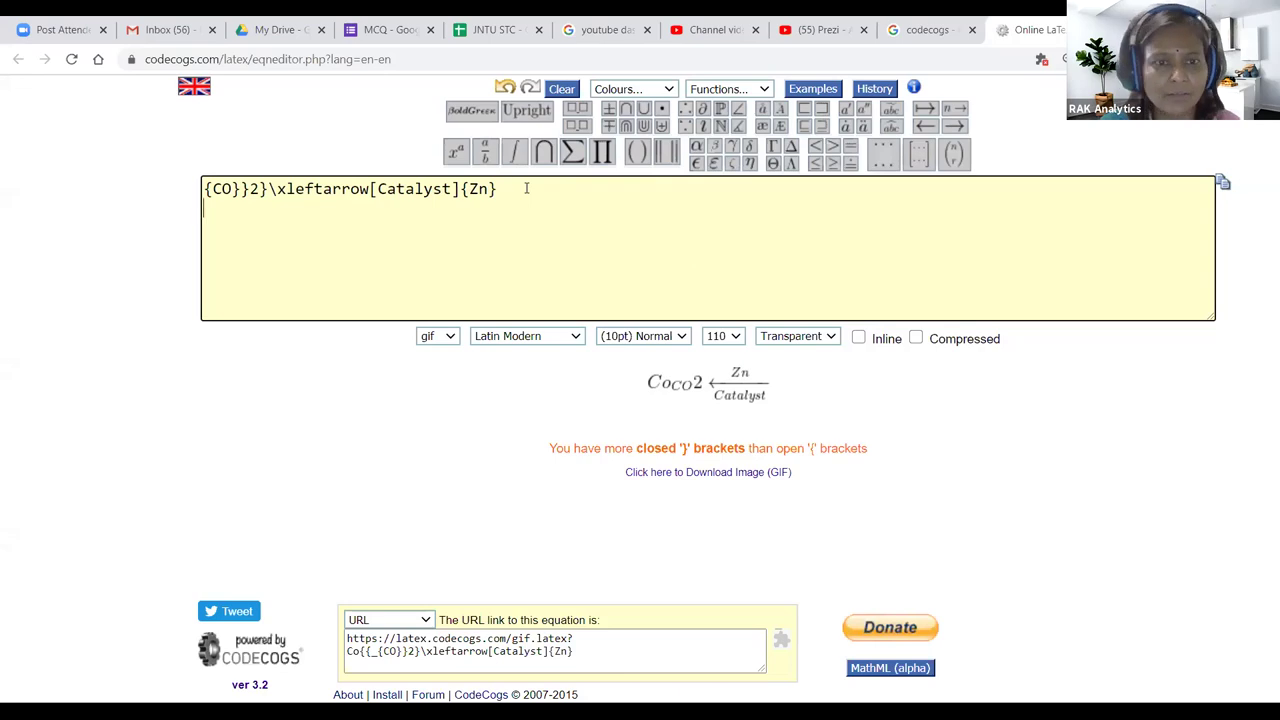
# Step: Set the equation image to resolution 200, text size (18pt) LARGE and the Helvetica font
pyautogui.click(722, 336)
pyautogui.click(728, 444)
pyautogui.click(680, 340)
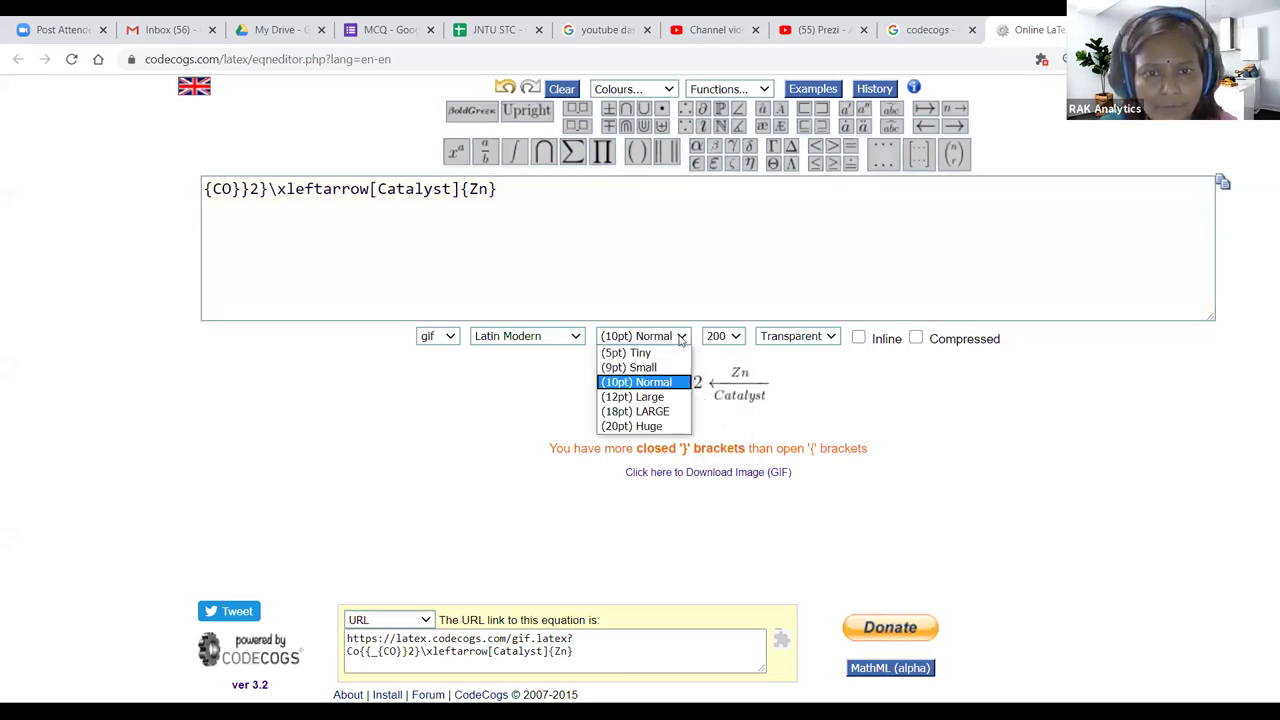
pyautogui.click(633, 411)
pyautogui.click(574, 340)
pyautogui.click(524, 410)
pyautogui.click(730, 341)
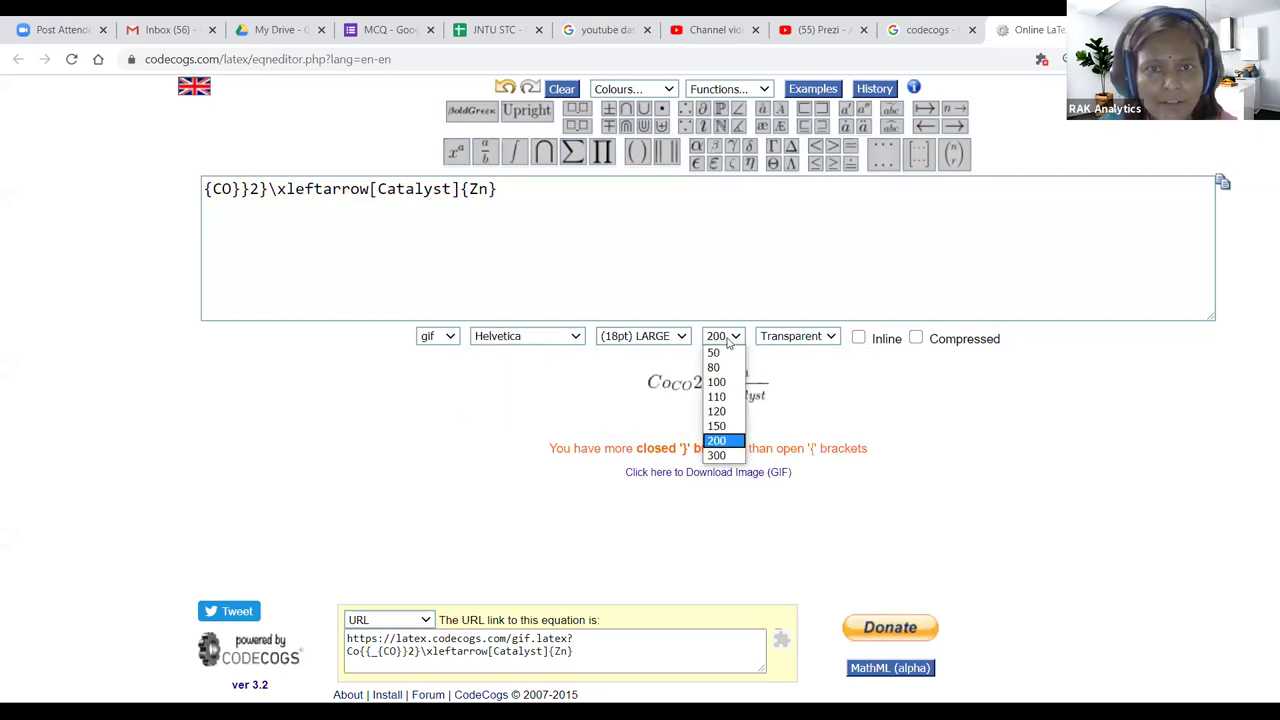
pyautogui.click(613, 281)
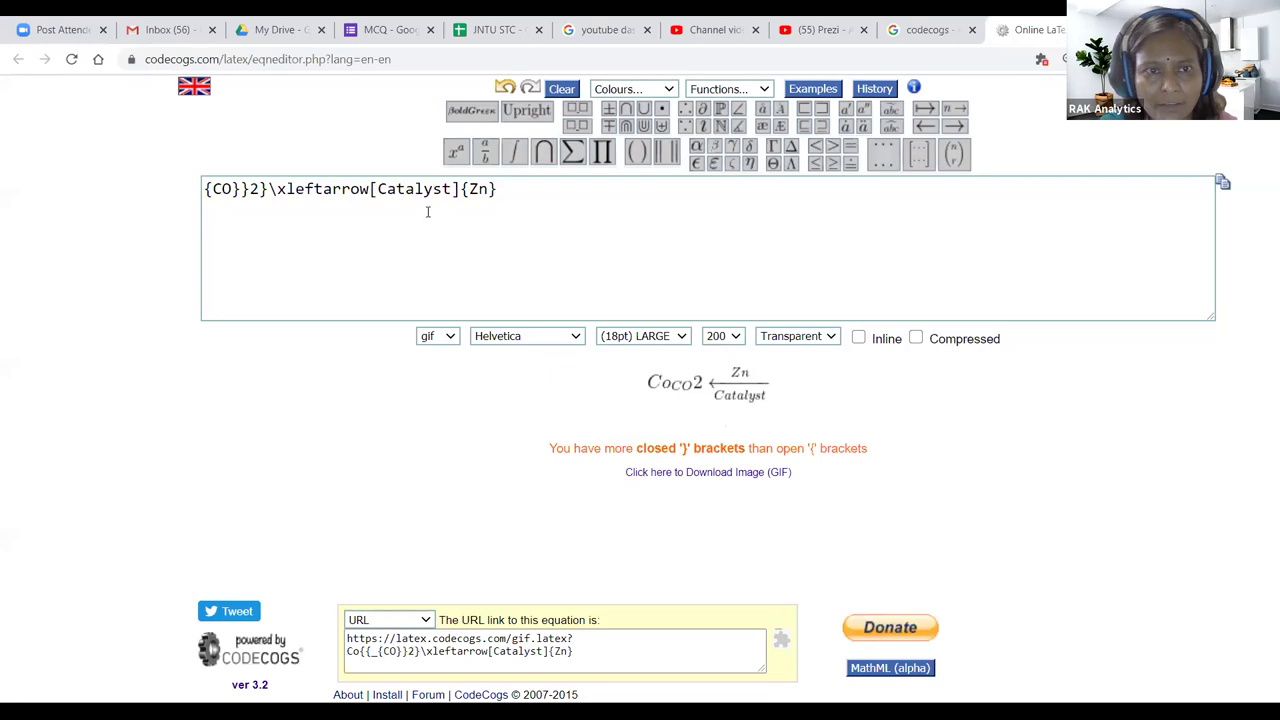
# Step: Copy the whole equation code, reload the editor page and paste the code back into the equation box
pyautogui.moveTo(531, 198); pyautogui.dragTo(130, 202)
pyautogui.hotkey('ctrl', 'c')
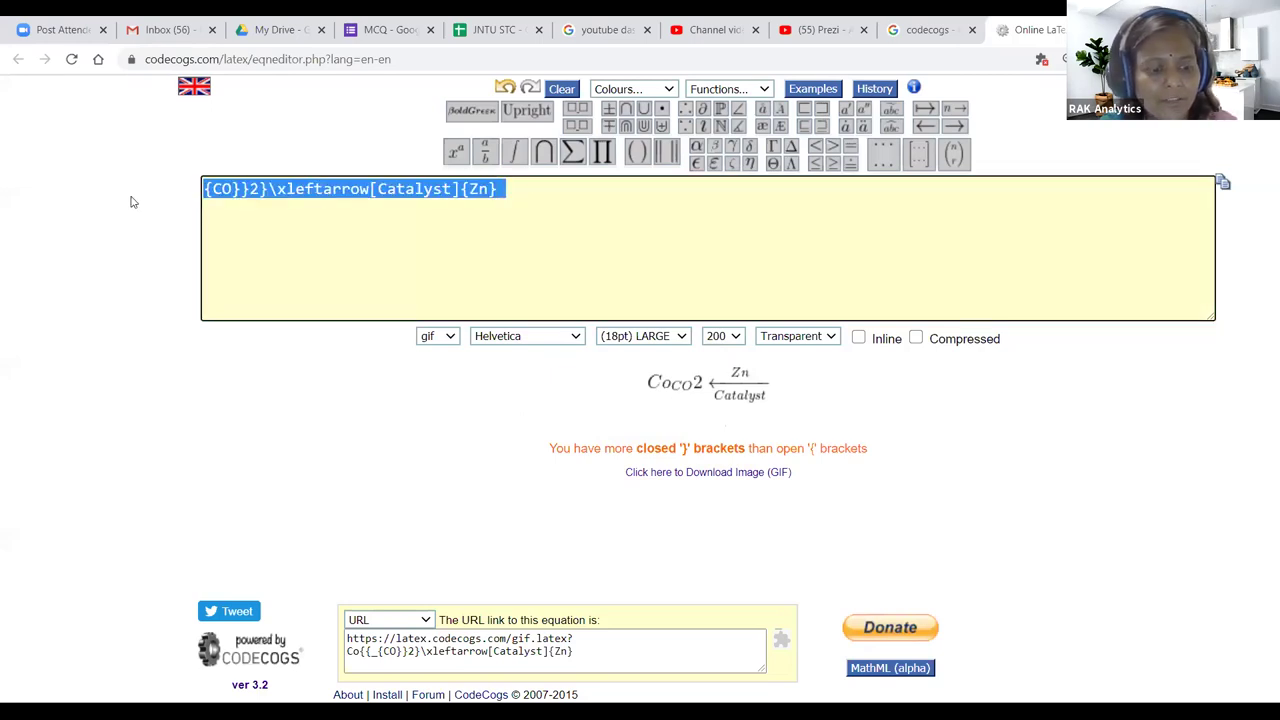
pyautogui.hotkey('ctrl', 'l')
pyautogui.press('Return')
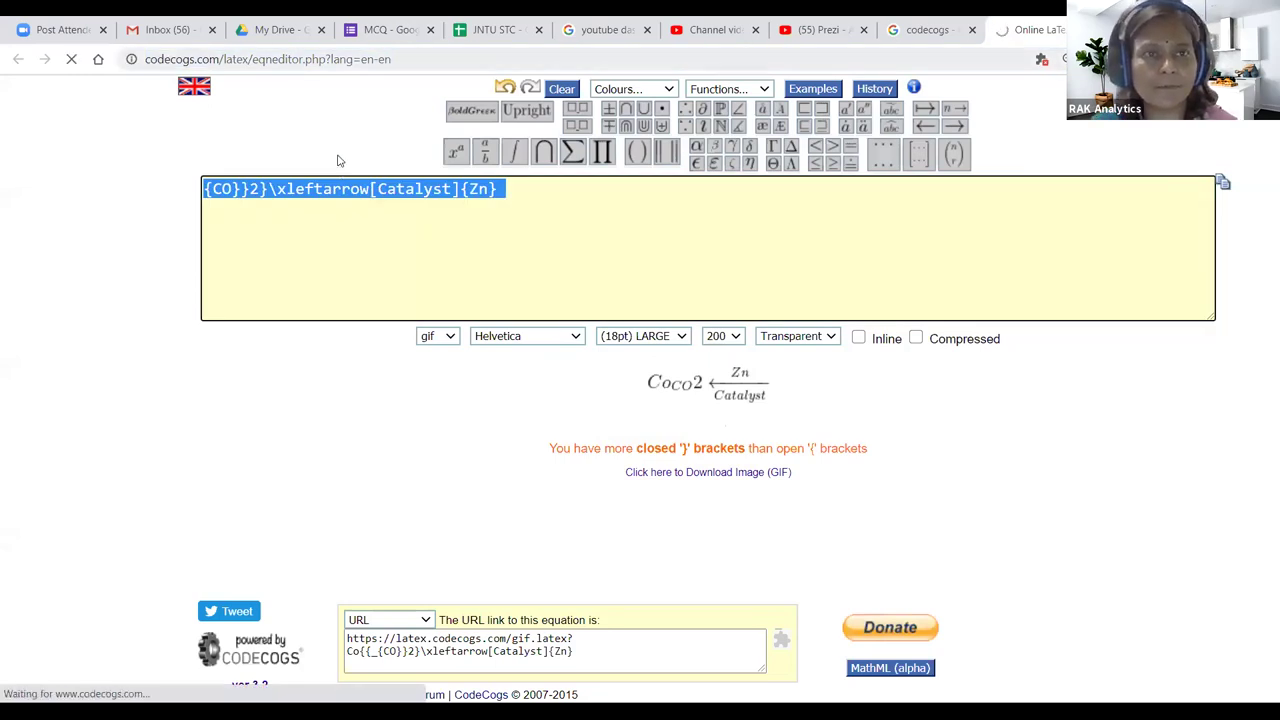
pyautogui.click(420, 203)
pyautogui.hotkey('ctrl', 'v')
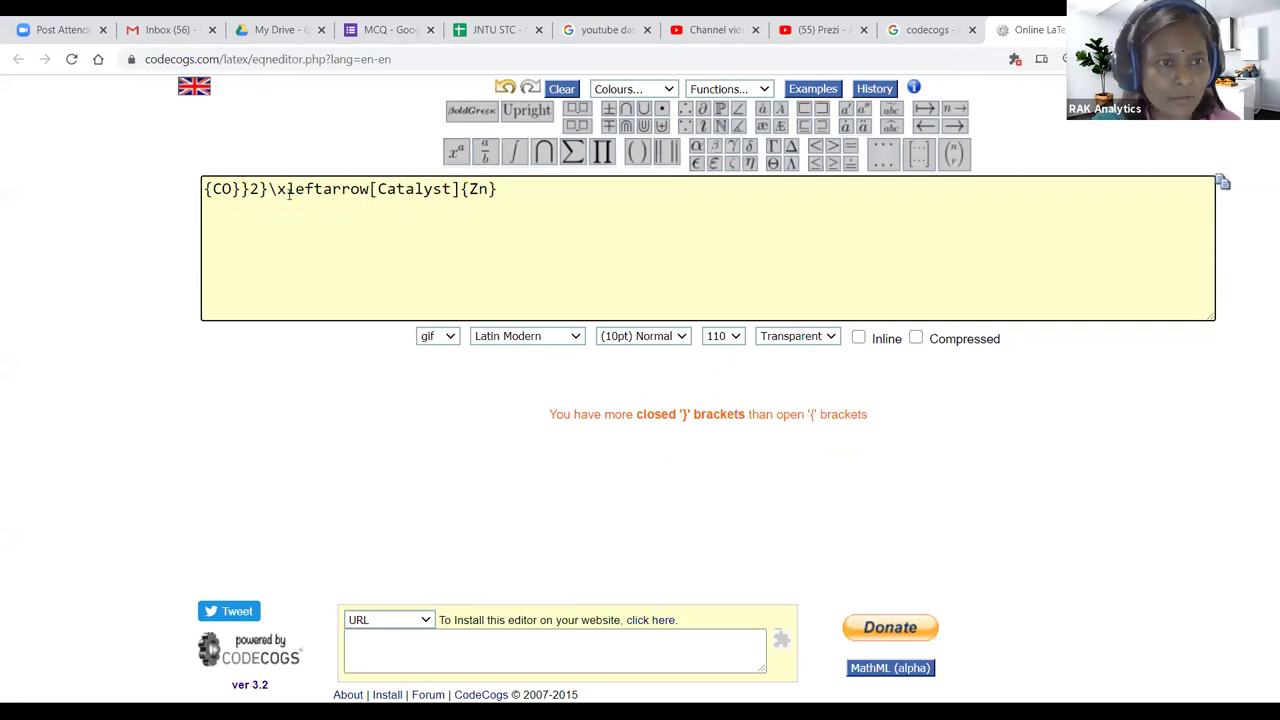
# Step: Delete the pasted equation code and try to write CO2 using a subscript containing CO followed by 2
pyautogui.moveTo(497, 189); pyautogui.dragTo(168, 188)
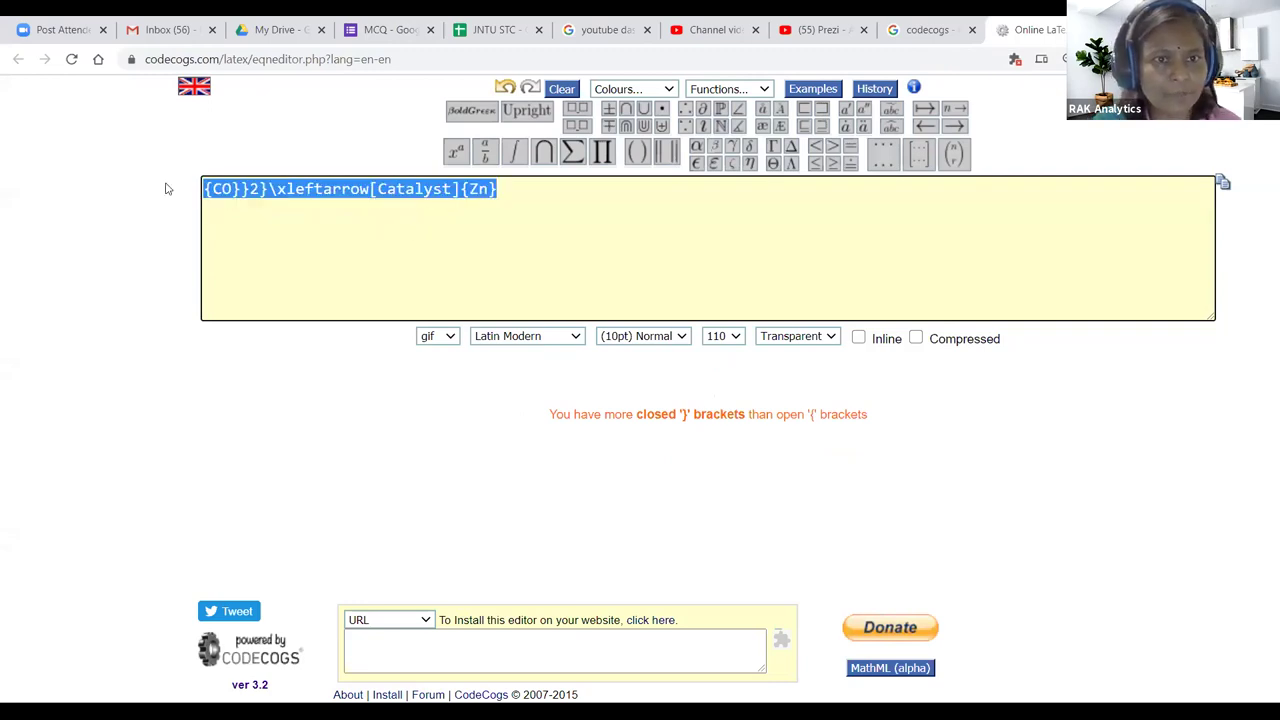
pyautogui.press('BackSpace')
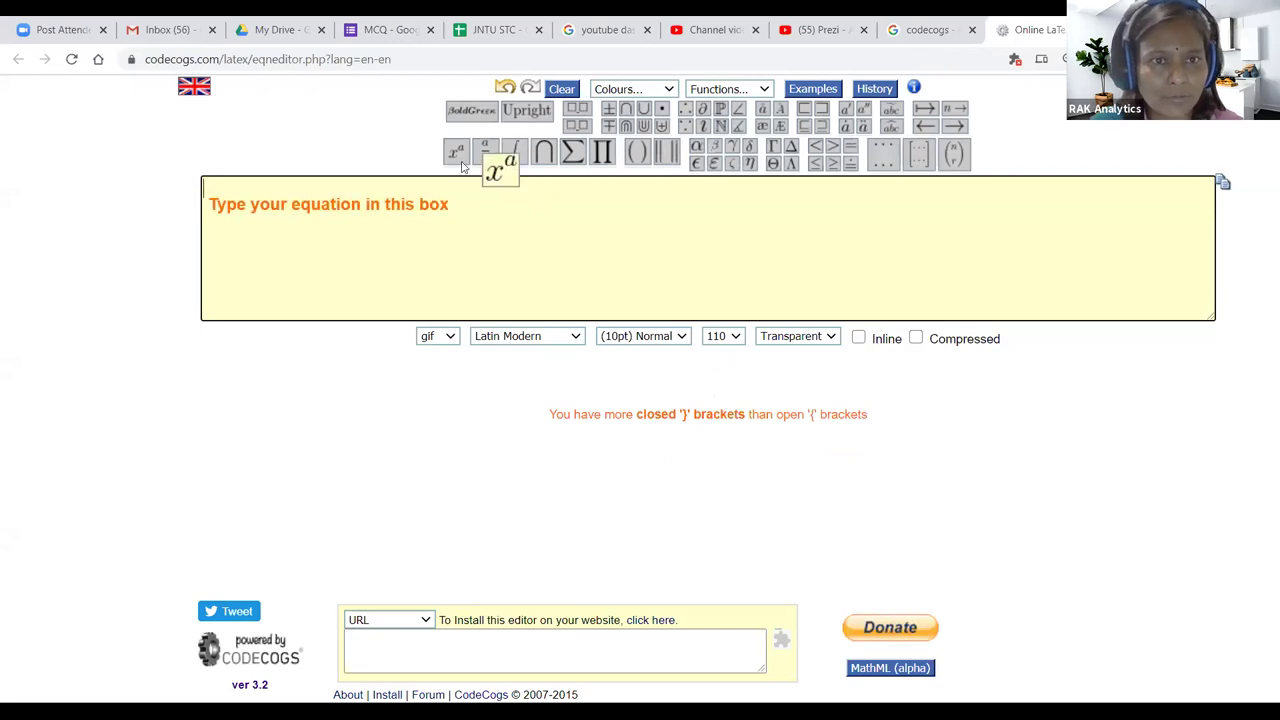
pyautogui.moveTo(457, 165)
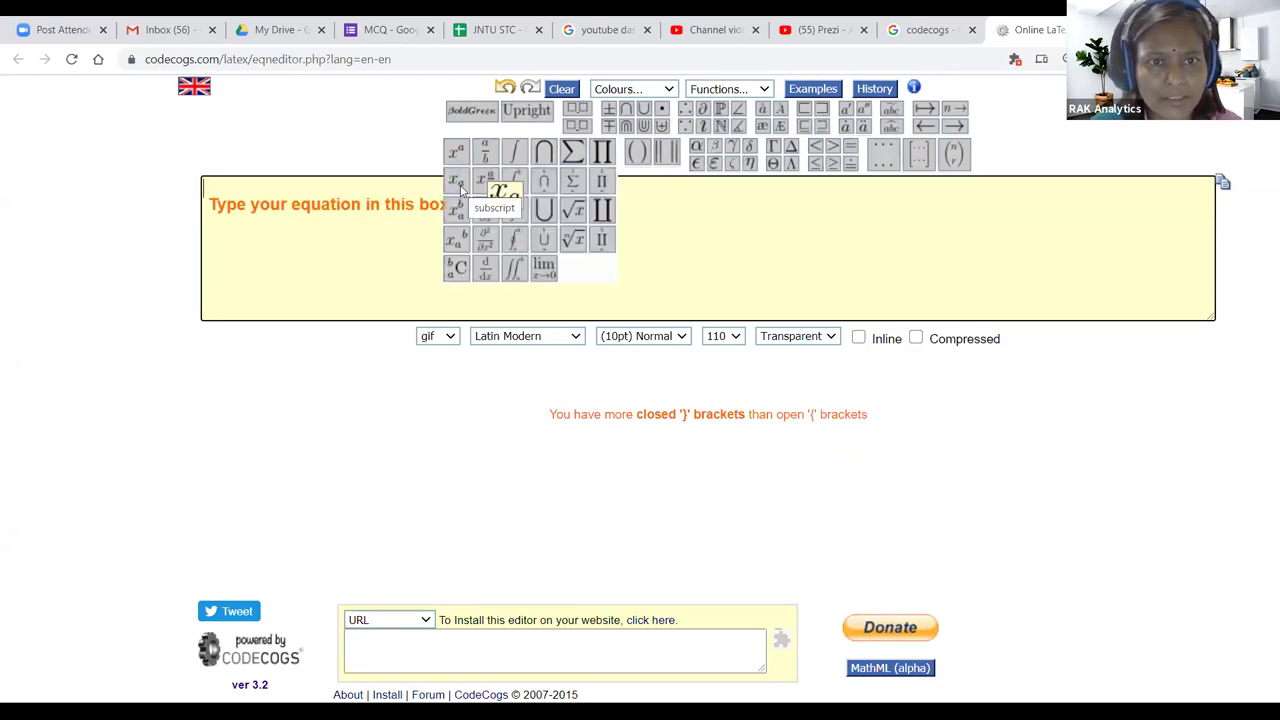
pyautogui.click(456, 181)
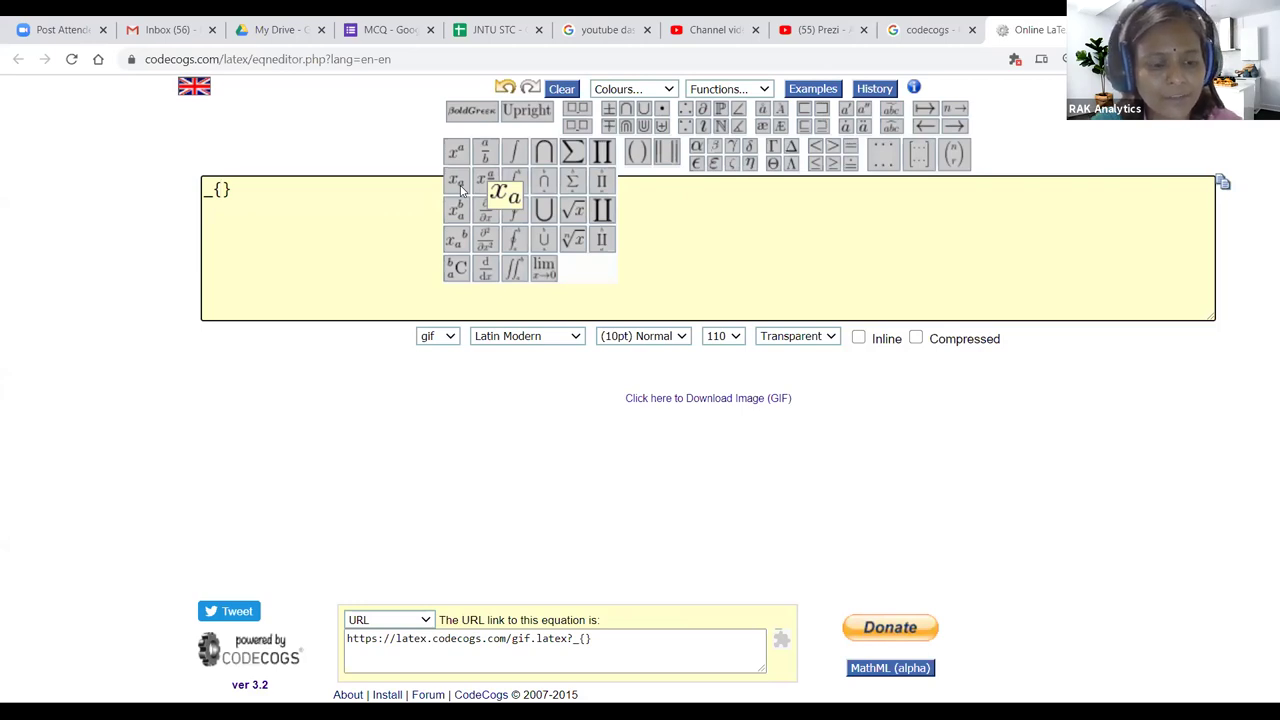
pyautogui.write('CO')
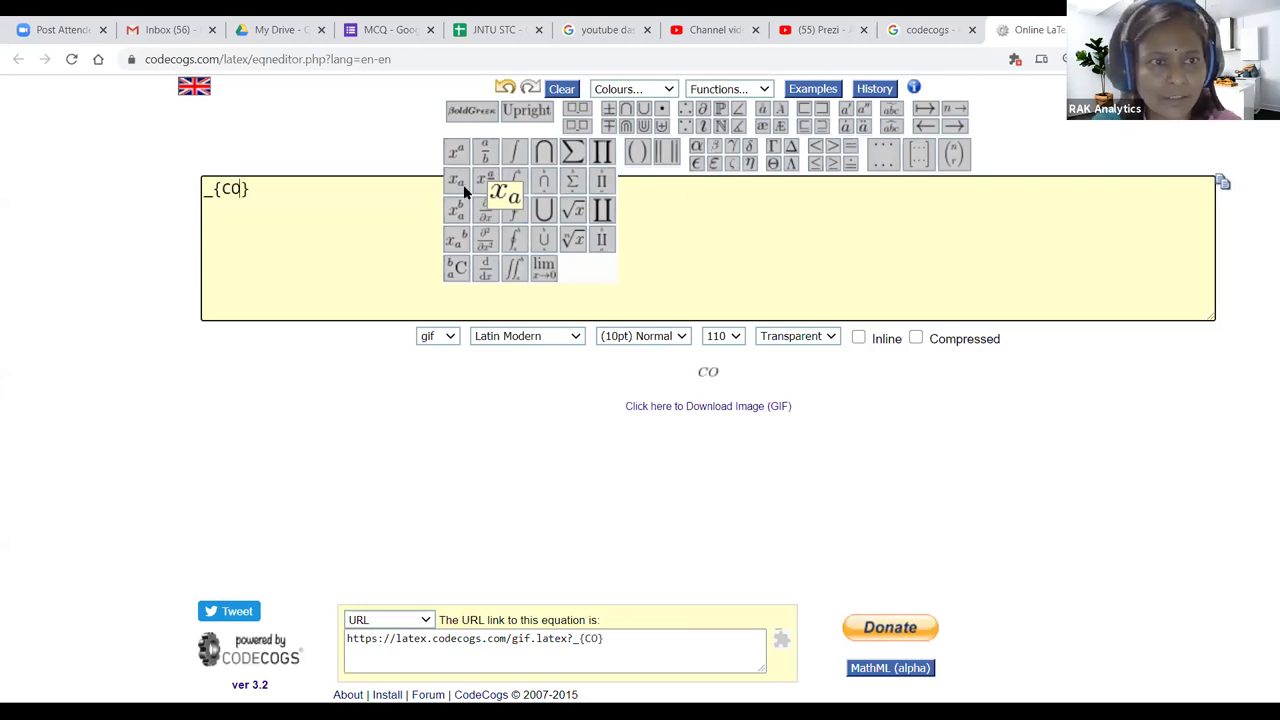
pyautogui.click(265, 190)
pyautogui.write('2')
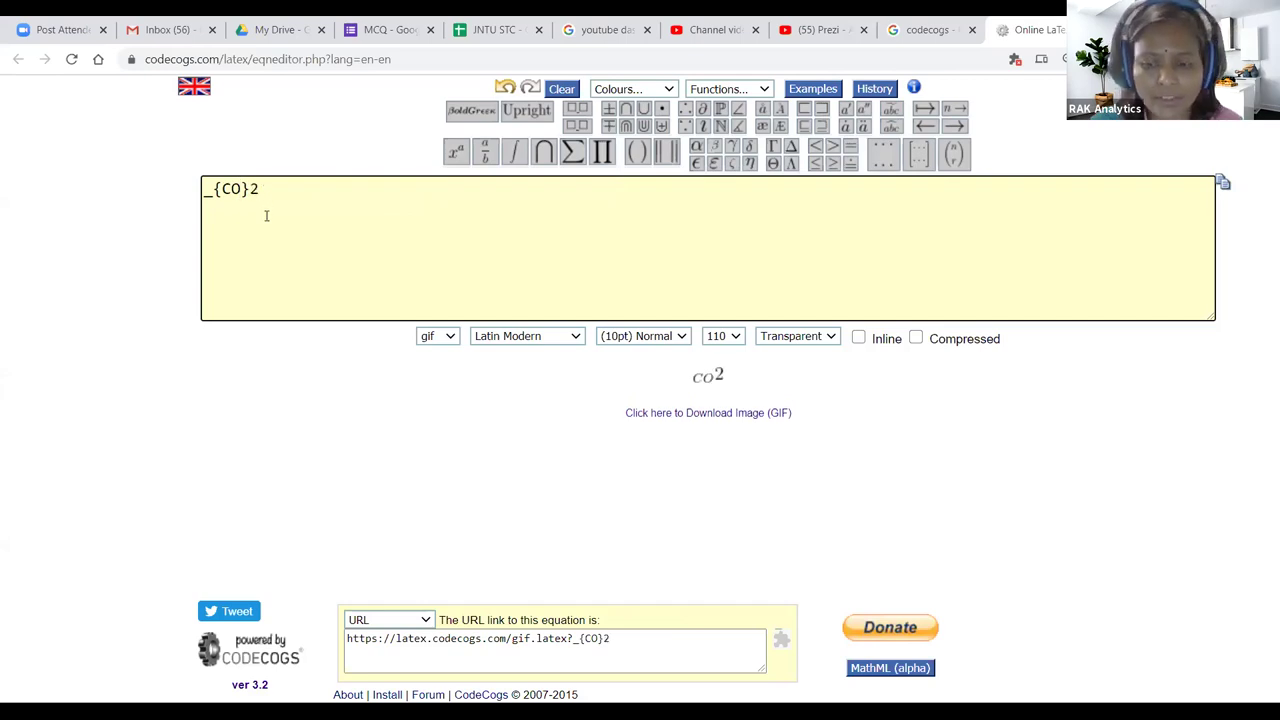
# Step: Remove the 2 and the subscript mark, and insert an empty superscript before CO
pyautogui.press('BackSpace')
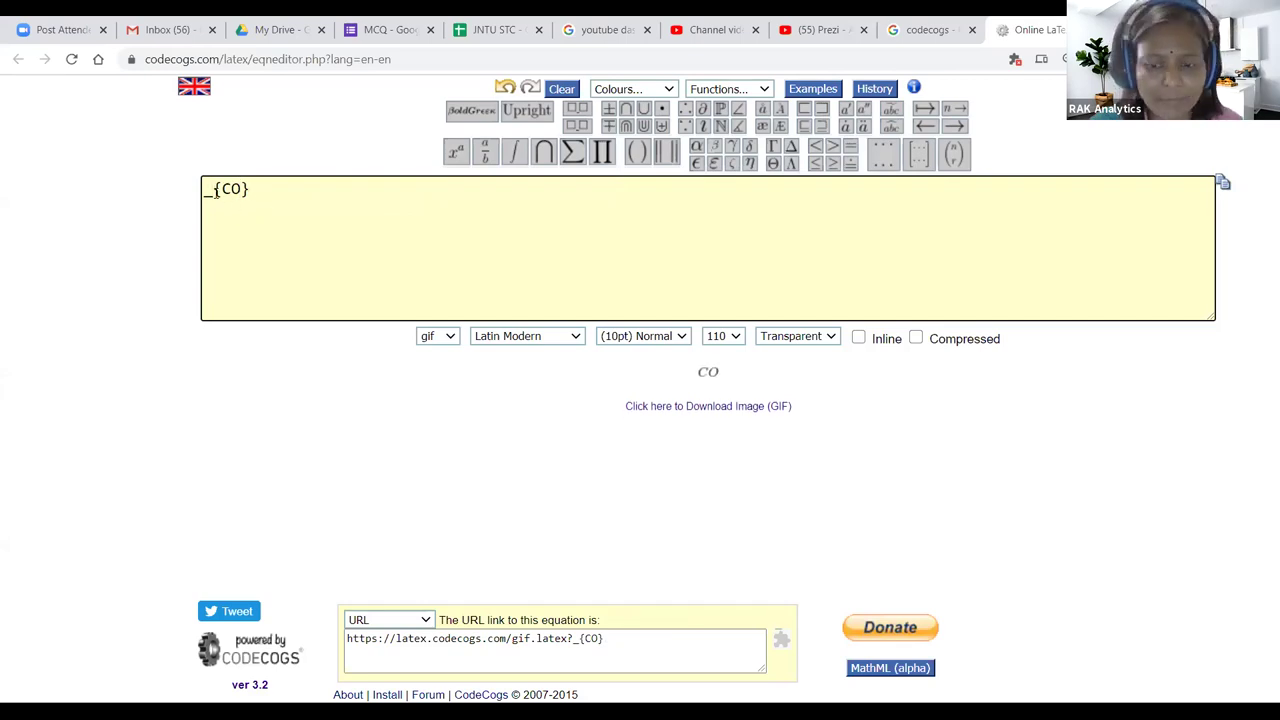
pyautogui.press('BackSpace')
pyautogui.write('2')
pyautogui.press('BackSpace')
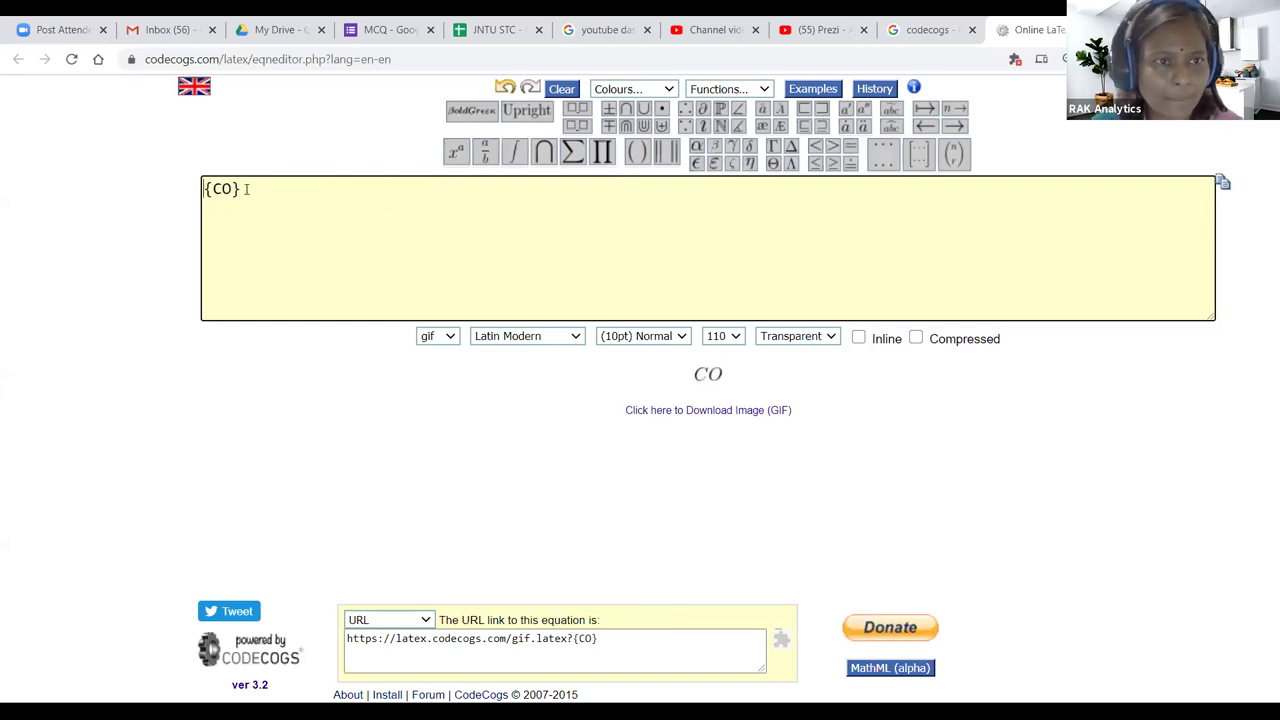
pyautogui.click(455, 153)
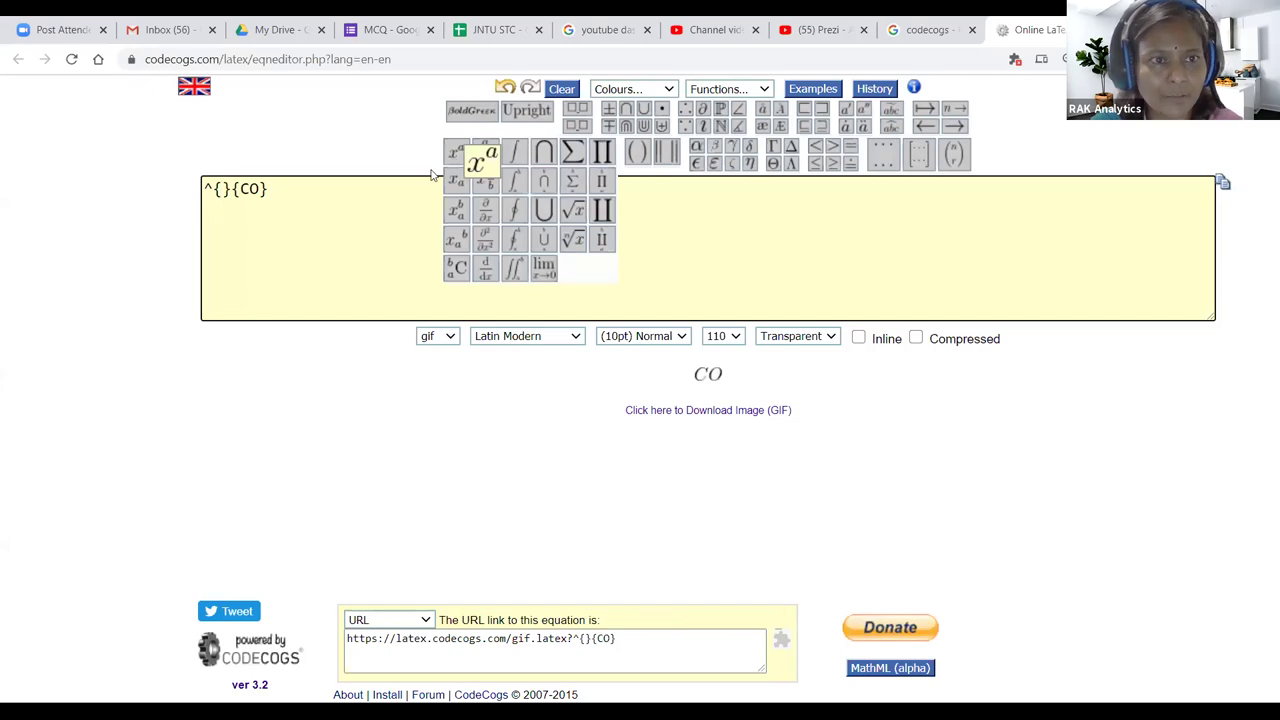
# Step: Replace the equation code with CO2 + H2O followed by a double-lined left-right arrow
pyautogui.hotkey('ctrl', 'a')
pyautogui.write('CO2')
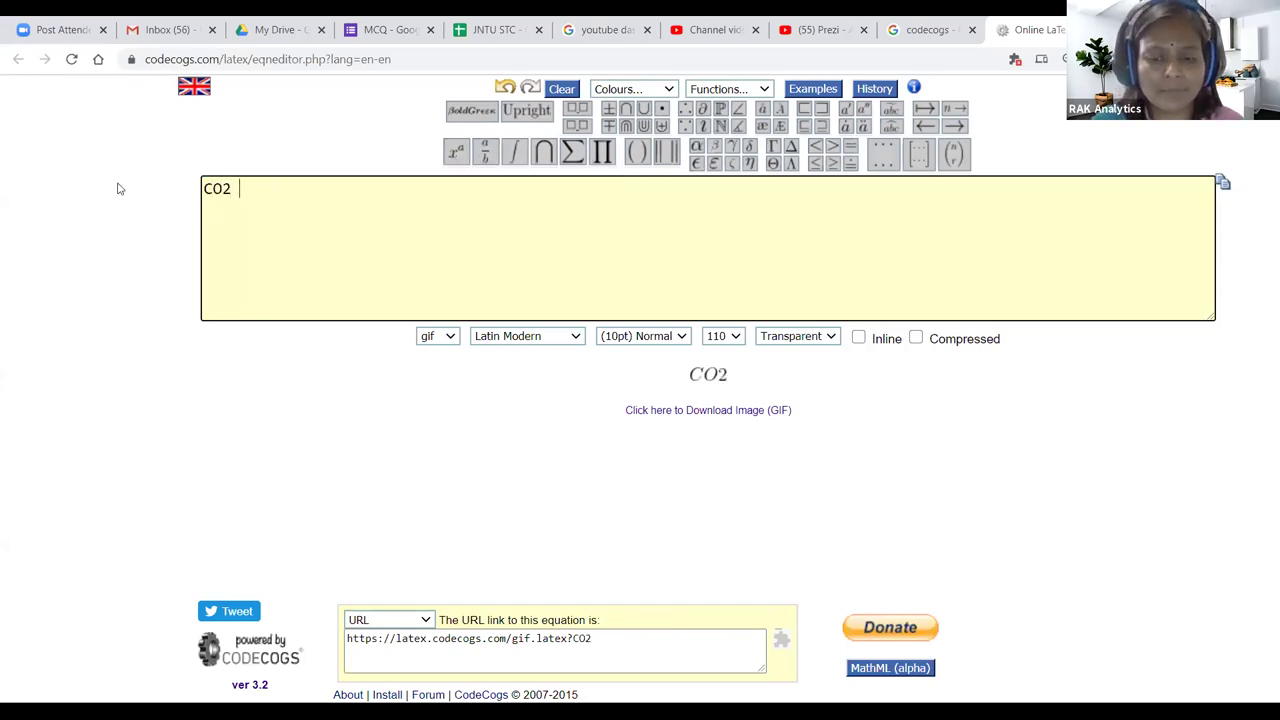
pyautogui.write(' +')
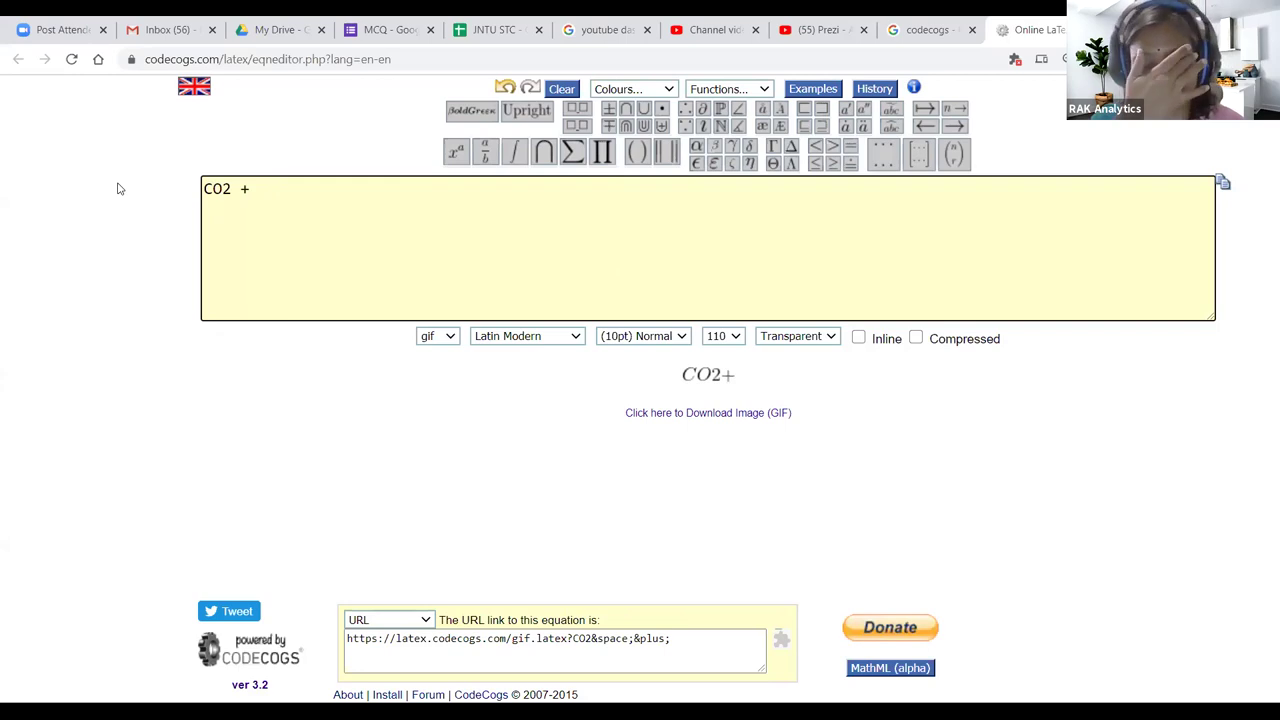
pyautogui.write('H2O')
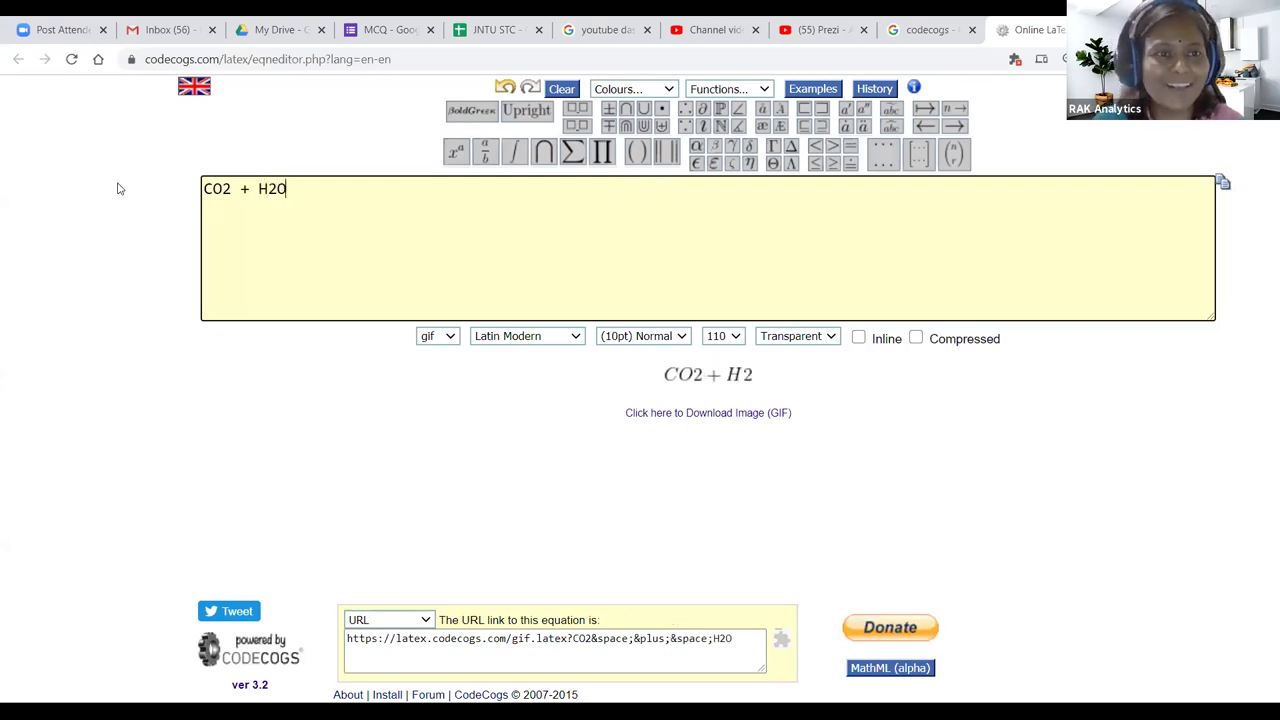
pyautogui.moveTo(926, 130)
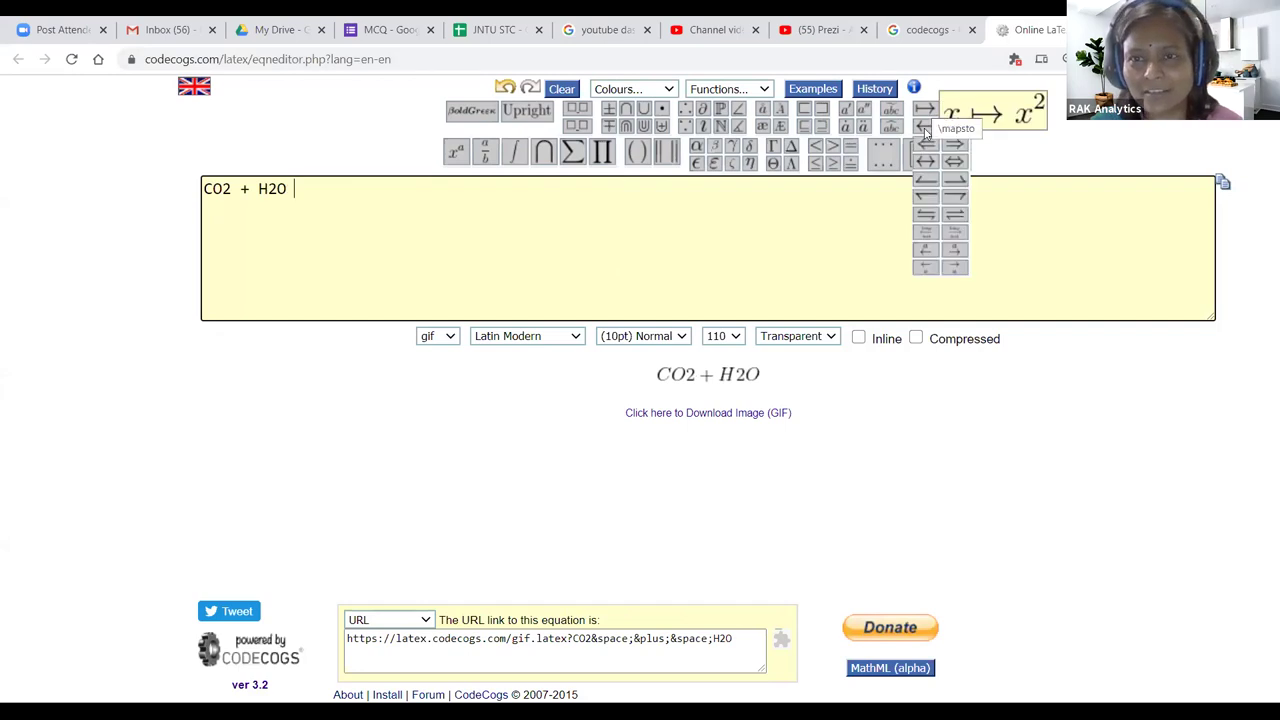
pyautogui.click(955, 162)
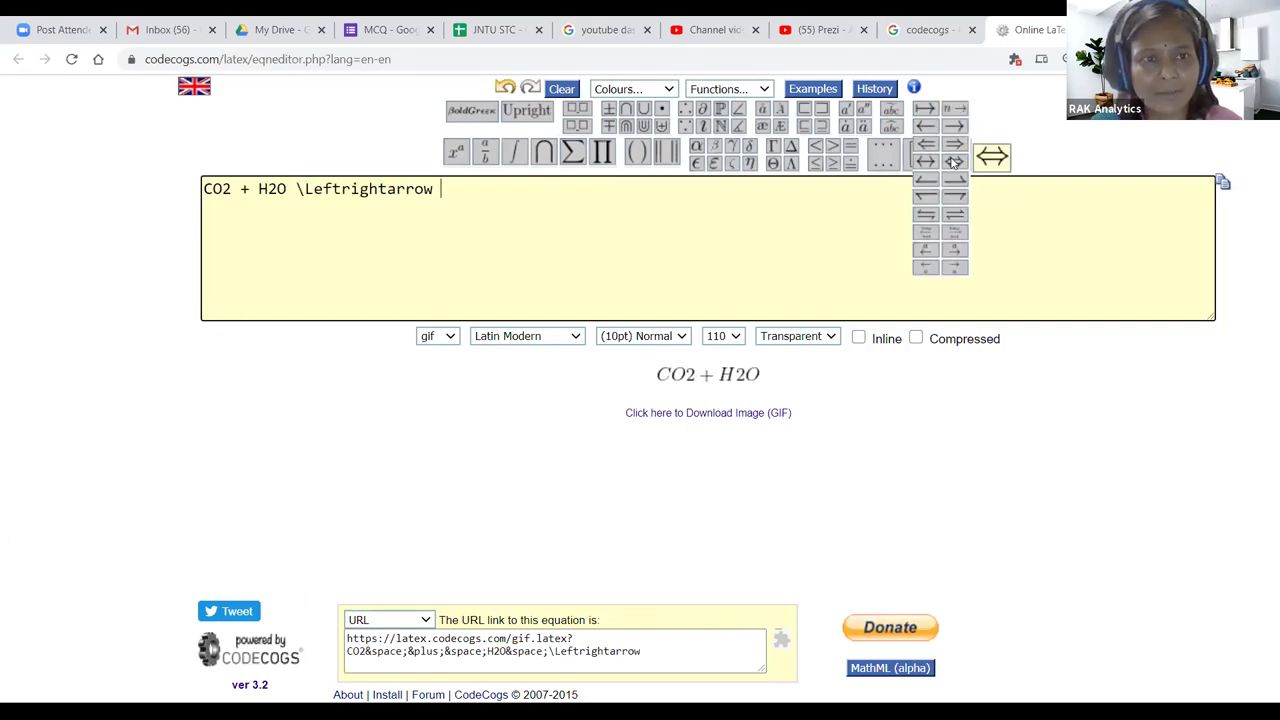
# Step: Format the CO2 + H2O equation image with resolution 200, text size (18pt) LARGE and the Helvetica font
pyautogui.click(722, 336)
pyautogui.click(716, 441)
pyautogui.click(682, 336)
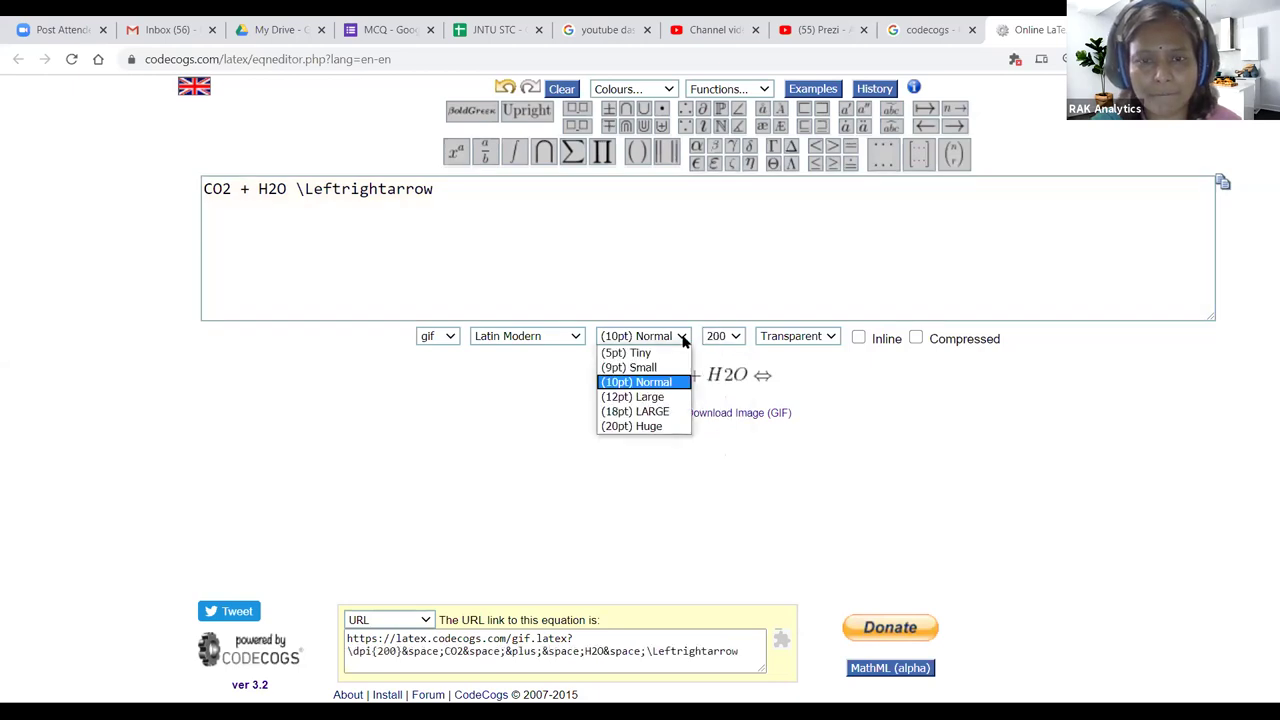
pyautogui.click(654, 411)
pyautogui.click(574, 338)
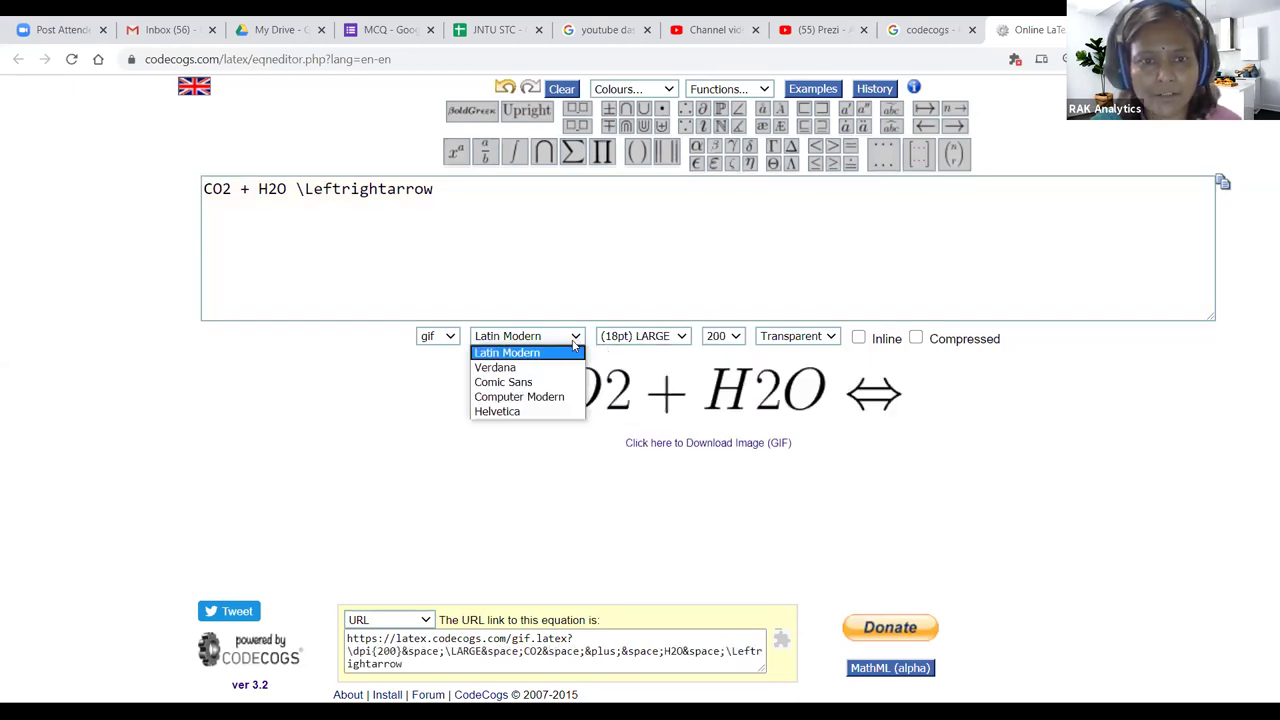
pyautogui.click(514, 412)
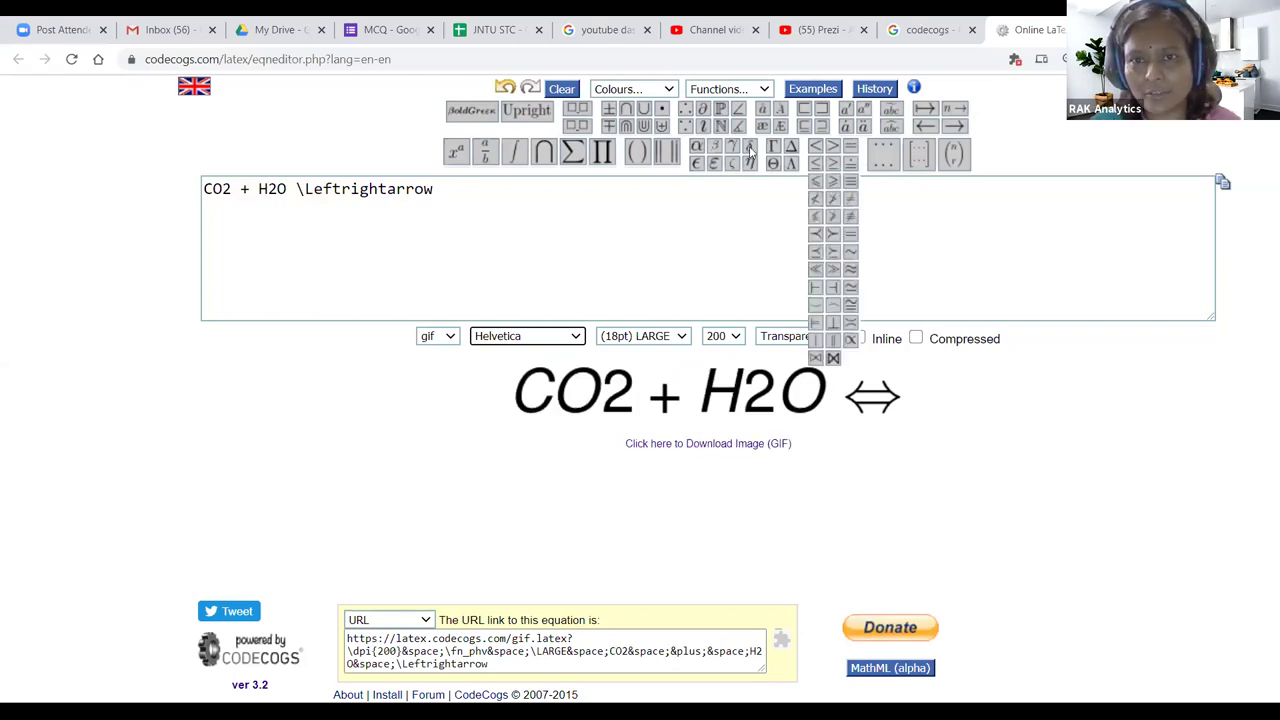
pyautogui.moveTo(928, 126)
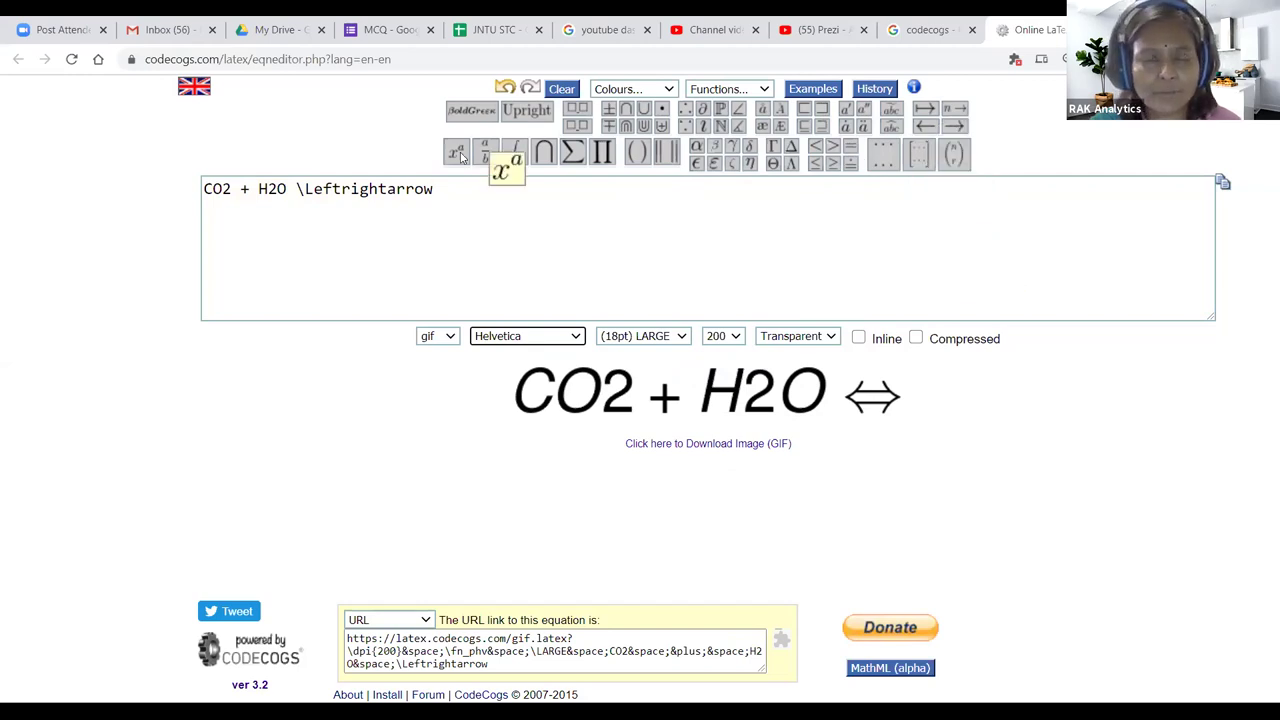
# Step: Append the text CO after the arrow, preceded by a subscript 2 and a superscript 3
pyautogui.moveTo(458, 155)
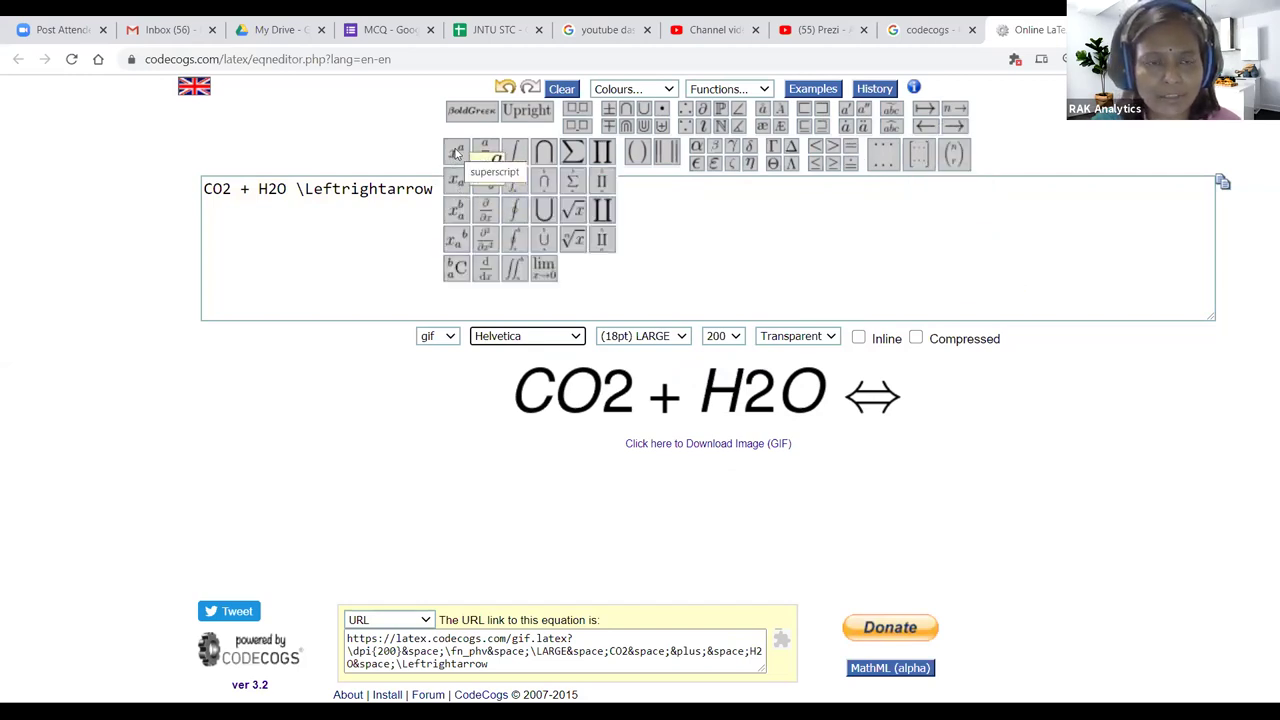
pyautogui.click(456, 267)
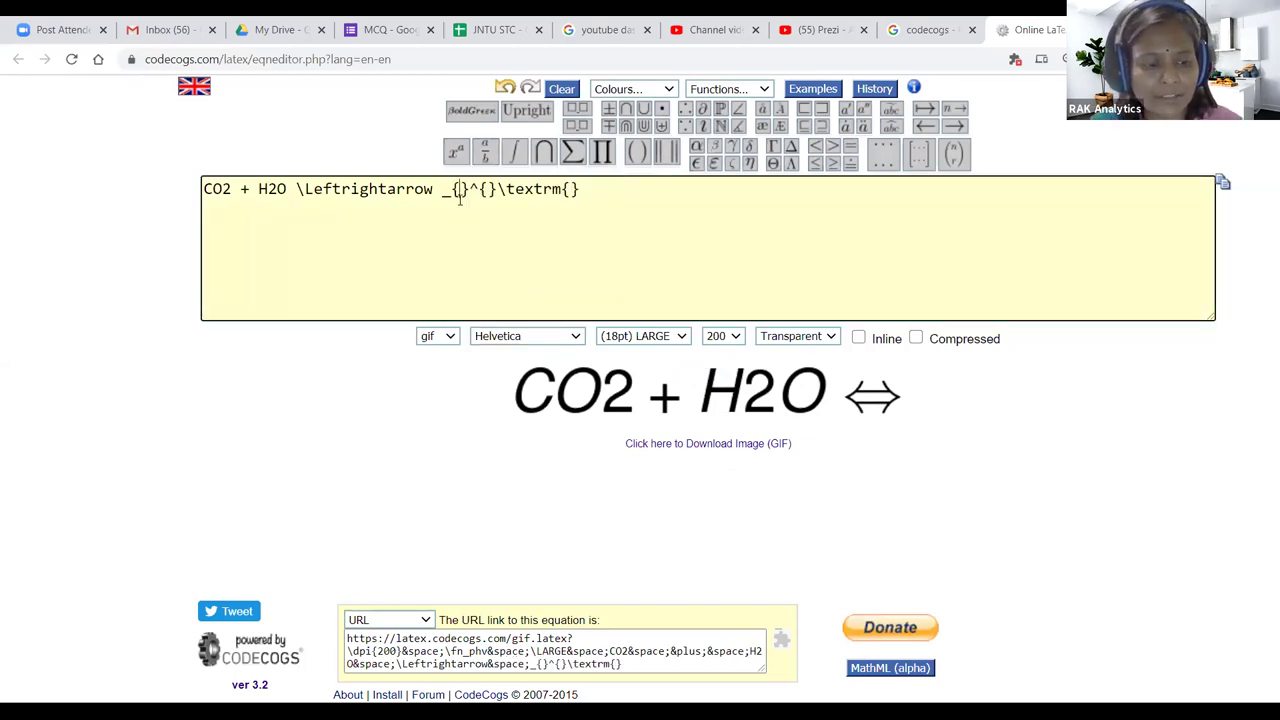
pyautogui.click(459, 192)
pyautogui.write('2')
pyautogui.click(494, 190)
pyautogui.write('3')
pyautogui.click(590, 189)
pyautogui.write('CO')
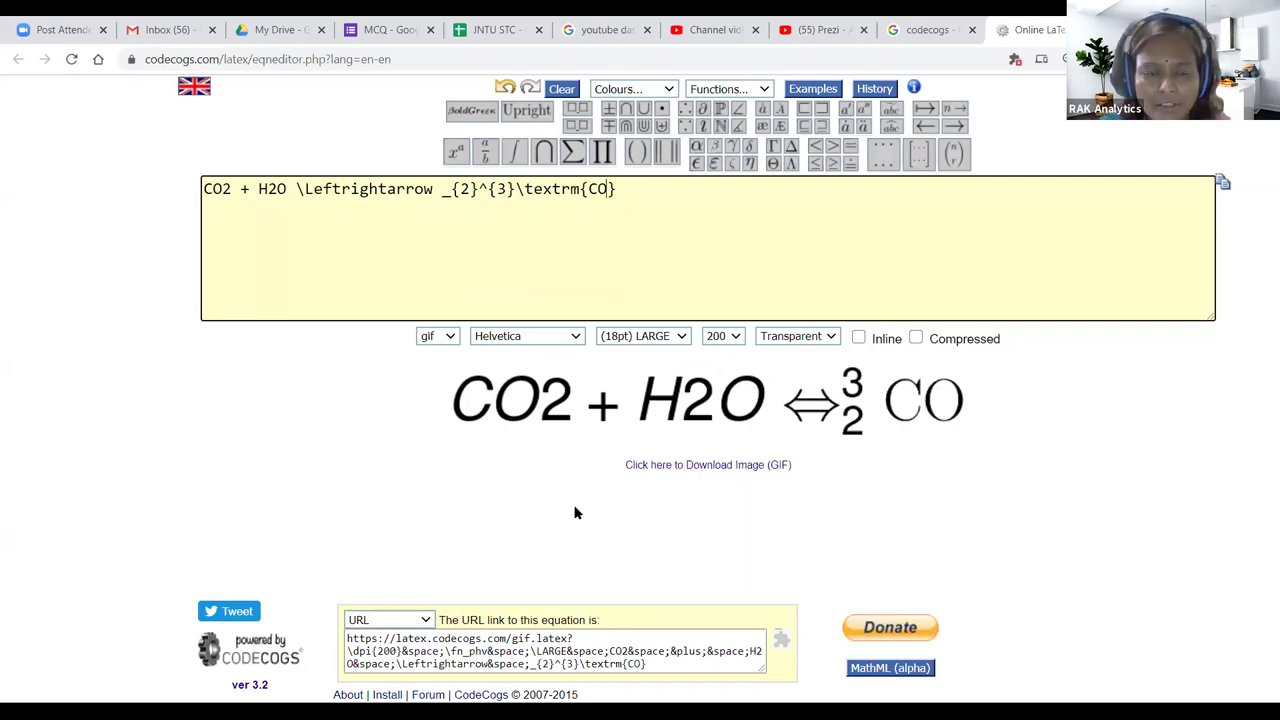
# Step: Copy the equation's URL and insert it by URL as the image for Option 1 of the form's "What is this equation?" question
pyautogui.click(410, 651)
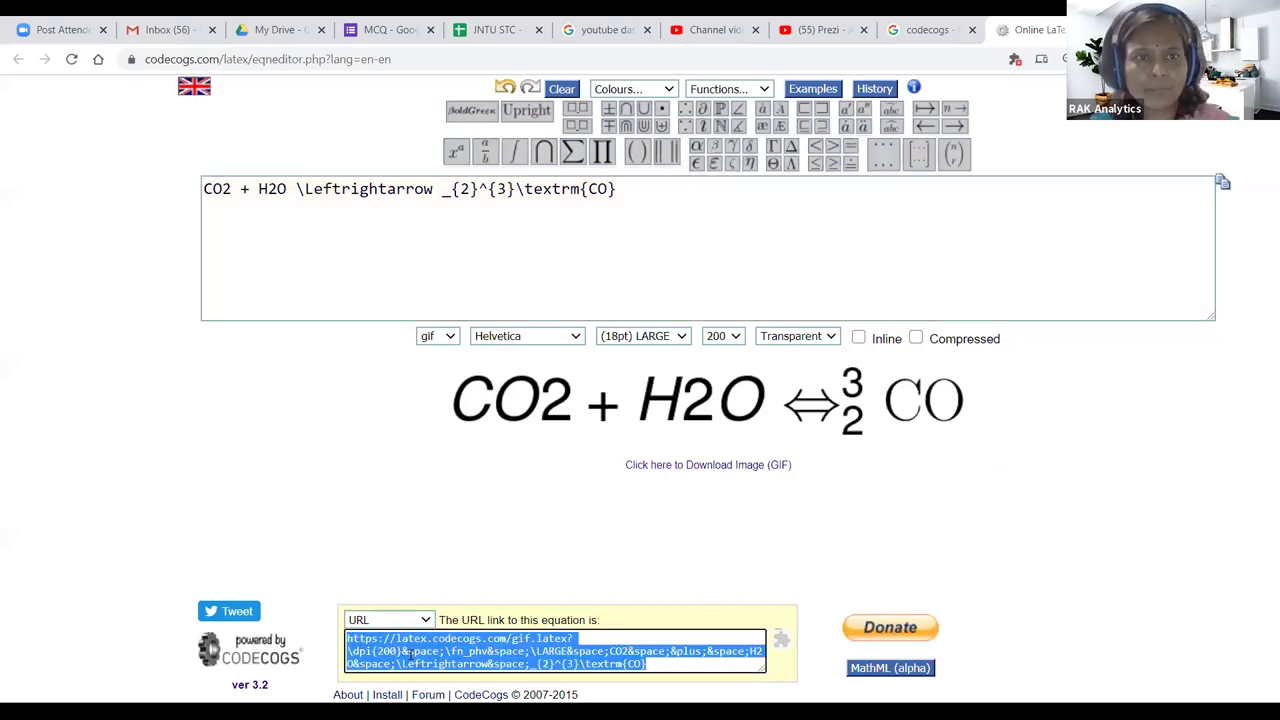
pyautogui.hotkey('ctrl', '4')
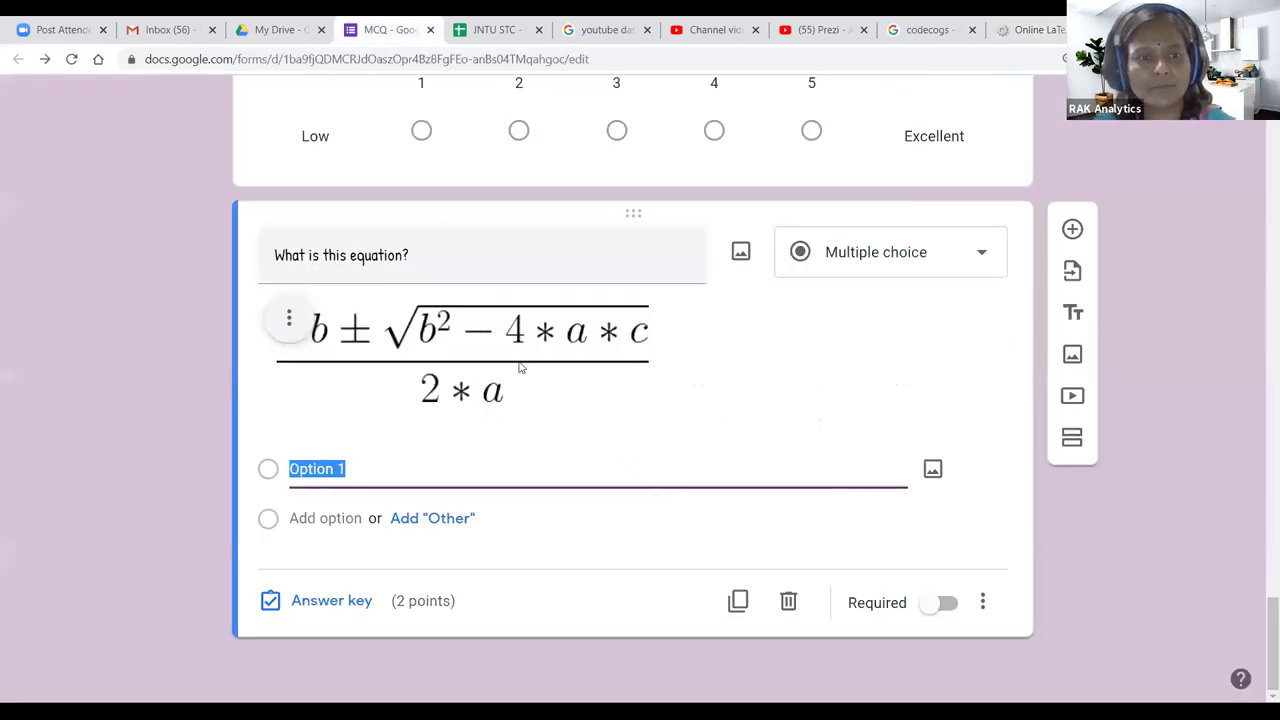
pyautogui.click(934, 472)
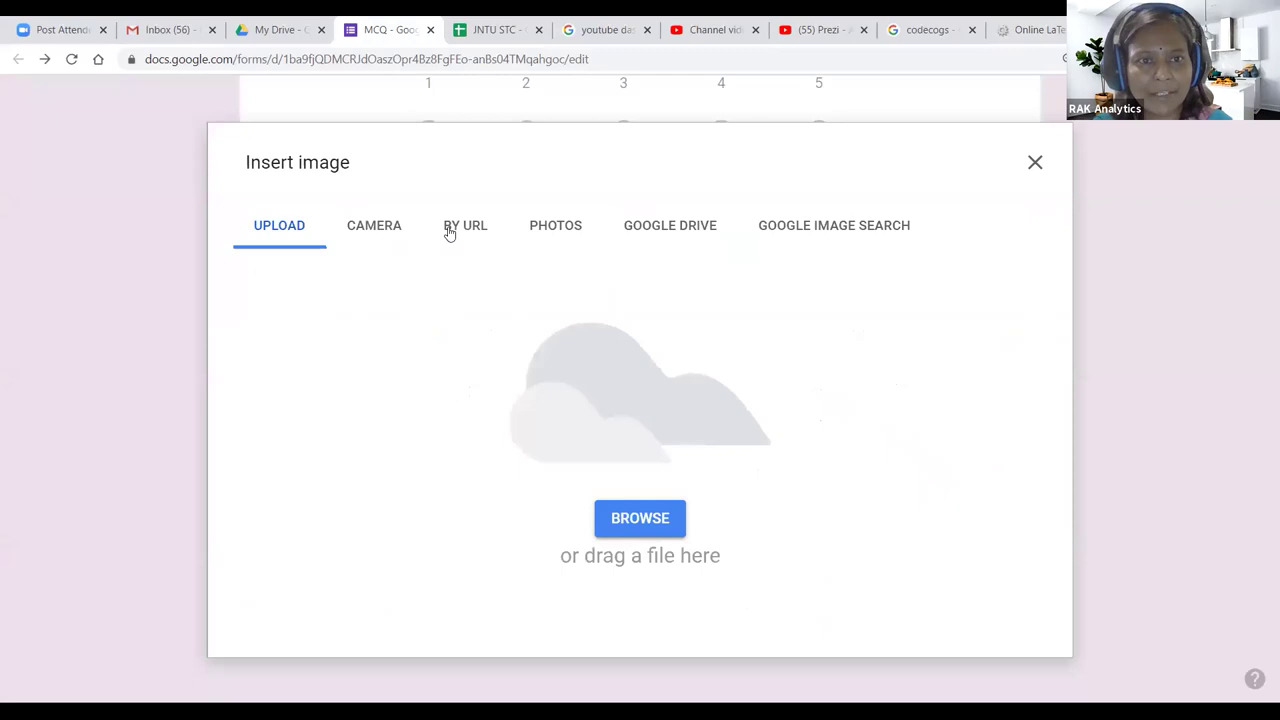
pyautogui.click(449, 232)
pyautogui.click(480, 325)
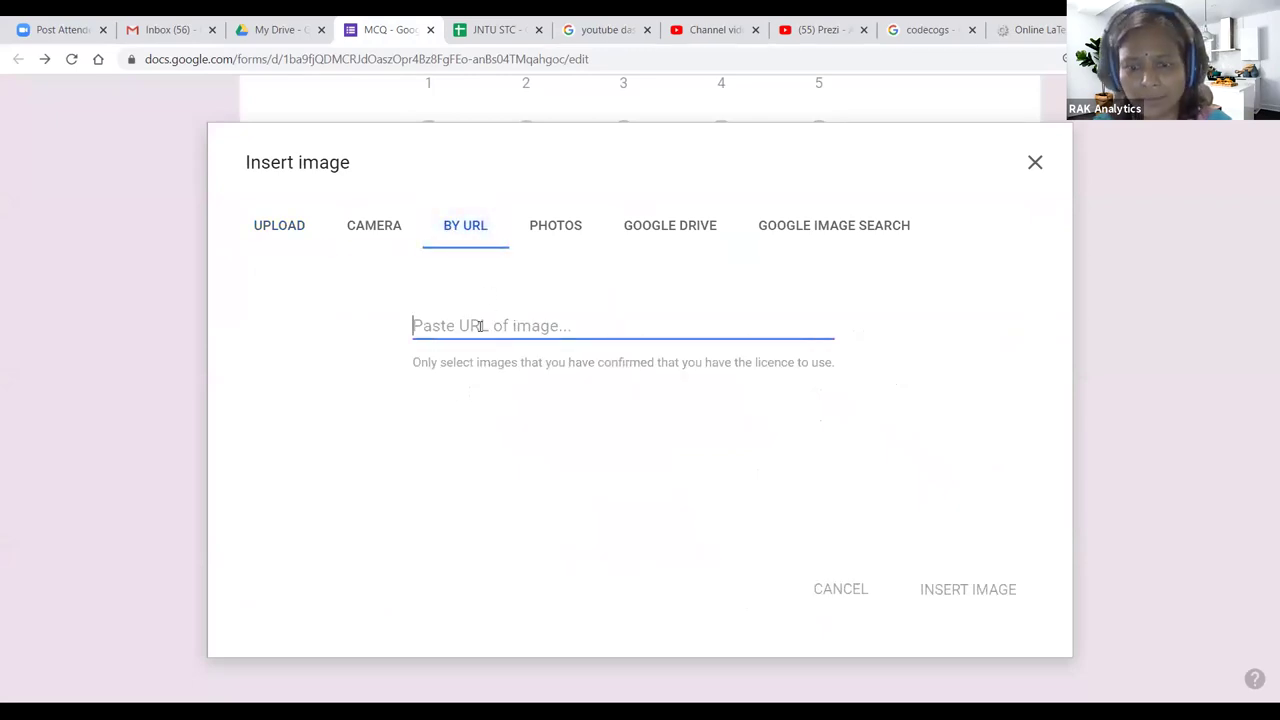
pyautogui.hotkey('ctrl', 'v')
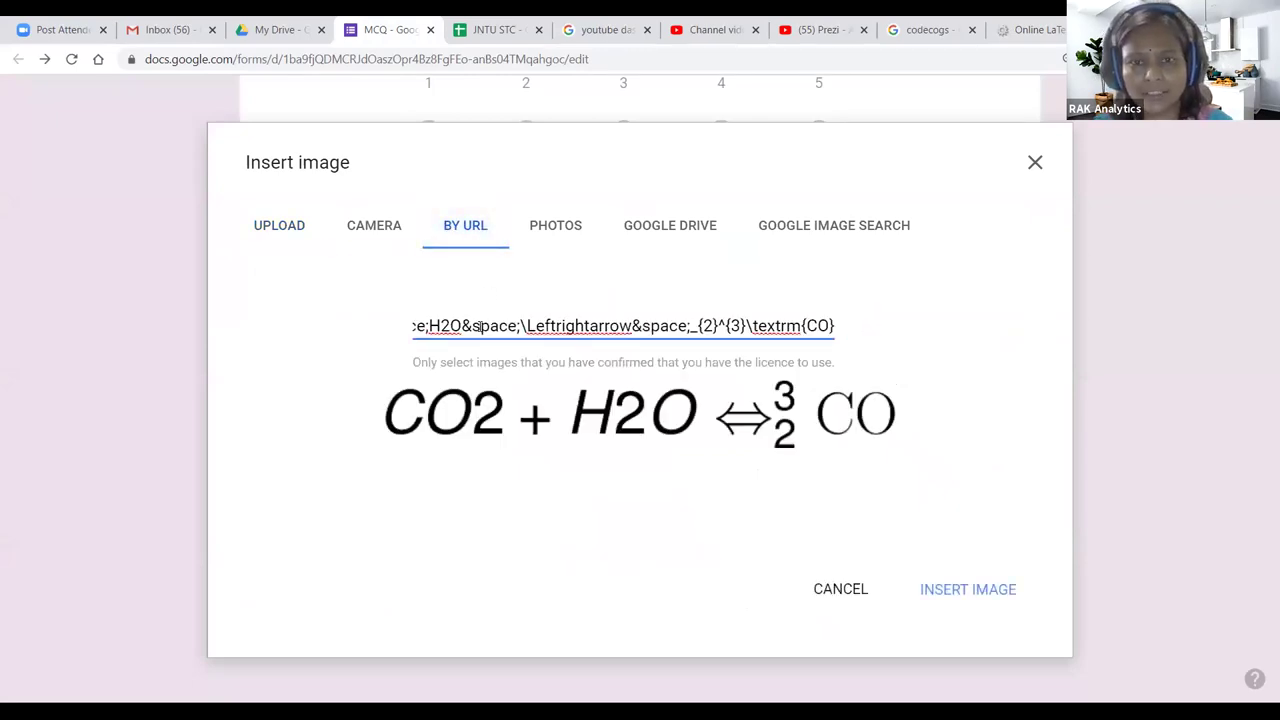
pyautogui.click(945, 590)
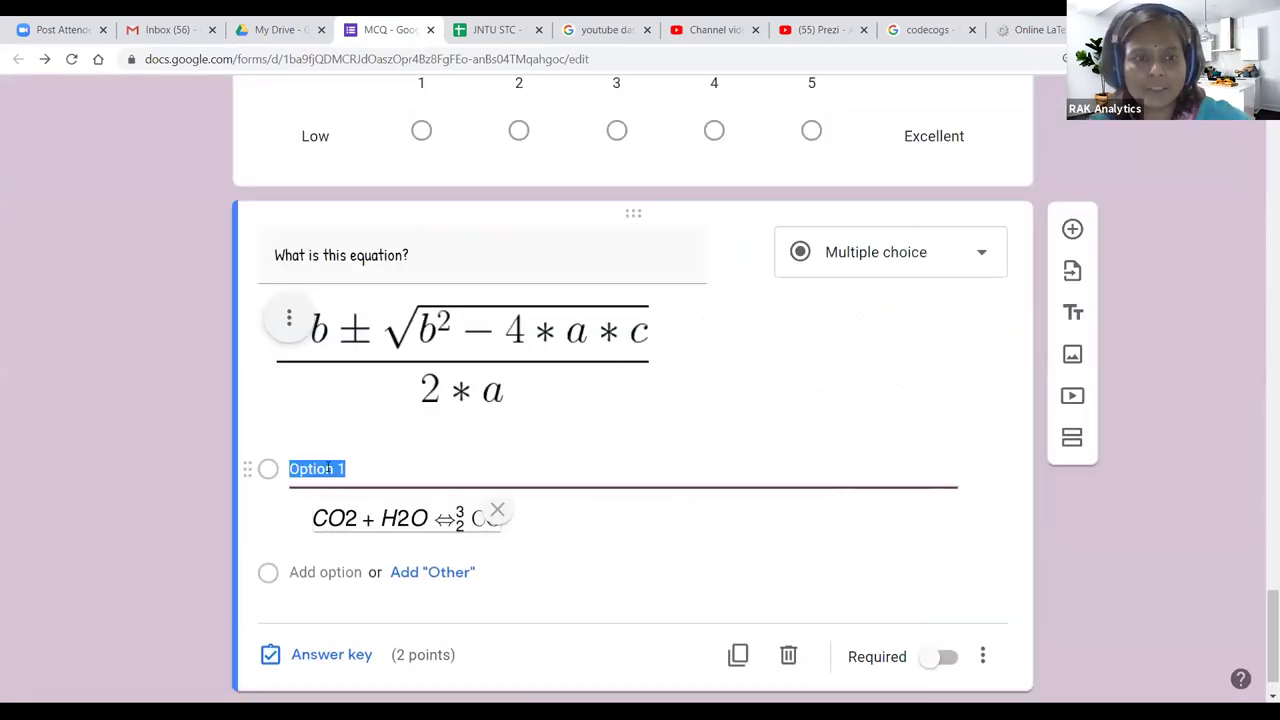
# Step: Make the equation question required and add the options Nill, All the above and None
pyautogui.moveTo(342, 463); pyautogui.dragTo(298, 468)
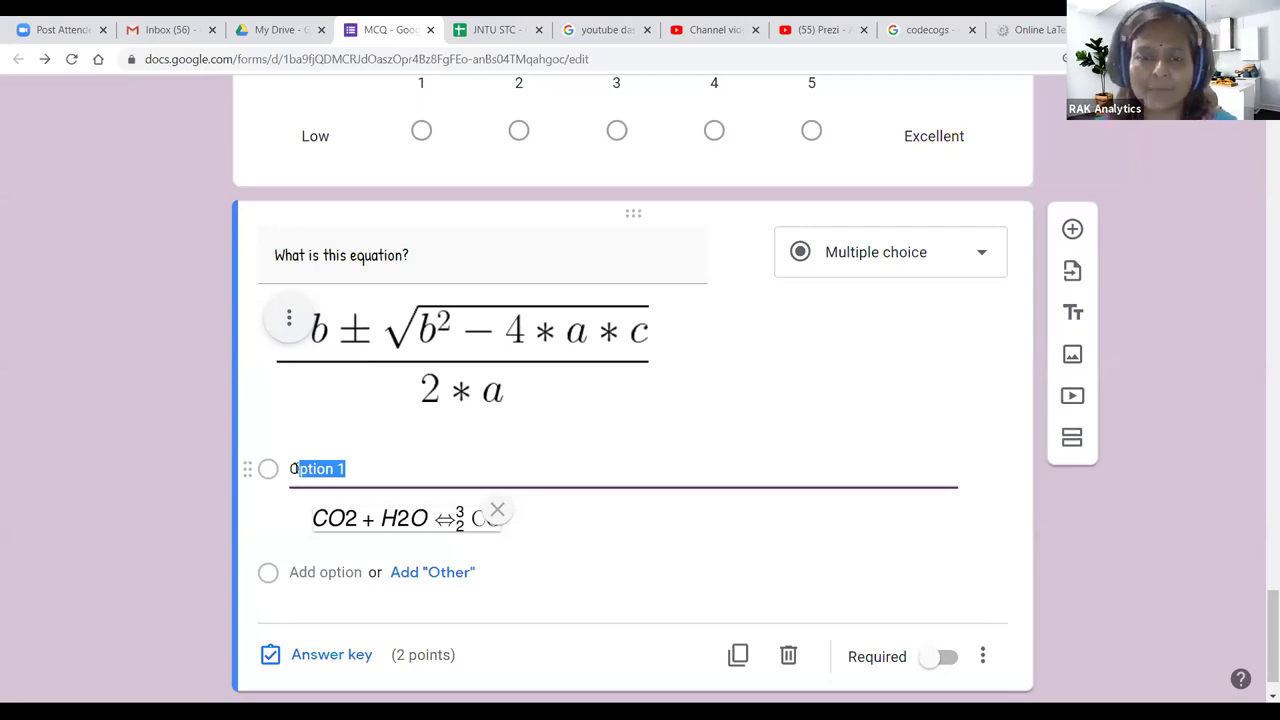
pyautogui.click(947, 658)
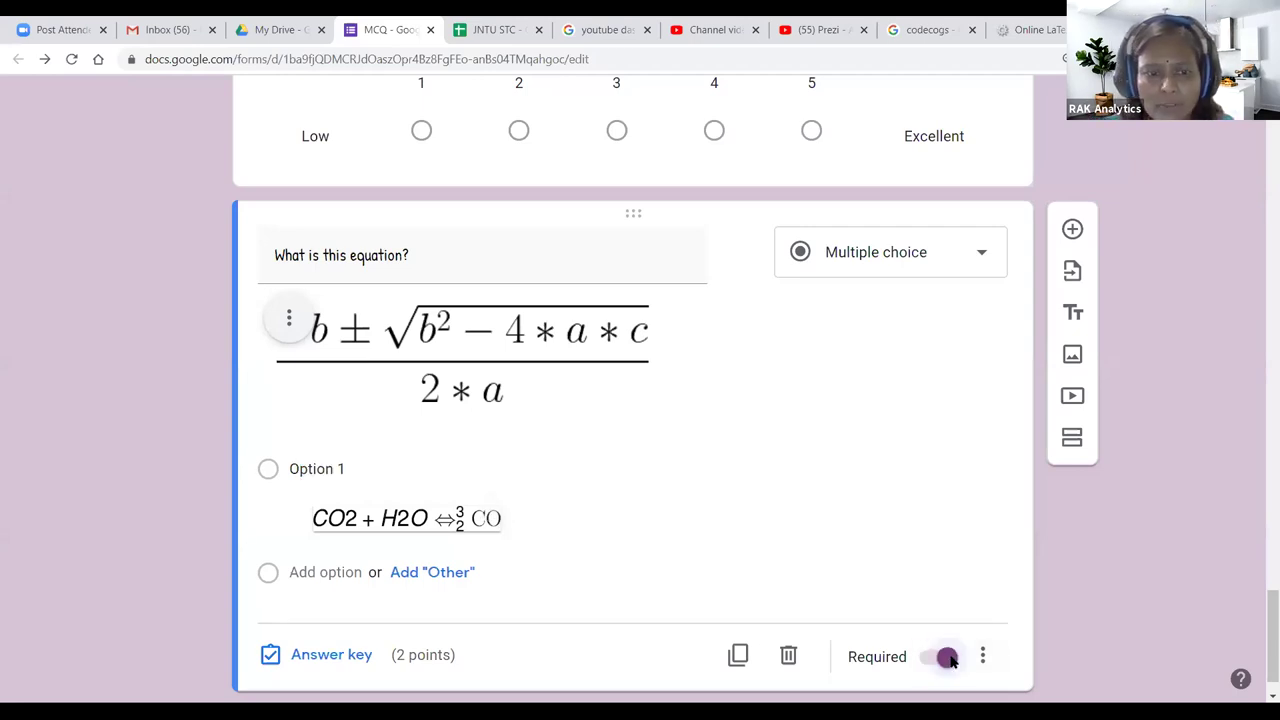
pyautogui.click(300, 572)
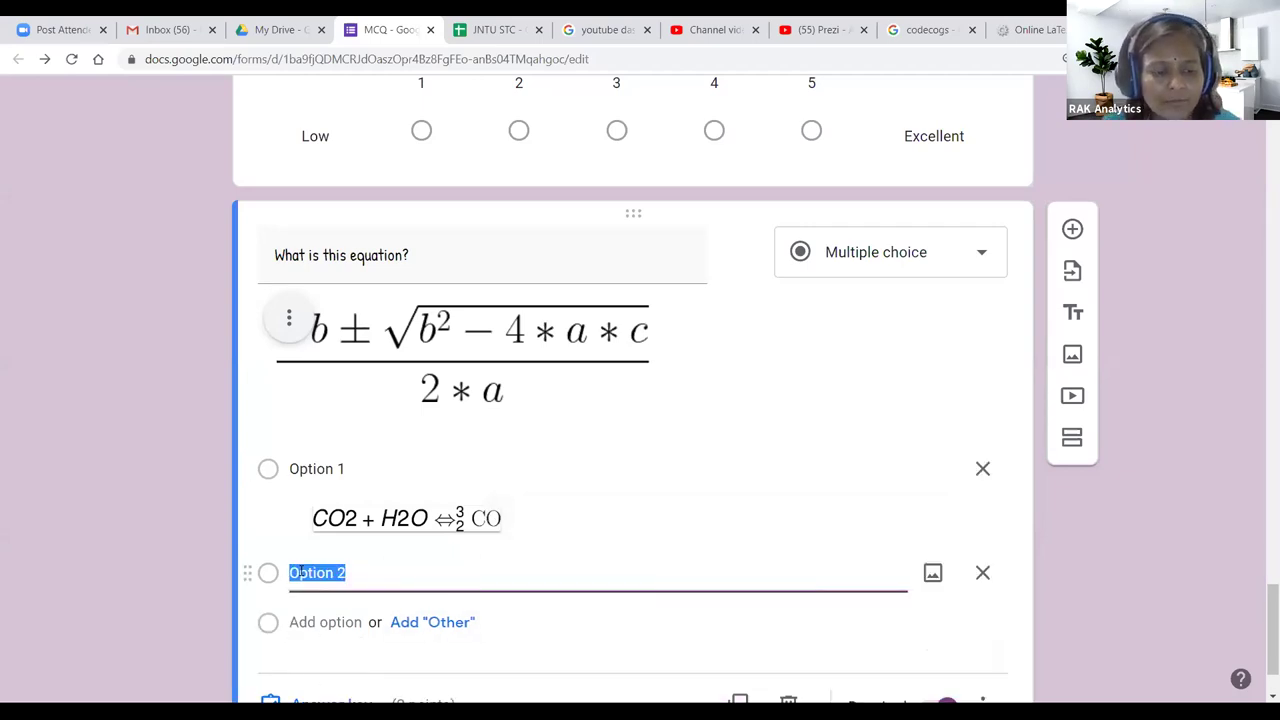
pyautogui.write('Nill')
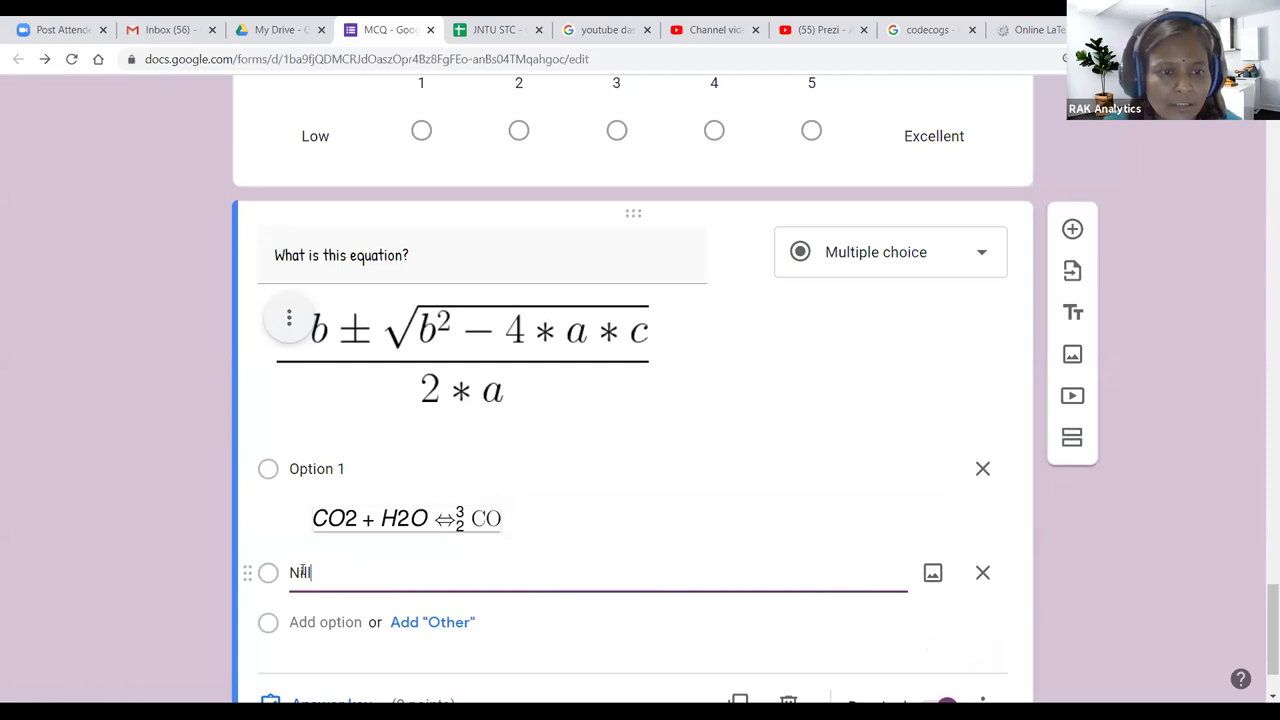
pyautogui.click(300, 620)
pyautogui.write('All')
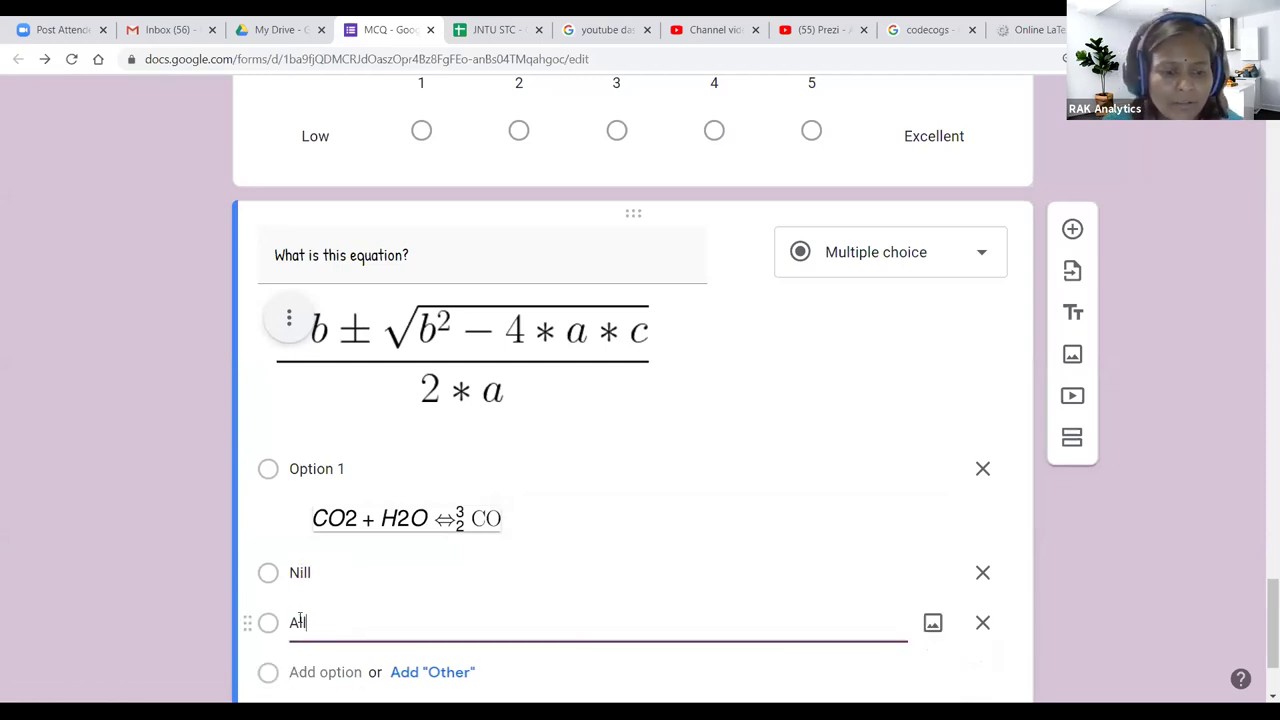
pyautogui.write(' the above')
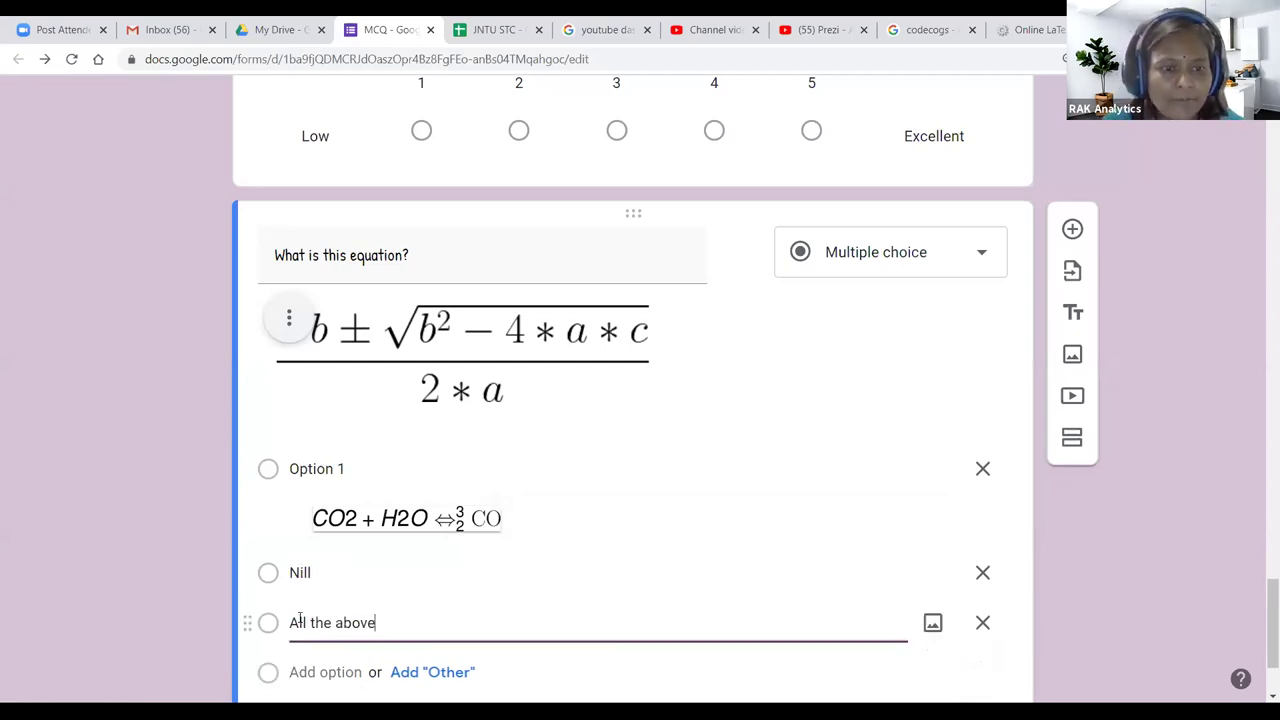
pyautogui.scroll(-2, 334, 620)
pyautogui.click(330, 518)
pyautogui.write('None')
pyautogui.click(553, 593)
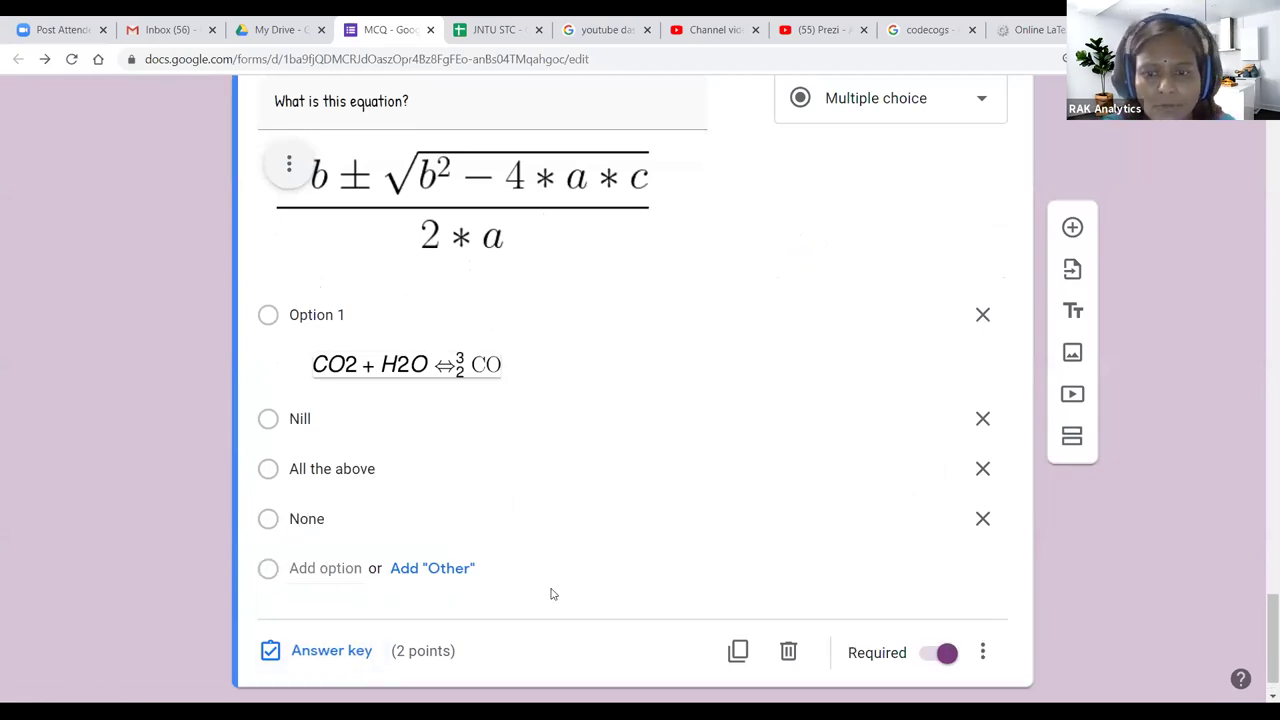
# Step: Check the form's quiz settings and save them
pyautogui.scroll(1, 740, 578)
pyautogui.scroll(20, 740, 578)
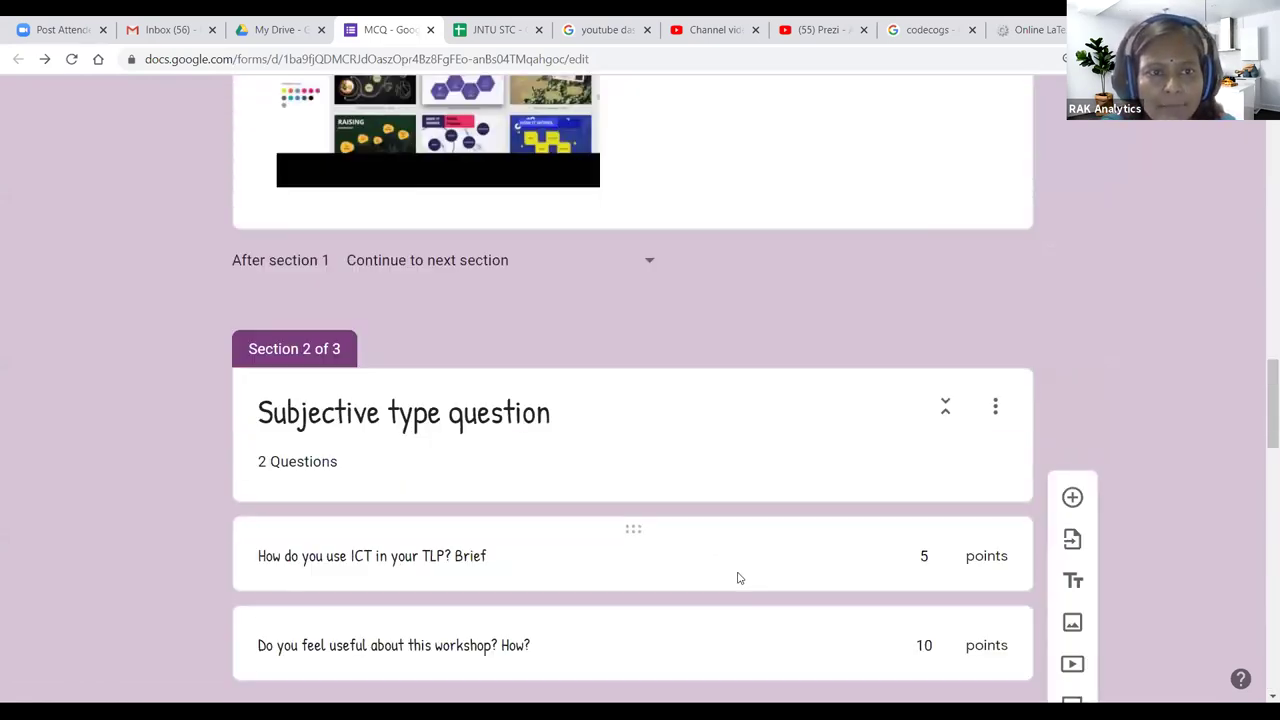
pyautogui.scroll(10, 738, 571)
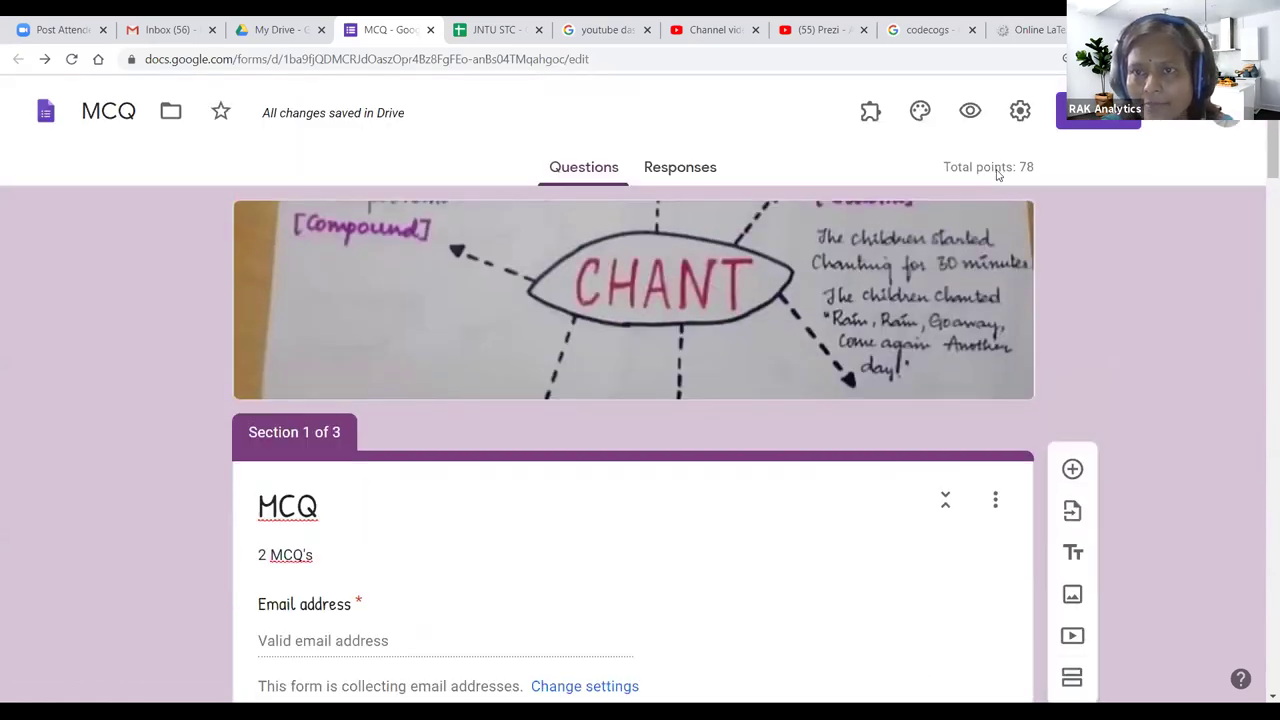
pyautogui.click(1021, 114)
pyautogui.click(824, 199)
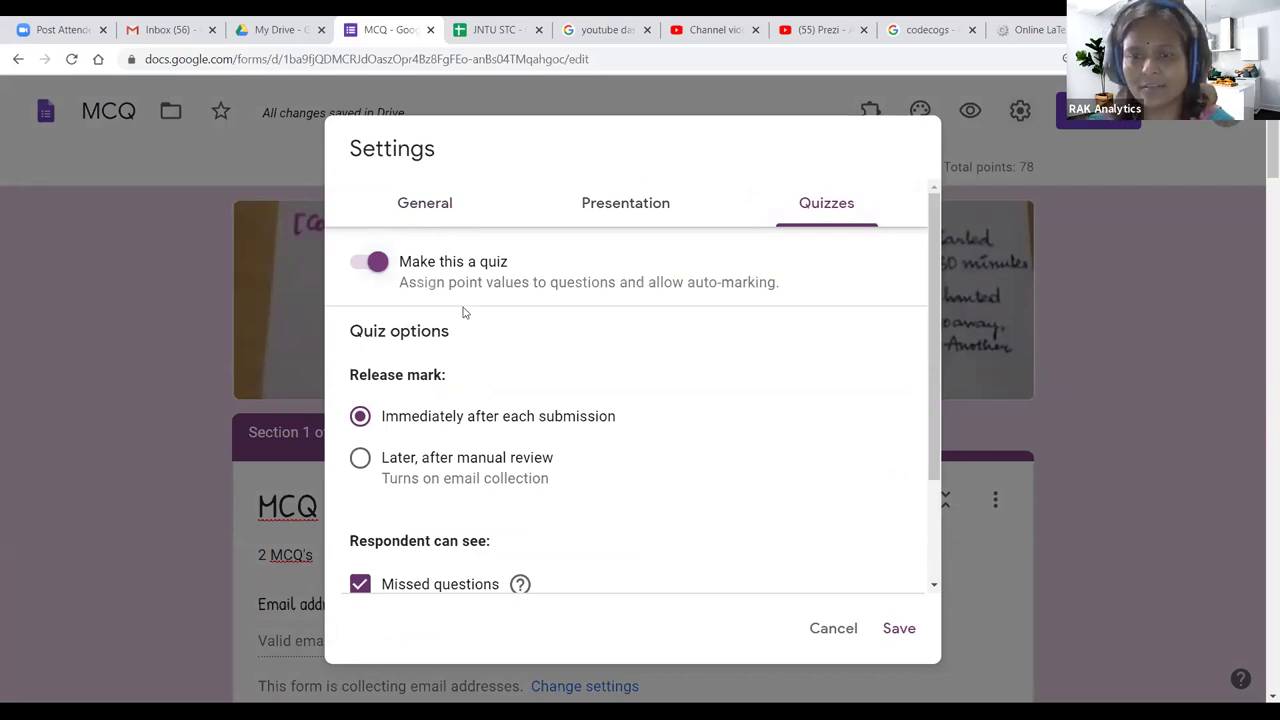
pyautogui.click(903, 631)
# Step: Examine the answer key and incorrect-answer feedback of the "Which are 4 wheeler?" question
pyautogui.scroll(-5, 477, 430)
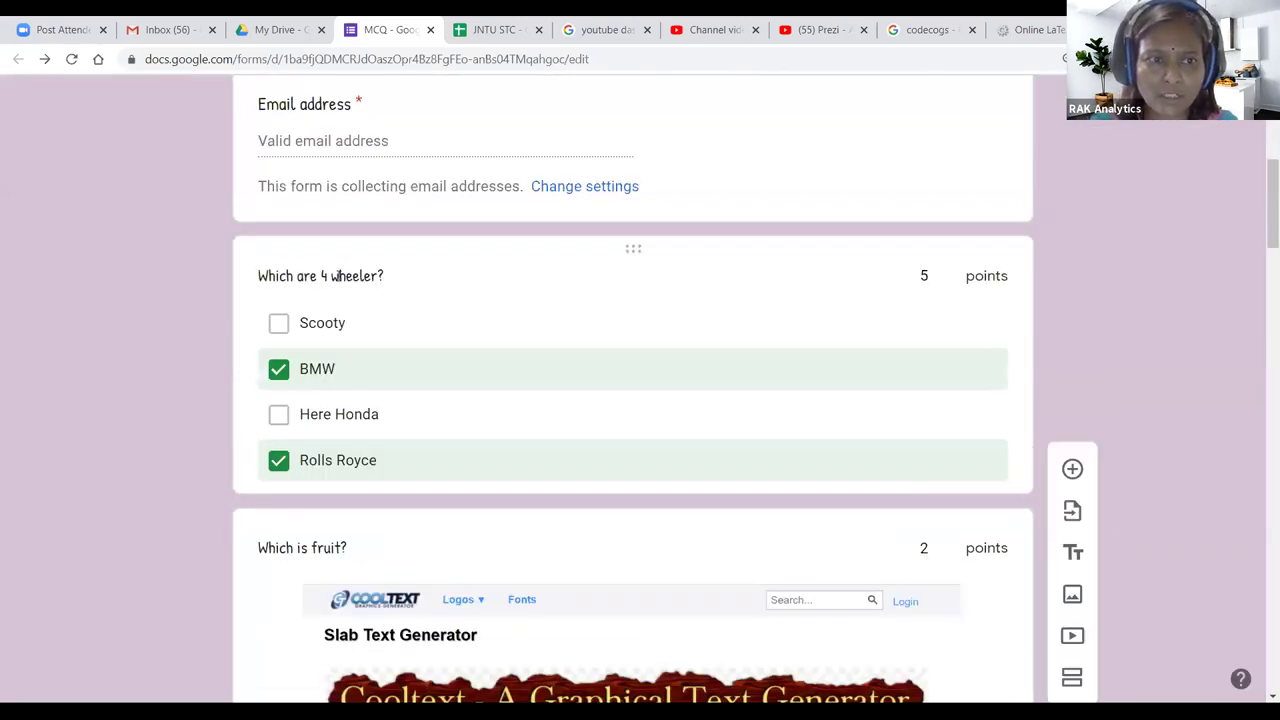
pyautogui.click(333, 276)
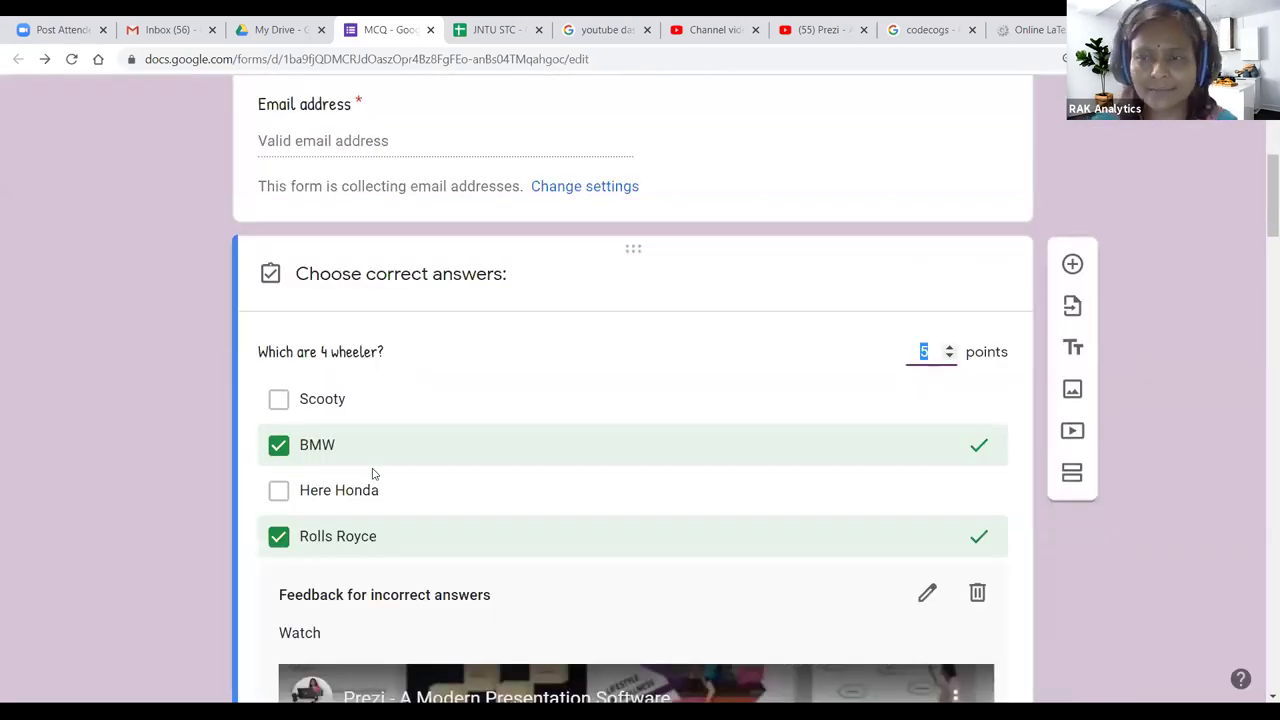
pyautogui.scroll(-5, 372, 474)
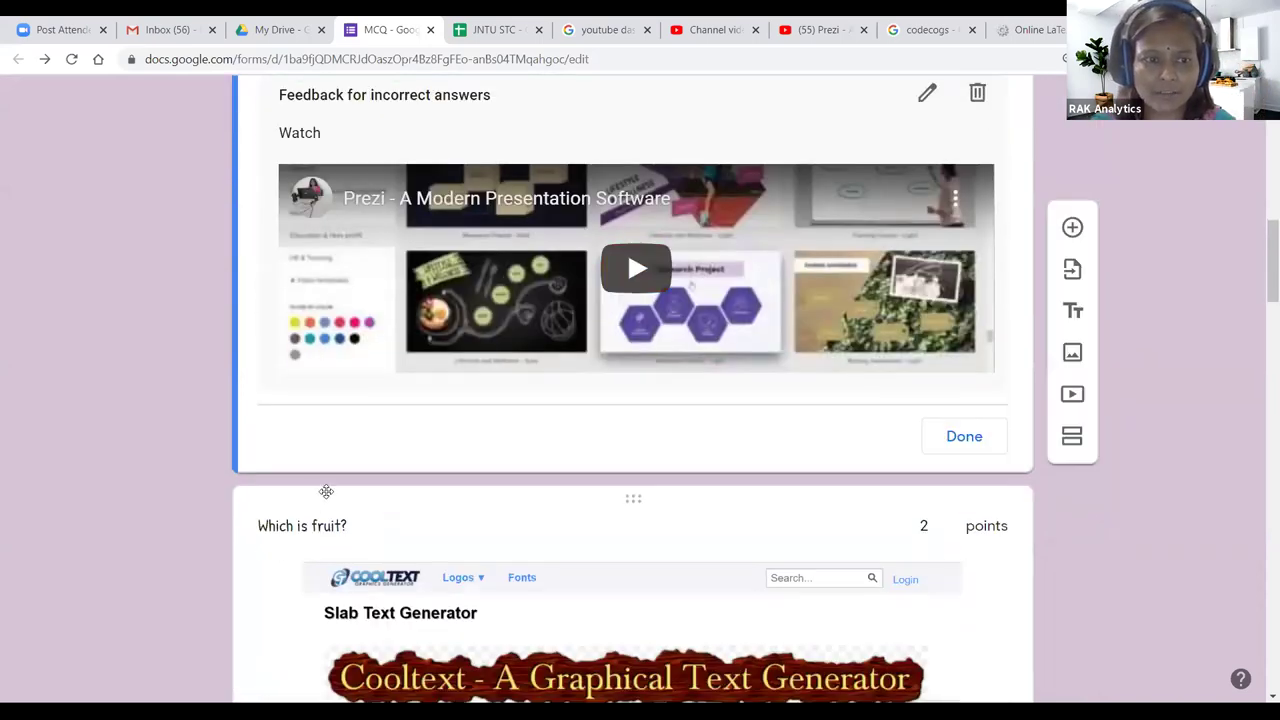
pyautogui.scroll(3, 342, 439)
pyautogui.scroll(-2, 329, 363)
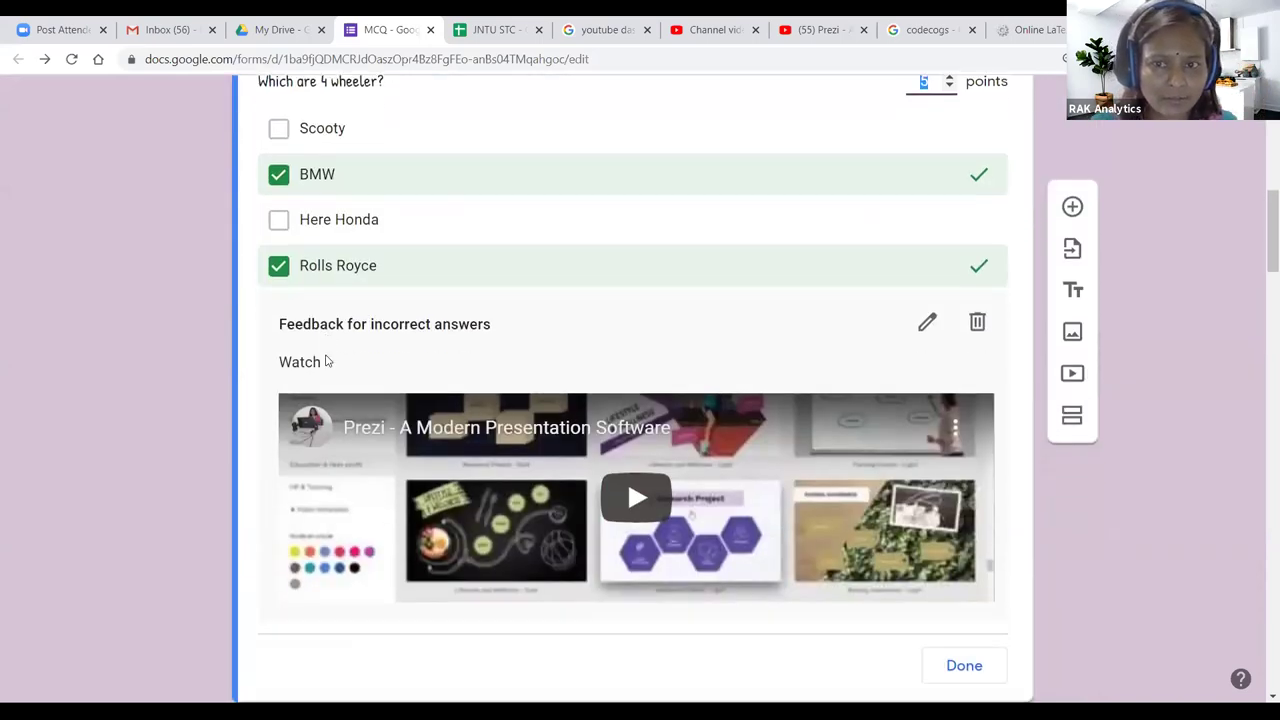
pyautogui.scroll(3, 285, 437)
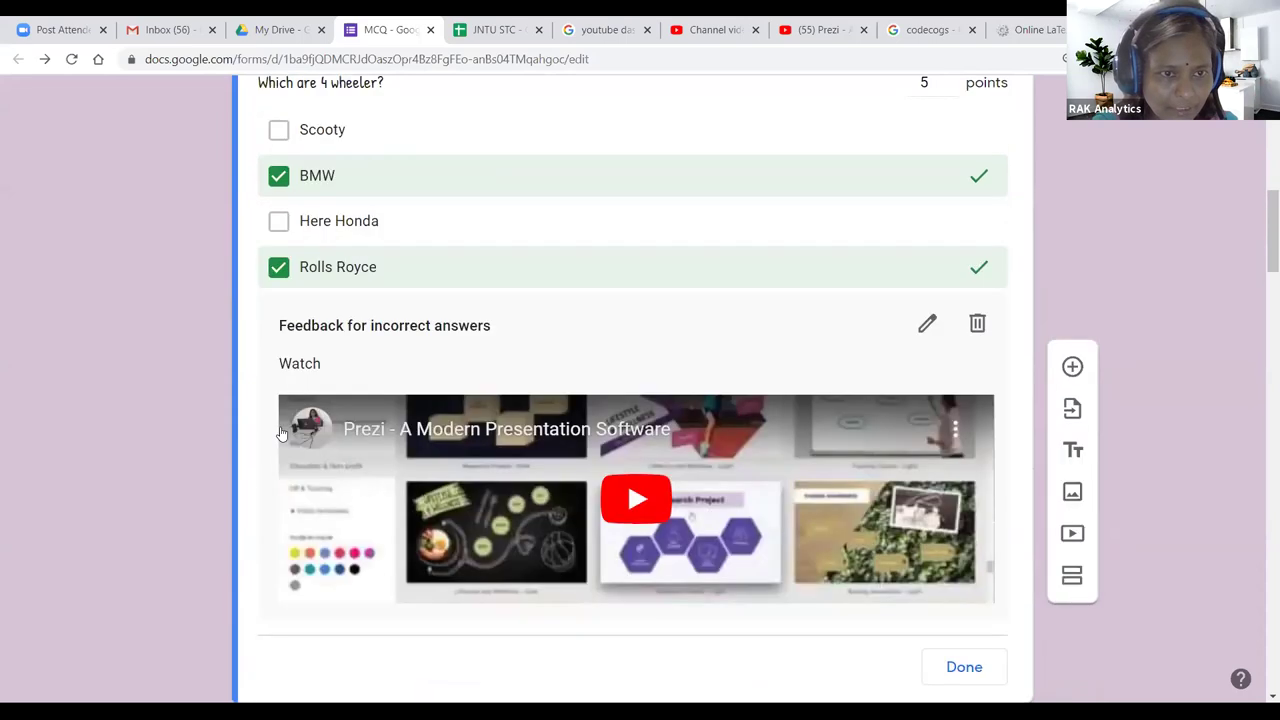
pyautogui.doubleClick(323, 185)
pyautogui.click(288, 185)
pyautogui.scroll(3, 349, 208)
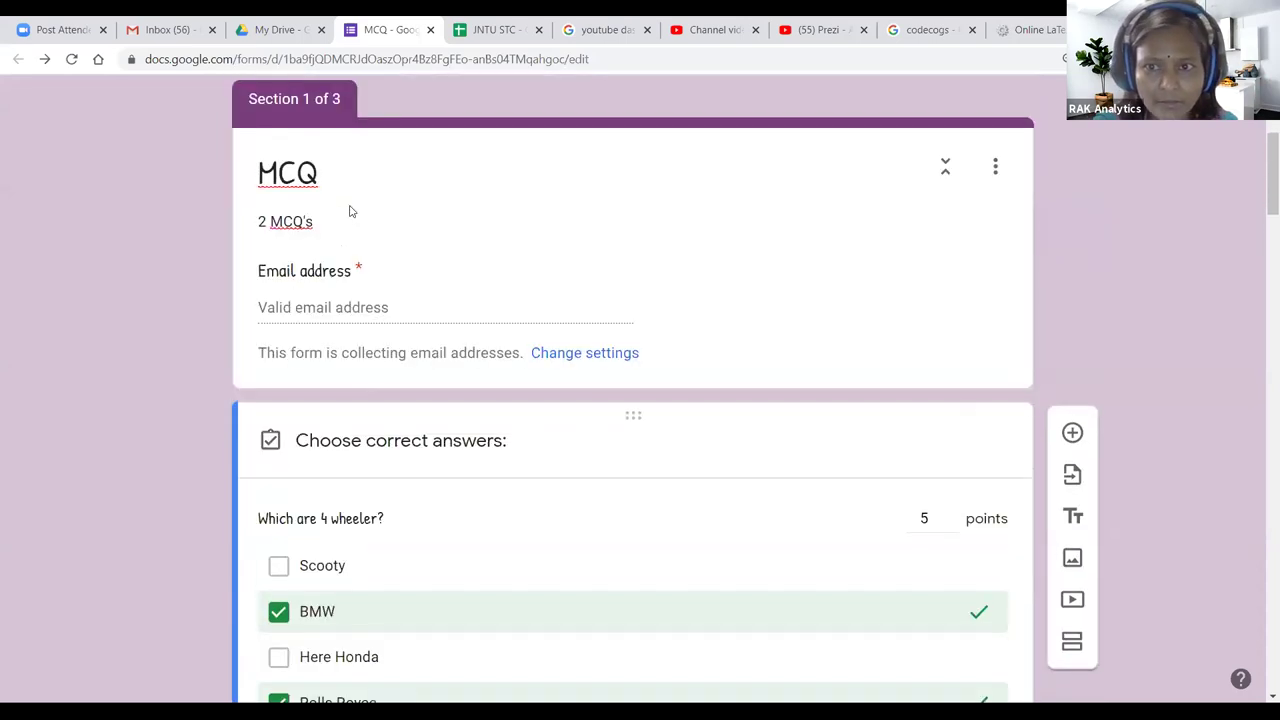
pyautogui.scroll(-4, 360, 240)
pyautogui.scroll(-4, 414, 357)
pyautogui.scroll(1, 414, 354)
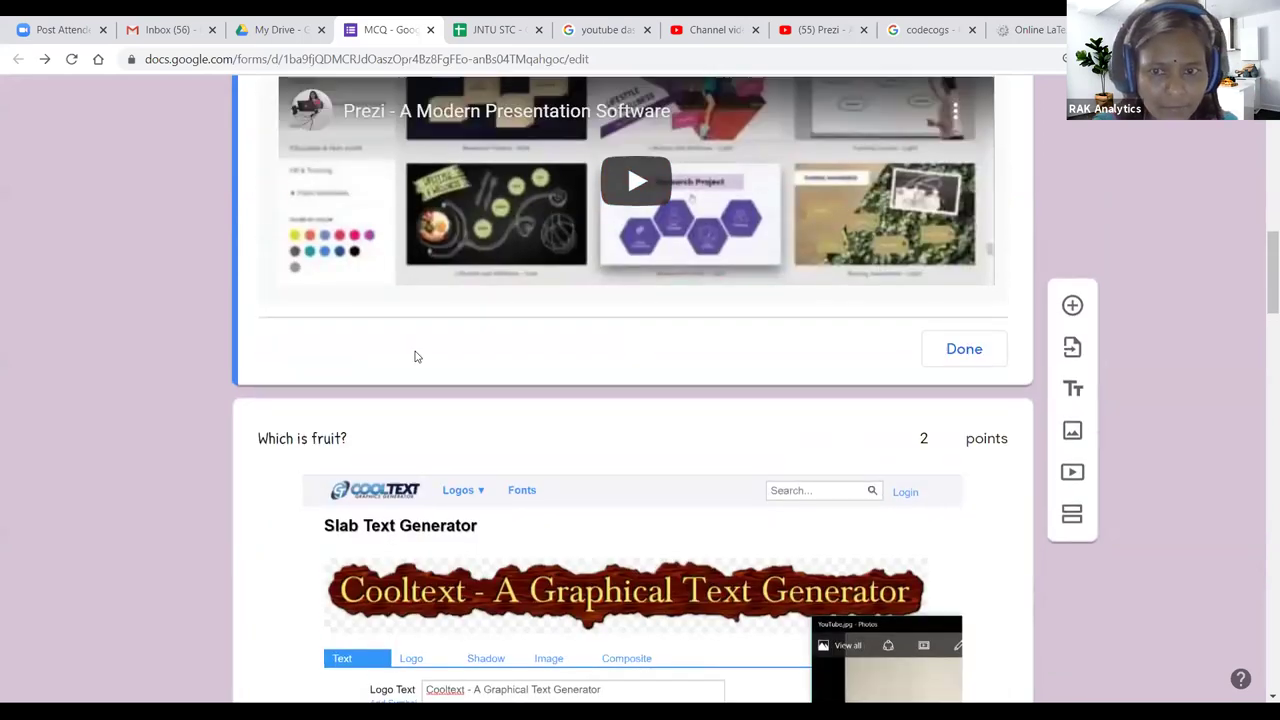
# Step: Examine the answer key of the "Which is fruit?" question
pyautogui.scroll(-2, 331, 340)
pyautogui.click(308, 193)
pyautogui.scroll(-7, 336, 404)
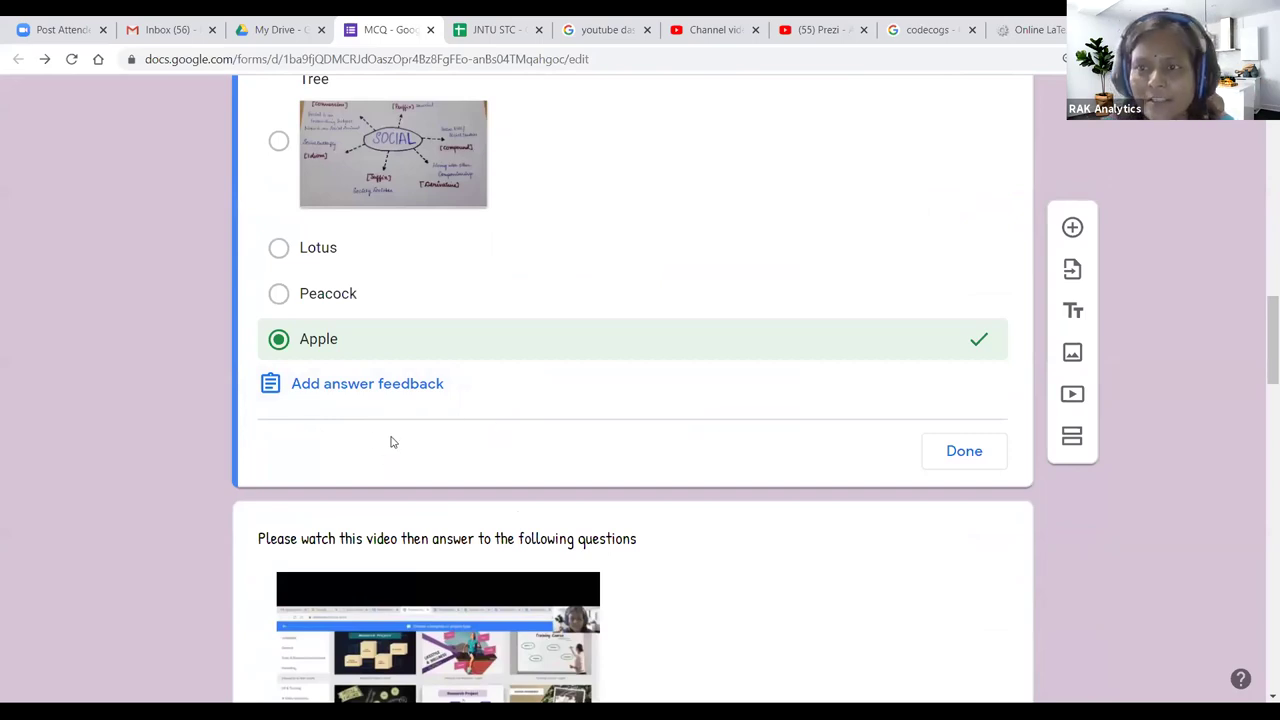
# Step: Set Option 1 as the correct answer in the "What is this equation?" question's answer key
pyautogui.scroll(-20, 430, 505)
pyautogui.scroll(1, 435, 521)
pyautogui.click(303, 270)
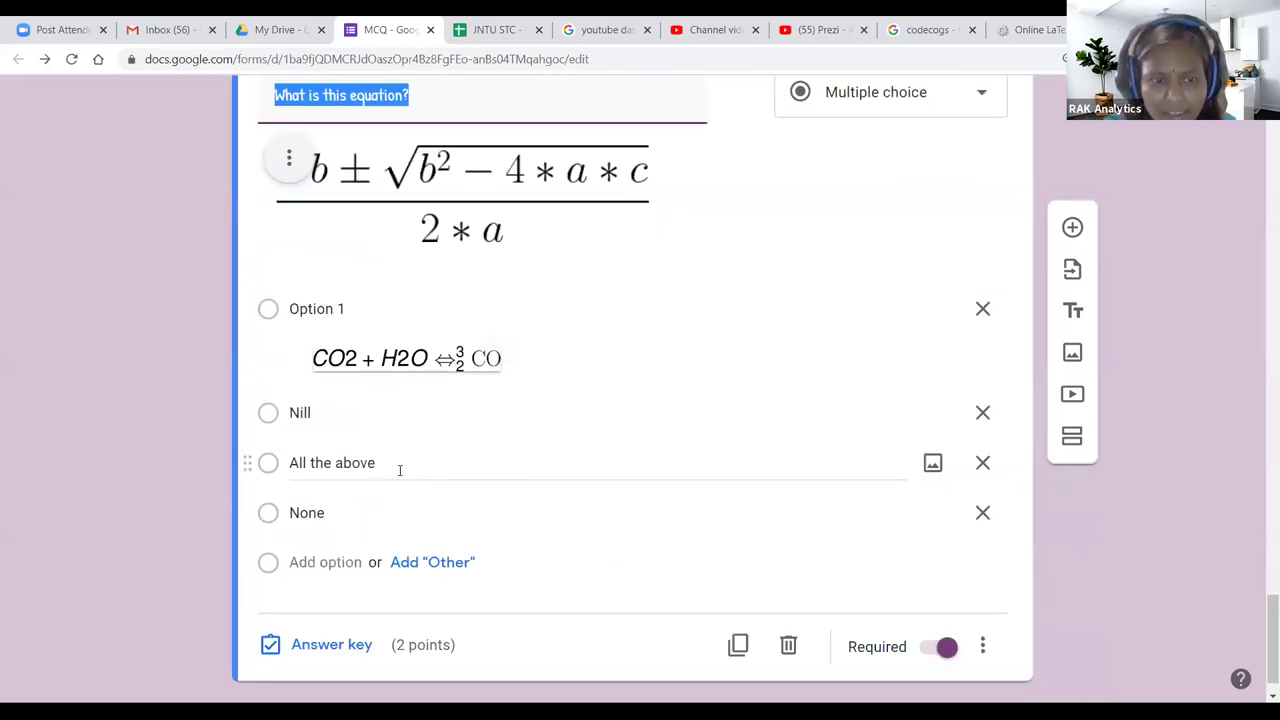
pyautogui.click(331, 645)
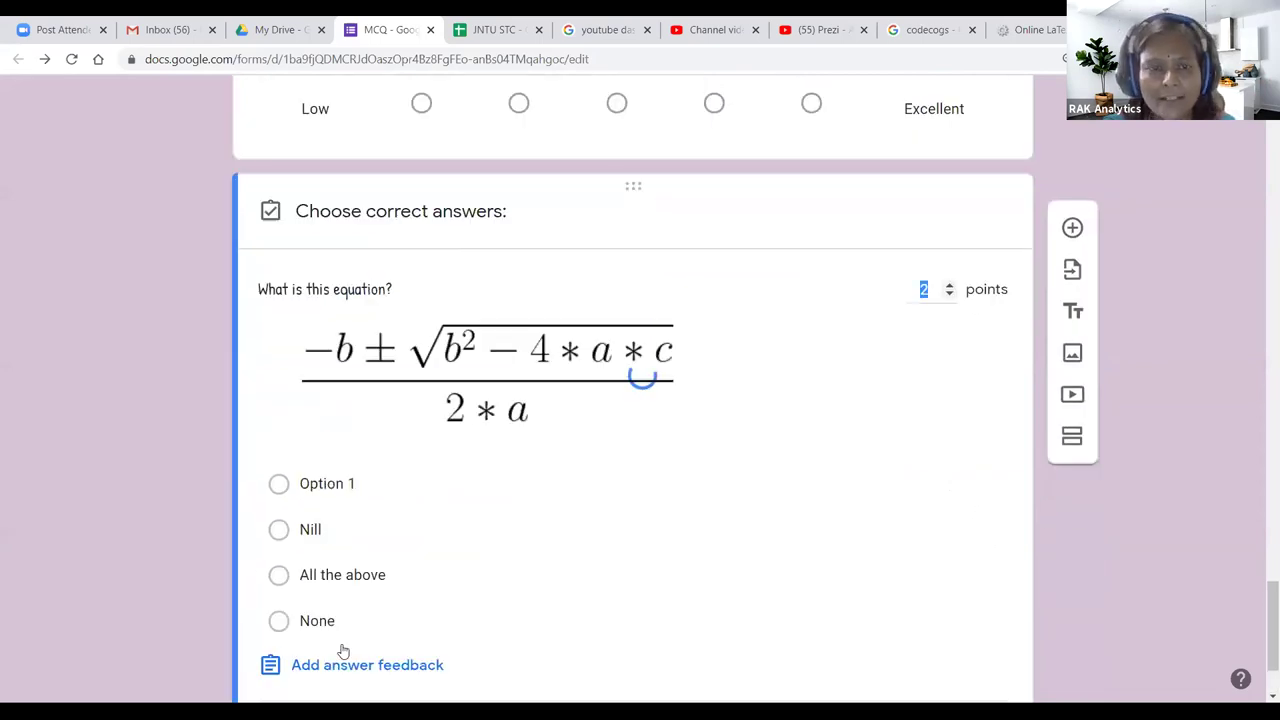
pyautogui.click(280, 332)
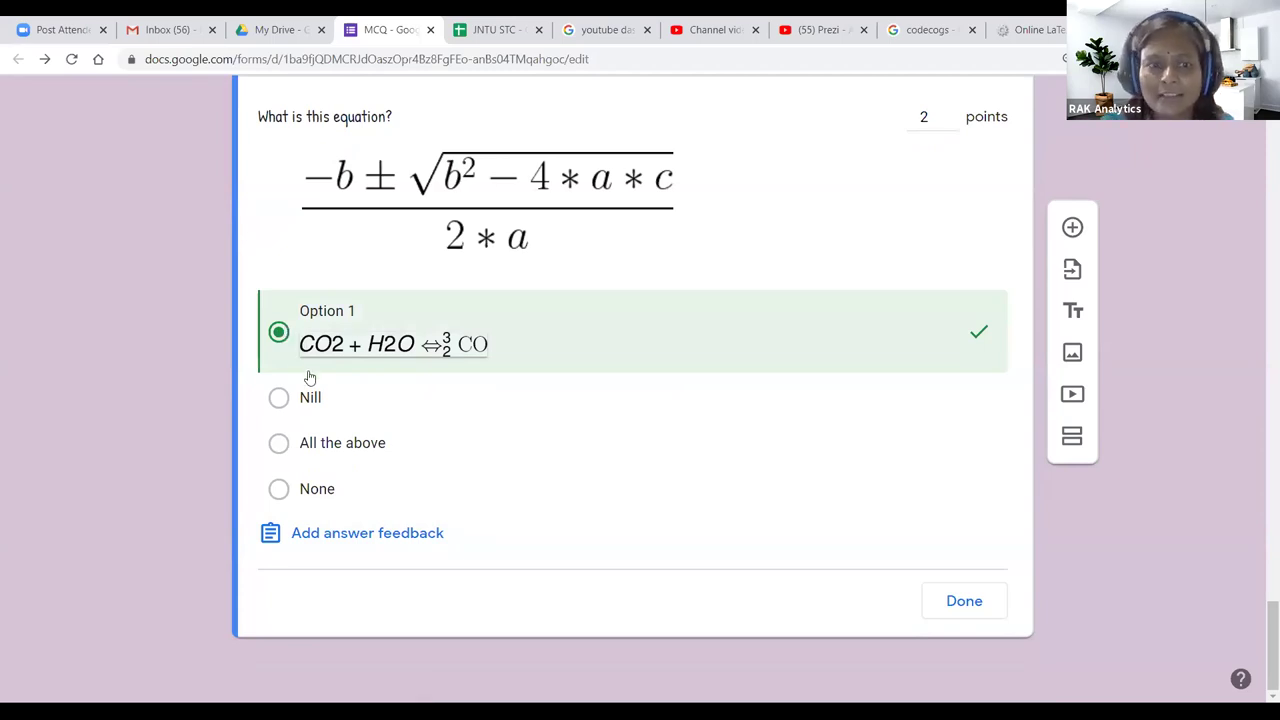
# Step: Examine the incorrect-answer and correct-answer feedback options of the "What is this equation?" question, including link and video, without saving any feedback
pyautogui.click(354, 535)
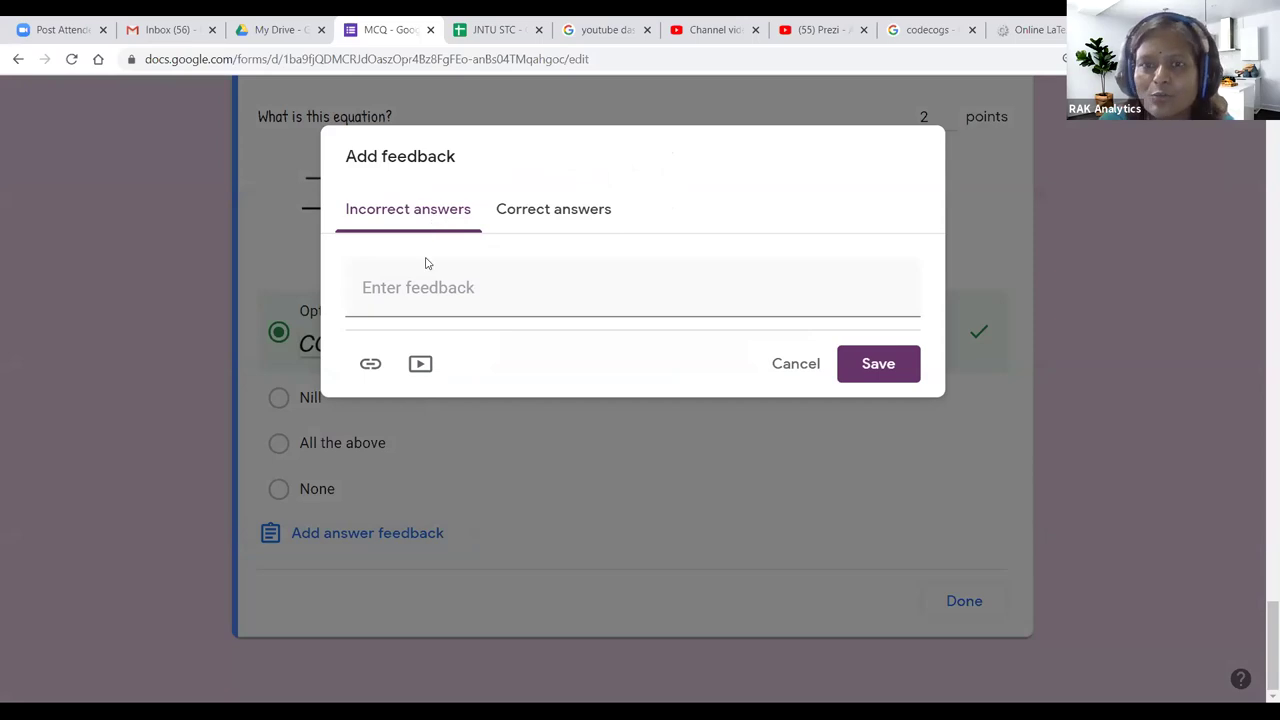
pyautogui.click(419, 290)
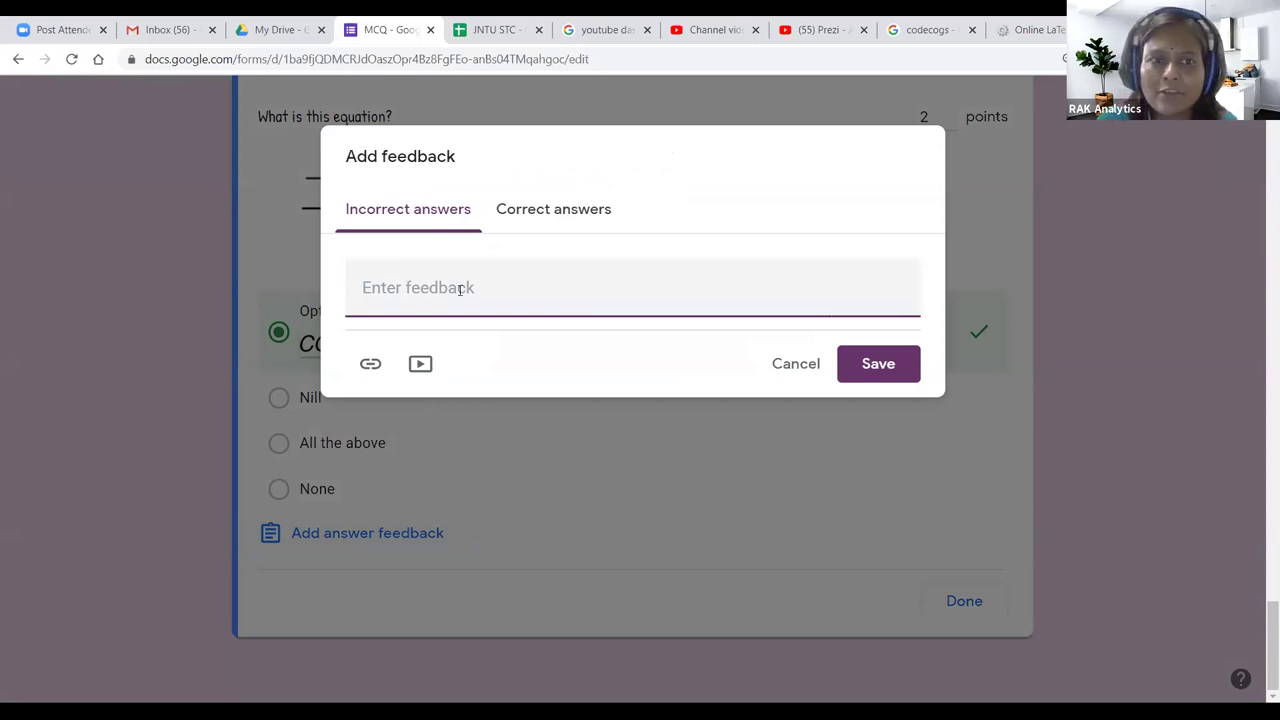
pyautogui.click(371, 363)
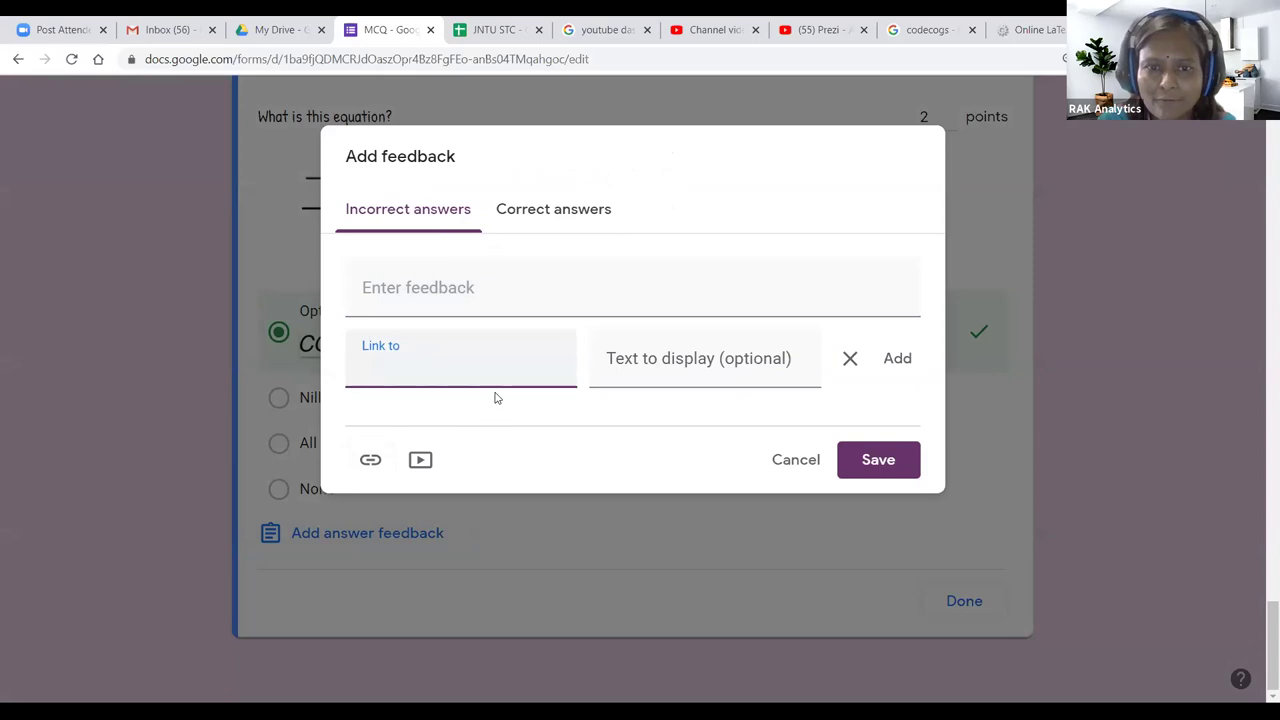
pyautogui.click(420, 460)
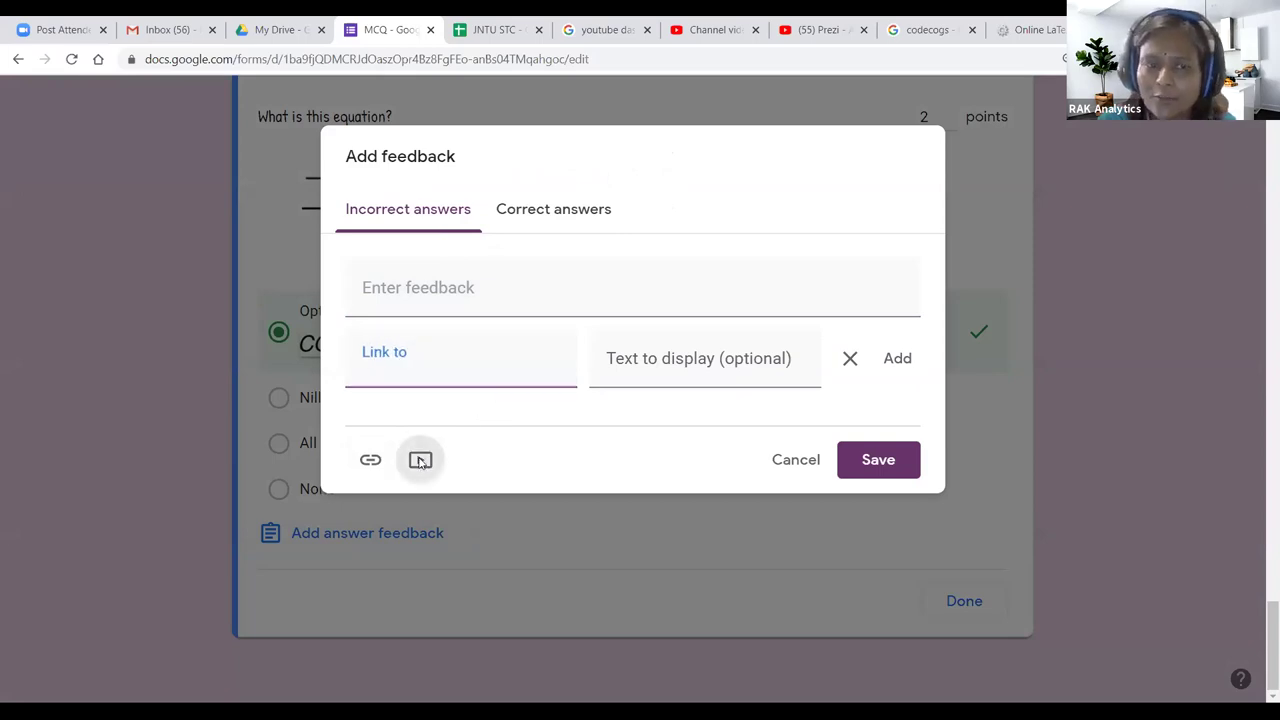
pyautogui.click(1052, 148)
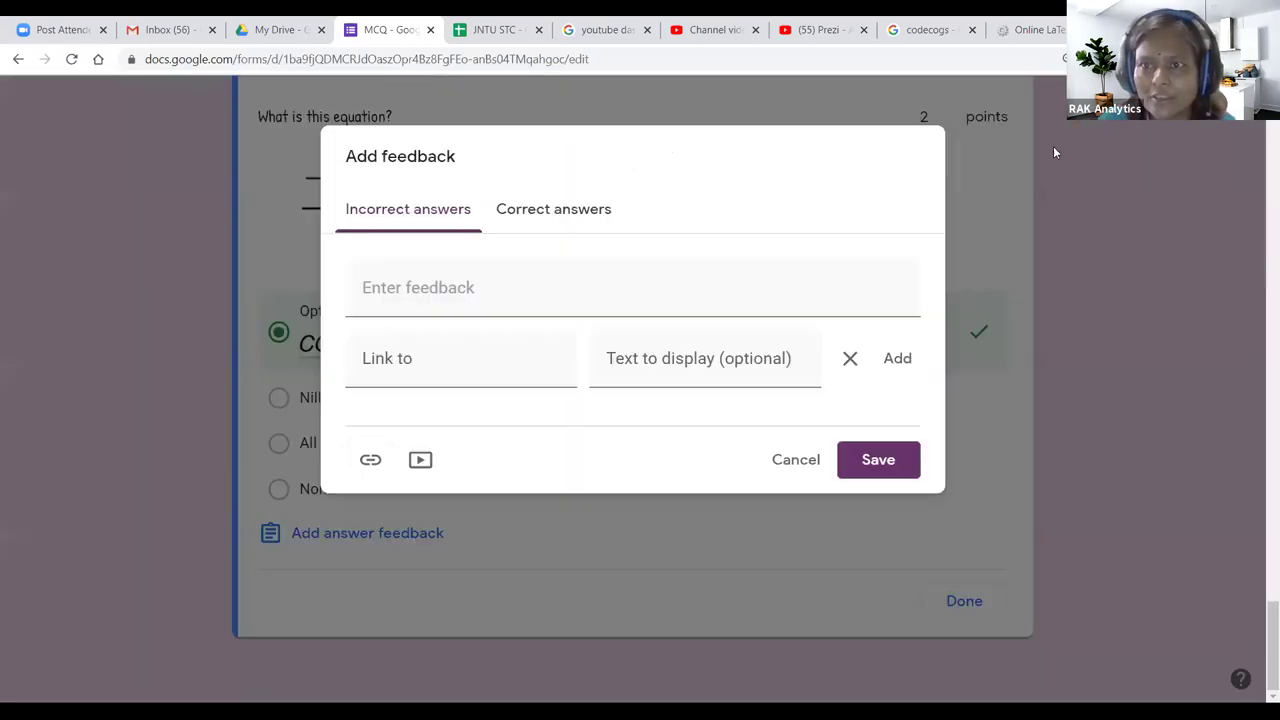
pyautogui.click(546, 218)
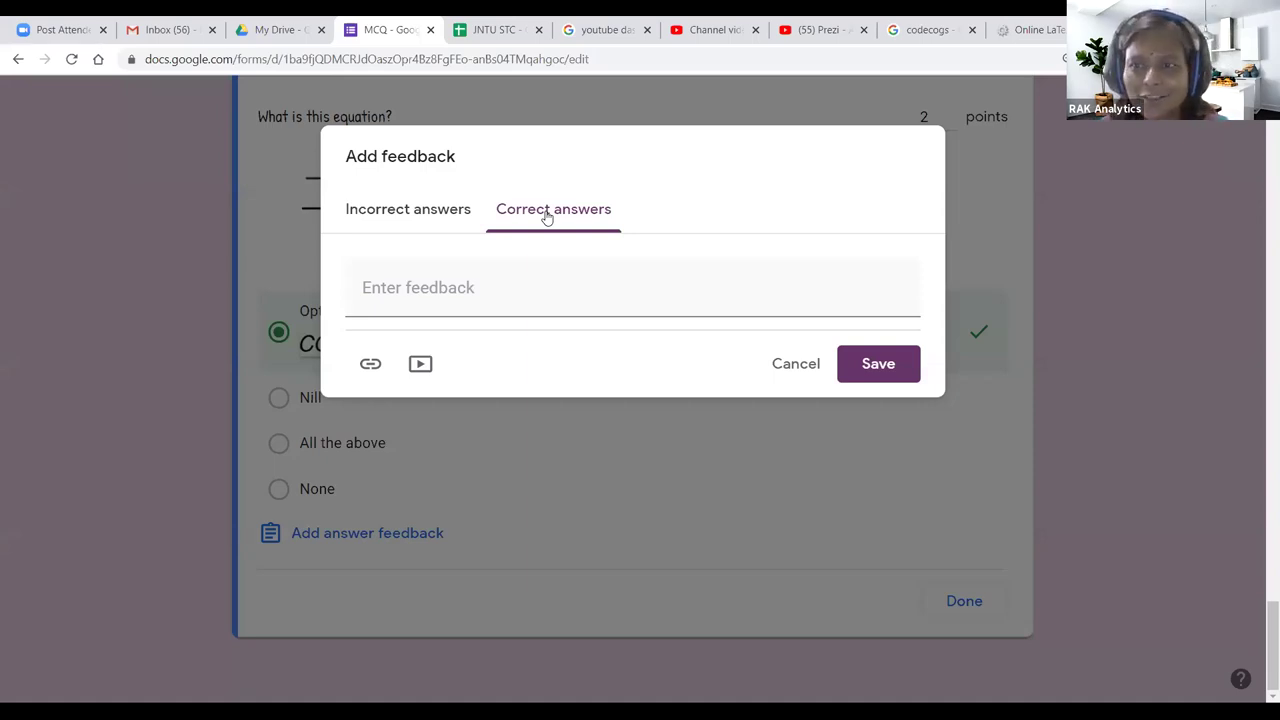
pyautogui.click(792, 366)
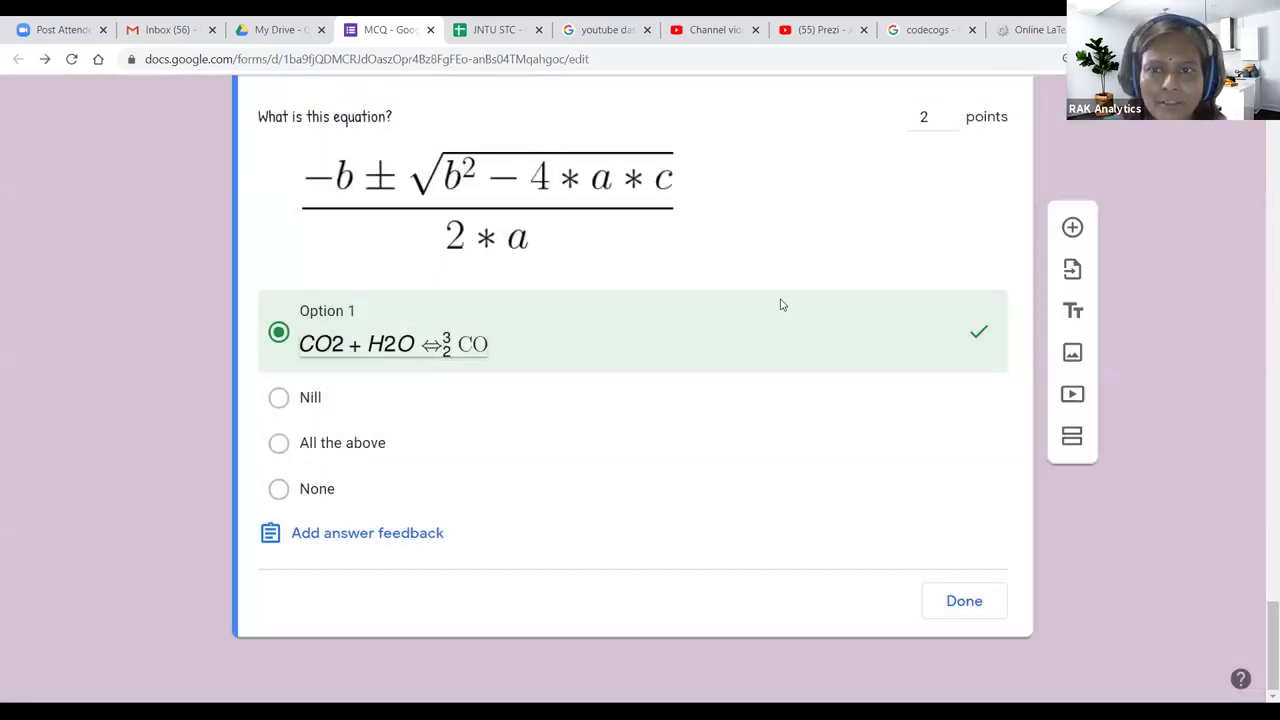
# Step: Set the "What is this equation?" question's score to 5 points
pyautogui.scroll(1, 900, 240)
pyautogui.click(927, 198)
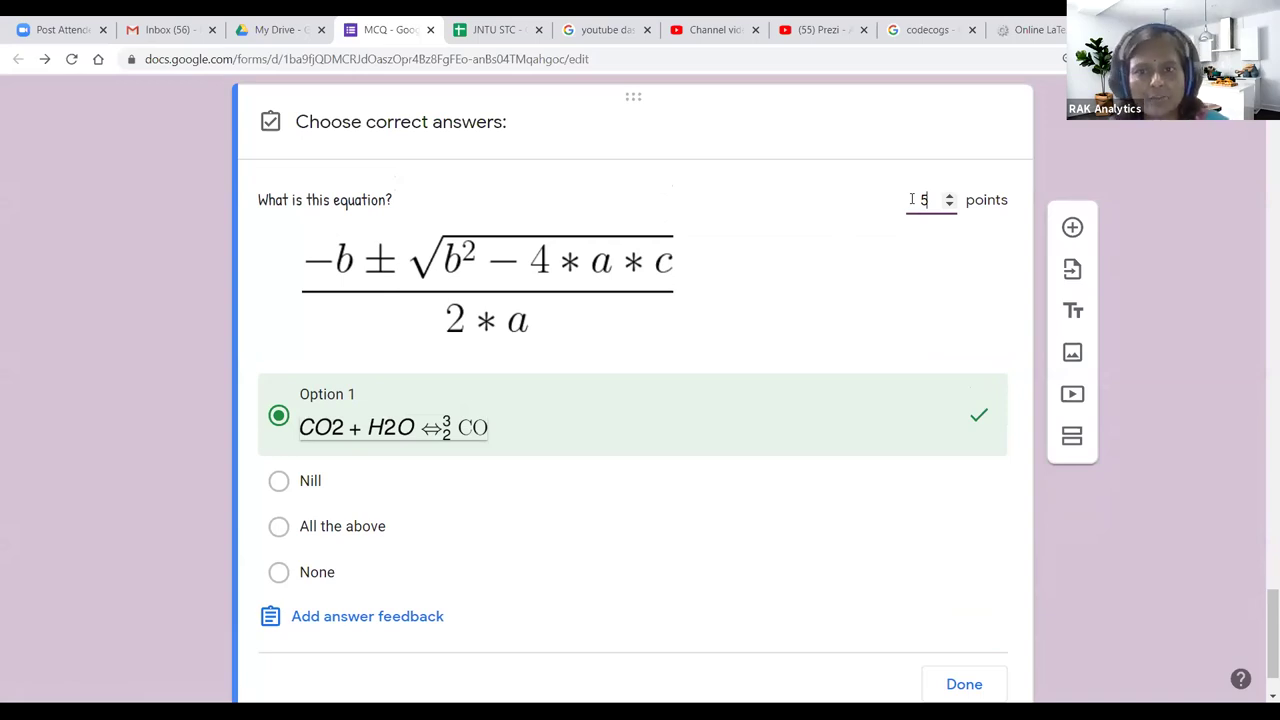
pyautogui.scroll(20, 873, 280)
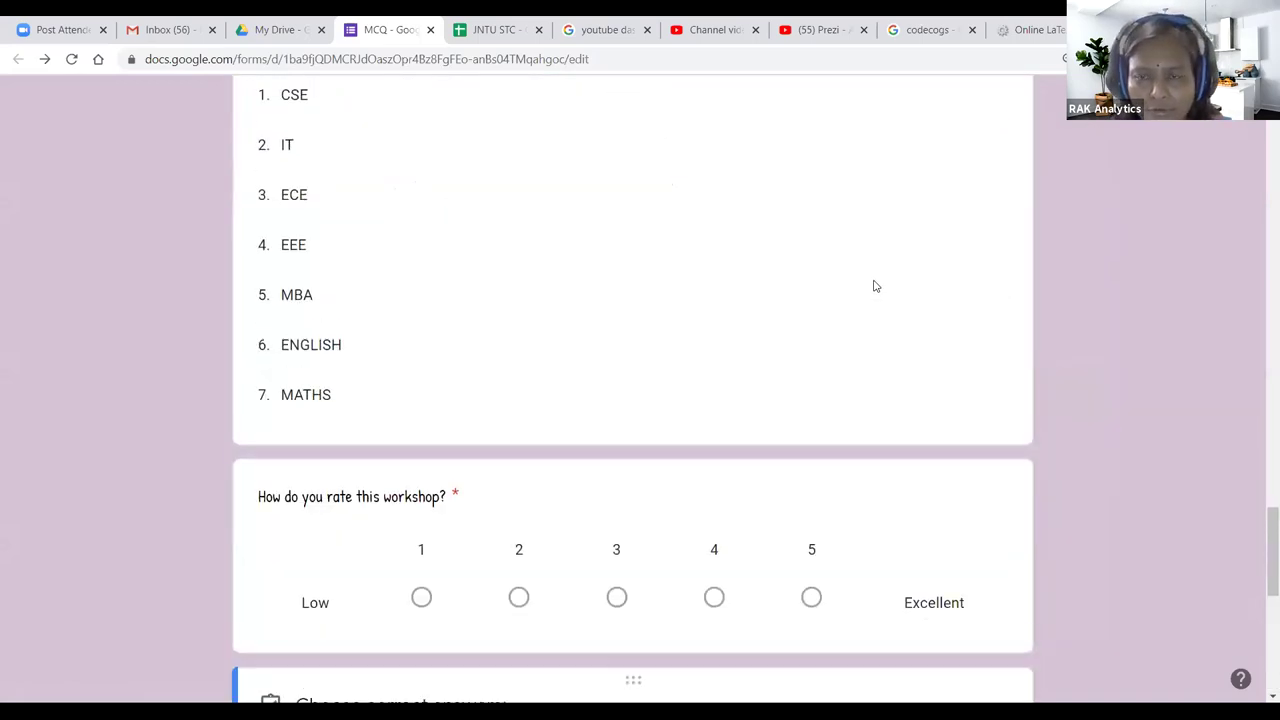
pyautogui.scroll(6, 873, 286)
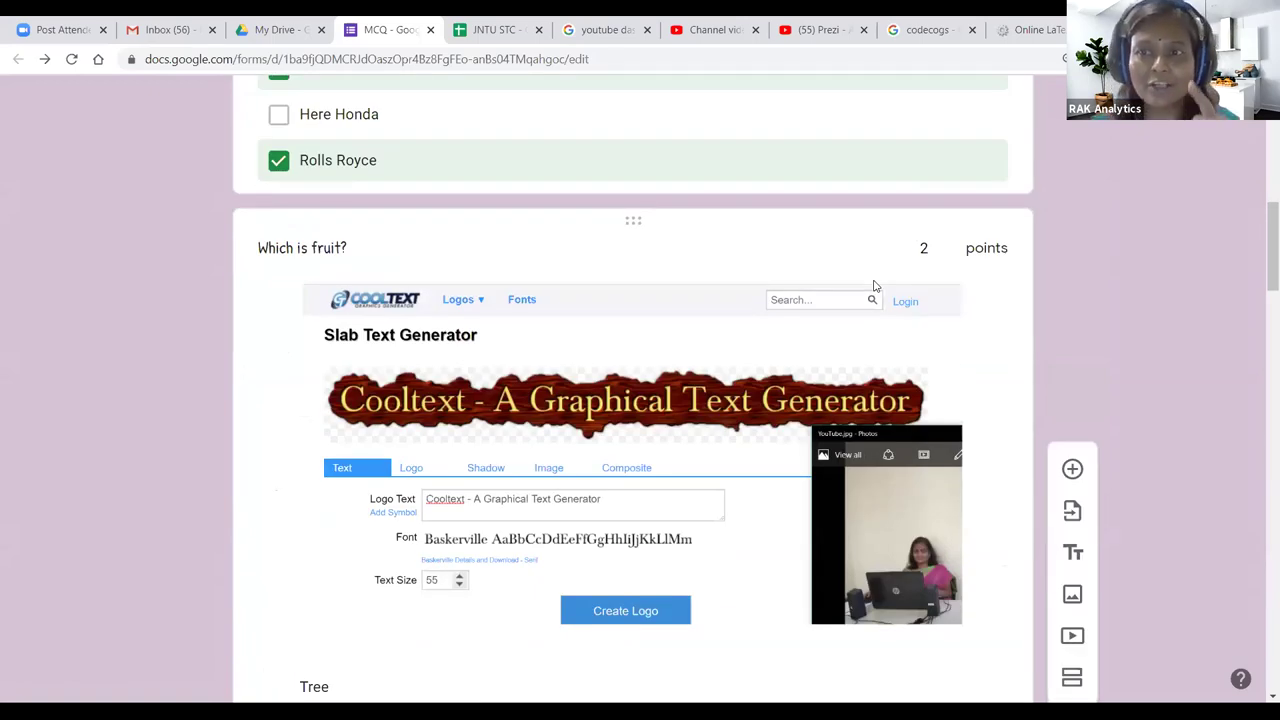
# Step: Switch to the JNTU STC spreadsheet and open its "22. Google Add Ons" sheet
pyautogui.click(484, 29)
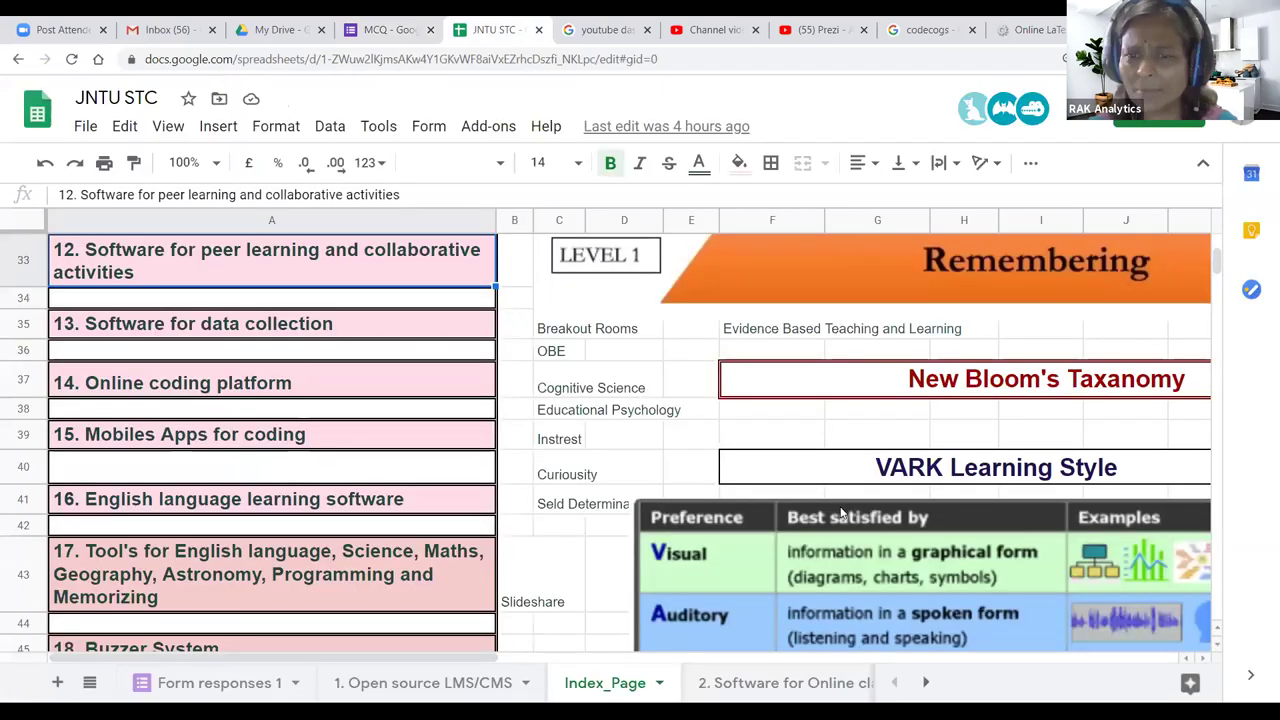
pyautogui.click(926, 683)
pyautogui.click(926, 683)
pyautogui.click(926, 683)
pyautogui.click(926, 683)
pyautogui.click(926, 683)
pyautogui.click(926, 683)
pyautogui.click(926, 683)
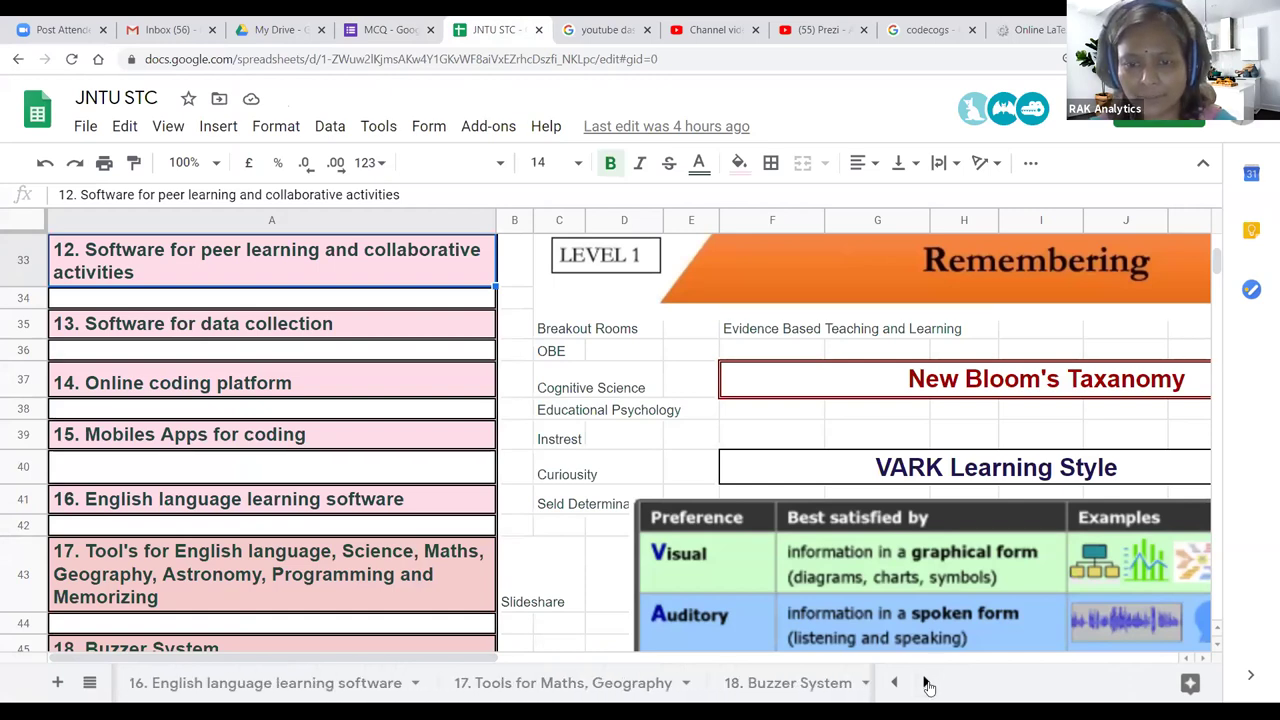
pyautogui.click(926, 683)
pyautogui.click(926, 683)
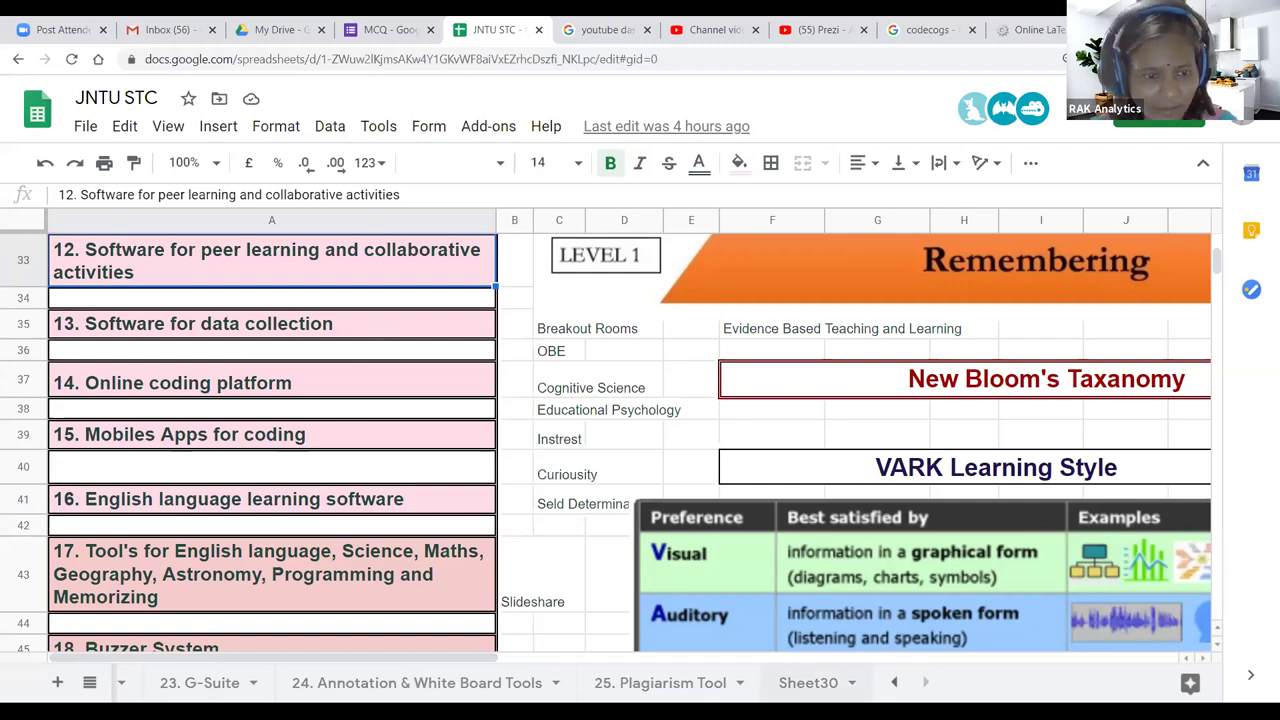
pyautogui.click(895, 683)
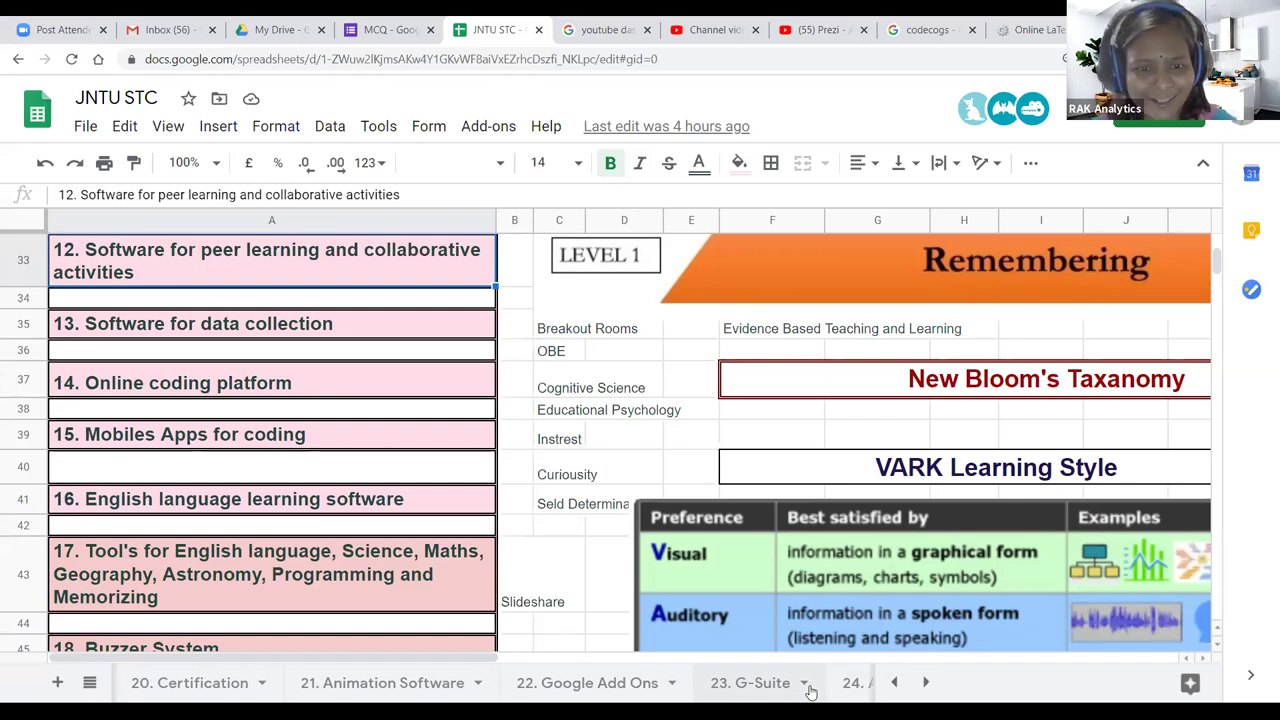
pyautogui.click(628, 686)
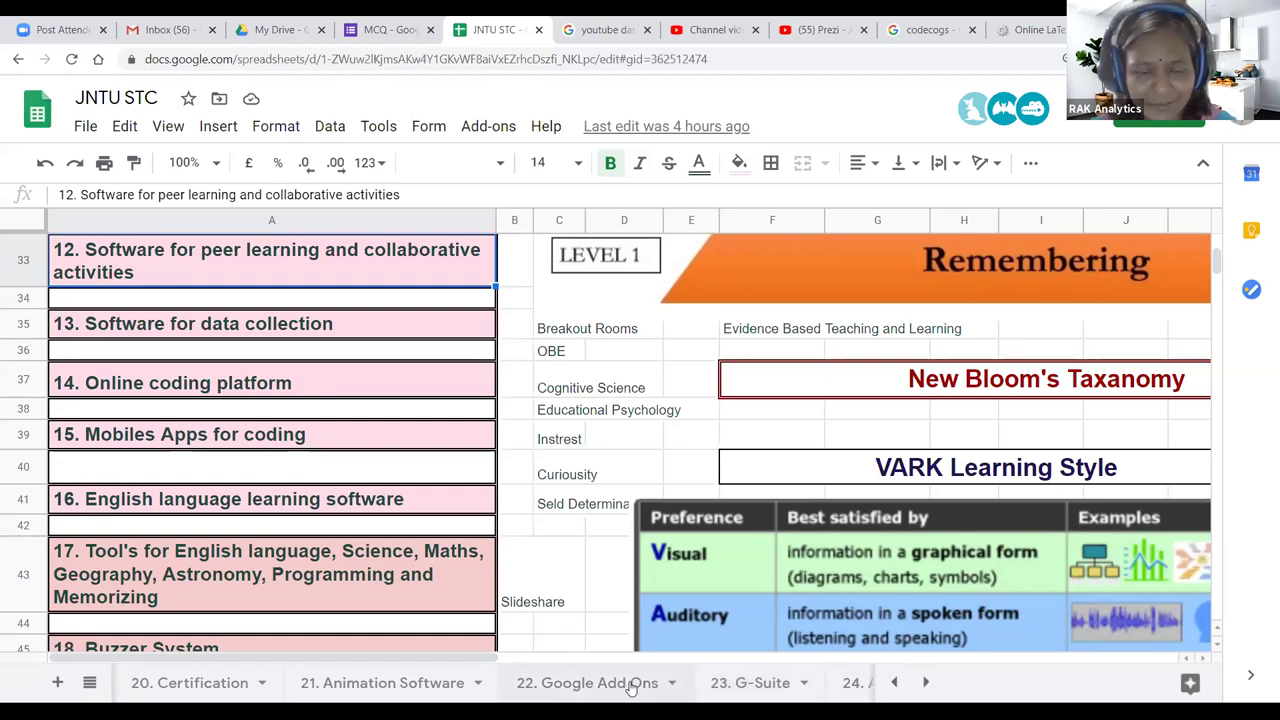
# Step: Copy the words "Google Typing" from the highlighted vernacular-language note in row 30
pyautogui.scroll(-6, 800, 492)
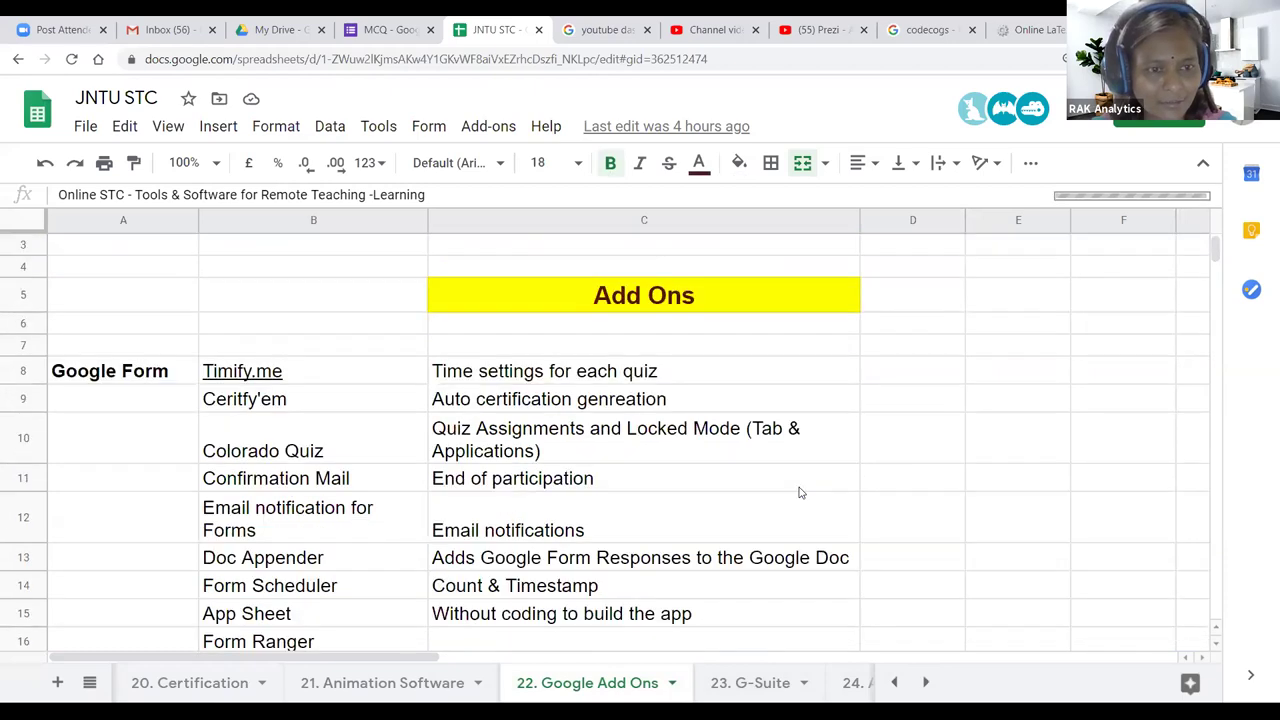
pyautogui.scroll(-3, 800, 492)
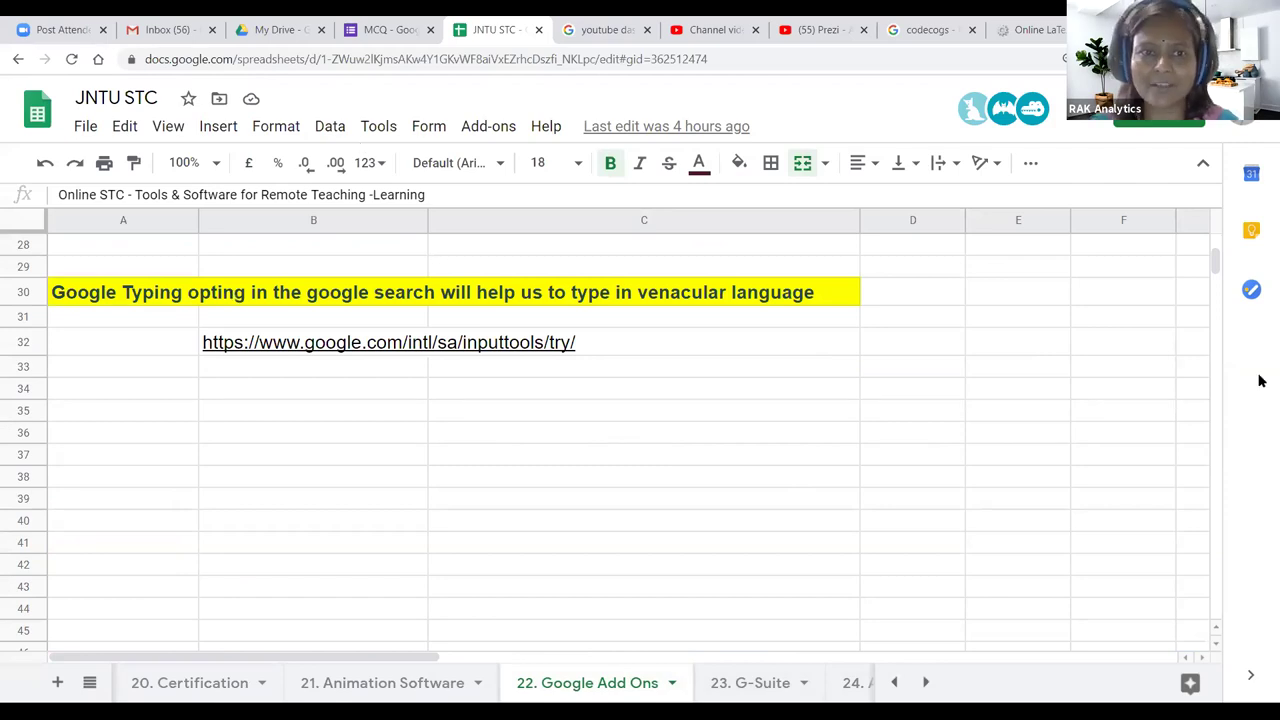
pyautogui.click(150, 294)
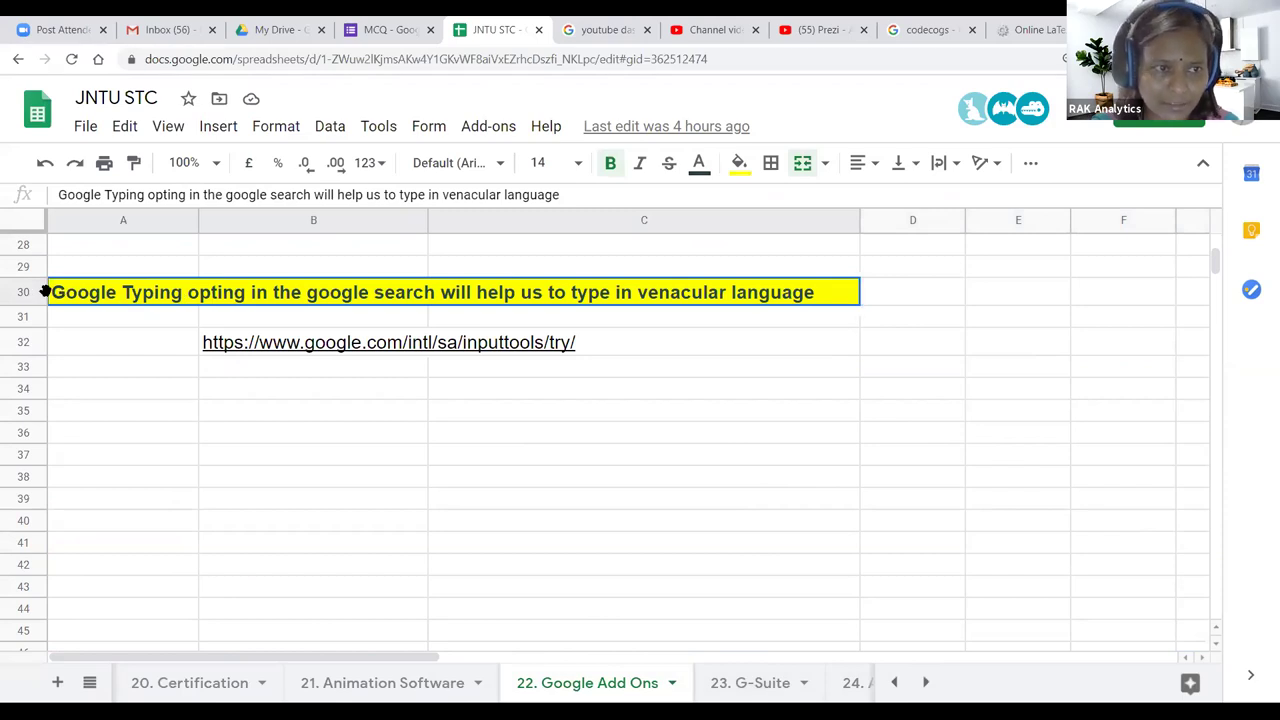
pyautogui.doubleClick(75, 290)
pyautogui.moveTo(51, 291); pyautogui.dragTo(188, 291)
pyautogui.hotkey('ctrl', 'c')
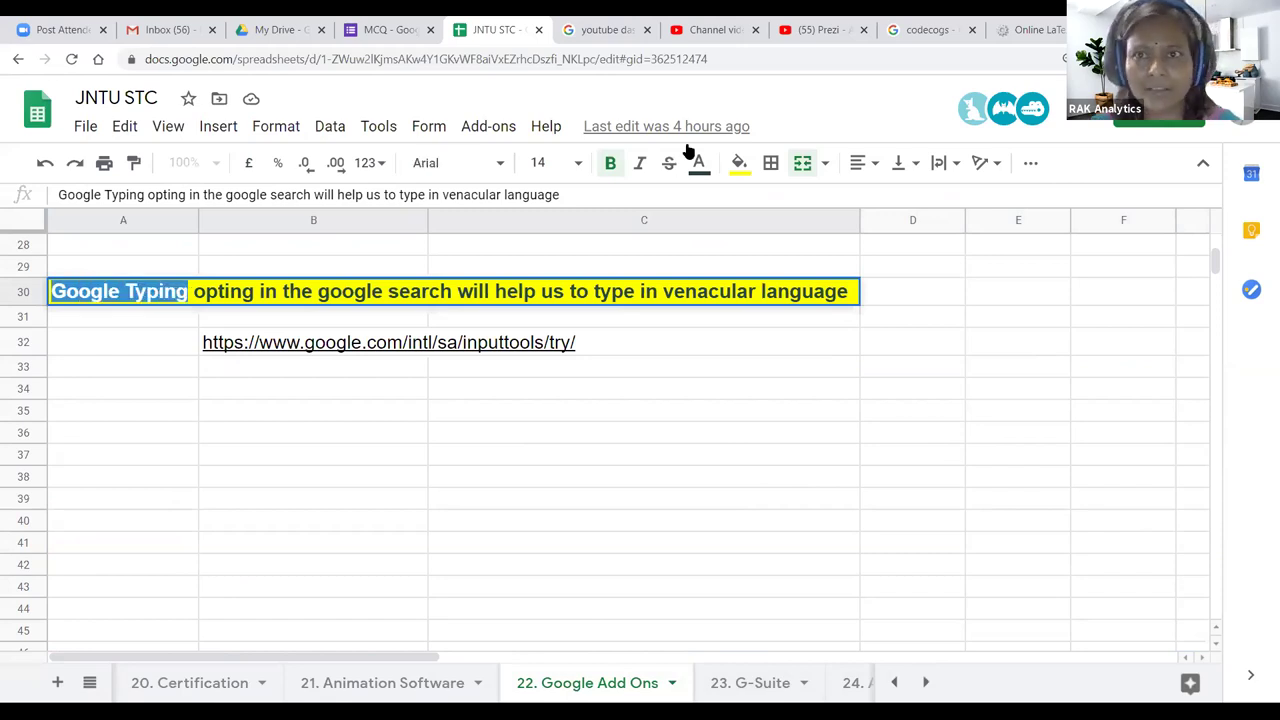
# Step: Search Google for "Google Typing" and open the "Try Google Input Tools online" result in a new tab
pyautogui.click(922, 29)
pyautogui.click(121, 113)
pyautogui.hotkey('ctrl', 'a')
pyautogui.hotkey('ctrl', 'v')
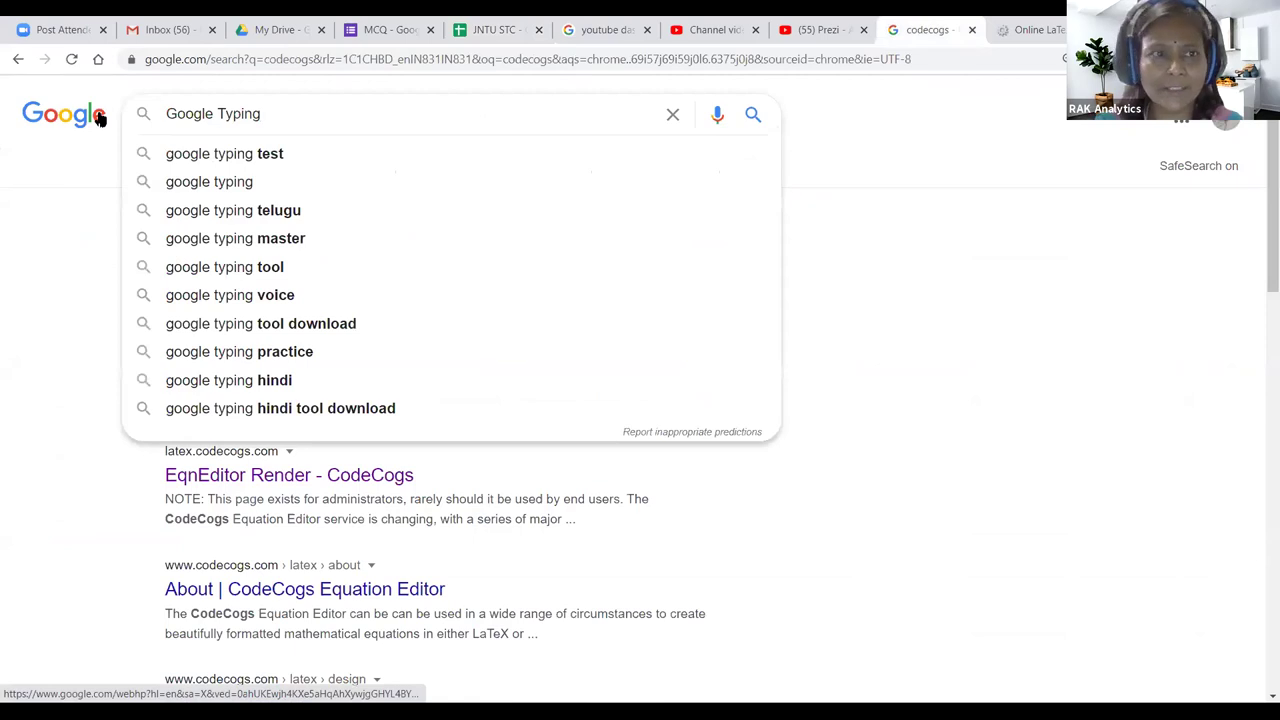
pyautogui.press('Return')
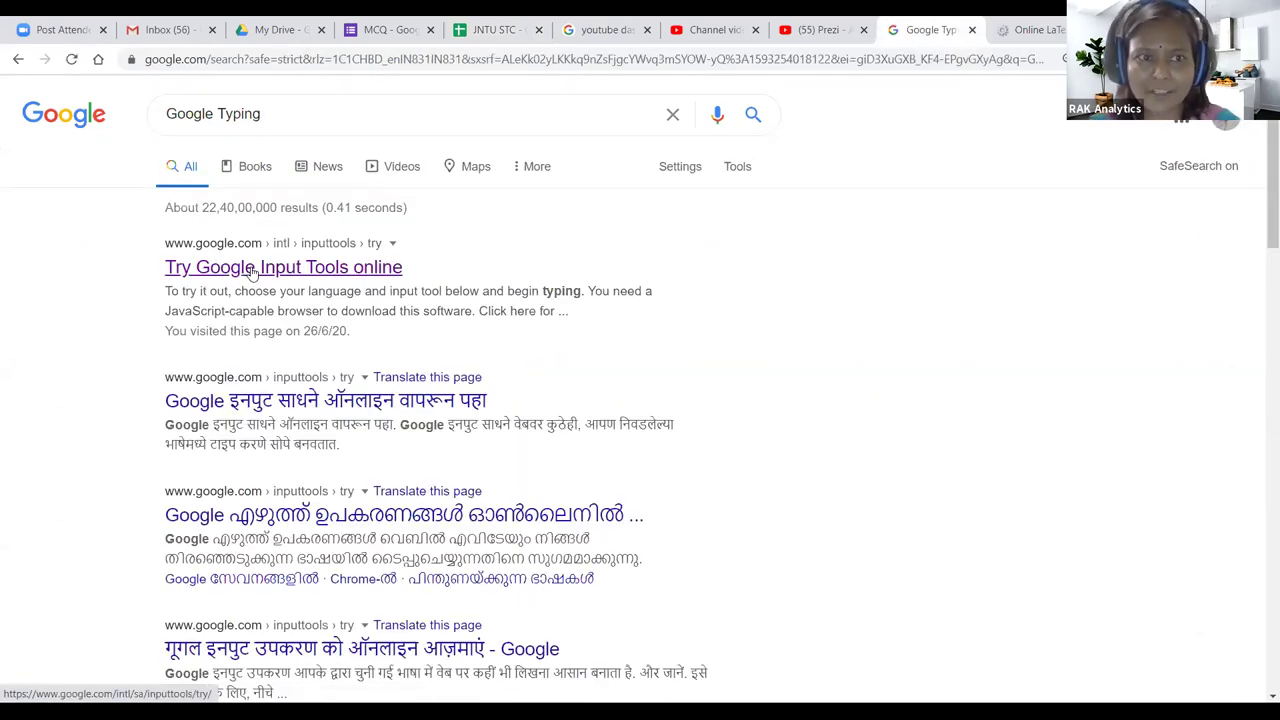
pyautogui.click(253, 268)
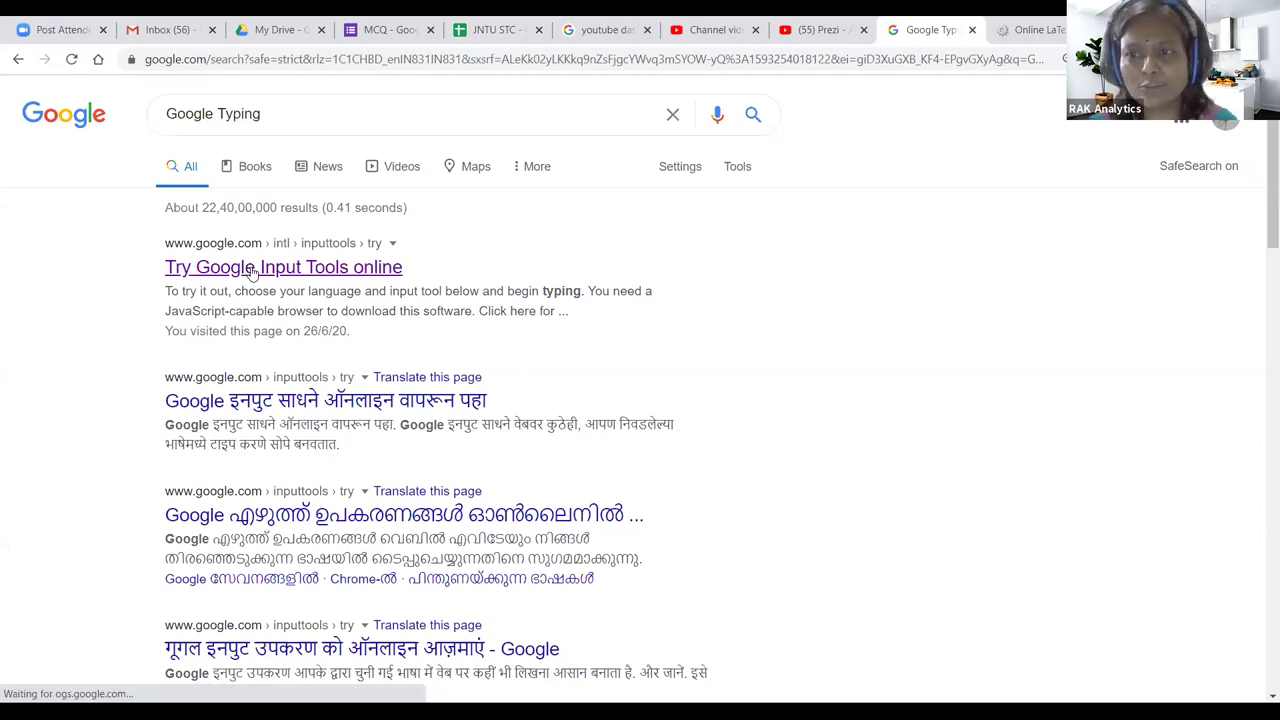
pyautogui.rightClick(253, 272)
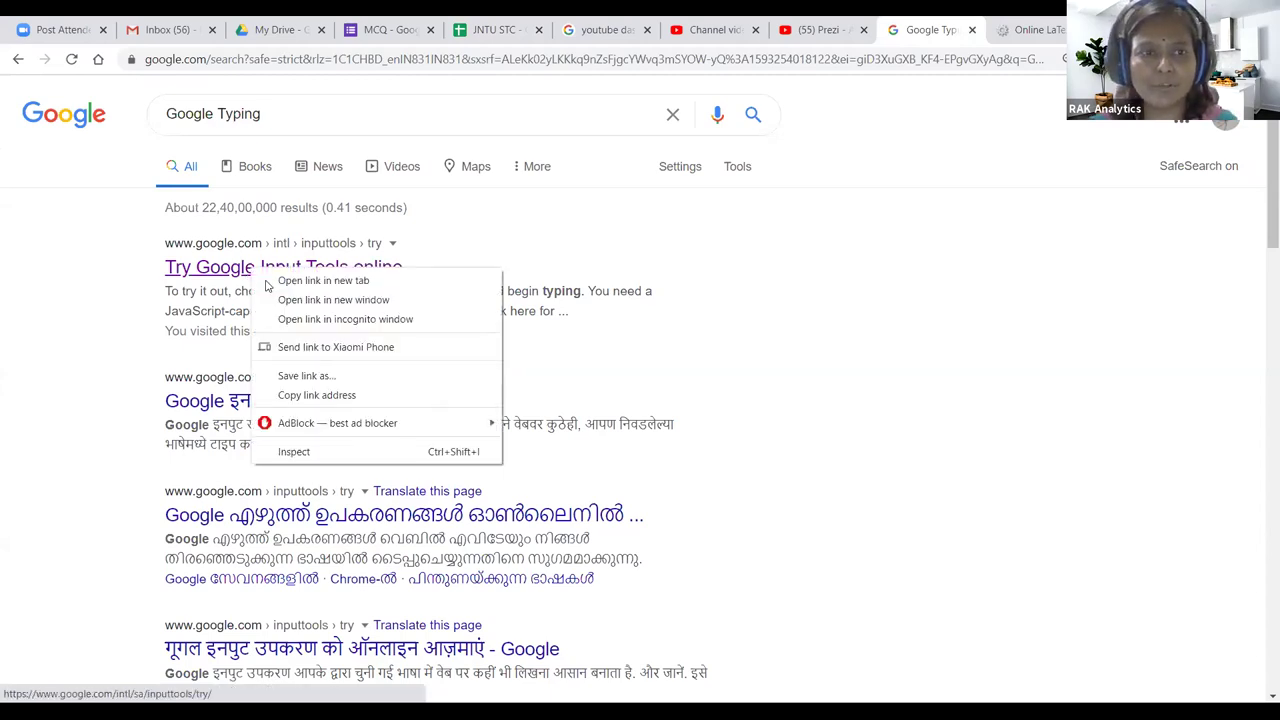
pyautogui.click(261, 280)
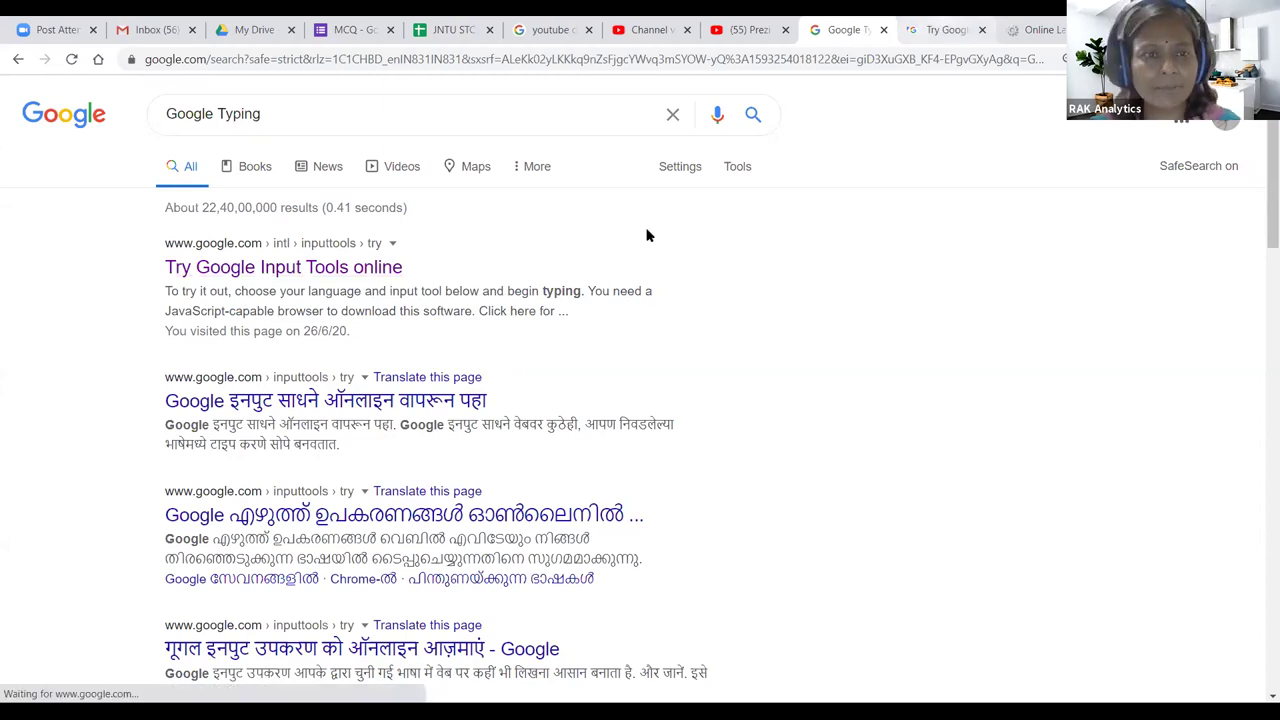
pyautogui.hotkey('ctrl', 'Tab')
# Step: Set the input language to Tamil and enter "vanakkam", choosing the suggestion வணக்கம்
pyautogui.click(255, 318)
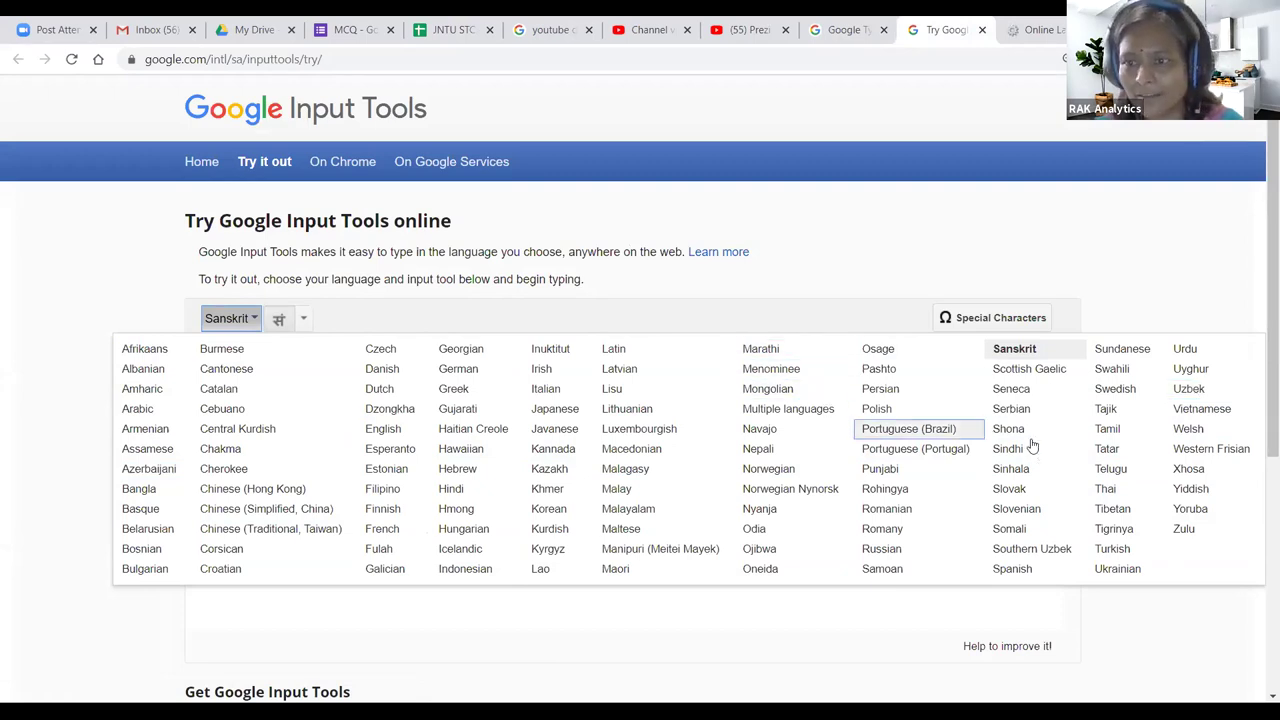
pyautogui.click(1107, 429)
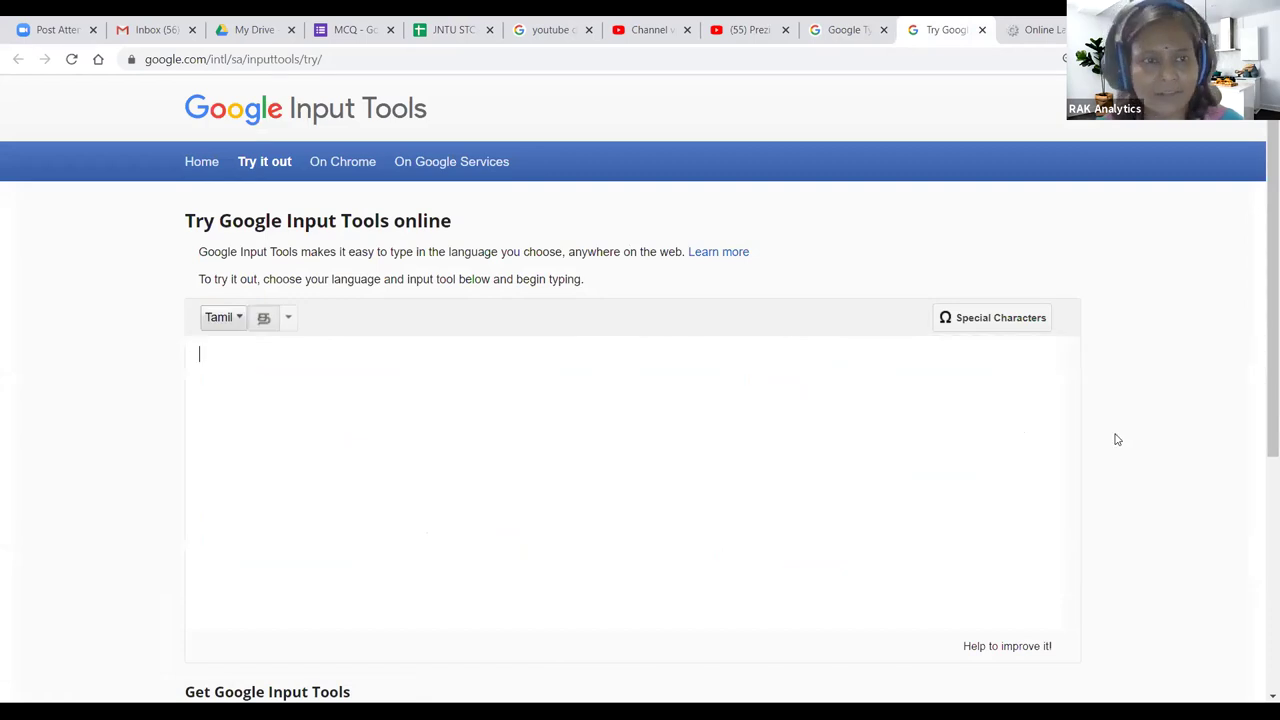
pyautogui.write('van')
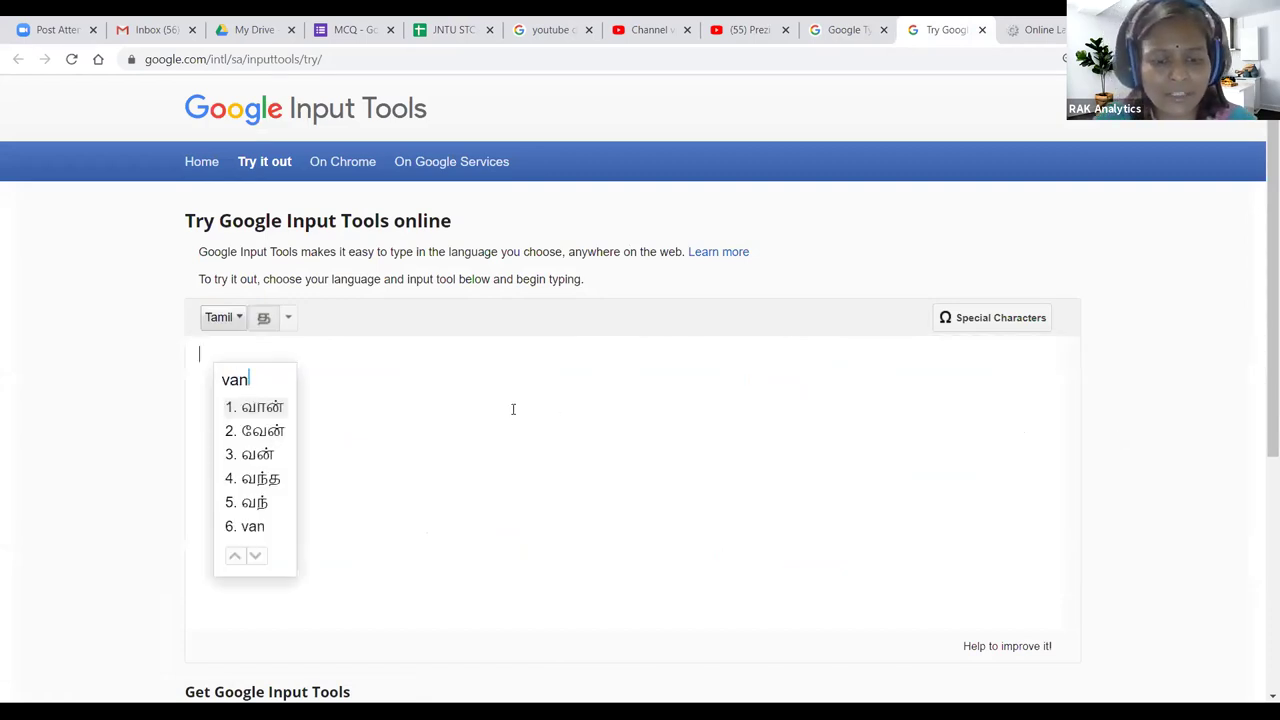
pyautogui.write('akkam')
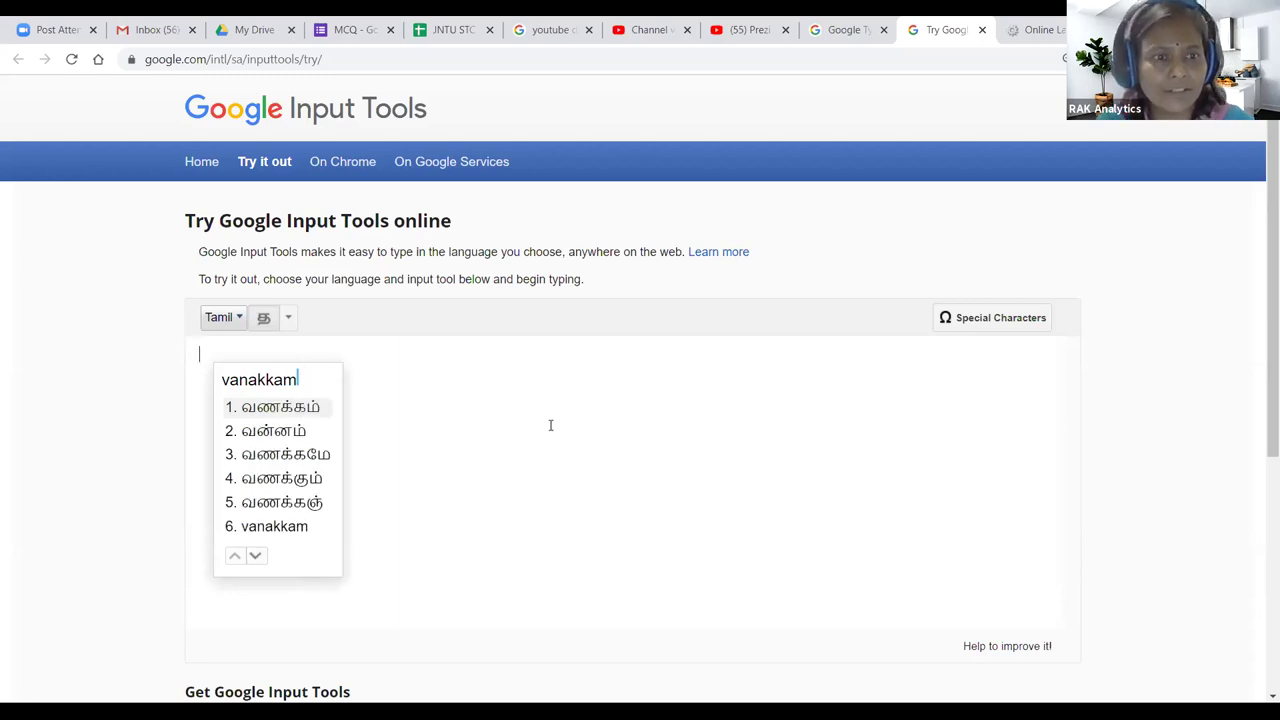
pyautogui.click(321, 406)
# Step: Copy the Tamil word வணக்கம் into the title of a new multiple-choice question after the MCQ form's "What is this equation?" question
pyautogui.moveTo(296, 356); pyautogui.dragTo(123, 342)
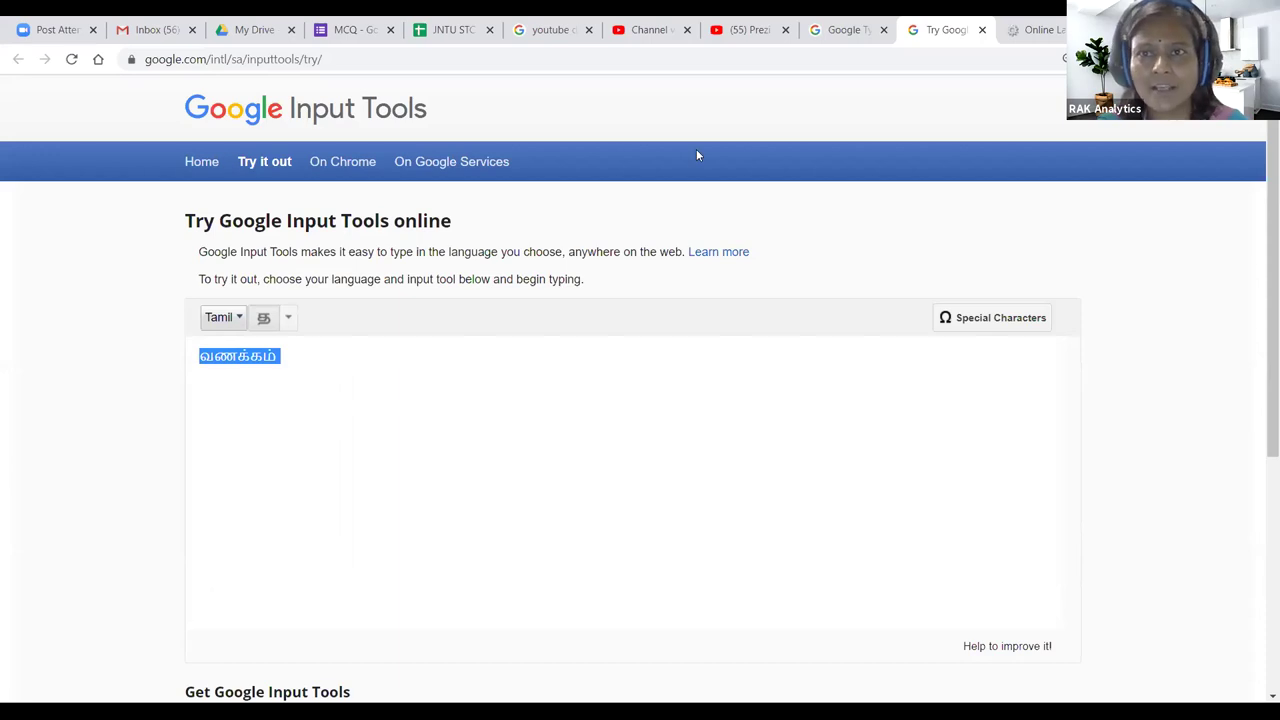
pyautogui.click(355, 30)
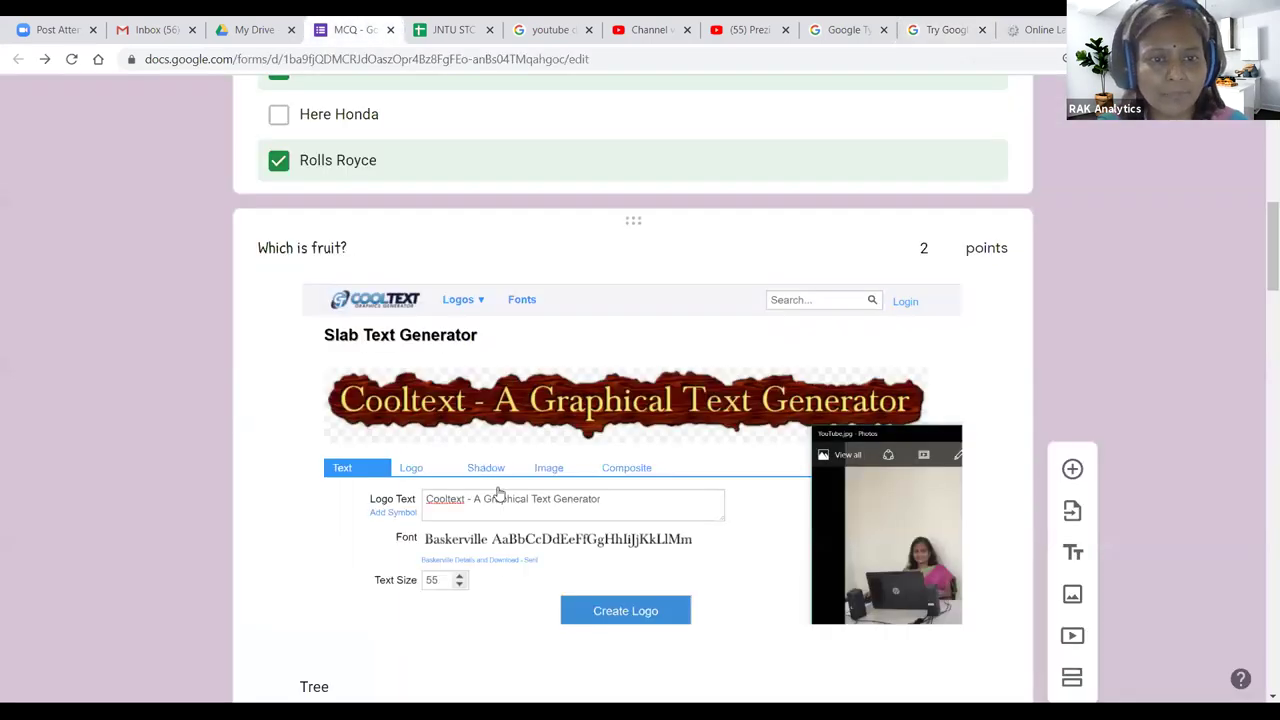
pyautogui.scroll(-20, 498, 494)
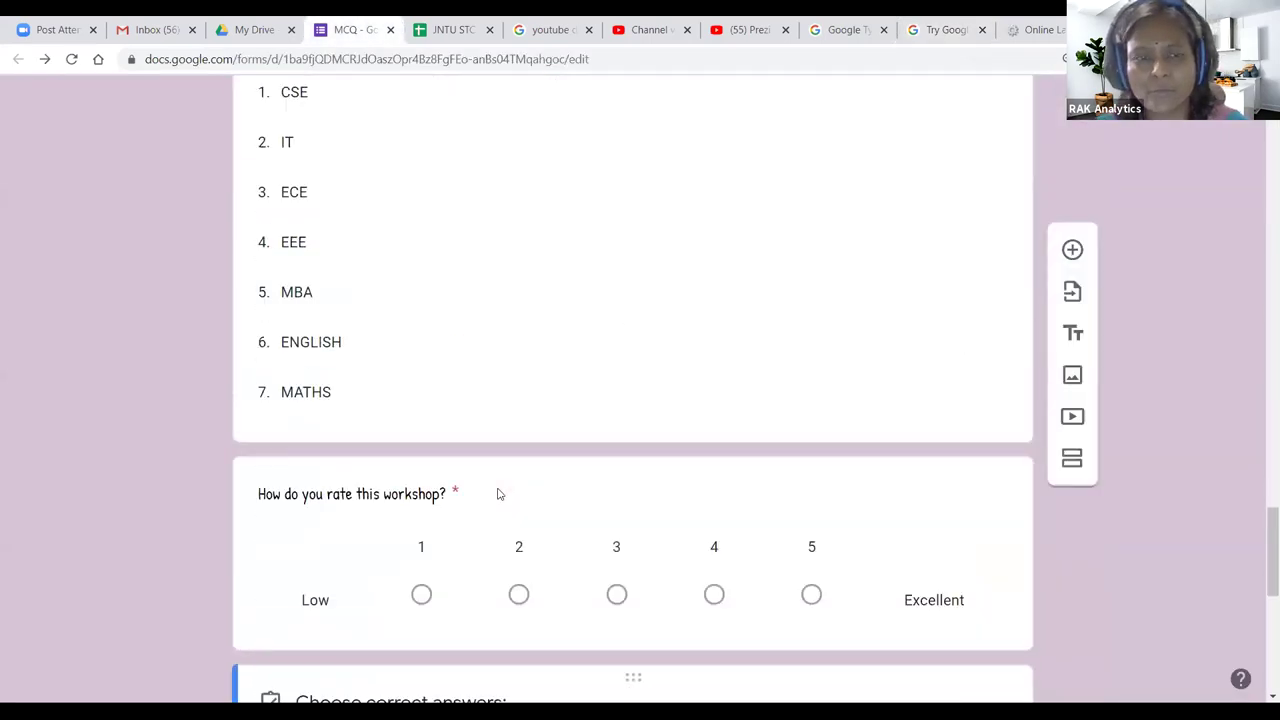
pyautogui.scroll(-2, 499, 495)
pyautogui.scroll(1, 329, 200)
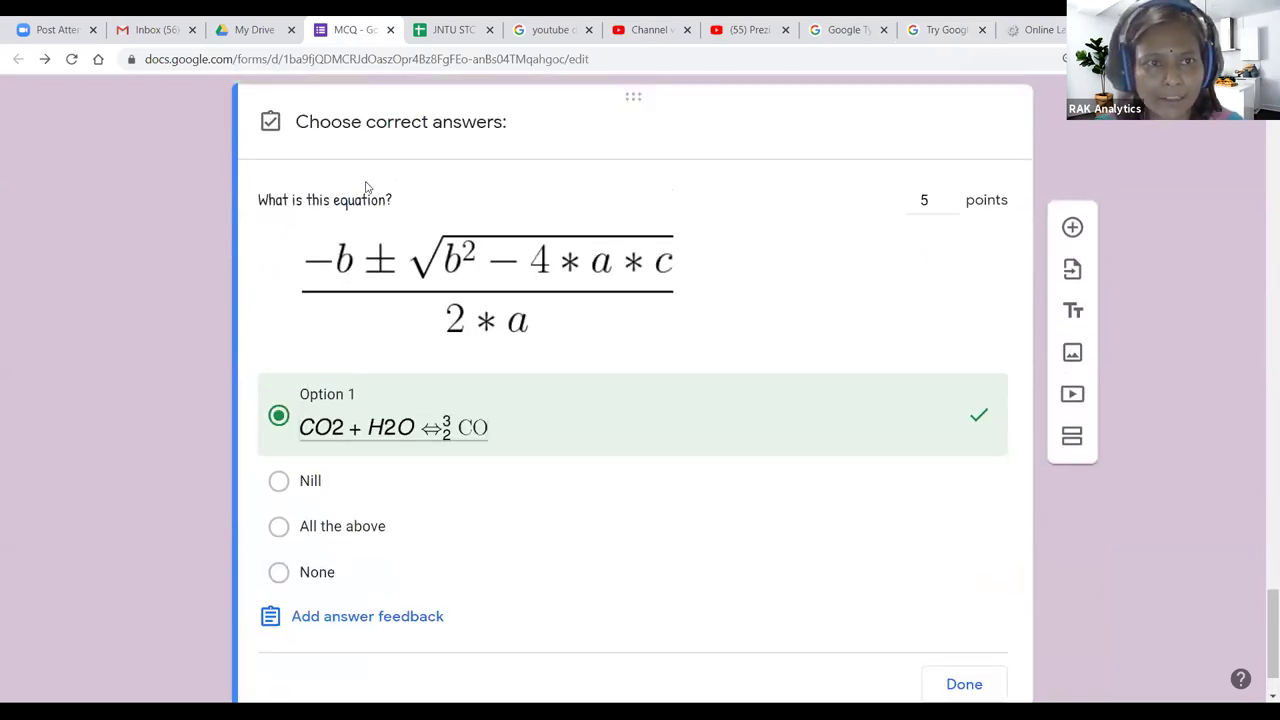
pyautogui.scroll(2, 368, 220)
pyautogui.doubleClick(317, 363)
pyautogui.scroll(-1, 357, 391)
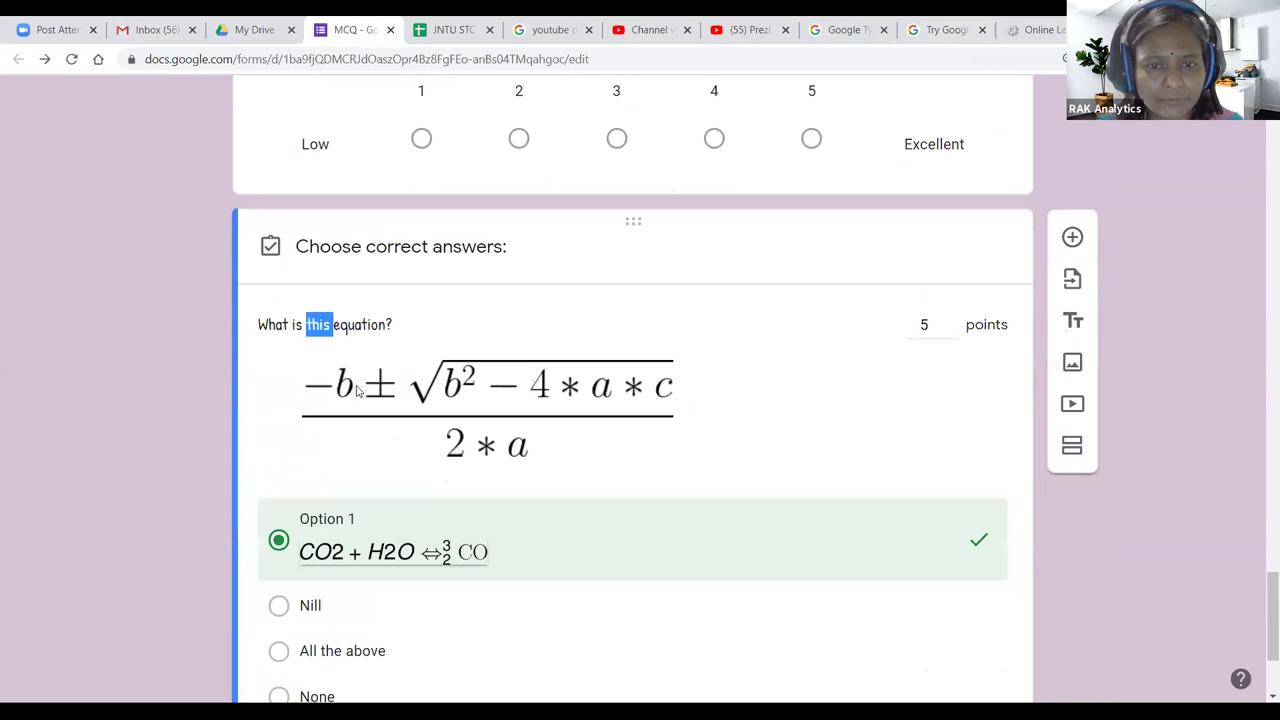
pyautogui.scroll(-2, 357, 391)
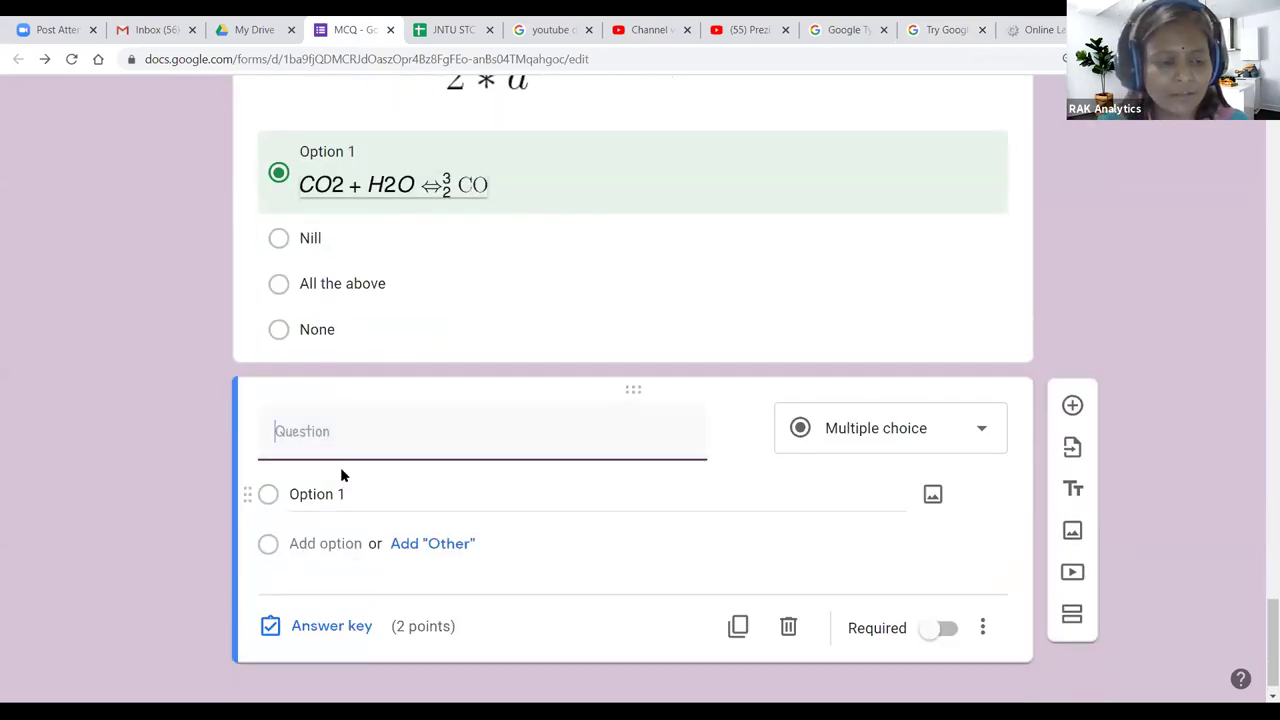
pyautogui.write('வணக்கம்')
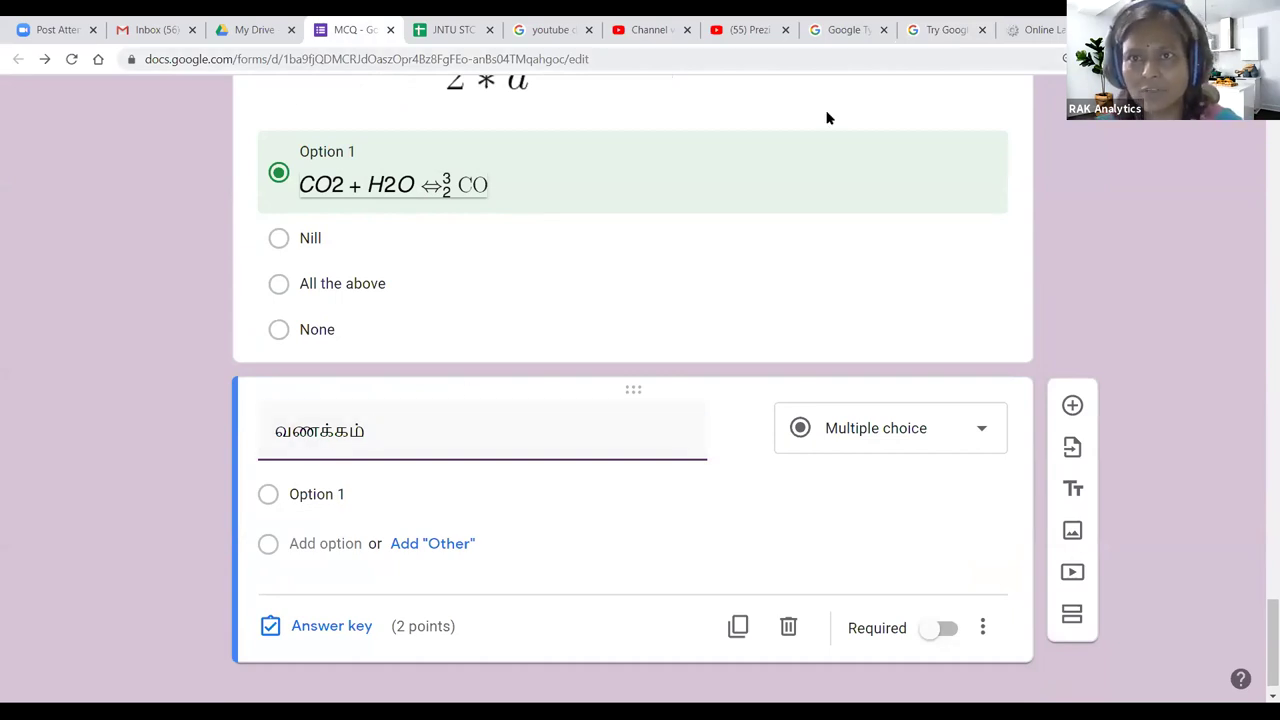
# Step: Replace the text in Google Input Tools with the Tamil word நலம் by transliterating "nalam"
pyautogui.hotkey('ctrl', 'Tab')
pyautogui.click(327, 354)
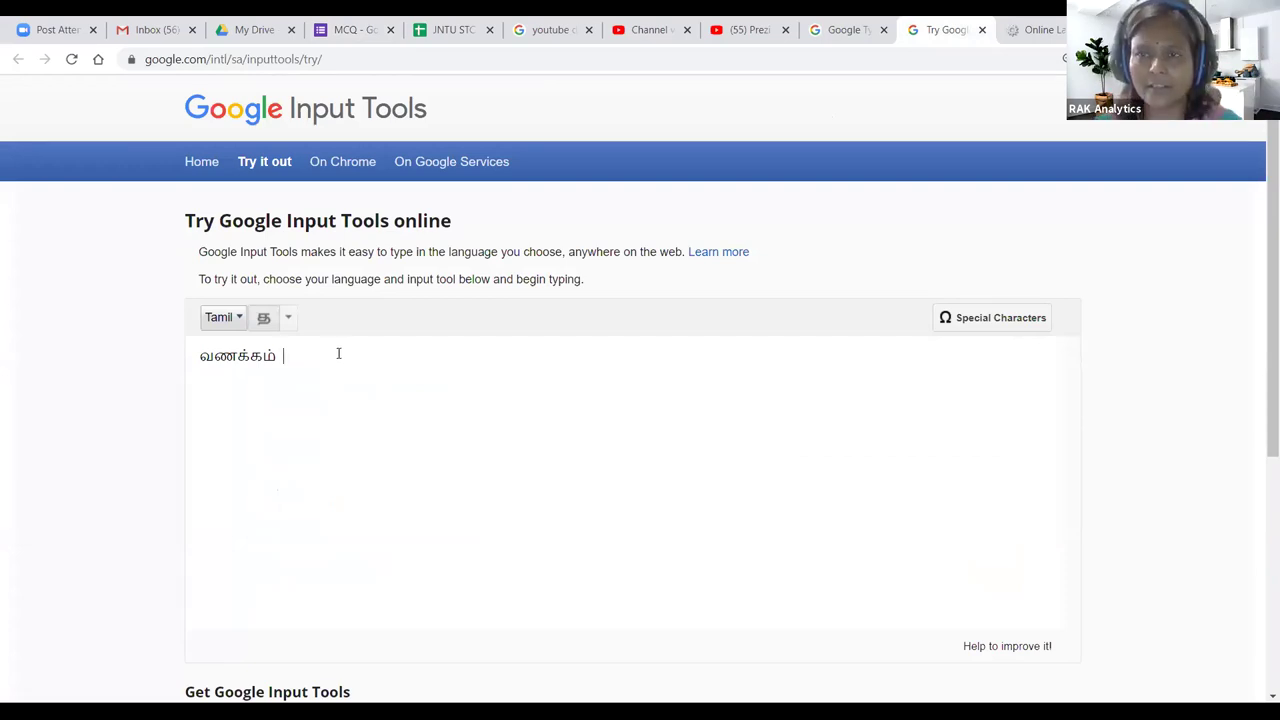
pyautogui.click(350, 29)
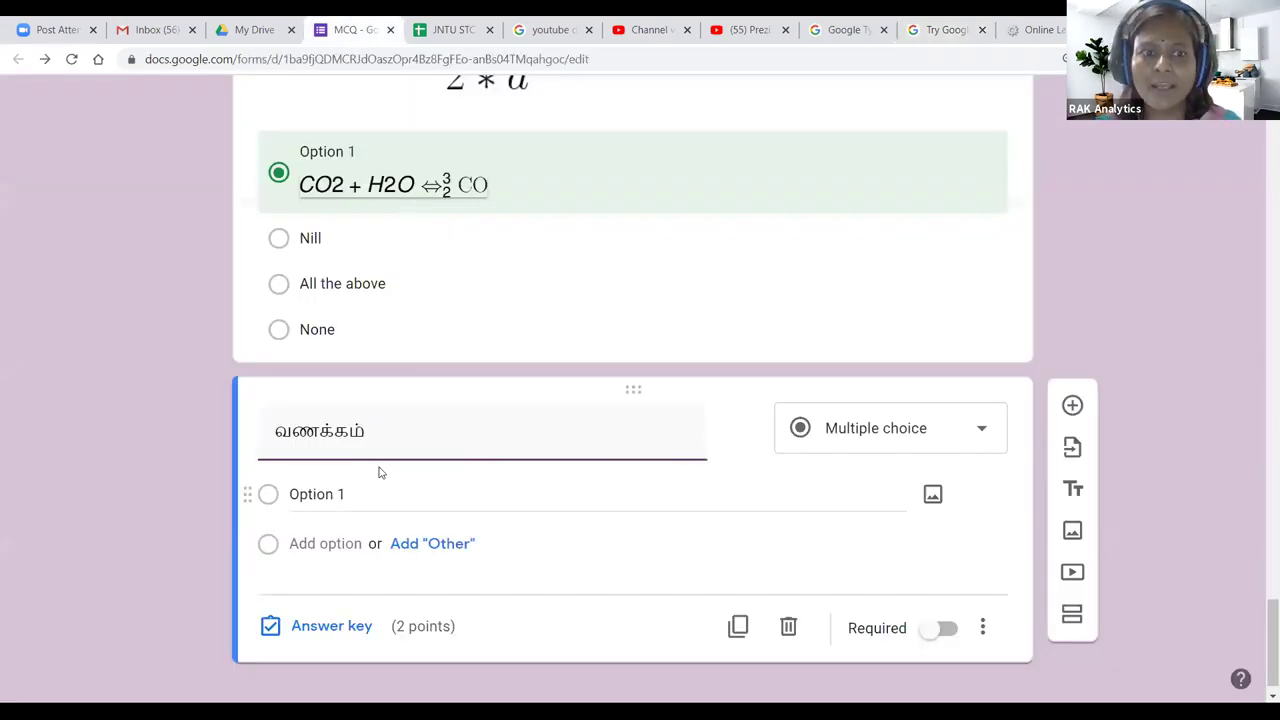
pyautogui.click(315, 494)
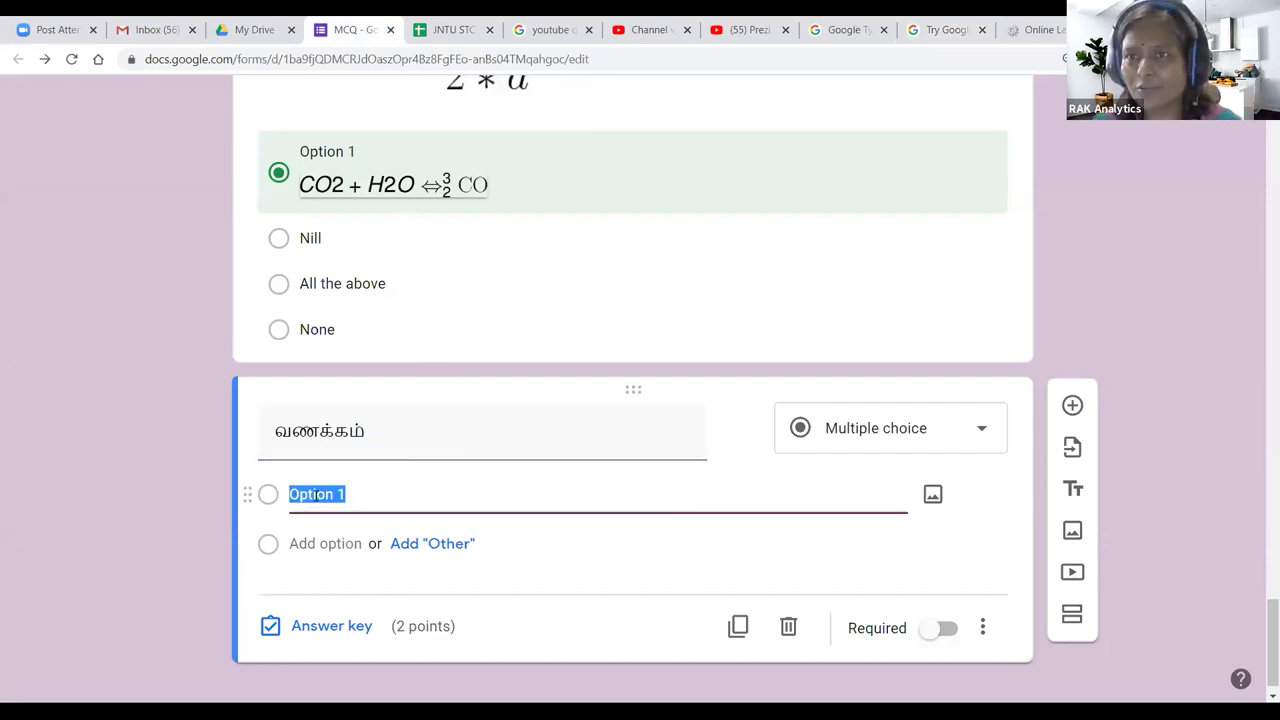
pyautogui.click(947, 29)
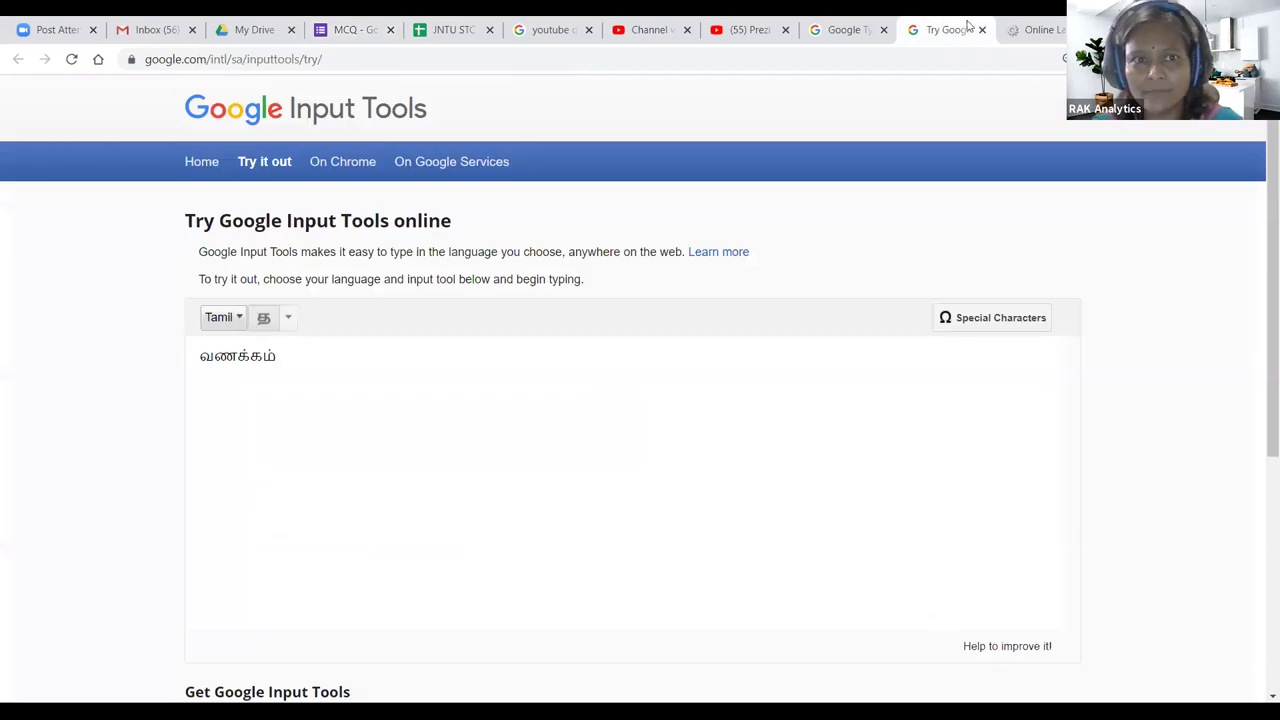
pyautogui.moveTo(309, 357); pyautogui.dragTo(125, 341)
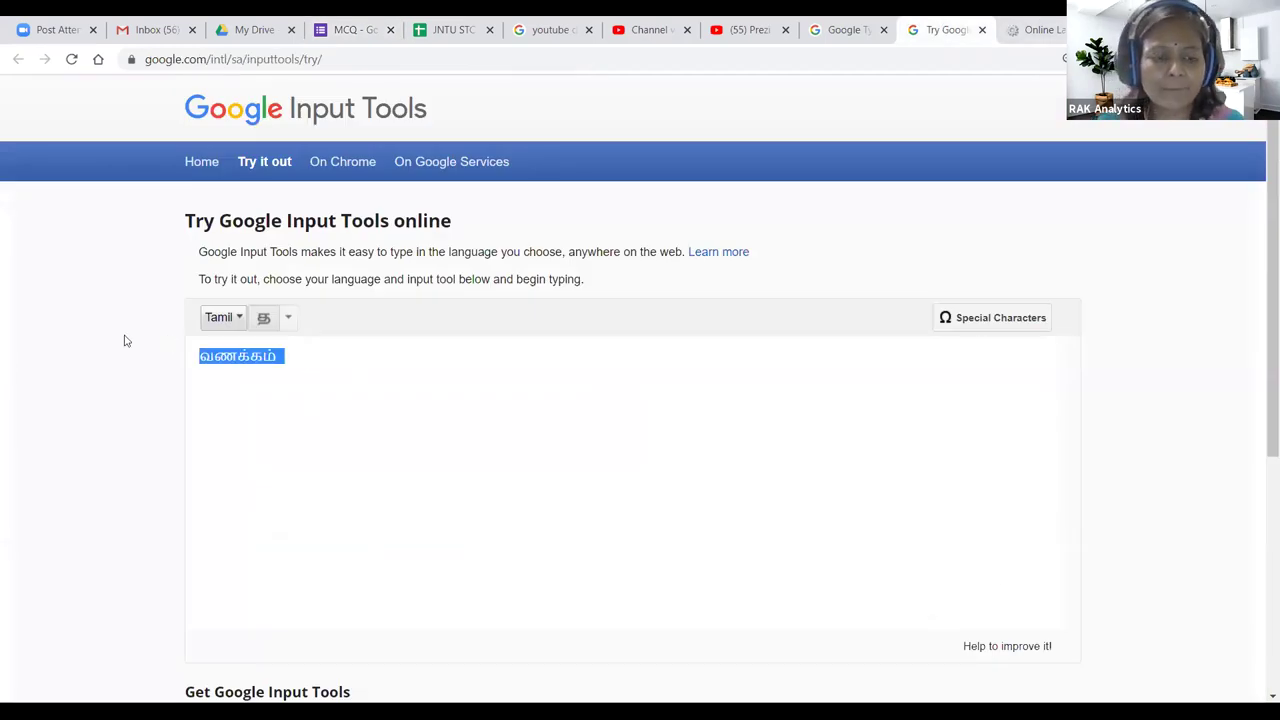
pyautogui.write('nalam')
# Step: Copy the Tamil word நலம் into the first option of the form's வணக்கம் question
pyautogui.moveTo(273, 354); pyautogui.dragTo(150, 363)
pyautogui.hotkey('ctrl', 'c')
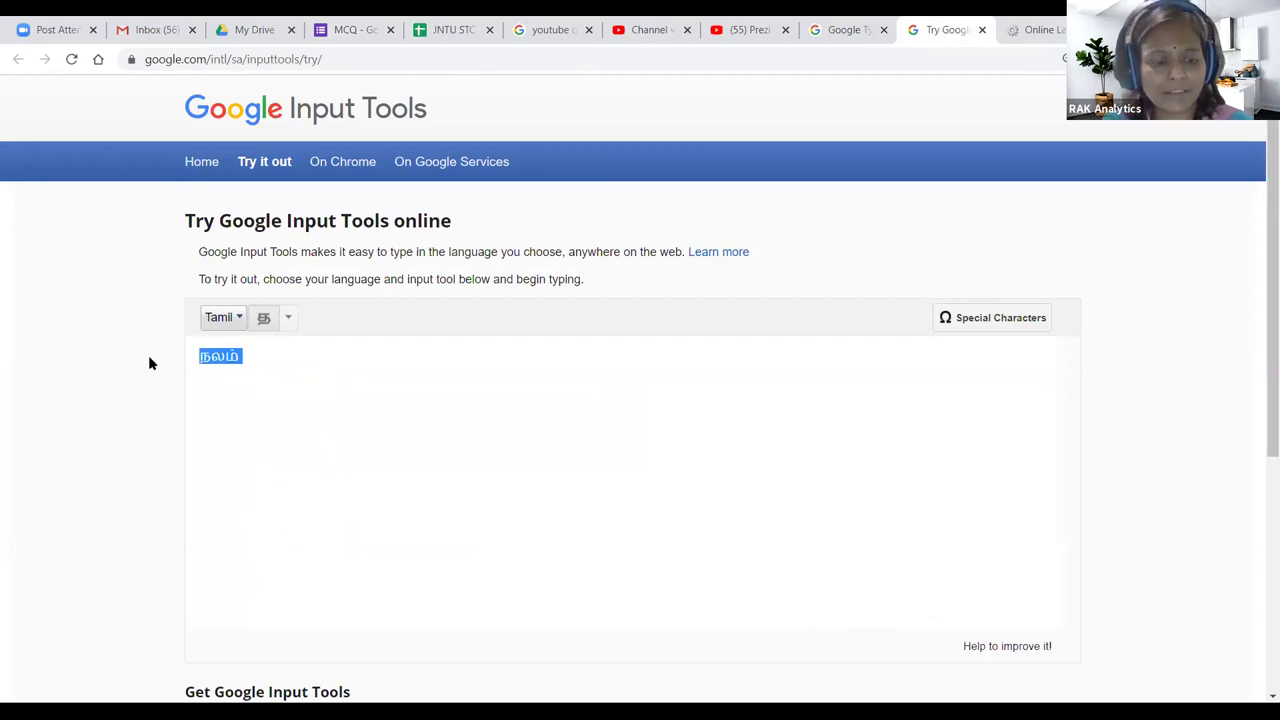
pyautogui.click(358, 30)
pyautogui.hotkey('ctrl', 'v')
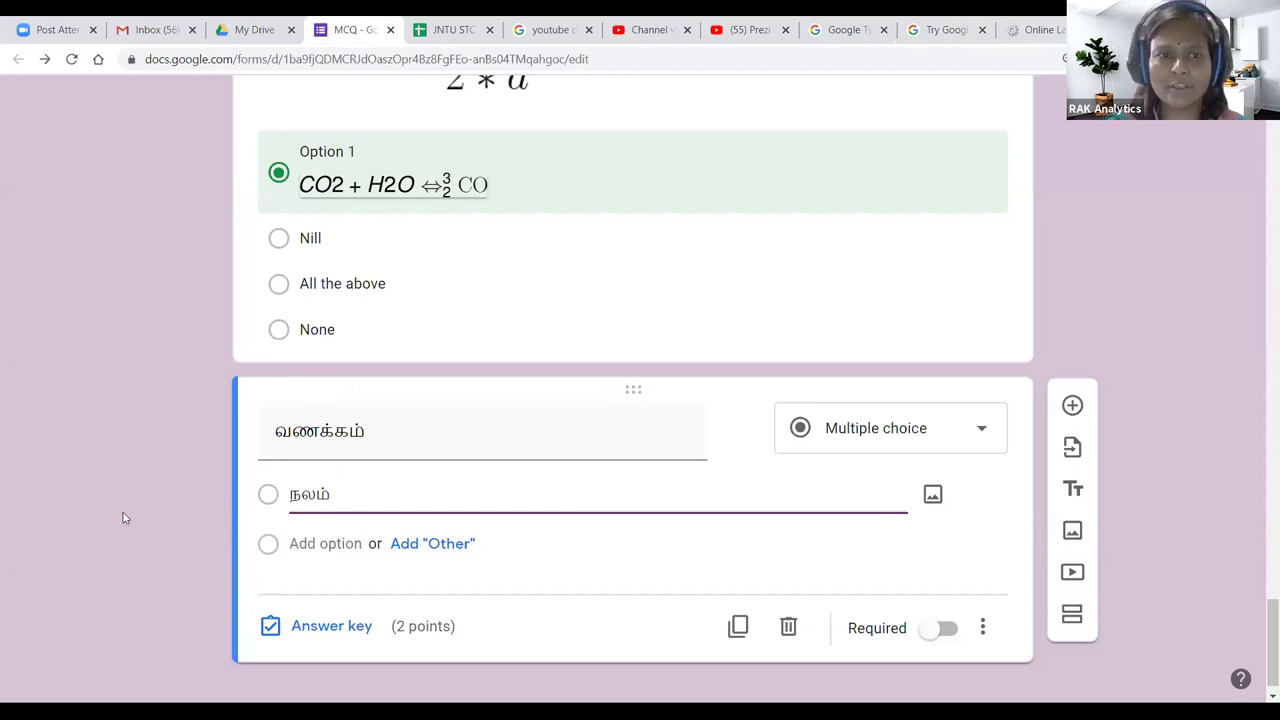
# Step: Close the Google Input Tools and CodeCogs editor tabs and reopen the "Try Google Input Tools online" result in a new tab
pyautogui.scroll(2, 140, 490)
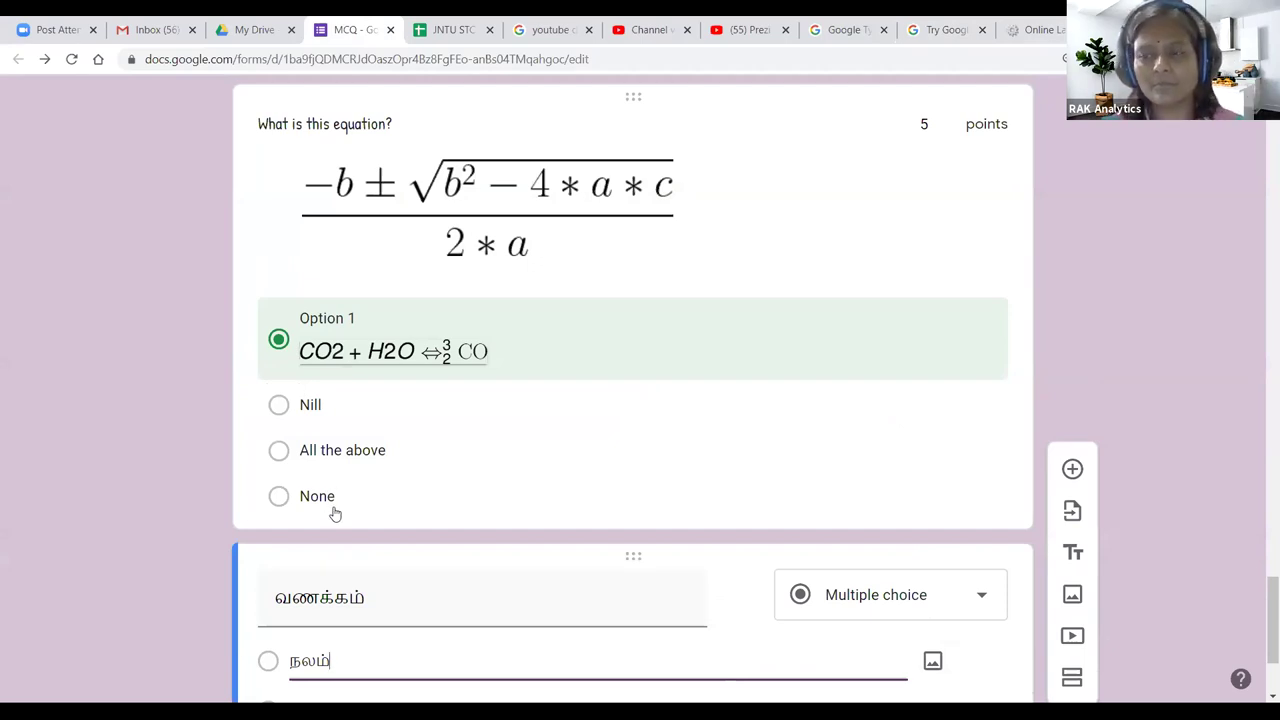
pyautogui.scroll(20, 335, 513)
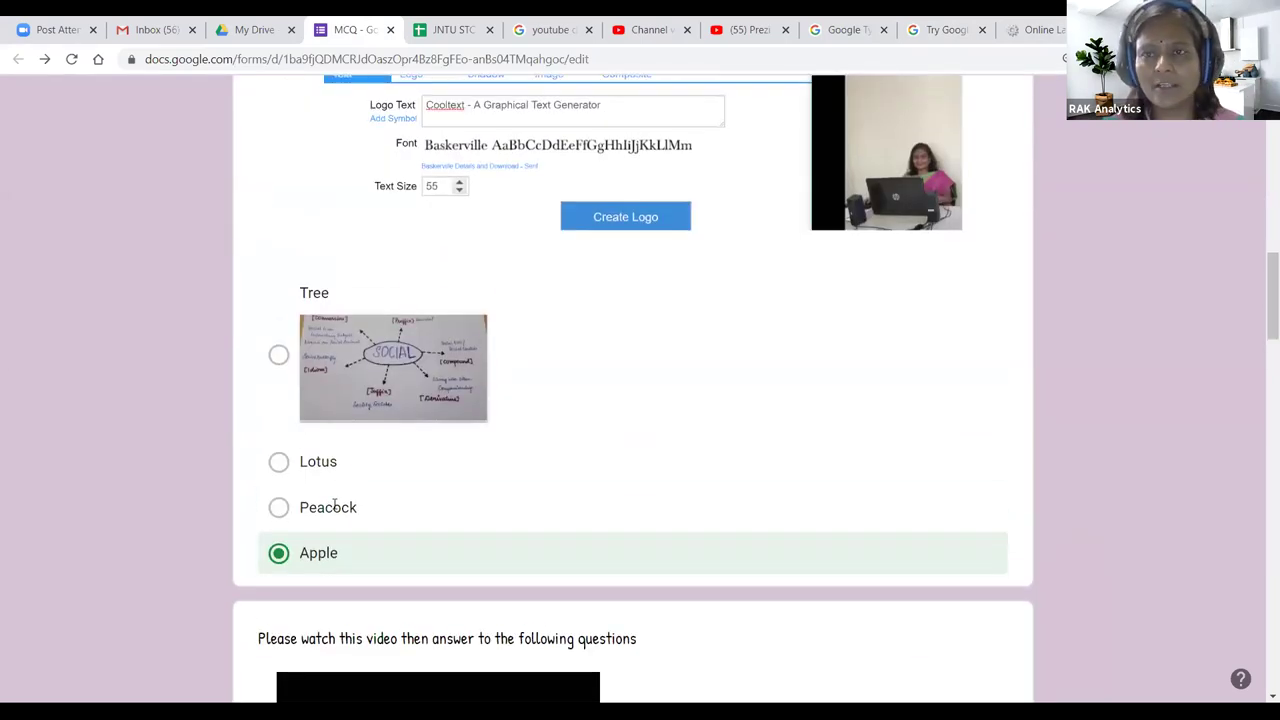
pyautogui.scroll(15, 335, 505)
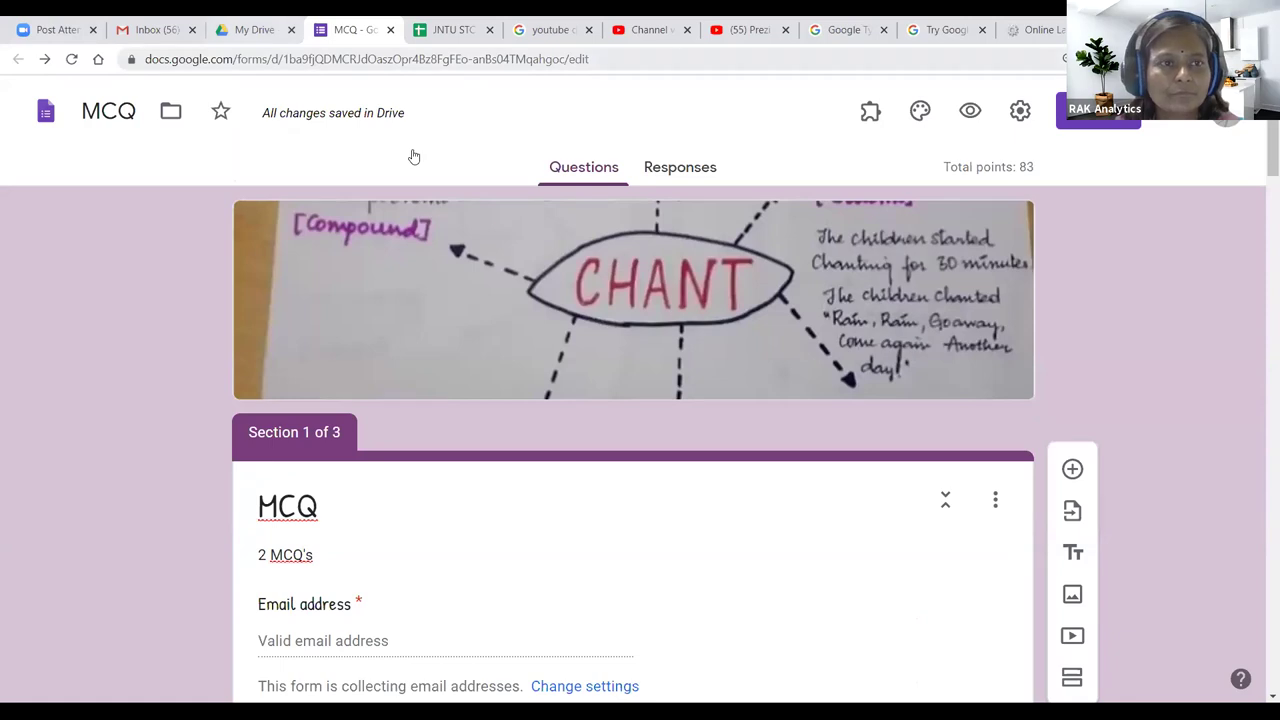
pyautogui.hotkey('ctrl', 'shift', 'Tab')
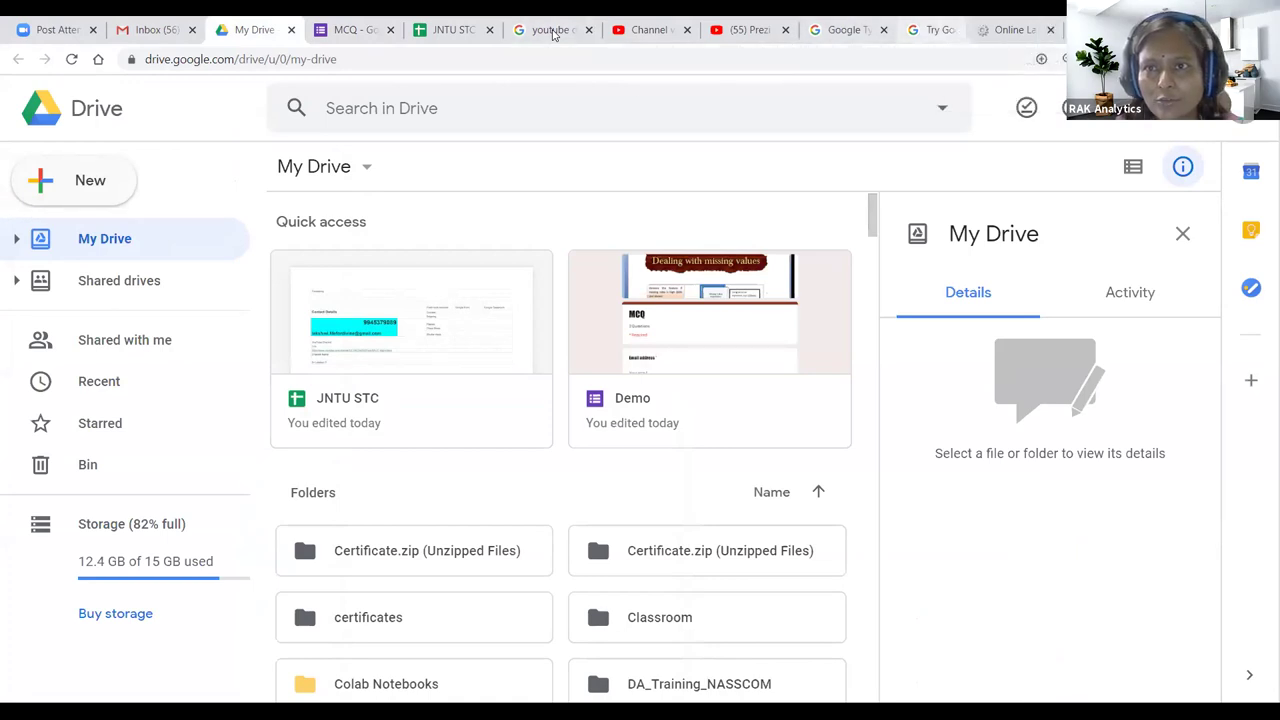
pyautogui.click(1040, 30)
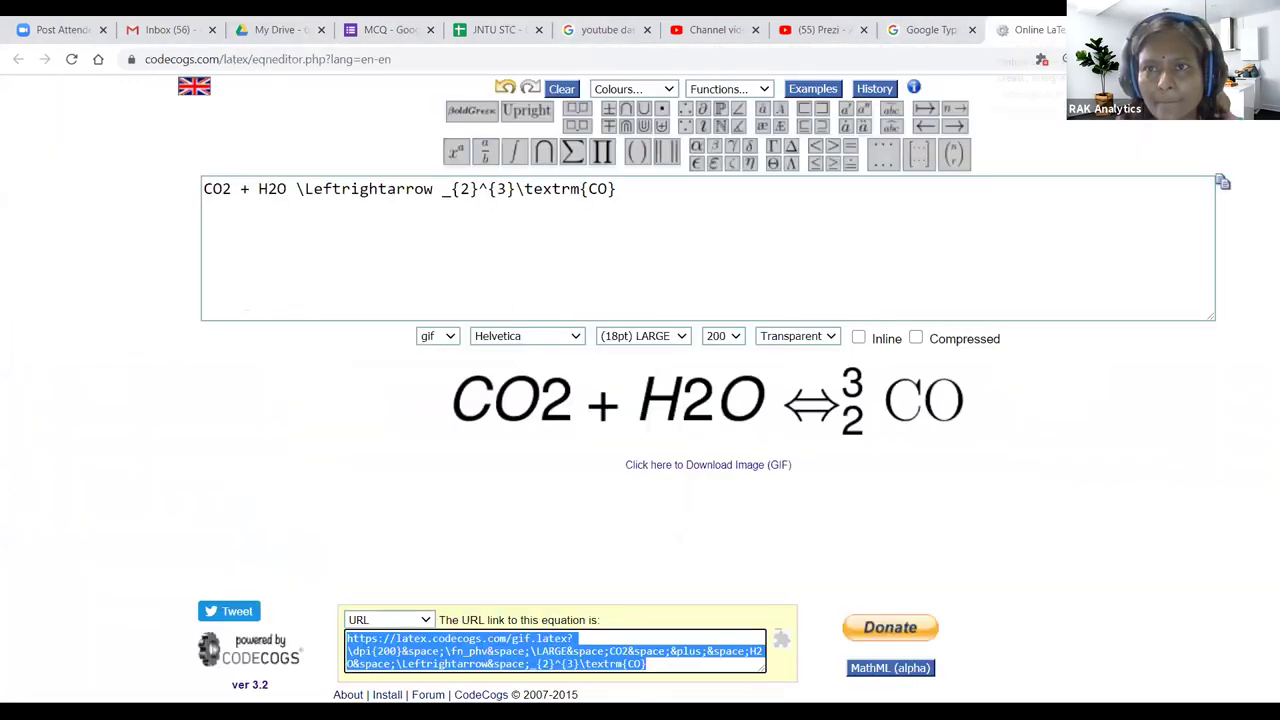
pyautogui.hotkey('ctrl', 'w')
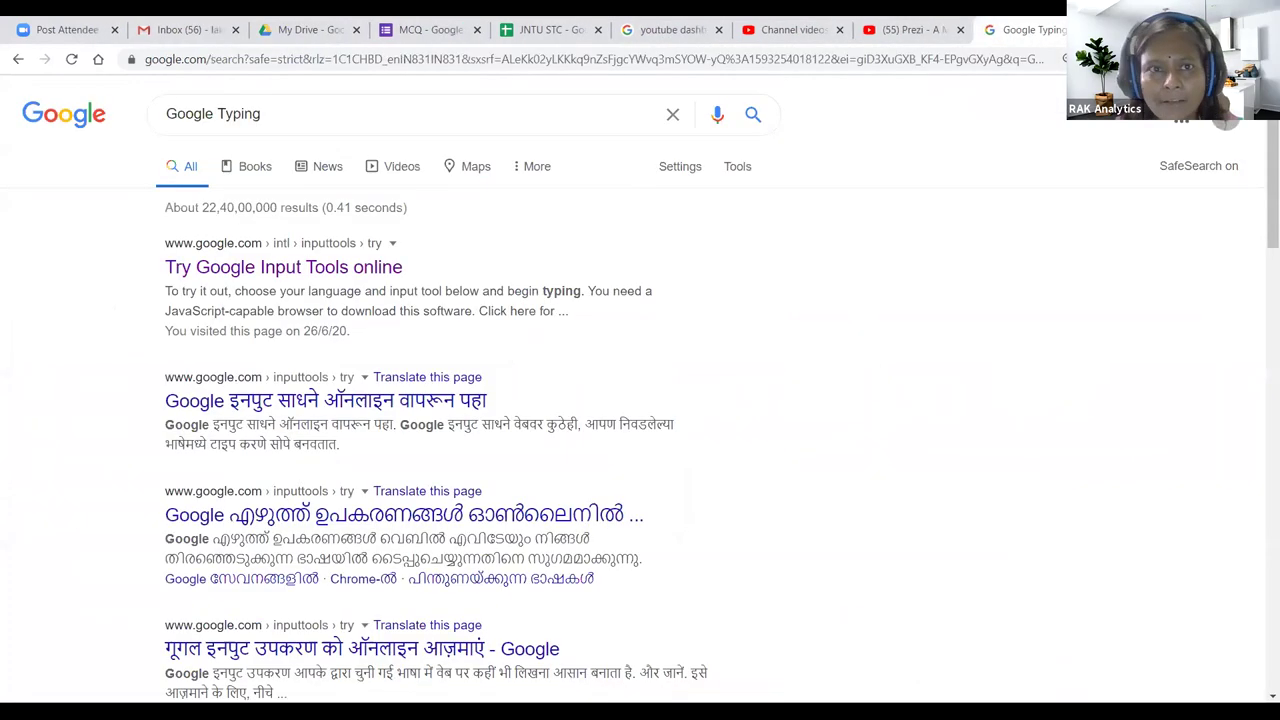
pyautogui.rightClick(279, 266)
pyautogui.click(324, 273)
# Step: Search Google for "codecogs" and open the Equation Editor result in a new tab
pyautogui.moveTo(268, 114); pyautogui.dragTo(68, 120)
pyautogui.write('cod')
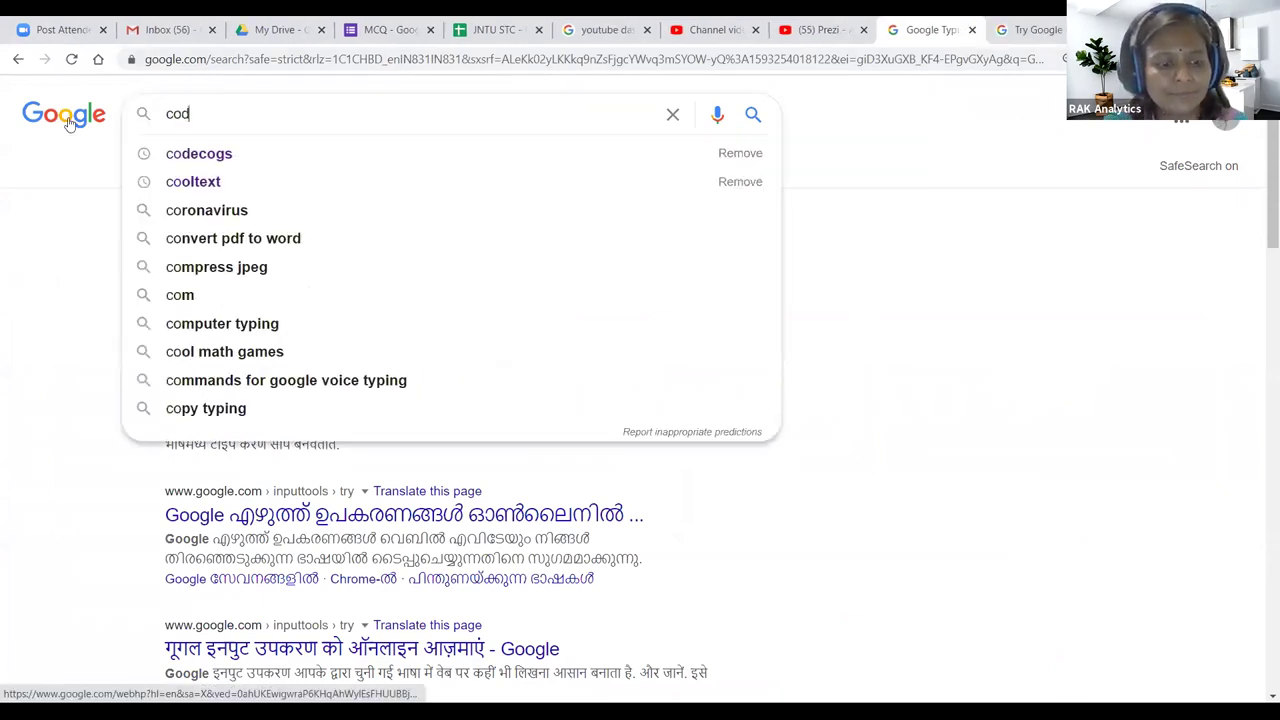
pyautogui.write('ecogs')
pyautogui.press('Return')
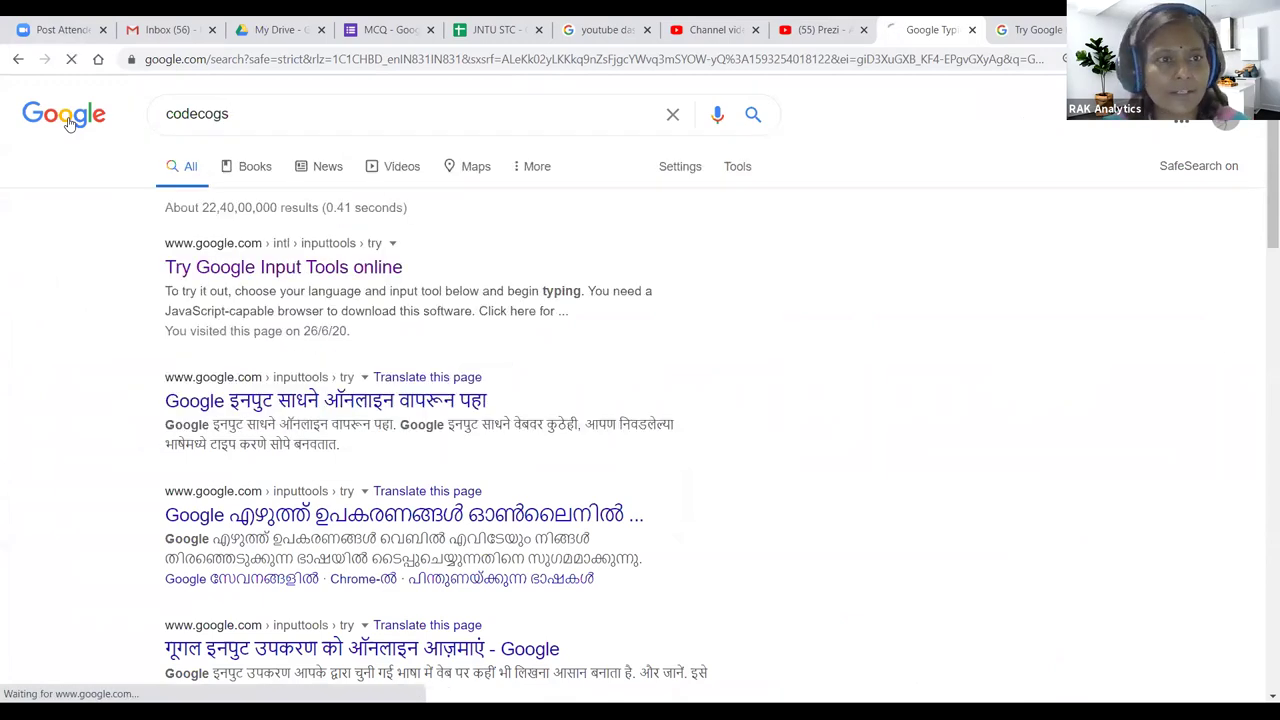
pyautogui.rightClick(314, 266)
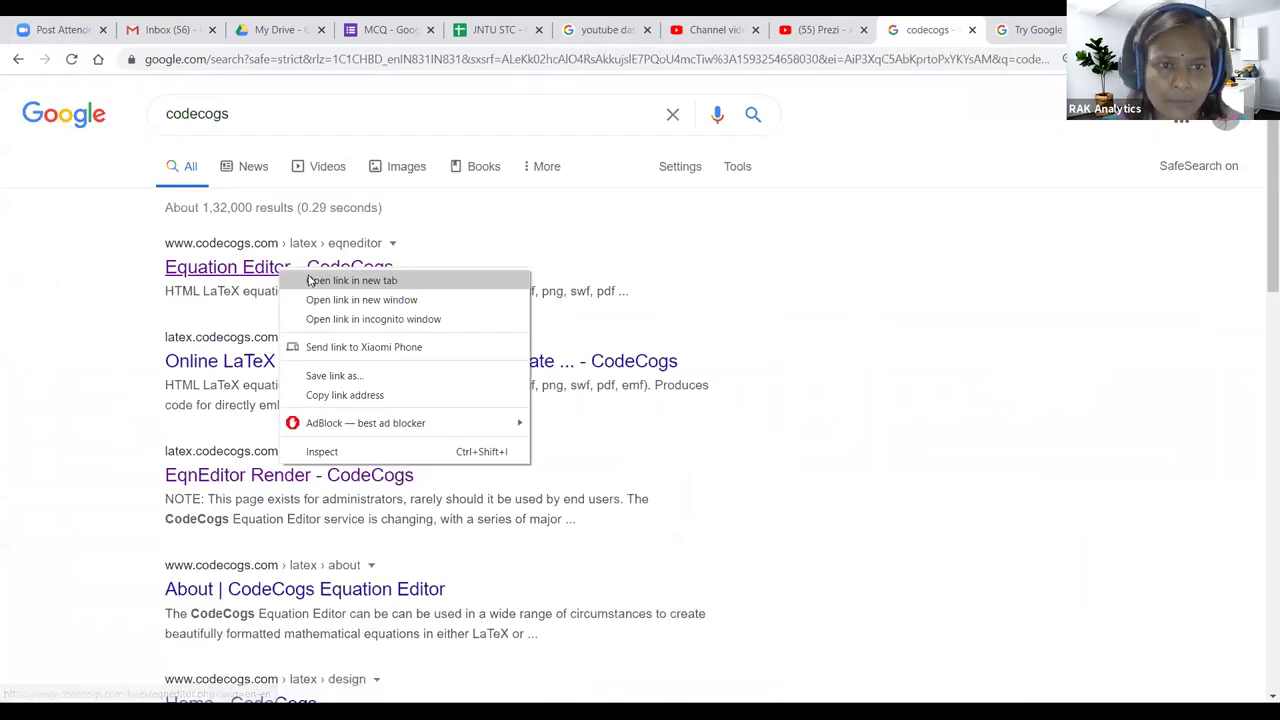
pyautogui.click(340, 278)
# Step: Show the Google Input Tools page's full web address and confirm it
pyautogui.hotkey('ctrl', 'Tab')
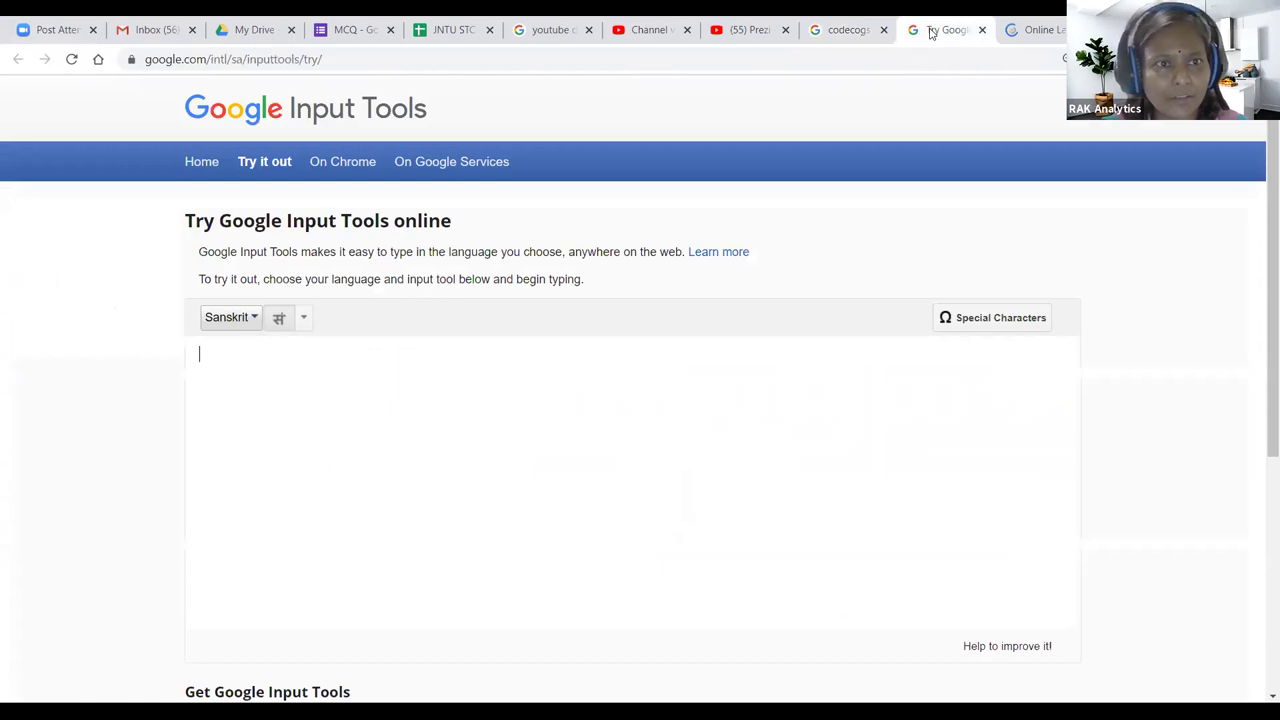
pyautogui.hotkey('ctrl', 'l')
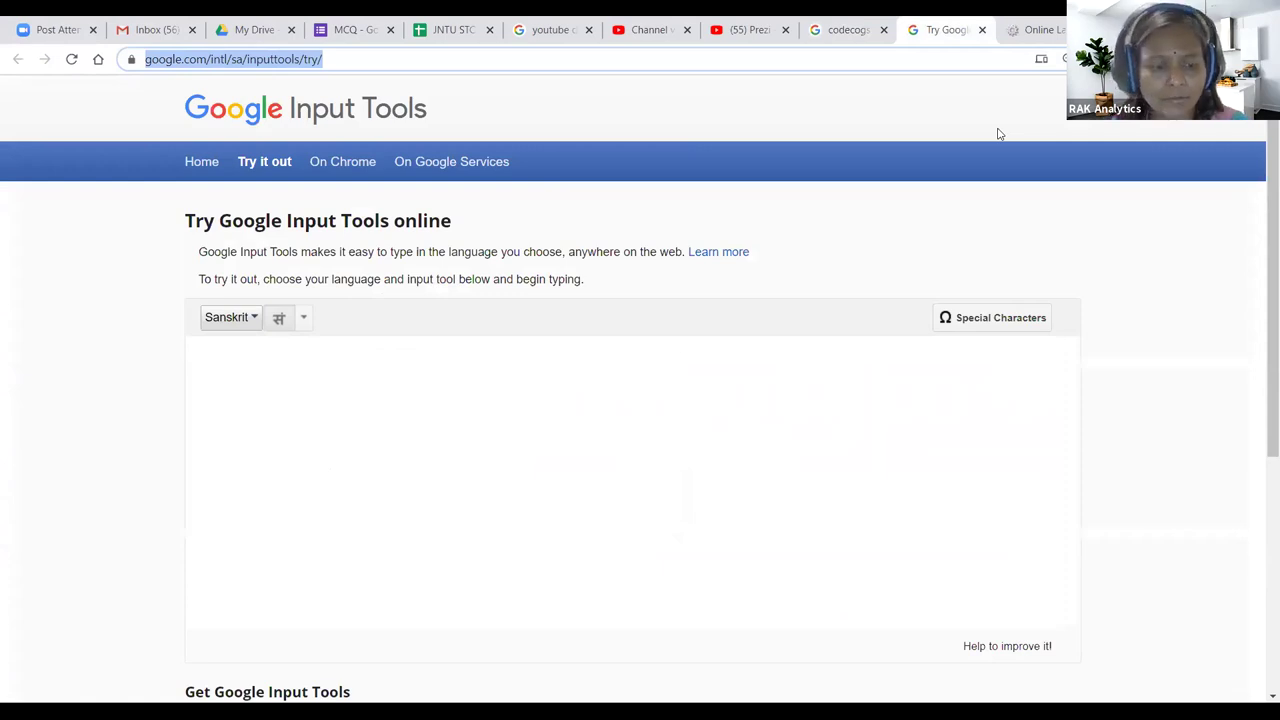
pyautogui.press('End')
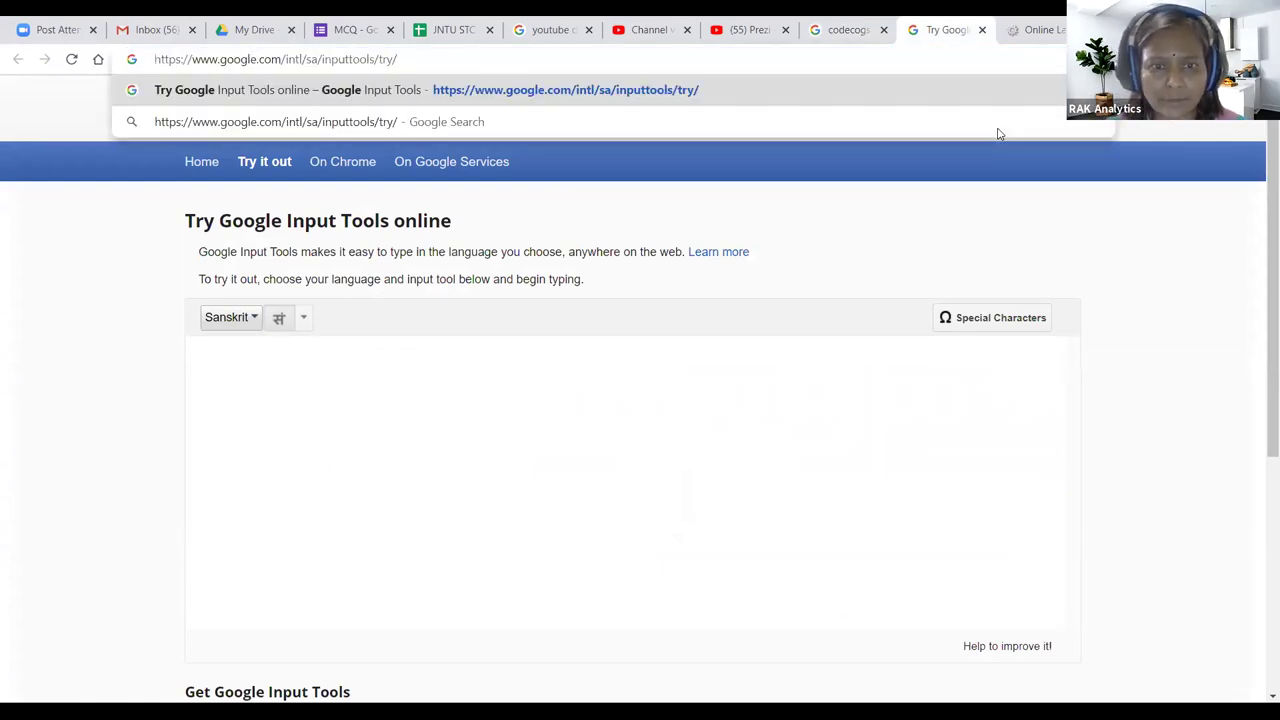
pyautogui.press('Return')
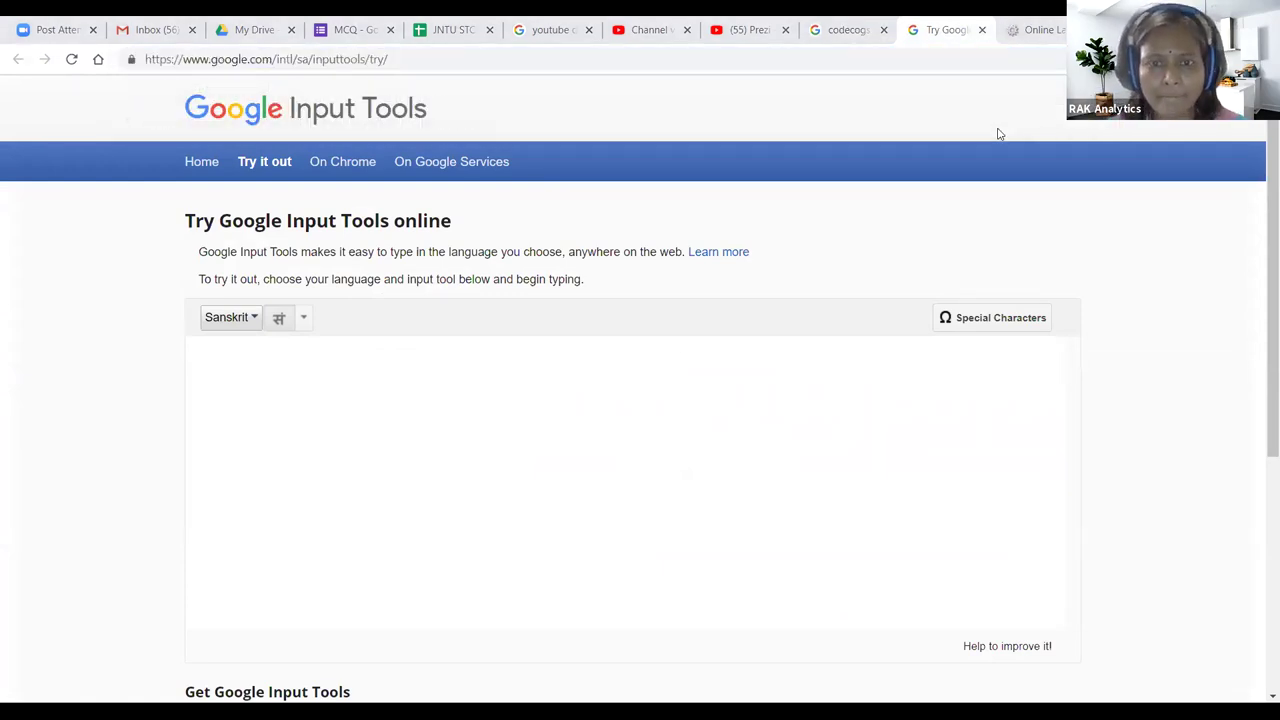
# Step: Trim the CodeCogs equation editor's web address back to the site root and load the codecogs.com home page
pyautogui.click(1035, 27)
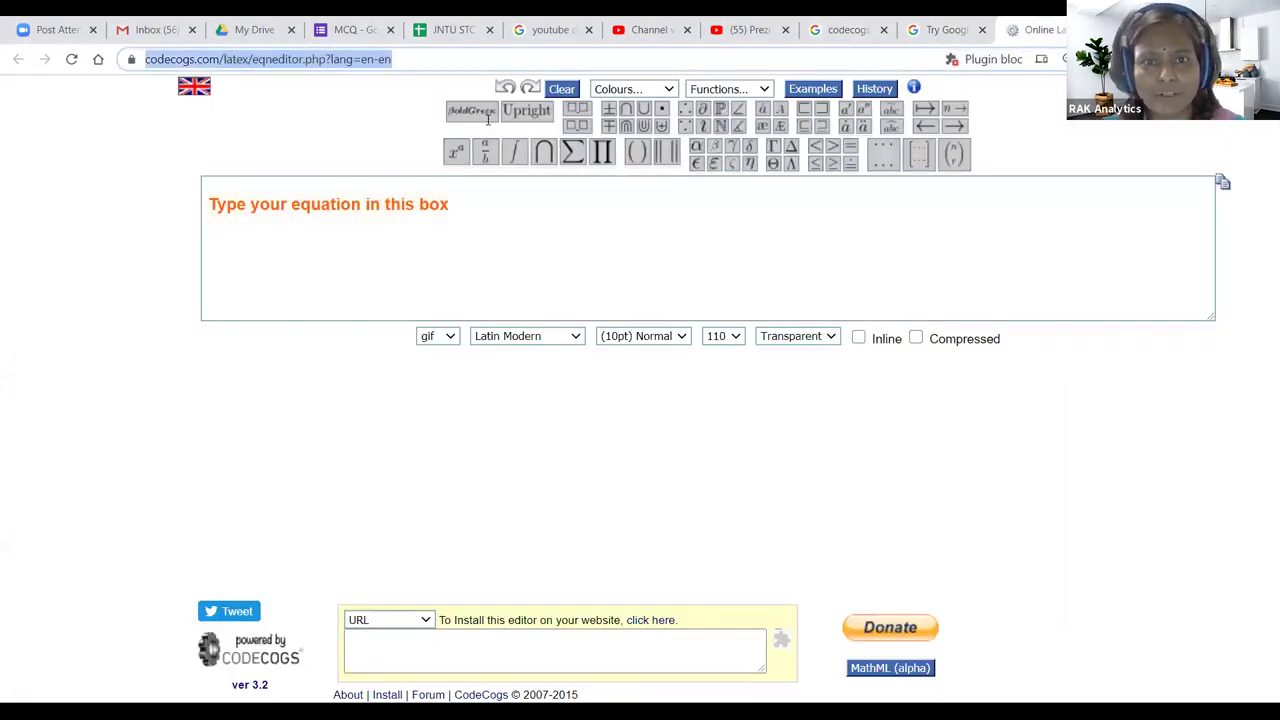
pyautogui.click(462, 469)
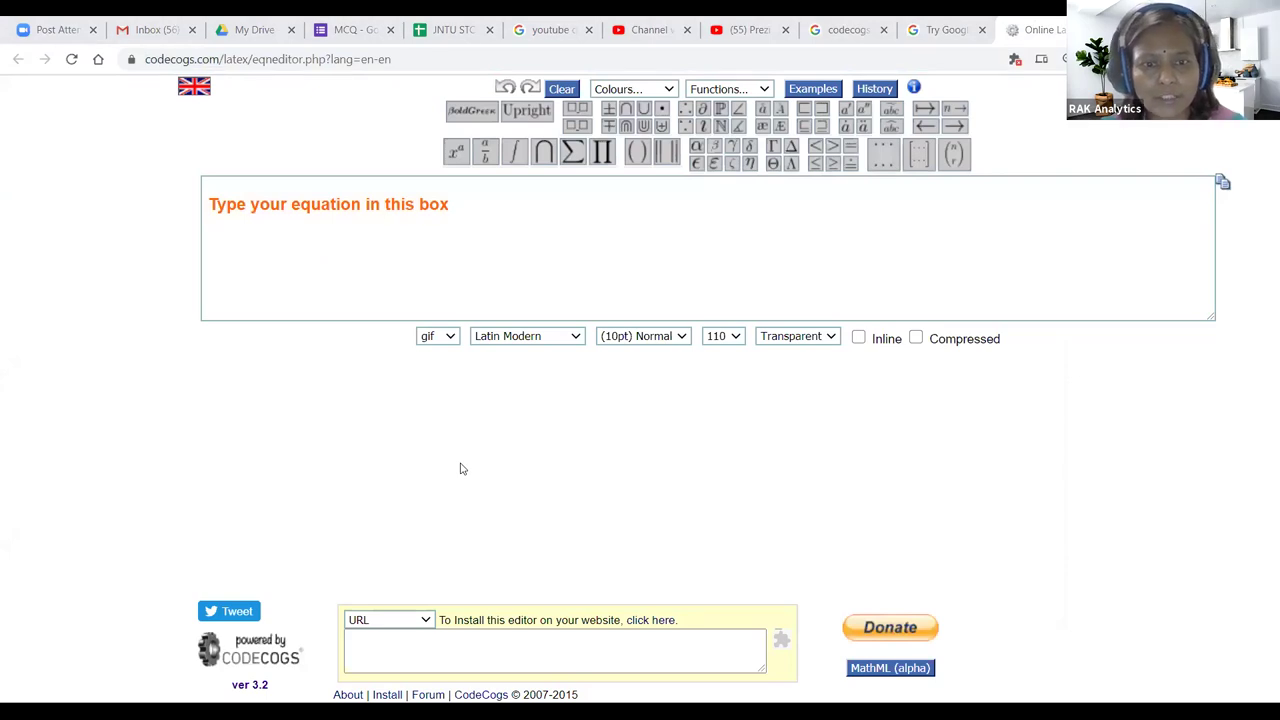
pyautogui.click(222, 60)
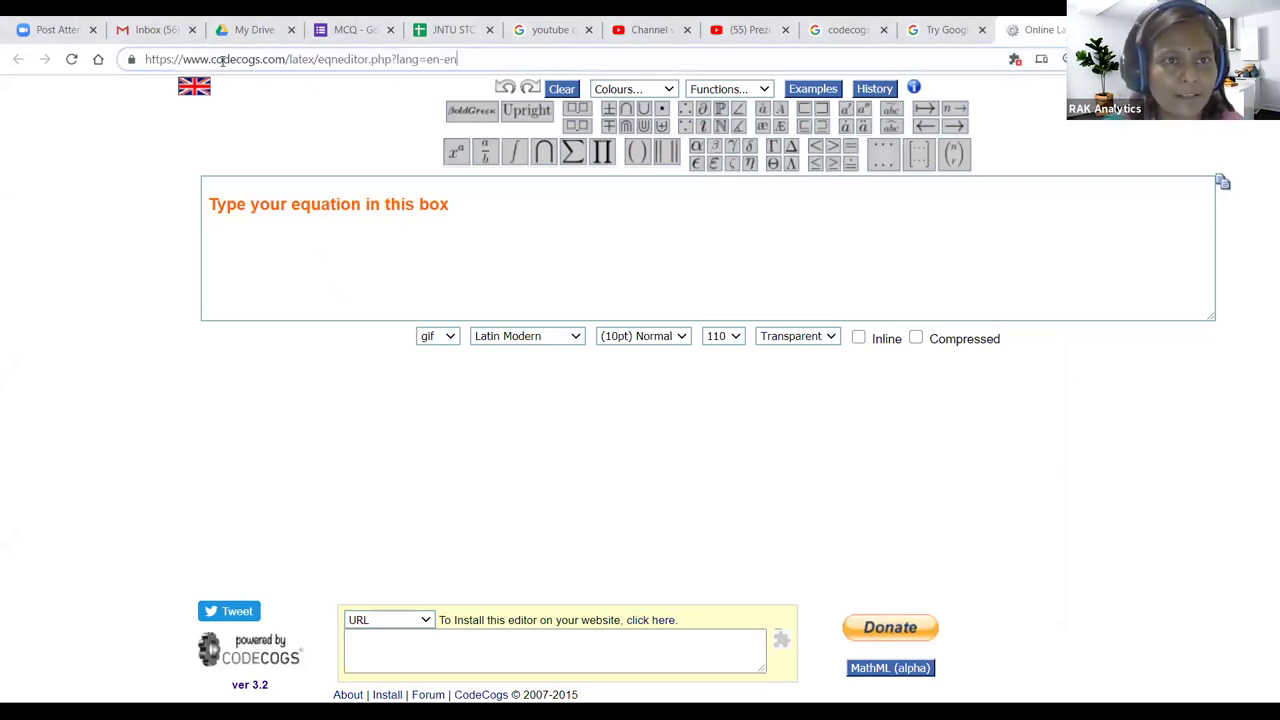
pyautogui.press('BackSpace')
pyautogui.press('BackSpace')
pyautogui.press('BackSpace')
pyautogui.press('BackSpace')
pyautogui.press('BackSpace')
pyautogui.press('BackSpace')
pyautogui.press('BackSpace')
pyautogui.press('BackSpace')
pyautogui.press('BackSpace')
pyautogui.press('BackSpace')
pyautogui.press('BackSpace')
pyautogui.press('BackSpace')
pyautogui.press('BackSpace')
pyautogui.press('BackSpace')
pyautogui.press('BackSpace')
pyautogui.press('BackSpace')
pyautogui.press('BackSpace')
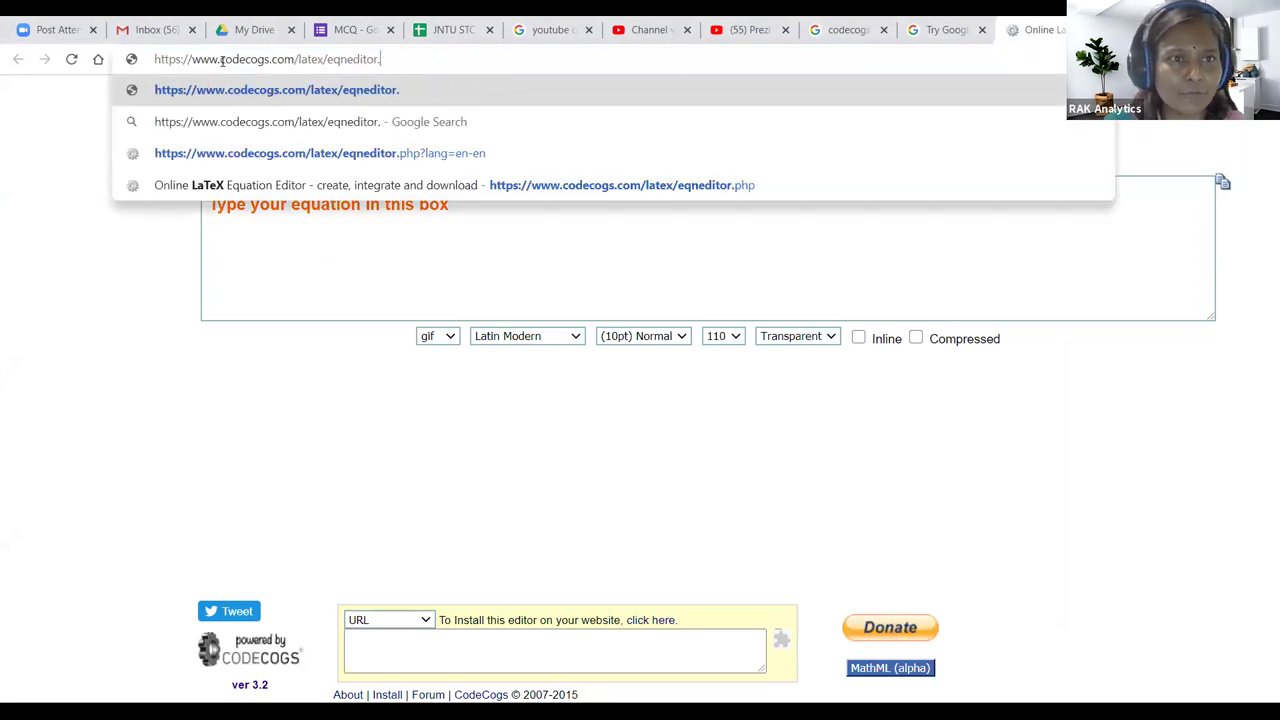
pyautogui.press('BackSpace')
pyautogui.press('BackSpace')
pyautogui.press('BackSpace')
pyautogui.press('BackSpace')
pyautogui.press('BackSpace')
pyautogui.press('BackSpace')
pyautogui.press('BackSpace')
pyautogui.press('BackSpace')
pyautogui.press('BackSpace')
pyautogui.press('BackSpace')
pyautogui.press('BackSpace')
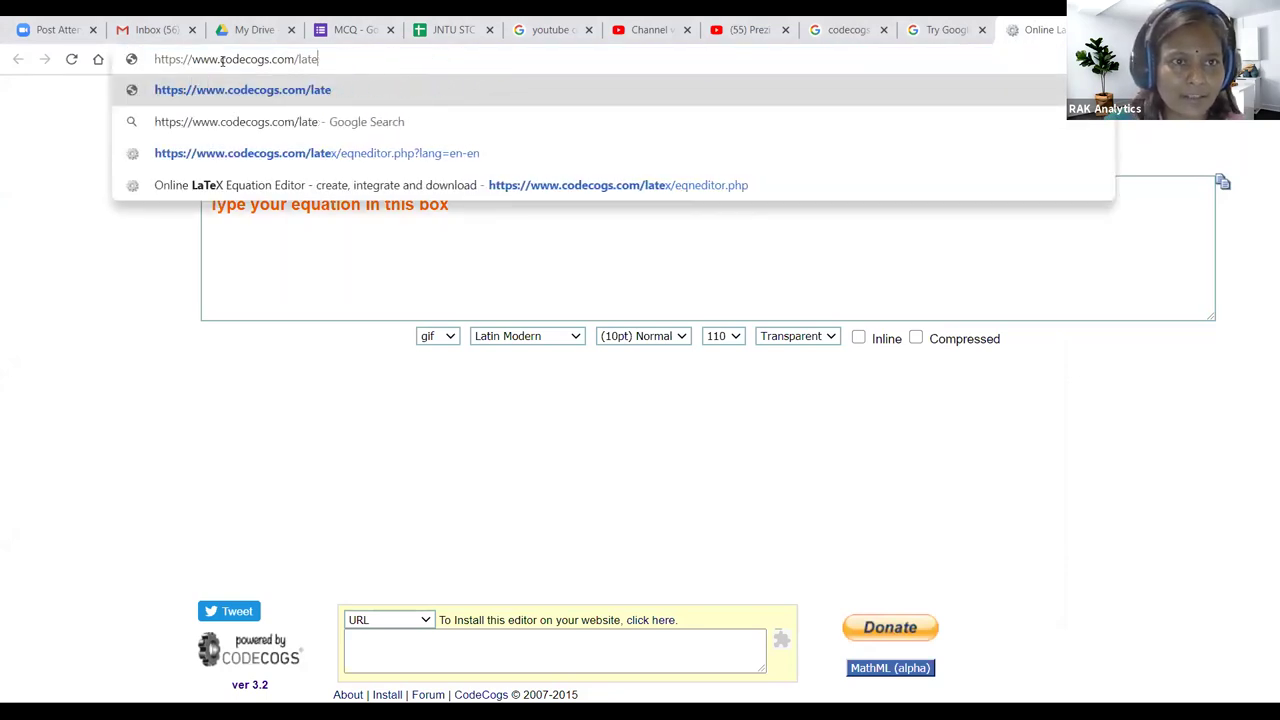
pyautogui.press('BackSpace')
pyautogui.press('BackSpace')
pyautogui.press('Return')
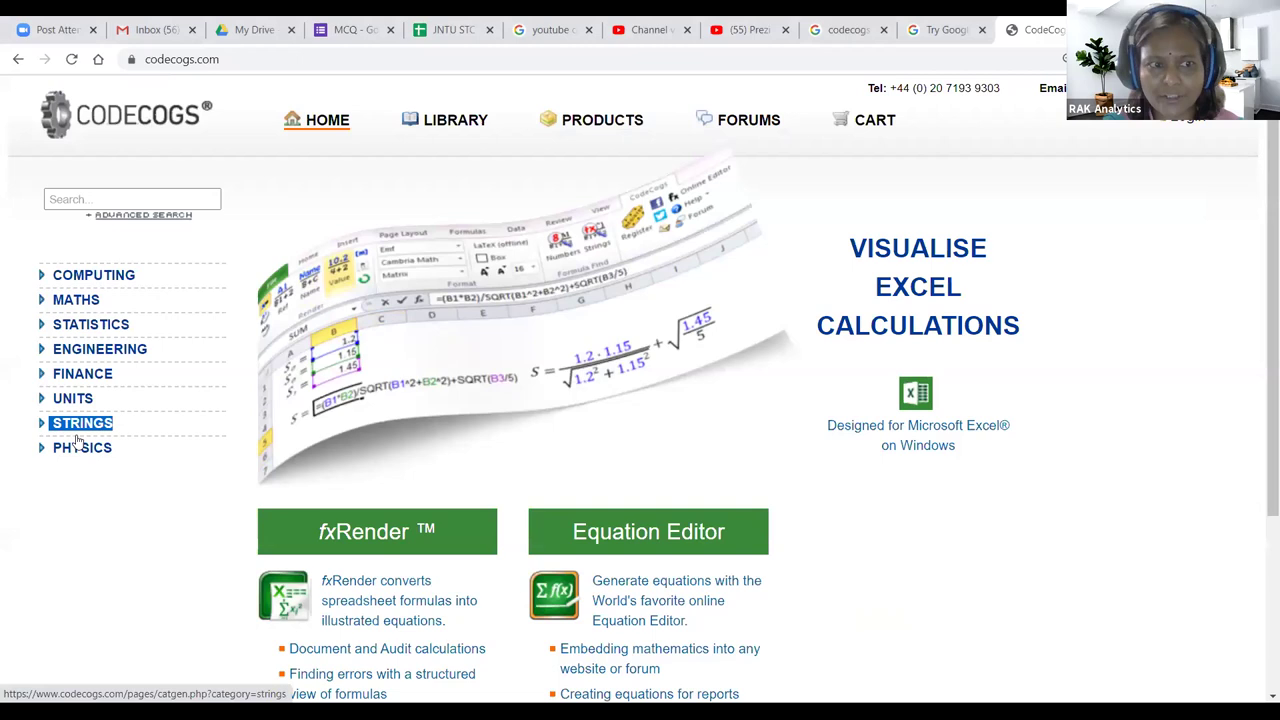
# Step: Look through the CodeCogs home page, including its subject categories and the fxRender and Equation Editor sections
pyautogui.scroll(-3, 224, 471)
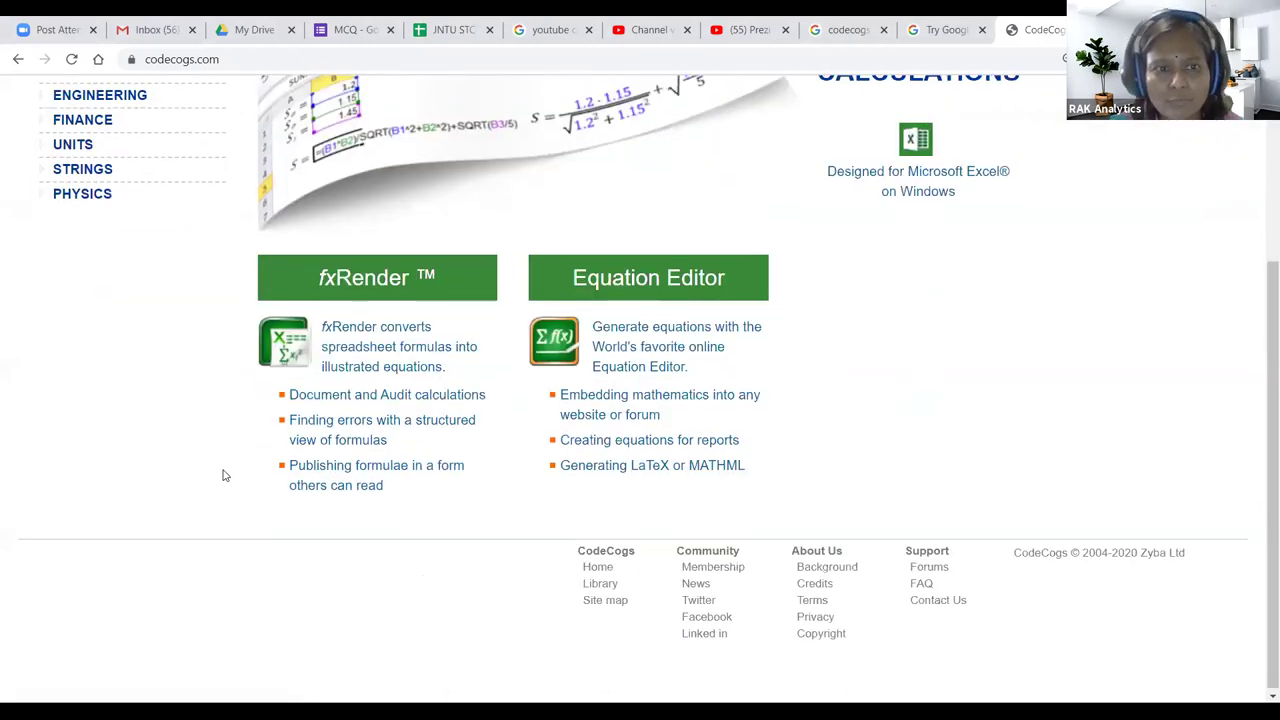
pyautogui.scroll(1, 227, 473)
pyautogui.scroll(2, 227, 473)
pyautogui.scroll(-3, 229, 480)
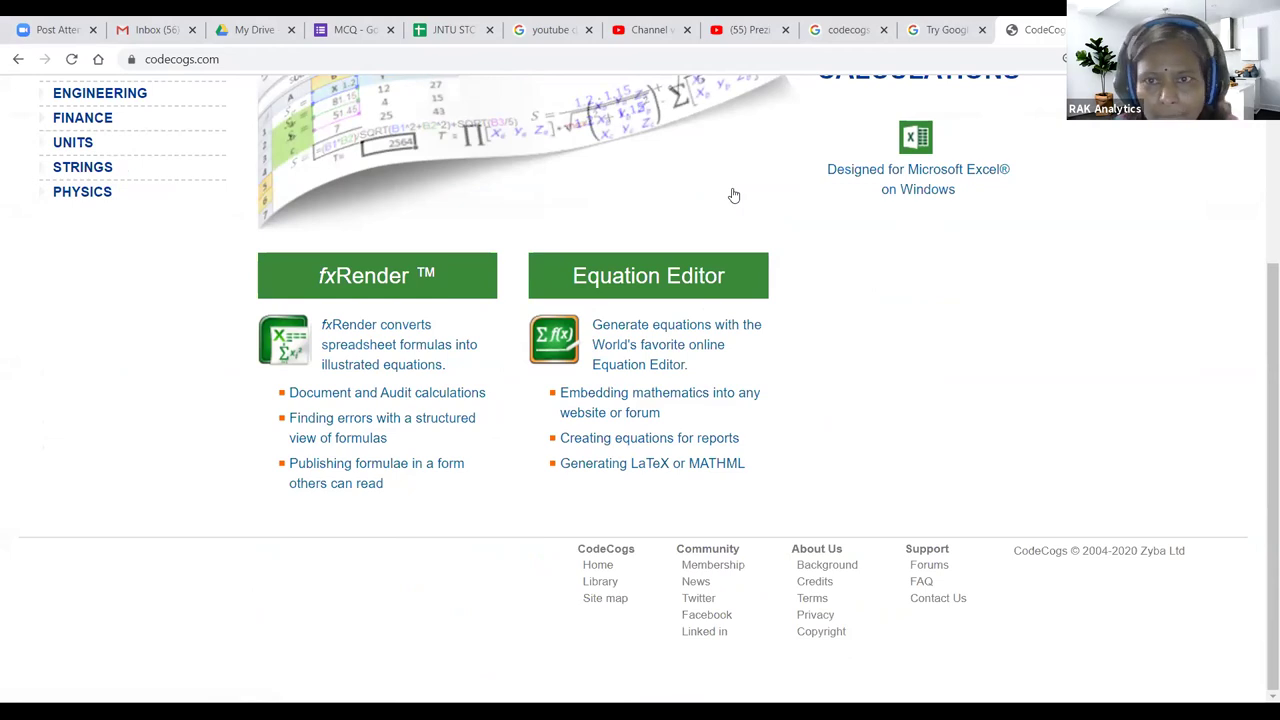
pyautogui.scroll(3, 775, 440)
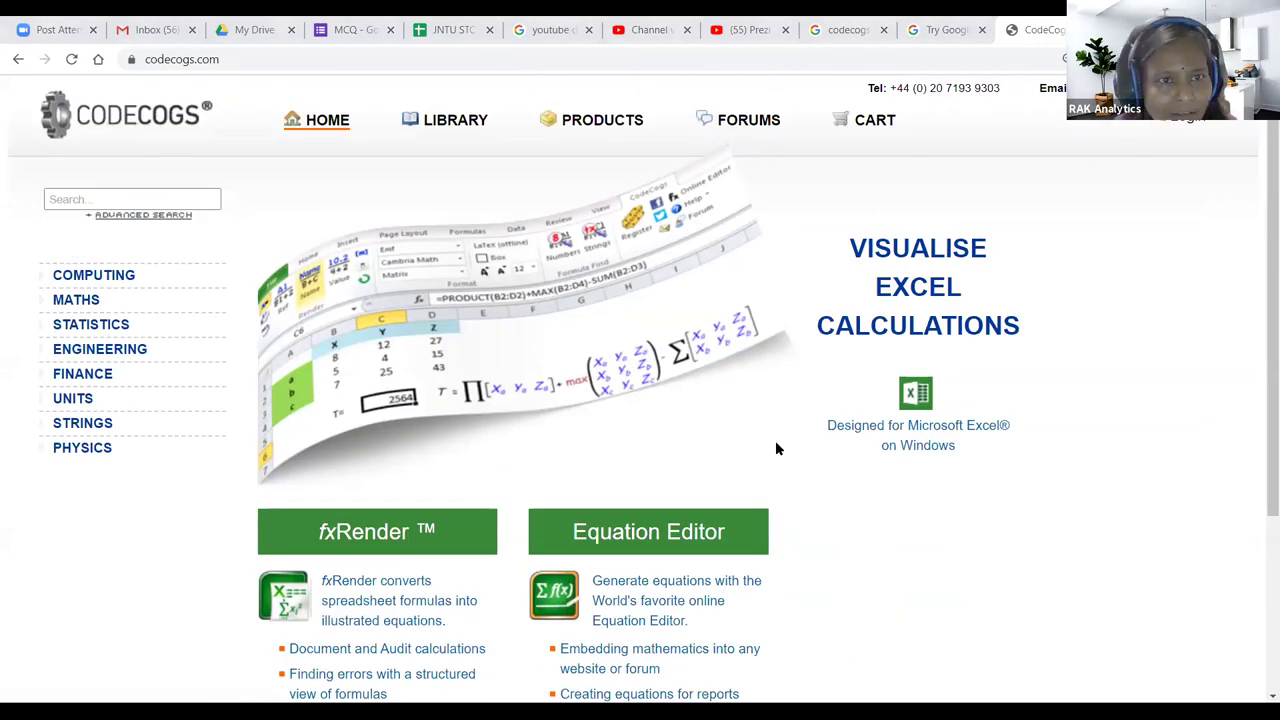
pyautogui.scroll(-3, 790, 478)
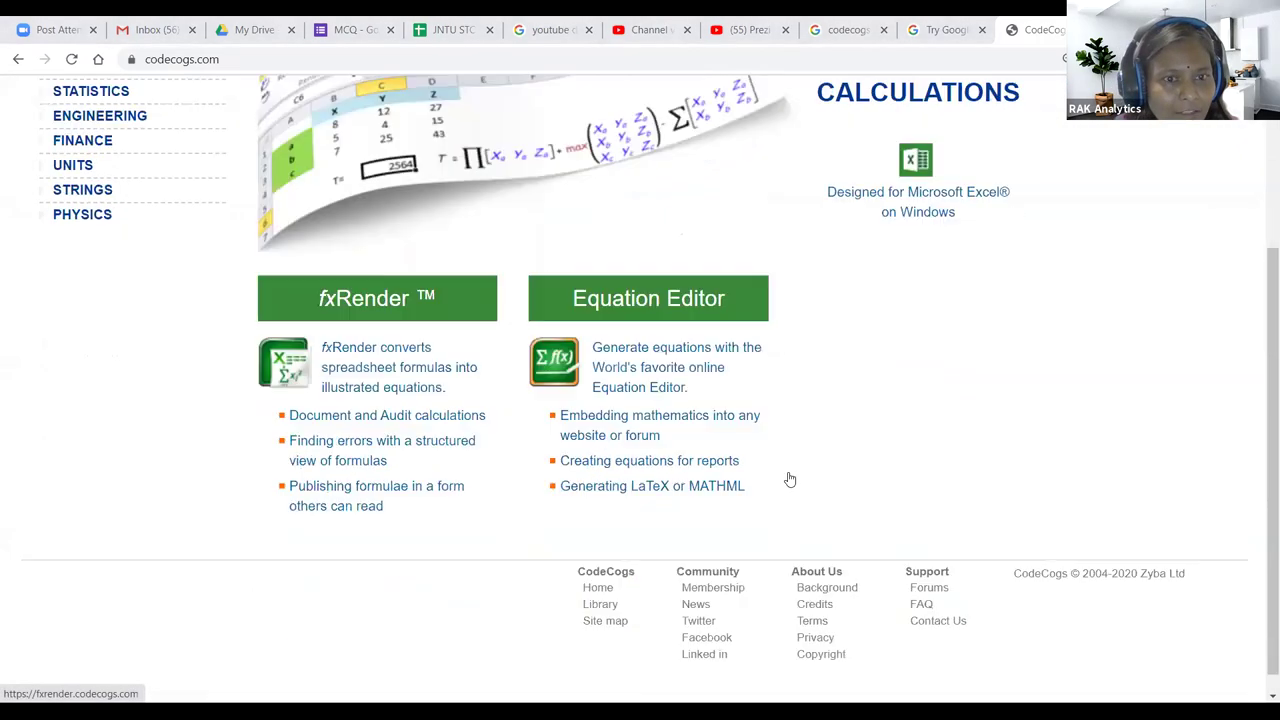
pyautogui.scroll(3, 790, 479)
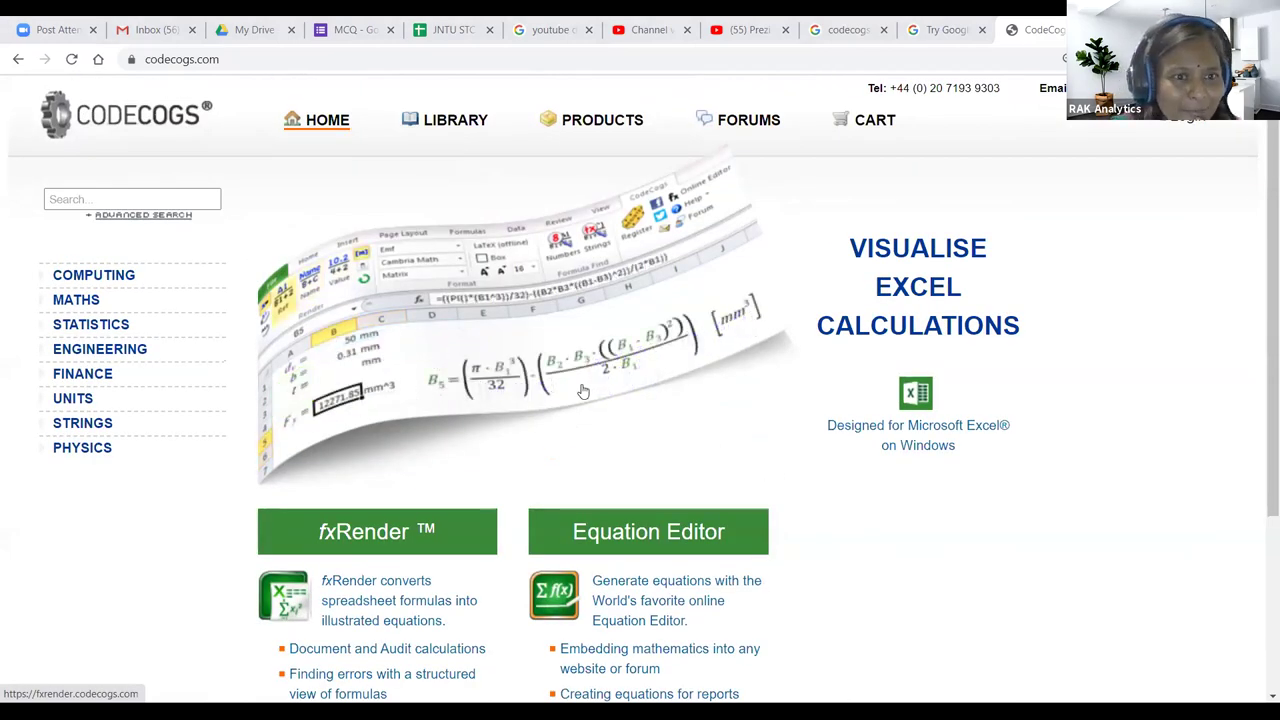
pyautogui.scroll(-1, 556, 410)
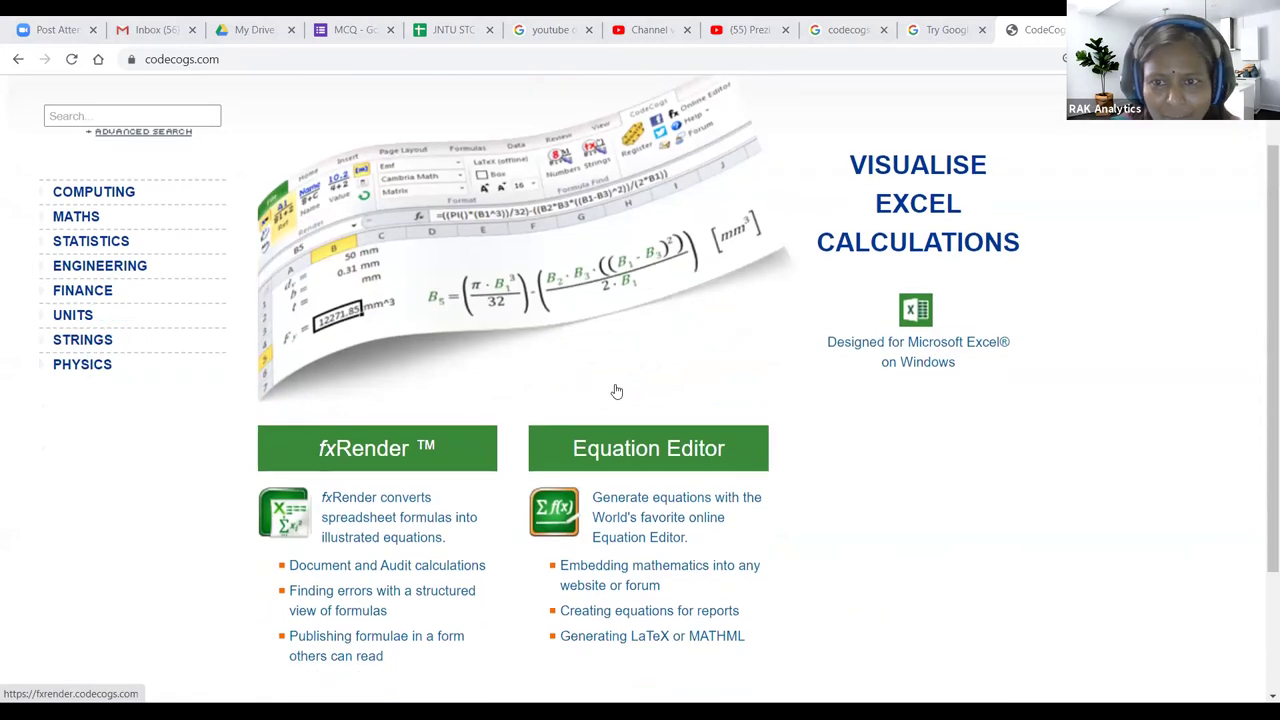
pyautogui.scroll(-2, 612, 424)
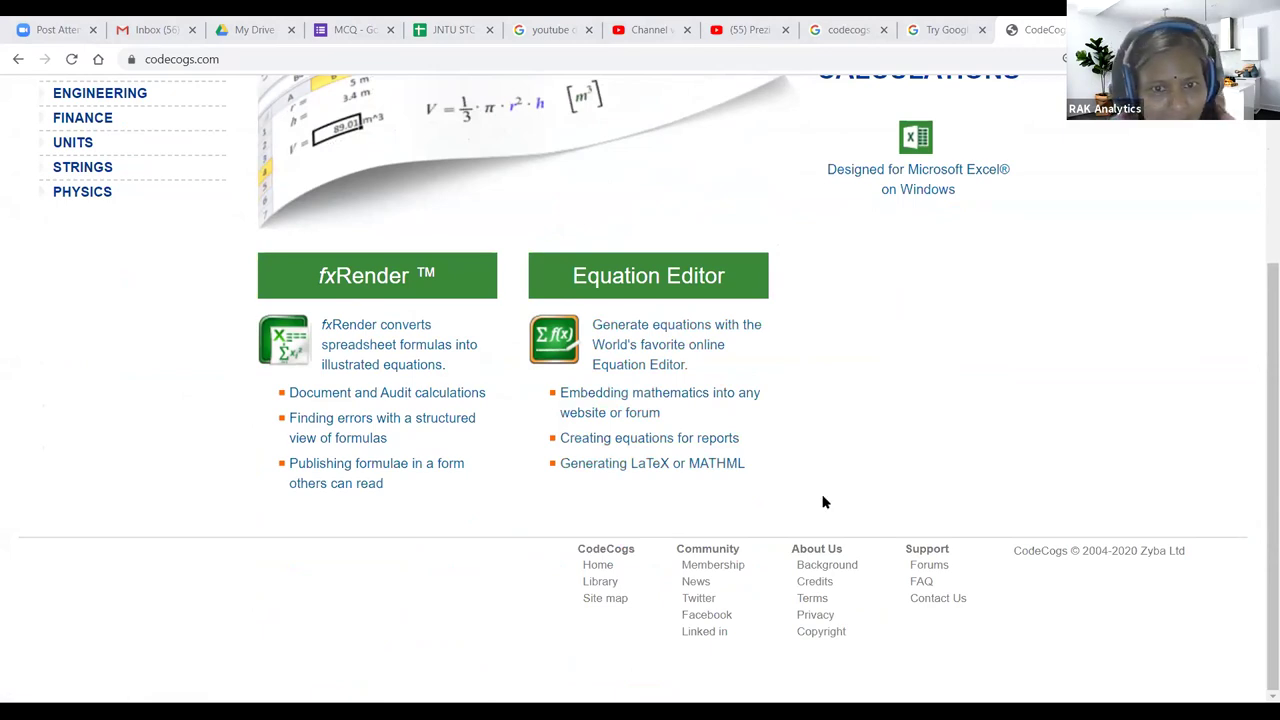
# Step: Open the Equation Editor page from the CodeCogs home page in a new tab
pyautogui.rightClick(700, 478)
pyautogui.click(715, 481)
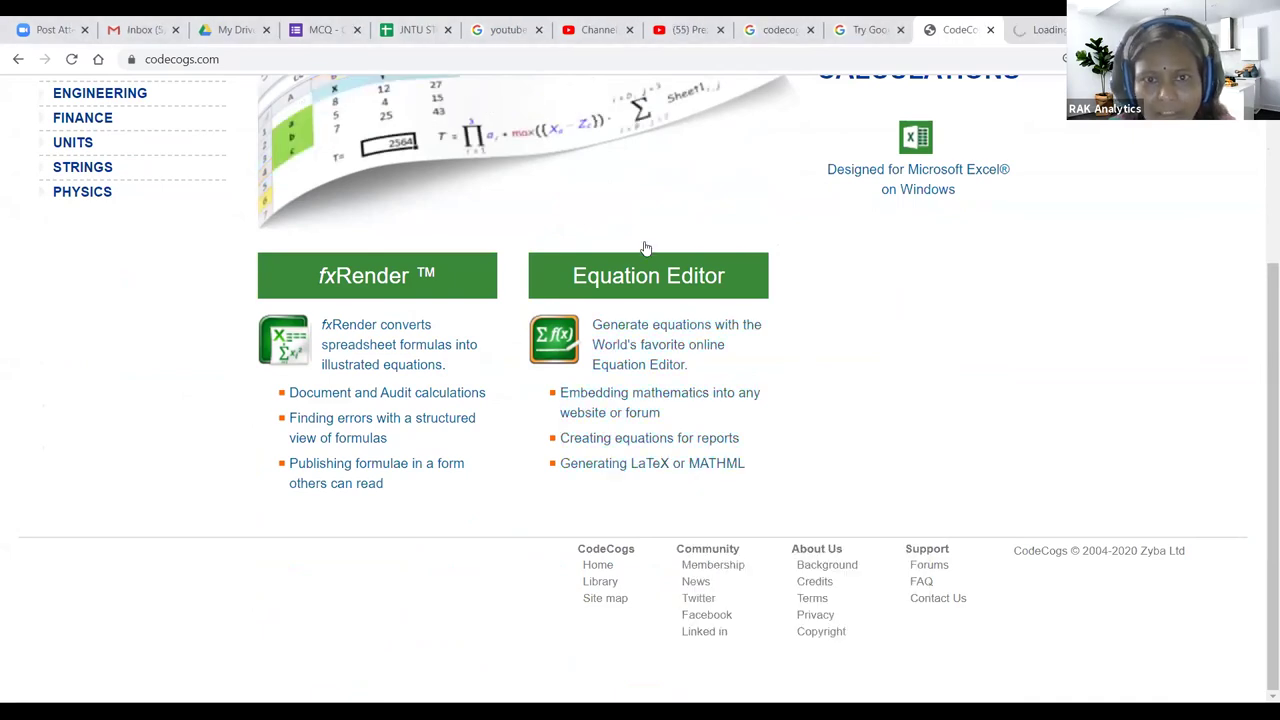
pyautogui.click(640, 294)
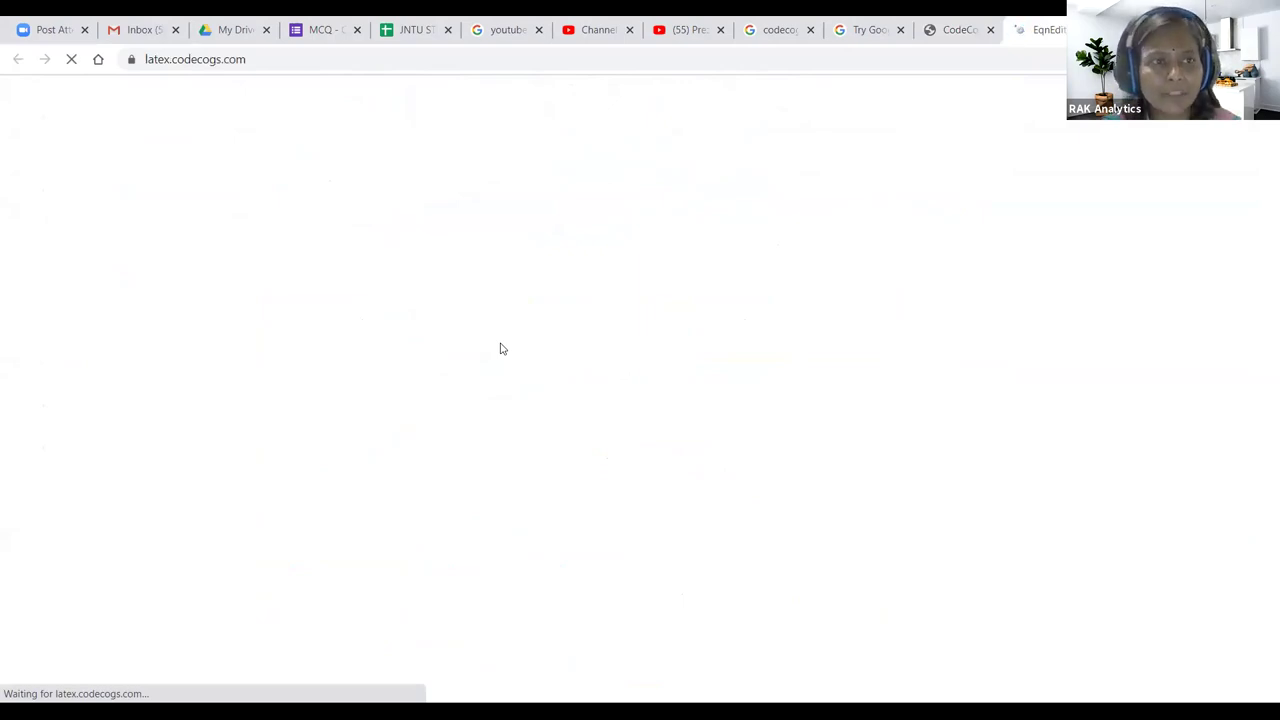
# Step: Open the existing users' Equation Editor link on the latex.codecogs.com page in a new tab
pyautogui.scroll(-8, 472, 425)
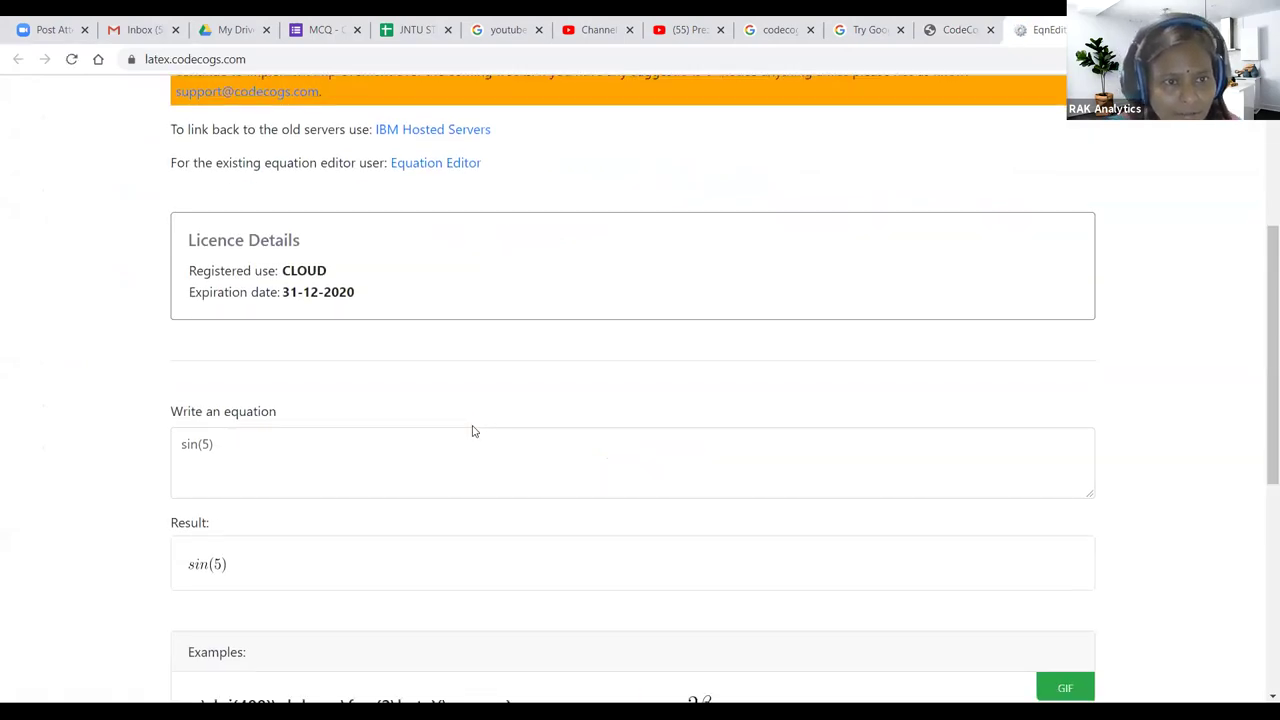
pyautogui.scroll(5, 474, 431)
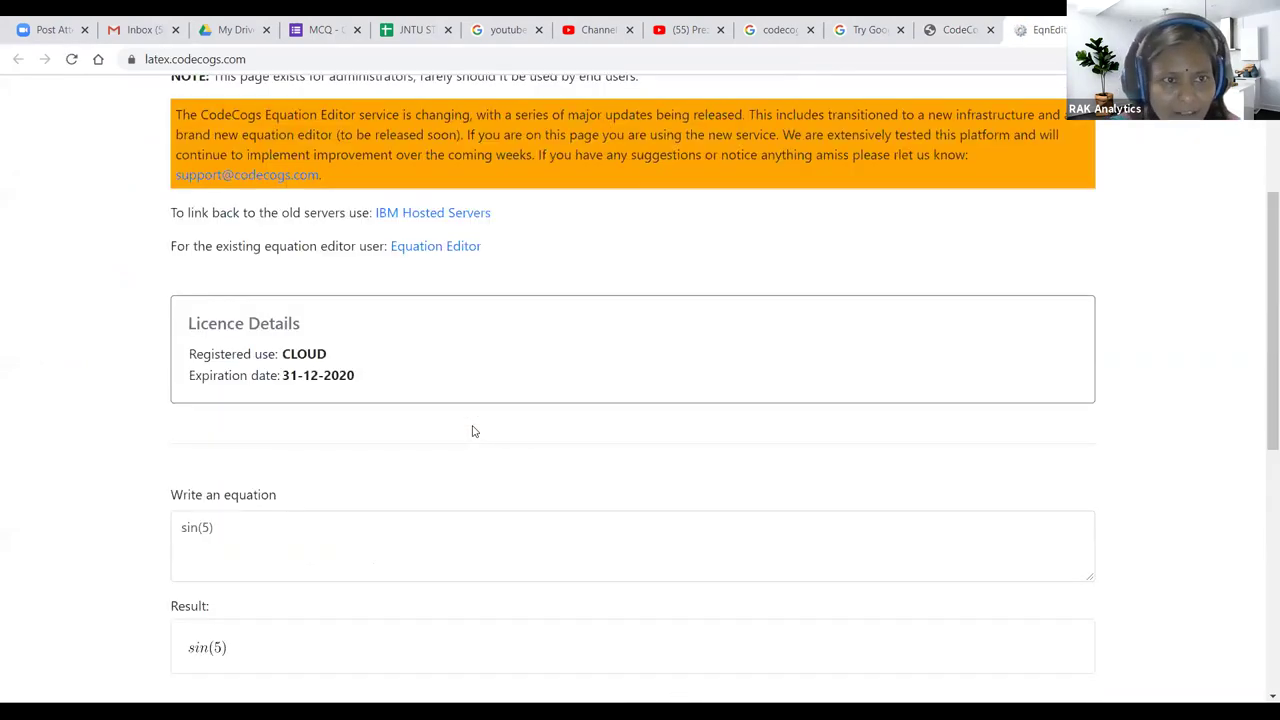
pyautogui.rightClick(429, 251)
pyautogui.click(475, 261)
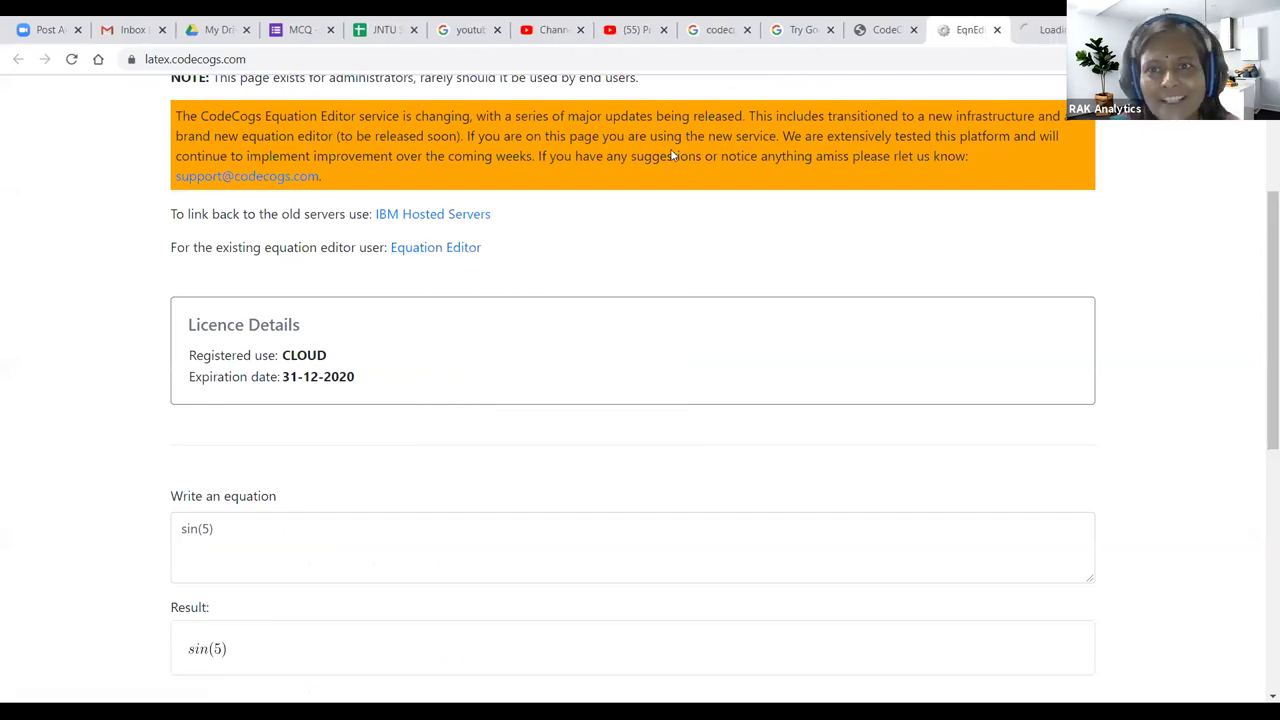
# Step: Retrace the route from the CodeCogs home page through the latex.codecogs.com page to the online equation editor
pyautogui.click(874, 24)
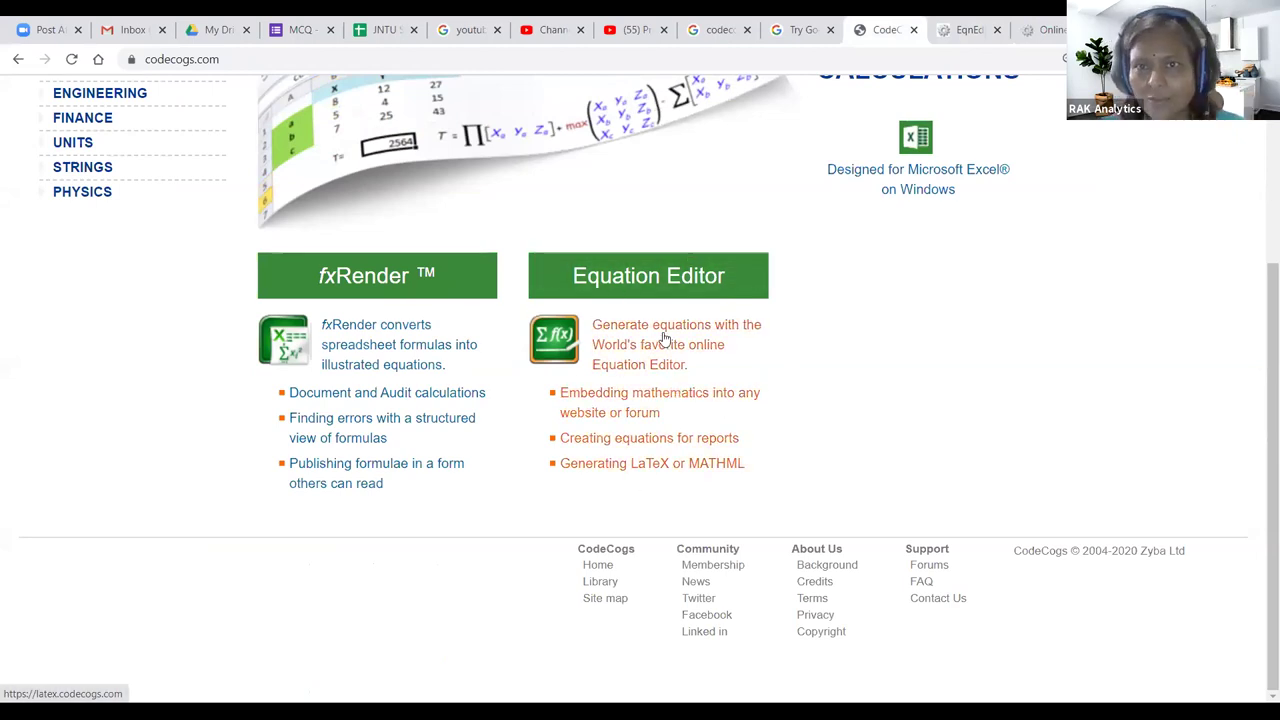
pyautogui.click(962, 29)
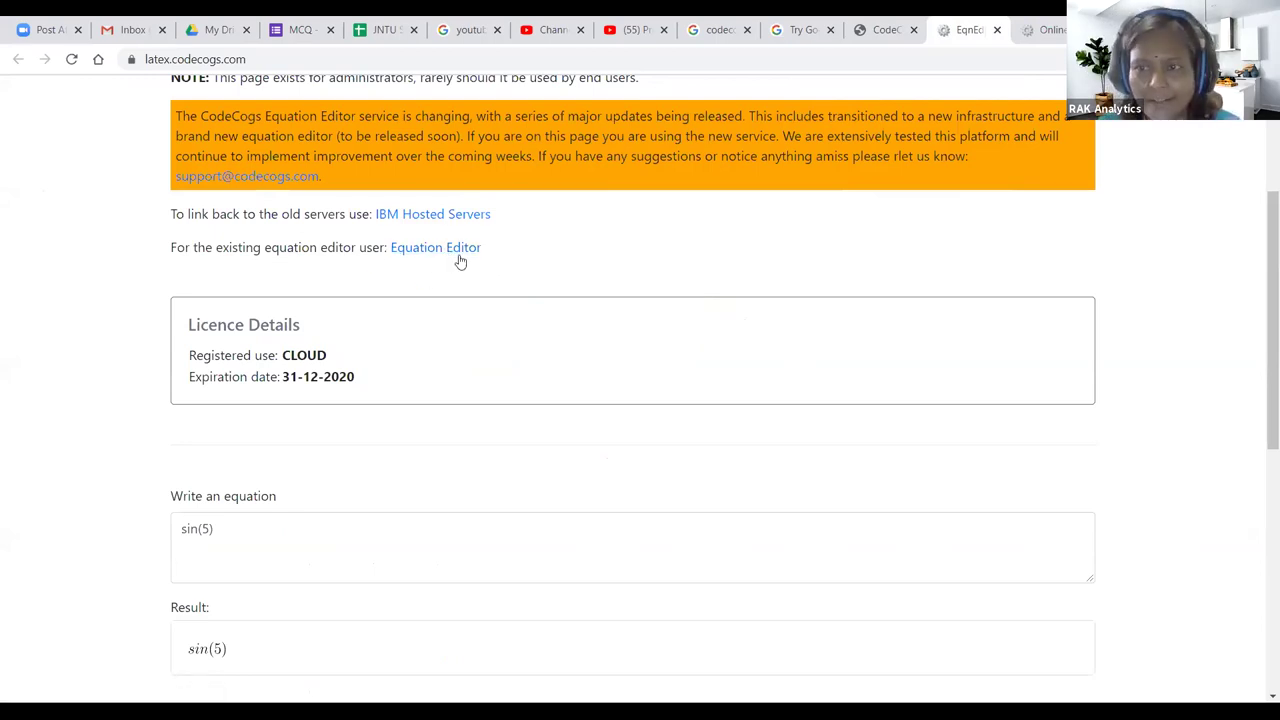
pyautogui.click(1041, 33)
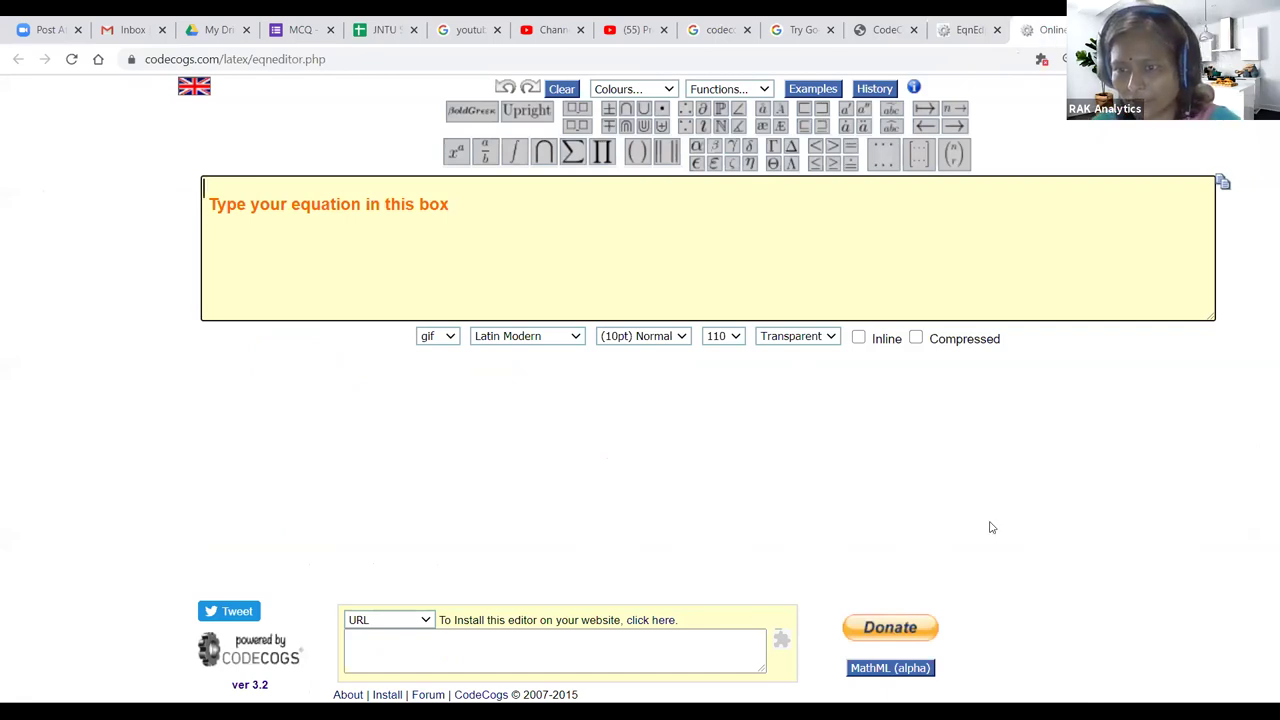
# Step: Close the CodeCogs home page, the latex.codecogs.com page and the online equation editor, returning to Google Input Tools
pyautogui.click(881, 30)
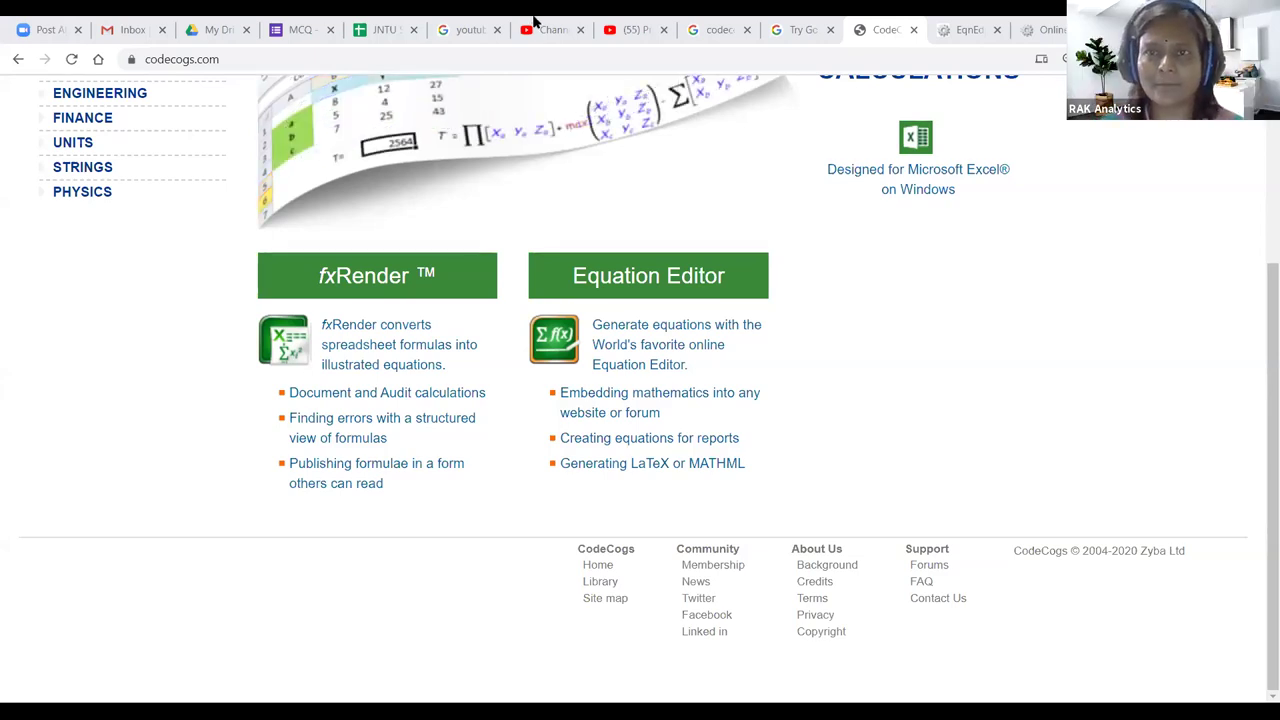
pyautogui.click(914, 30)
pyautogui.click(914, 30)
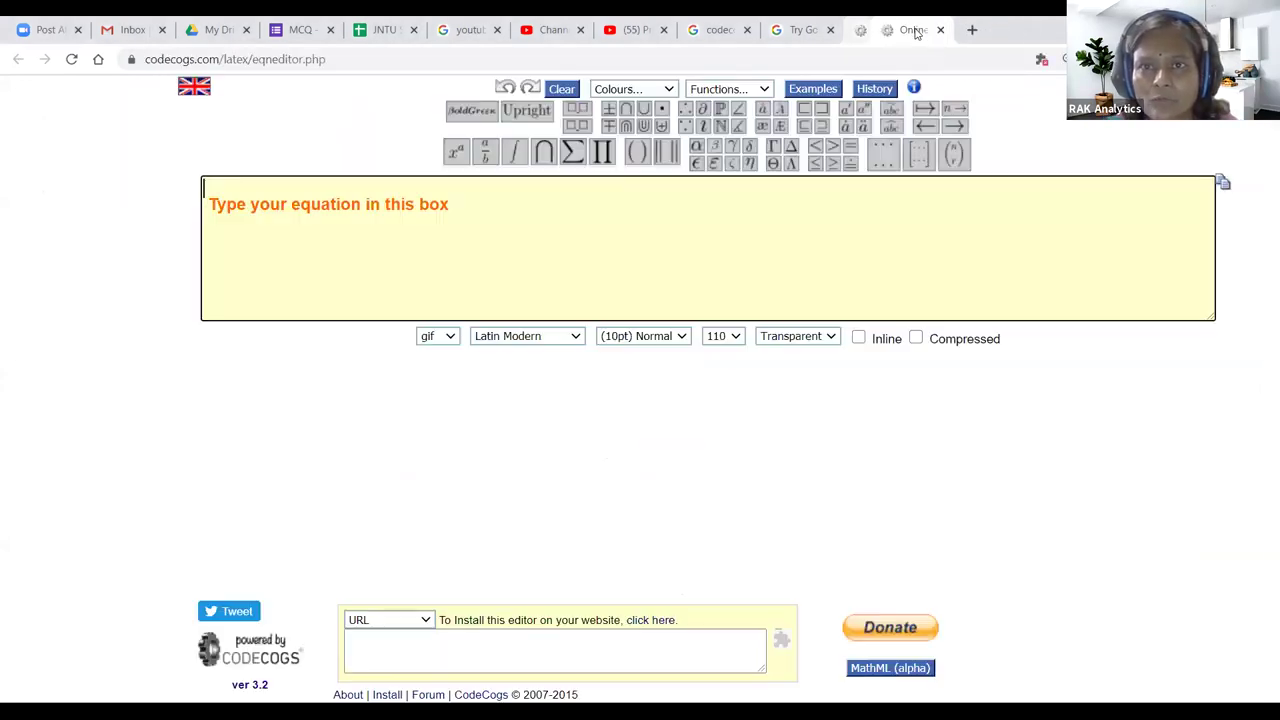
pyautogui.click(914, 30)
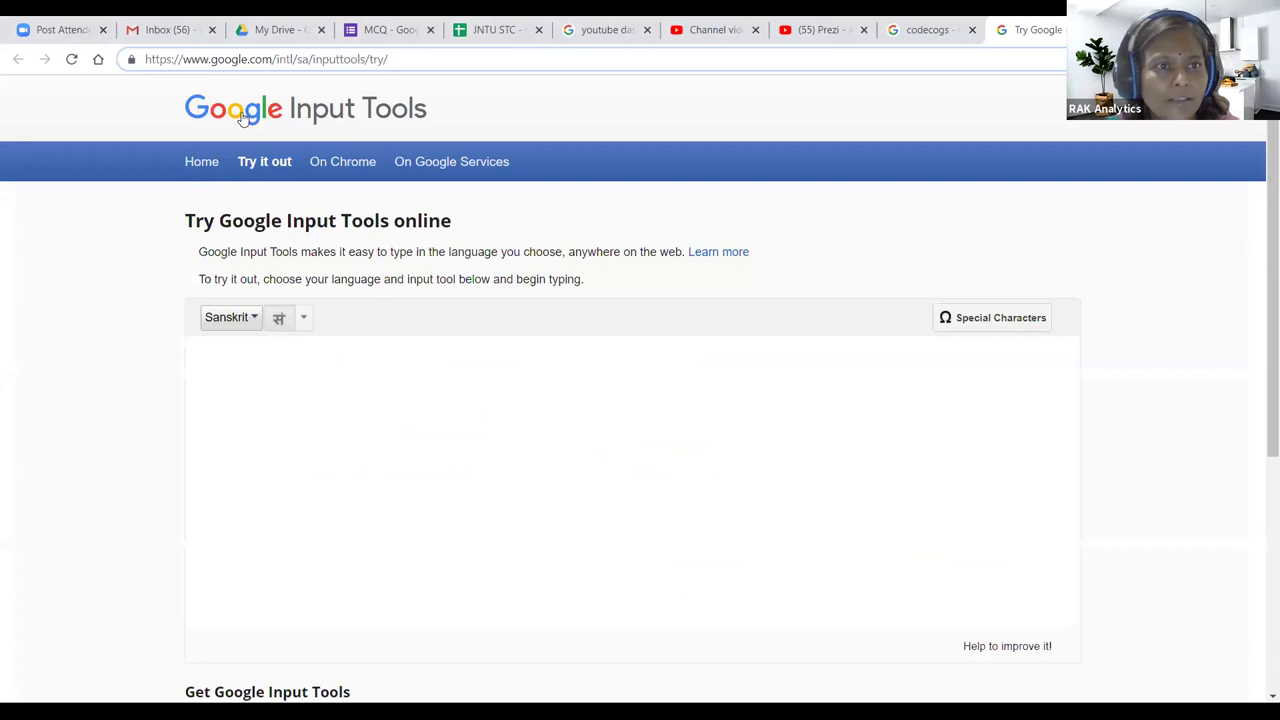
# Step: Highlight the full web address of the Google Input Tools try-out page, and clear the selection
pyautogui.click(145, 58)
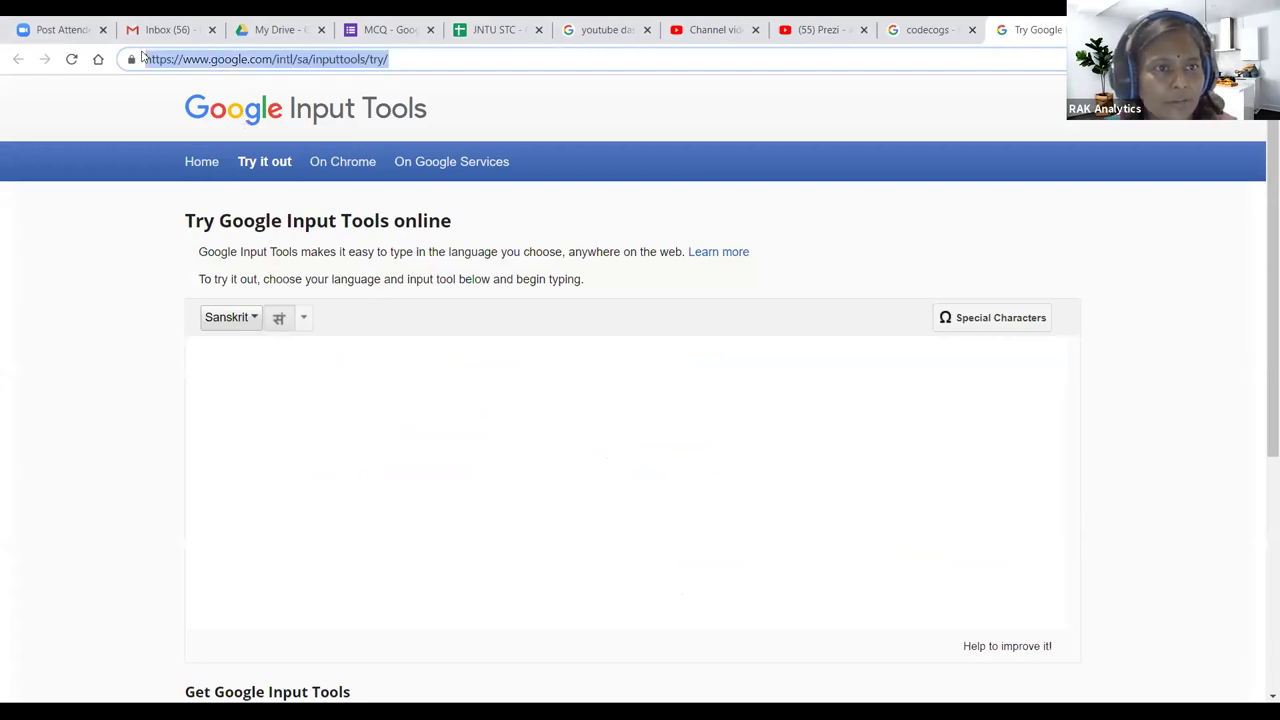
pyautogui.click(620, 480)
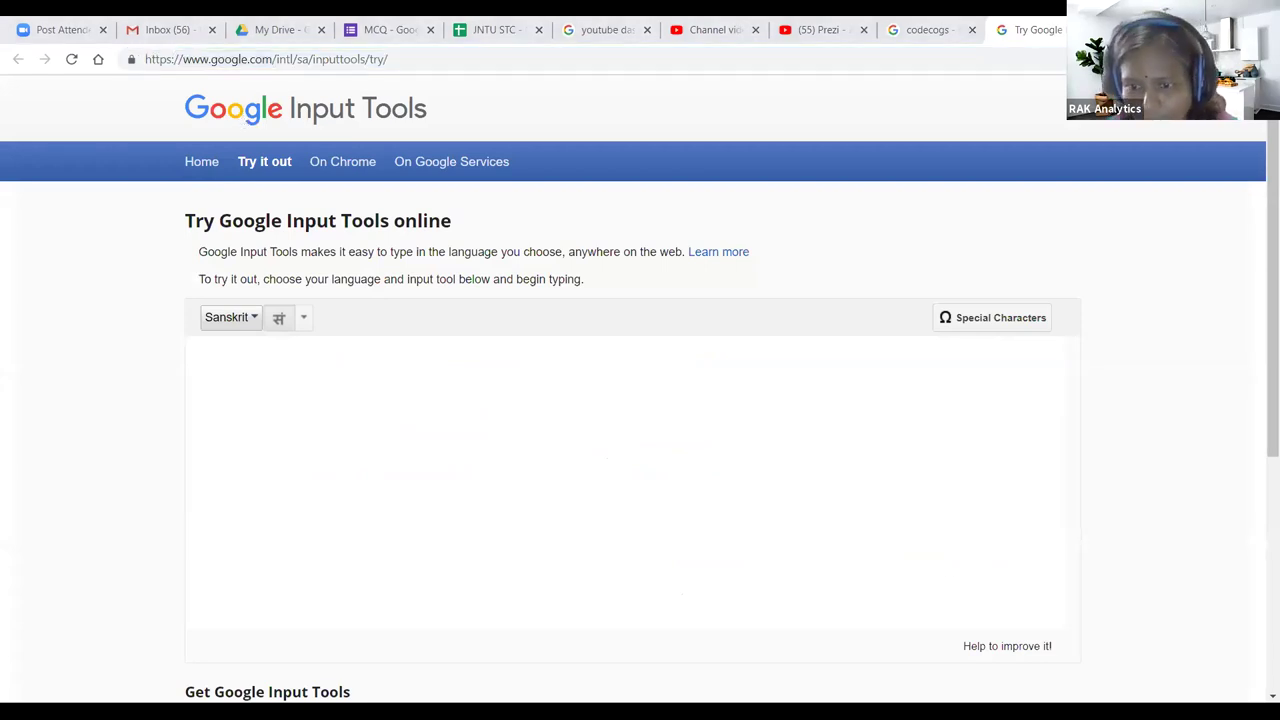